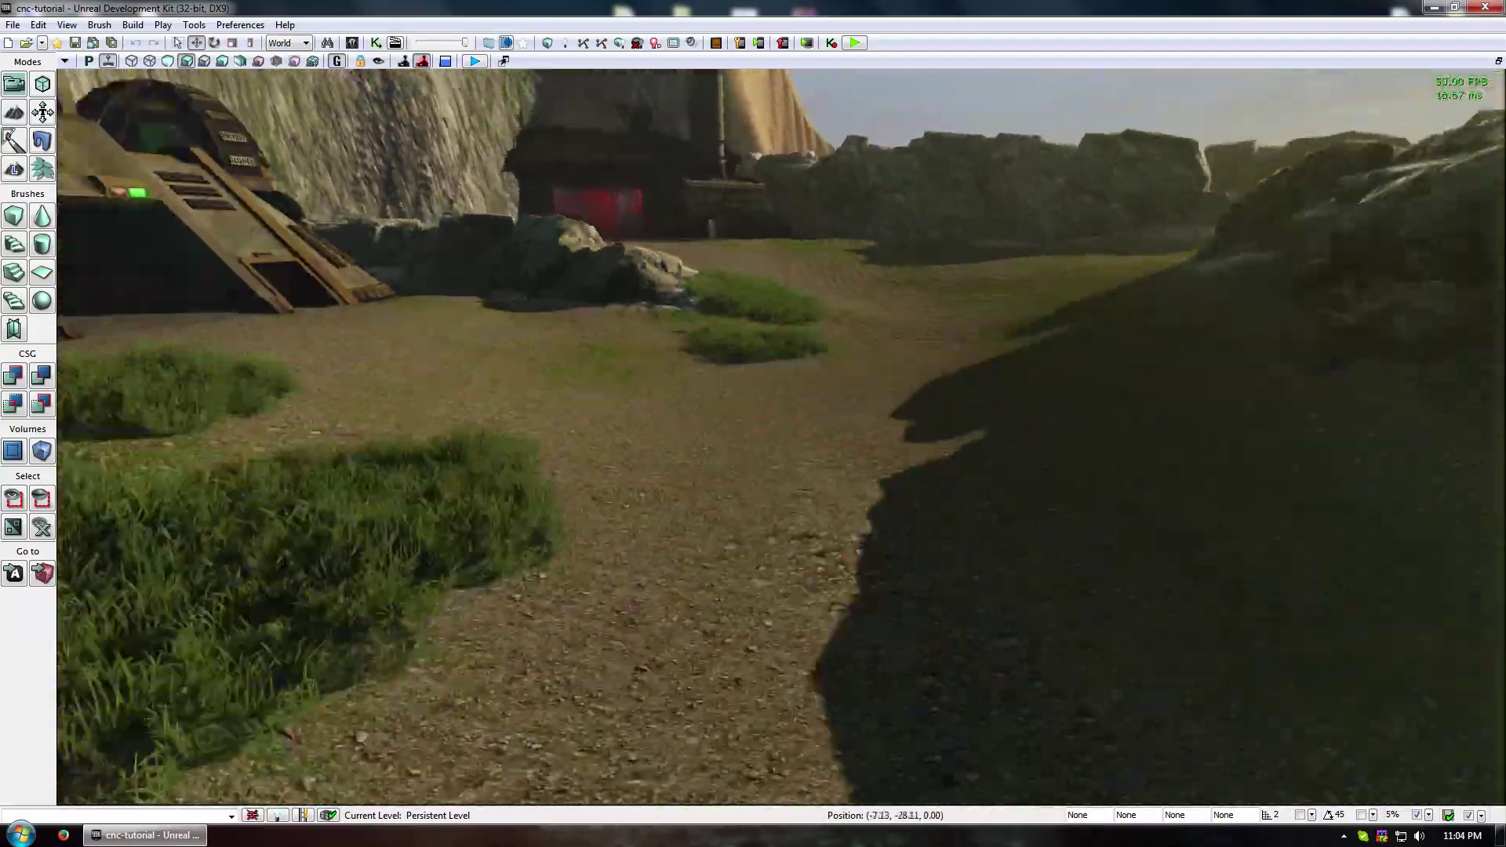
right_drag(781, 436, 781, 337)
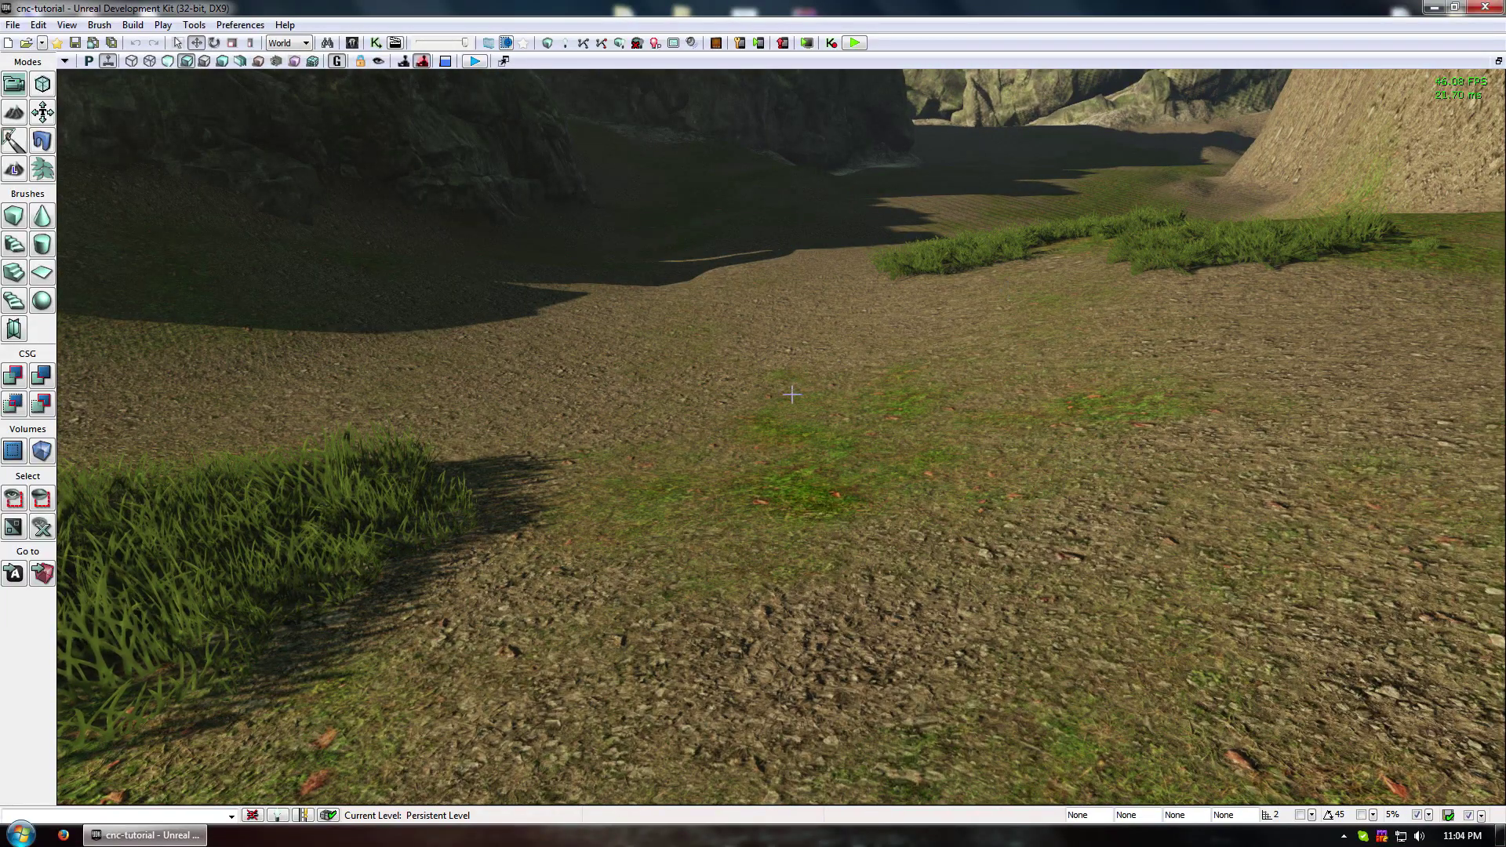
click(450, 410)
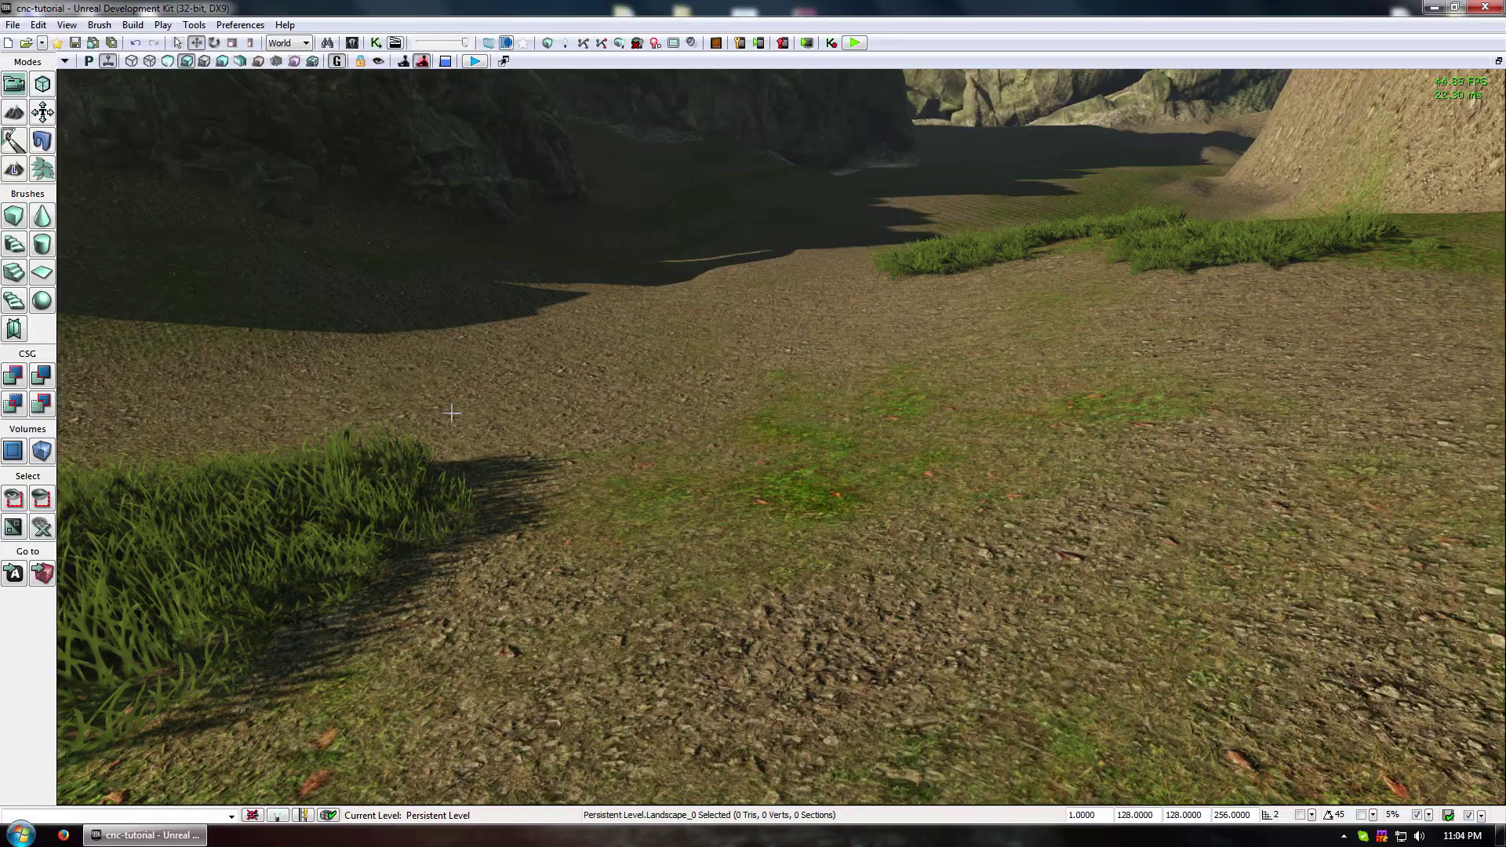
right_drag(634, 410, 525, 424)
right_drag(346, 444, 236, 506)
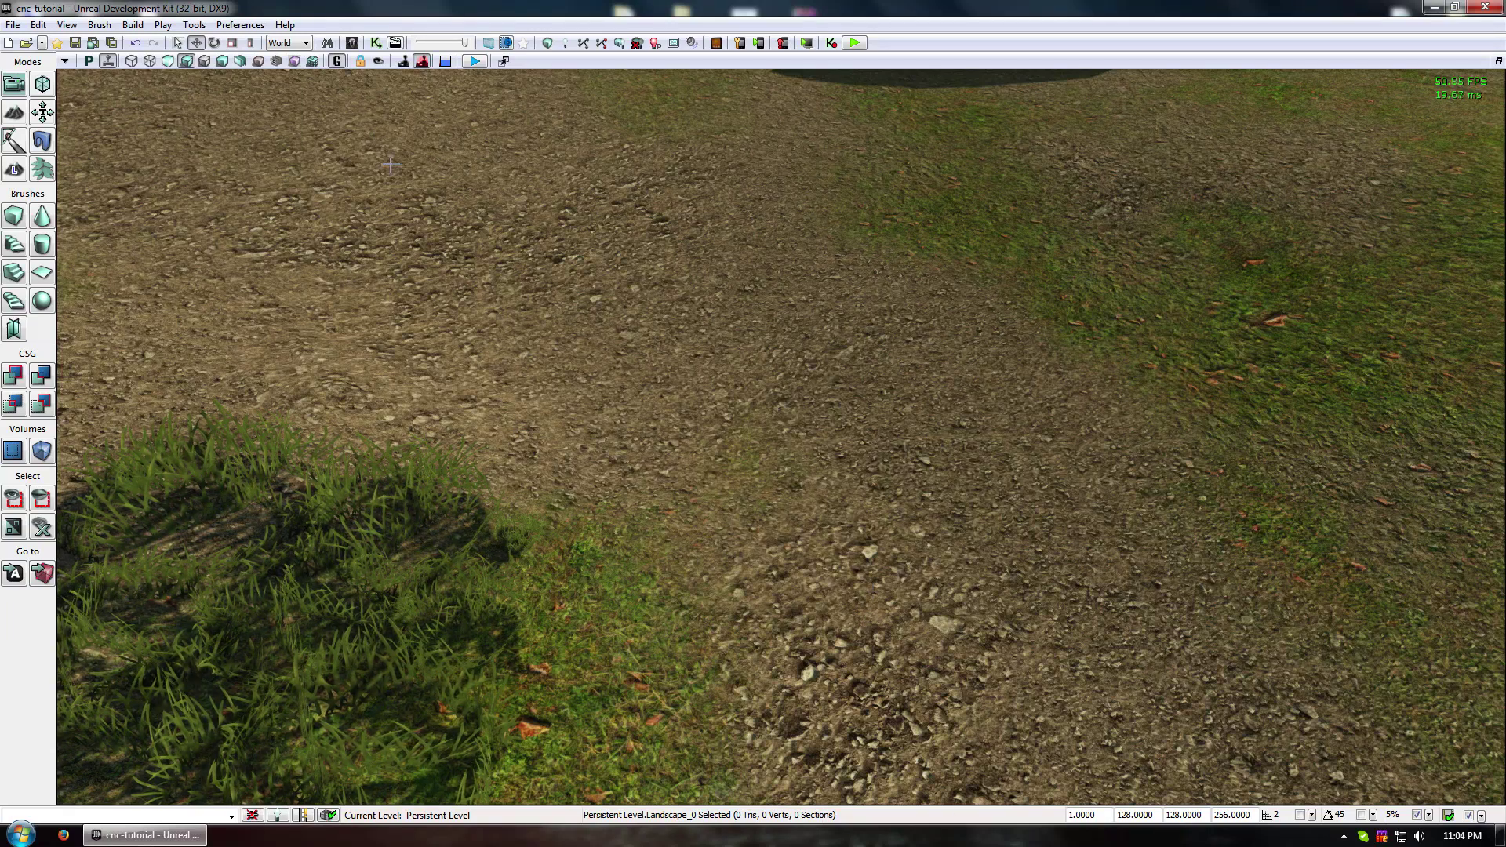
- Limit the asset list to static meshes, search for "stone" and select SM_RiverStones_V2Dark
click(351, 42)
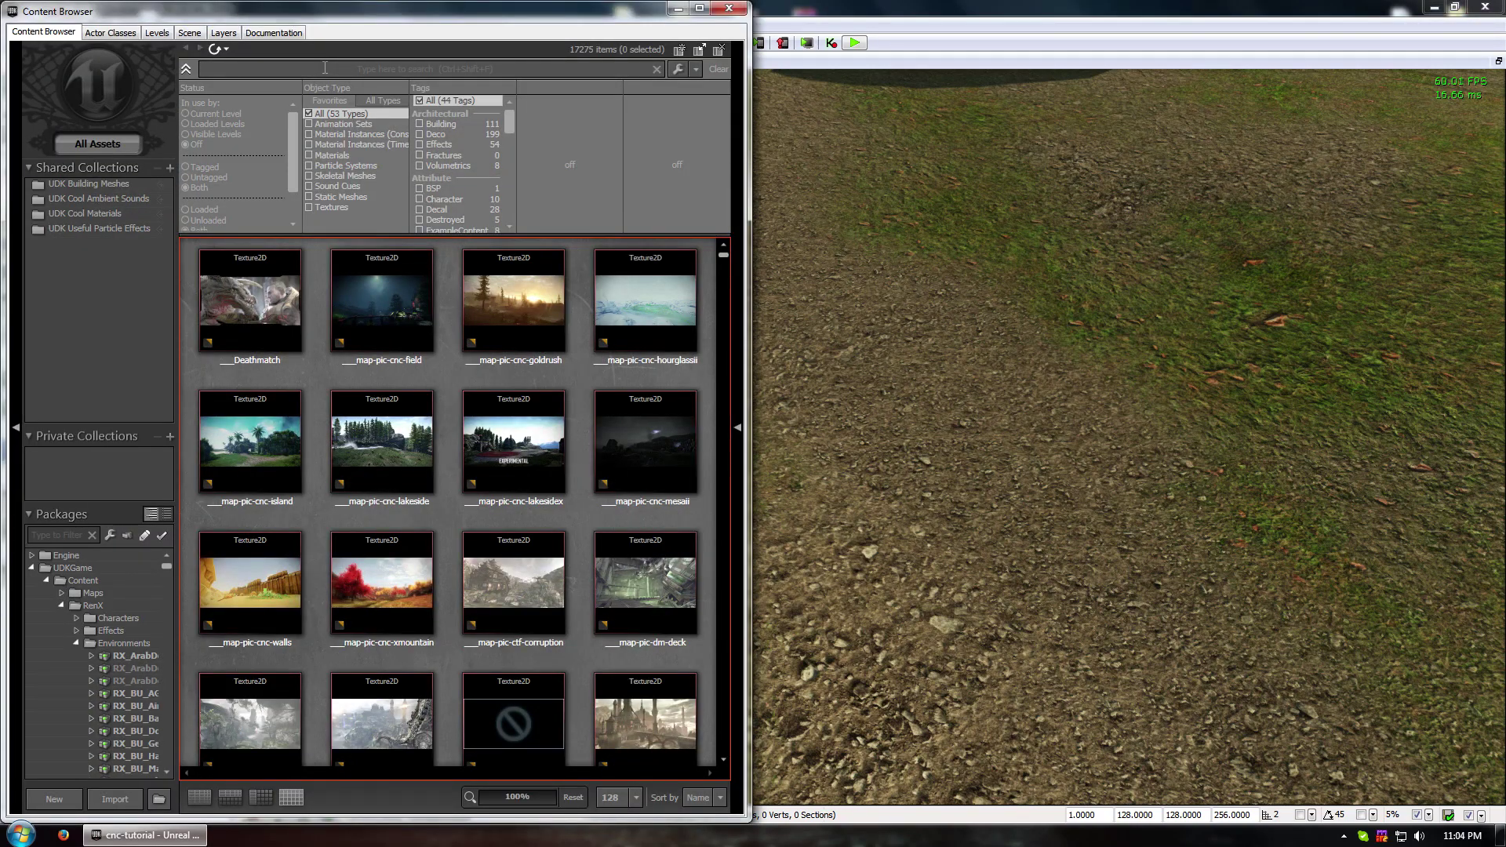
click(324, 68)
text(stone)
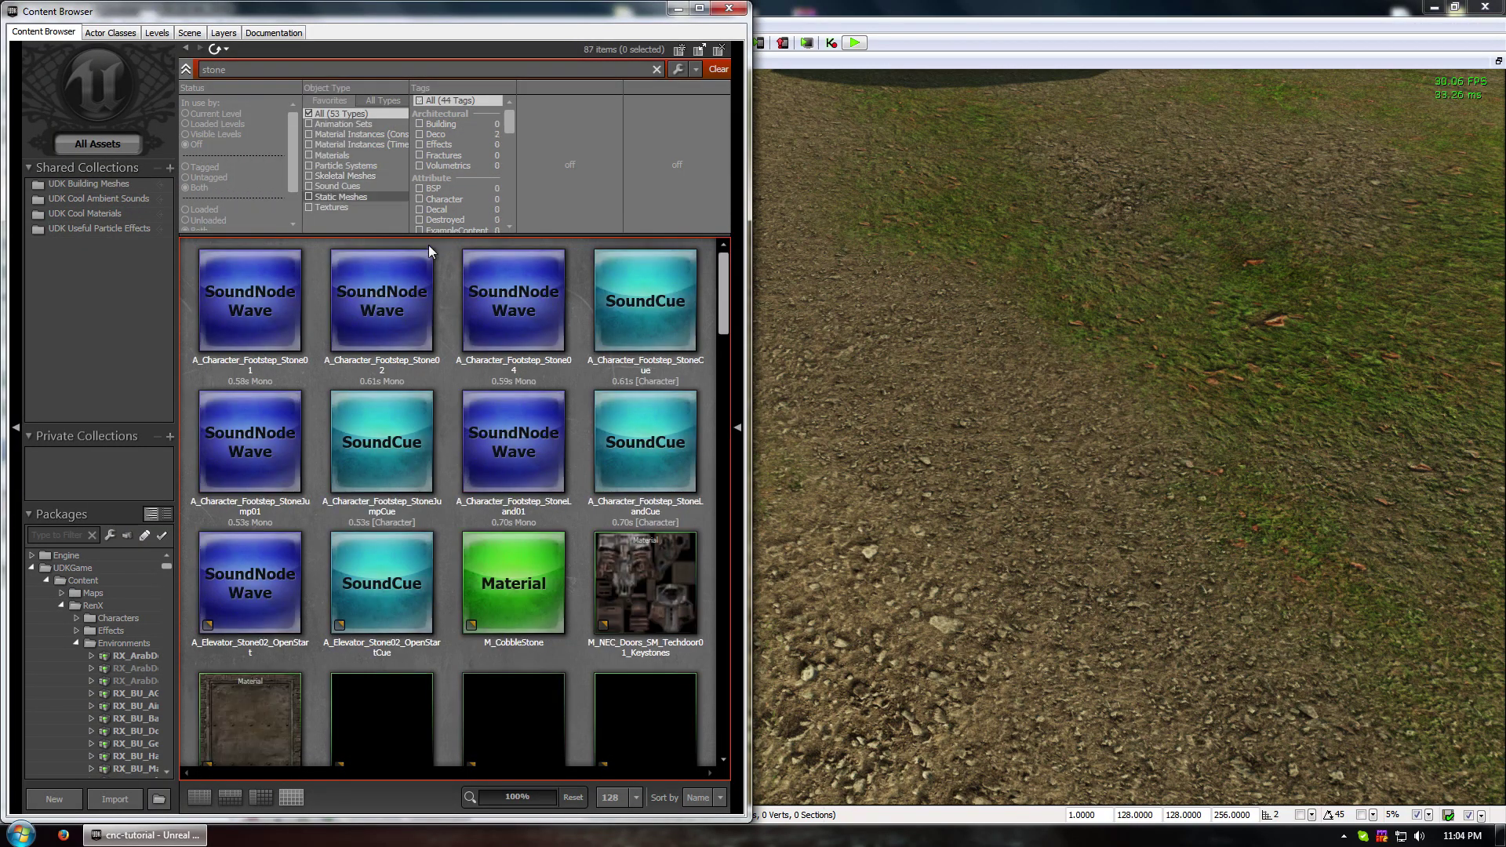
click(342, 197)
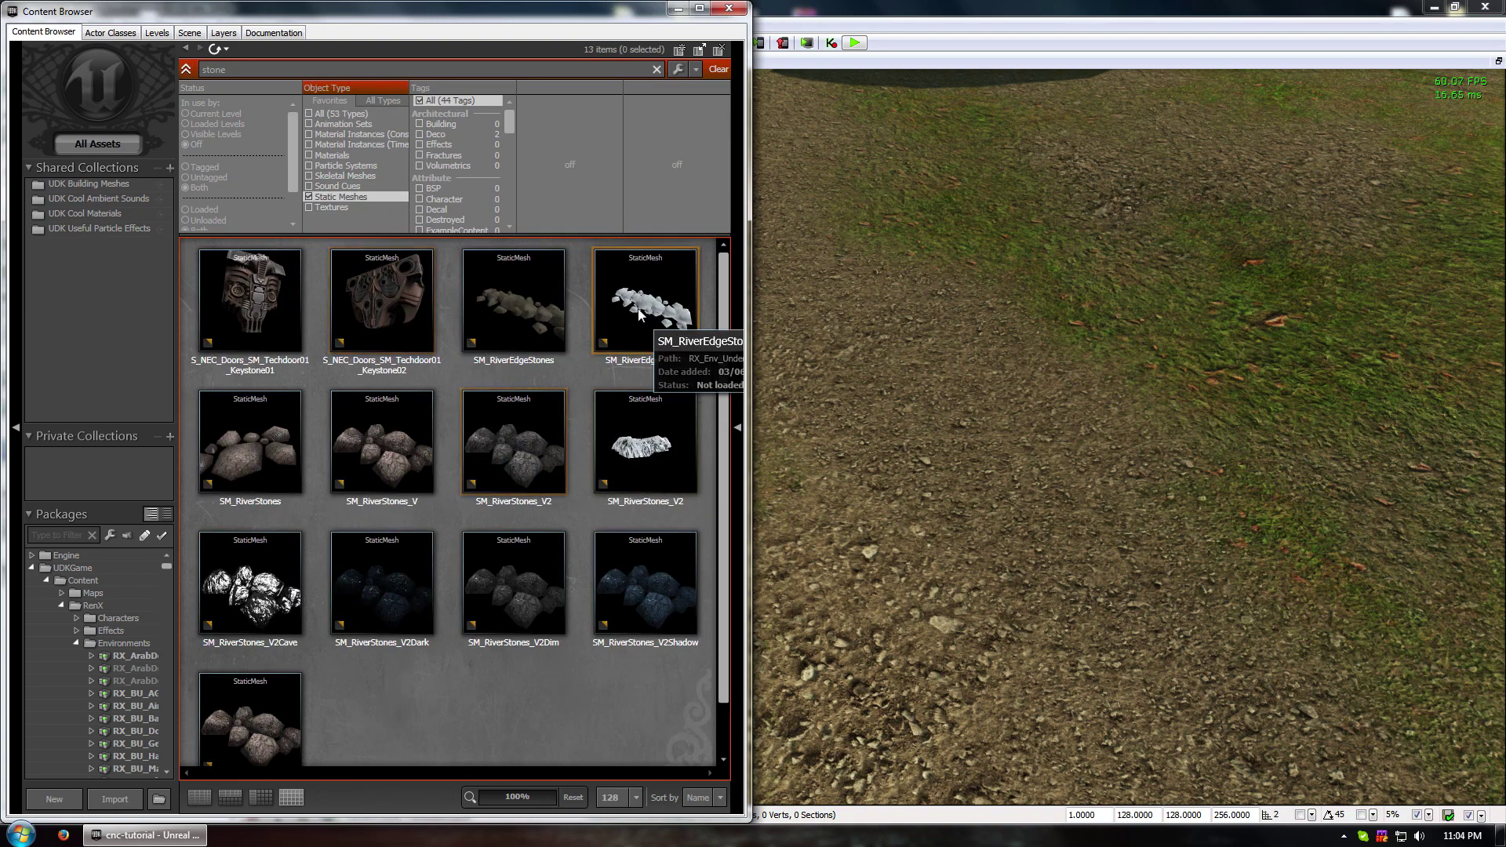
click(358, 580)
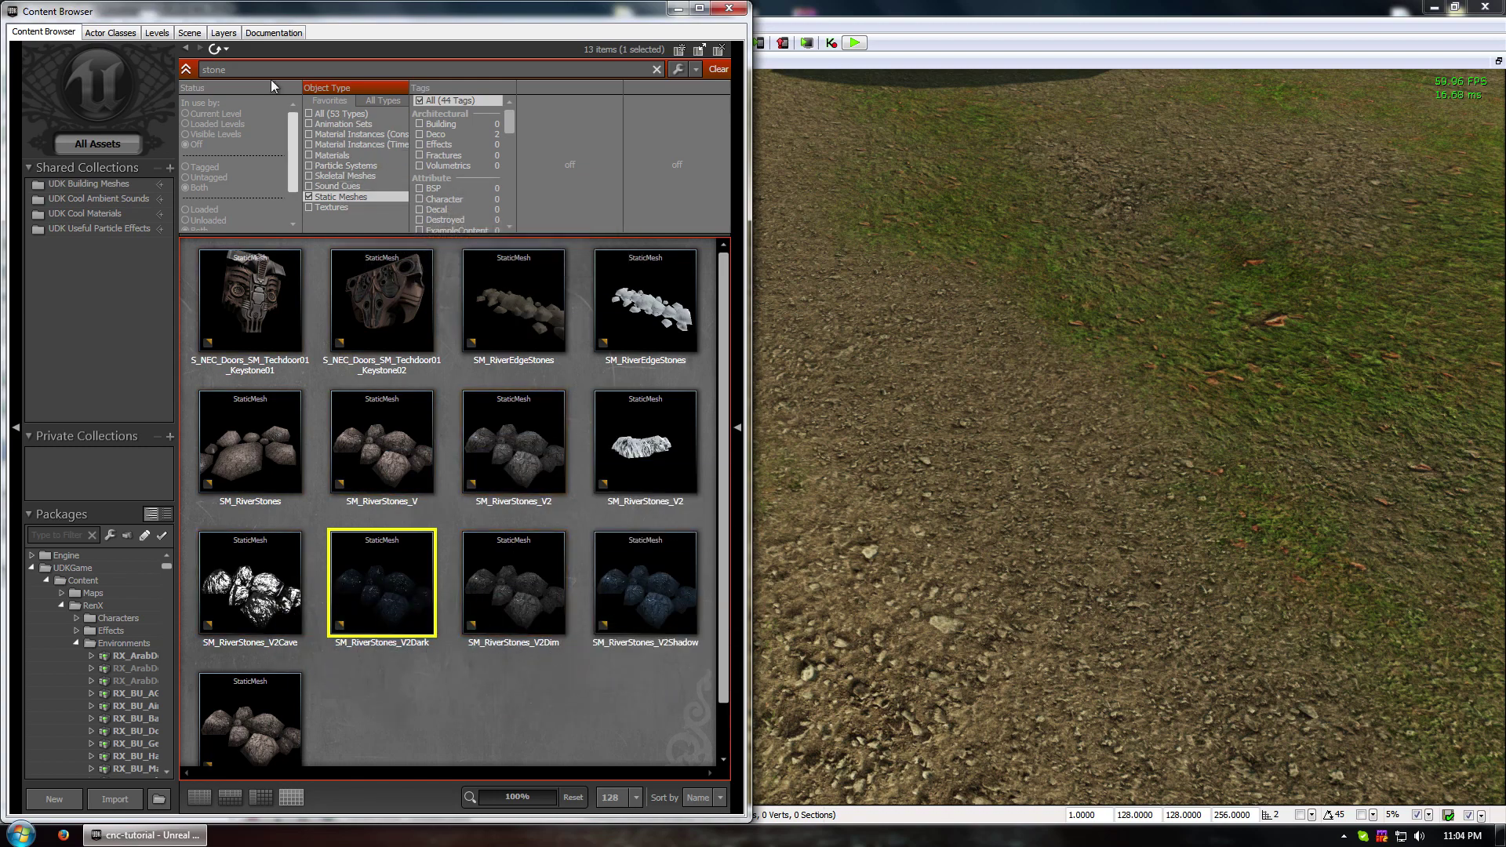
- Search the static meshes for "peb" and inspect the first CavePebbles mesh in the static mesh editor
drag(259, 72, 119, 73)
text(peb)
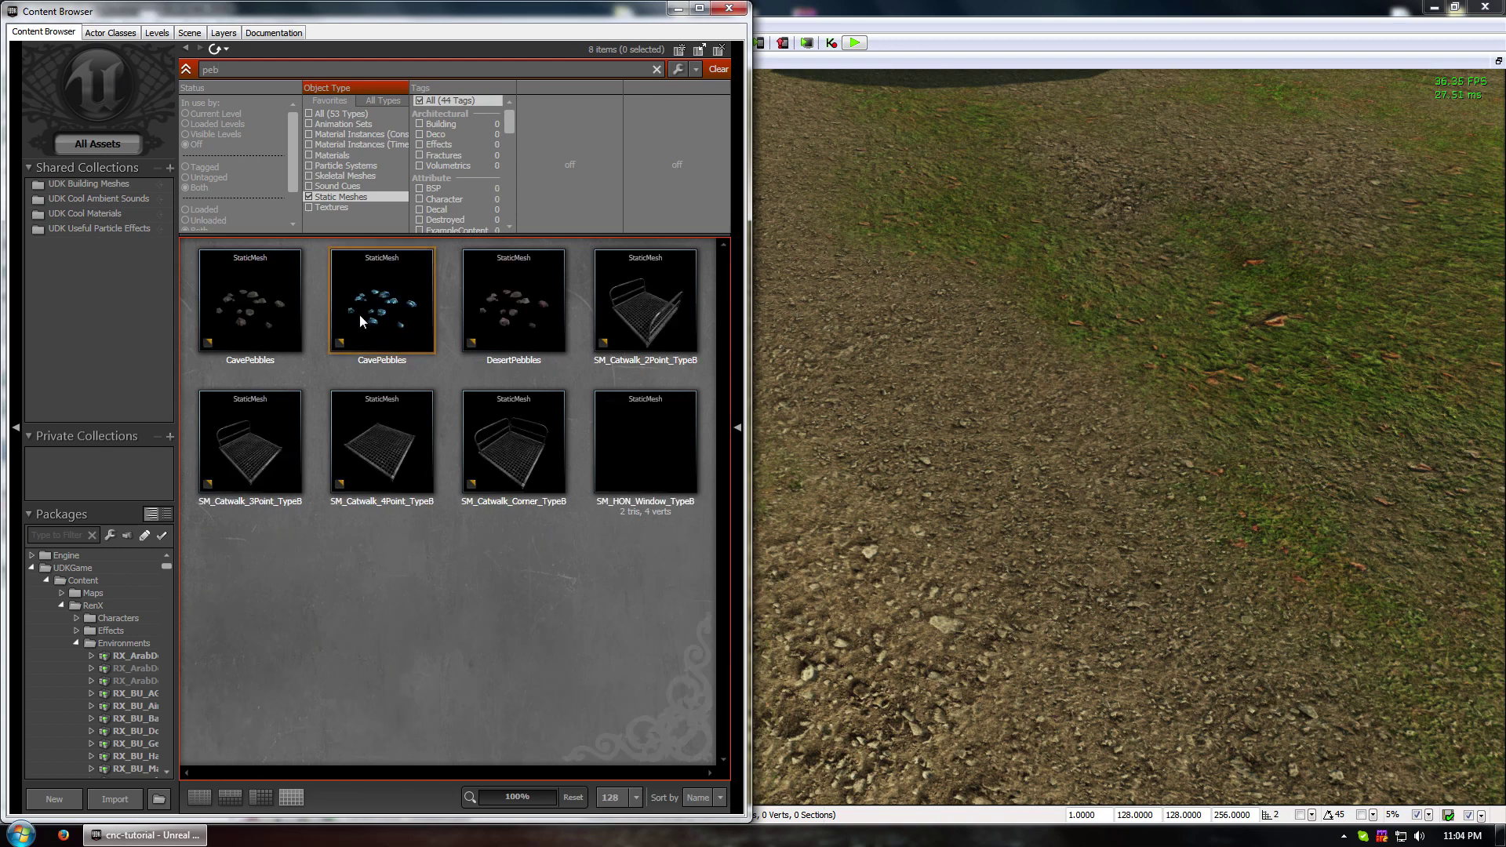
click(294, 314)
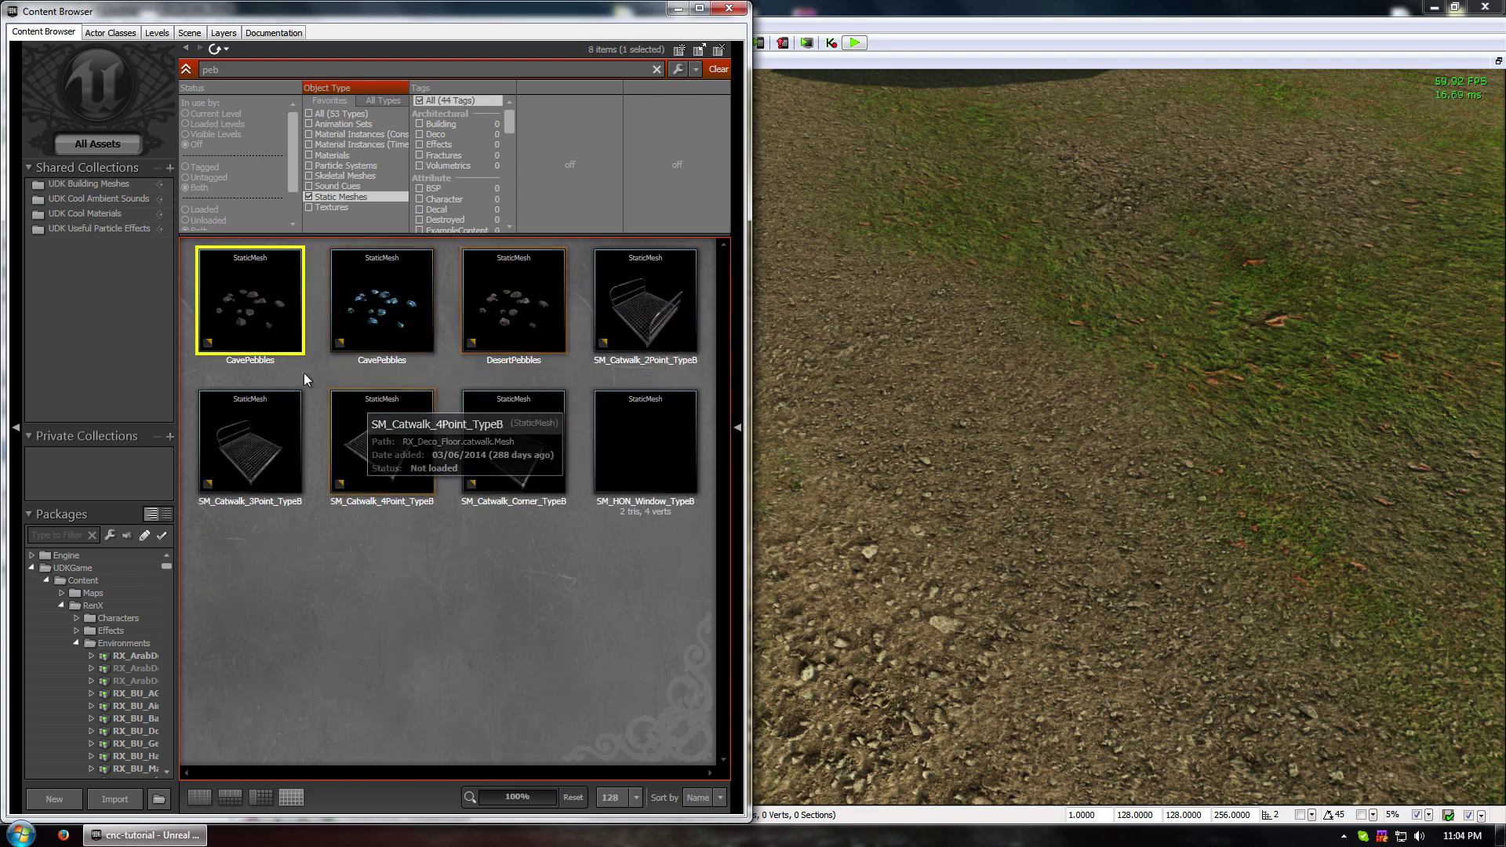
double_click(244, 323)
drag(488, 338, 509, 295)
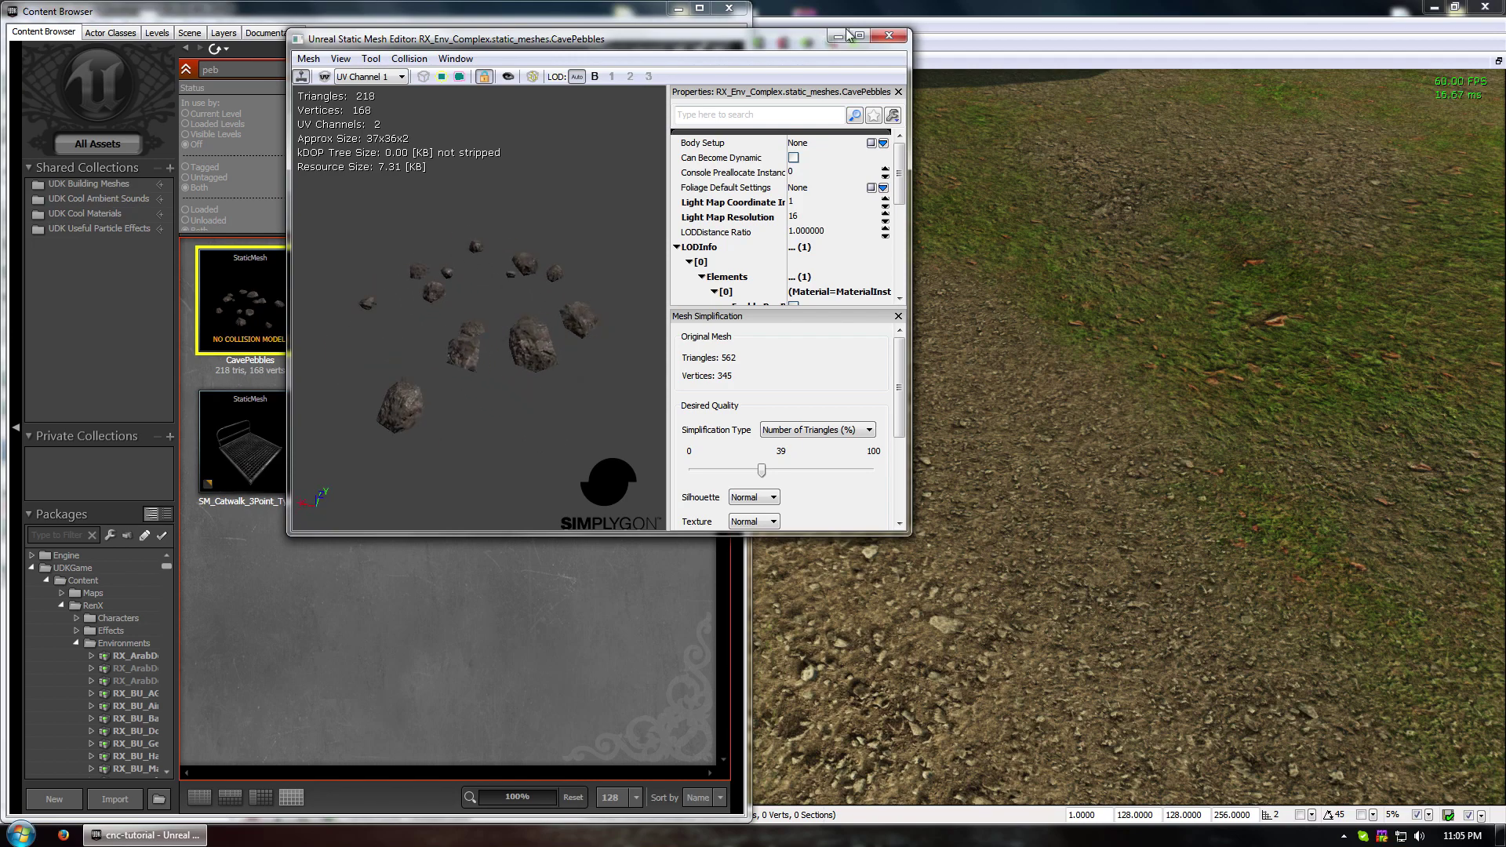
click(889, 35)
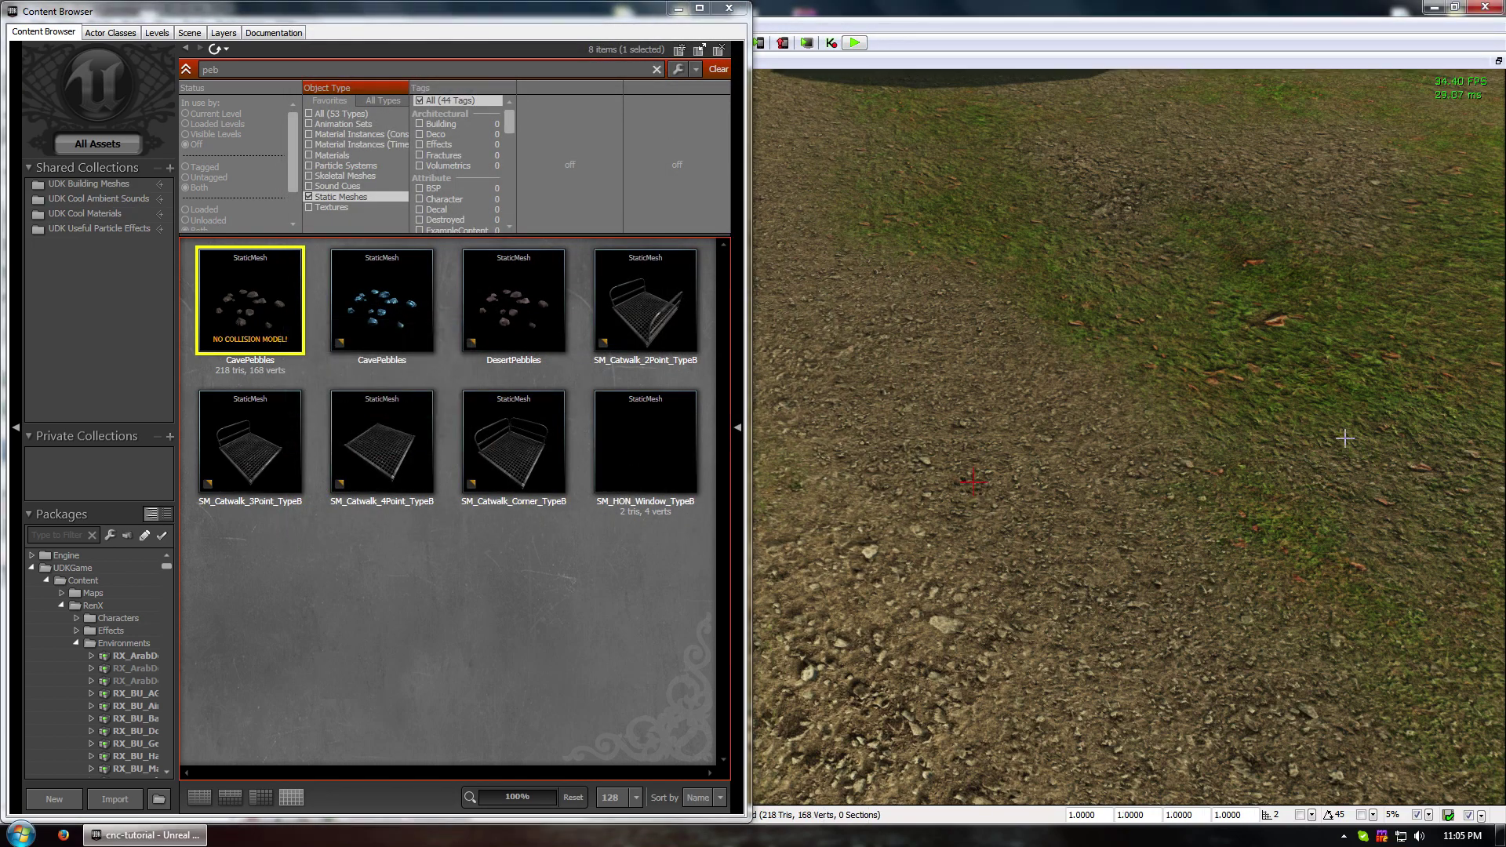
- Enlarge the CavePebbles mesh placed on the landscape to preview the rocks, and delete it from the level
click(678, 8)
mouse_move(760, 191)
right_down()
mouse_move(772, 259)
mouse_move(785, 227)
mouse_move(795, 314)
right_up()
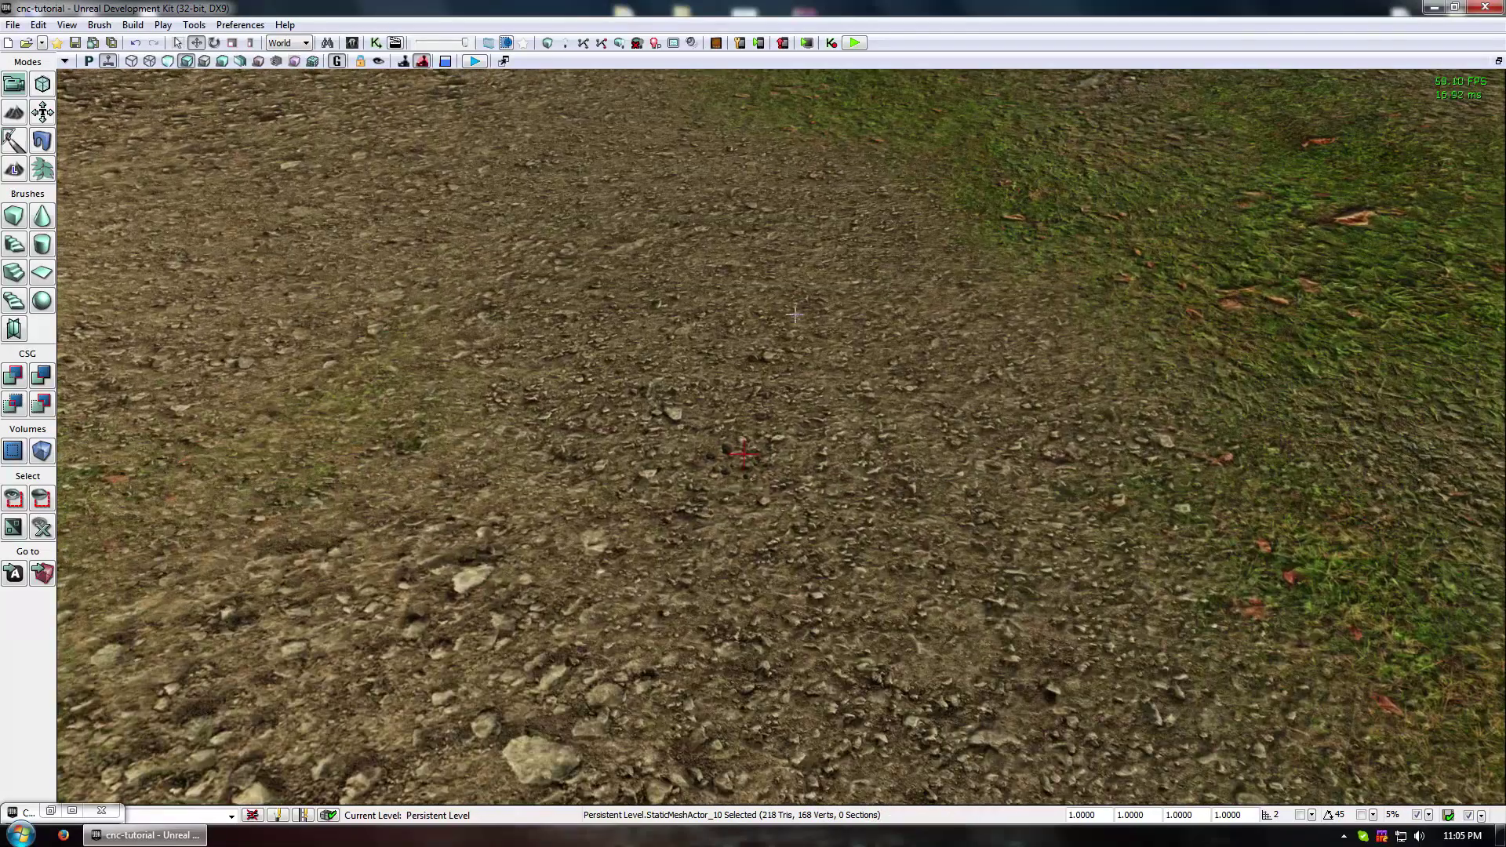
click(337, 60)
key(space)
key(space)
drag(820, 461, 760, 366)
click(531, 340)
right_drag(531, 341, 679, 580)
drag(710, 453, 770, 558)
right_drag(806, 402, 854, 510)
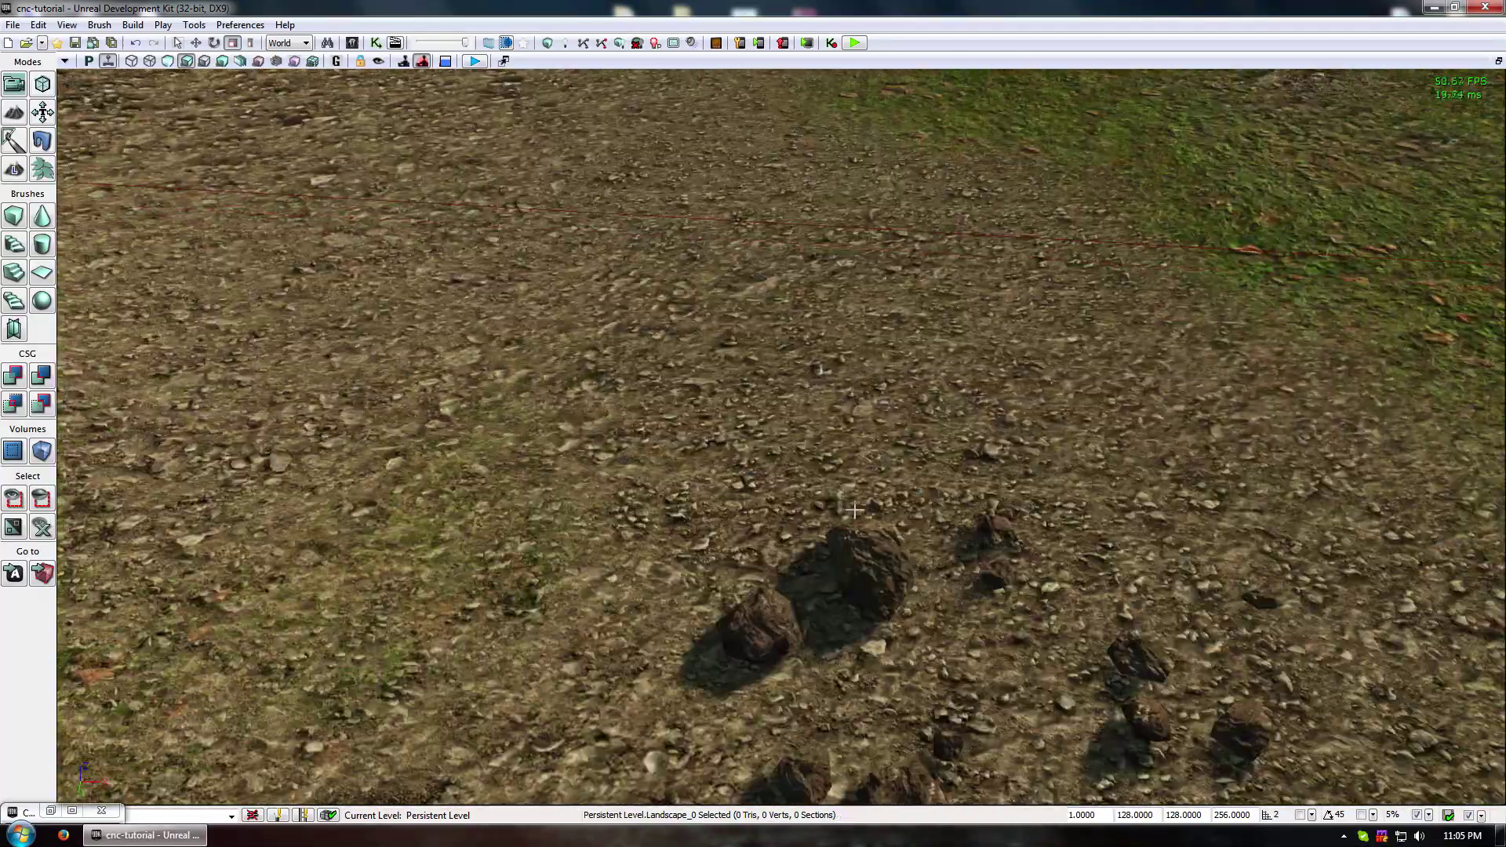
click(854, 554)
key(Delete)
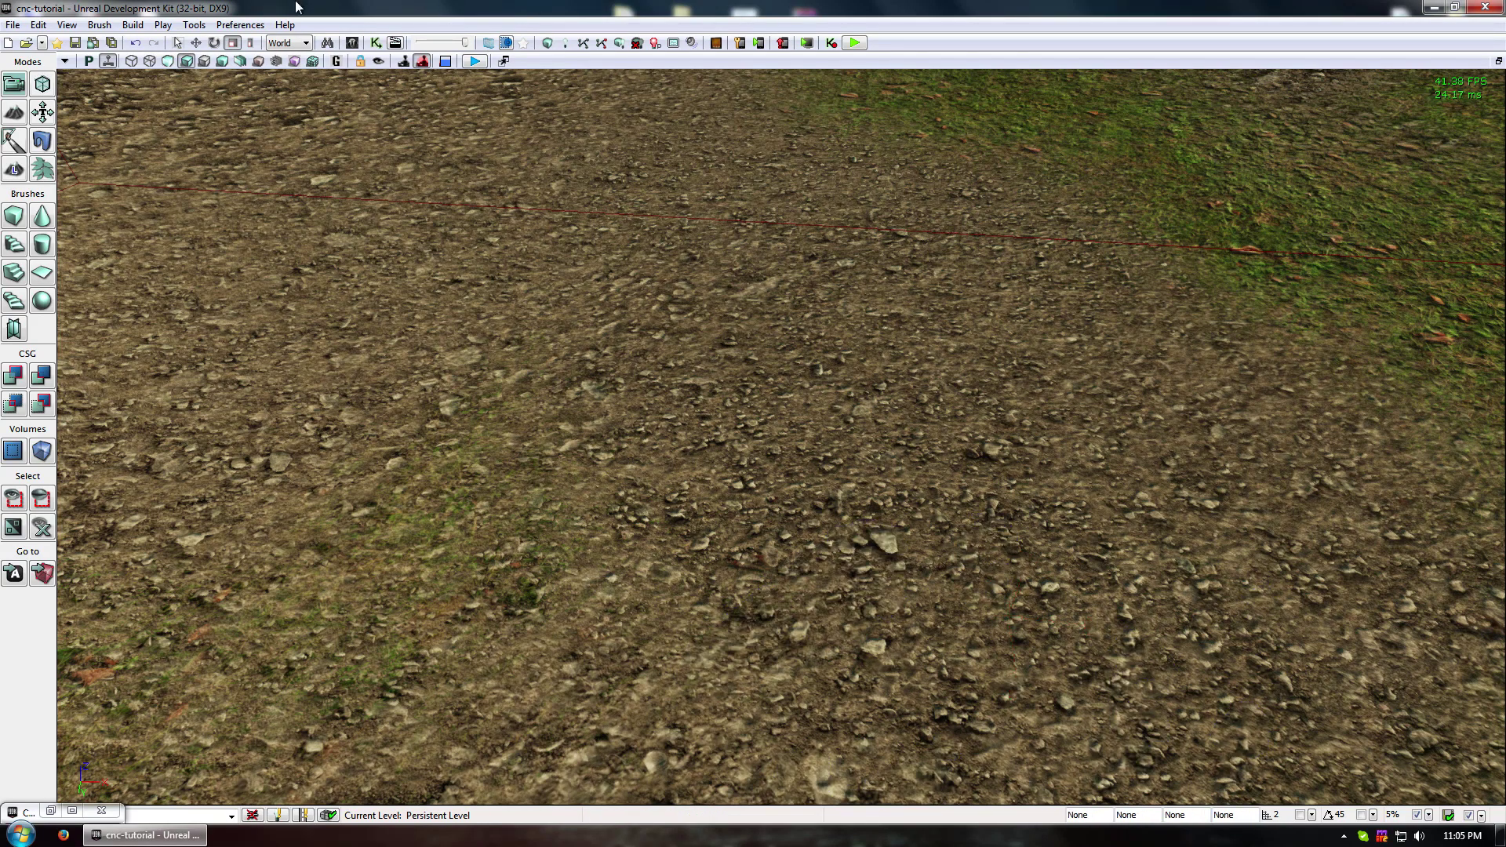
- Start a copy of the CavePebbles static mesh with RX_Custom_Tut as the target package
click(50, 810)
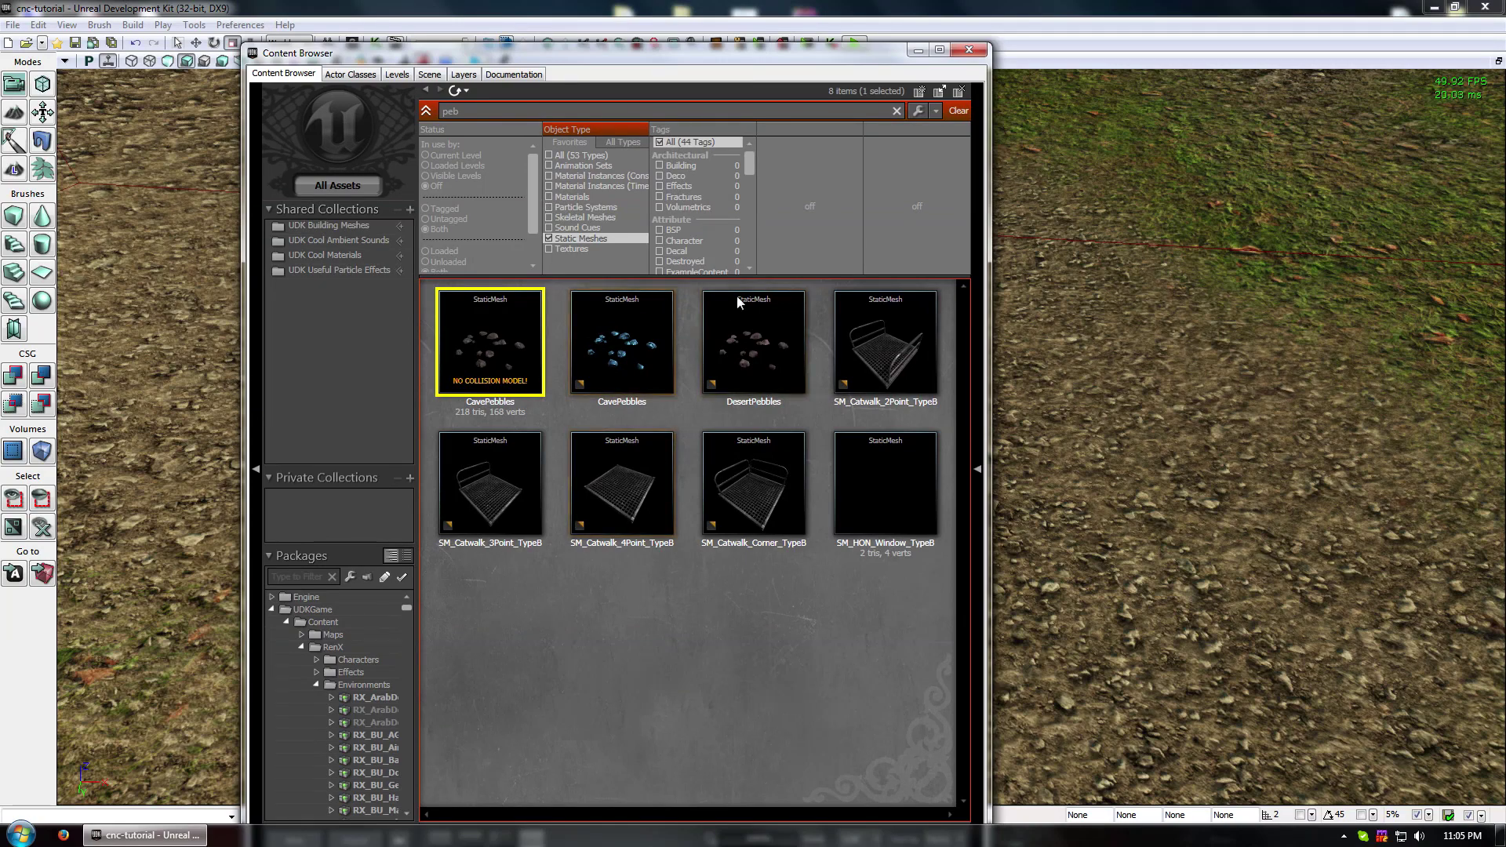
click(753, 346)
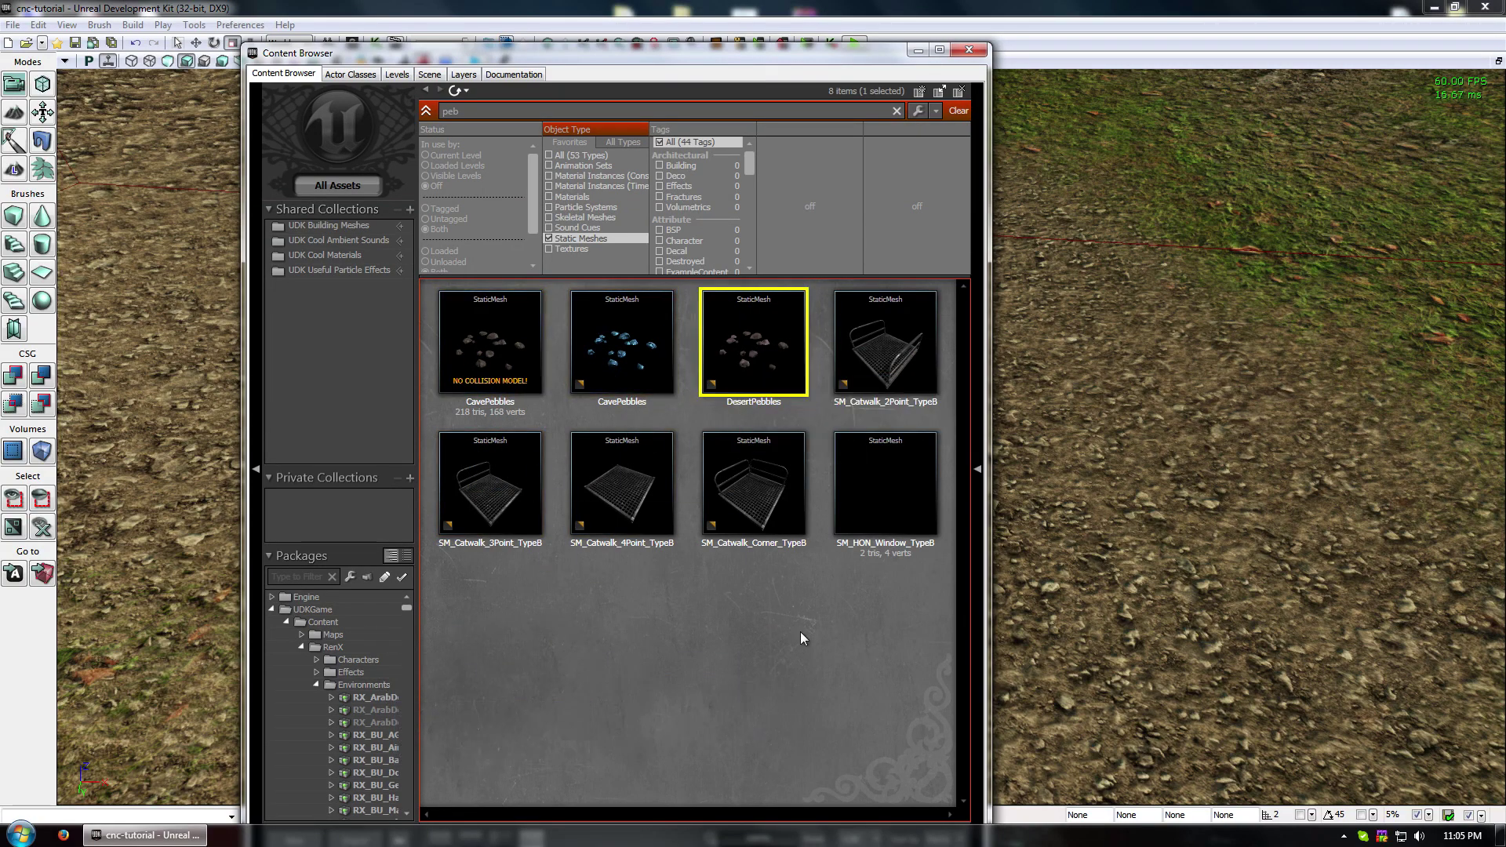
right_click(516, 347)
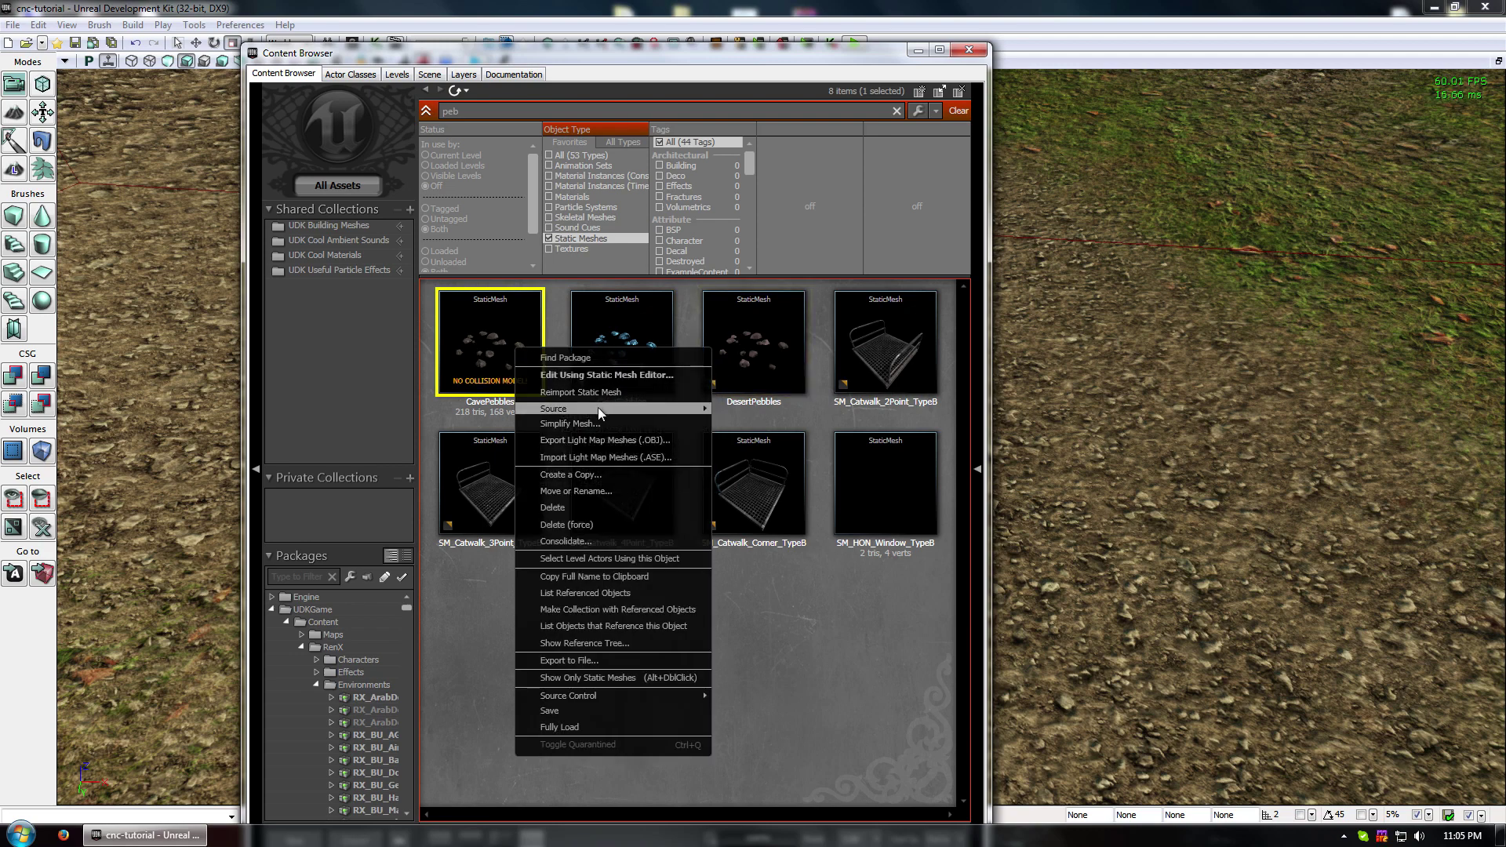
click(618, 474)
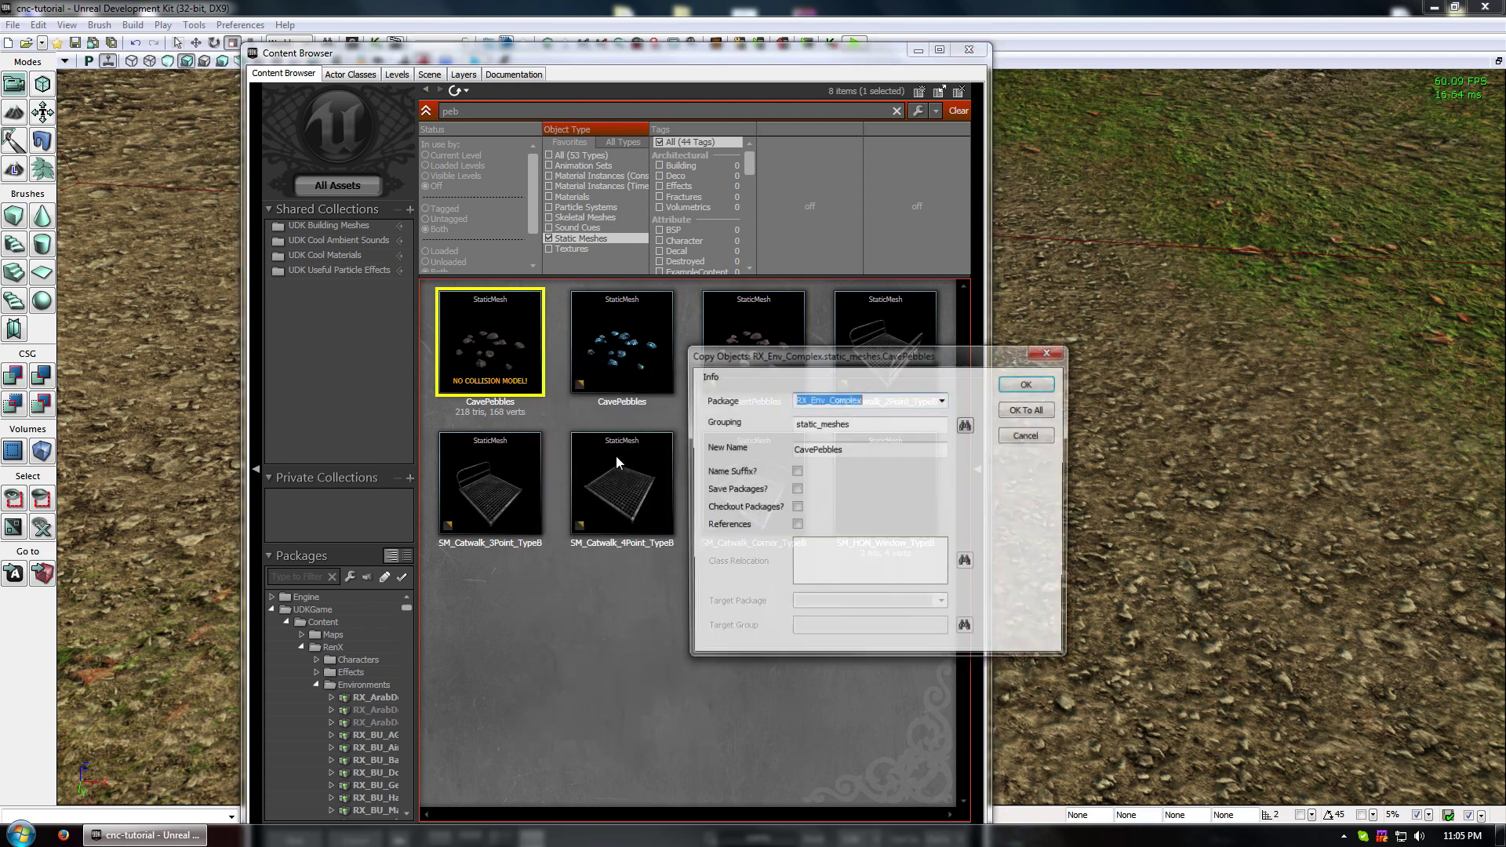
click(873, 425)
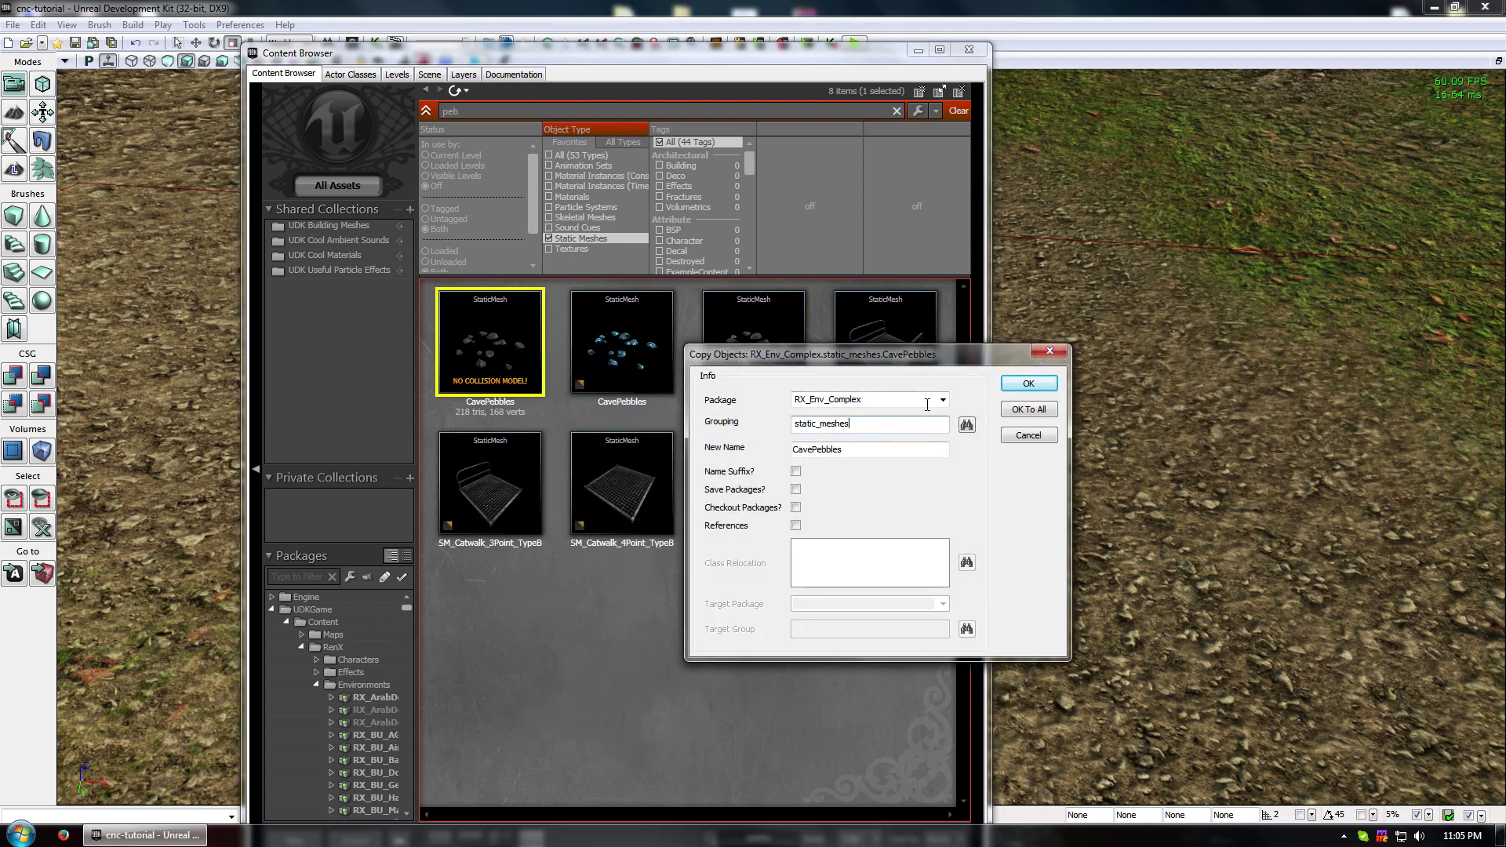
click(942, 400)
click(942, 400)
drag(911, 398, 703, 386)
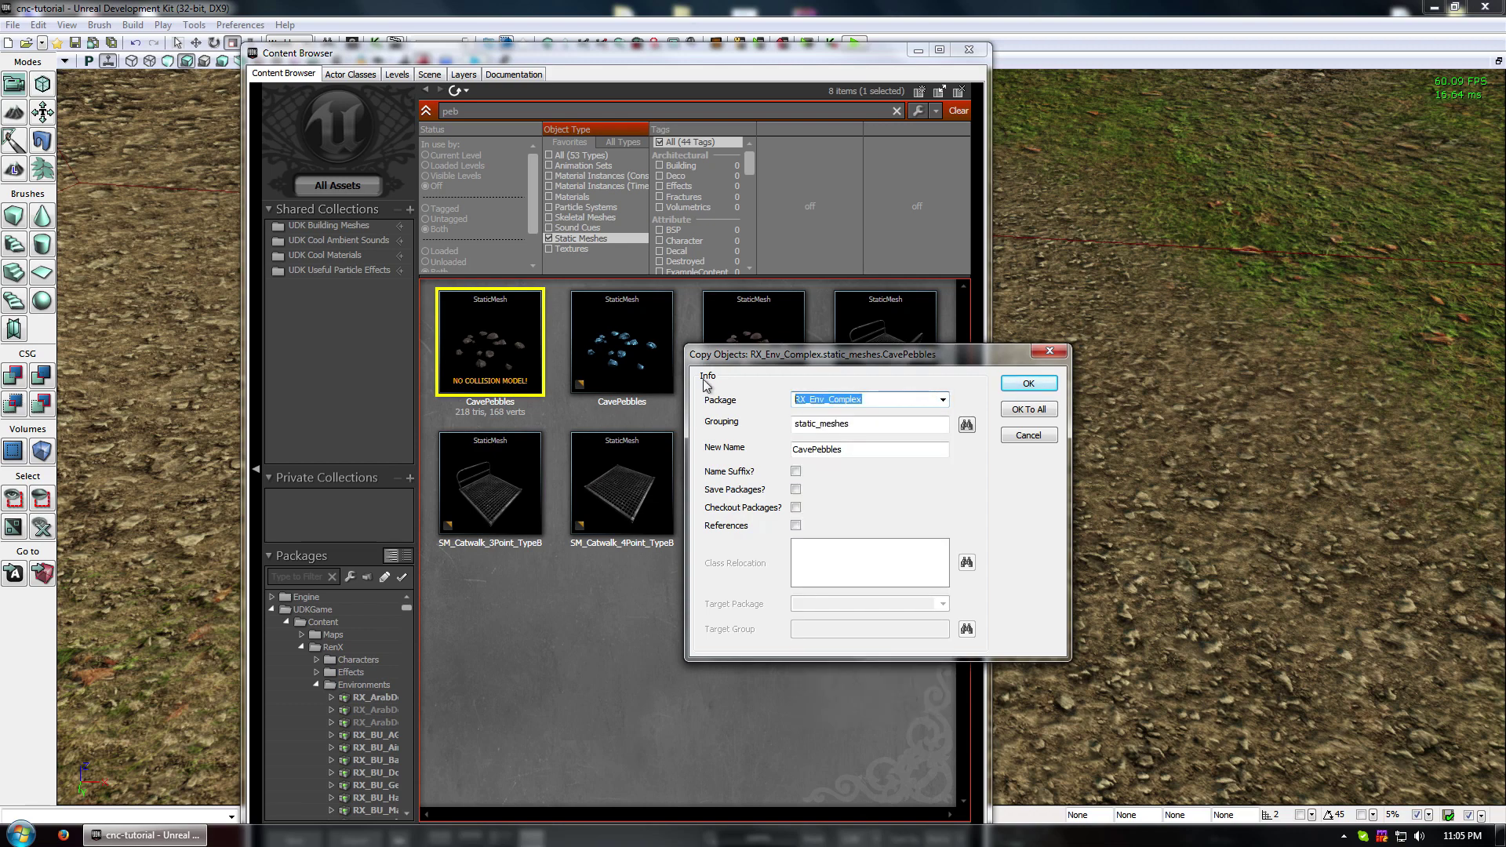
text(rx_cus)
key(Down)
key(Tab)
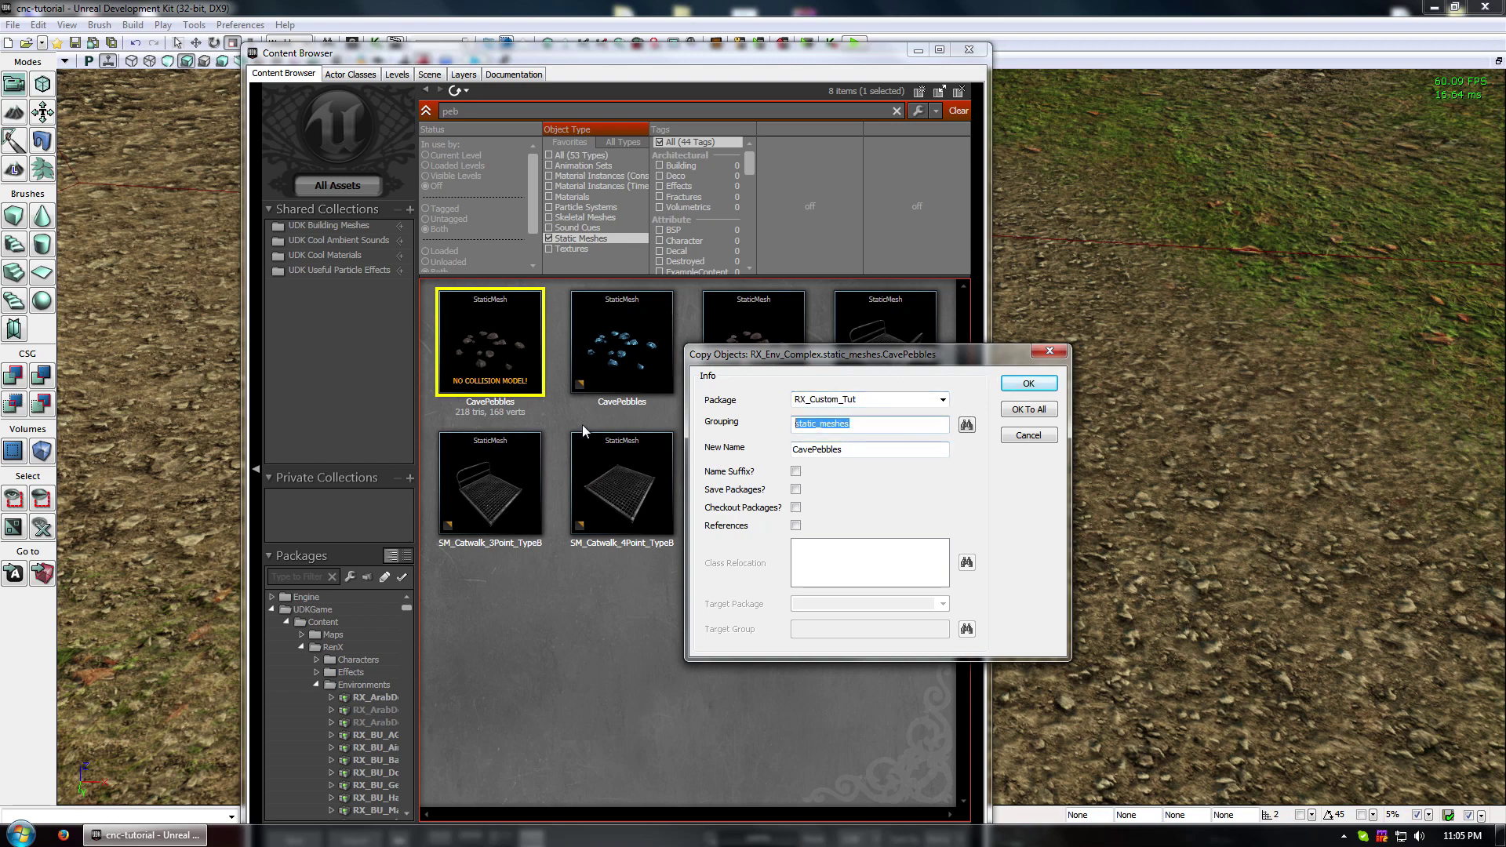
- Assign the copied mesh to the Mesh group, name it Pebbles and create the copy
click(967, 424)
click(670, 391)
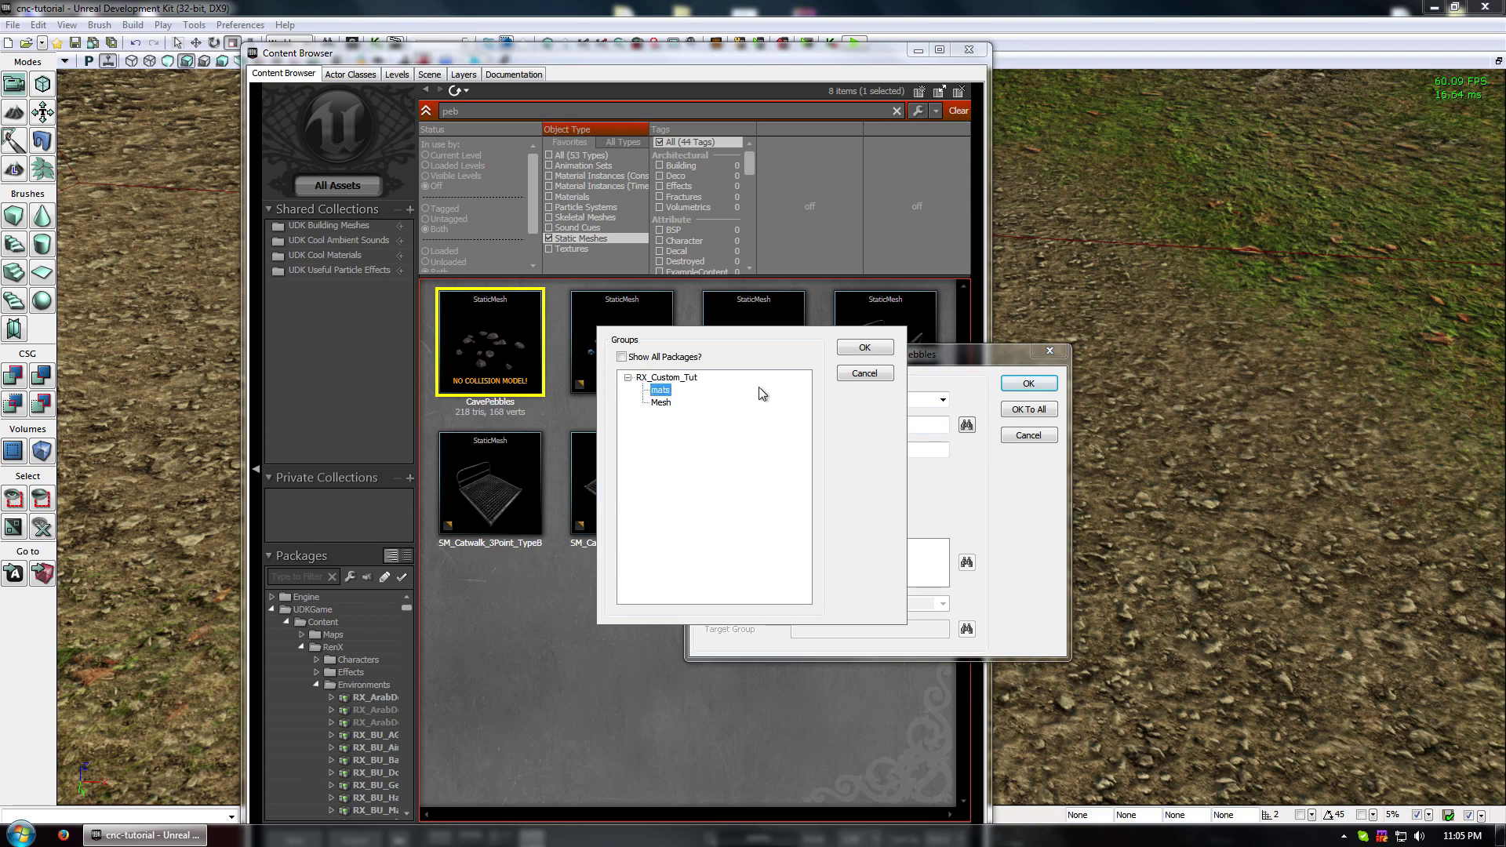
click(663, 402)
click(864, 348)
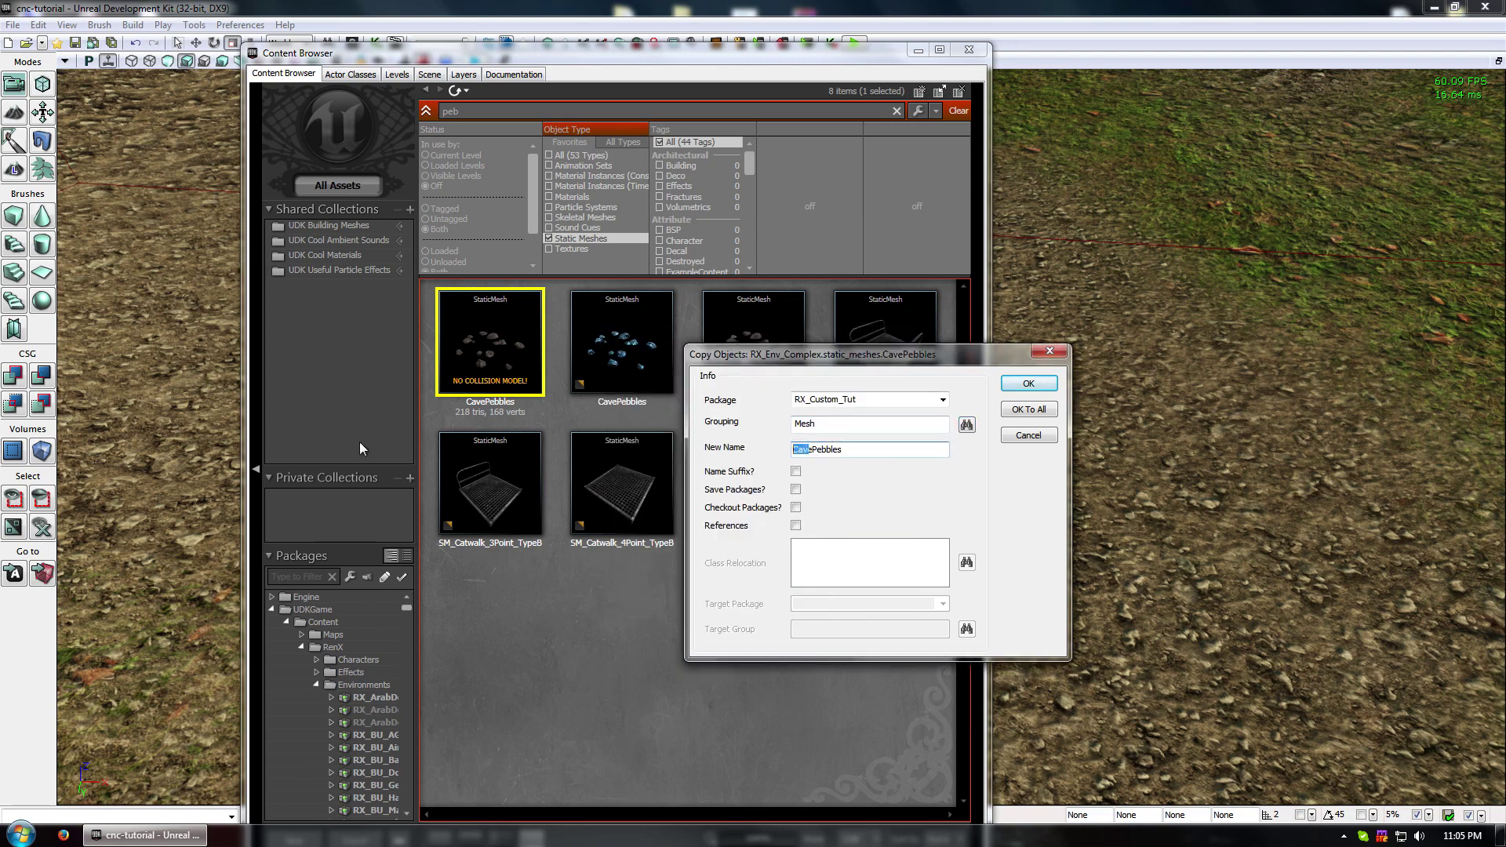
key(BackSpace)
double_click(794, 397)
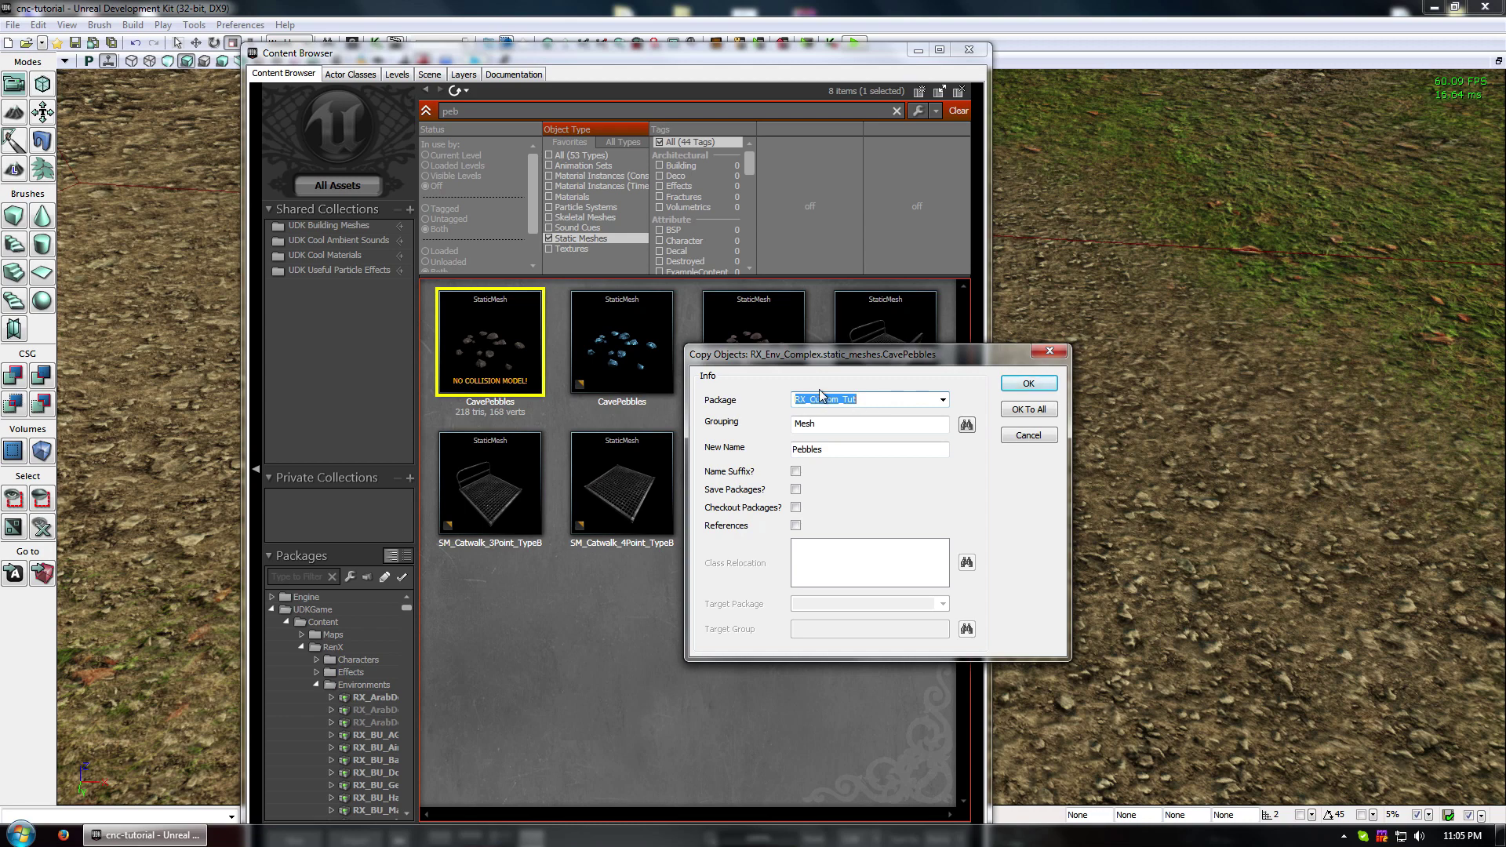
click(1028, 383)
- Open the new Pebbles mesh for editing and locate the asset of its assigned material
click(464, 341)
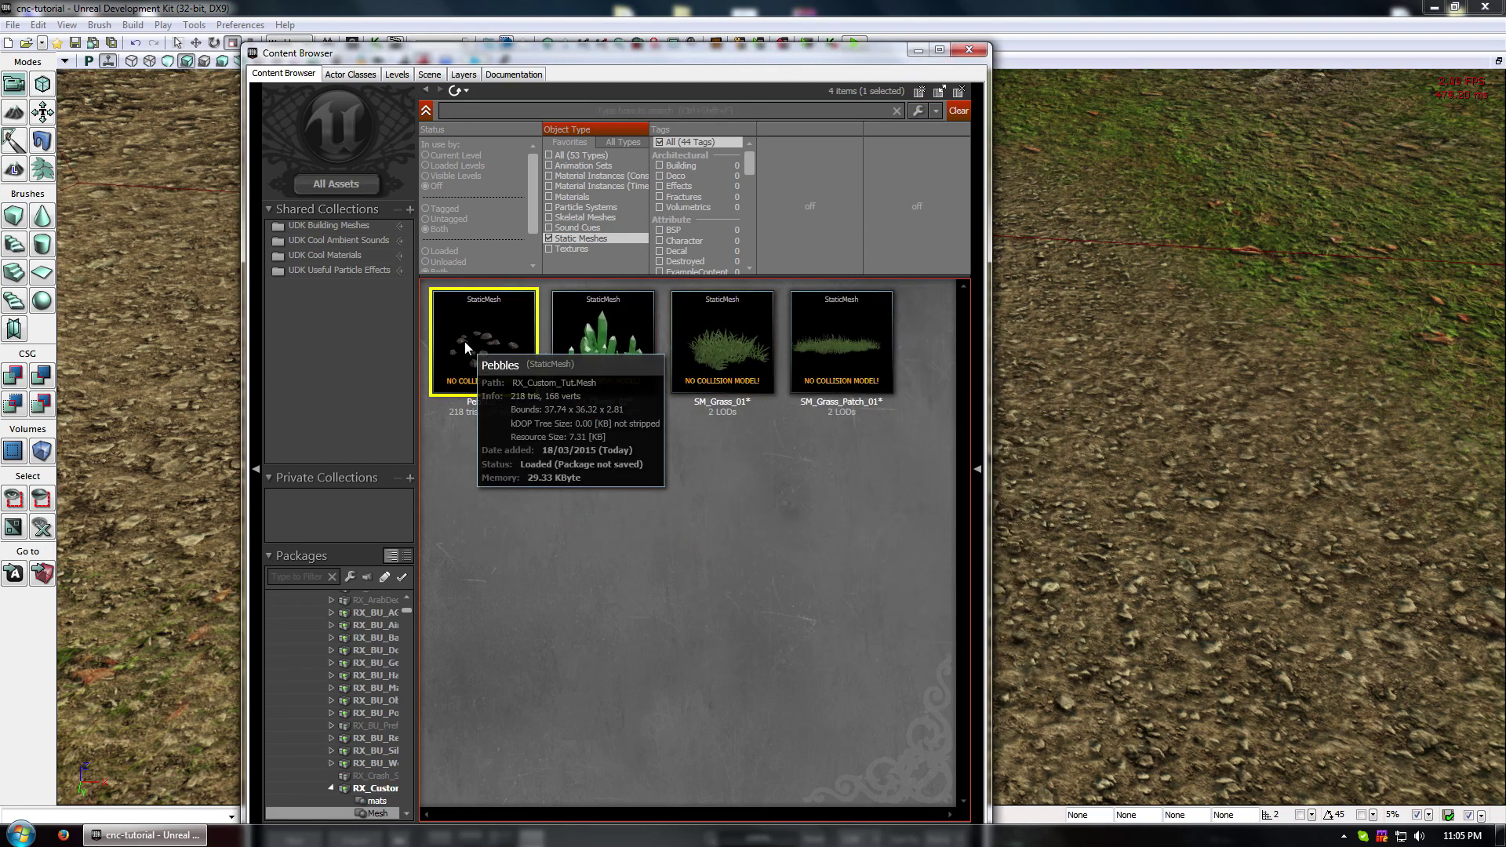
double_click(464, 341)
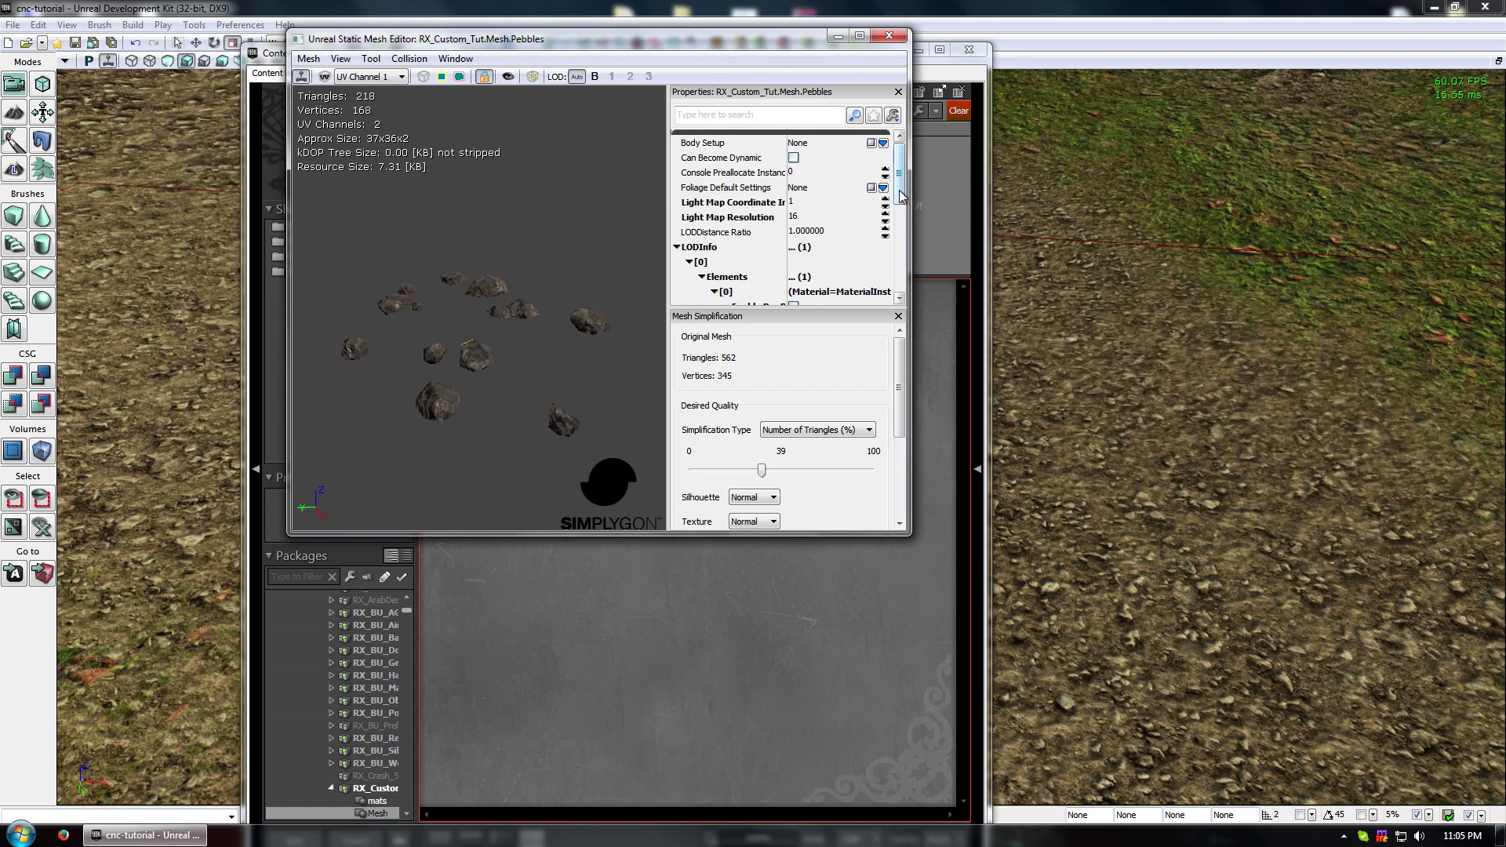
drag(900, 194, 889, 225)
click(860, 250)
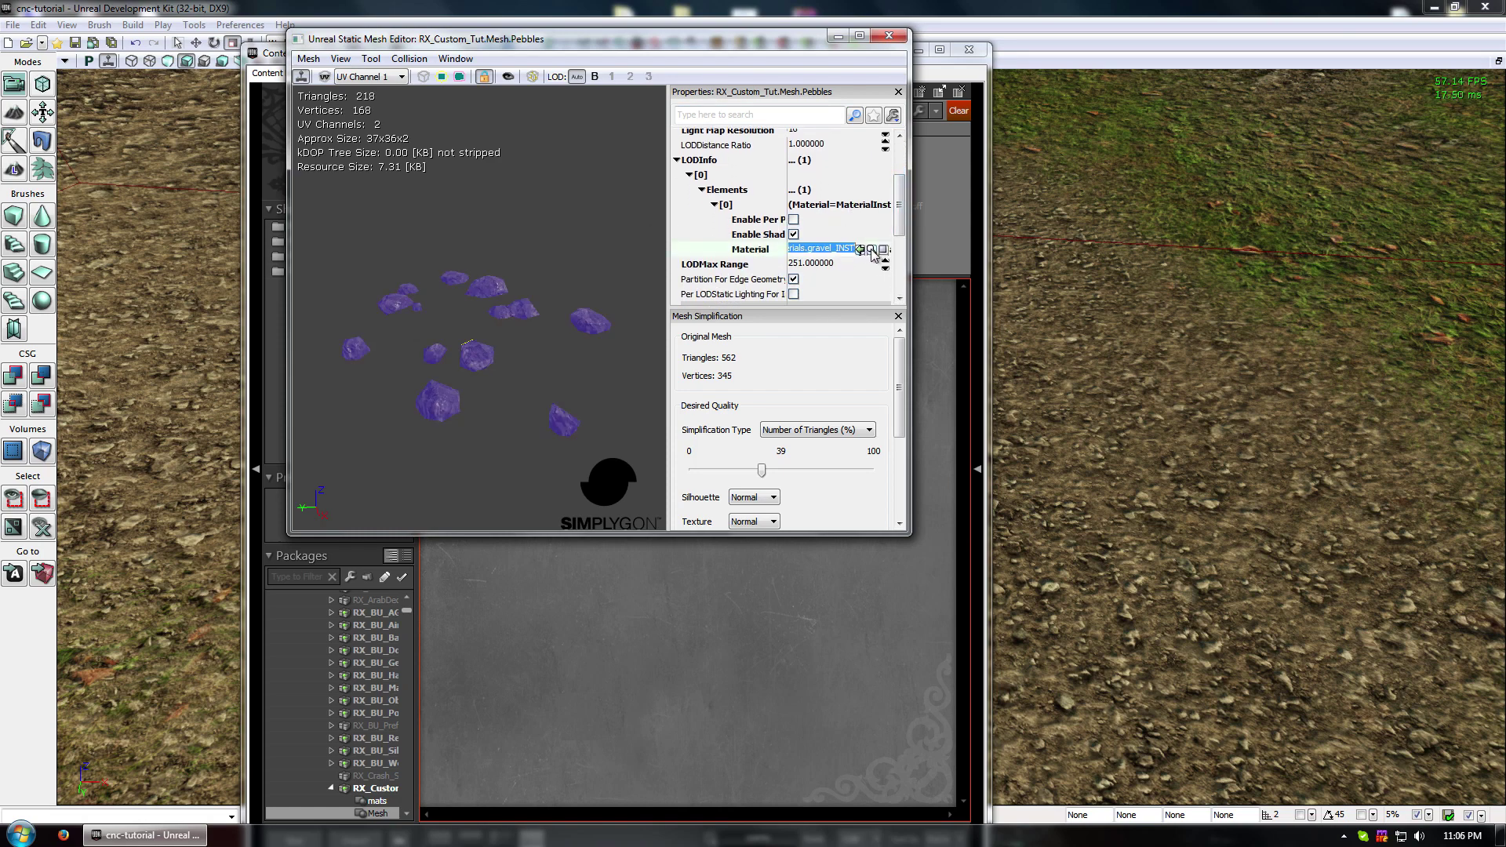
click(872, 250)
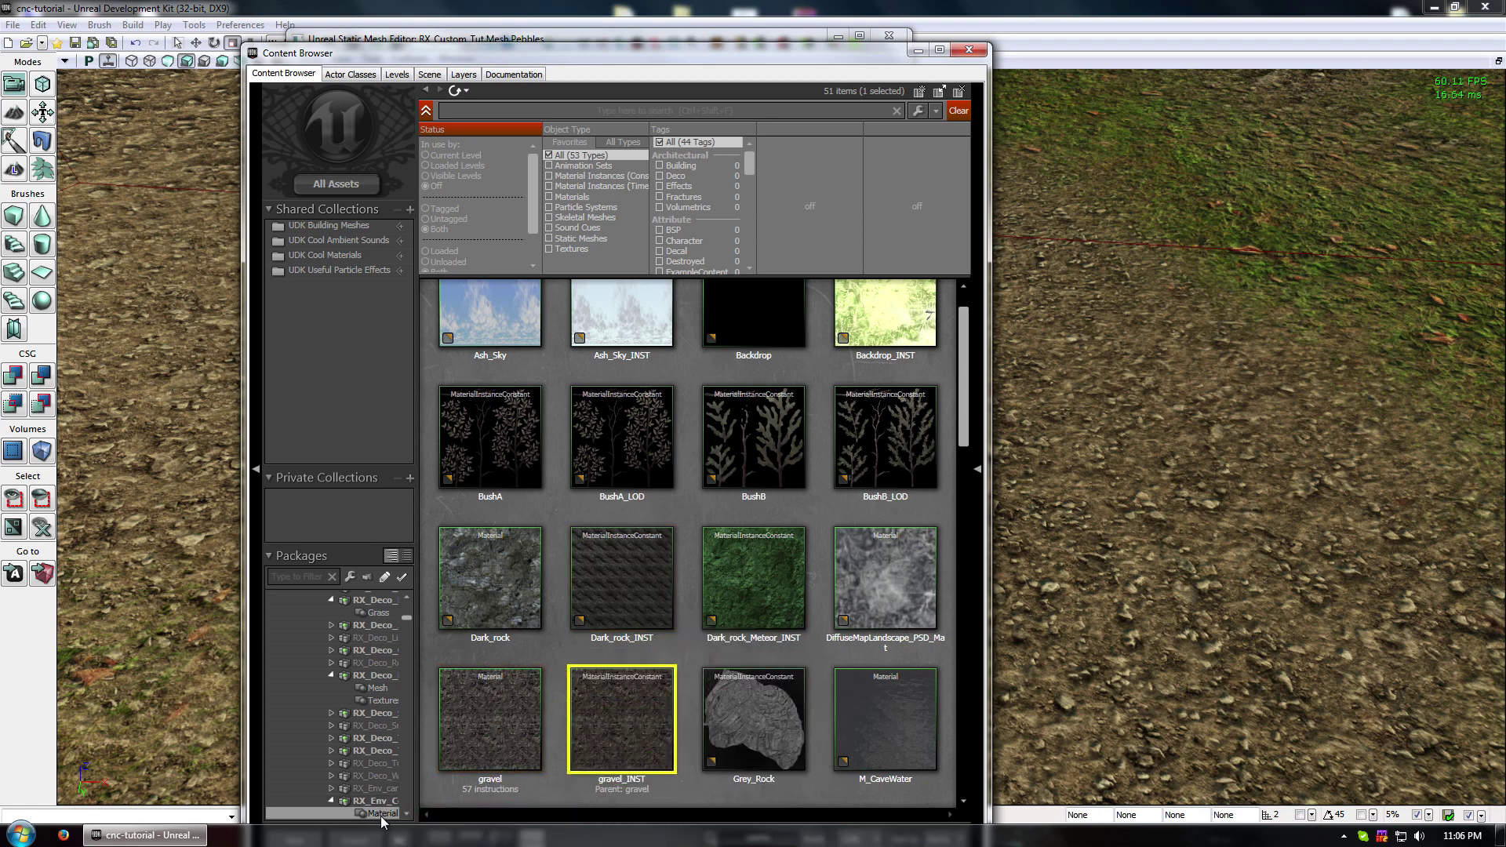
click(492, 707)
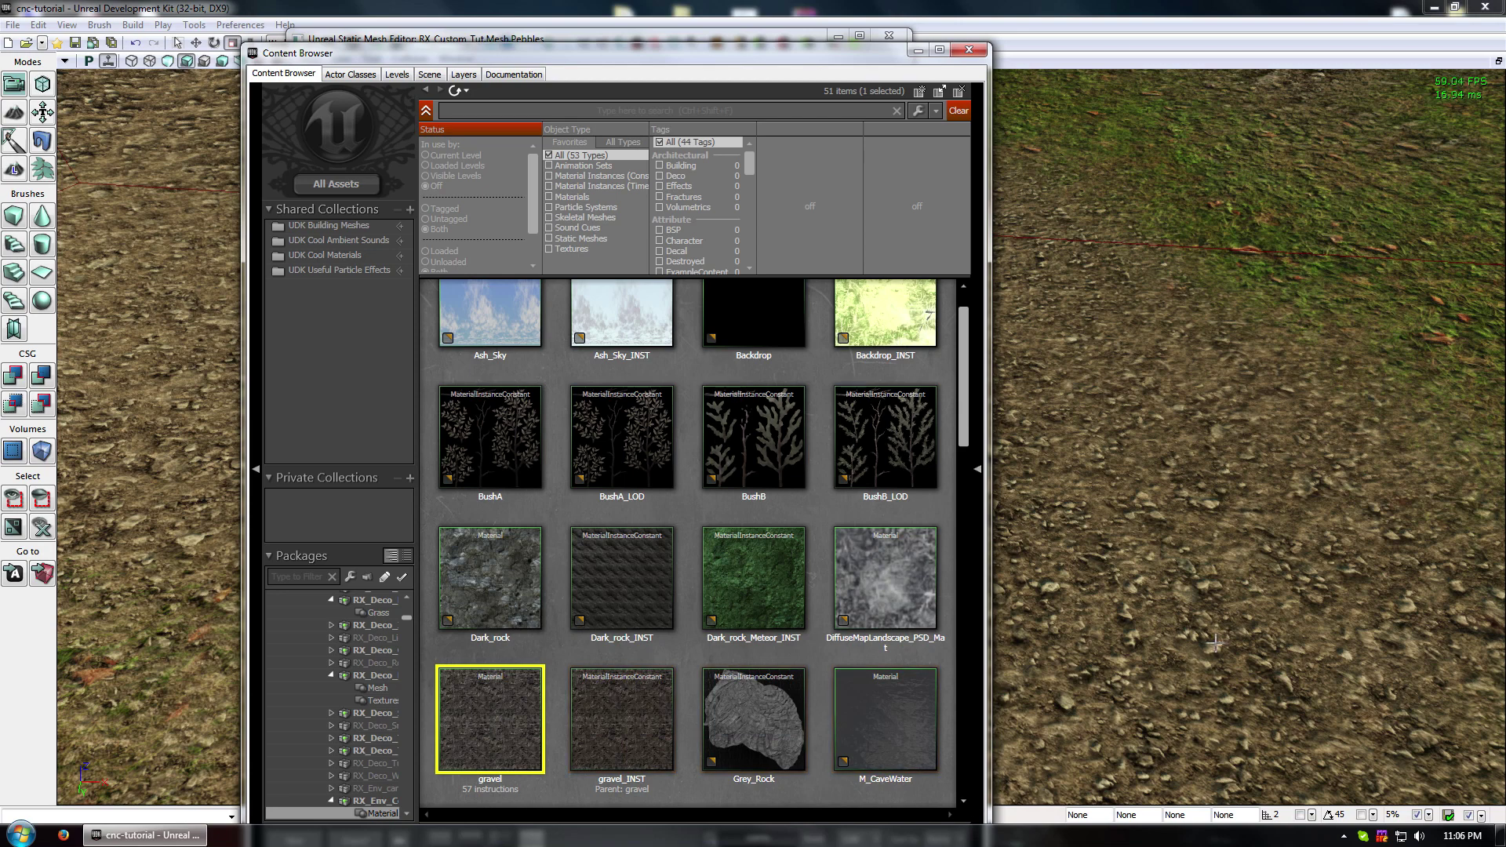
click(645, 725)
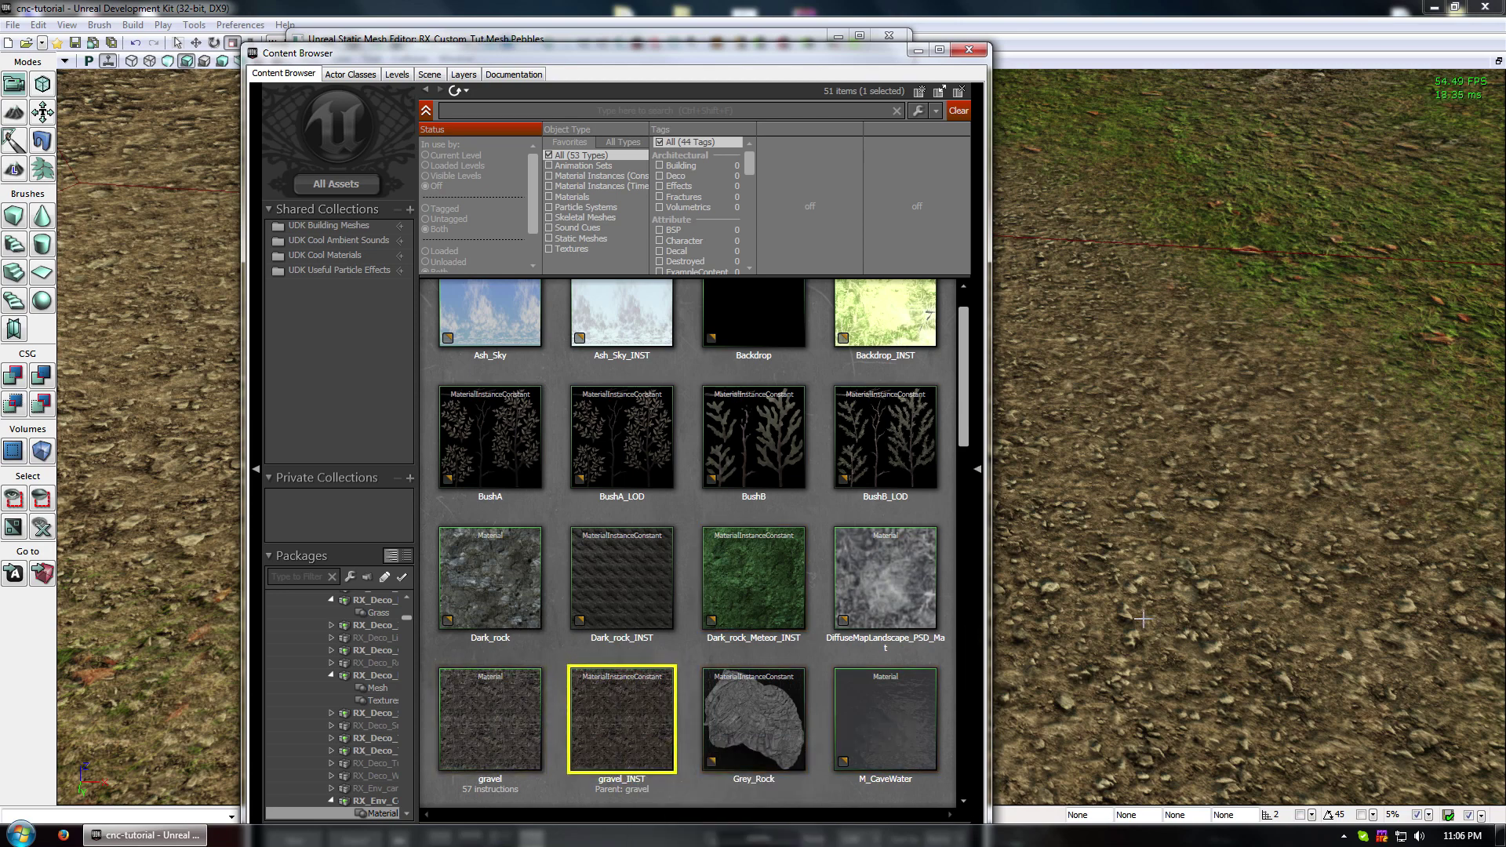
ctrl+click(527, 710)
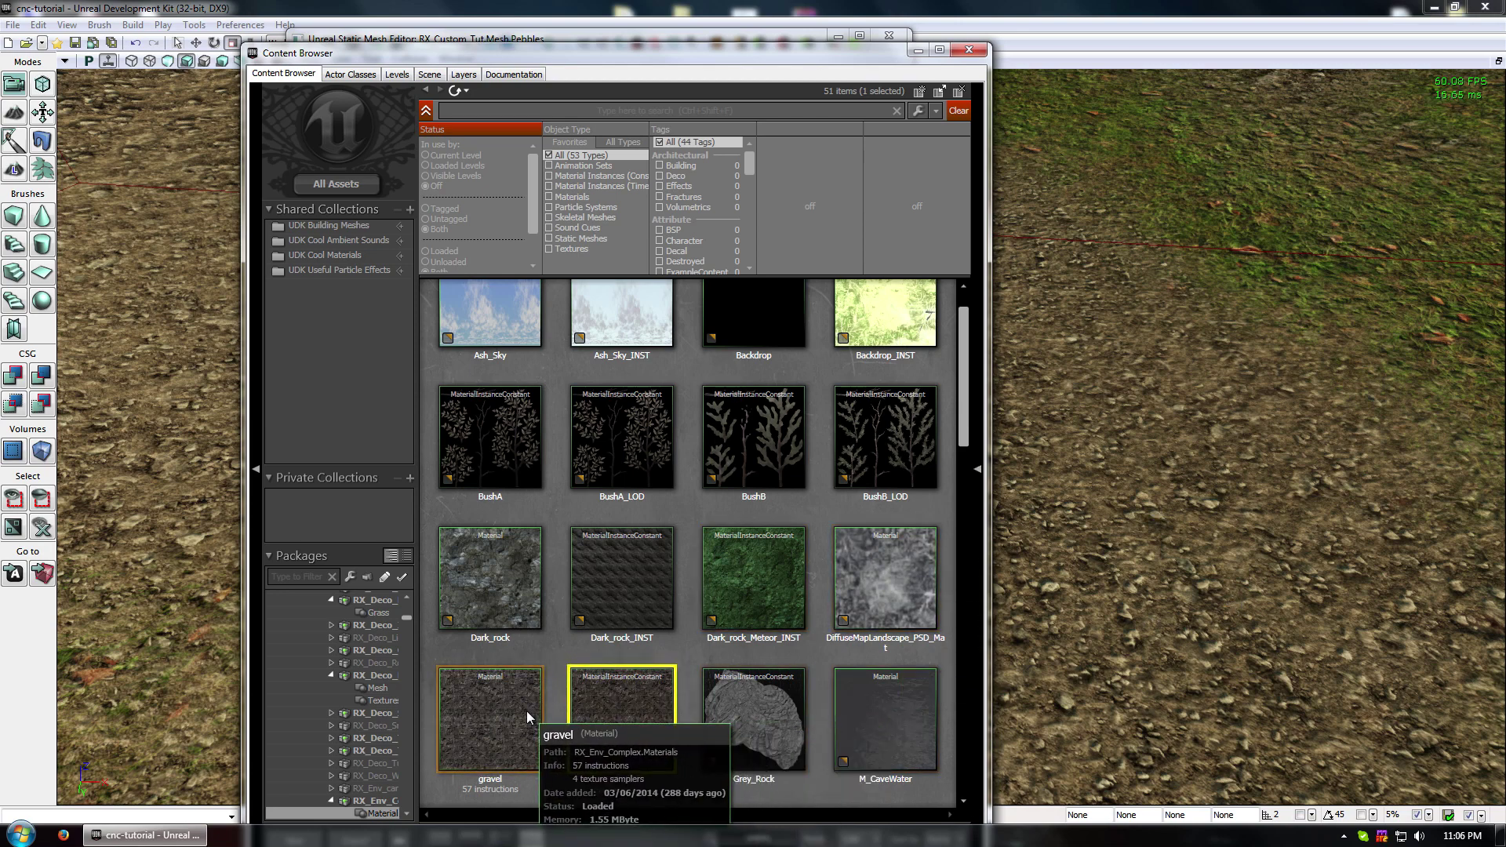
right_click(516, 712)
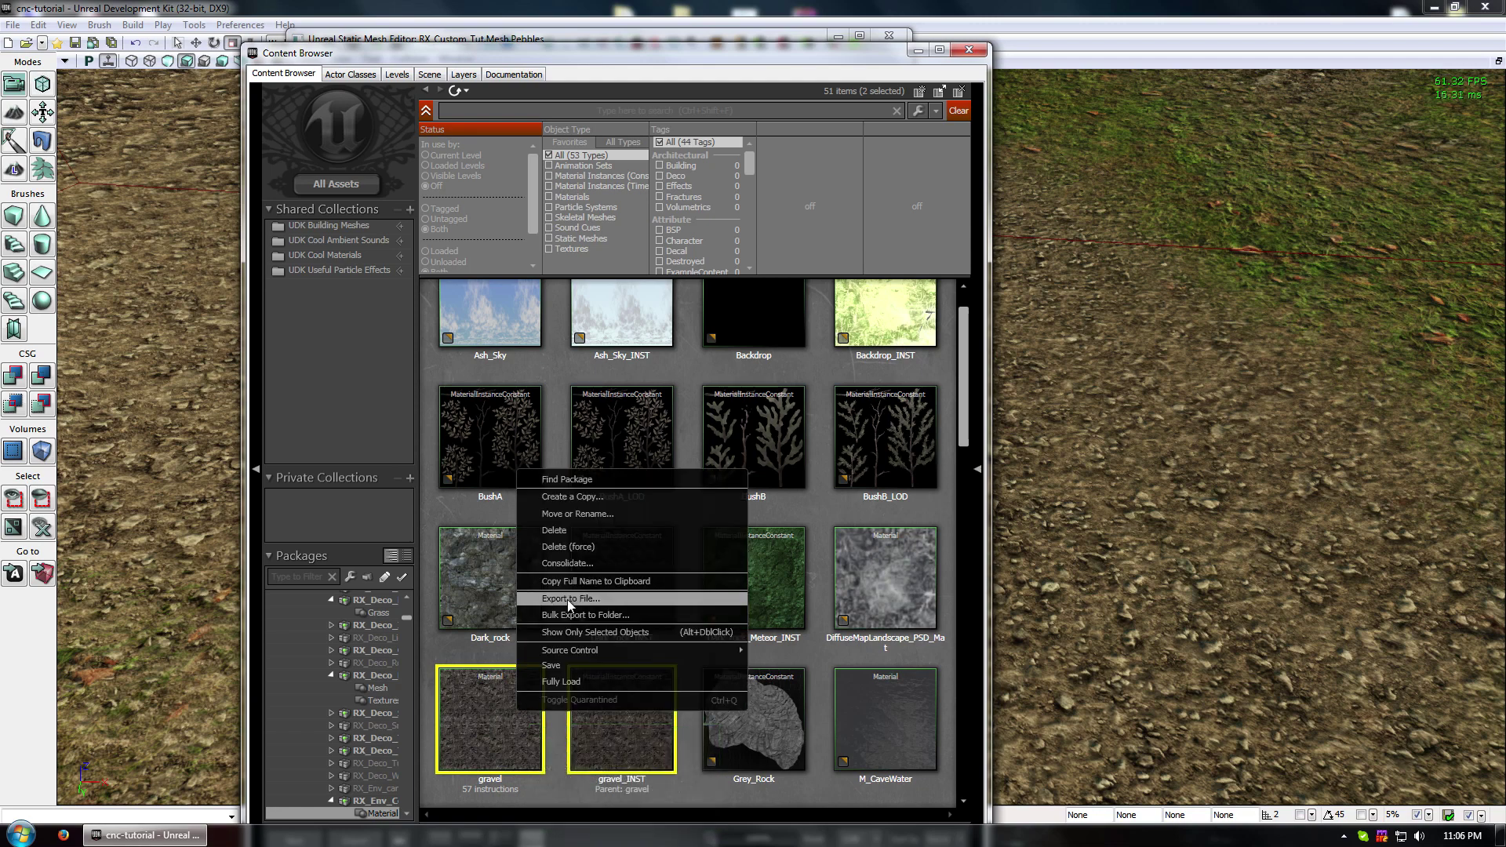
click(505, 744)
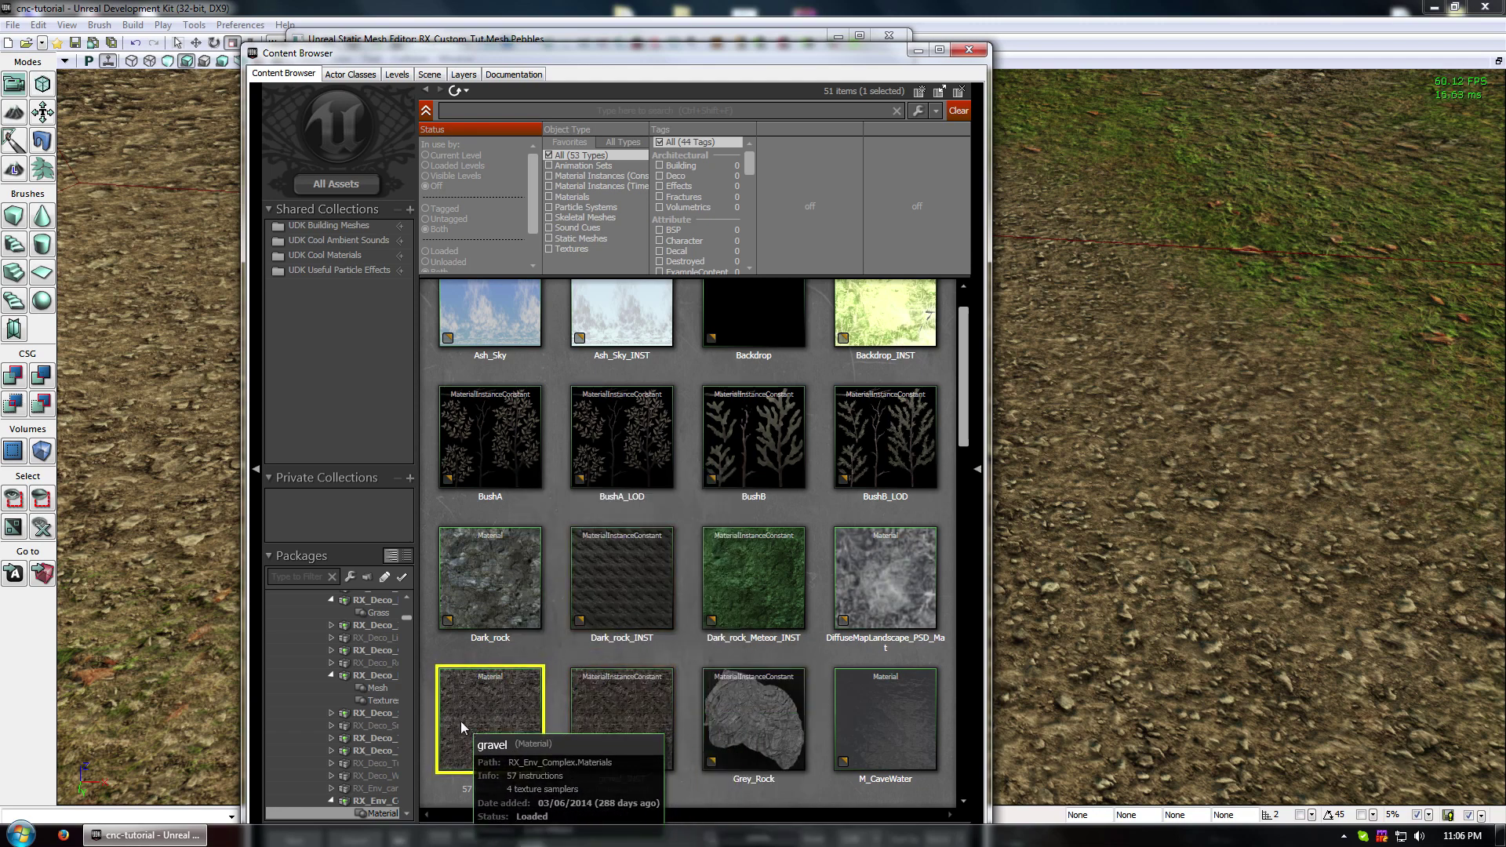
click(642, 709)
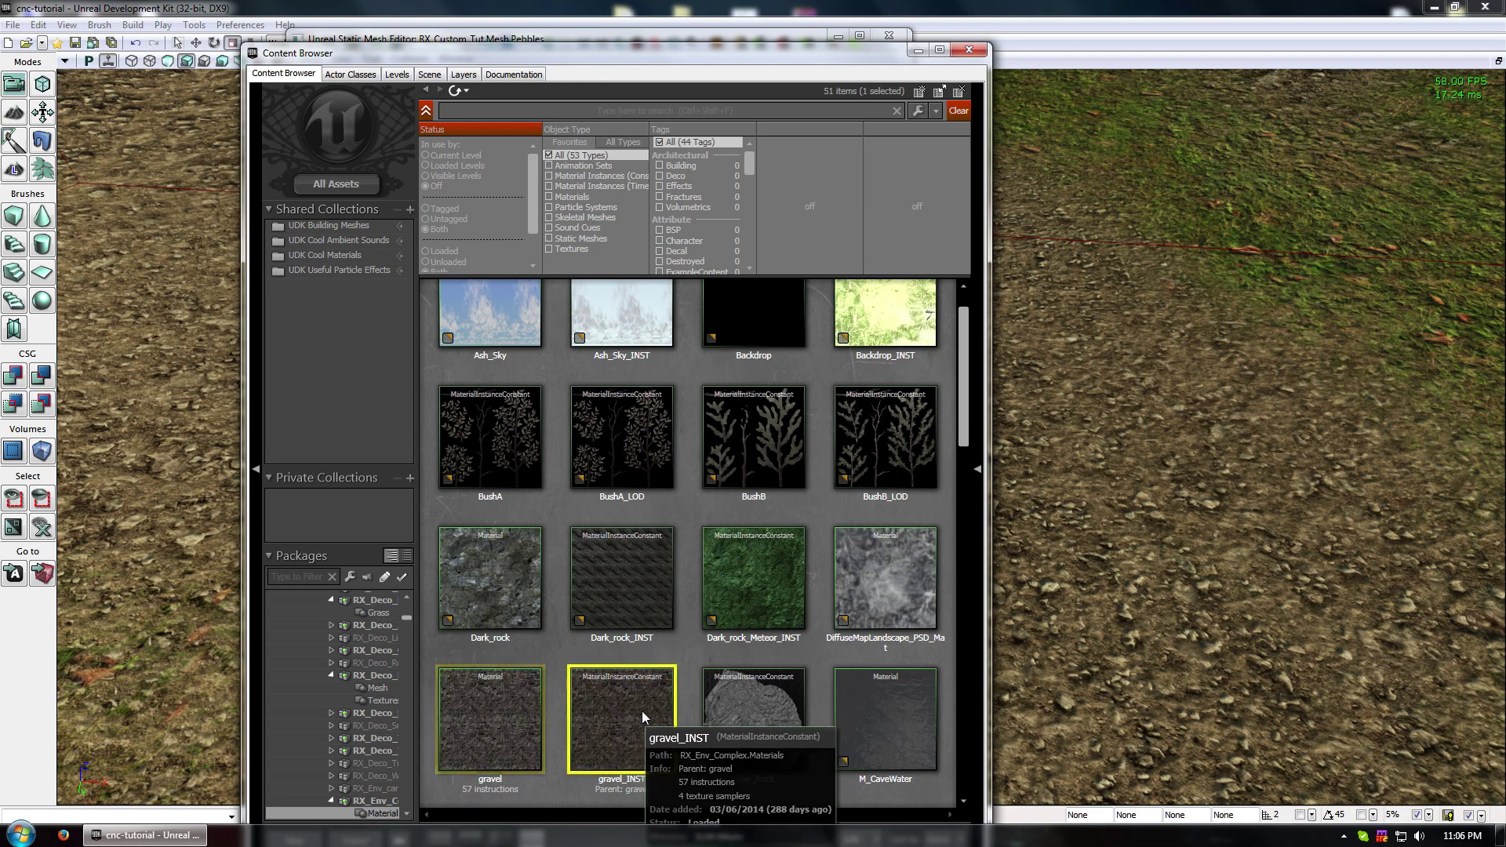
- Open the gravel material, examine how its texture and normal nodes are wired, and close it
click(522, 707)
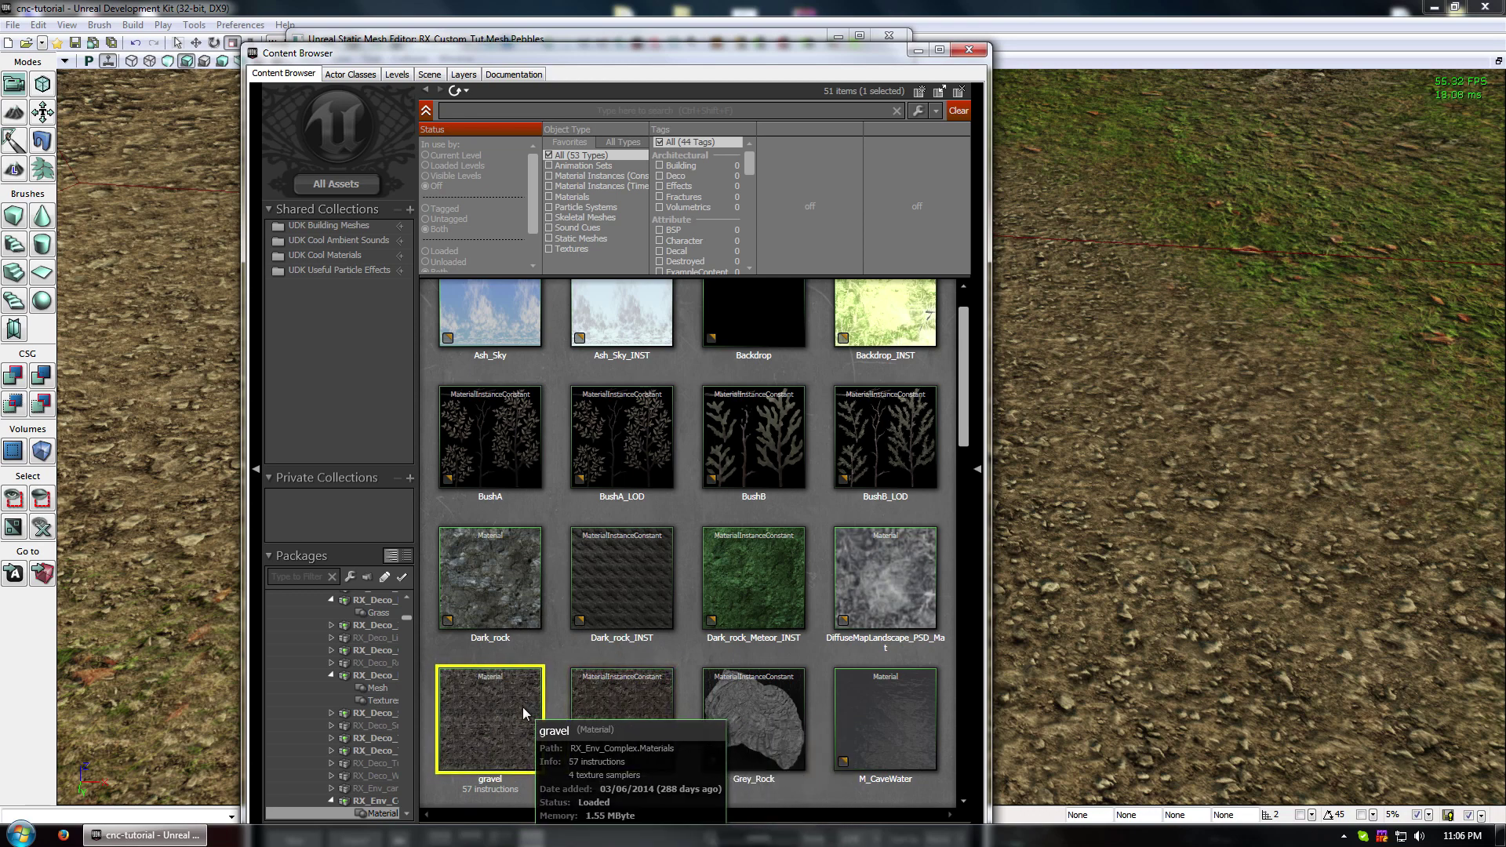
double_click(522, 708)
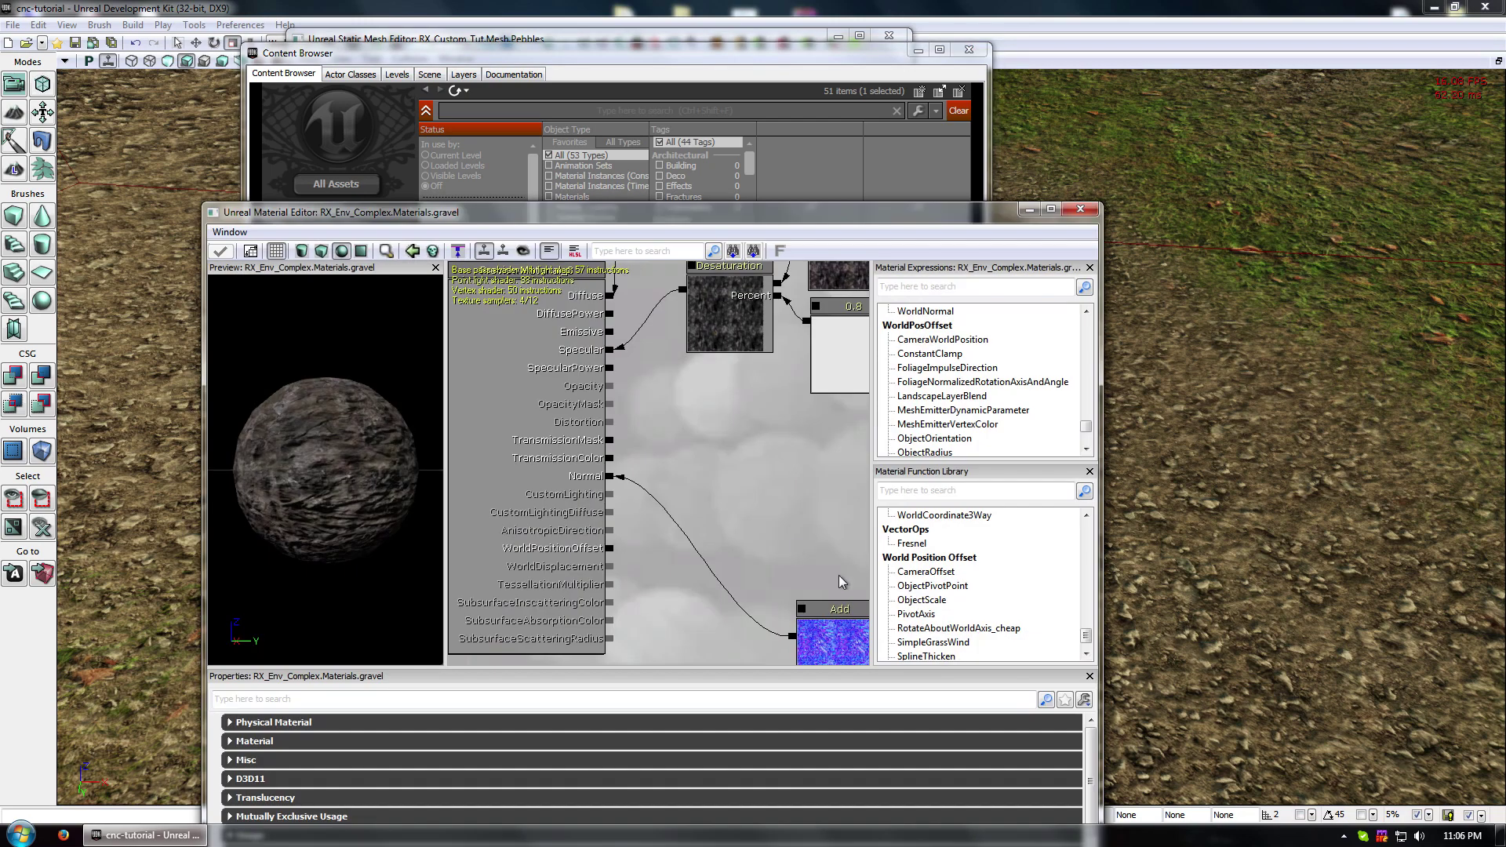
scroll(682, 435, down, 4)
drag(763, 339, 587, 450)
drag(740, 377, 816, 302)
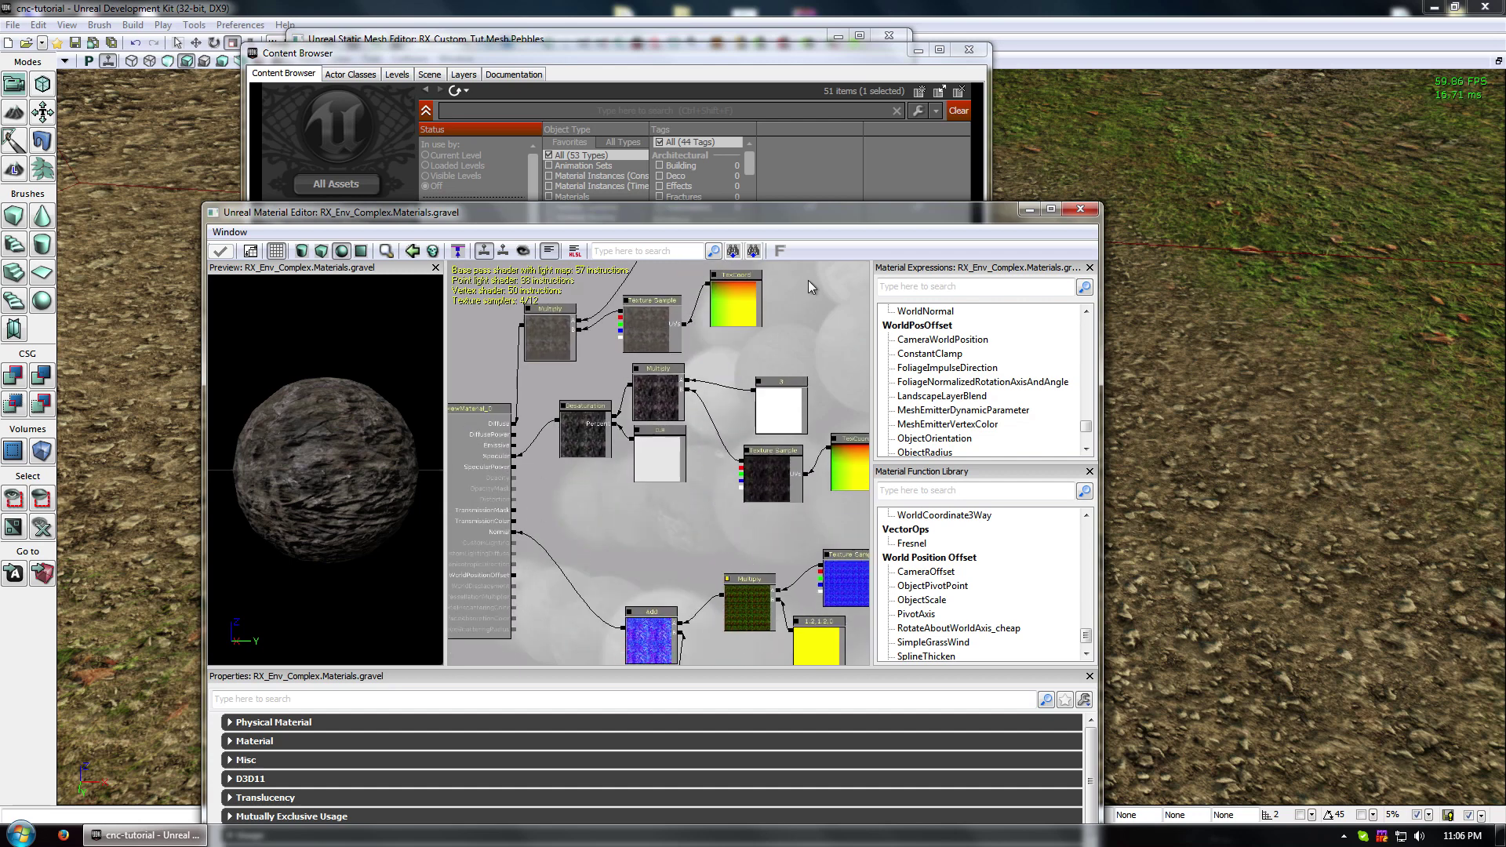
click(1080, 209)
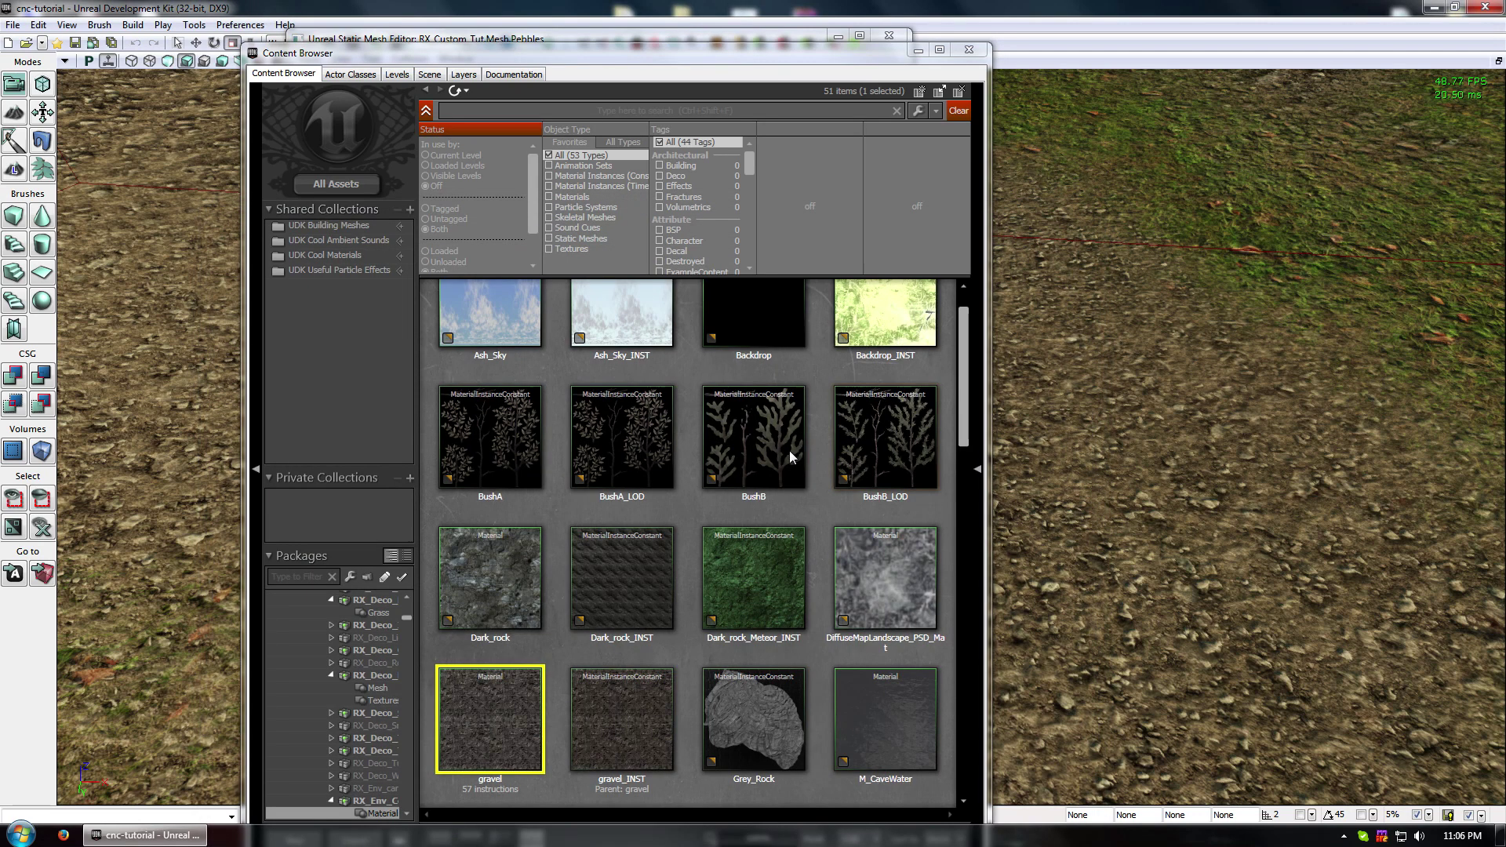
- Open the landscape's properties and locate the asset assigned as its Landscape Material
click(629, 720)
double_click(1105, 573)
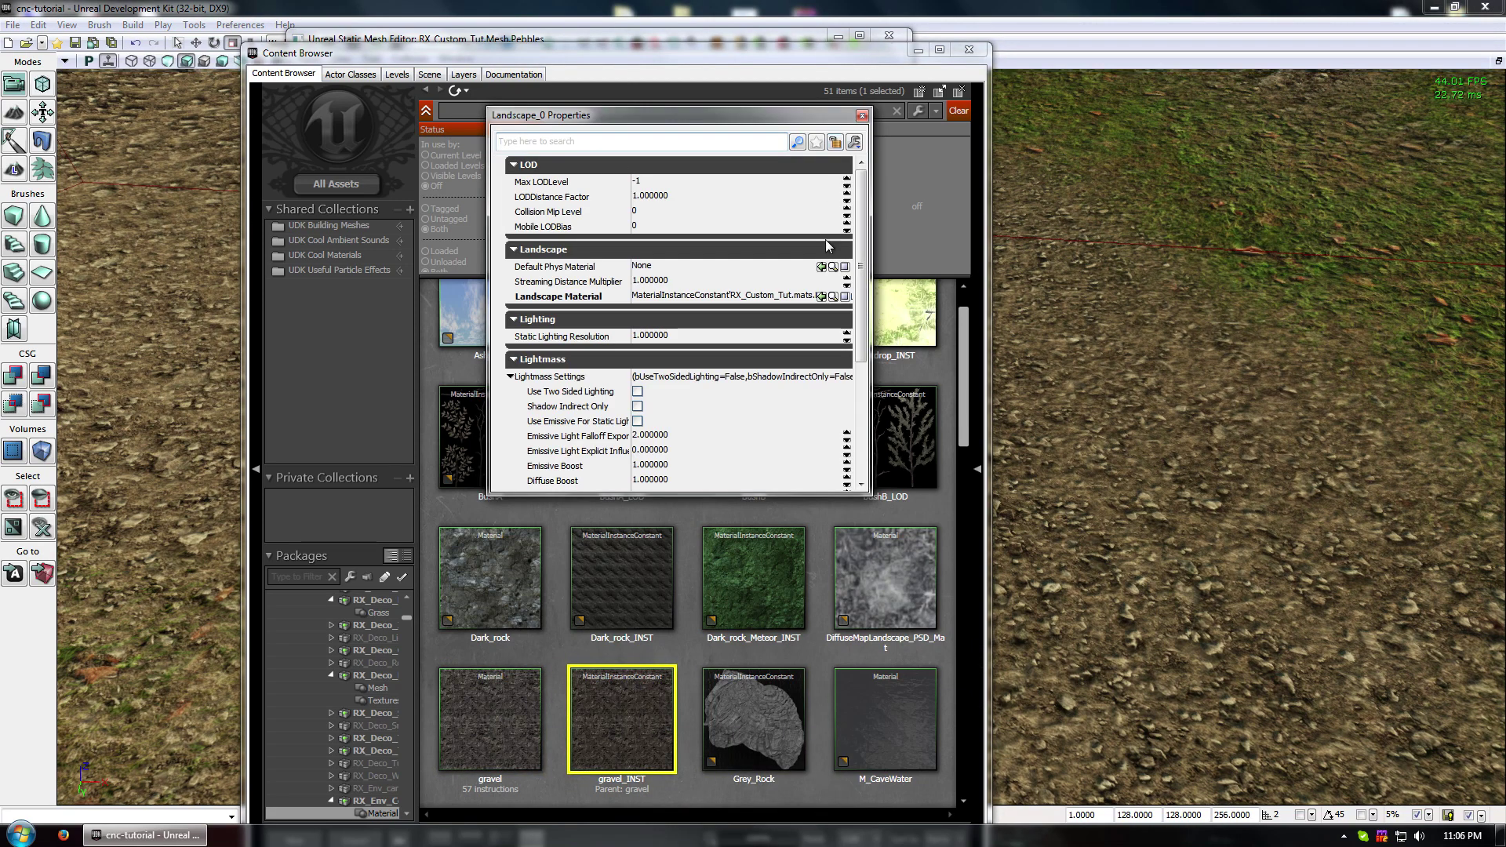
click(833, 266)
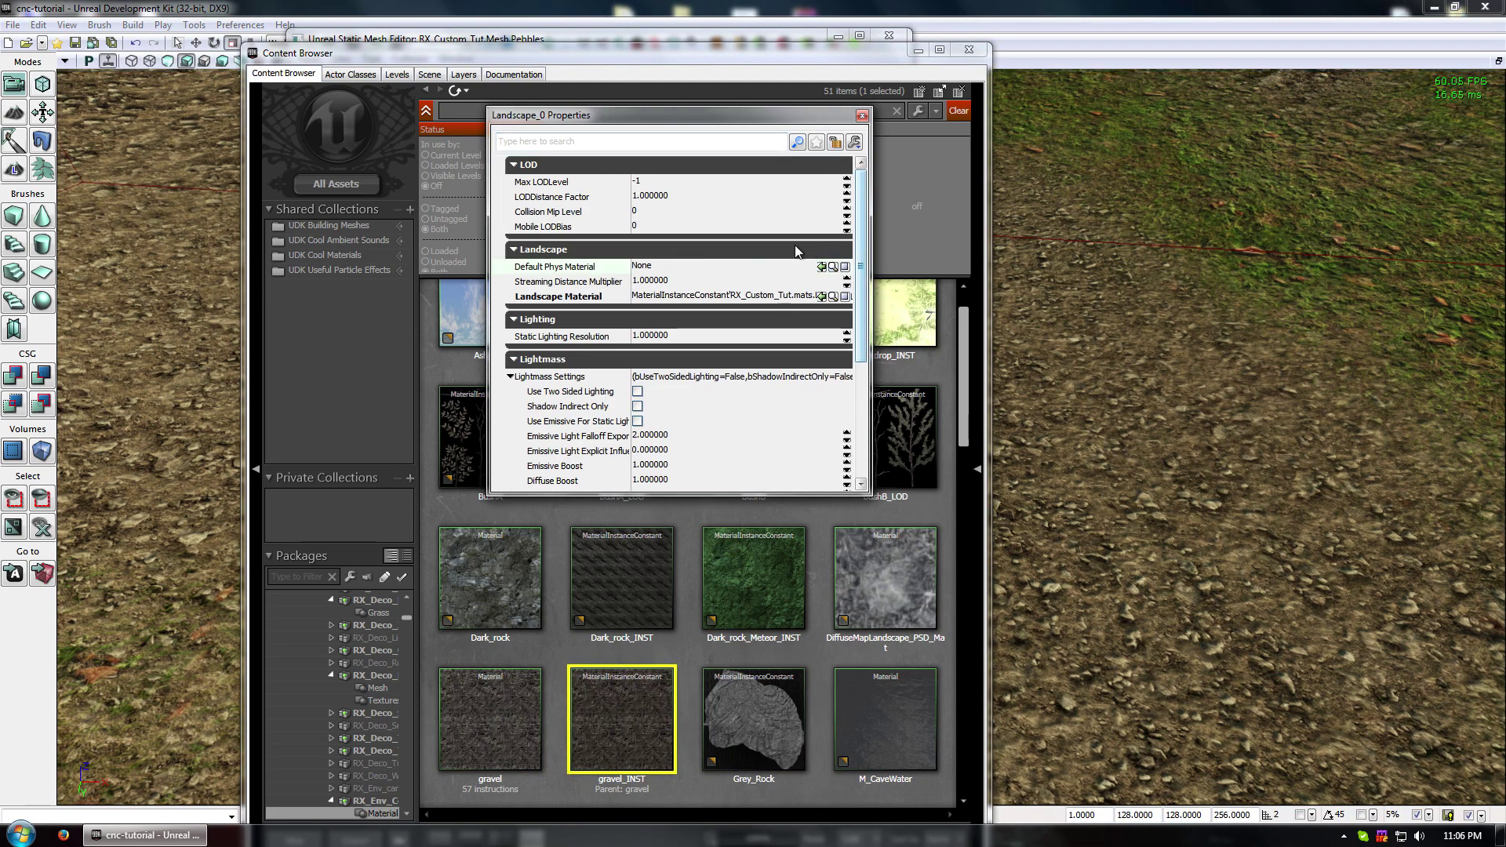
click(834, 298)
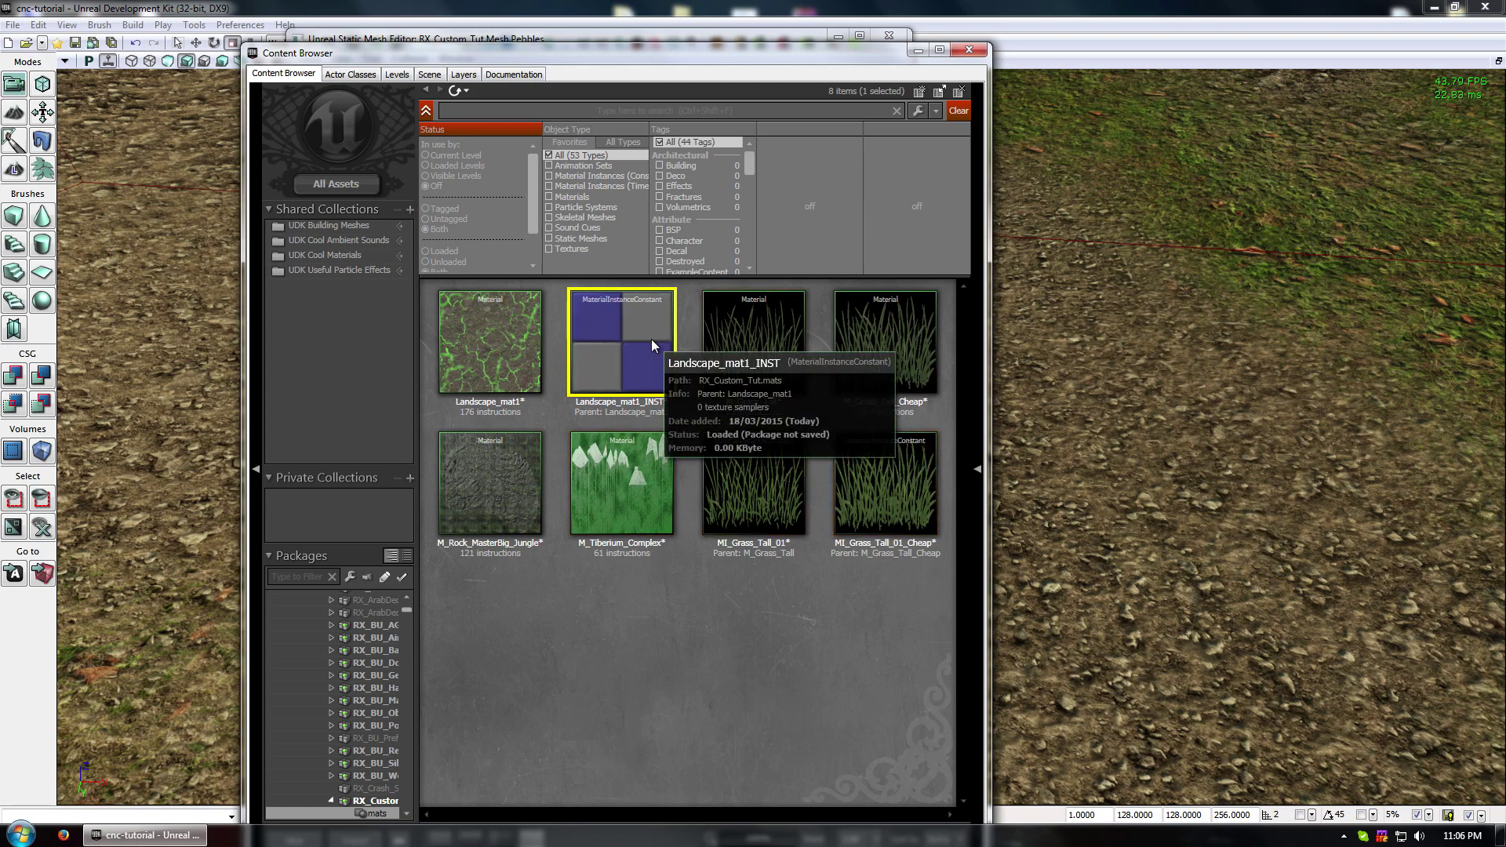
- Open the parent material Landscape_mat1 for editing and place its editor beside the Content Browser
double_click(651, 339)
click(1487, 22)
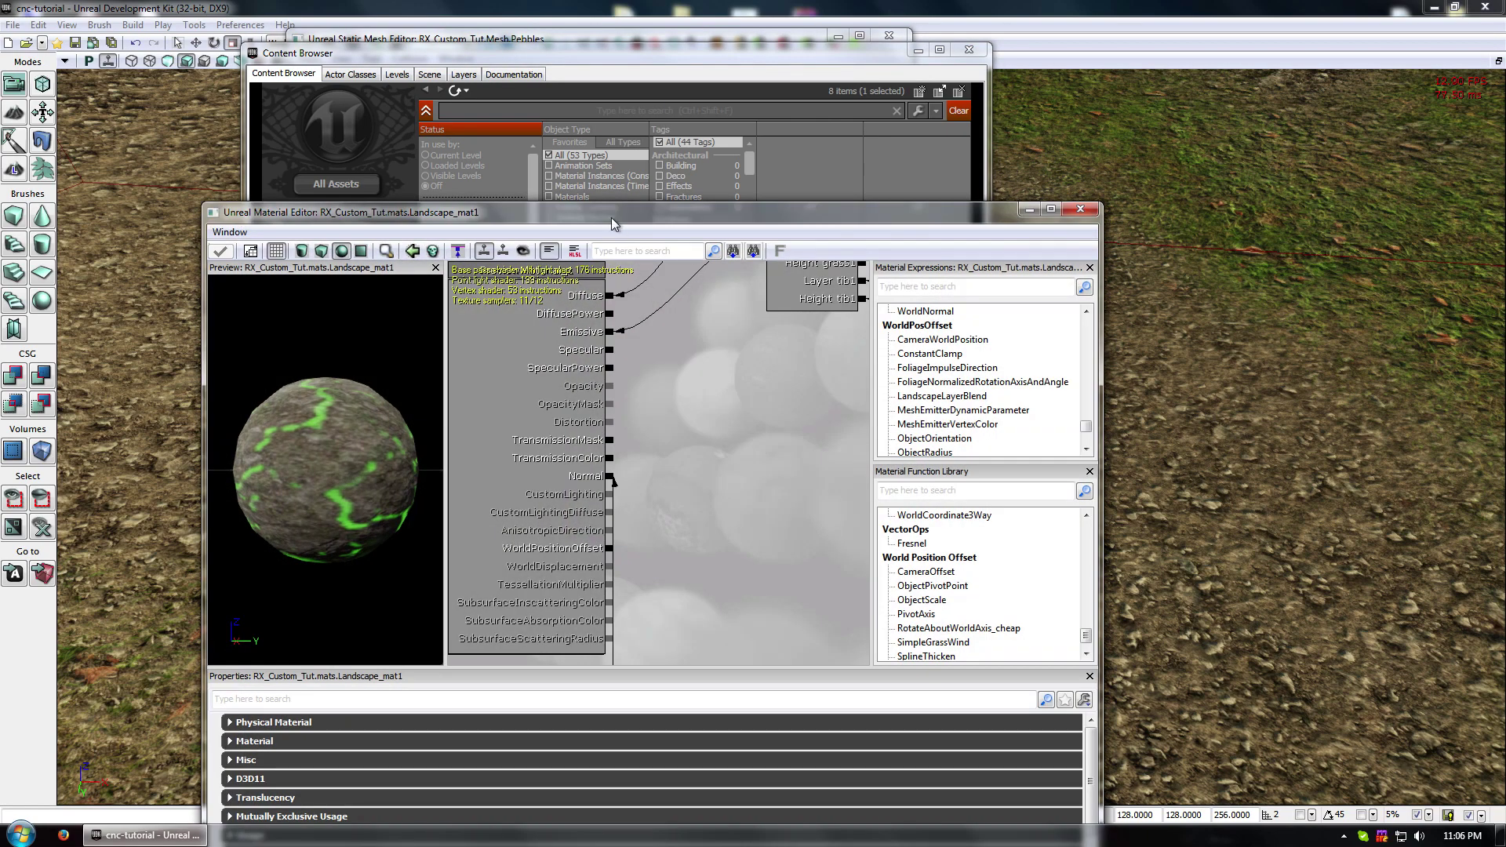
drag(612, 224, 1504, 141)
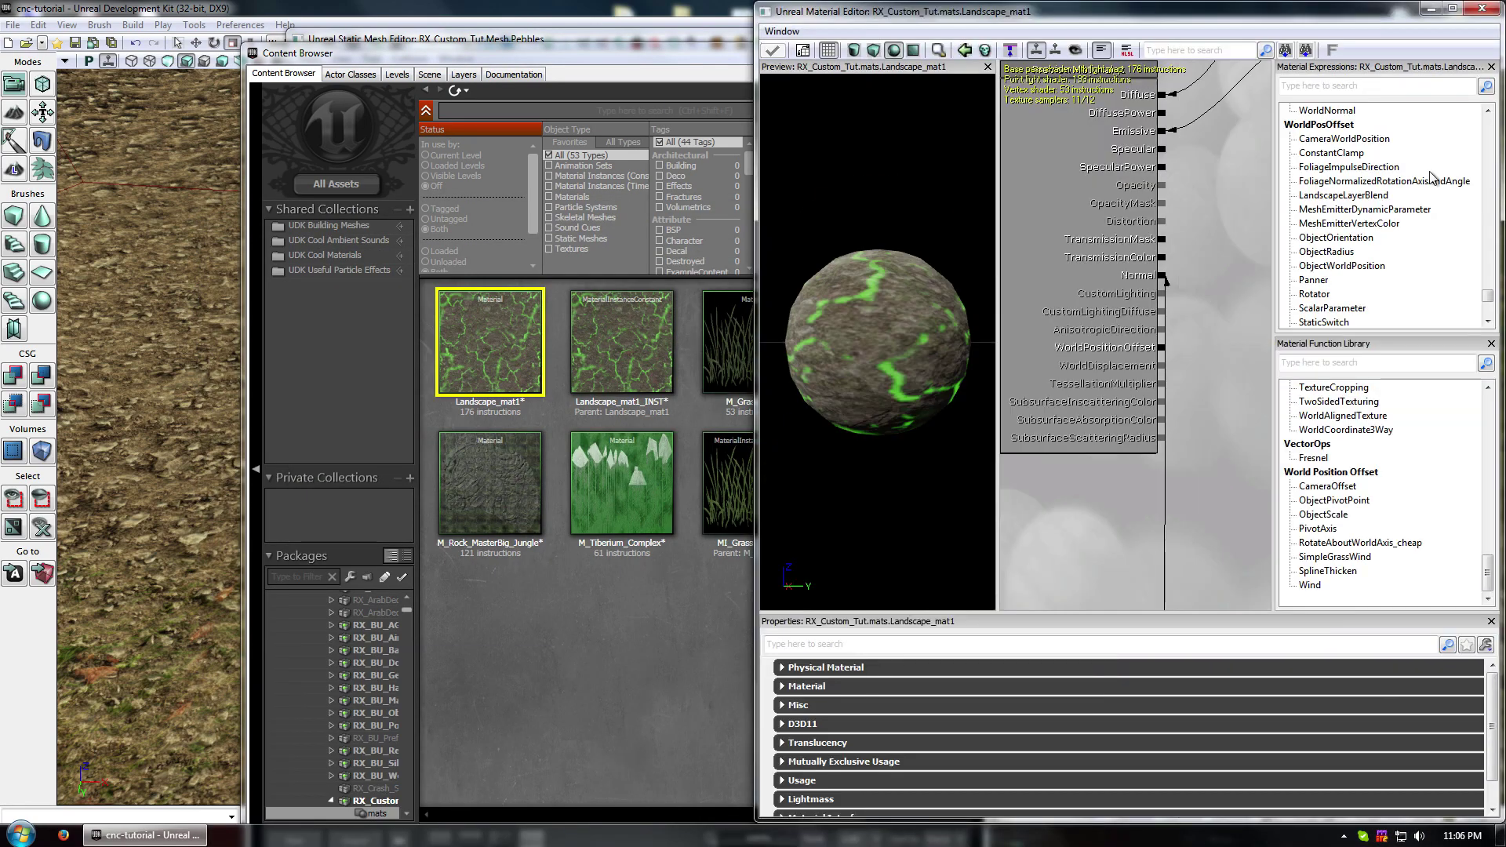
drag(718, 58, 566, 28)
- Create a new material named Pebble_mat1 in the mats group of the RX_Custom_Tut package
right_click(430, 660)
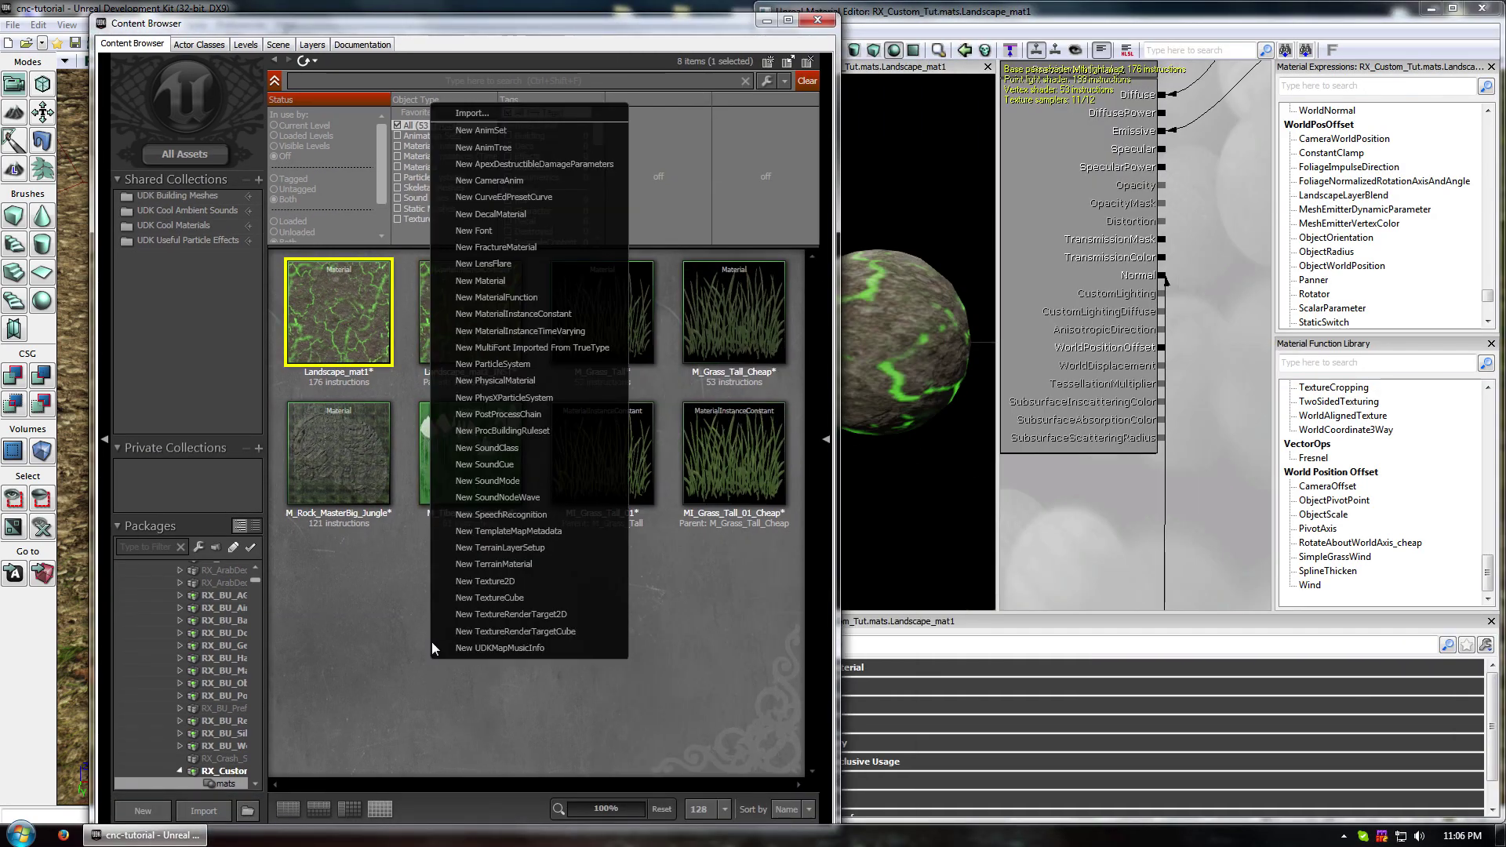
click(488, 284)
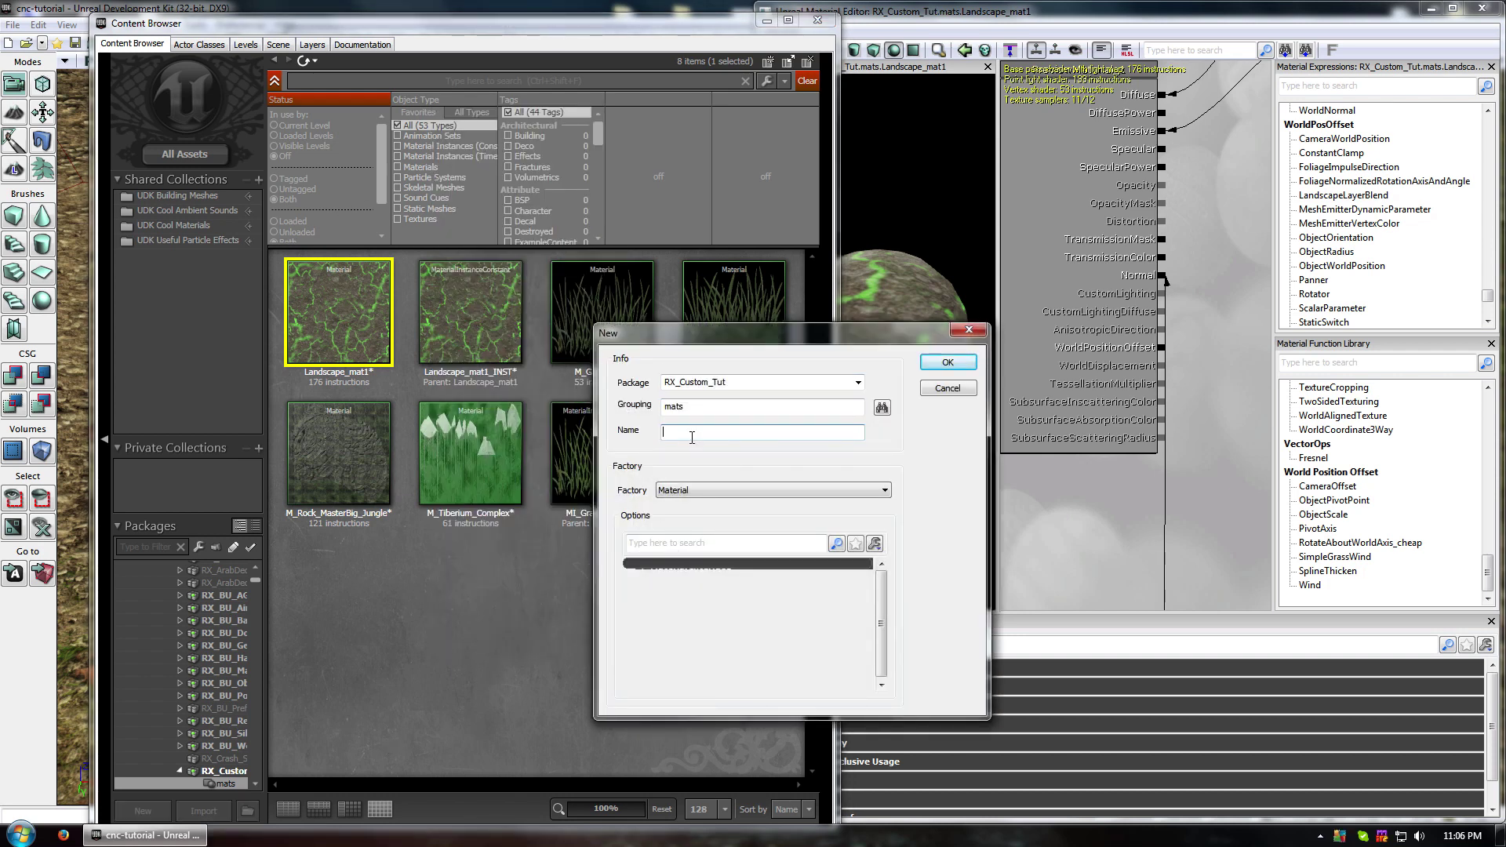
text(Pebble_mat1)
click(953, 362)
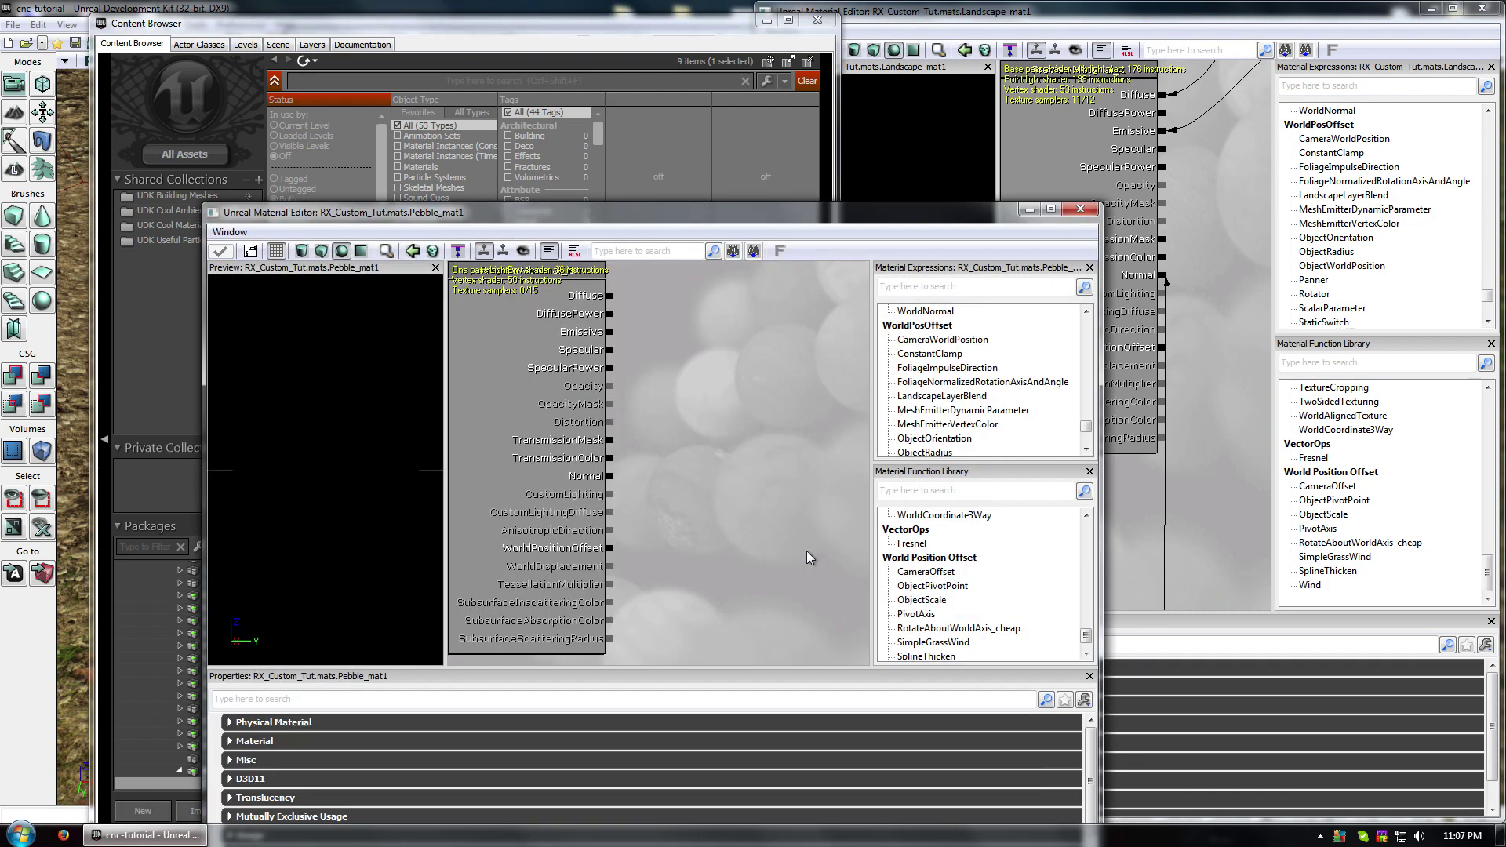
- Copy the Mud1d texture parameter node with TX_DirtPebbles_D from Landscape_mat1 into the Pebble_mat1 graph
click(1173, 314)
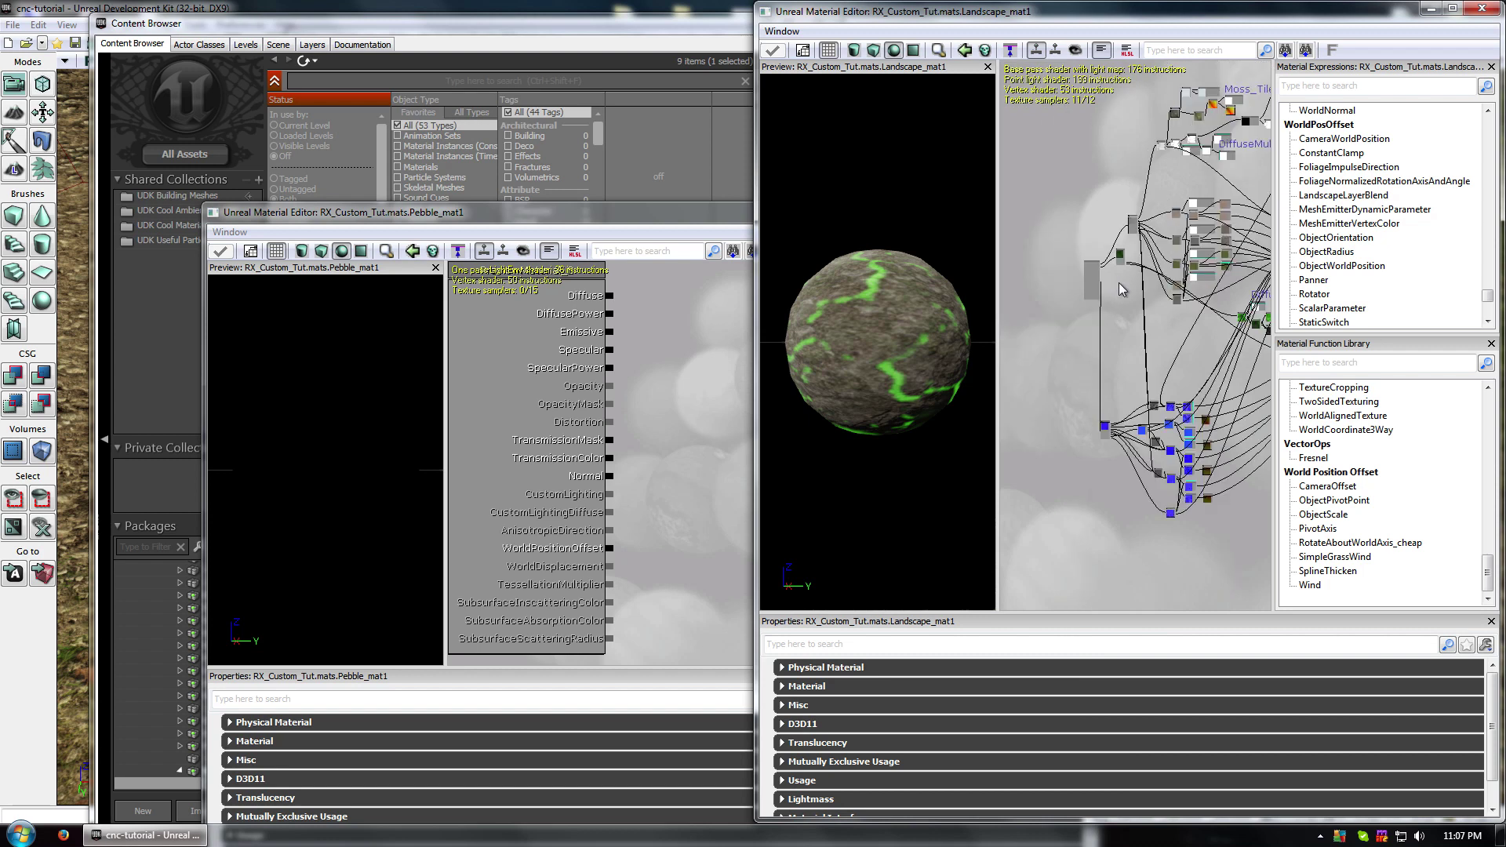
drag(1089, 316, 931, 353)
click(1239, 239)
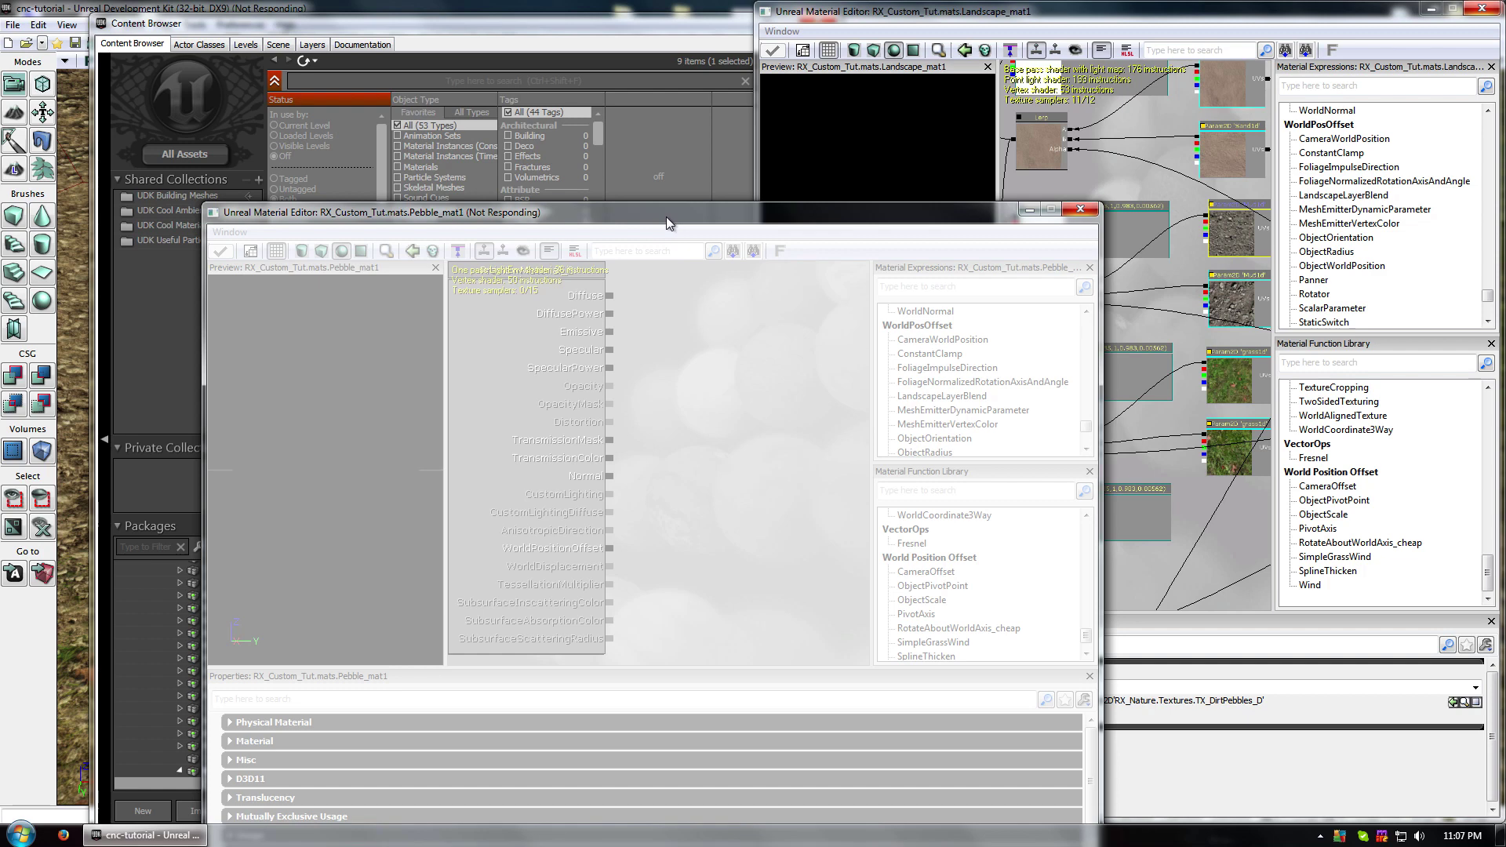
drag(666, 216, 477, 121)
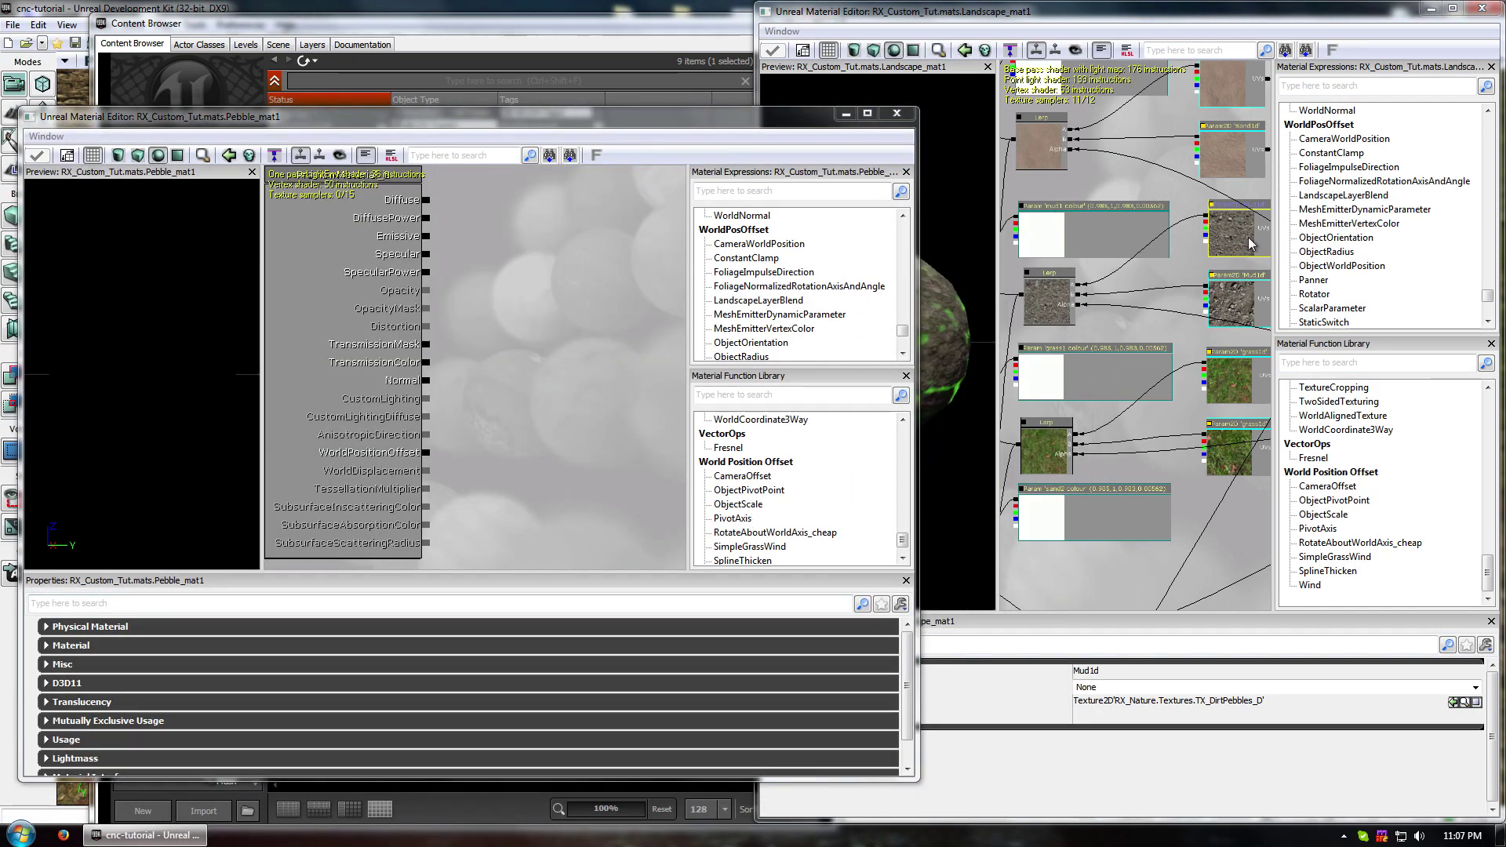
click(1251, 243)
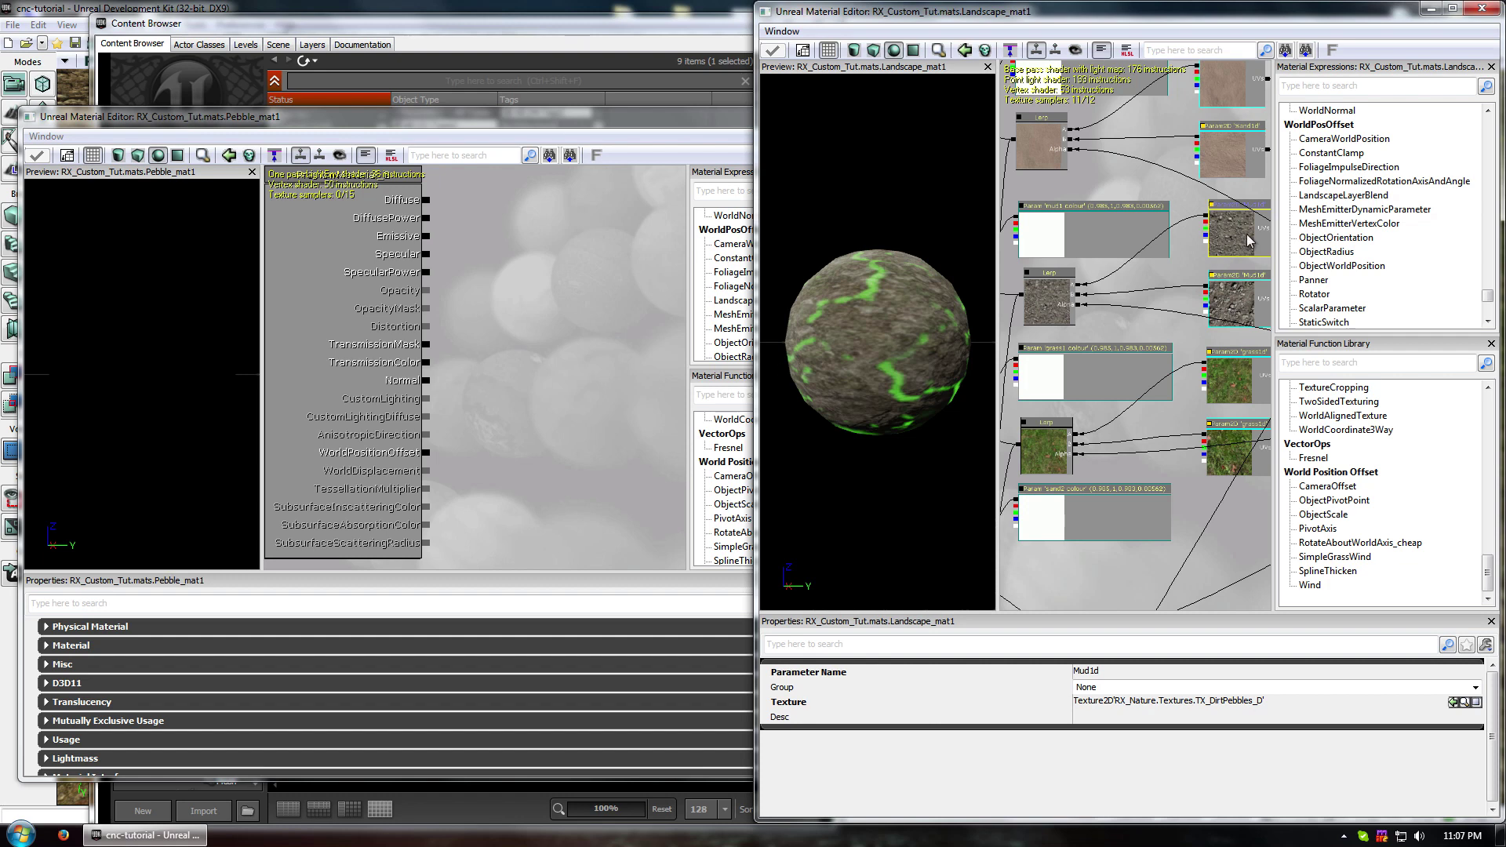
click(531, 373)
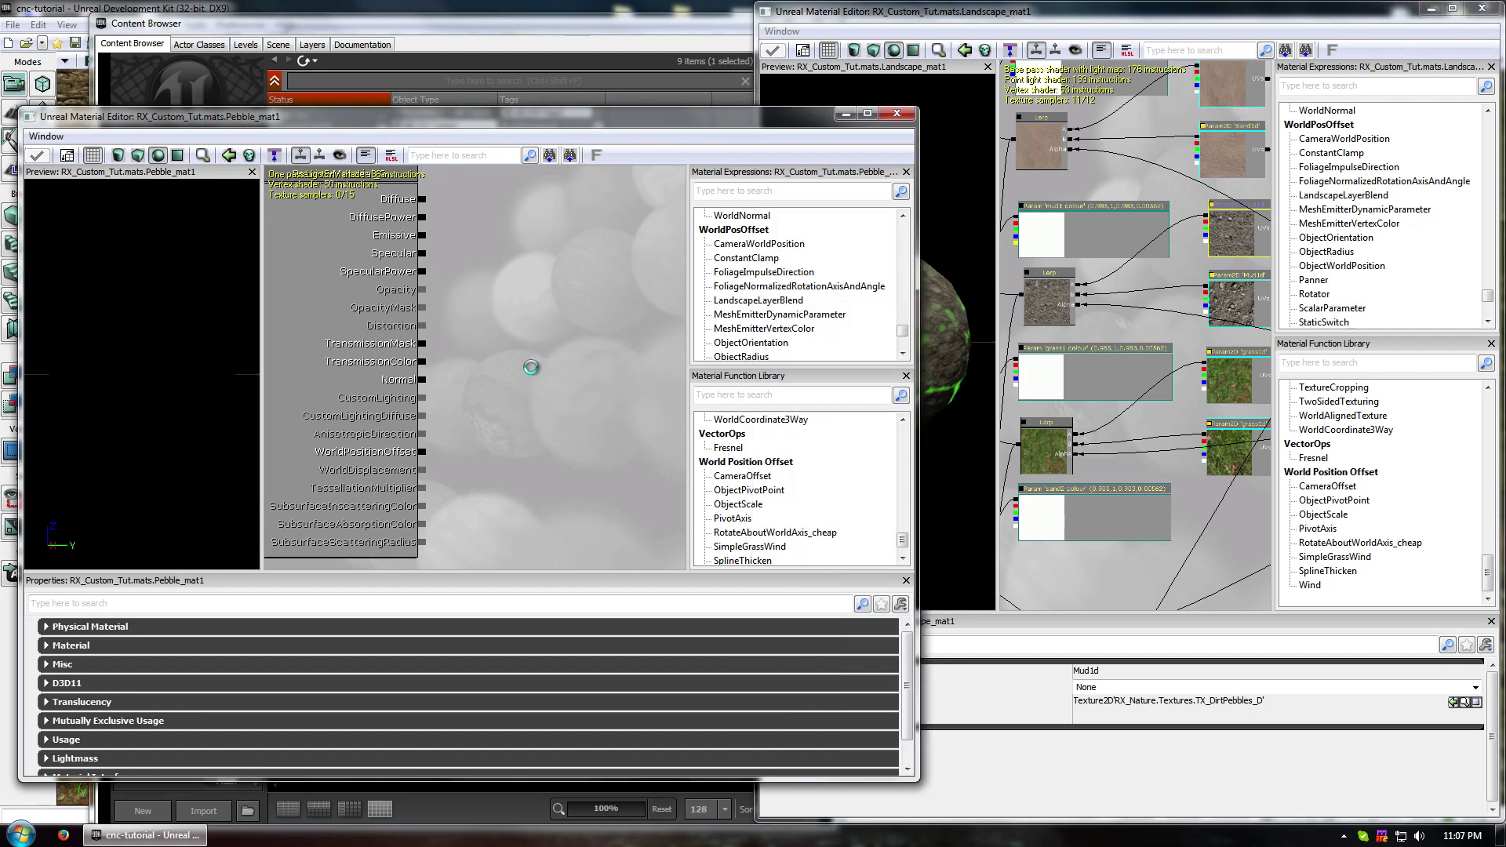
key(ctrl+v)
- Place the pasted Mud1d texture node beside the Pebble_mat1 material node and close the Landscape_mat1 editor
scroll(544, 327, down, 5)
drag(538, 335, 317, 437)
scroll(367, 462, down, 4)
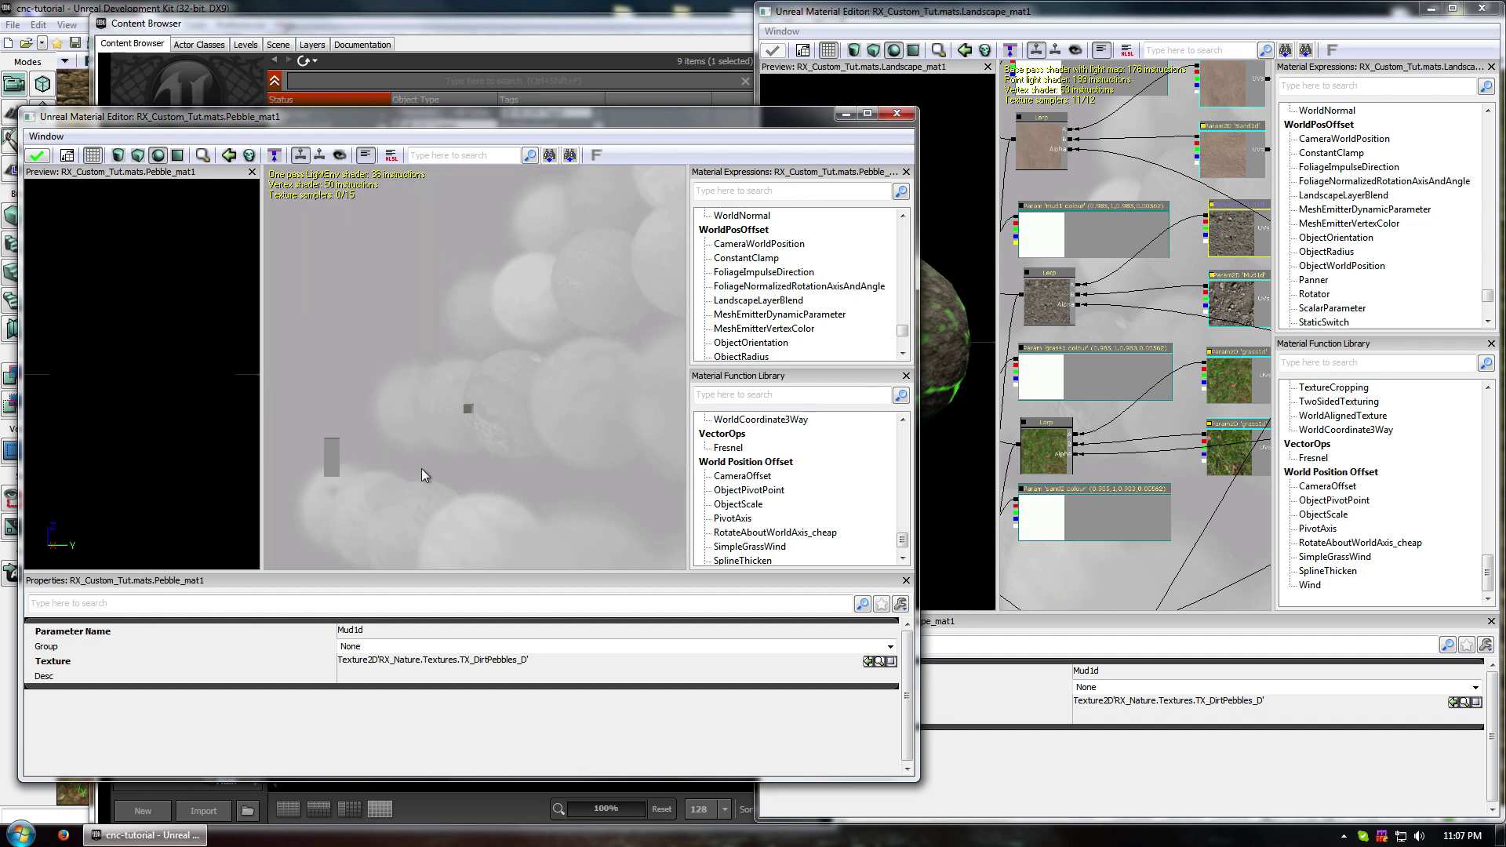
ctrl+drag(469, 407, 371, 447)
scroll(320, 462, up, 5)
drag(517, 435, 474, 407)
click(466, 320)
click(1197, 11)
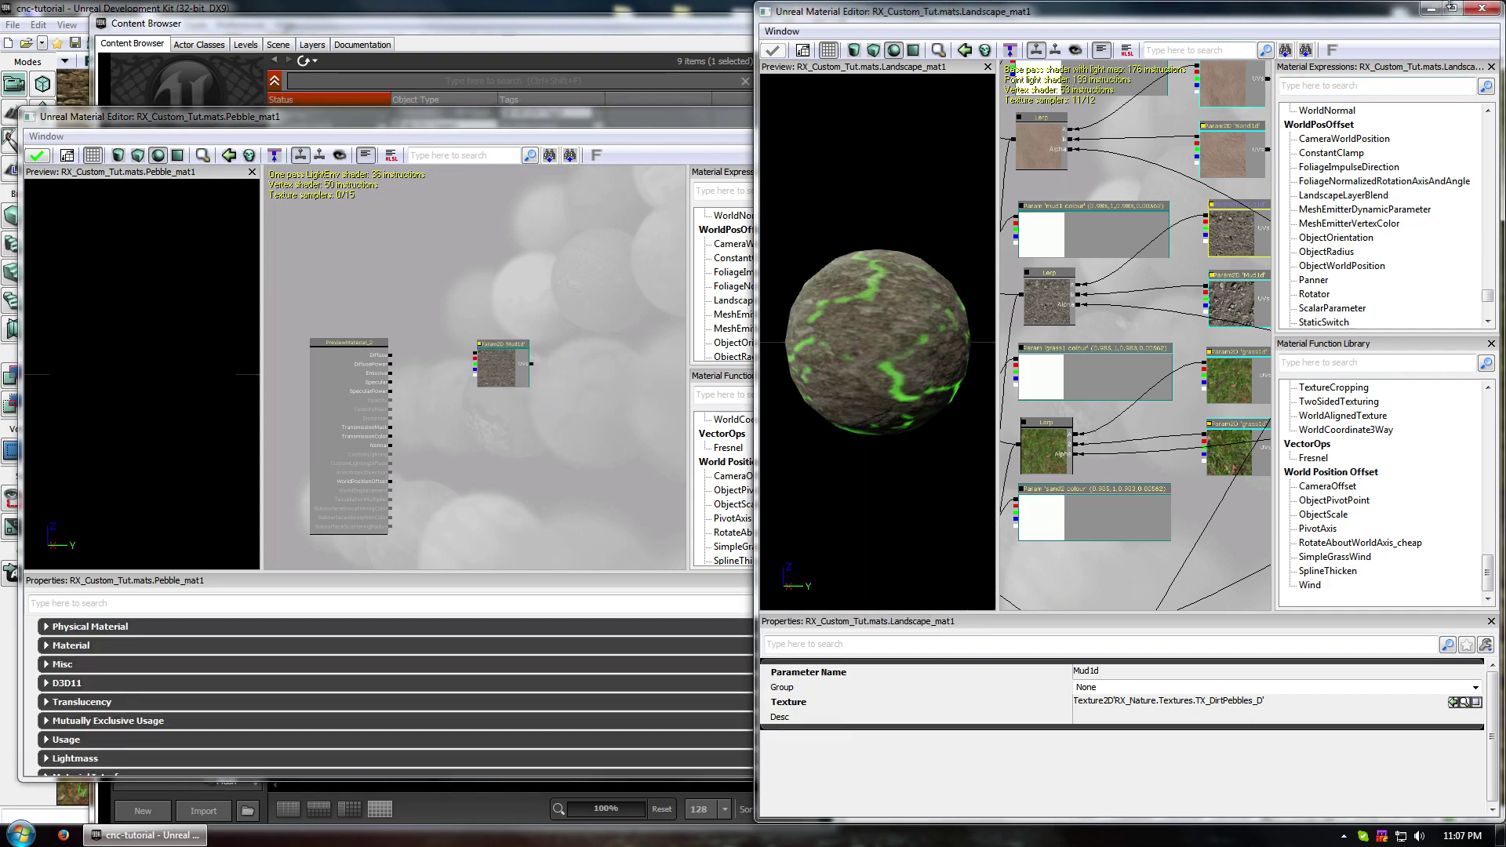
click(1481, 8)
- Add a Multiply node, move the Mud1d texture node clear of it, and connect the texture's colour output to Multiply input B
drag(477, 437, 502, 433)
right_click(492, 288)
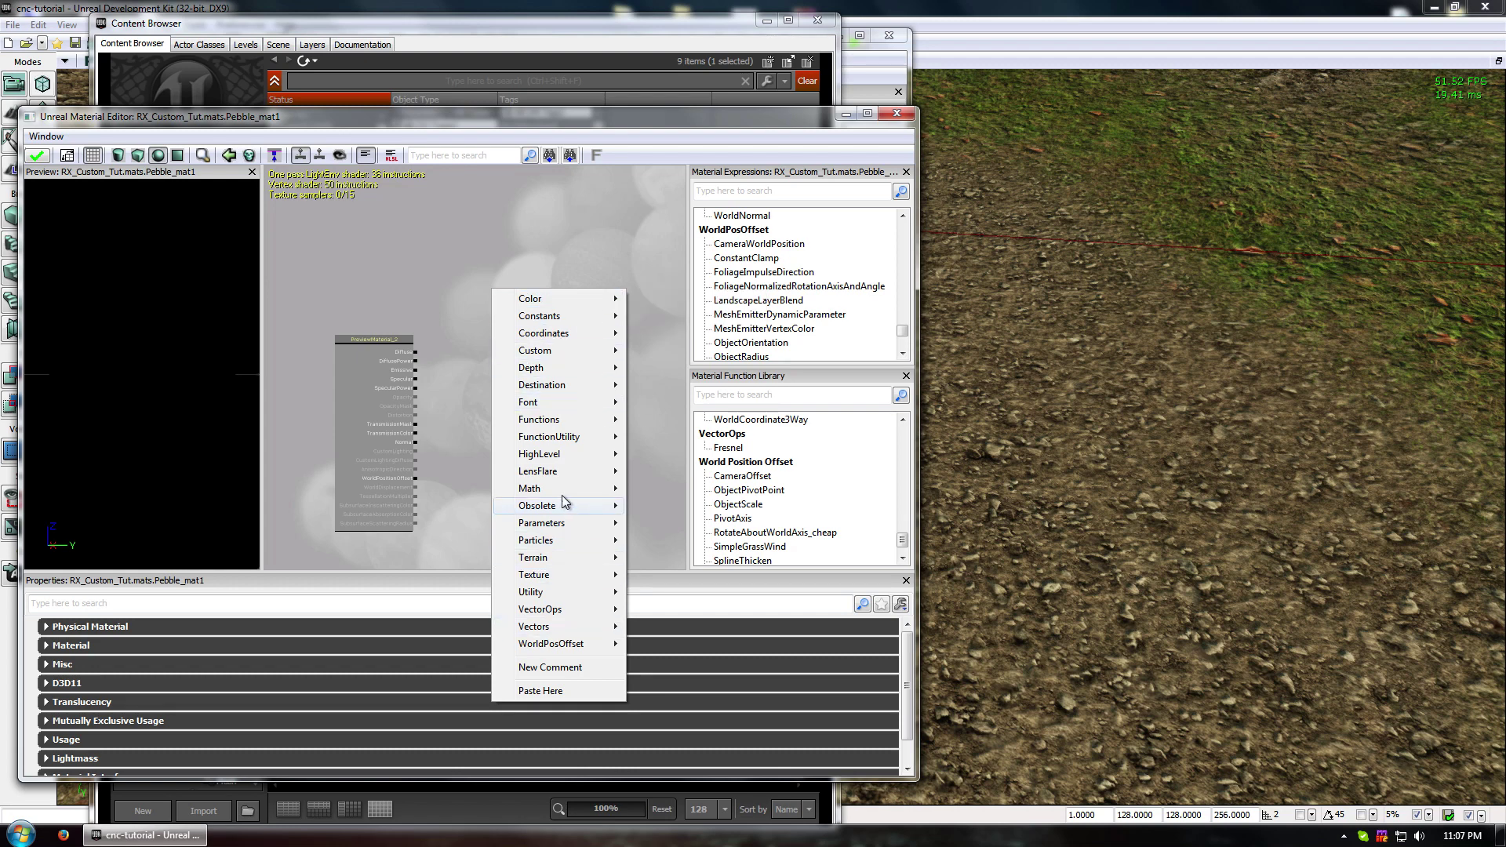
mouse_move(559, 491)
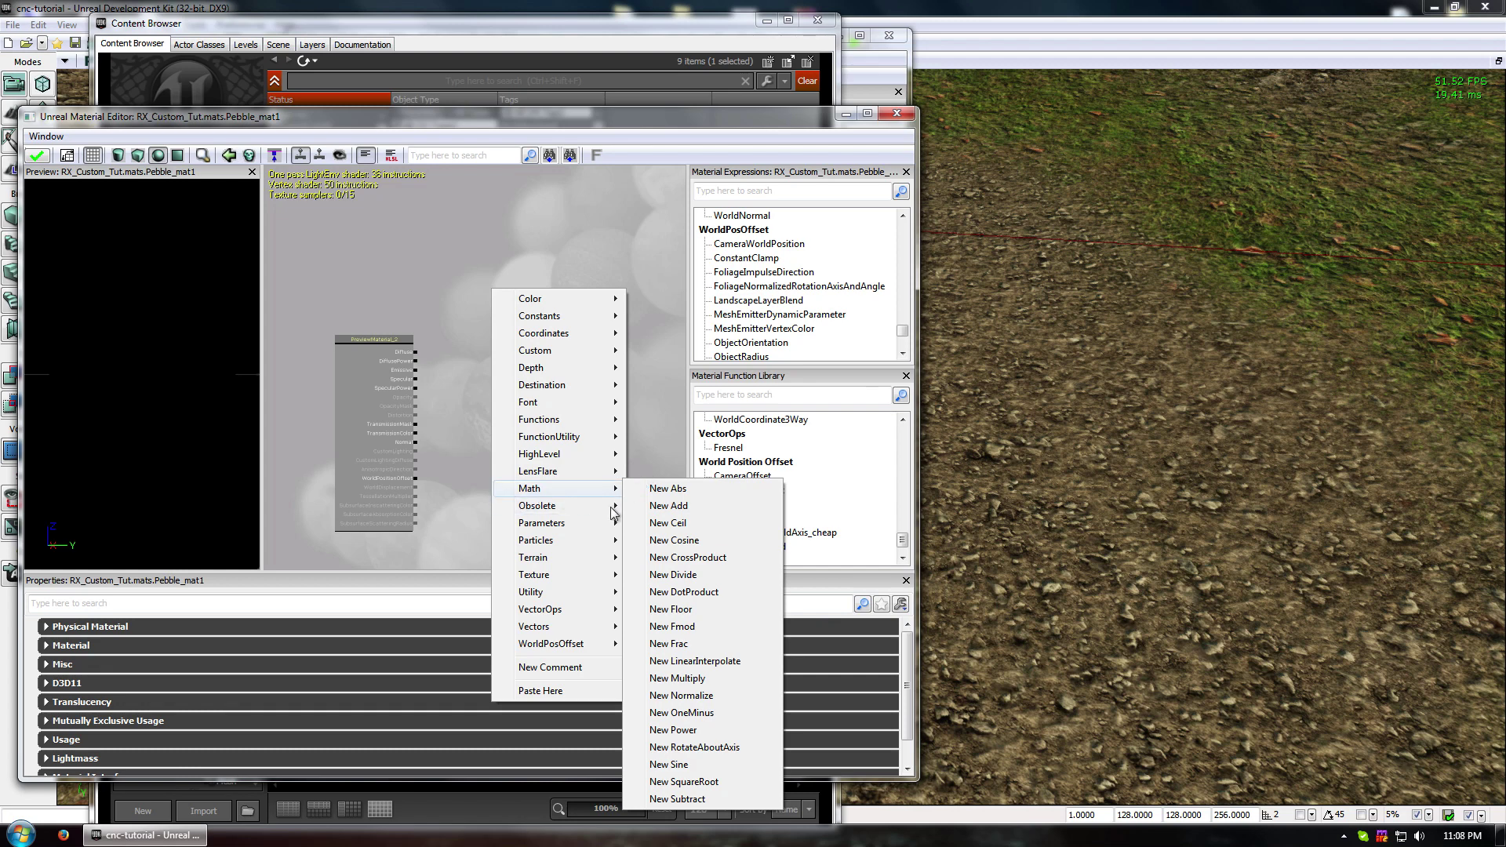
click(700, 679)
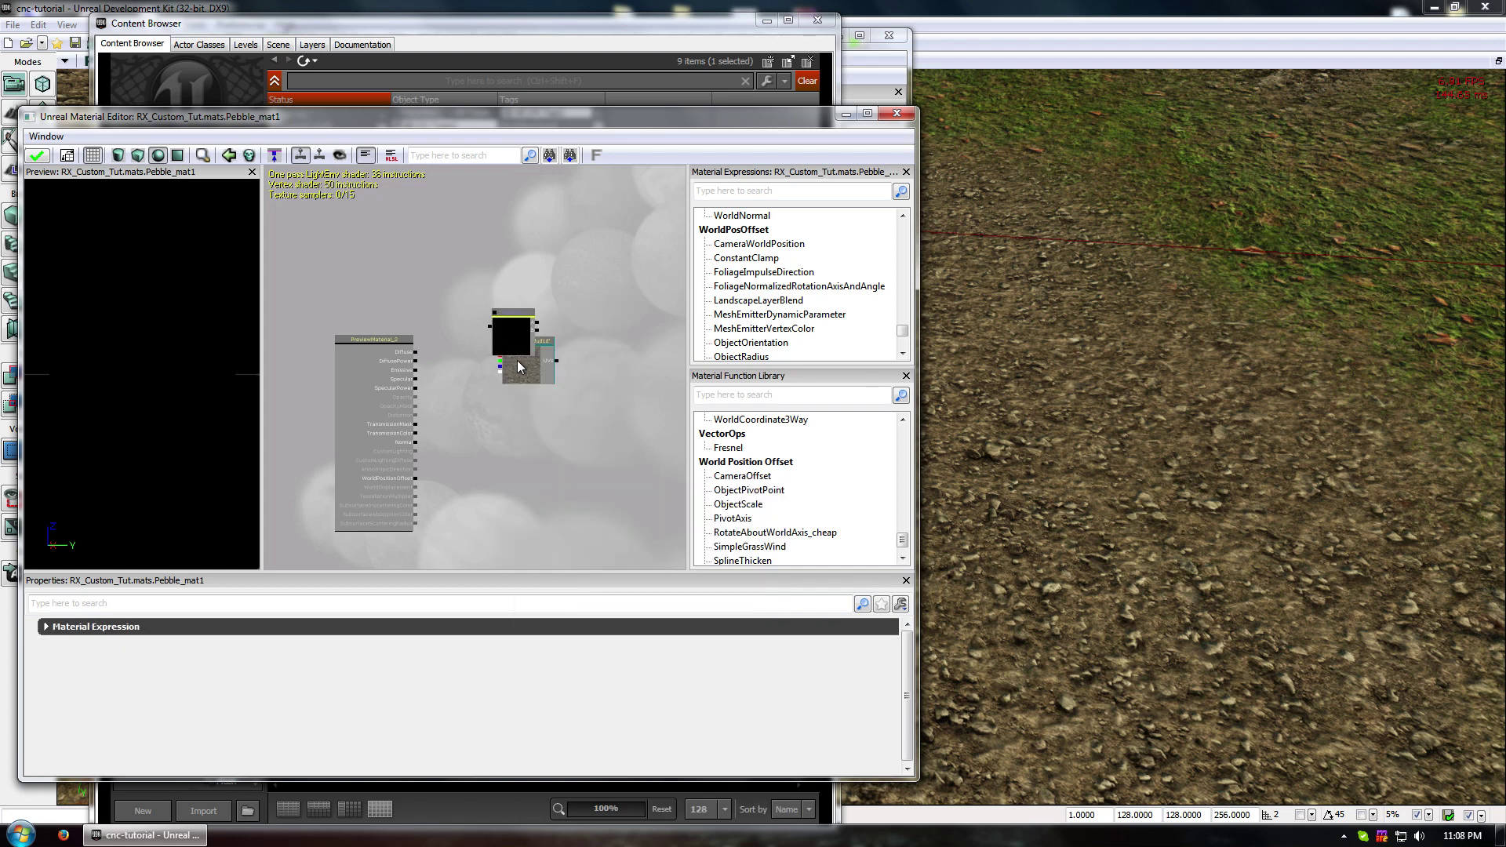
drag(518, 367, 584, 307)
scroll(558, 323, up, 1)
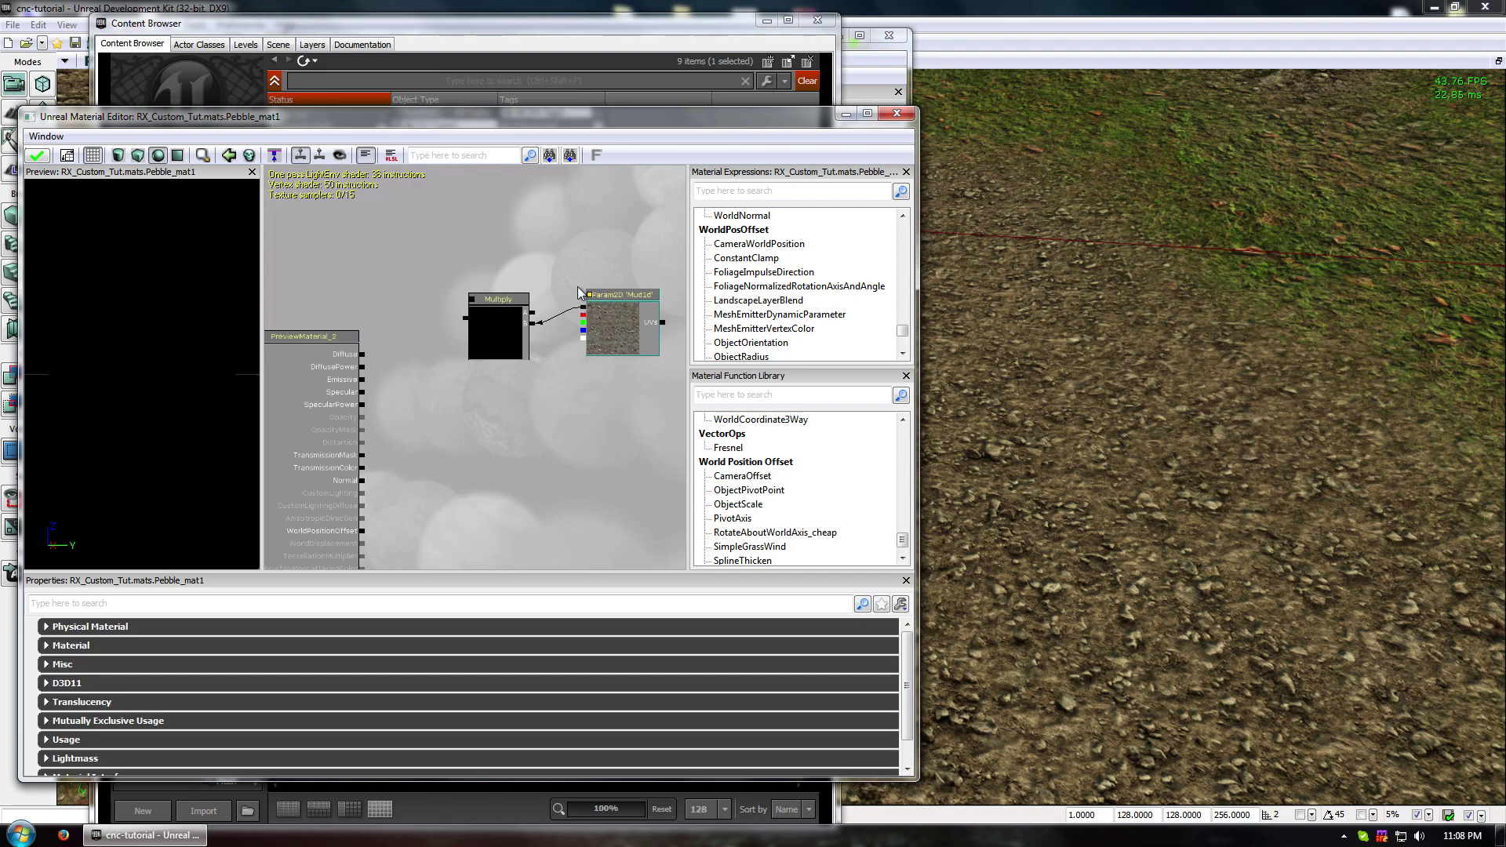
- Connect the Multiply node's output to the Diffuse input of Pebble_mat1
scroll(640, 333, up, 2)
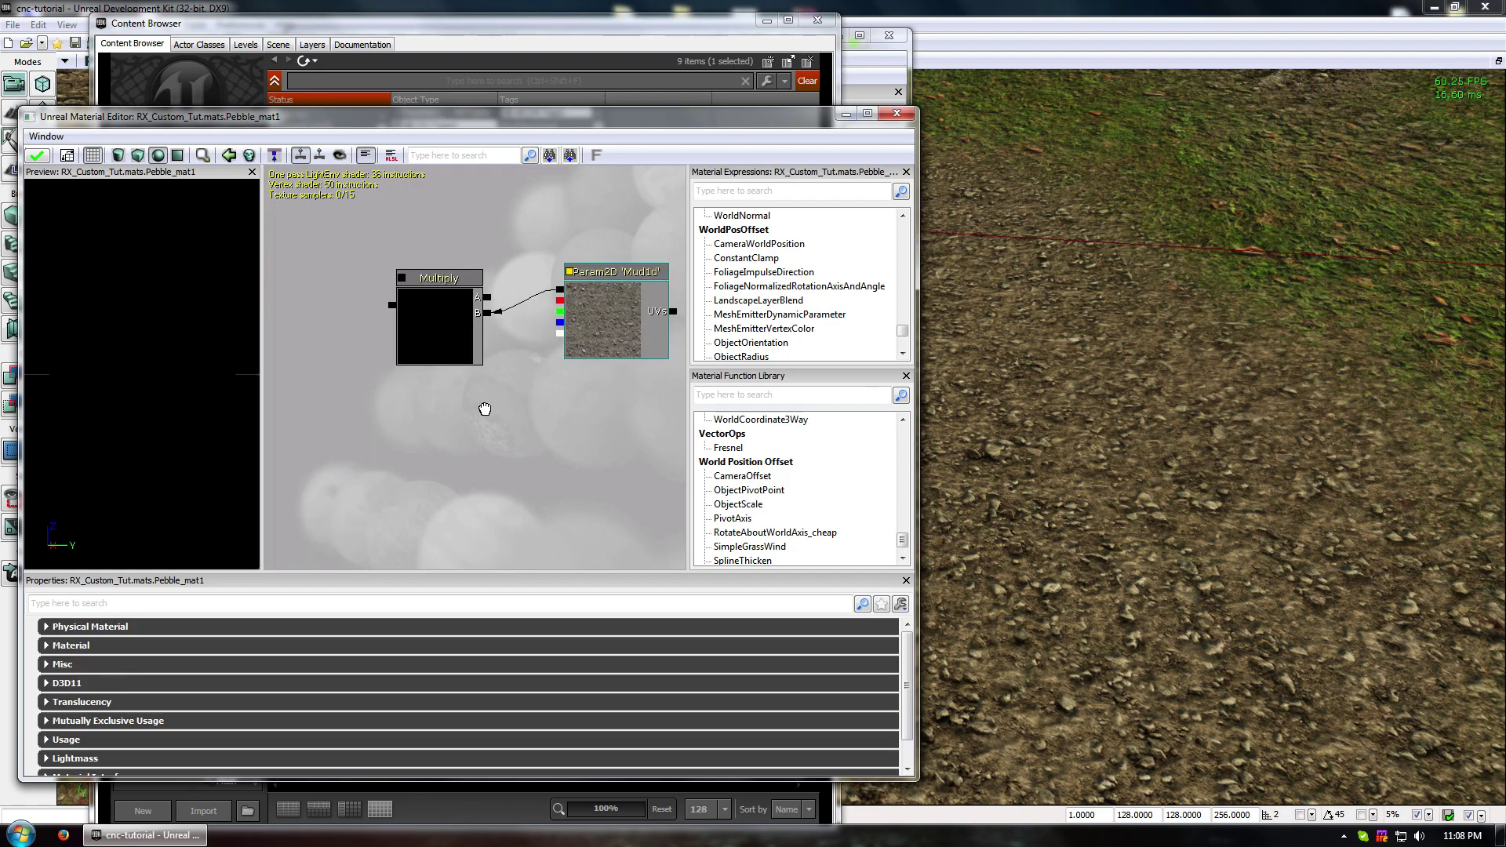
drag(487, 411, 525, 424)
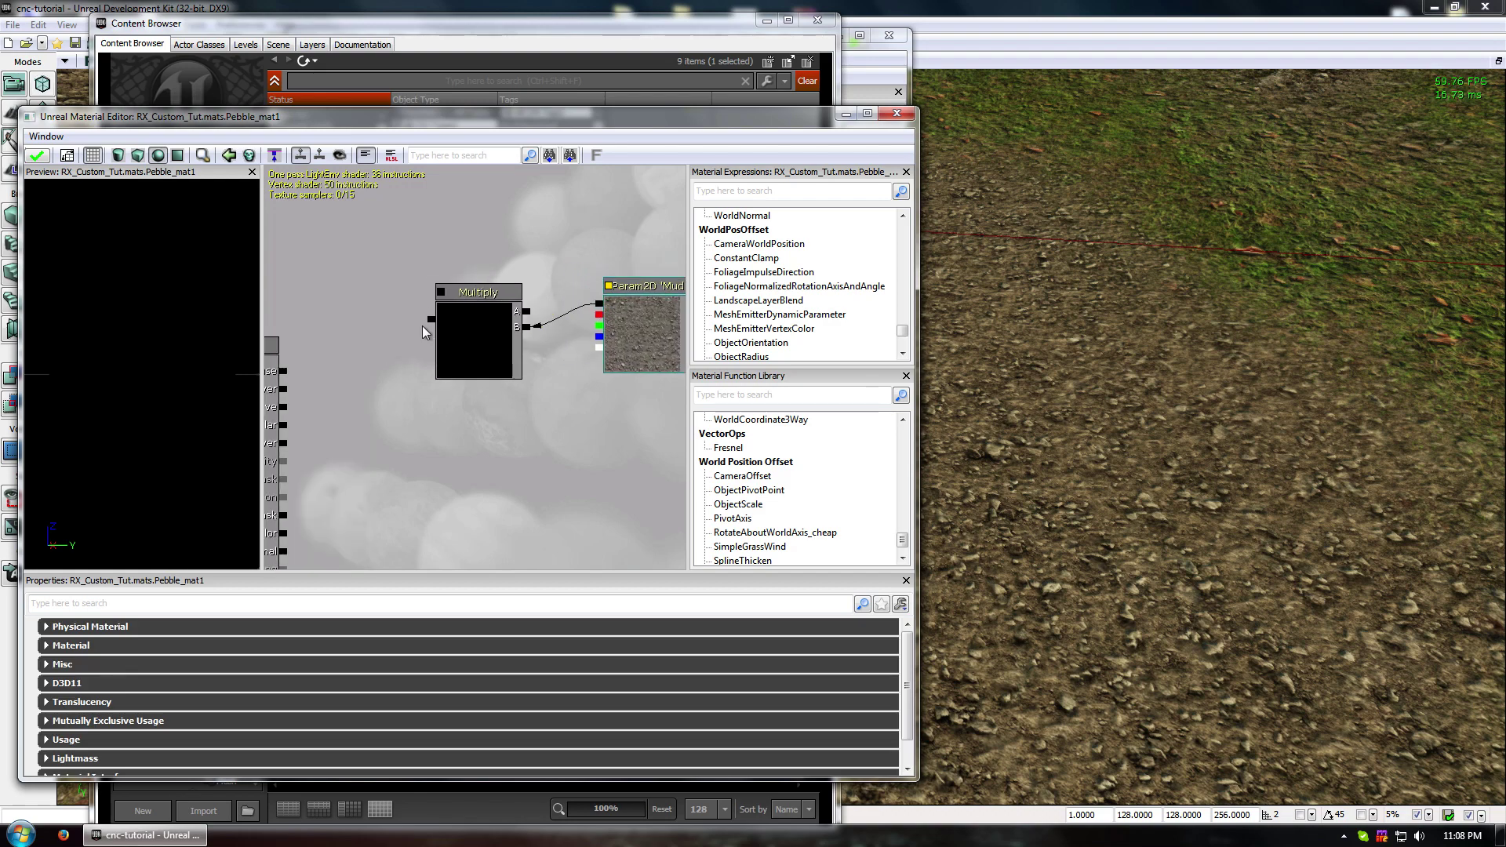
drag(349, 330, 379, 364)
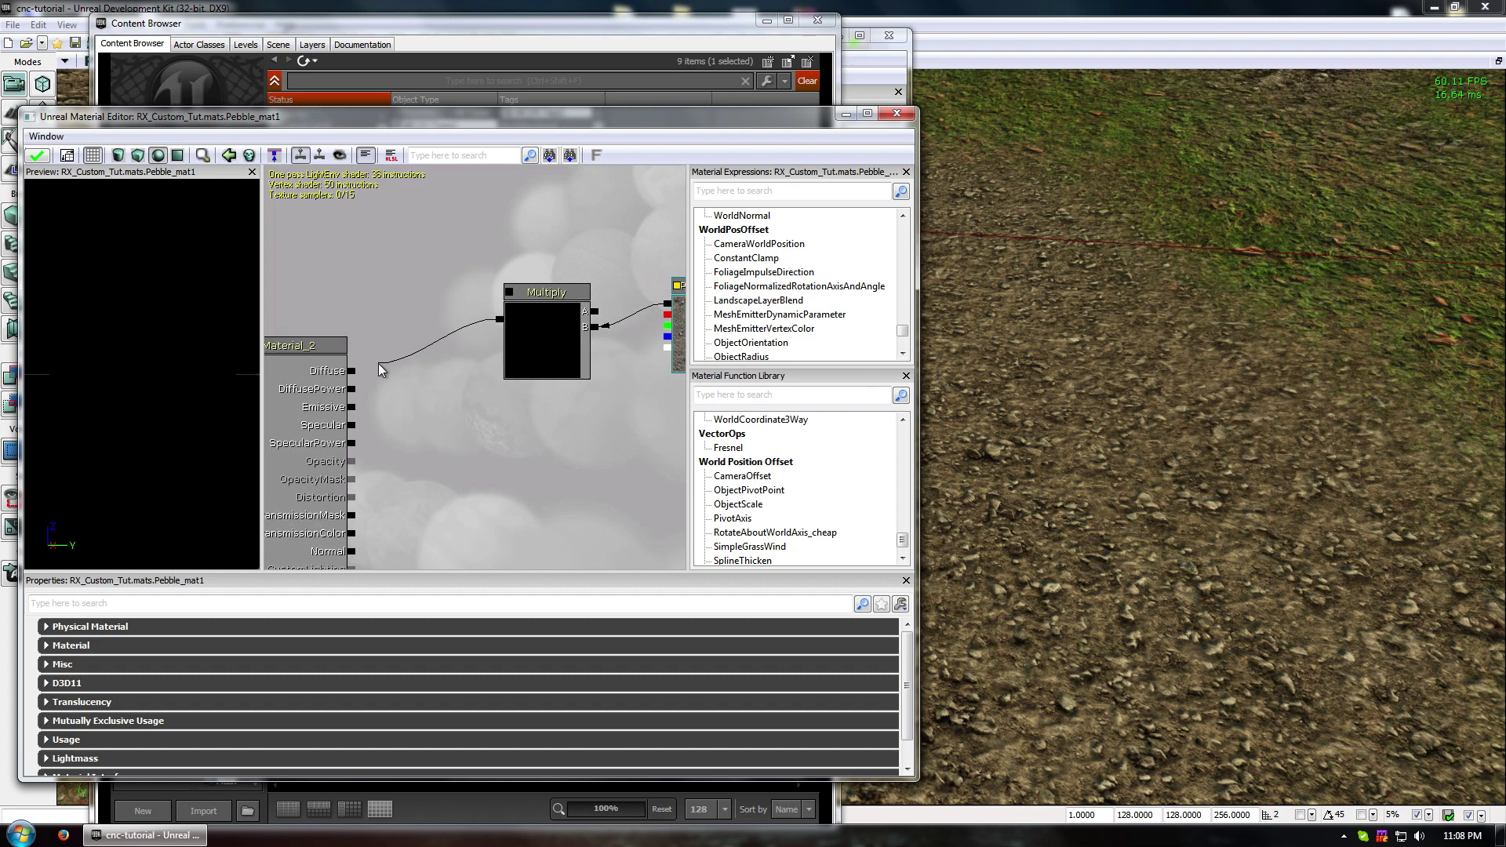
drag(585, 486, 499, 508)
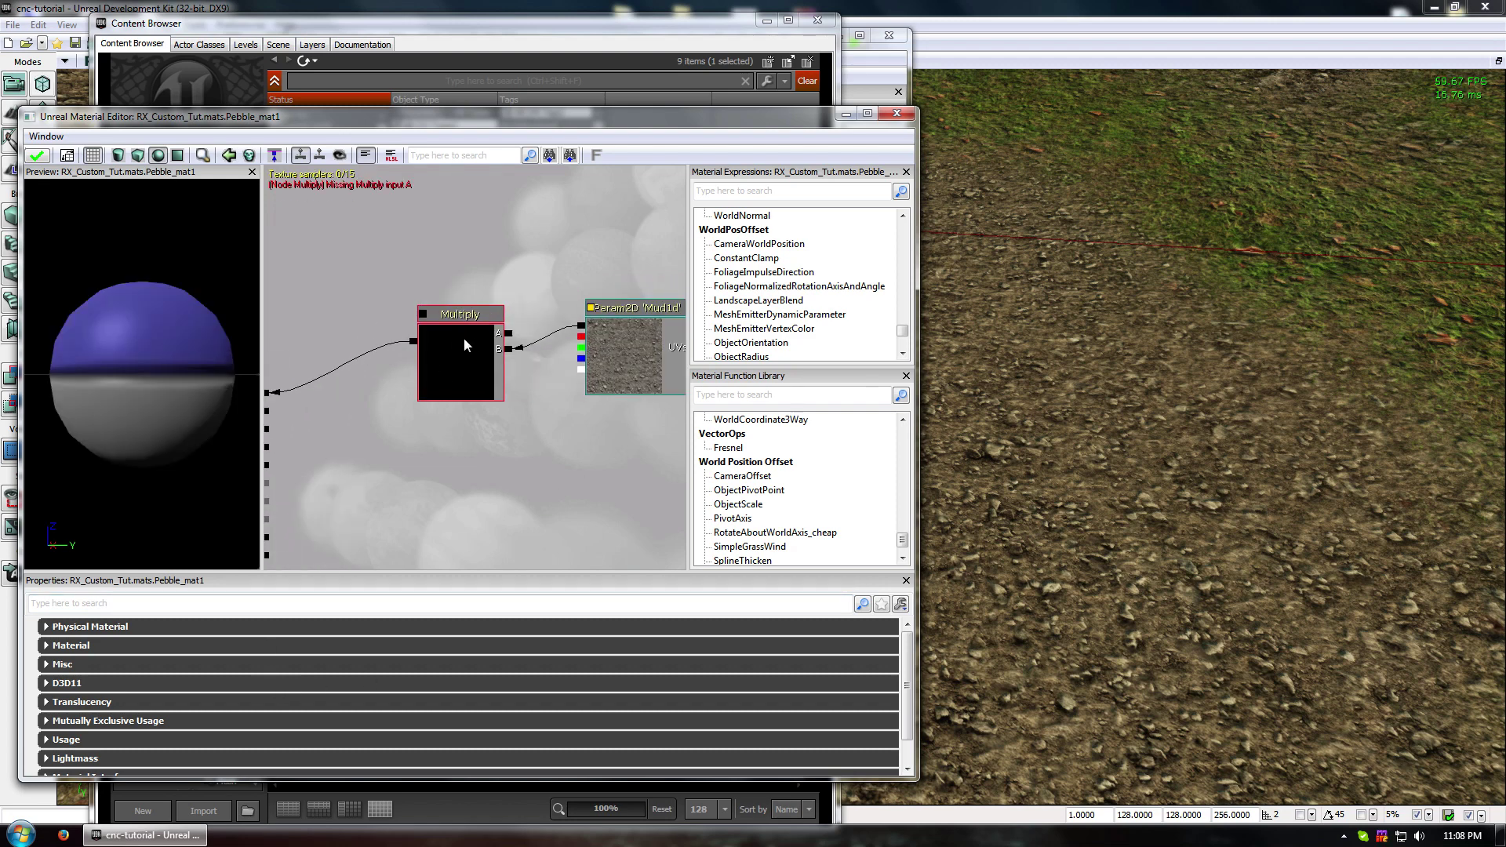
- Add a Constant3Vector node to the Pebble_mat1 graph and place it above the Mud1d texture node
click(464, 339)
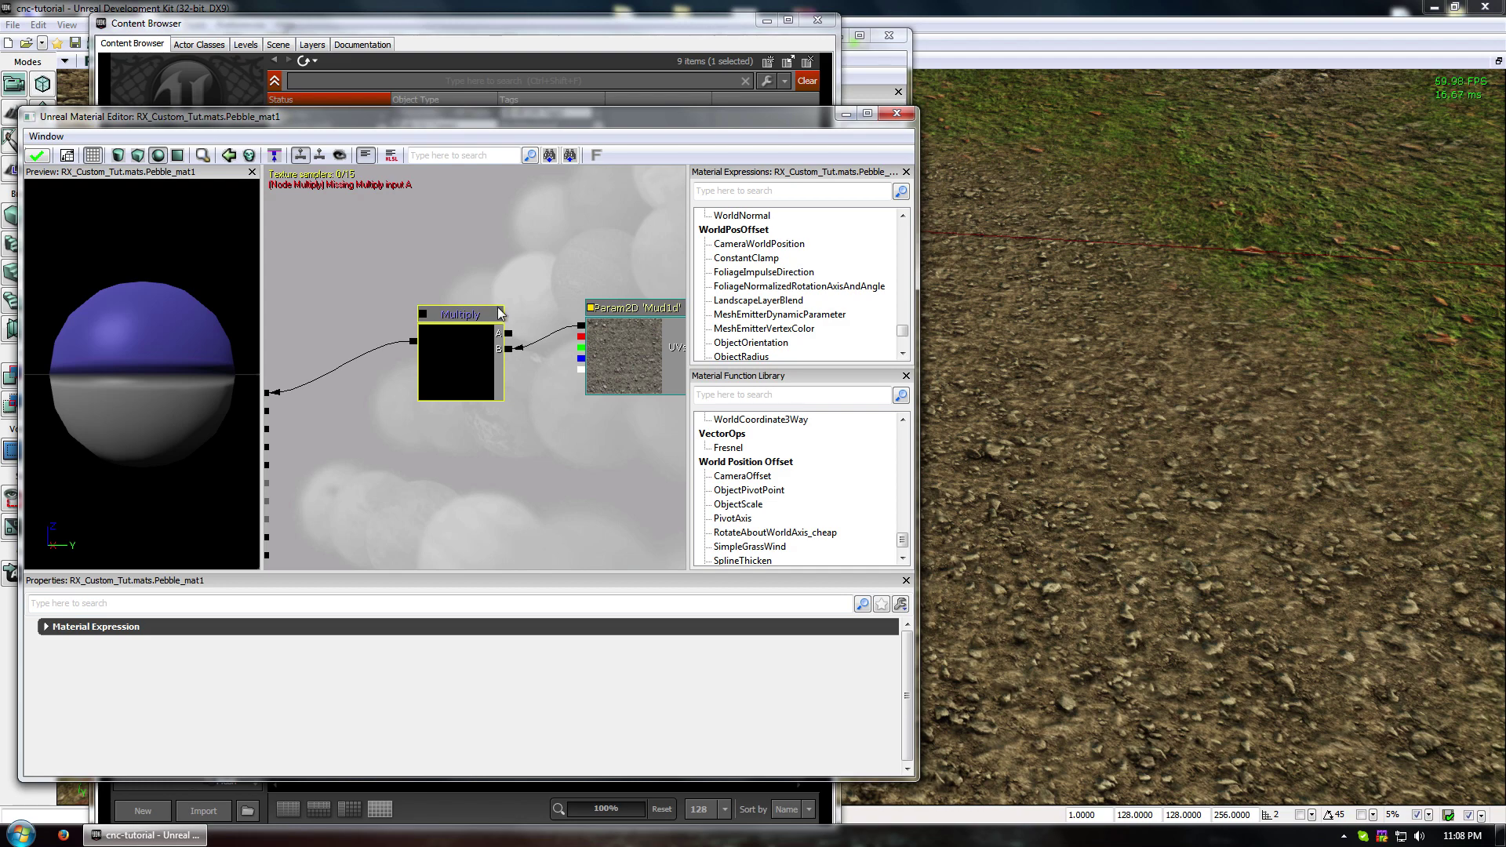
right_click(566, 217)
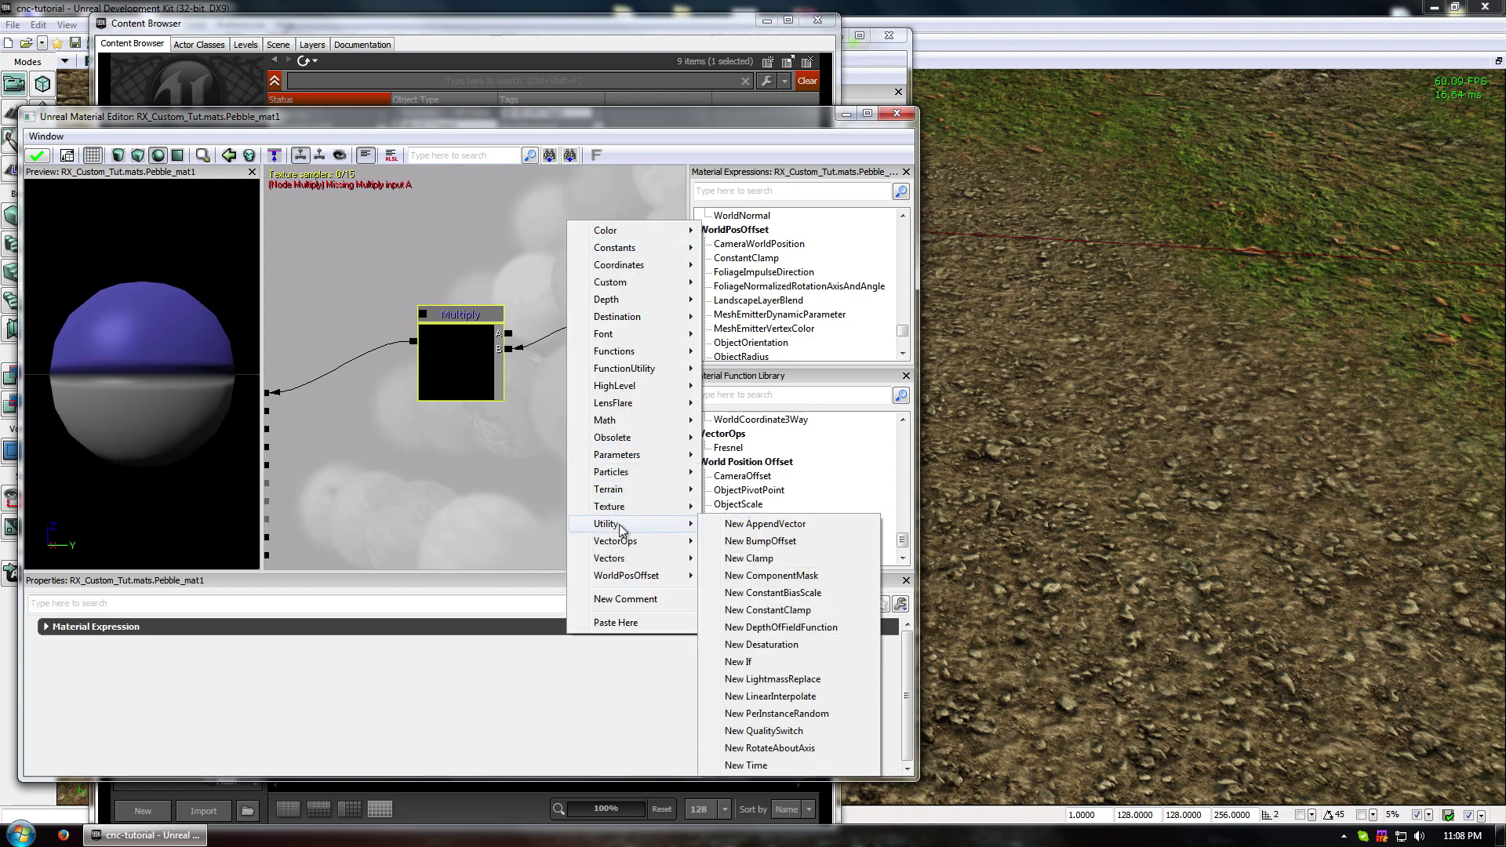
mouse_move(630, 565)
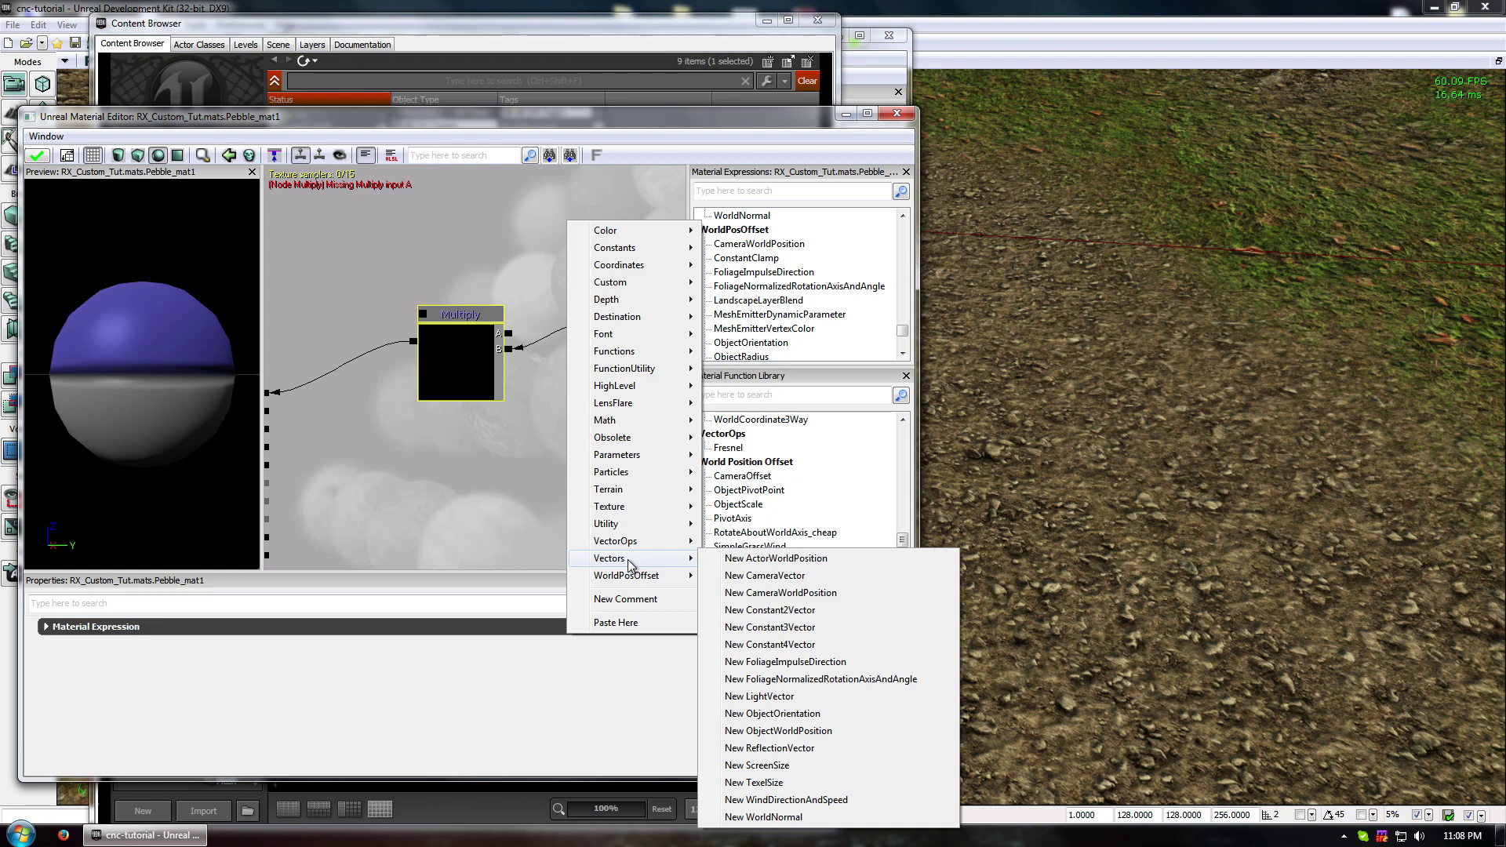
click(809, 630)
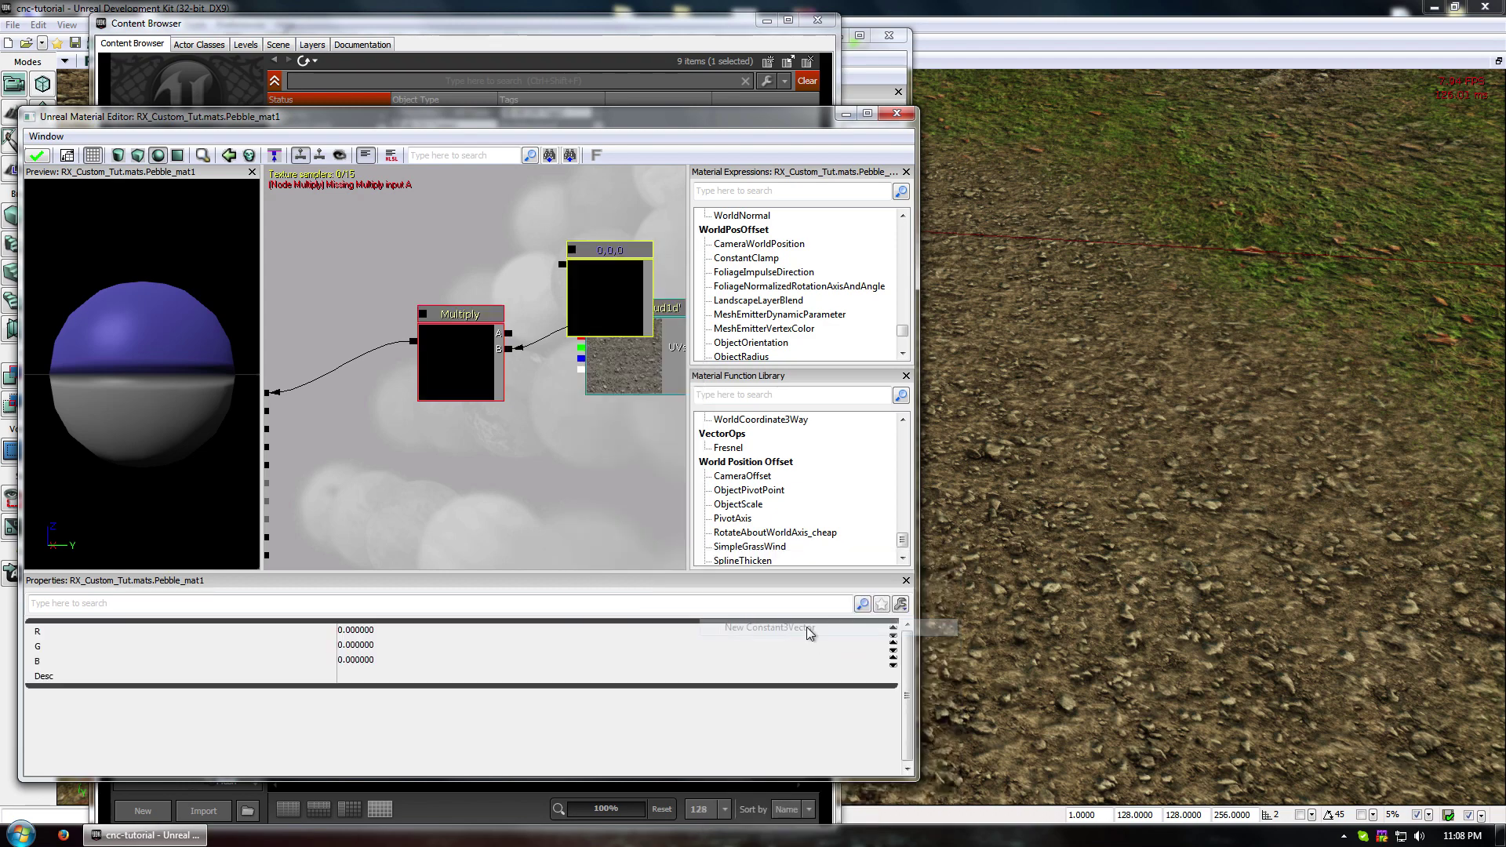
drag(619, 307, 614, 220)
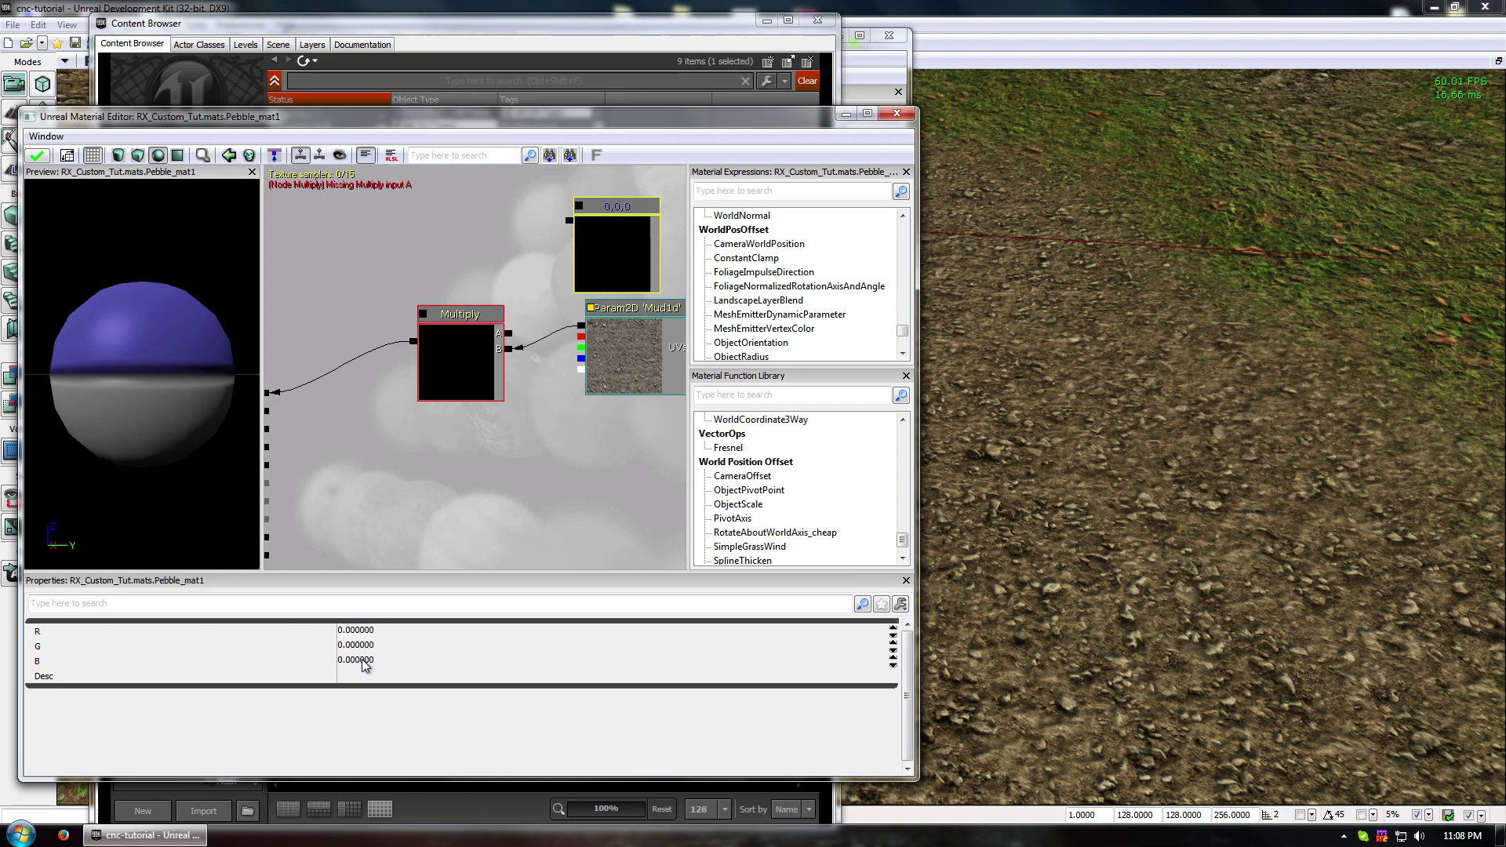
- Convert the Constant3Vector node to a parameter and connect its main output to Multiply input A
right_click(640, 205)
click(697, 215)
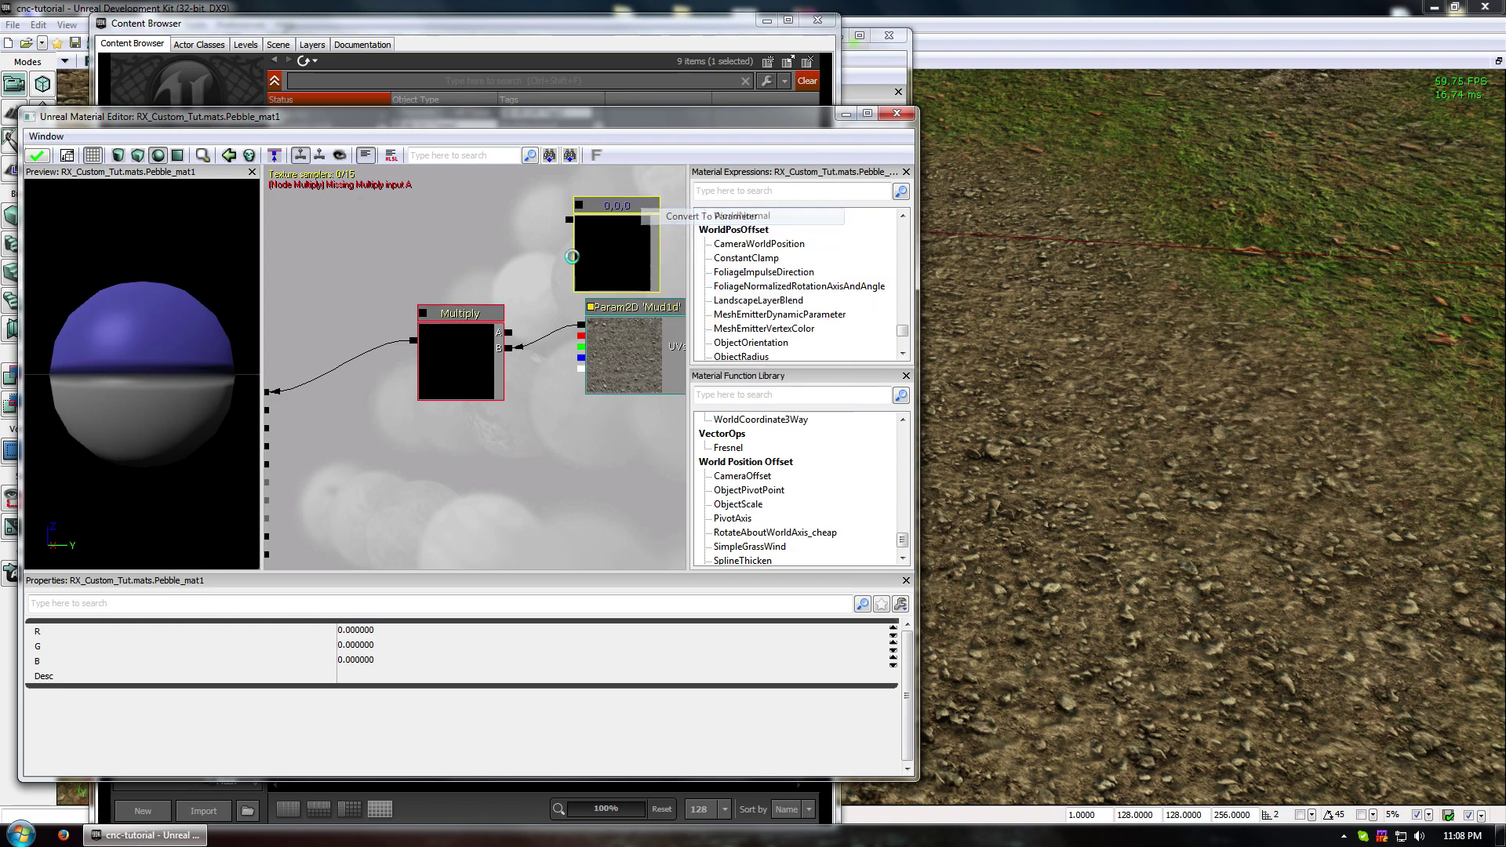
click(594, 222)
click(476, 643)
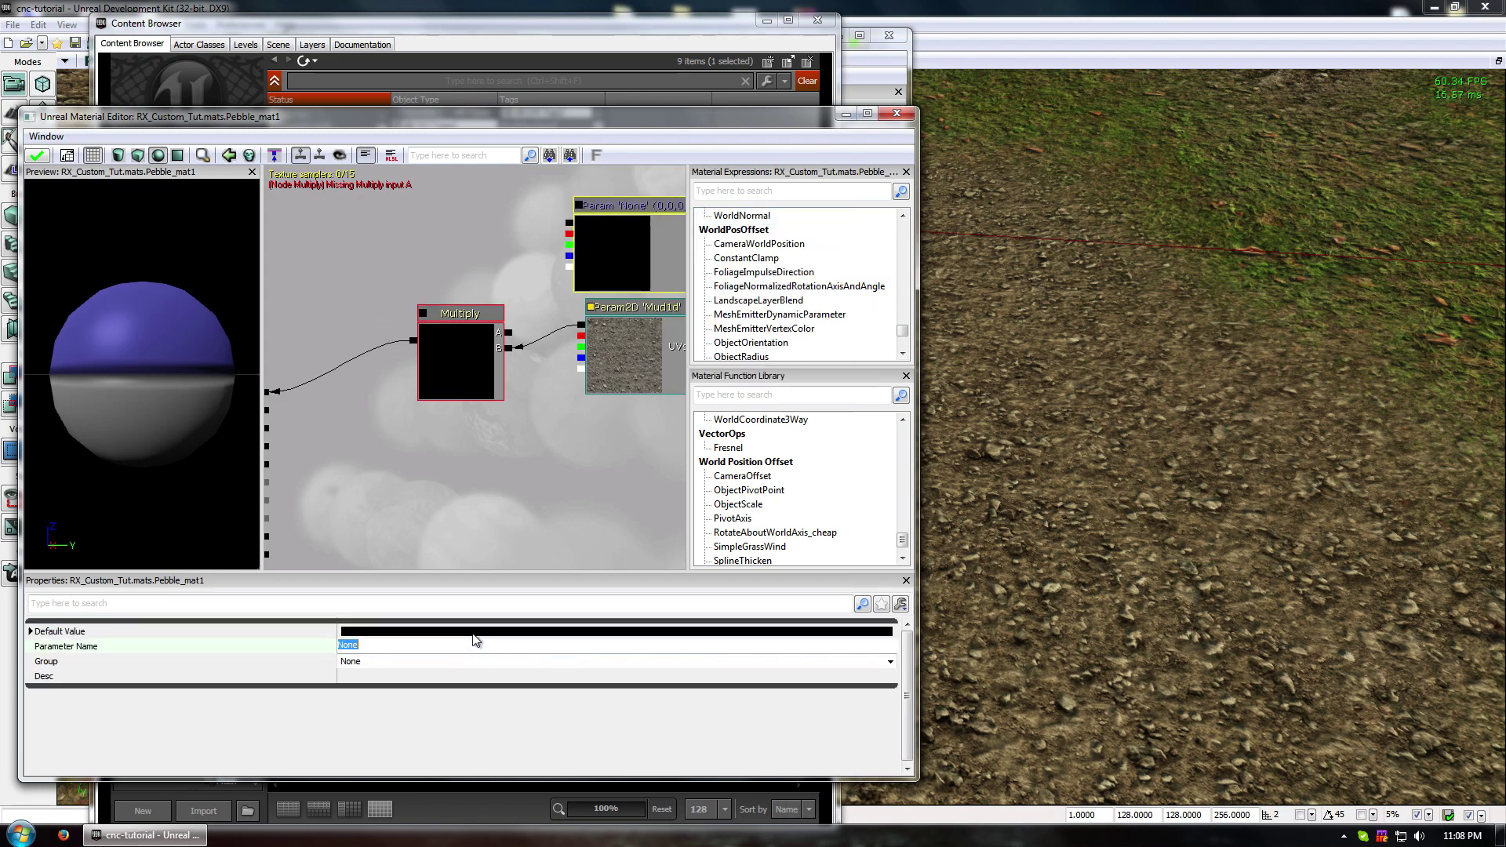
click(481, 631)
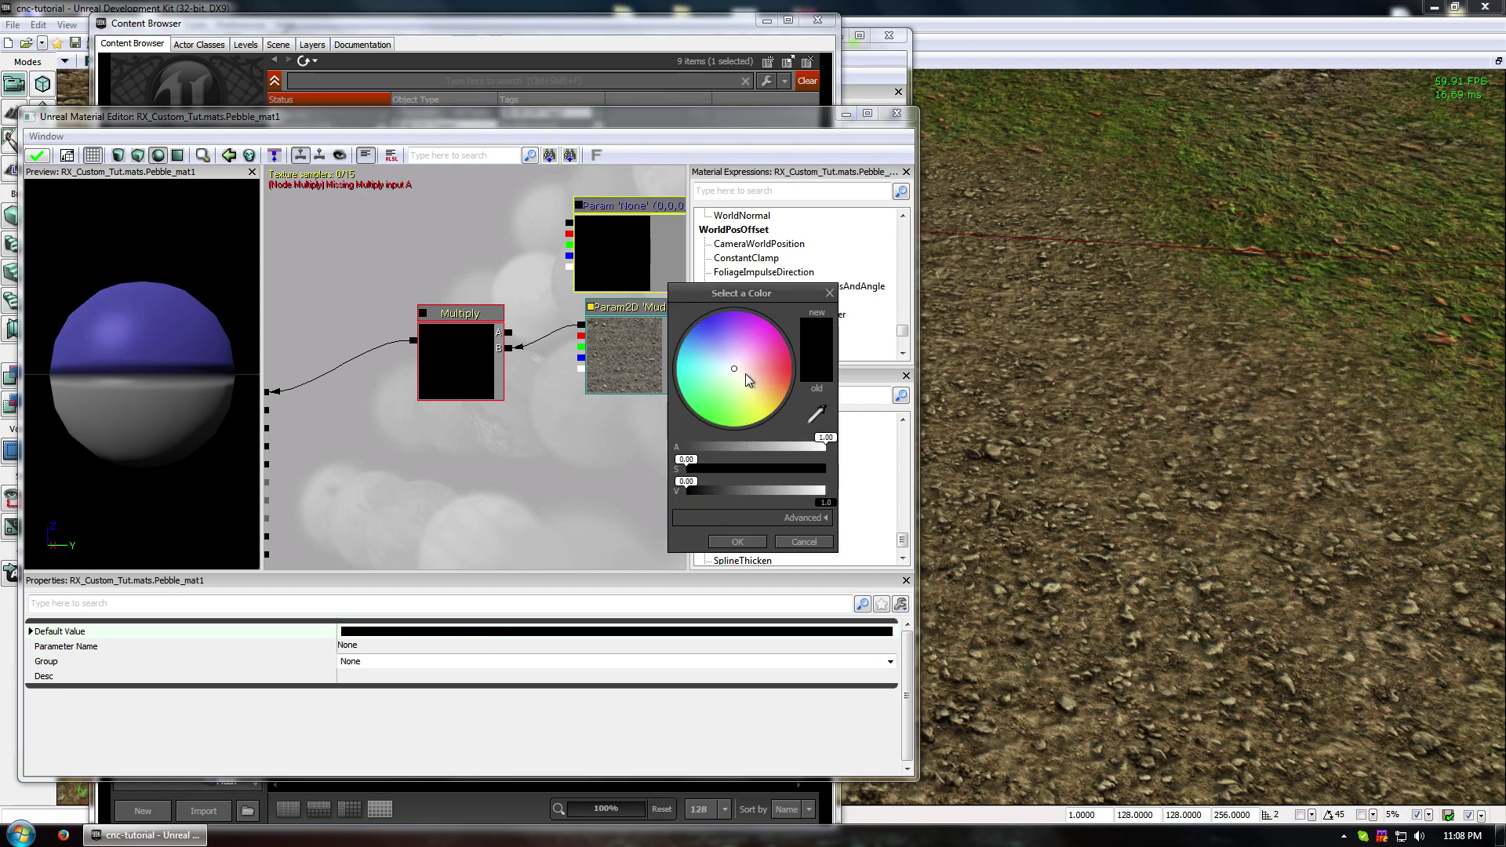
click(738, 542)
drag(509, 334, 570, 223)
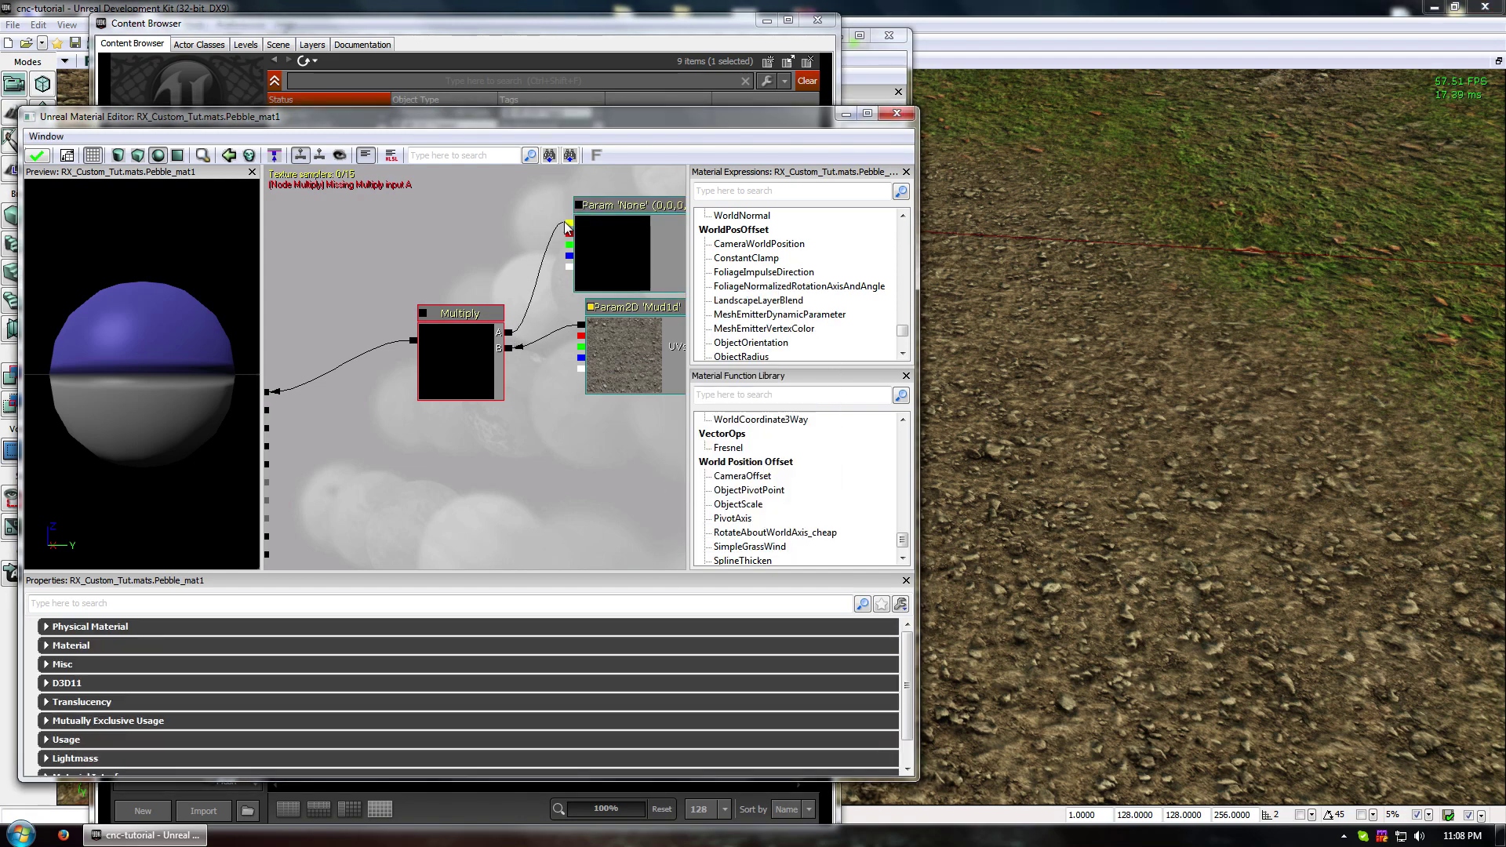
- Set the vector parameter's default colour to white with a brightness value of 1.00
click(581, 294)
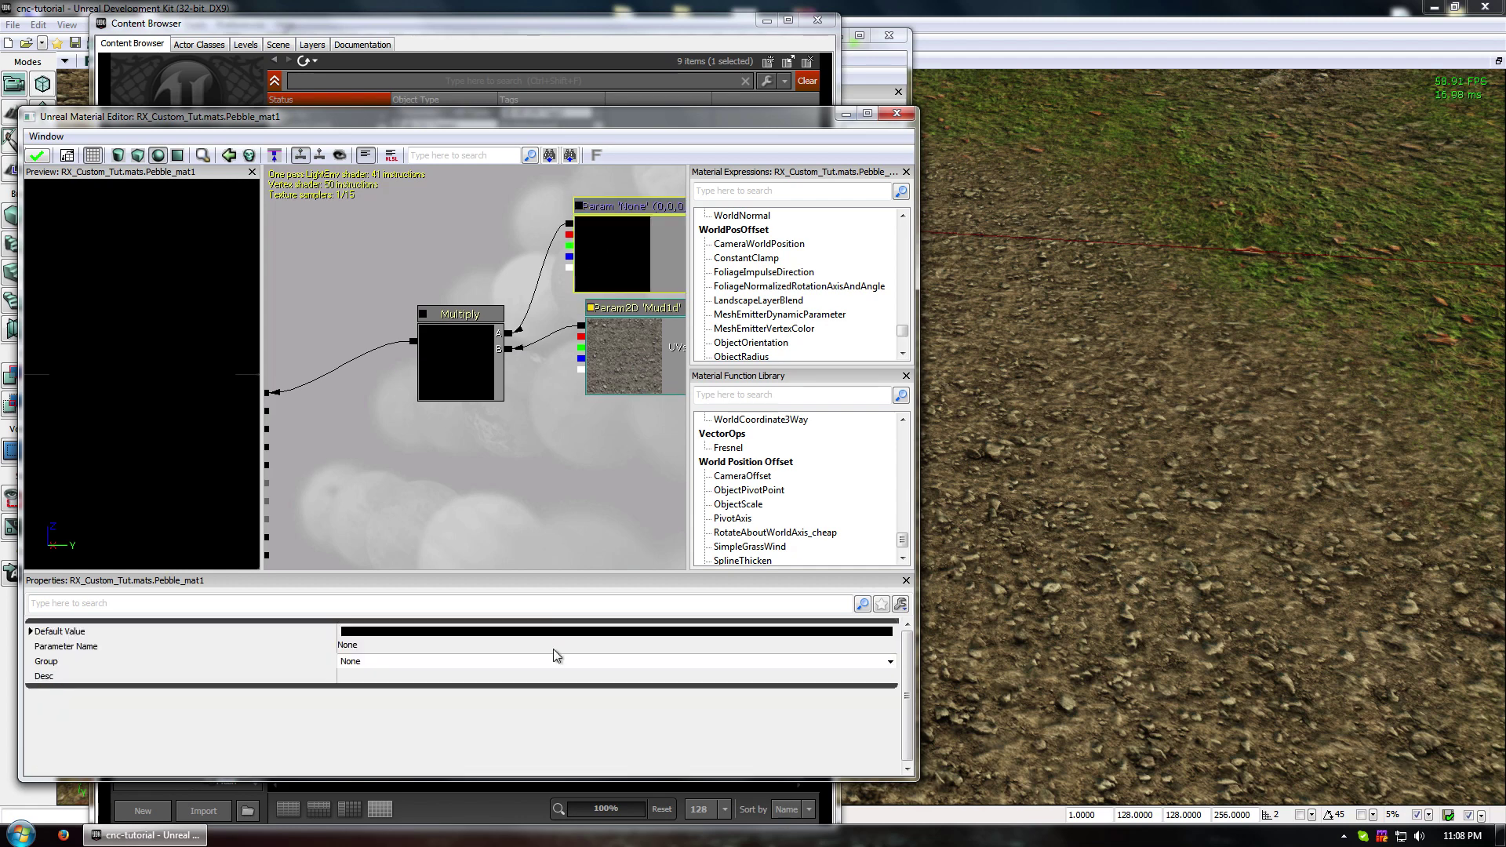
click(515, 632)
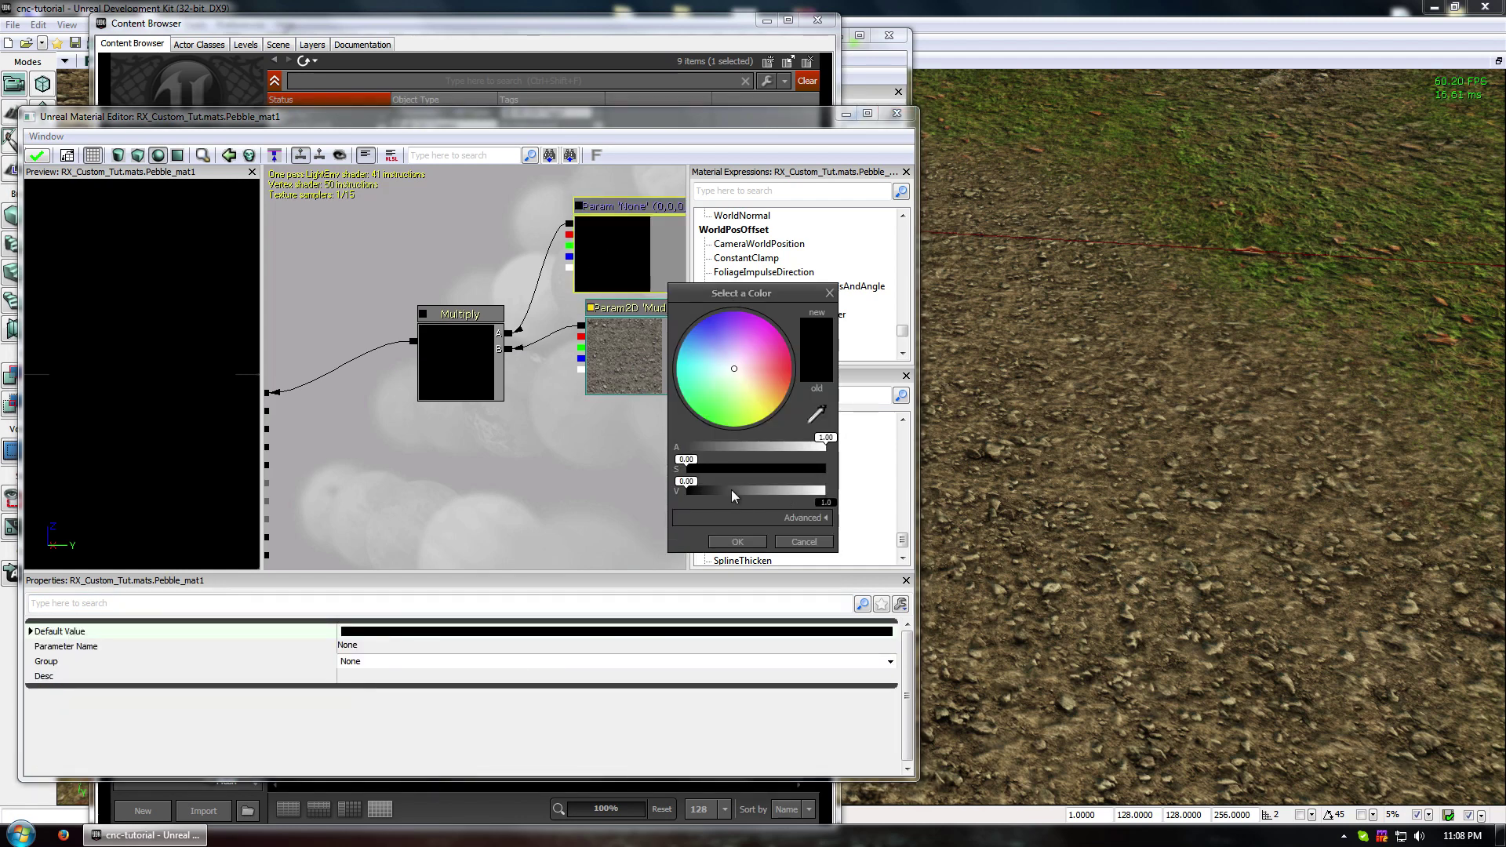
drag(731, 490, 846, 489)
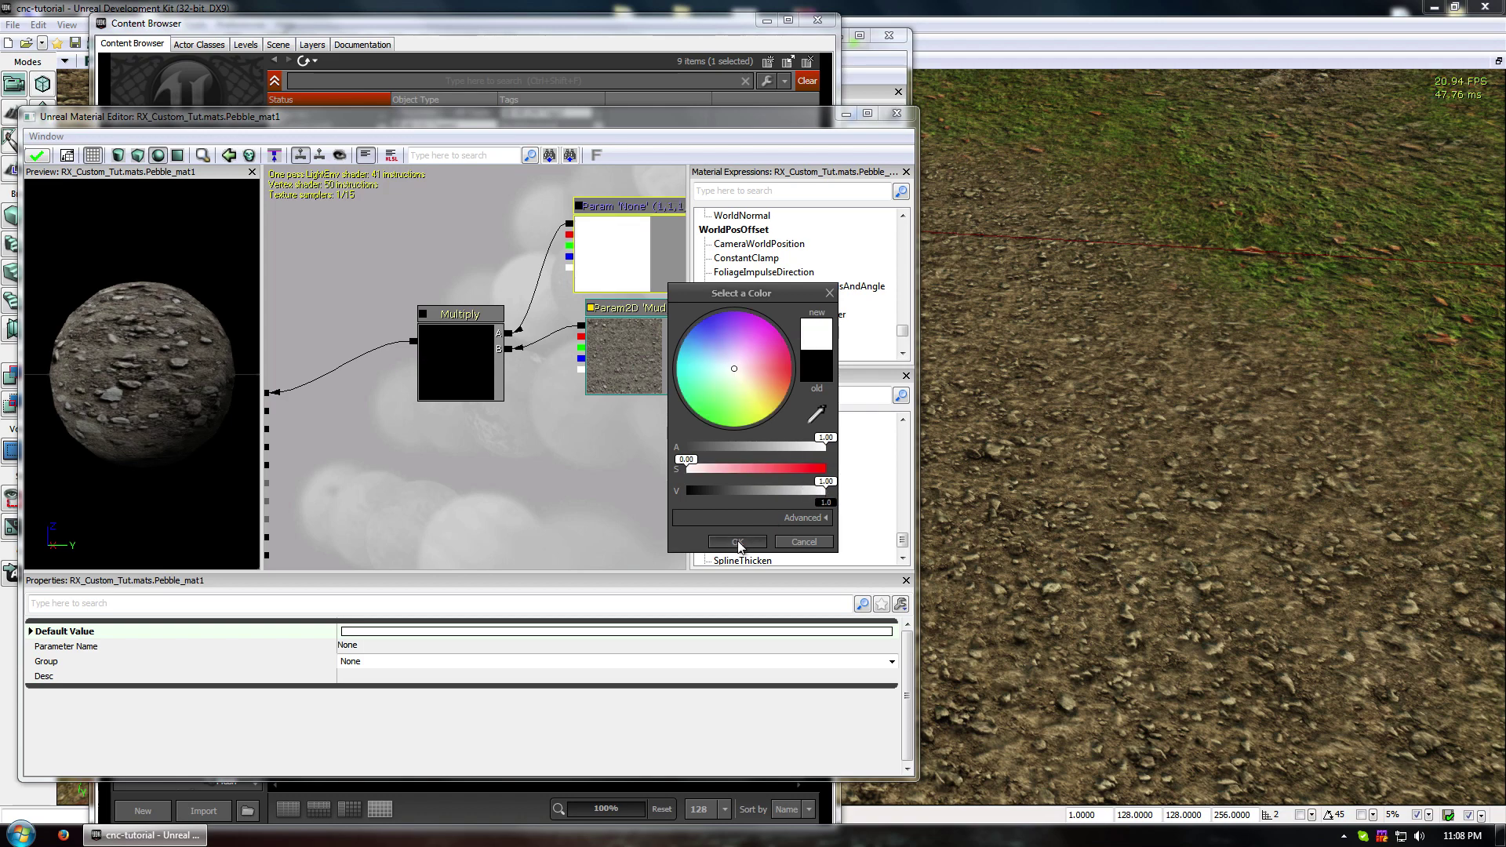
click(738, 543)
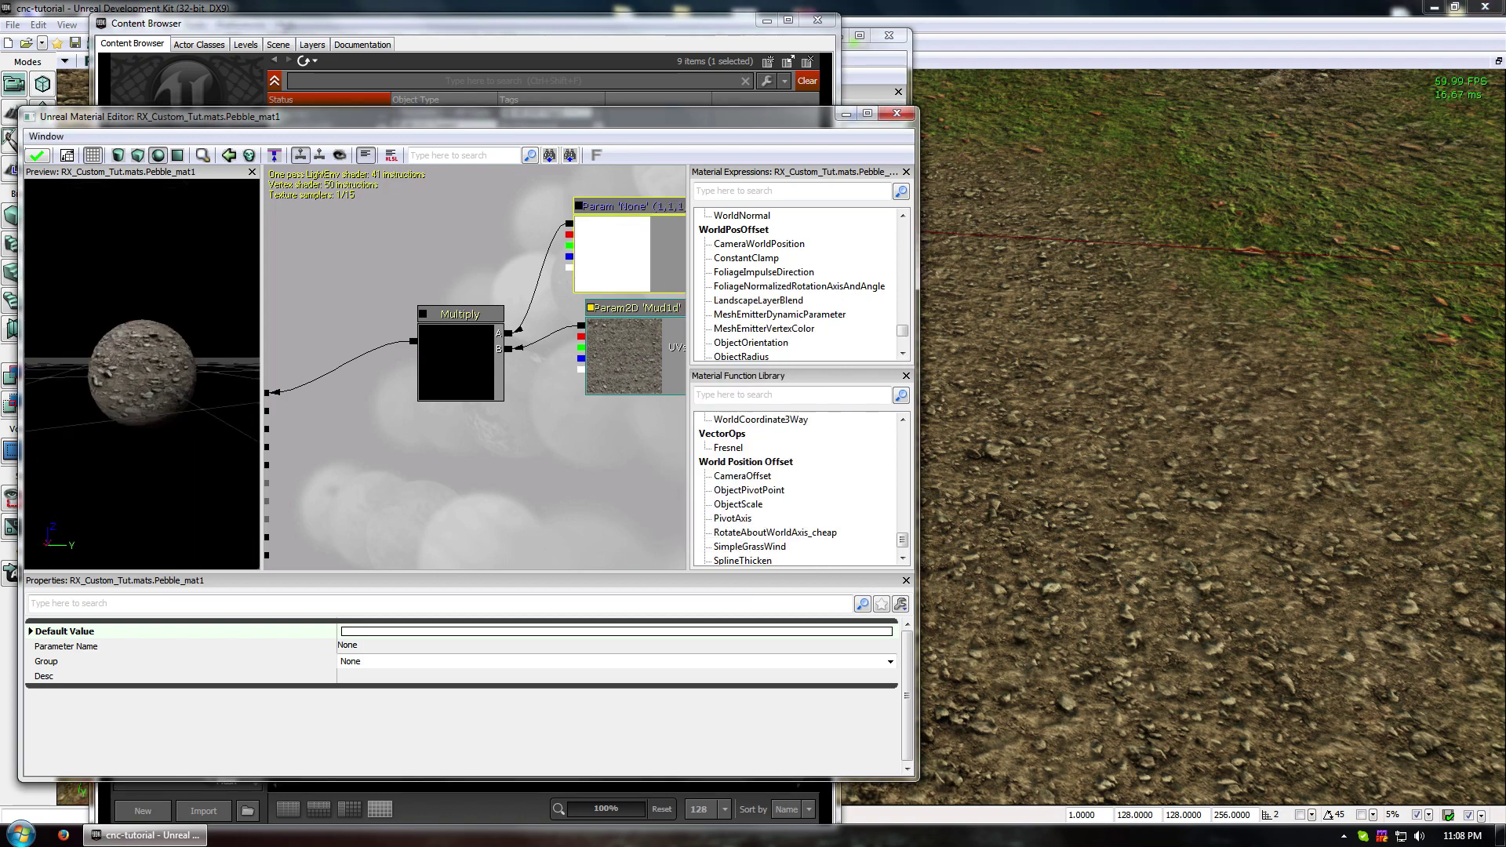
drag(142, 374, 197, 361)
- Move the Pebble_mat1 editor lower, clear the properties window behind it, and open the Landscape_mat1 material for editing
drag(682, 127, 661, 231)
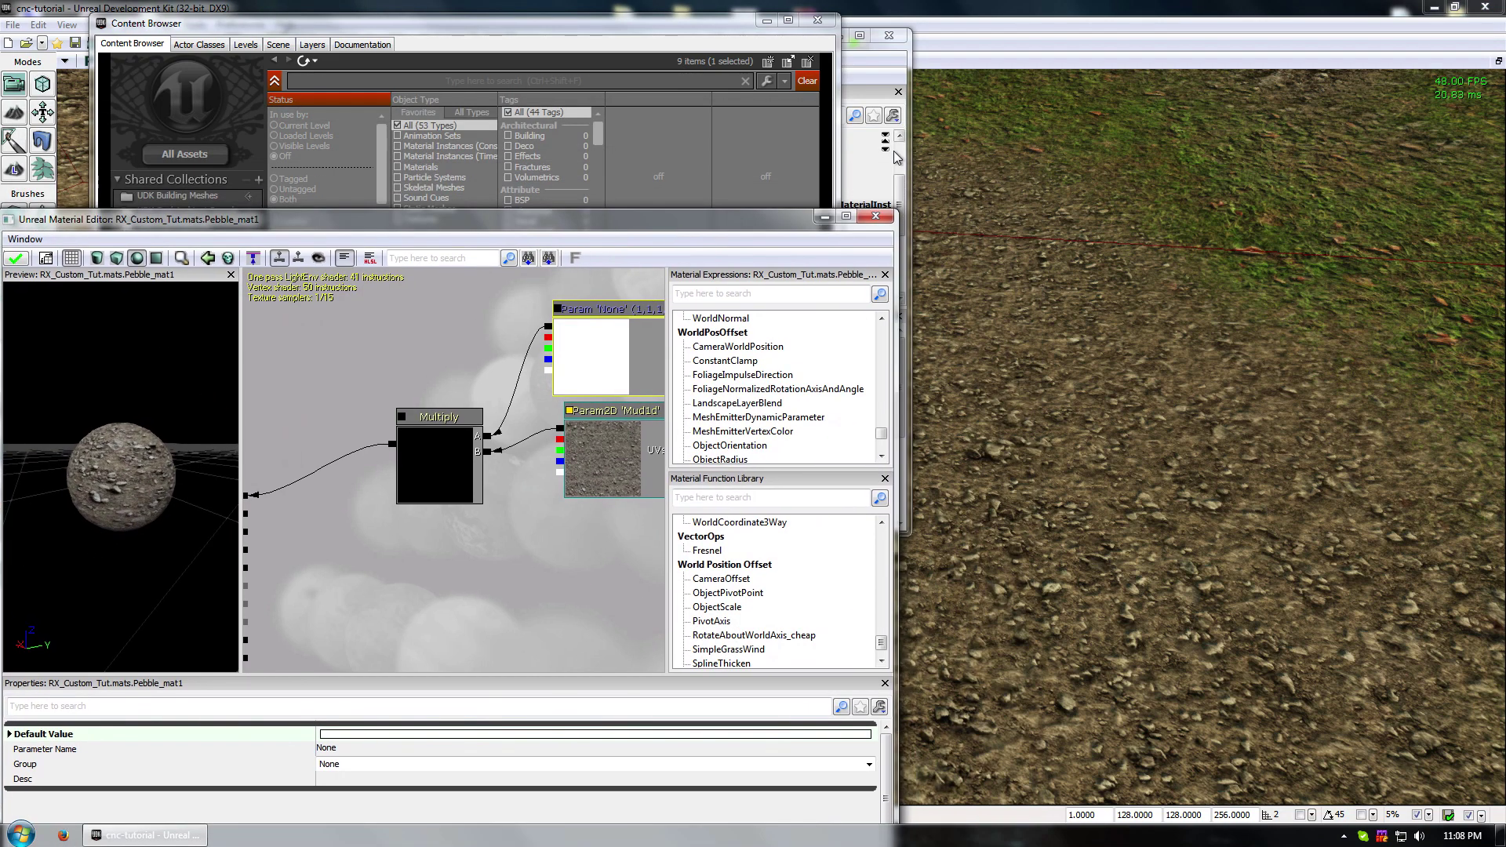
click(852, 163)
click(889, 36)
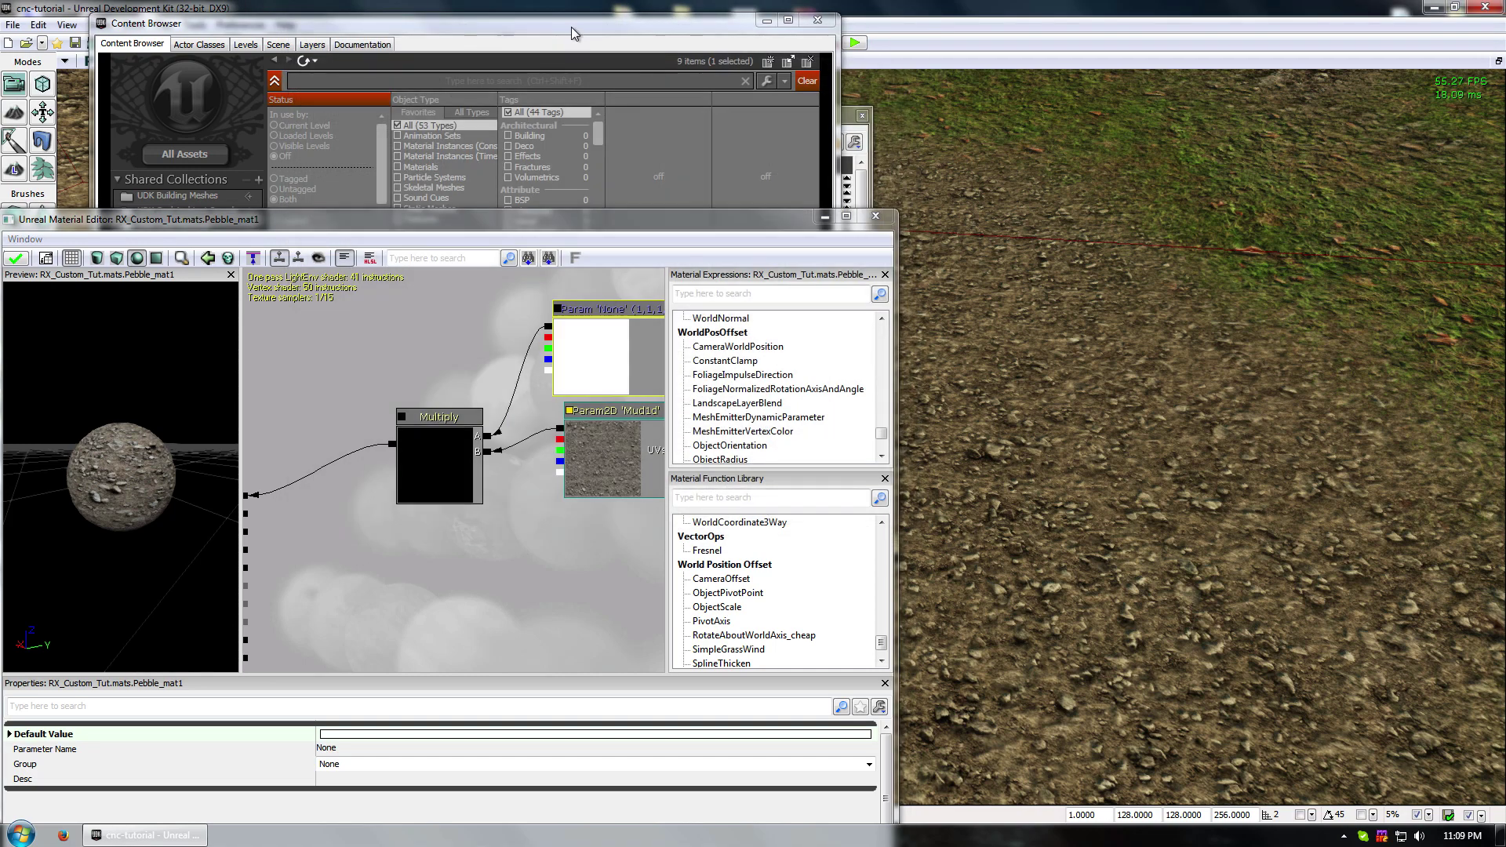
click(571, 27)
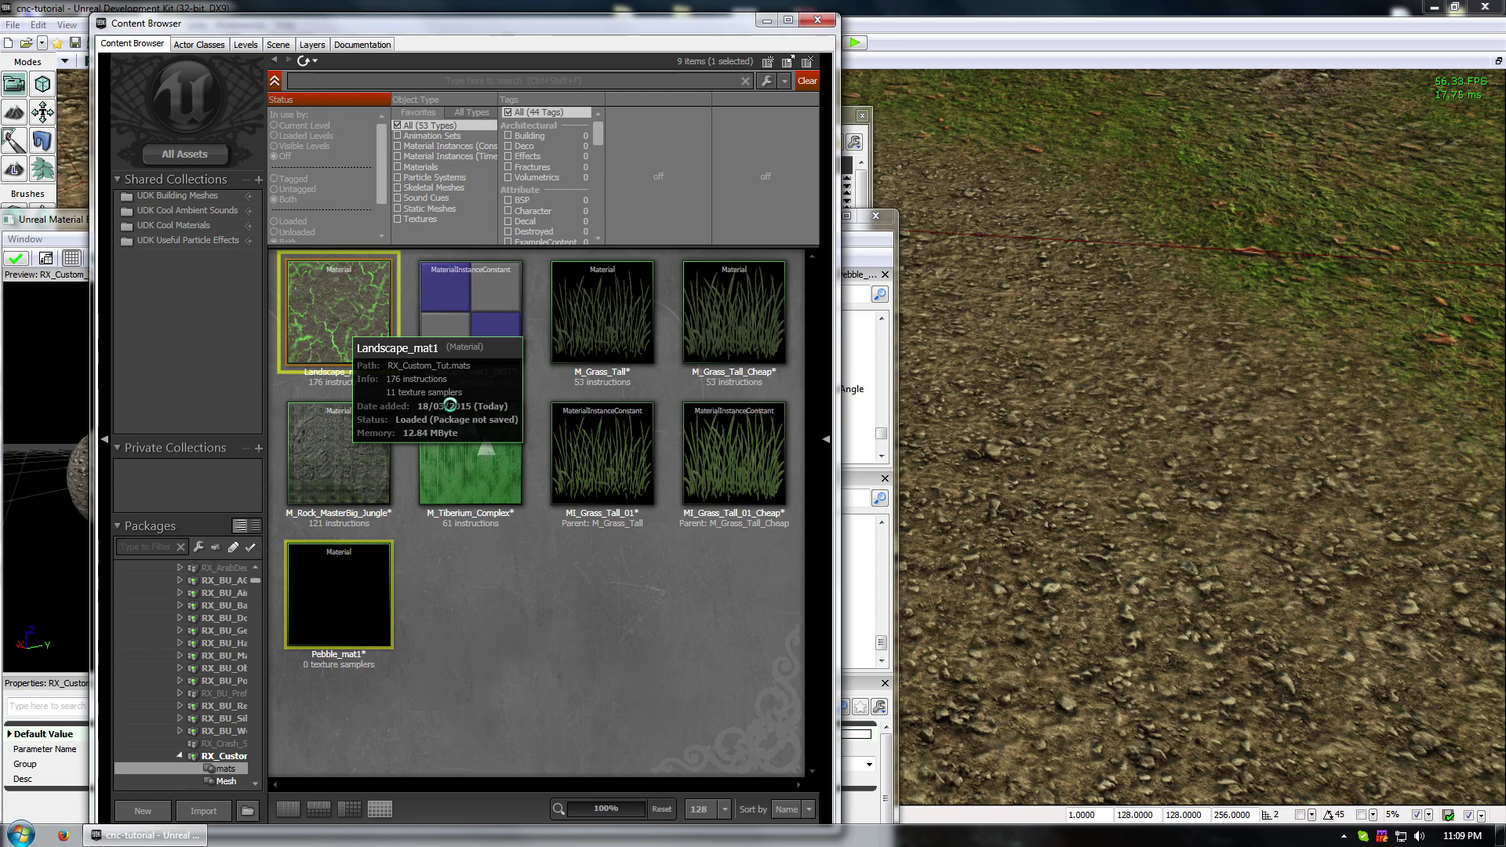
double_click(343, 289)
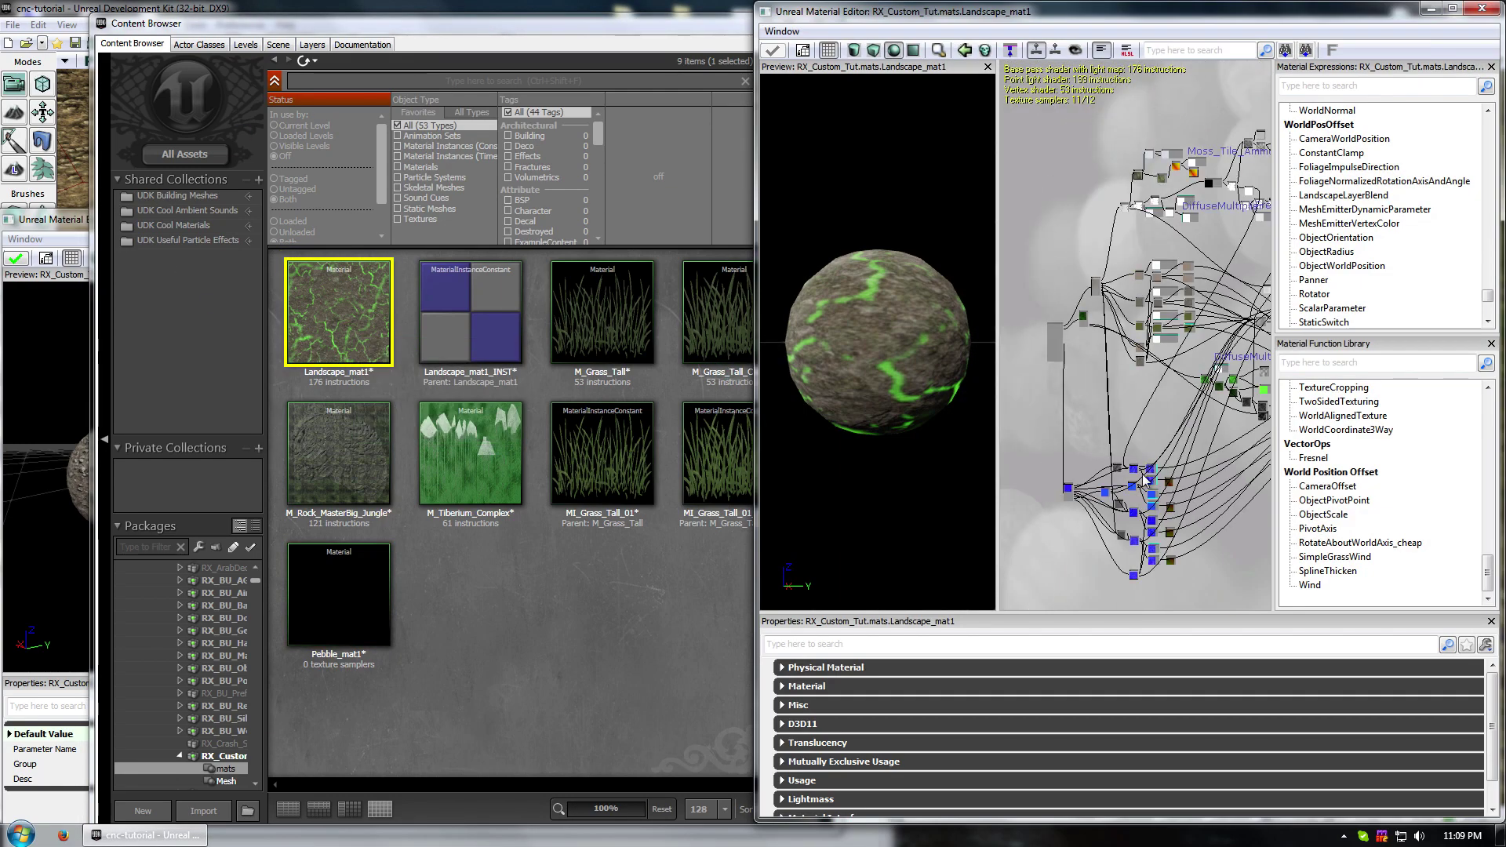
- Copy the upper rock1n normal texture node in the Landscape_mat1 graph, removing the accidental duplicate
scroll(1144, 480, up, 5)
drag(1200, 315, 1180, 572)
drag(1133, 325, 1215, 511)
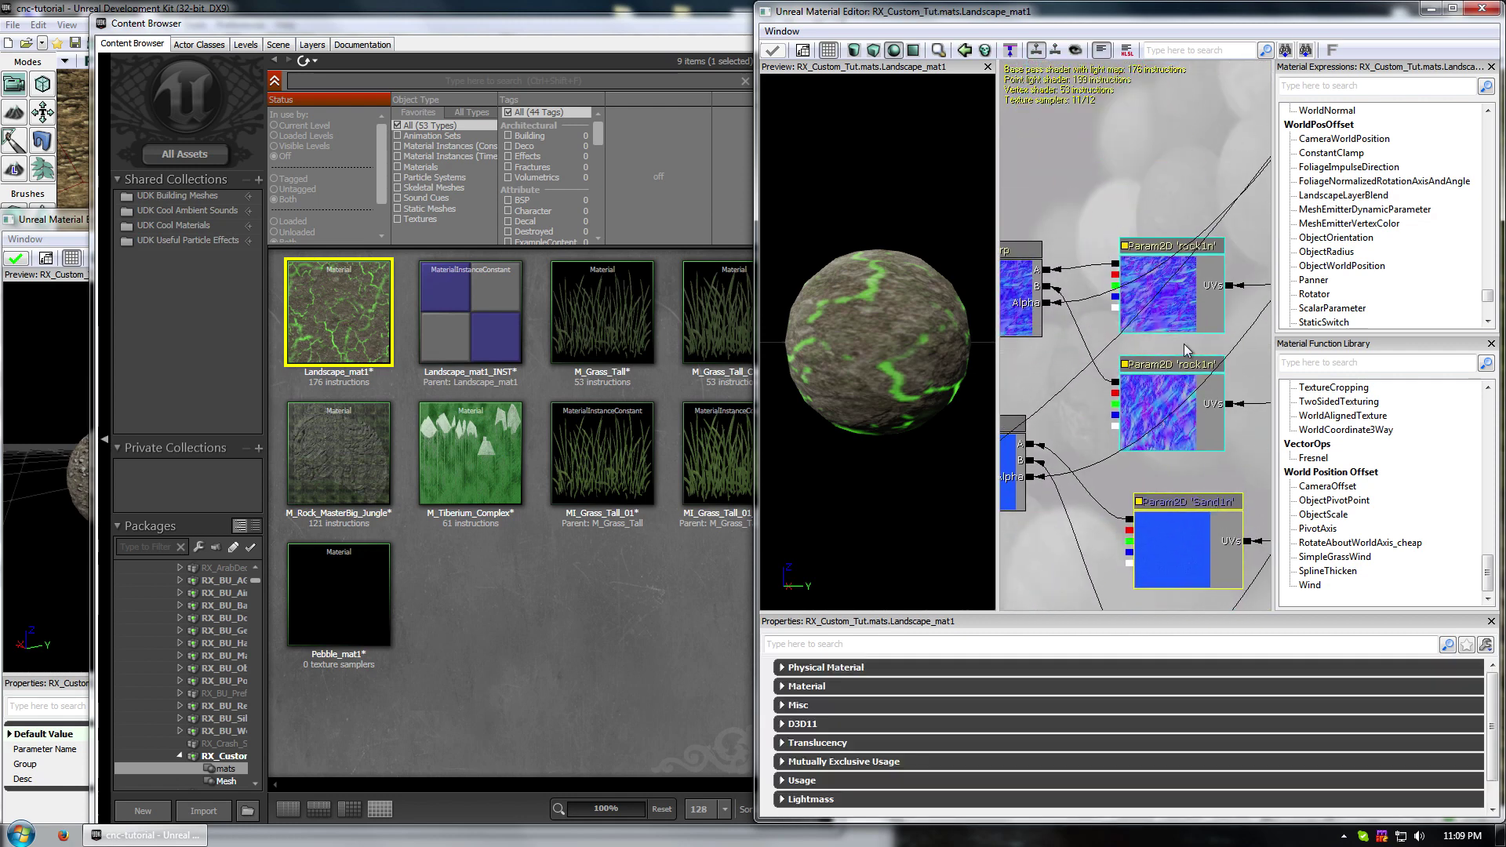
click(1187, 311)
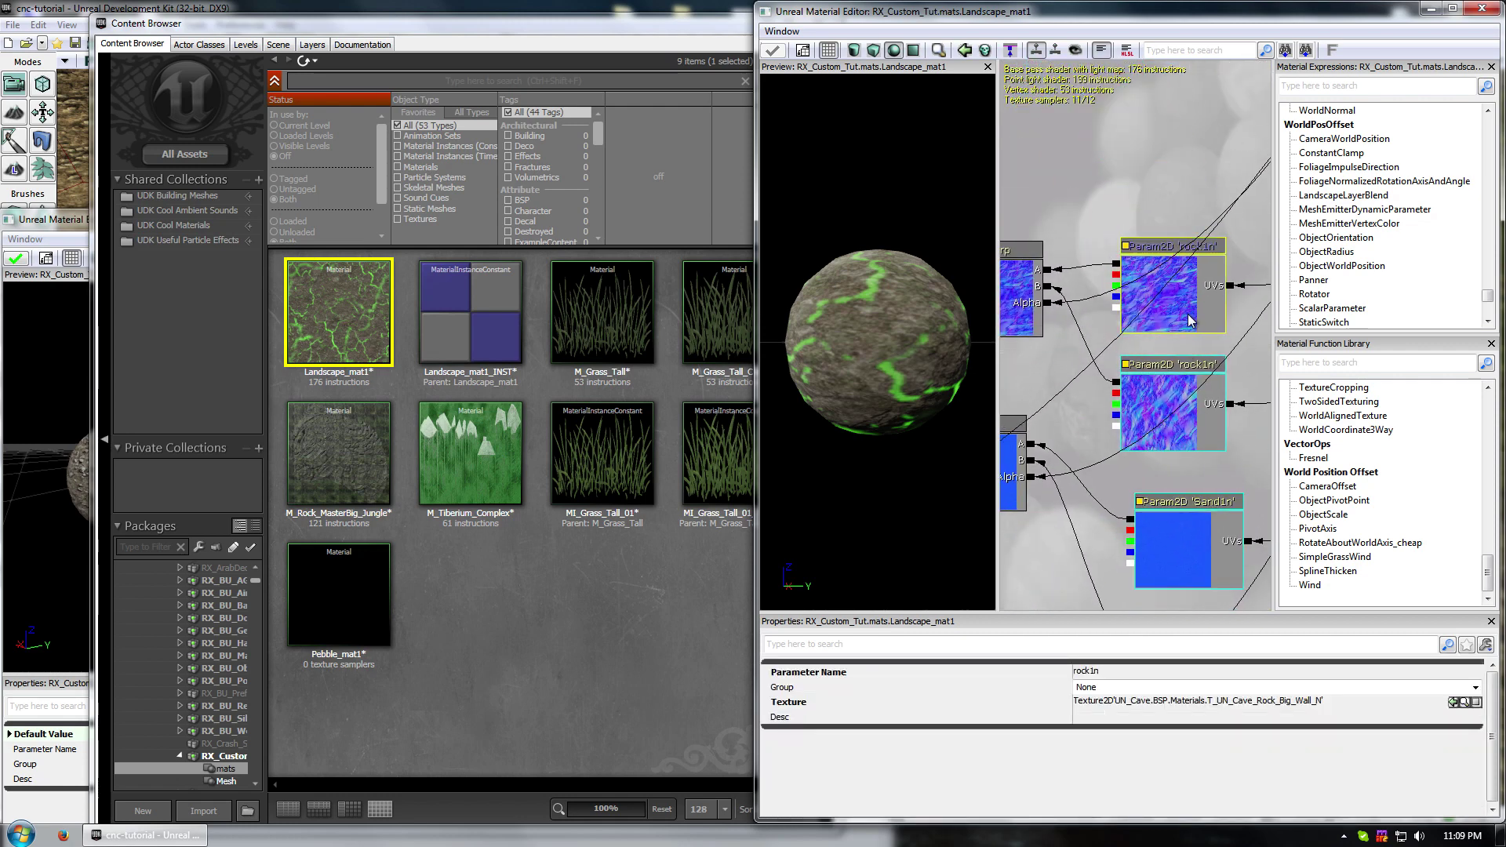
key(ctrl+w)
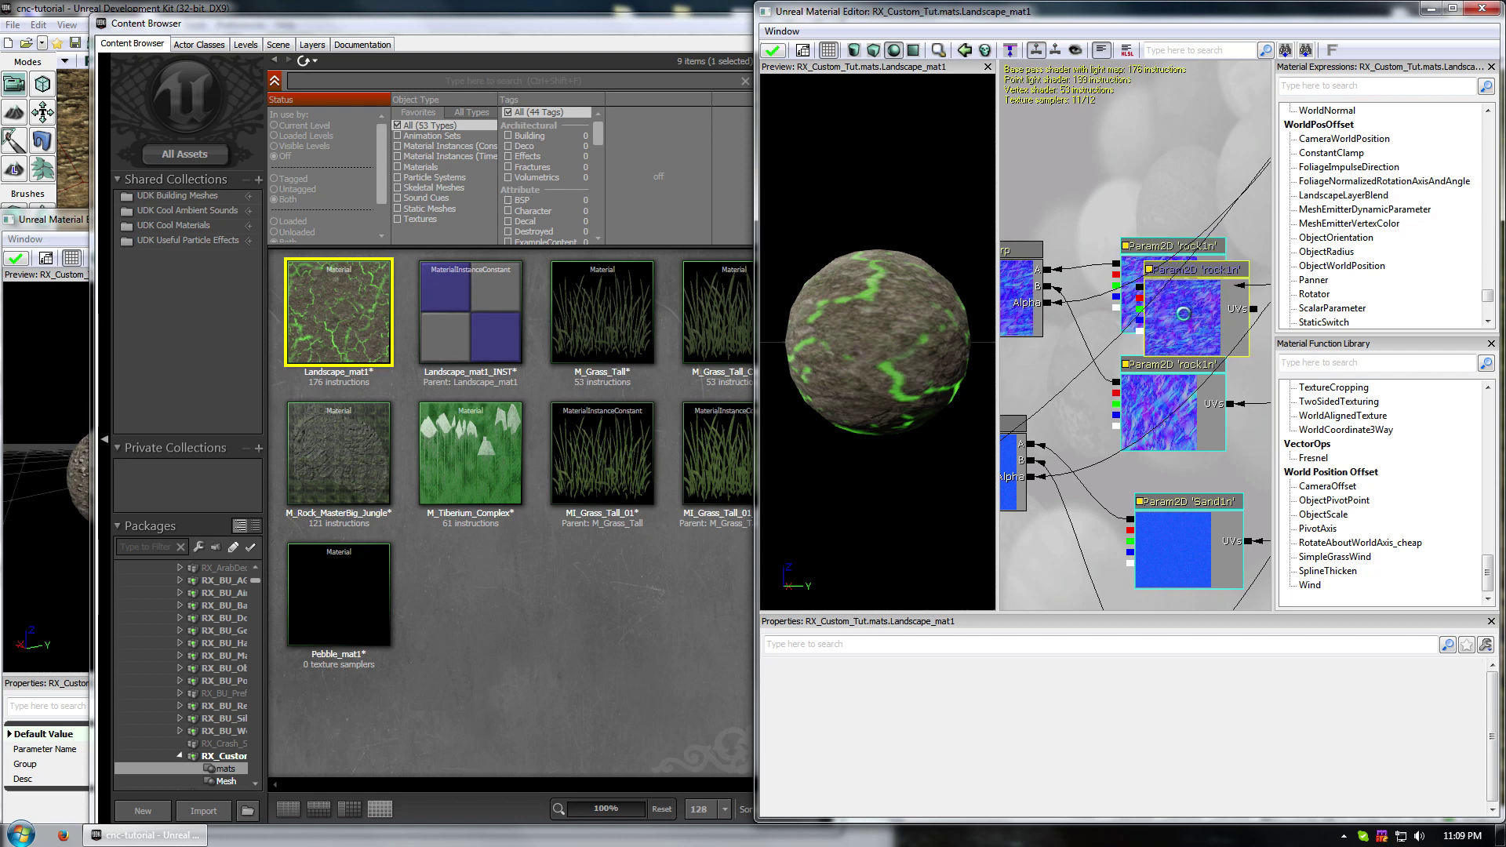
key(Delete)
click(1195, 290)
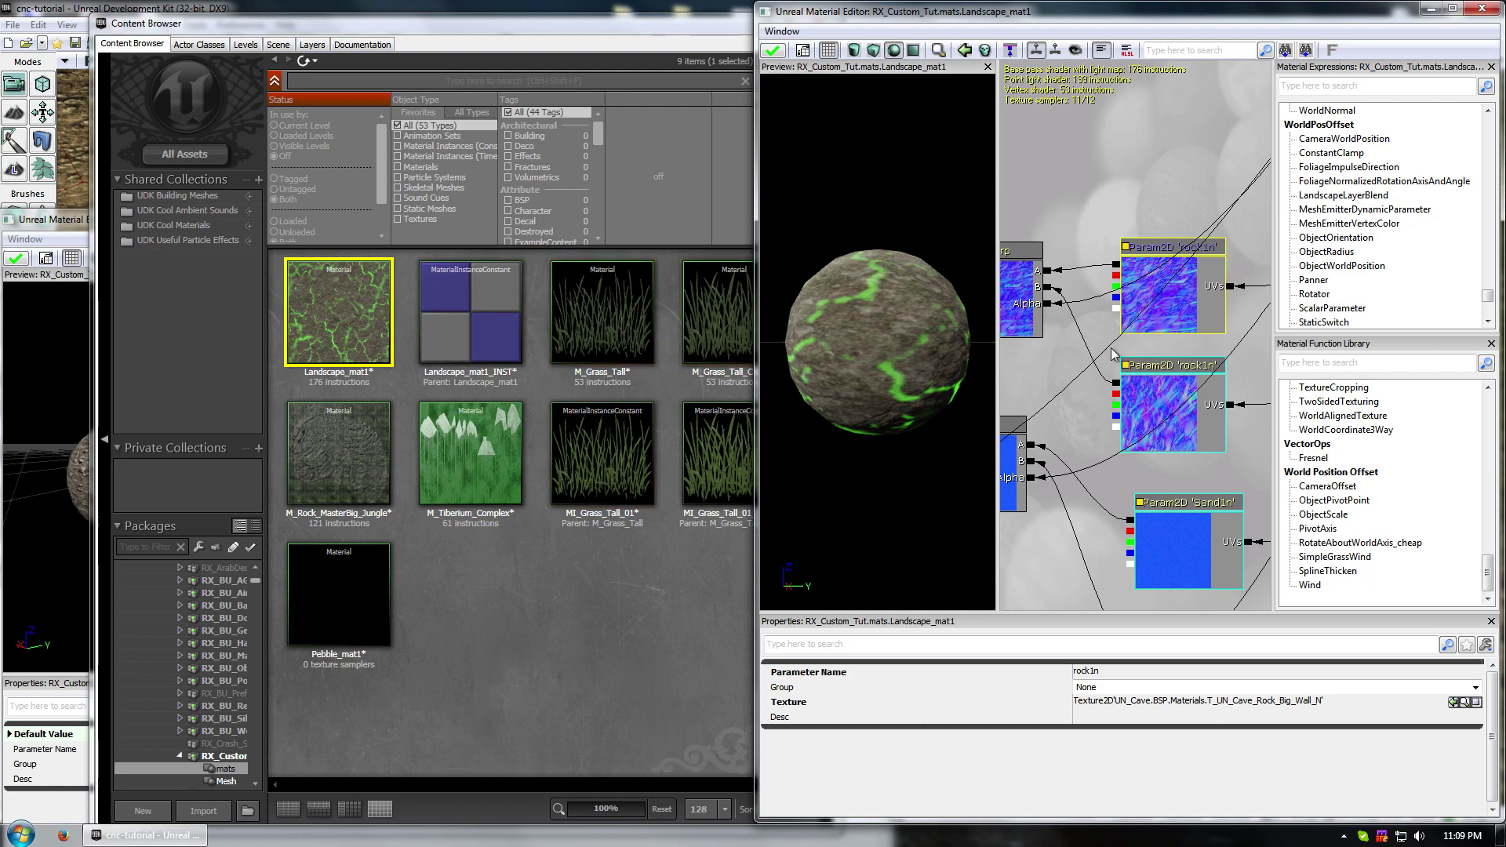
- Close the Content Browser and paste the rock1n texture node into empty space in the Pebble_mat1 graph
click(712, 37)
click(816, 22)
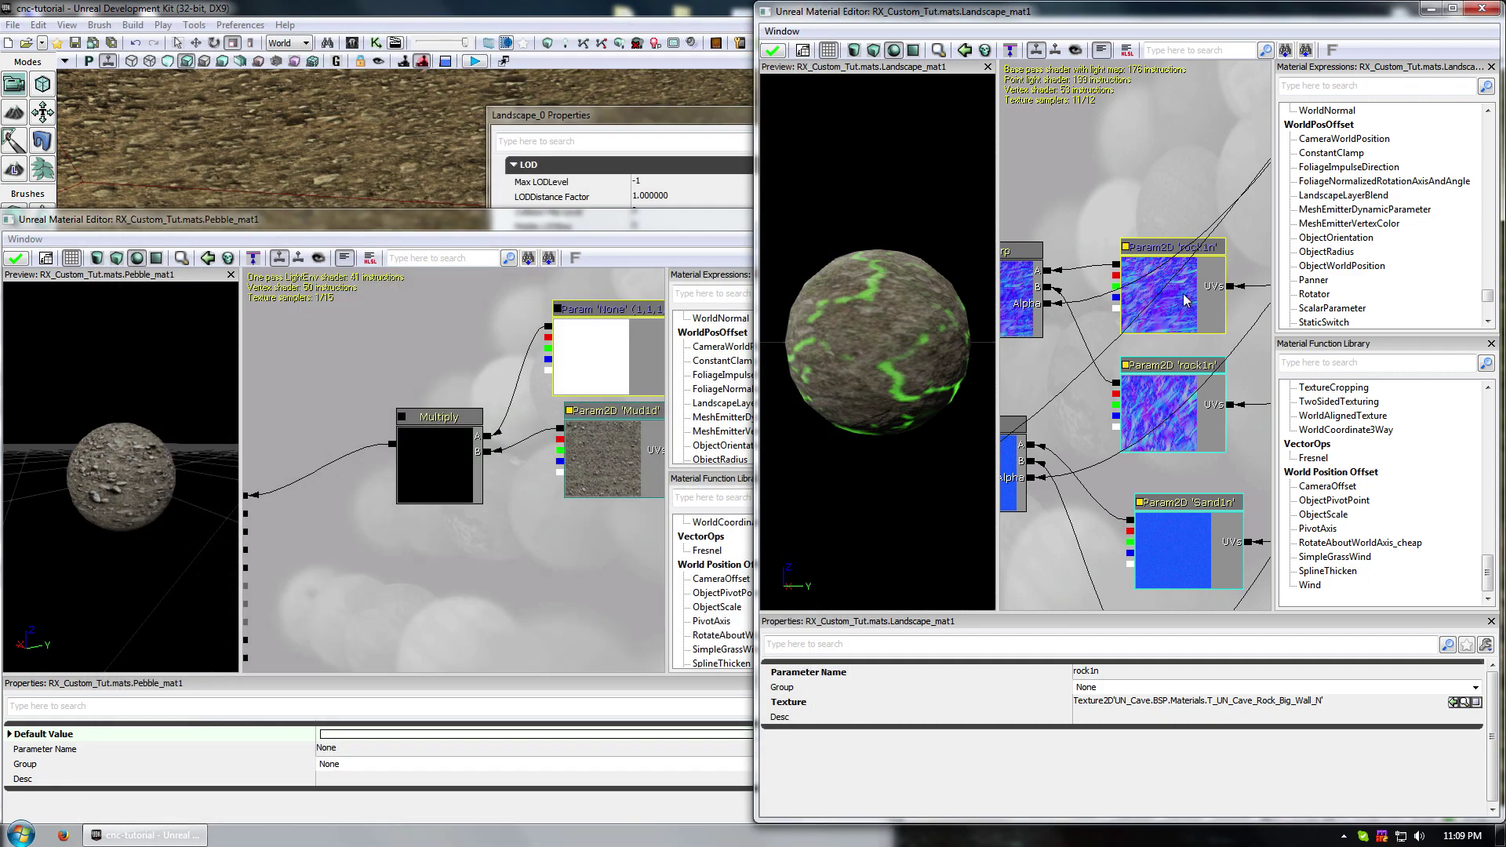
drag(546, 576, 484, 472)
click(521, 498)
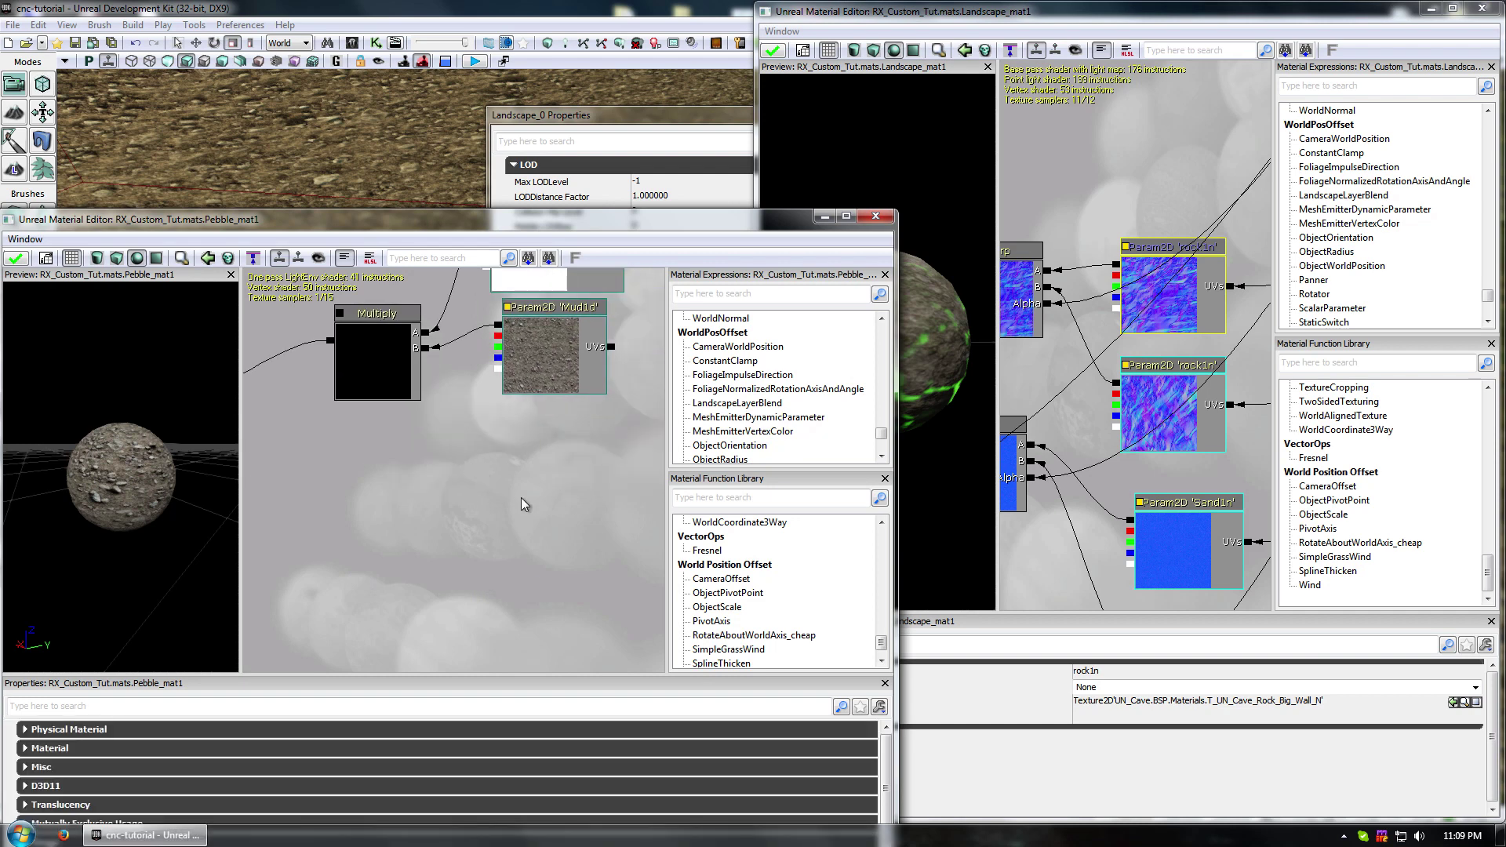
key(ctrl+v)
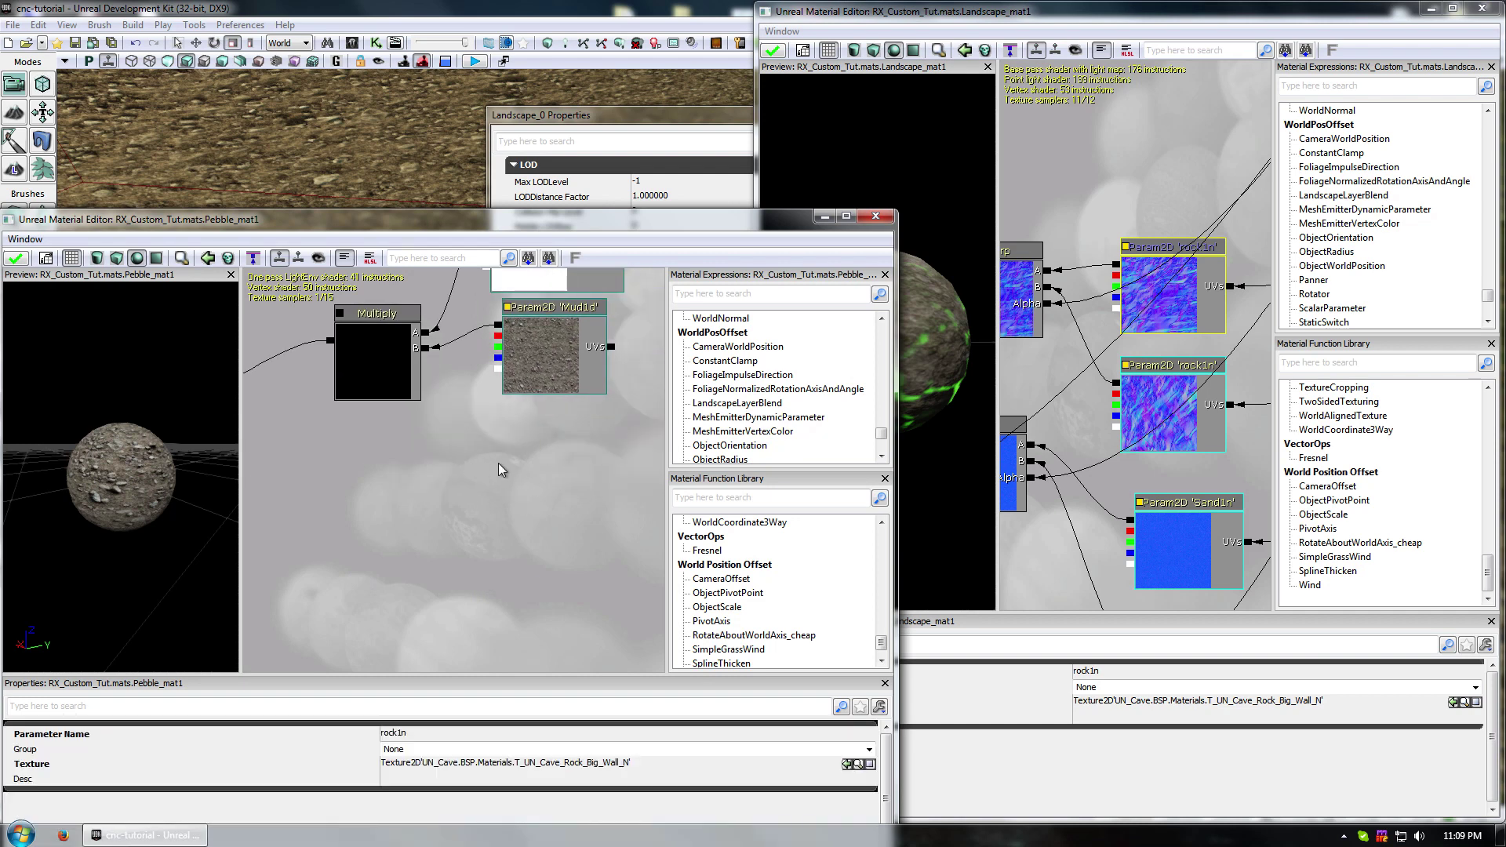
- Connect the Normal input of Pebble_mat1 to the rock1n texture node's main output
scroll(525, 527, down, 6)
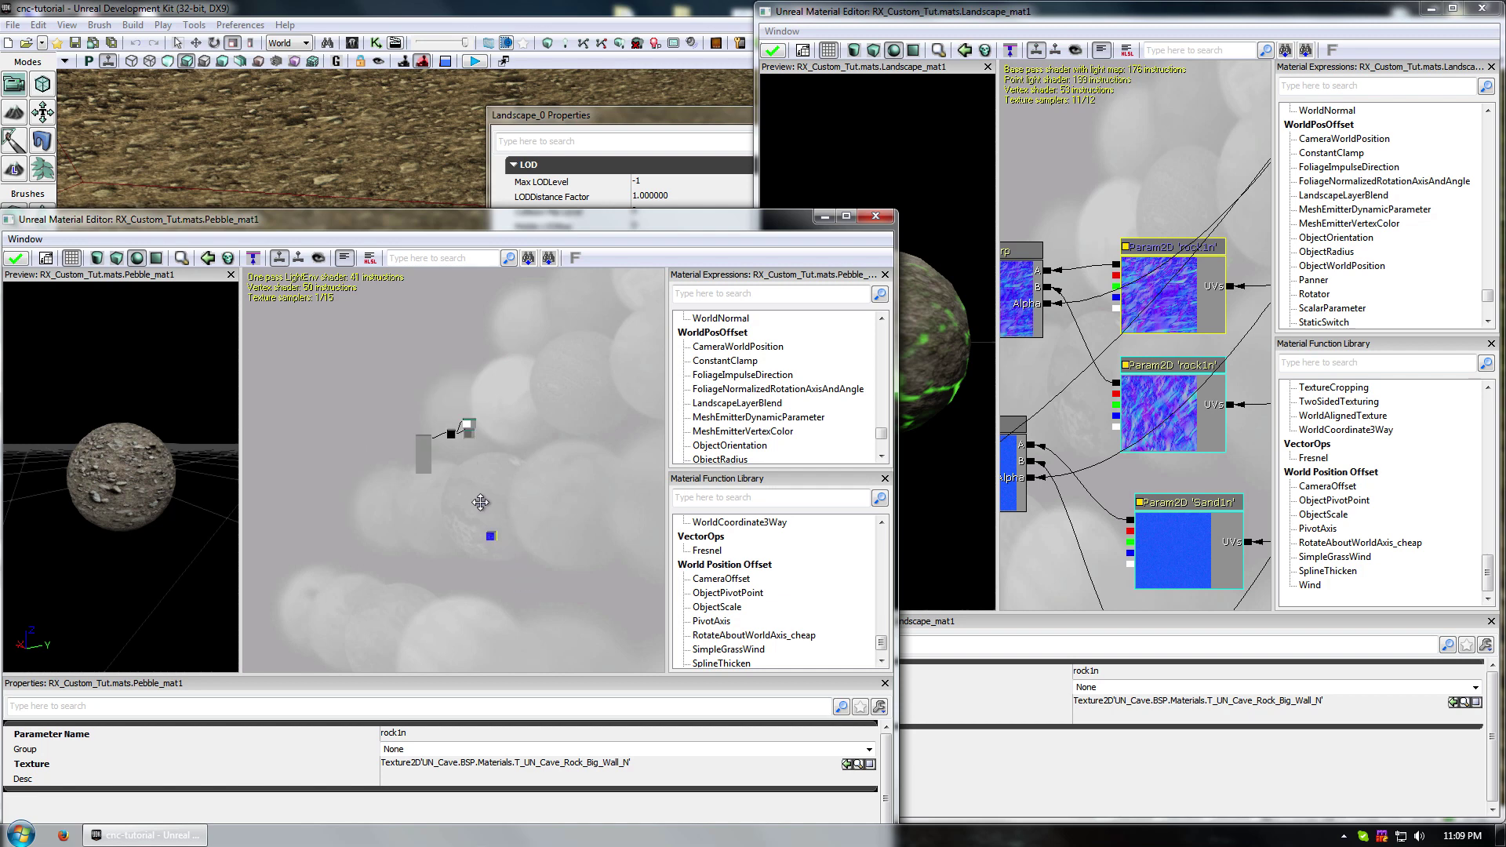
scroll(465, 455, up, 5)
scroll(461, 449, up, 2)
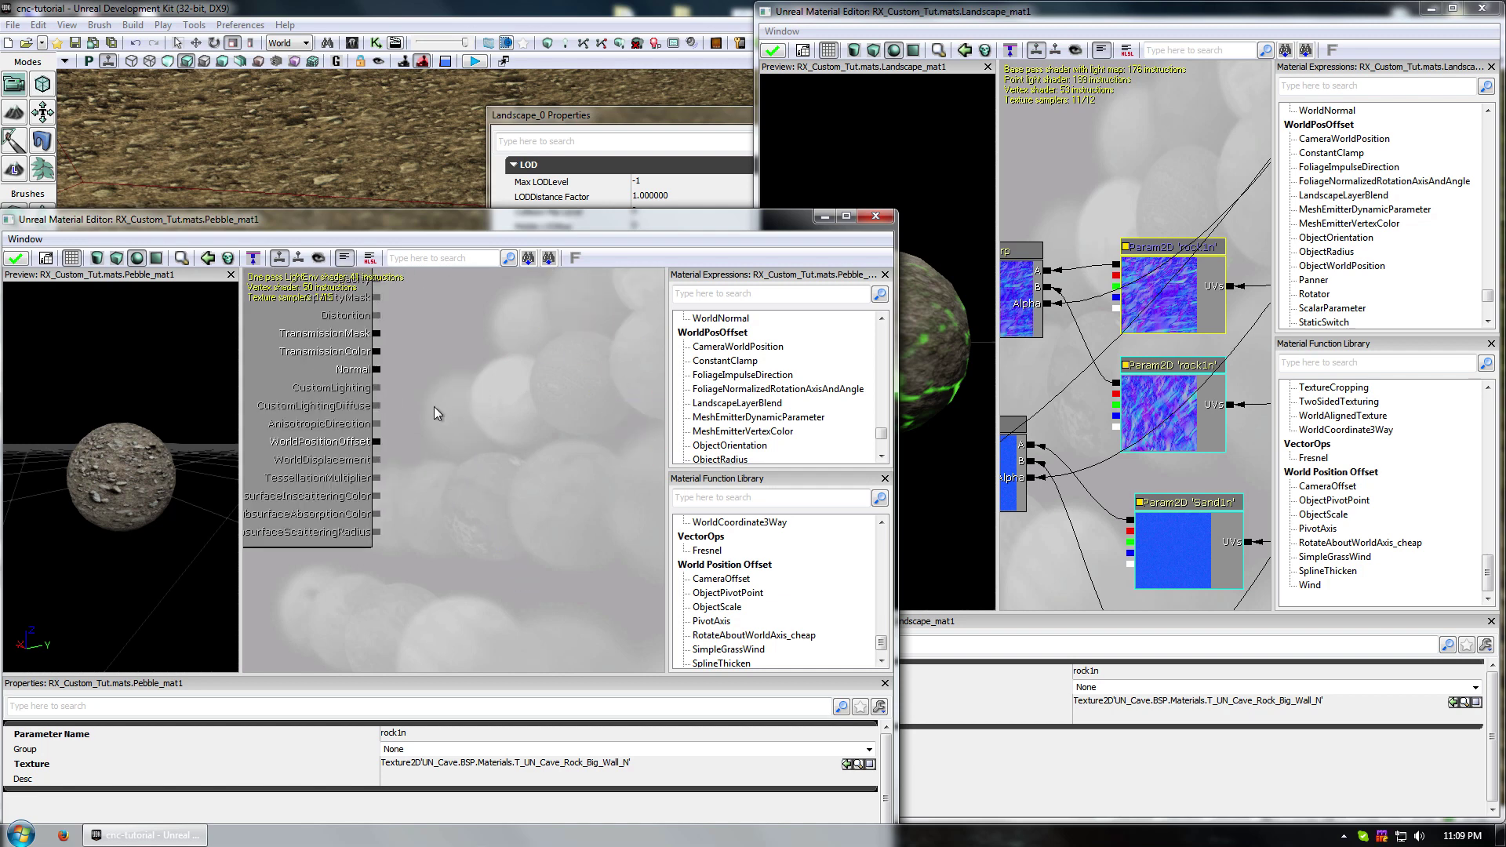
scroll(434, 406, down, 1)
drag(388, 377, 576, 402)
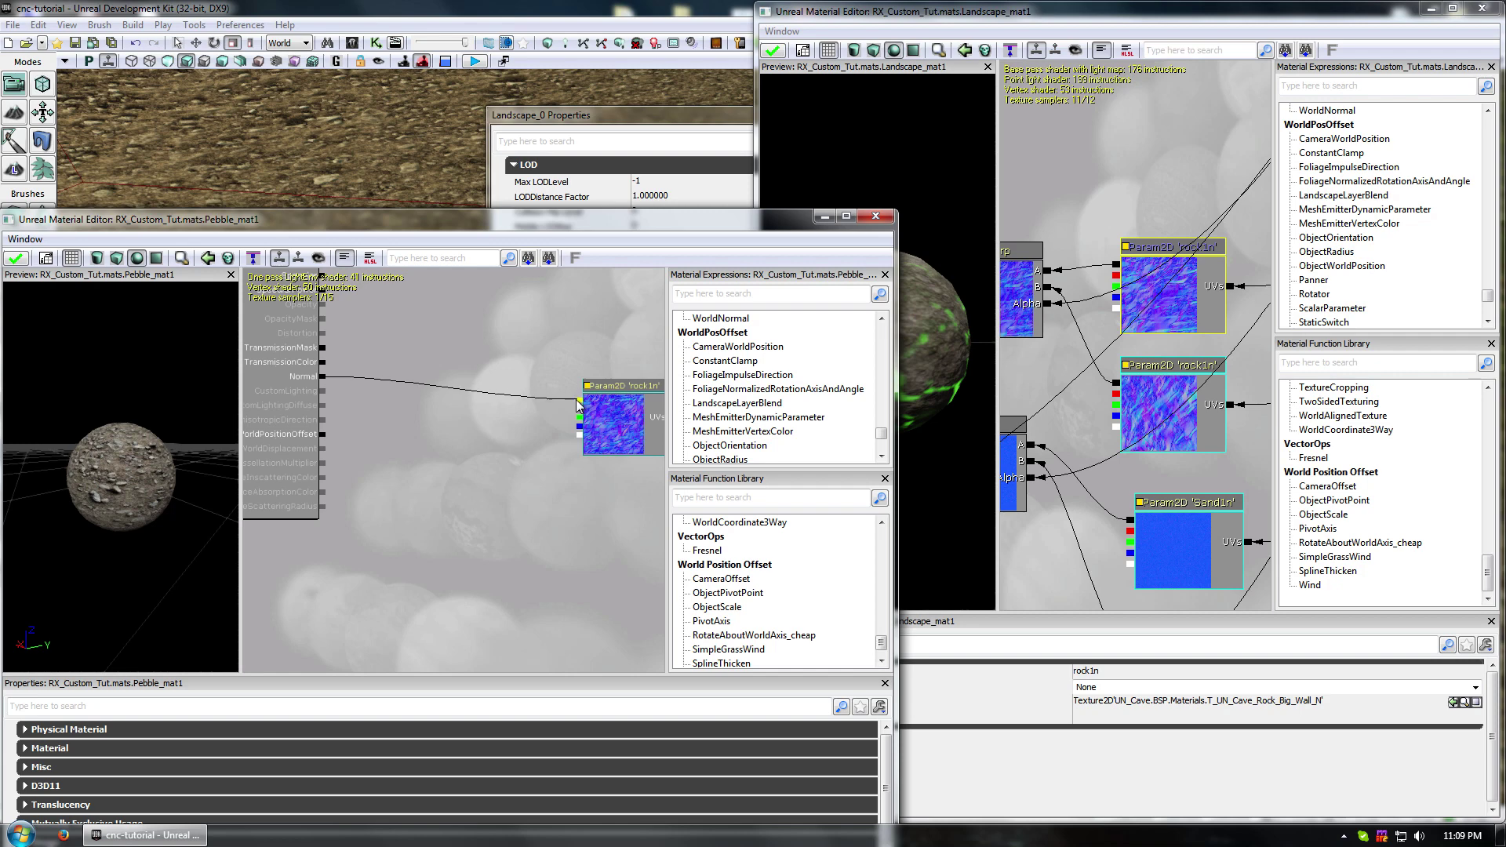
drag(555, 497, 471, 515)
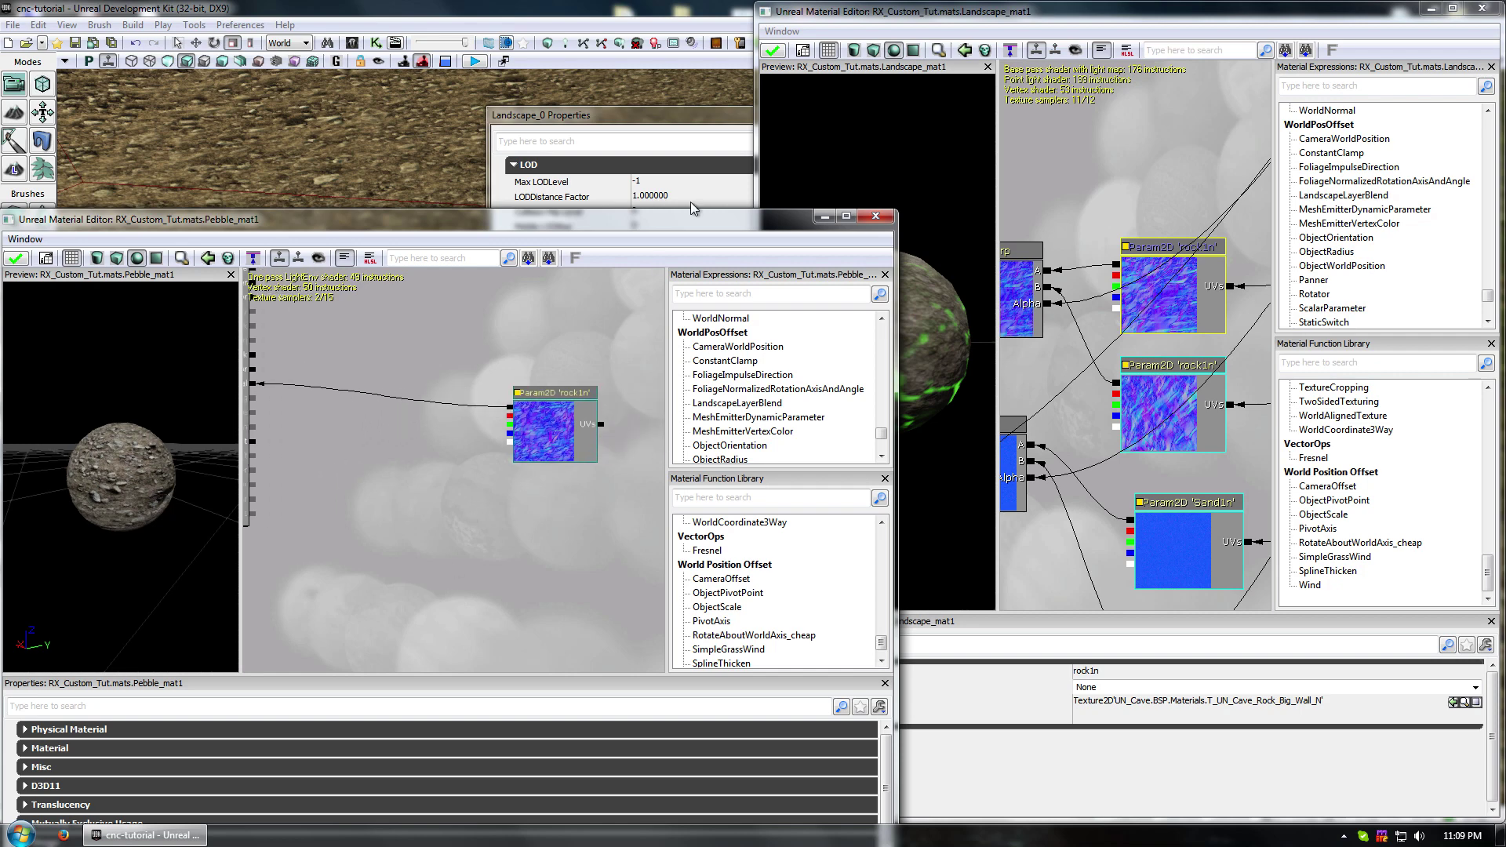
- Minimize the Pebble_mat1 editor, then close the Landscape_0 Properties window and the Landscape_mat1 editor
drag(711, 222, 559, 228)
click(673, 222)
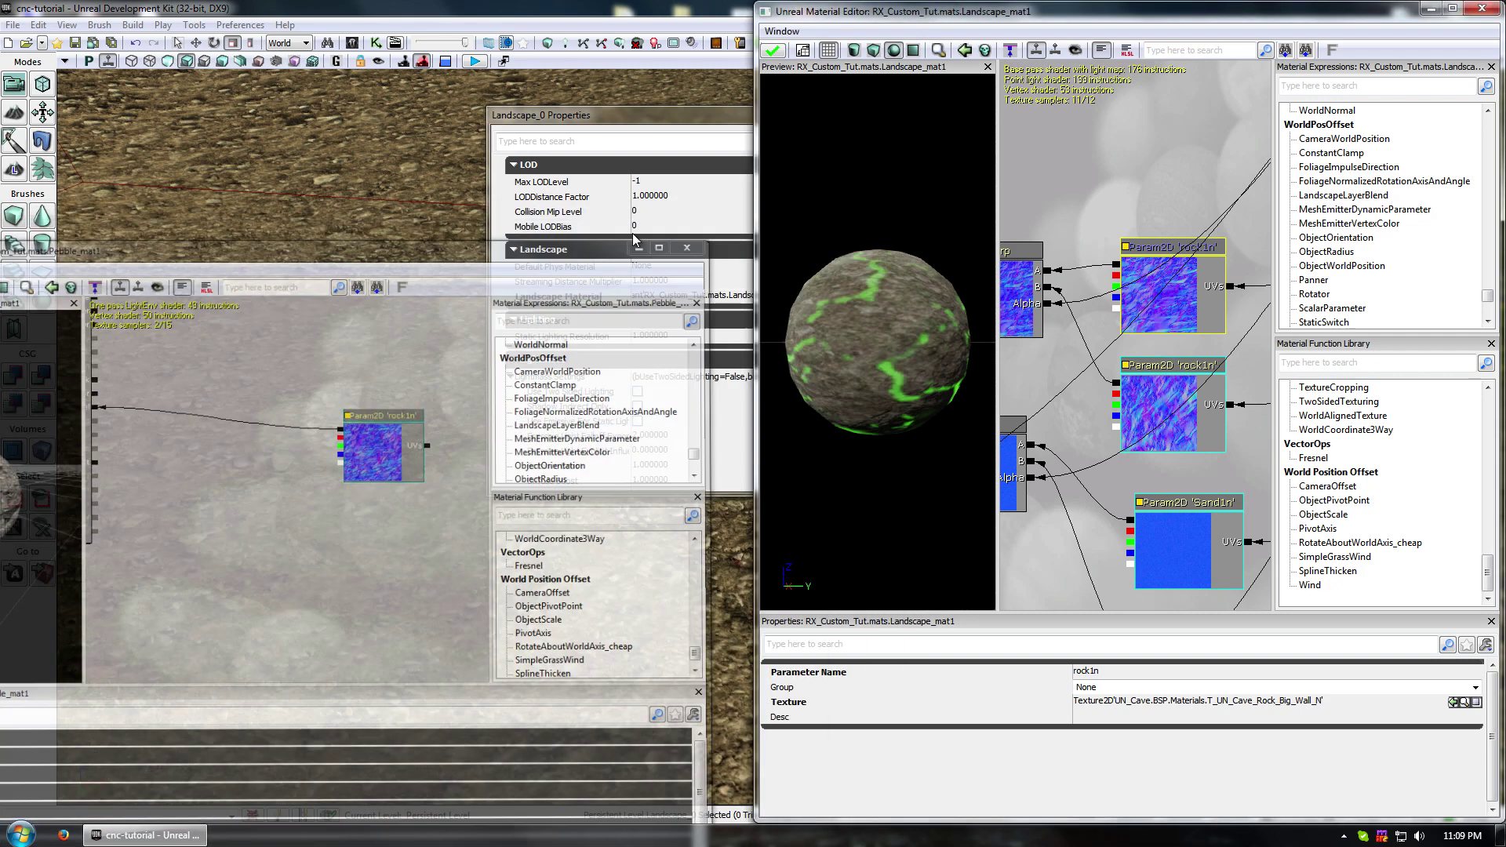
drag(675, 111, 454, 124)
click(591, 119)
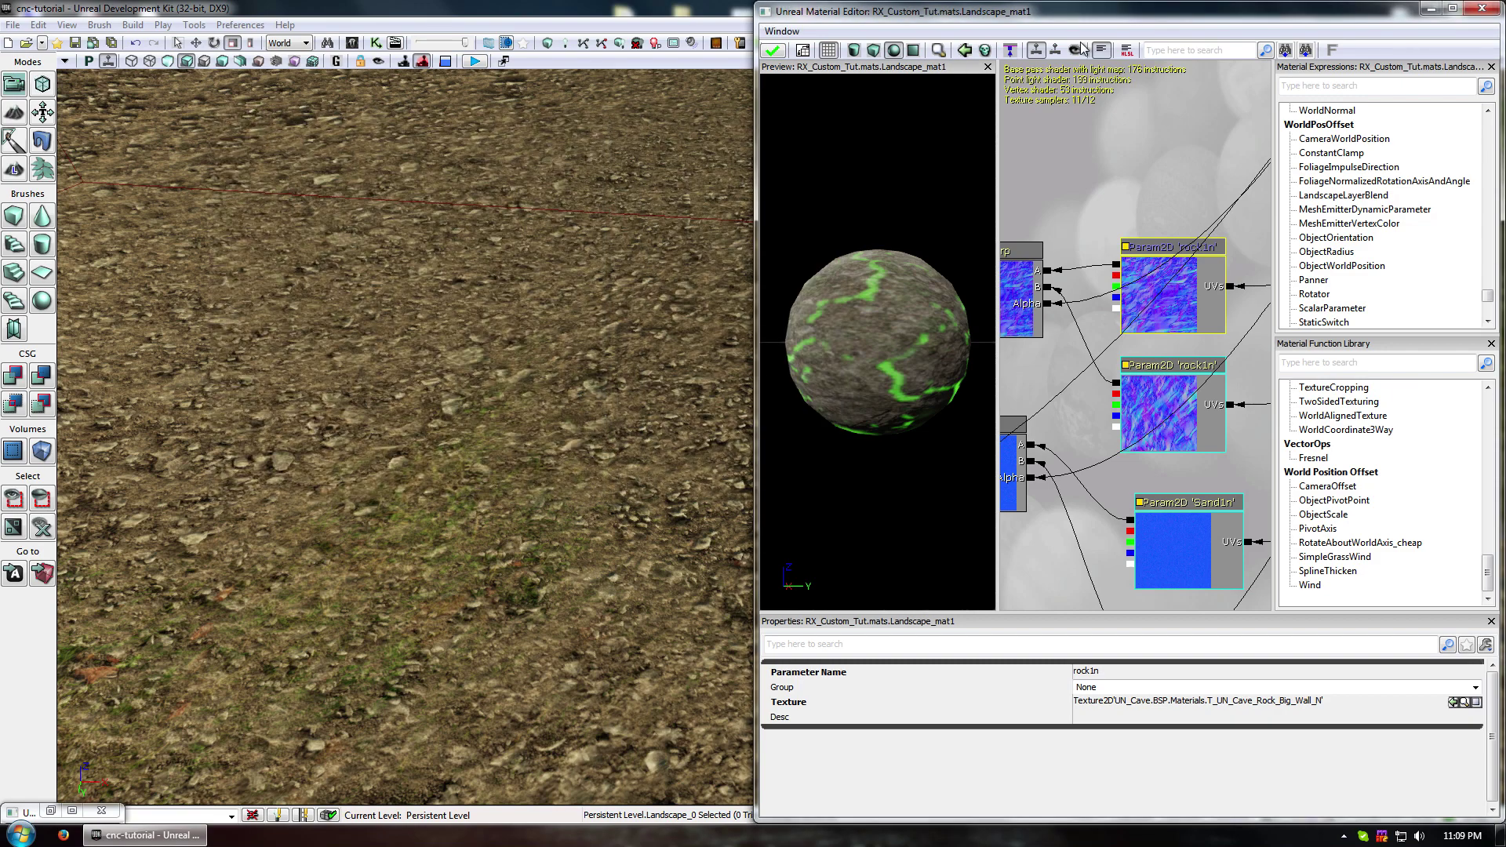
click(1482, 8)
click(804, 449)
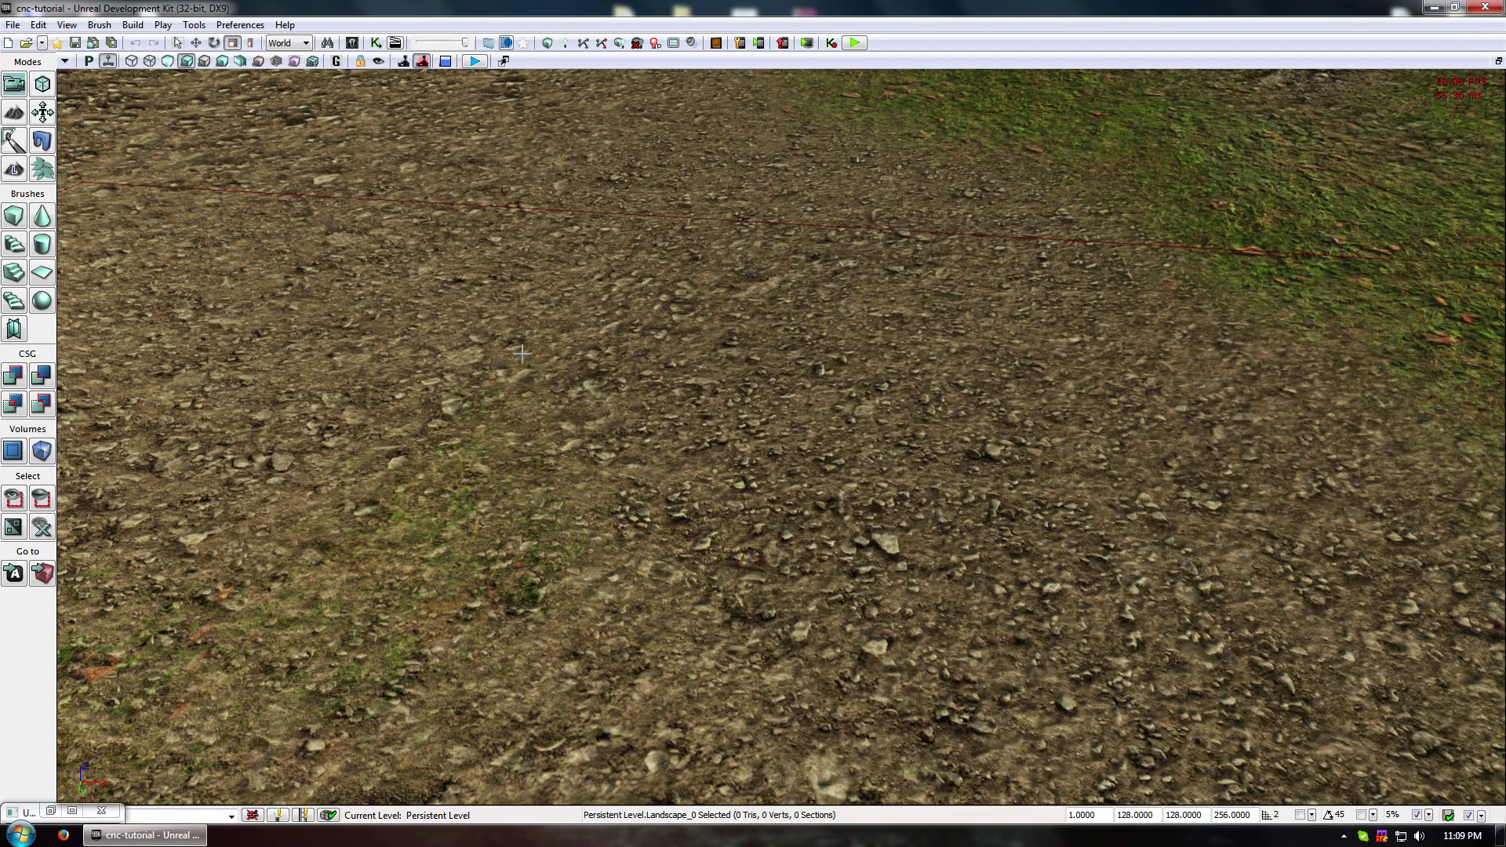
- Restore and close the Pebble_mat1 editor, applying its material changes, and reopen the Content Browser
right_drag(739, 417, 740, 356)
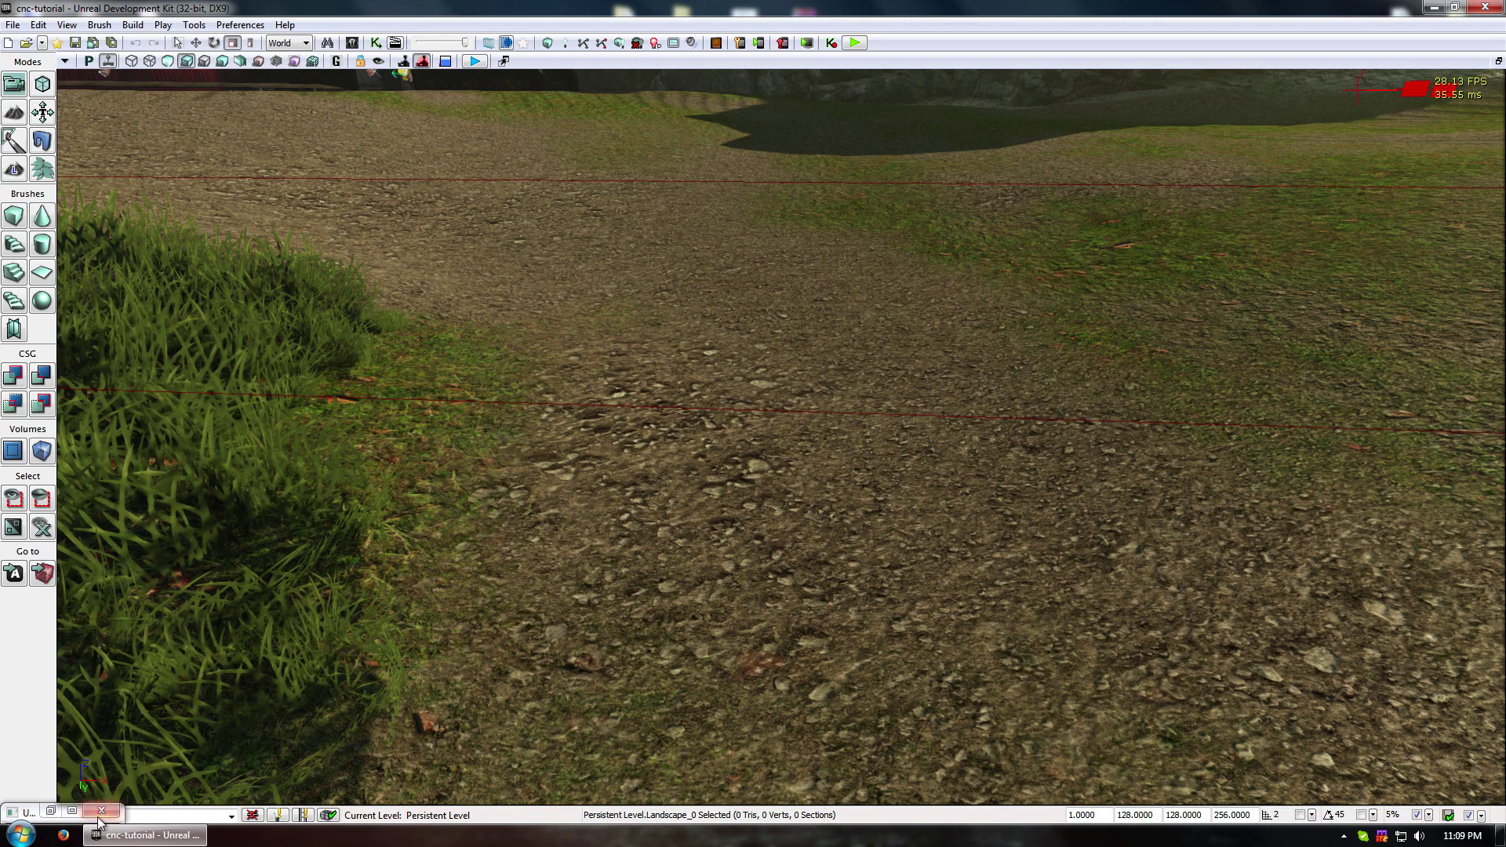
click(50, 811)
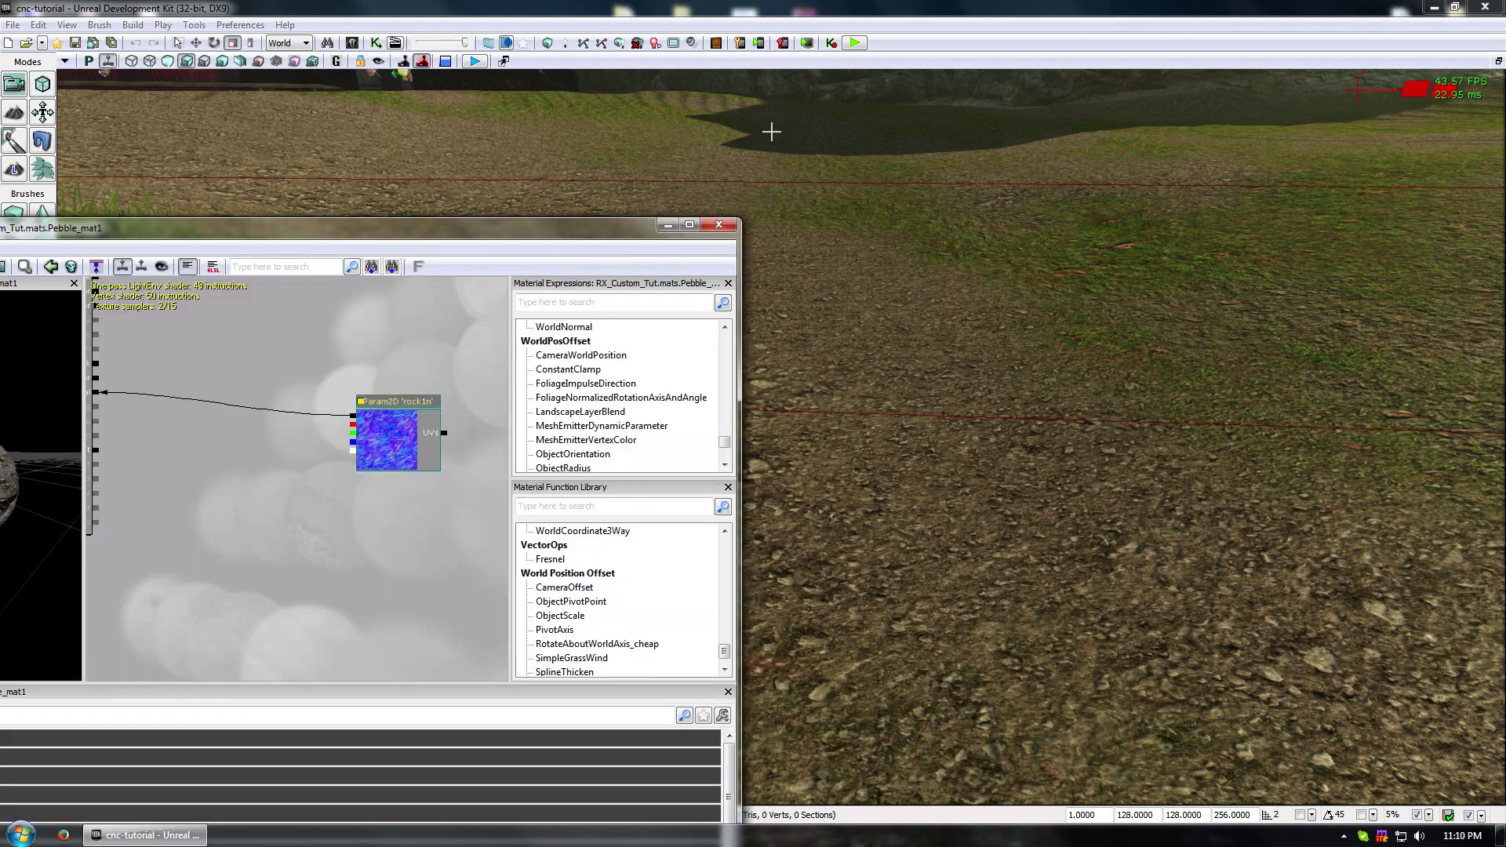
click(718, 225)
click(718, 441)
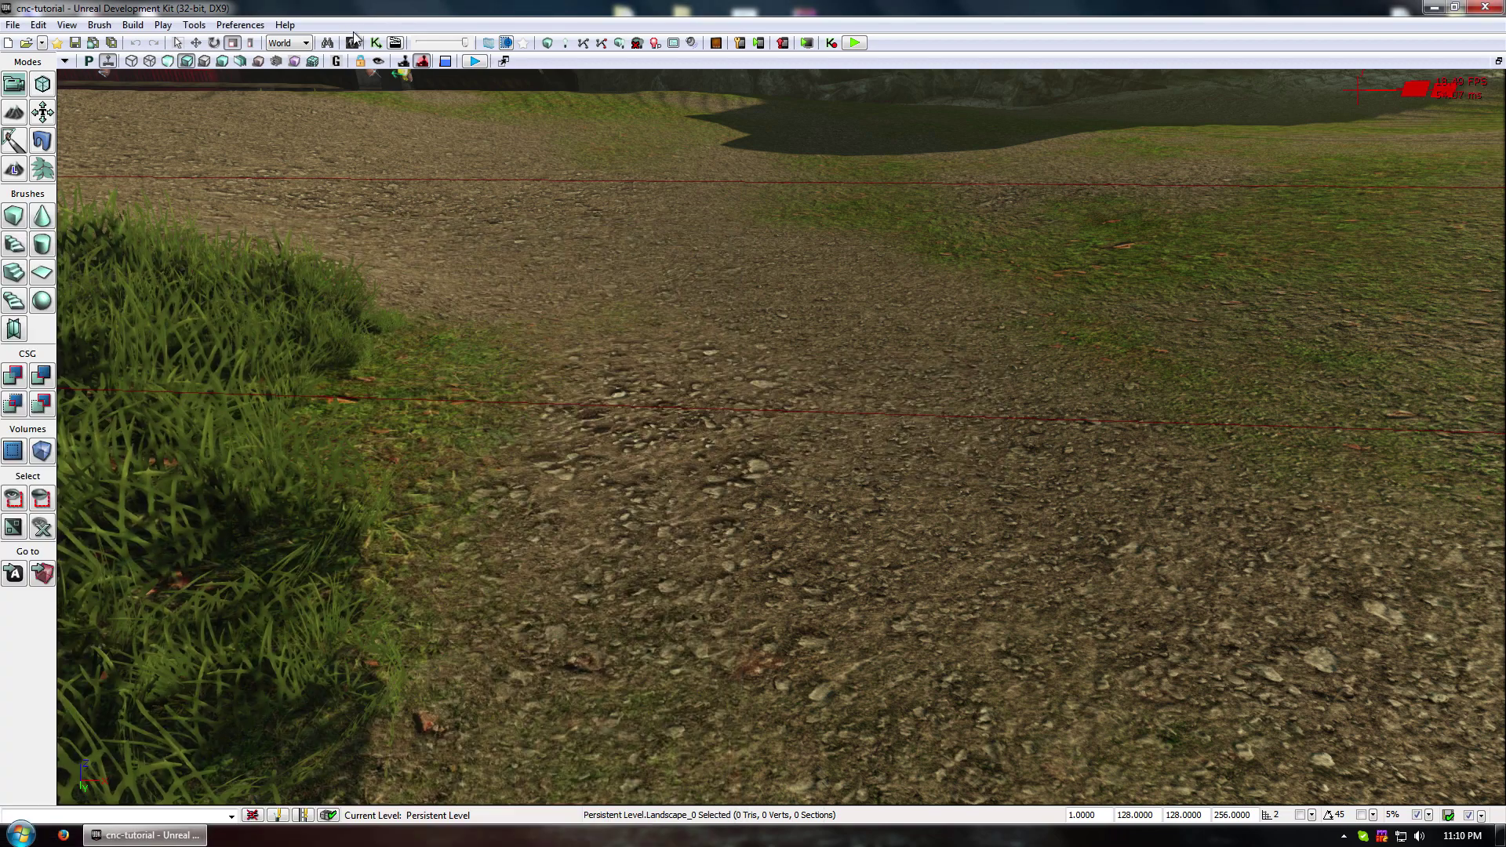
click(352, 43)
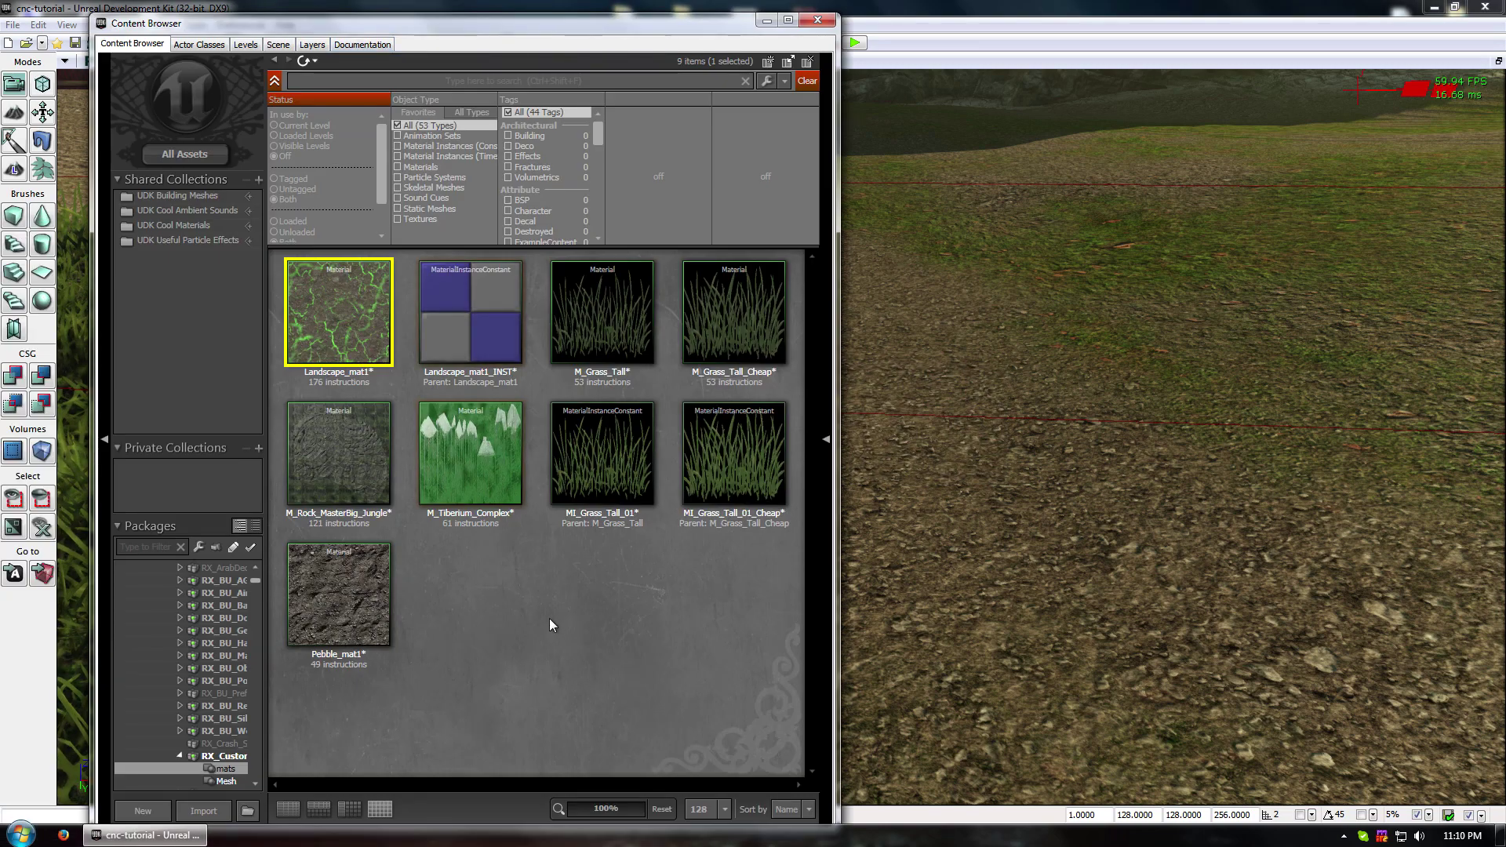
- Open Pebble_mat1 in the Material Editor, examine its preview sphere and texture nodes, and close the editor
click(342, 587)
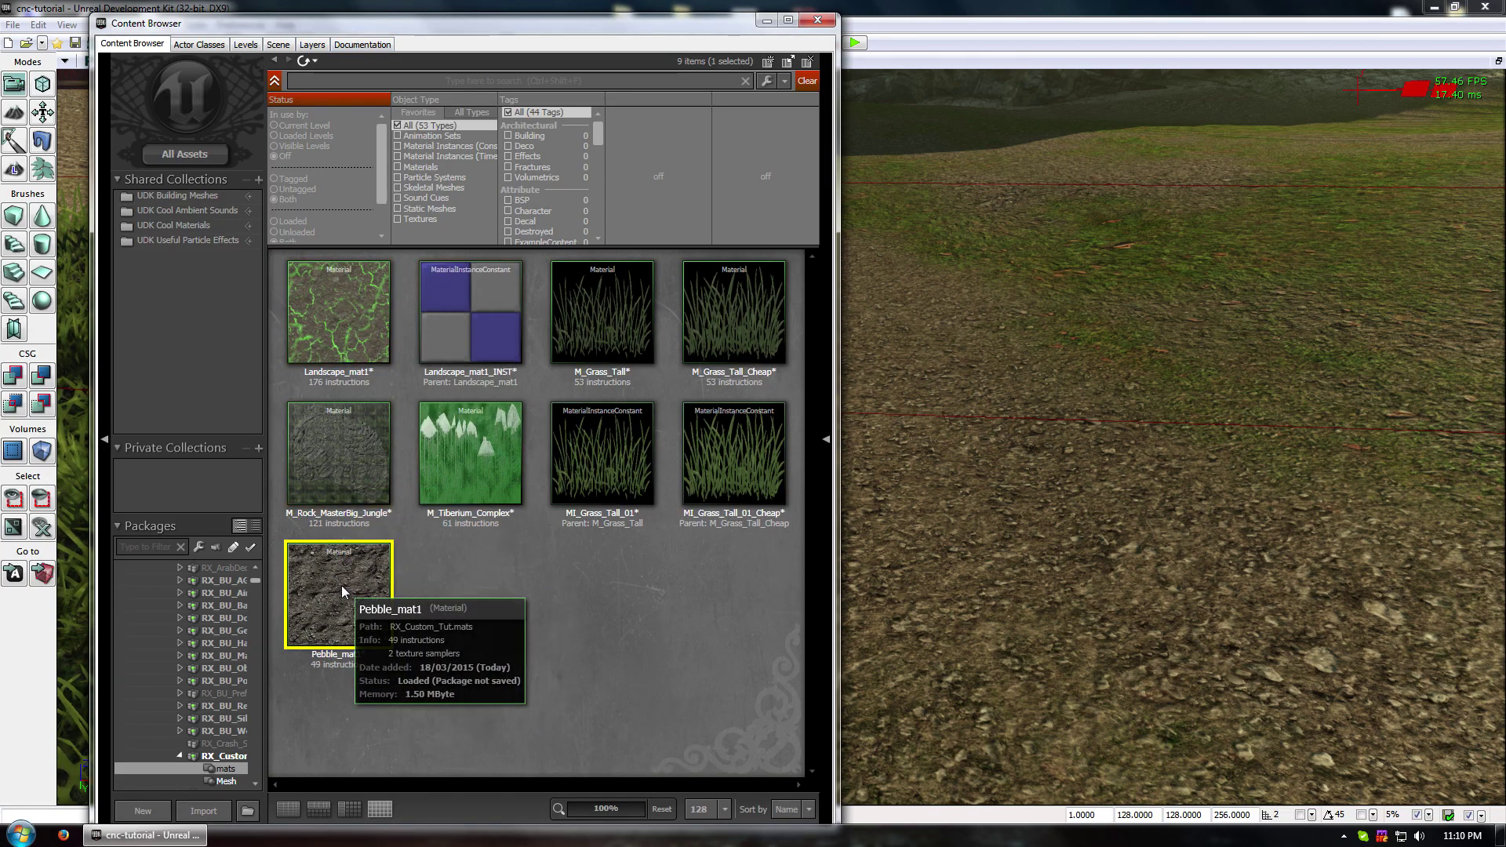
double_click(341, 585)
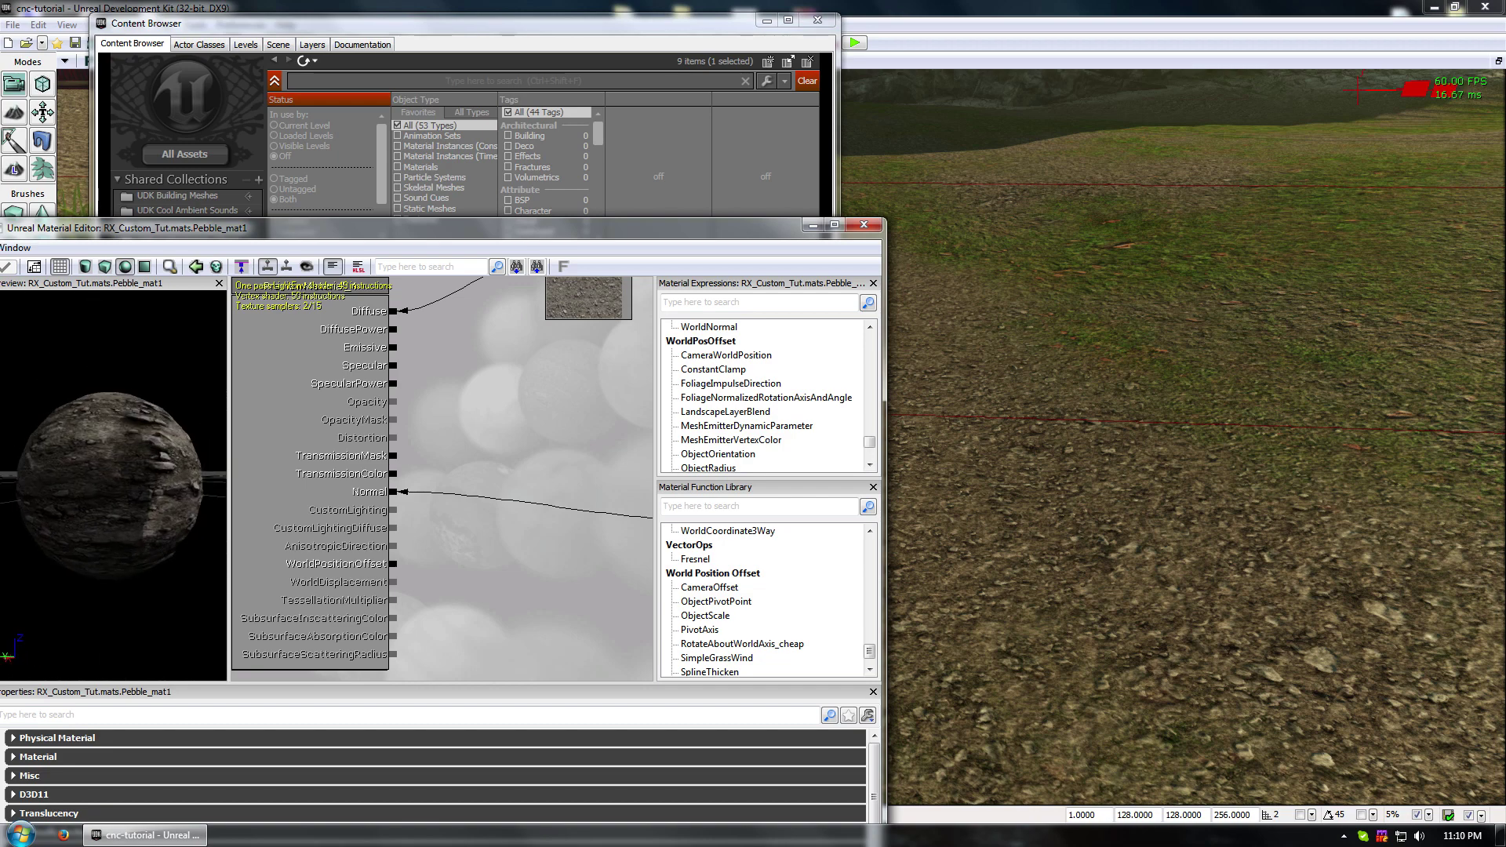
drag(125, 455, 90, 545)
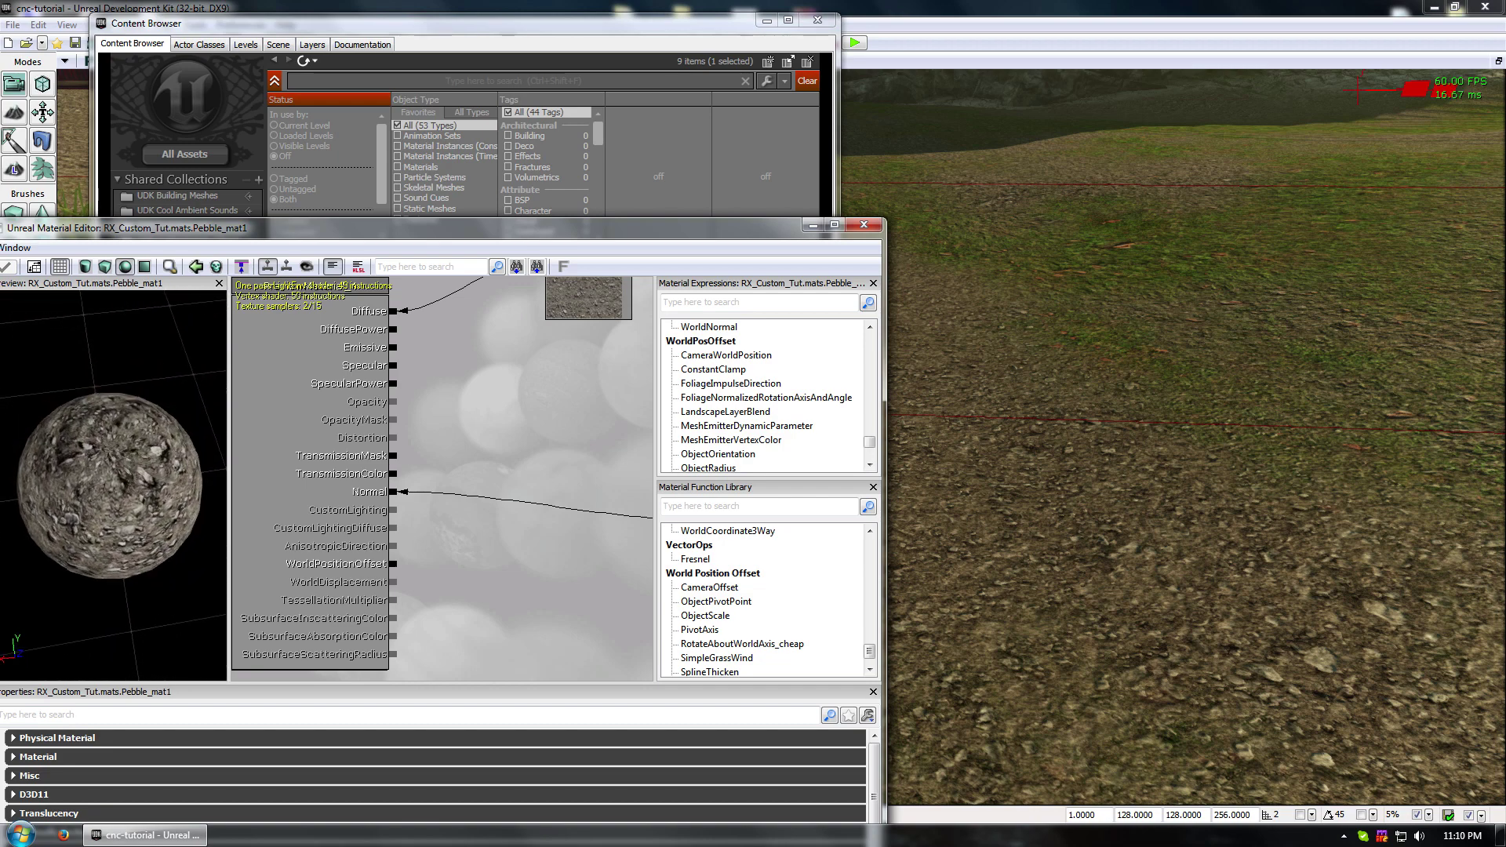
drag(491, 393, 240, 606)
click(518, 345)
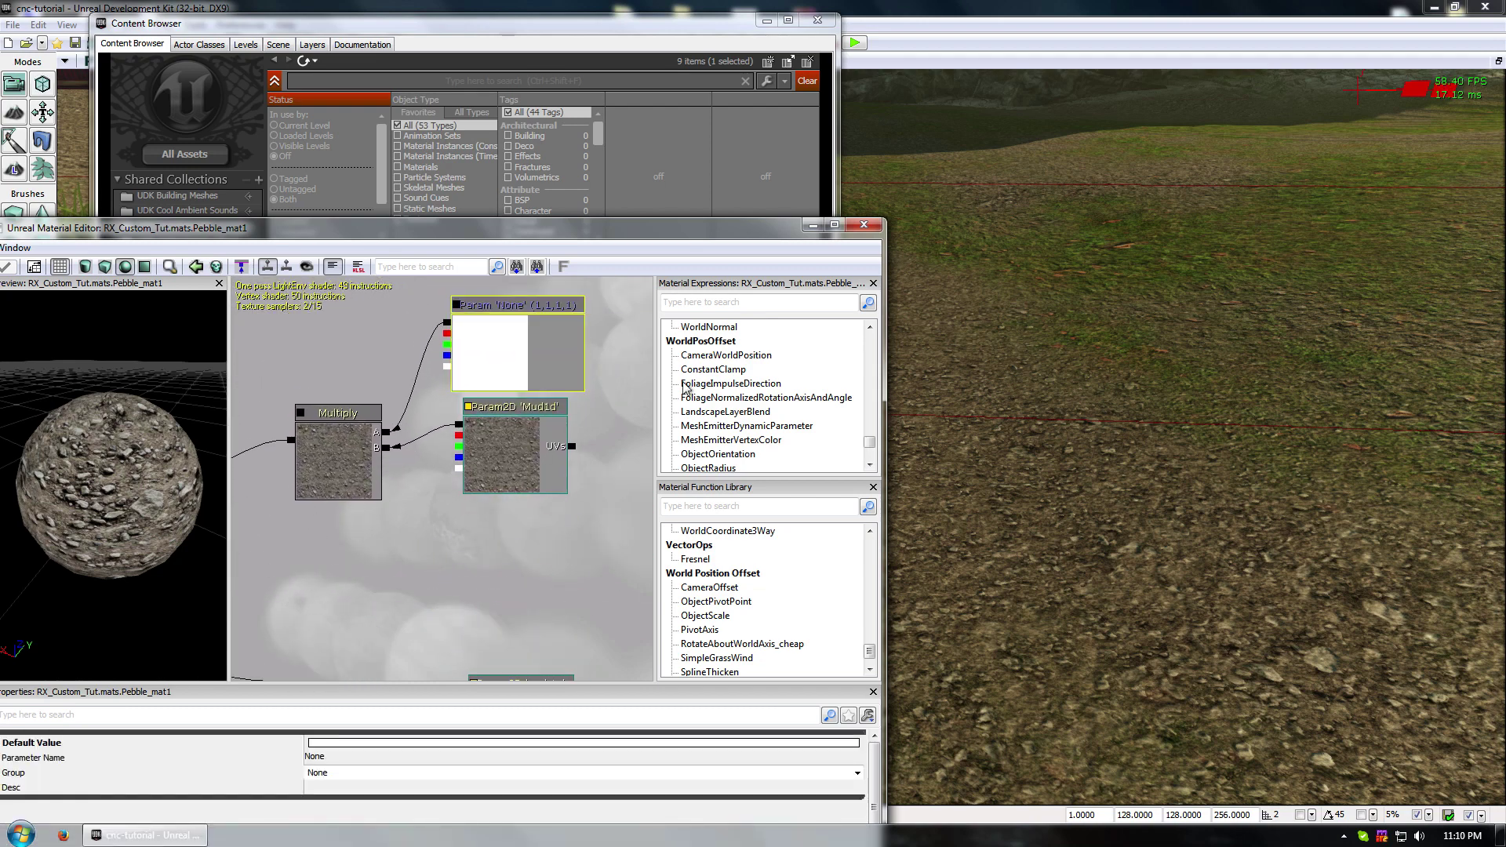
click(863, 225)
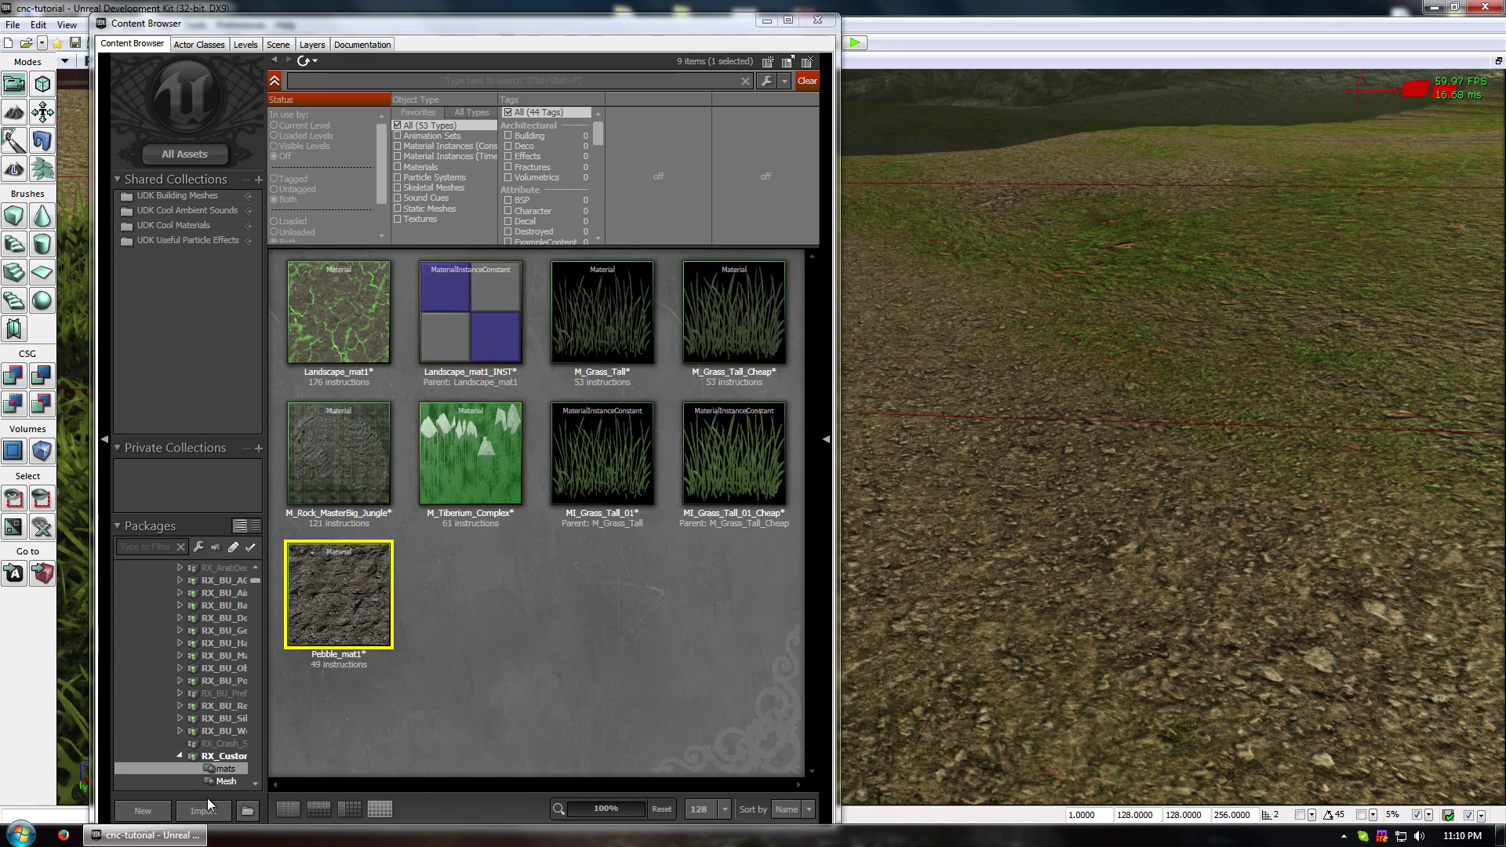
- Open the Pebbles mesh for editing and place the Content Browser, showing the mats group, beside the mesh editor
click(226, 781)
click(322, 337)
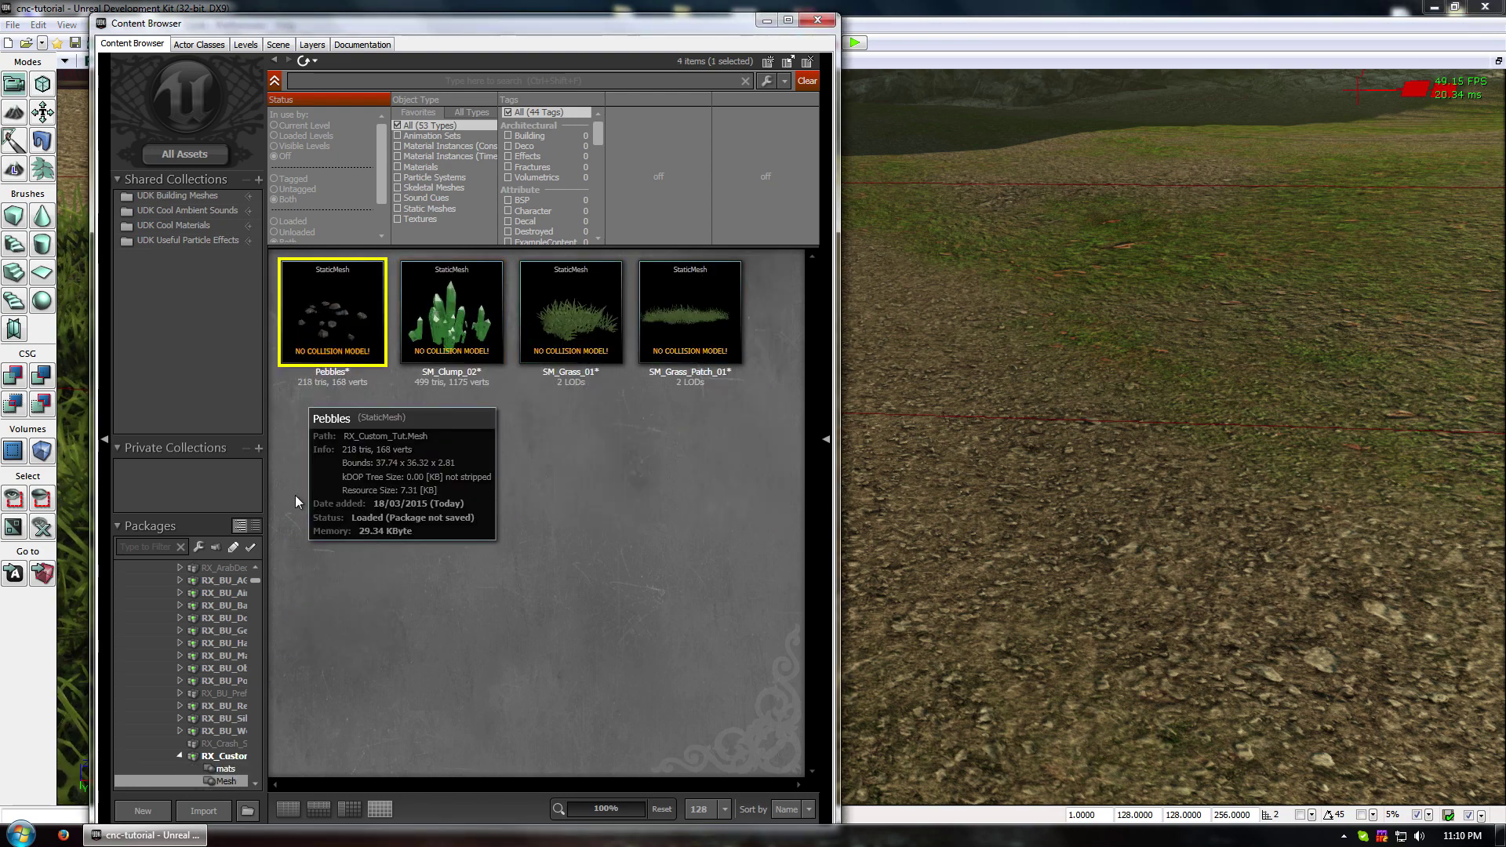
double_click(331, 317)
click(225, 769)
drag(534, 25, 1170, 56)
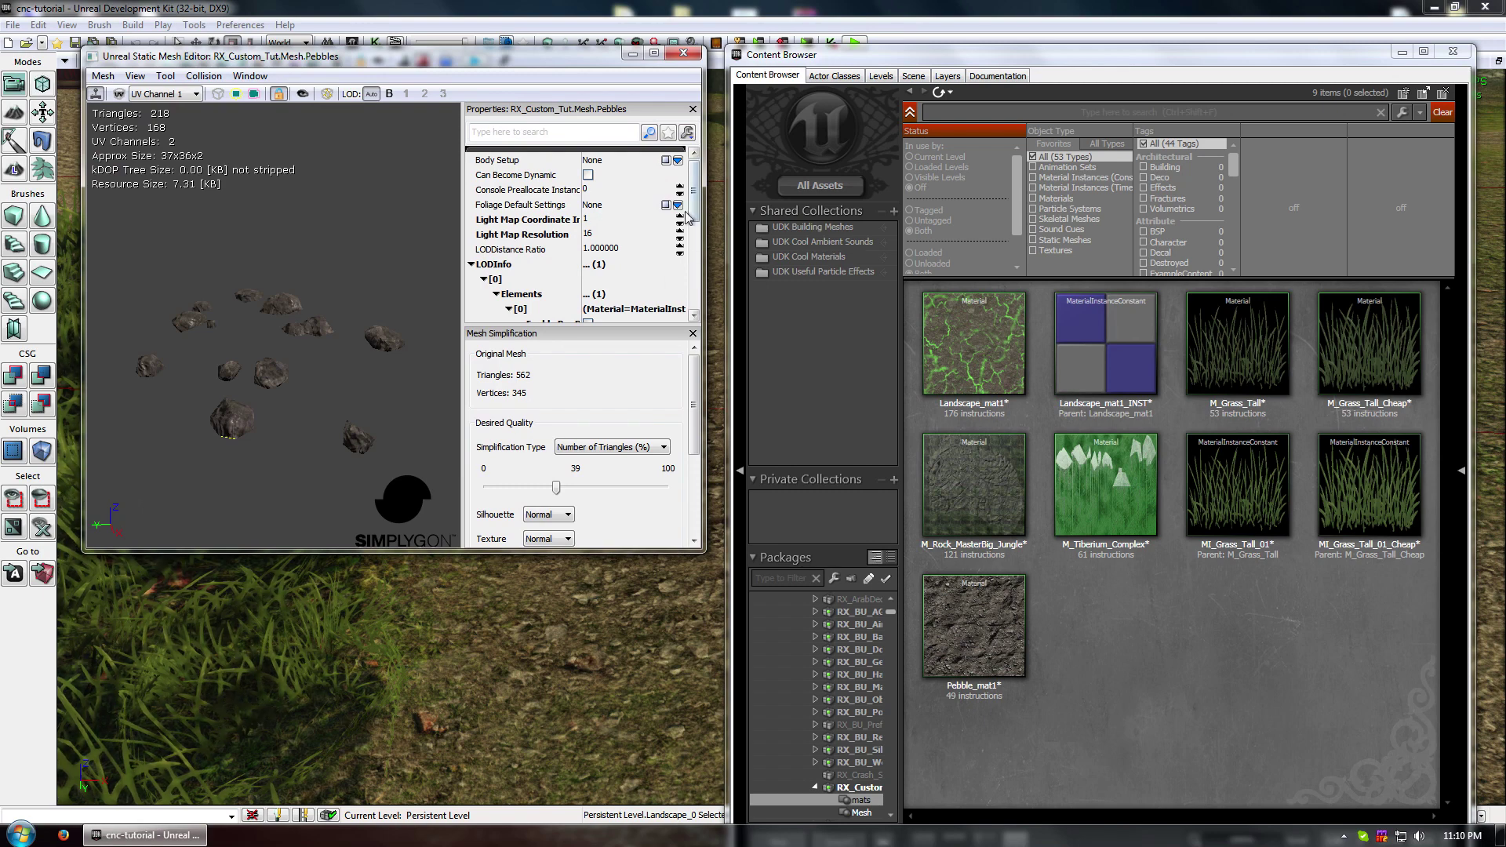
- Create a constant material instance of Pebble_mat1 named Pebble_mat1_INST in RX_Custom_Tut's mats group and close its editor
scroll(687, 217, down, 3)
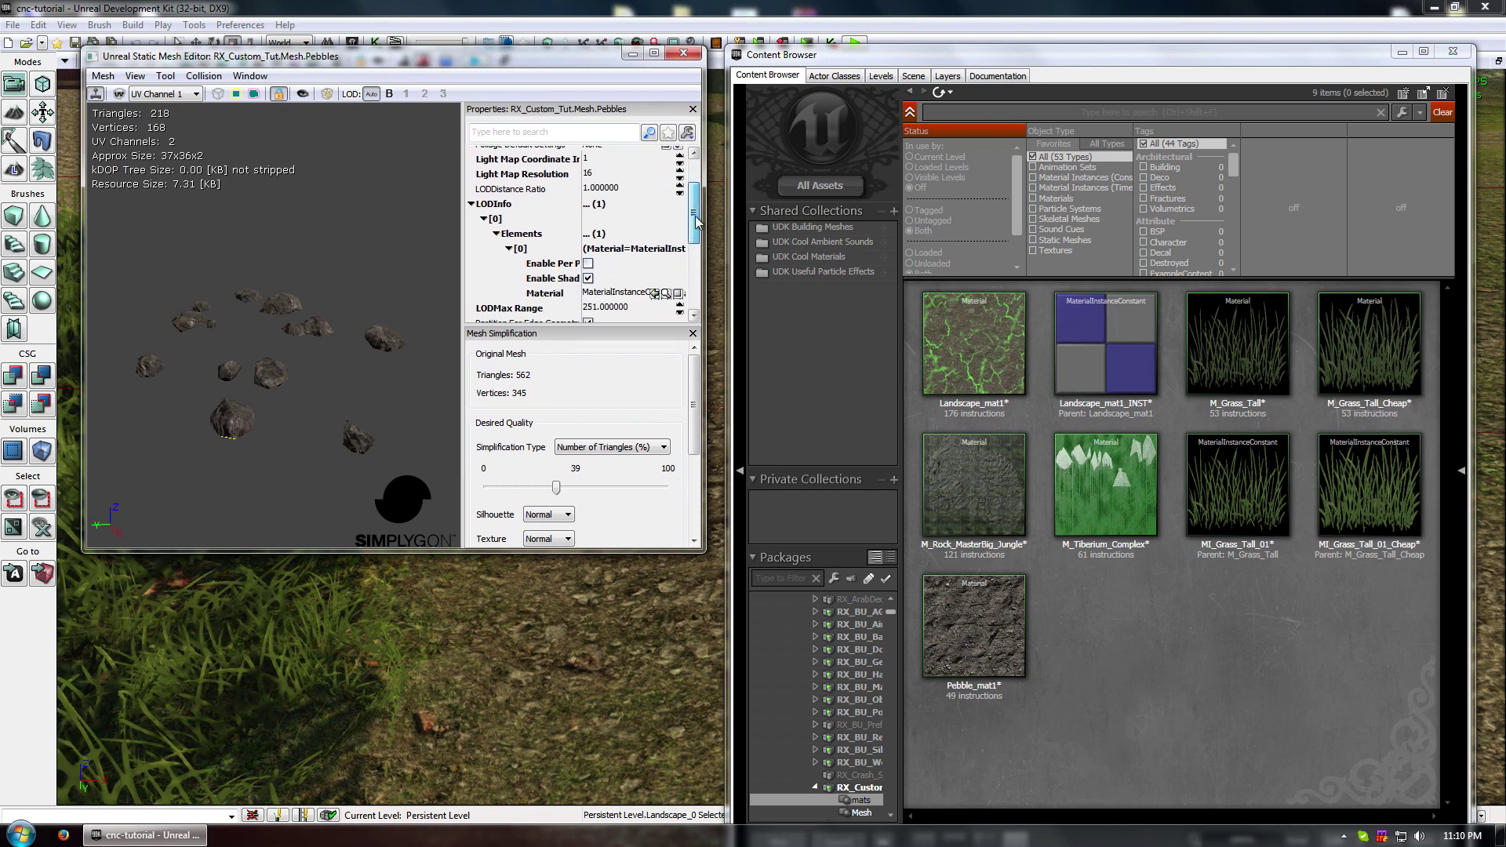
click(970, 622)
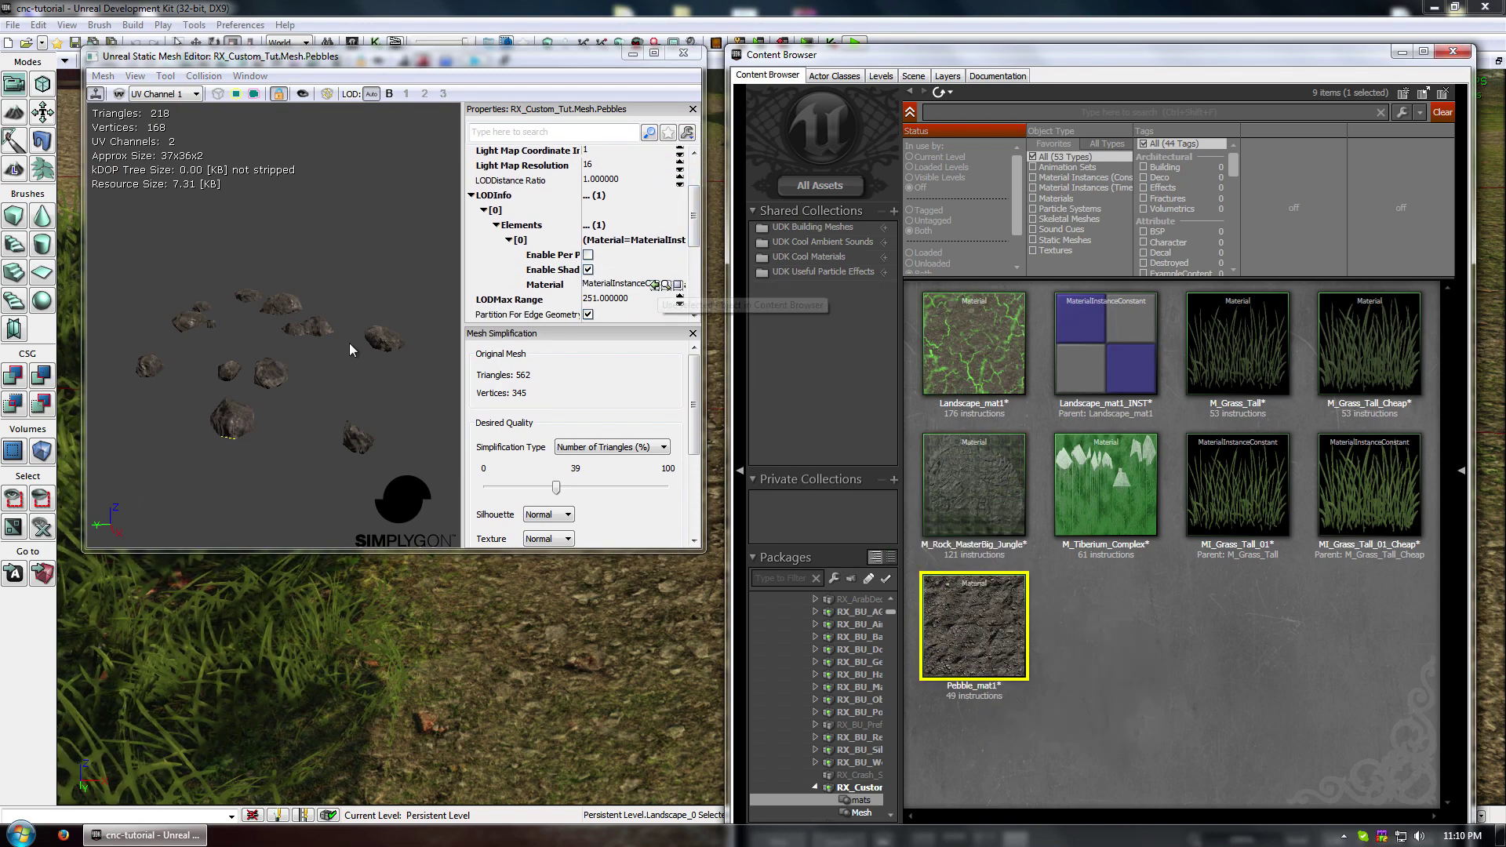
right_click(977, 633)
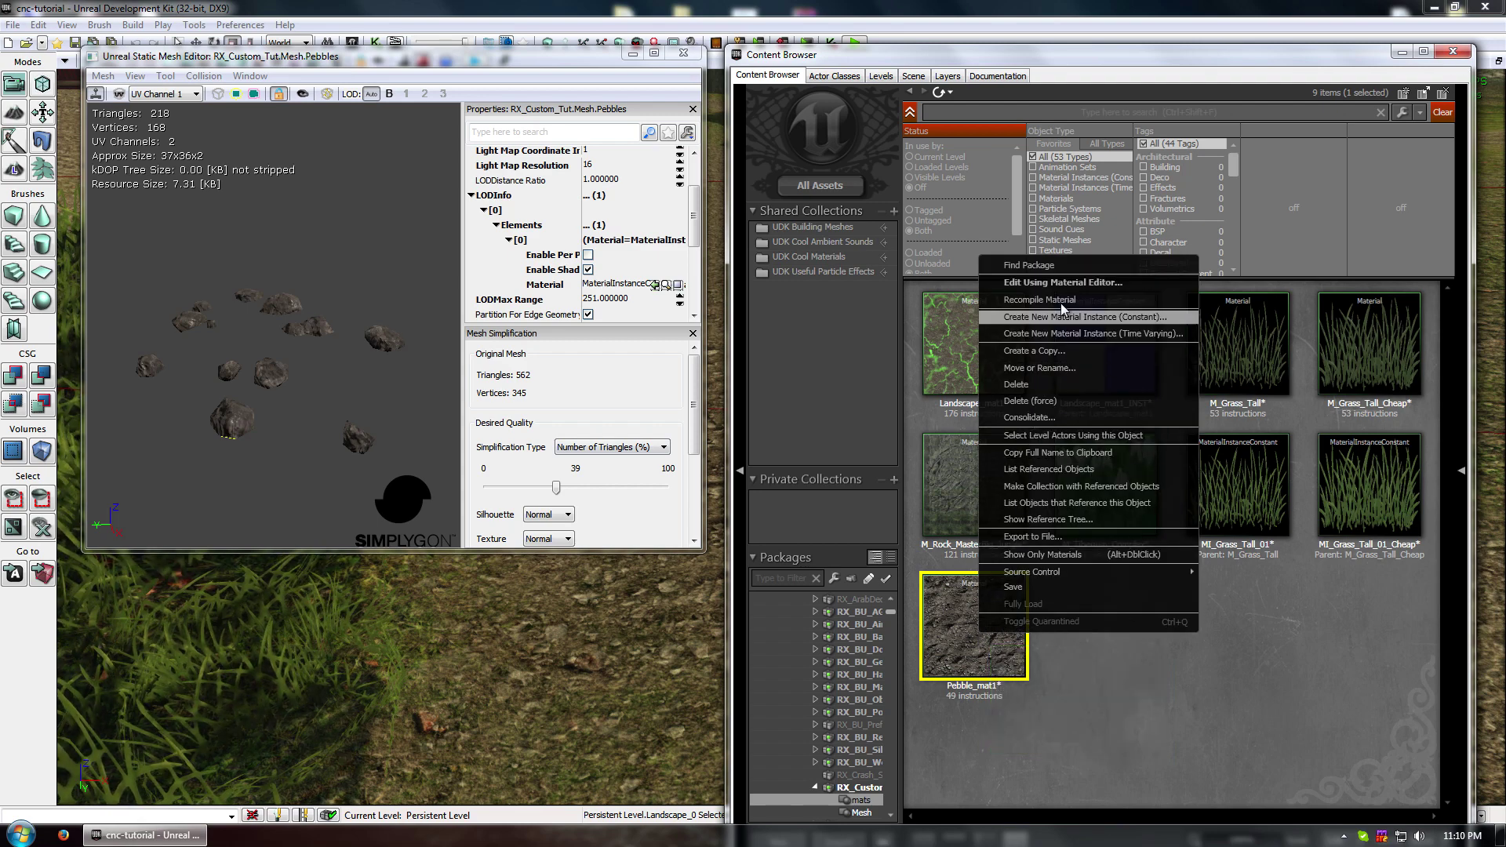
click(1036, 642)
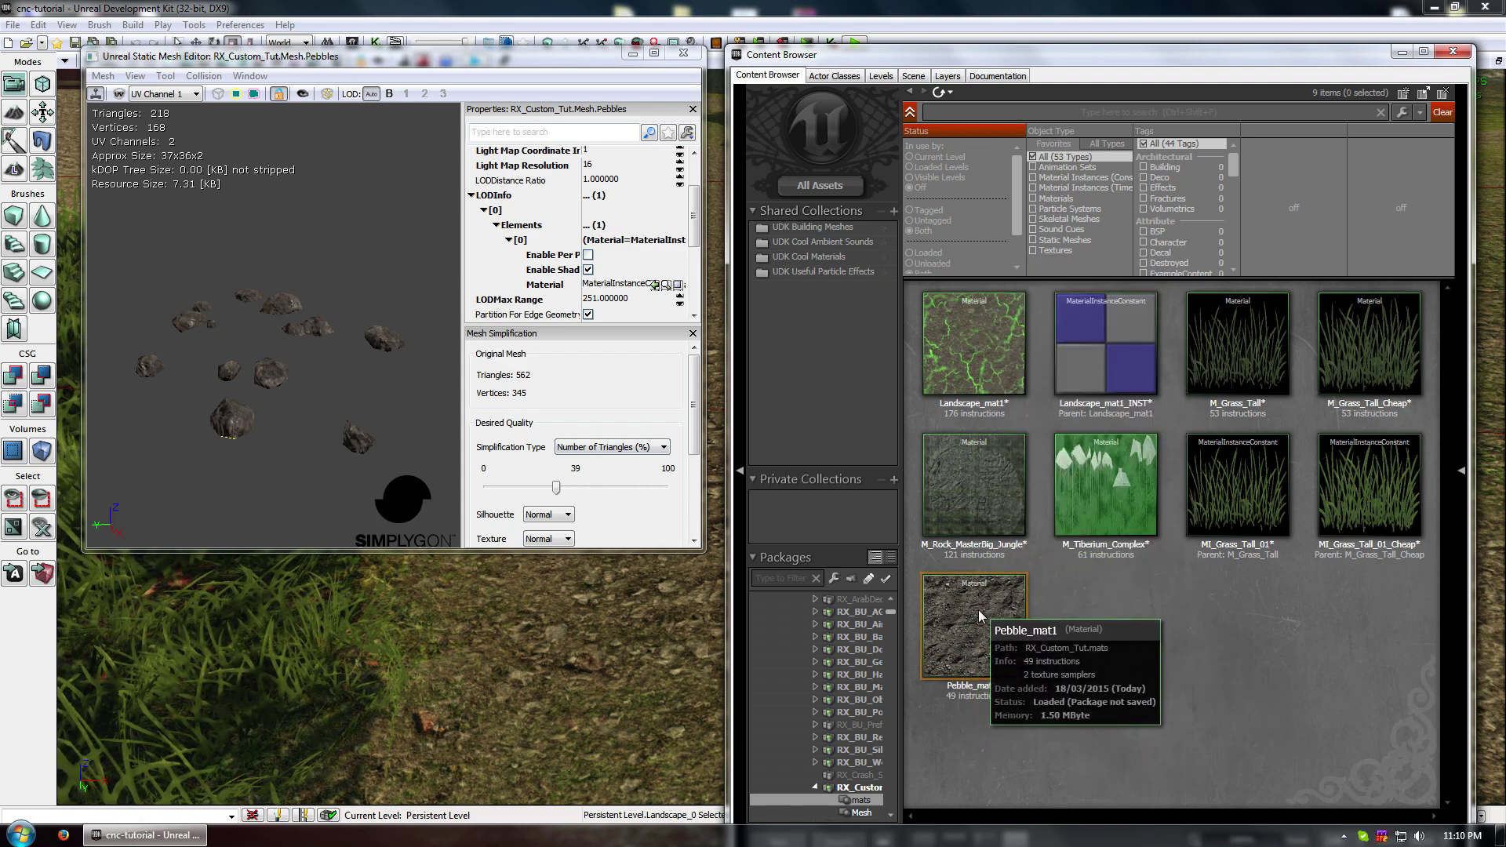
right_click(977, 615)
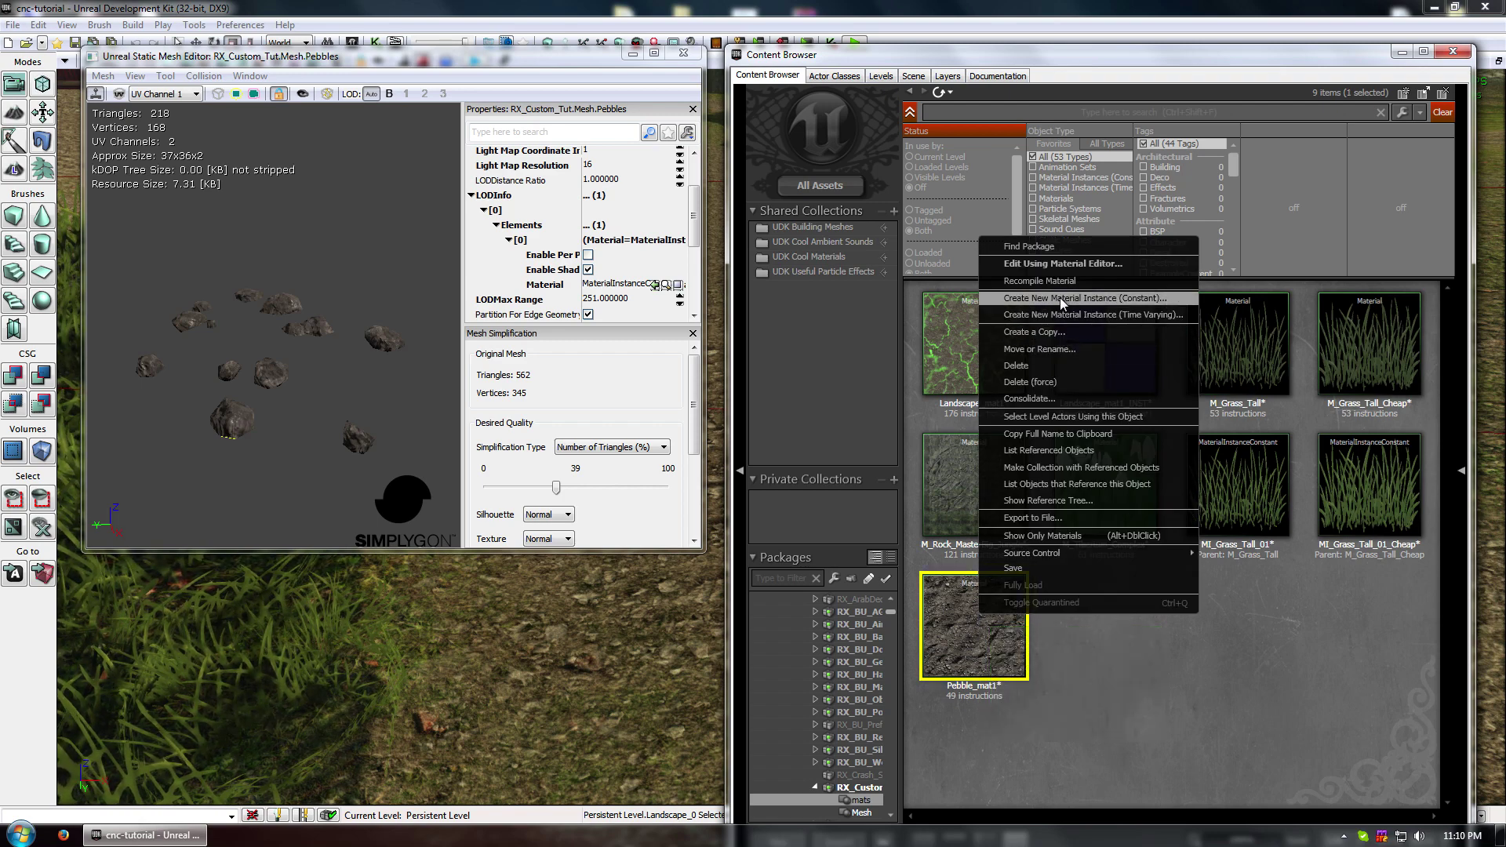
click(1097, 299)
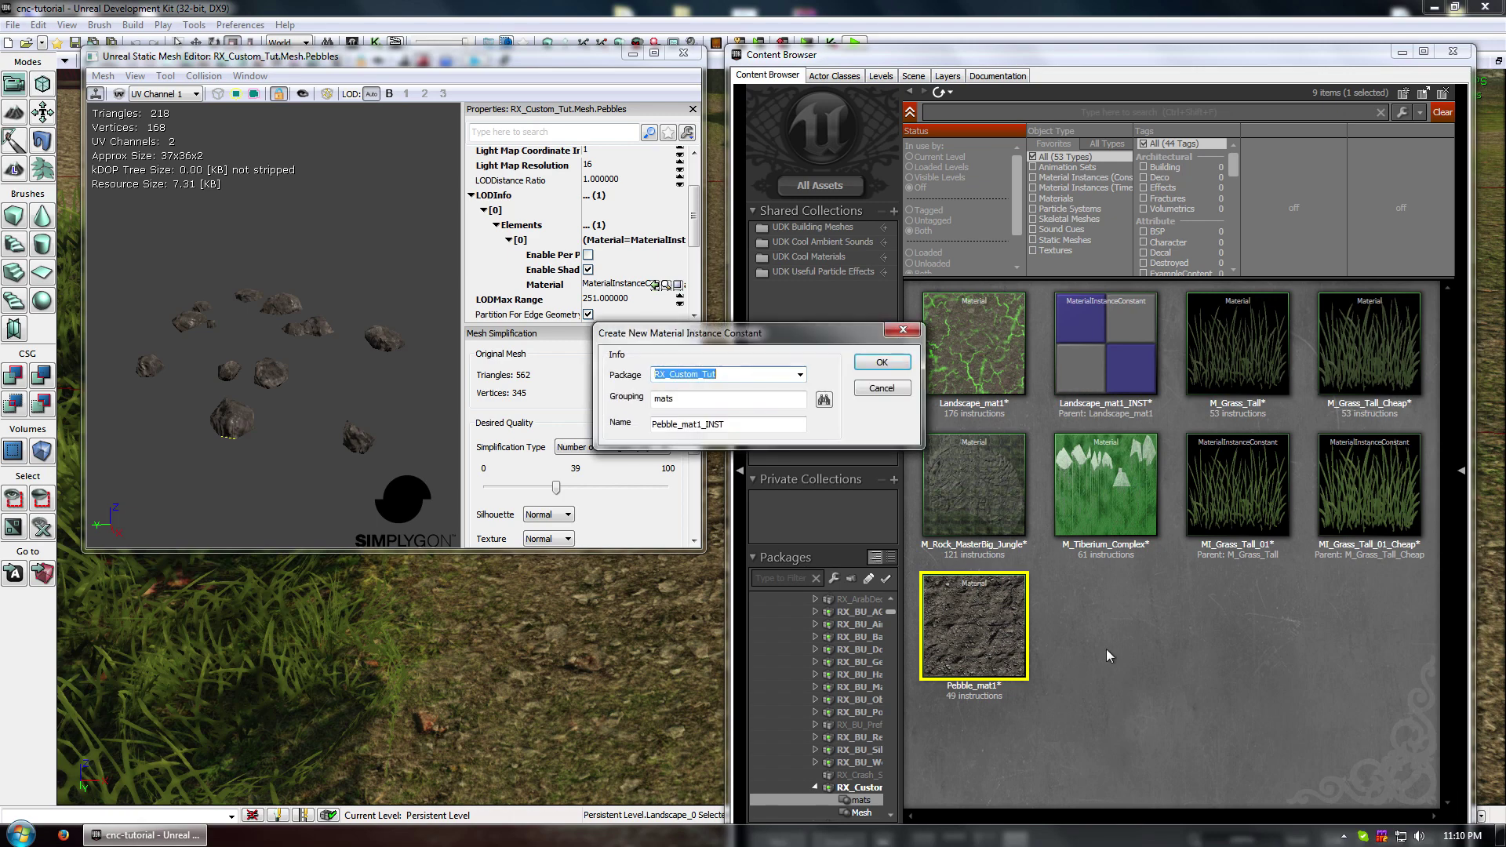
click(882, 363)
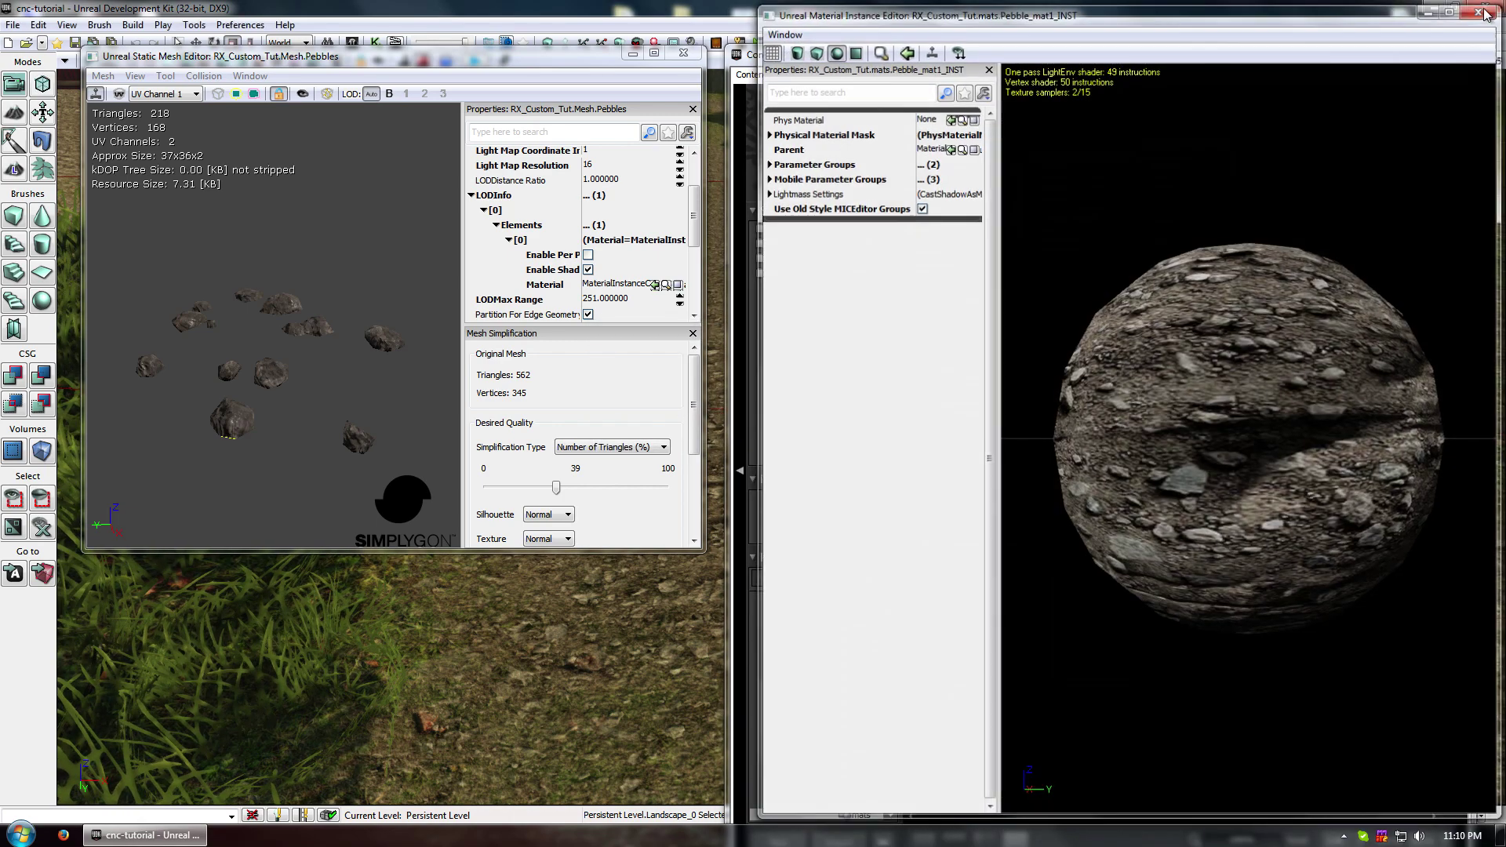
click(1484, 13)
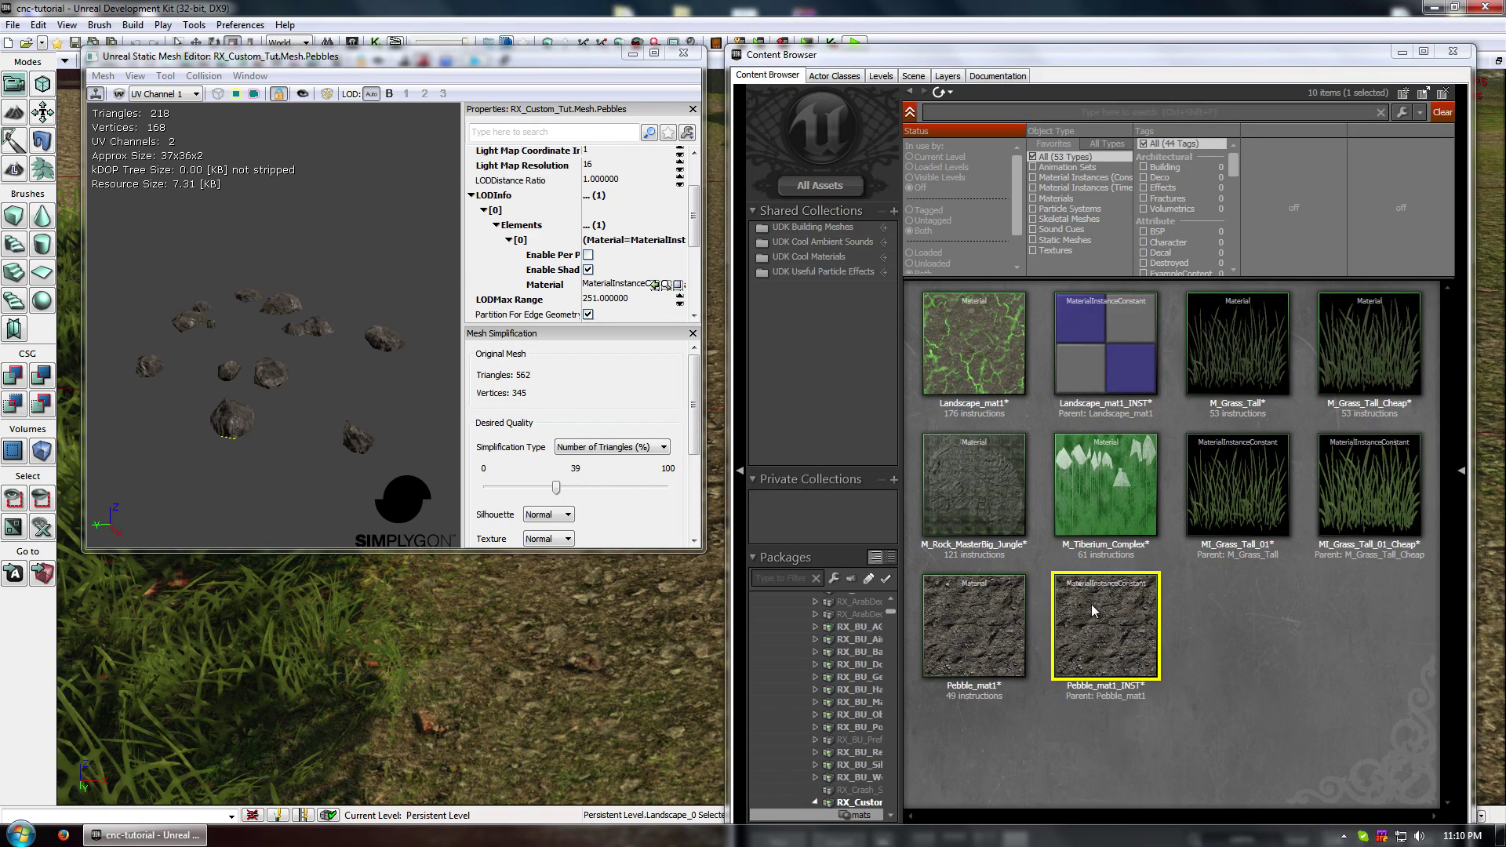
- Assign Pebble_mat1_INST as the material of the Pebbles mesh's LODInfo element 0 and close the mesh editor
click(653, 284)
scroll(362, 508, down, 1)
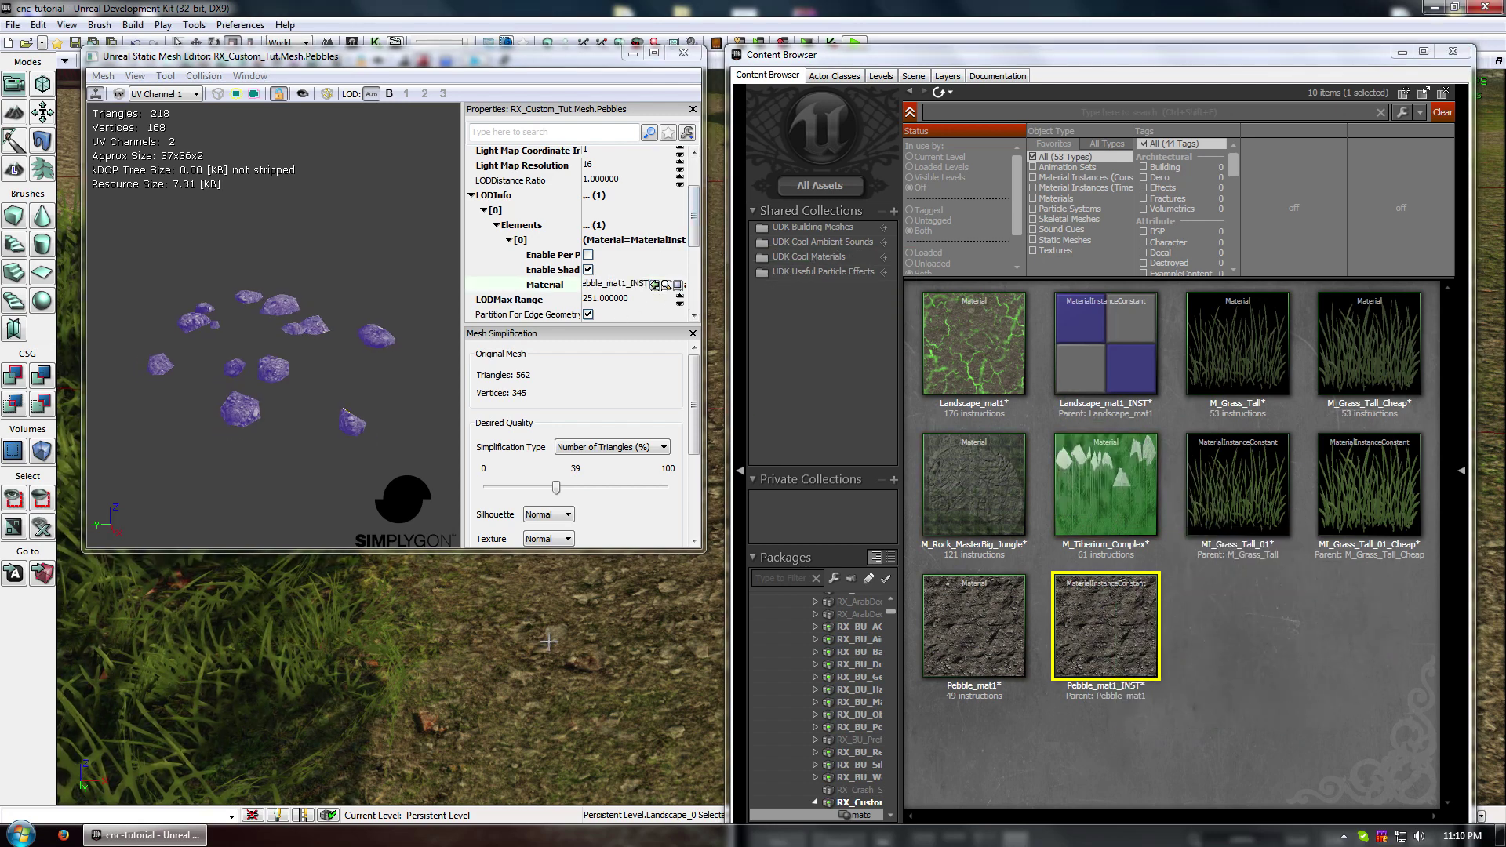
scroll(363, 507, down, 1)
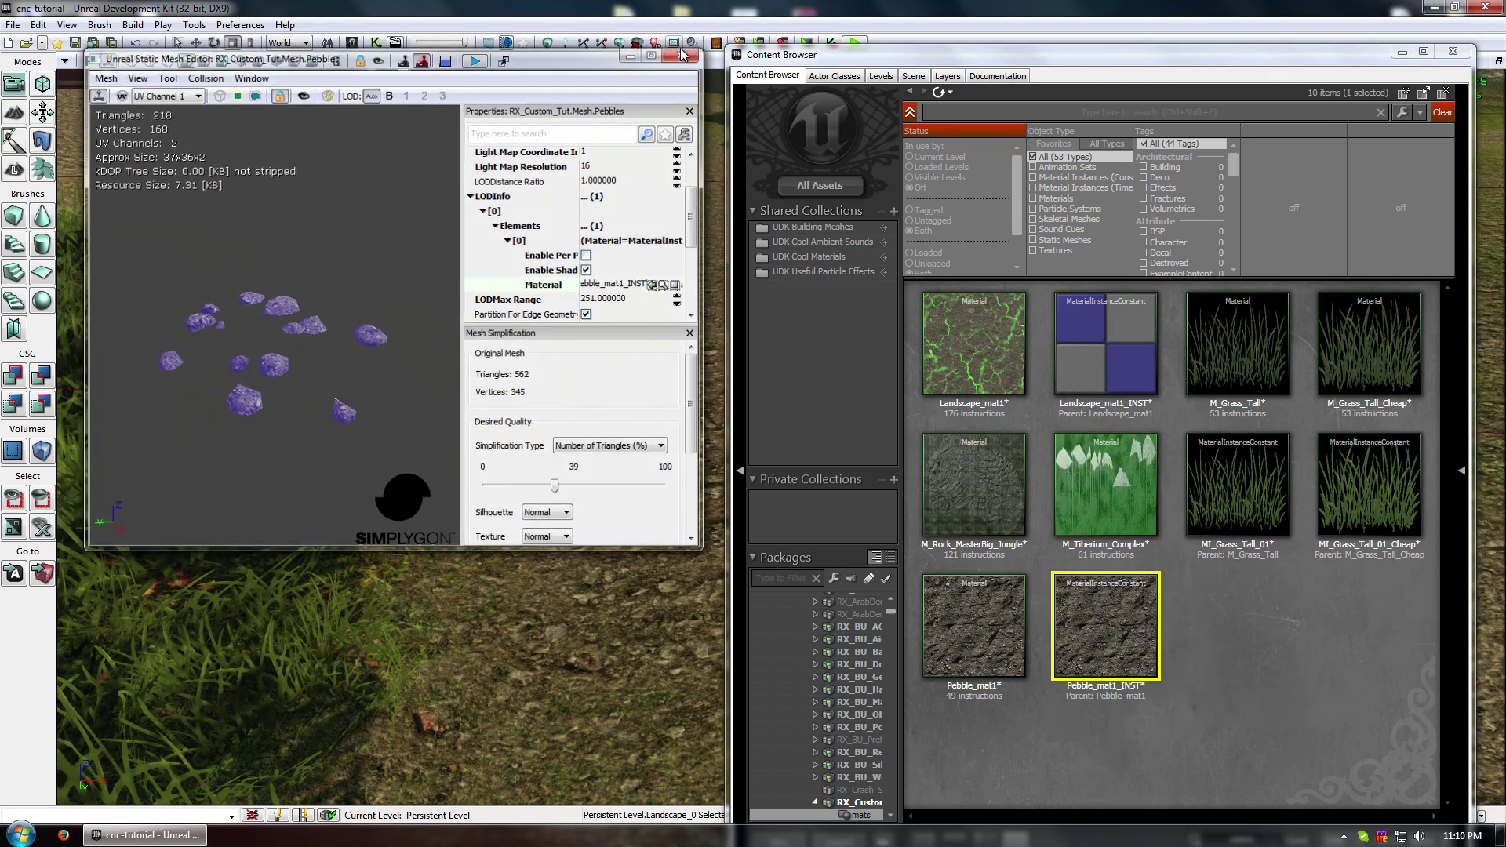
click(683, 52)
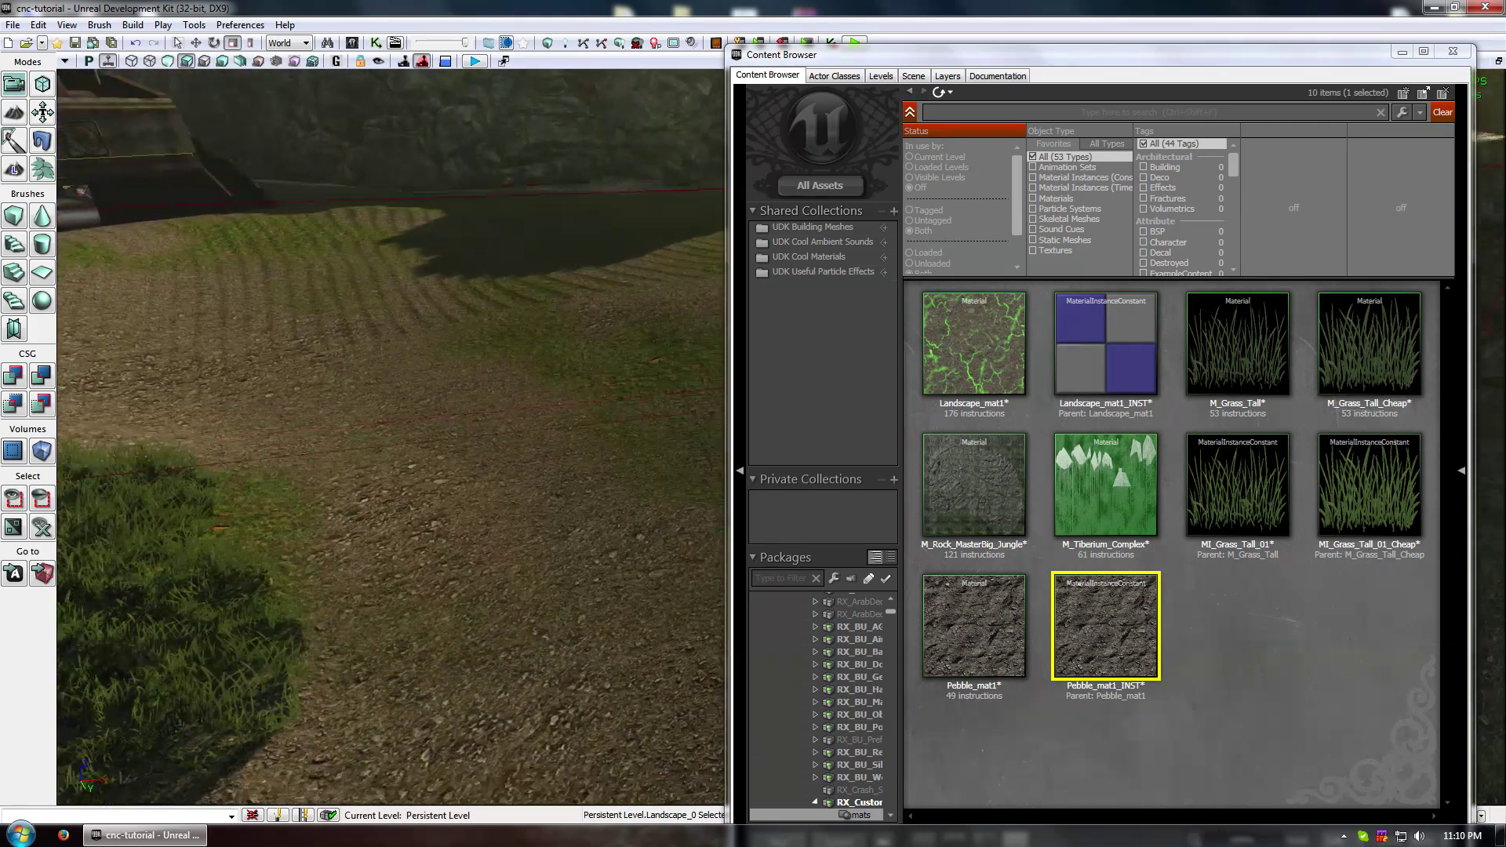
- Activate Foliage mode and select the Pebbles mesh in RX_Custom_Tut's Mesh group
mouse_move(392, 436)
right_down()
mouse_move(455, 478)
mouse_move(400, 439)
right_up()
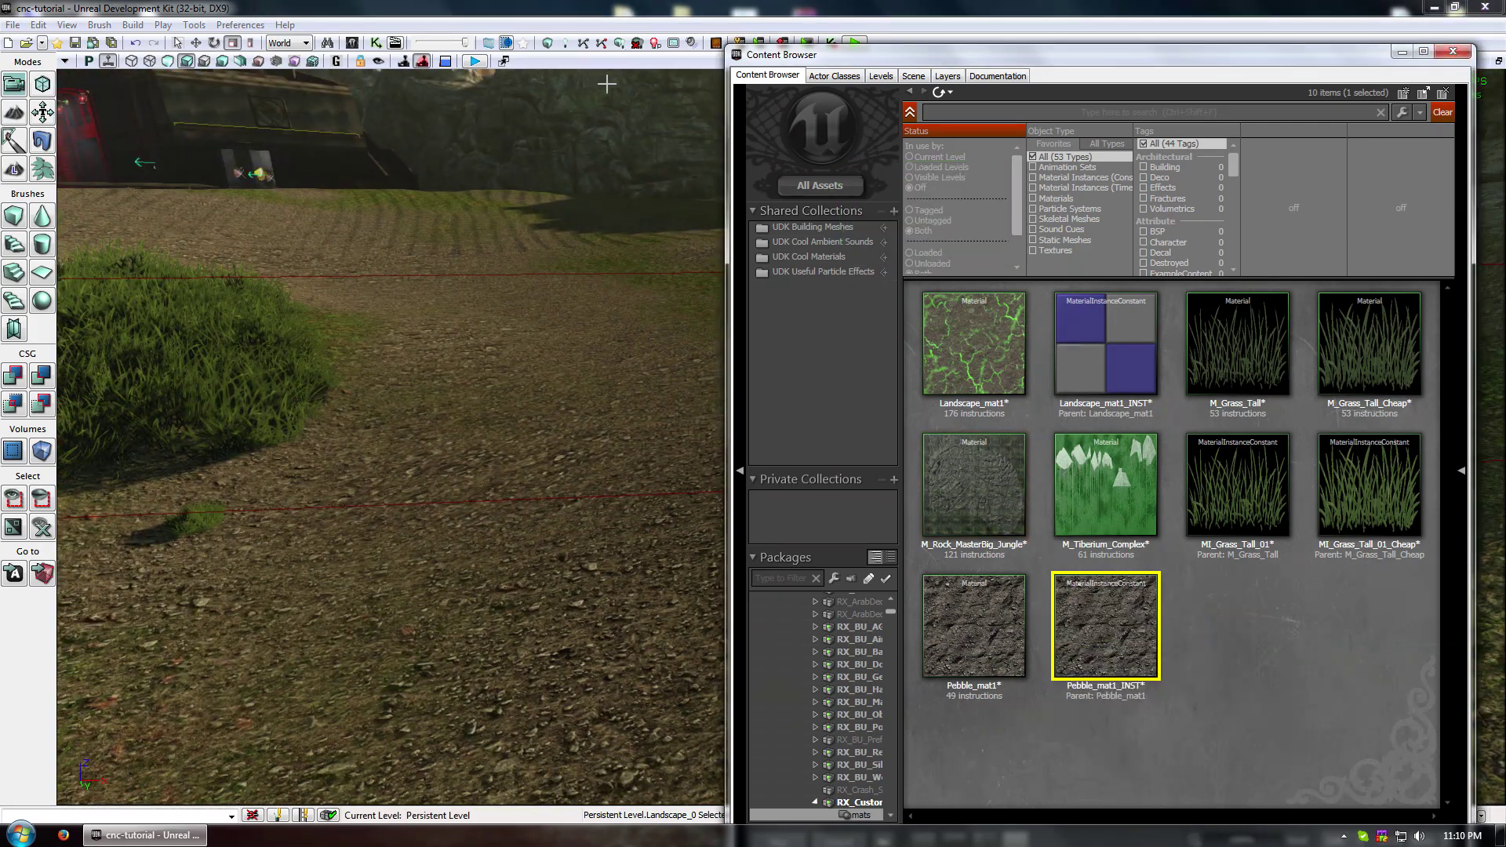
click(43, 168)
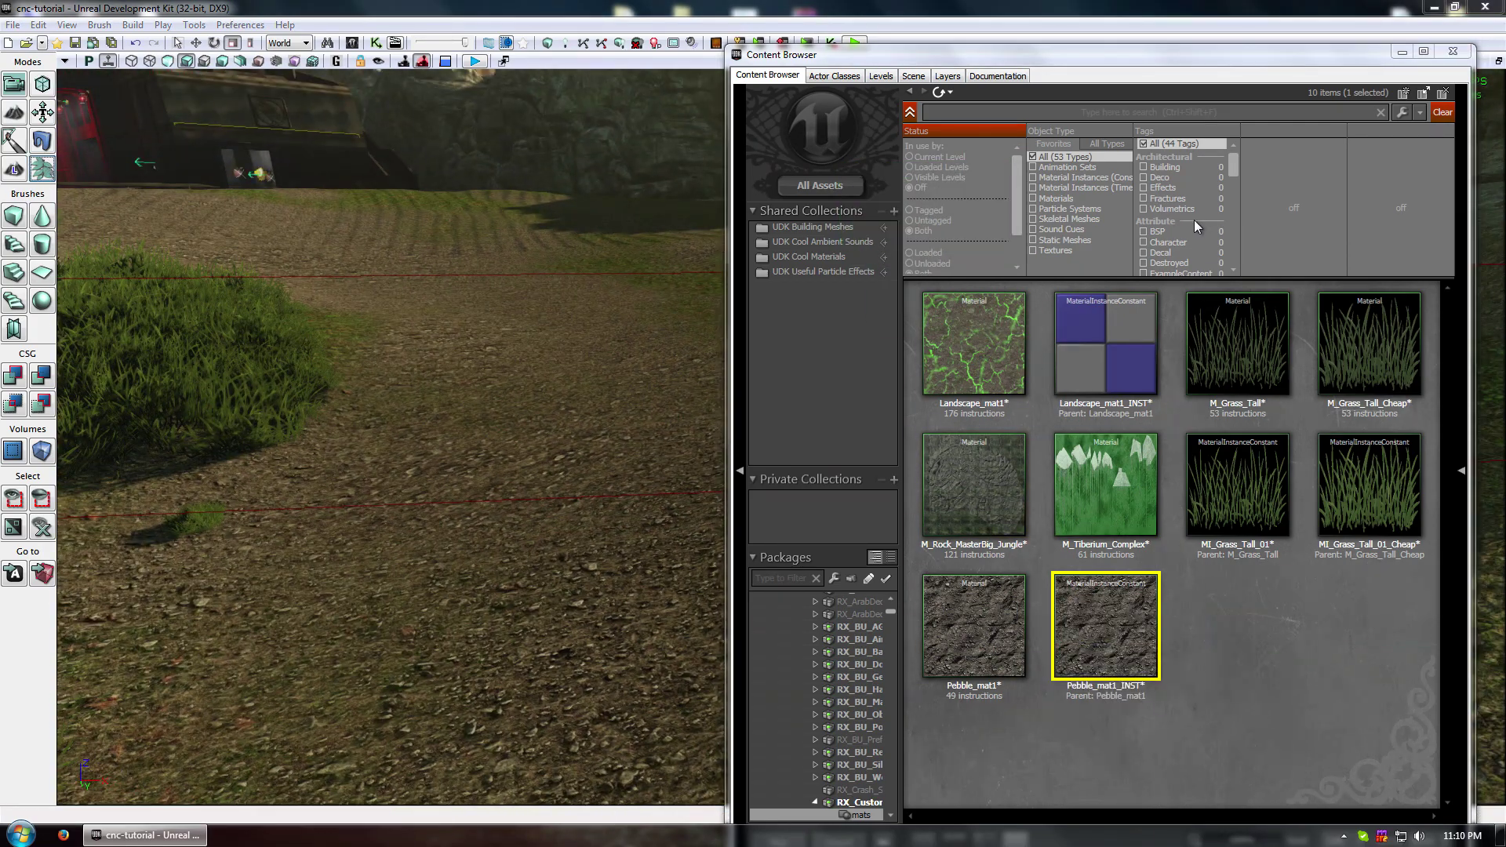
click(893, 613)
scroll(831, 690, down, 2)
click(861, 766)
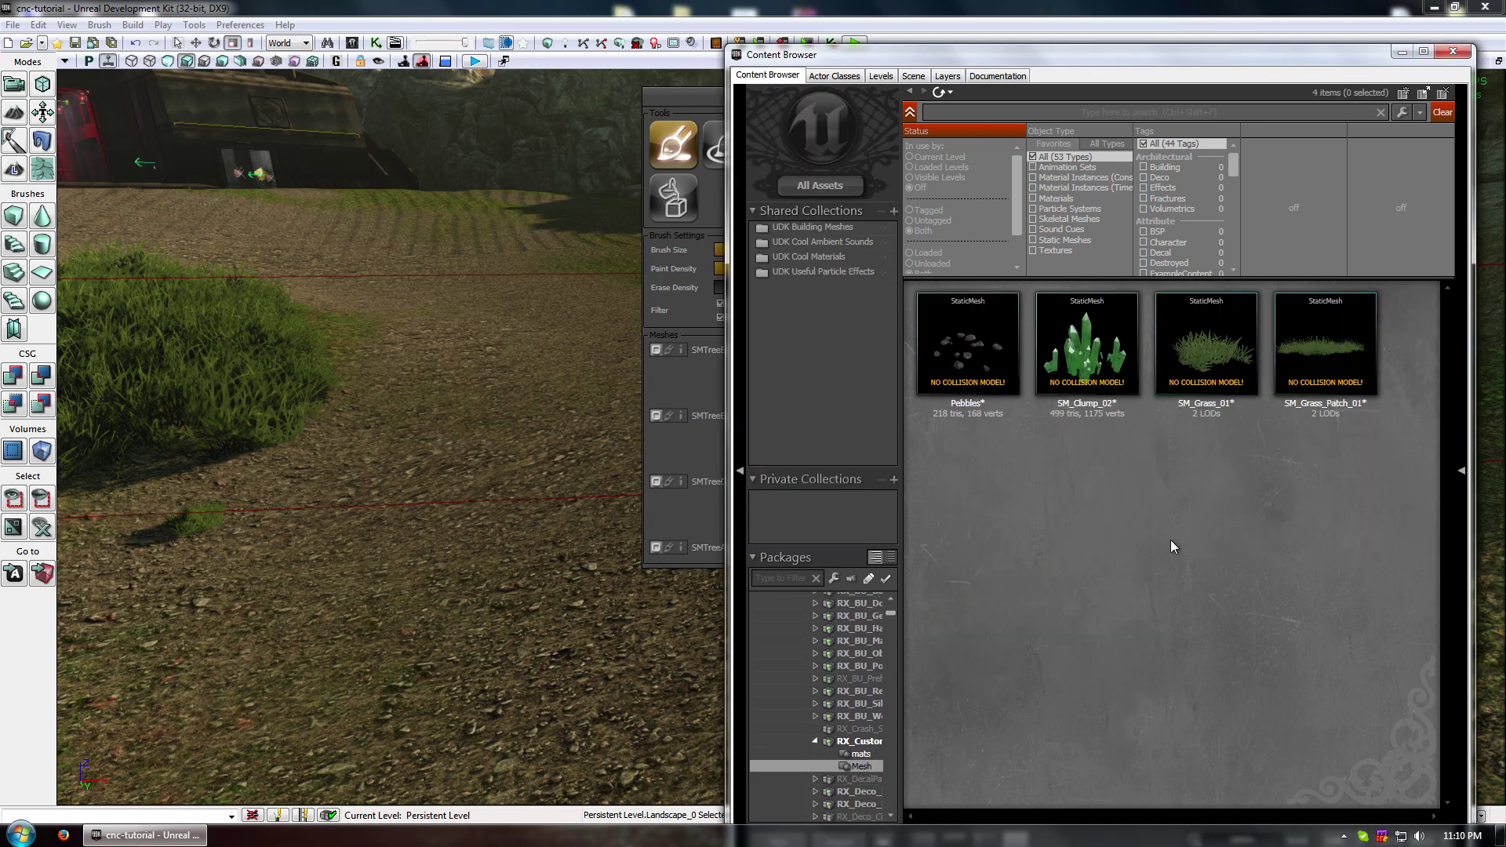
click(964, 339)
- Move the Foliage window over the viewport, collapse the SMGrass_01 settings, and add the Pebbles mesh to the foliage list
drag(713, 94, 435, 92)
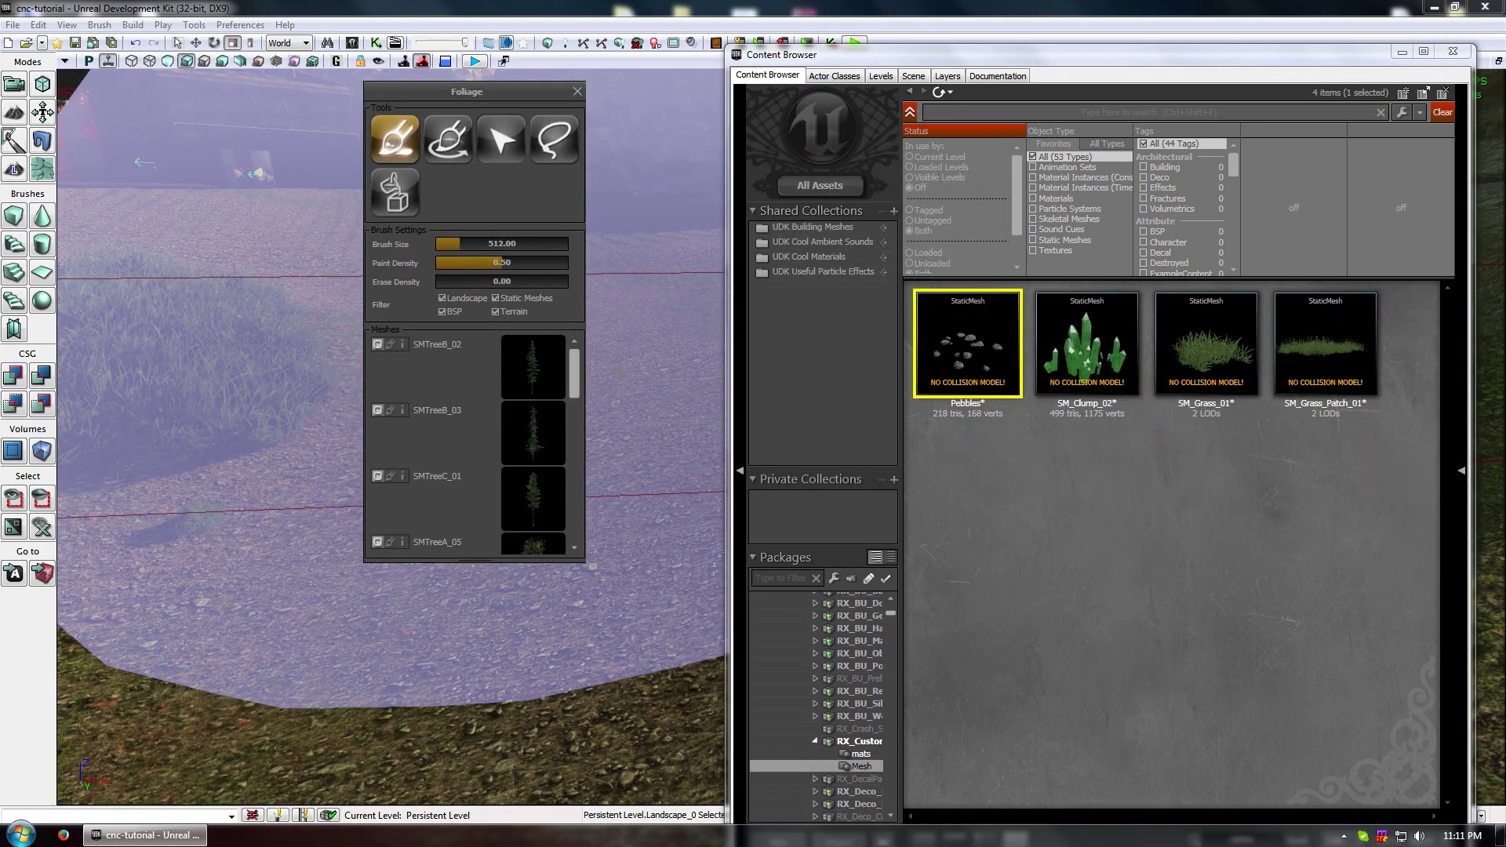
drag(576, 355, 574, 431)
click(398, 405)
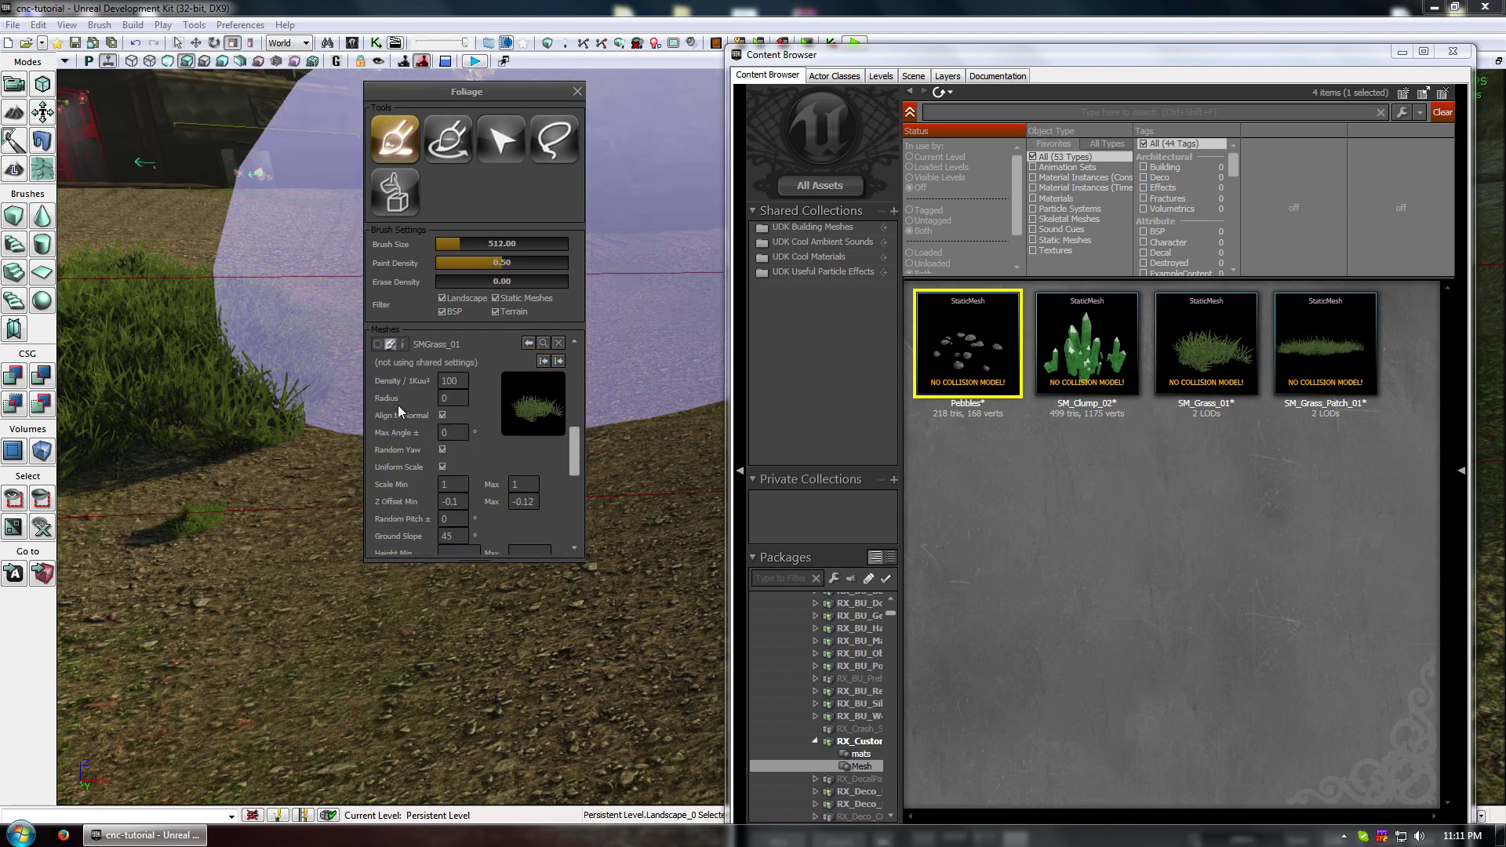
click(377, 343)
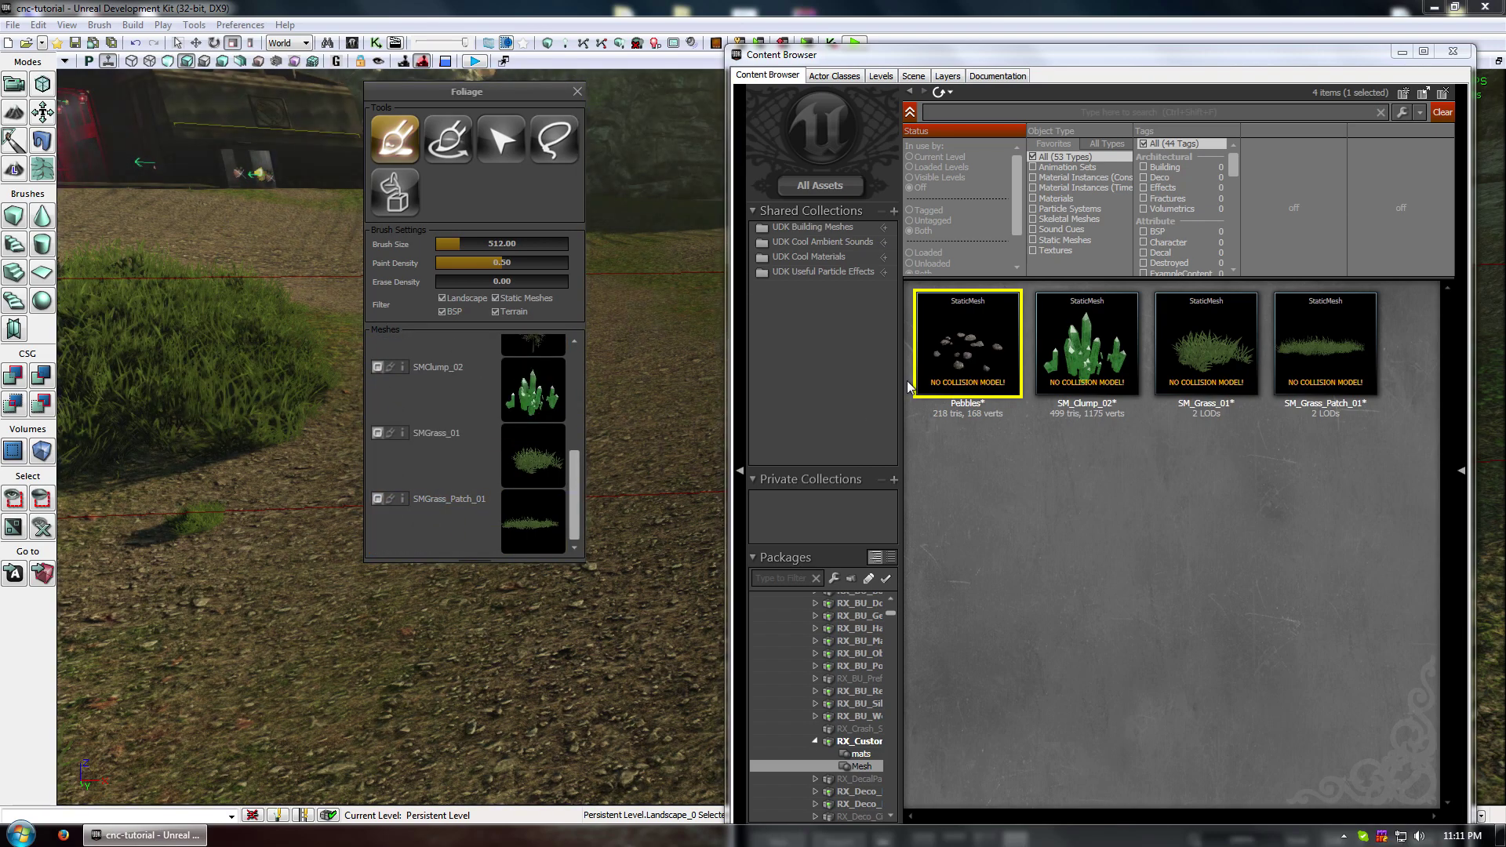
drag(970, 352, 485, 531)
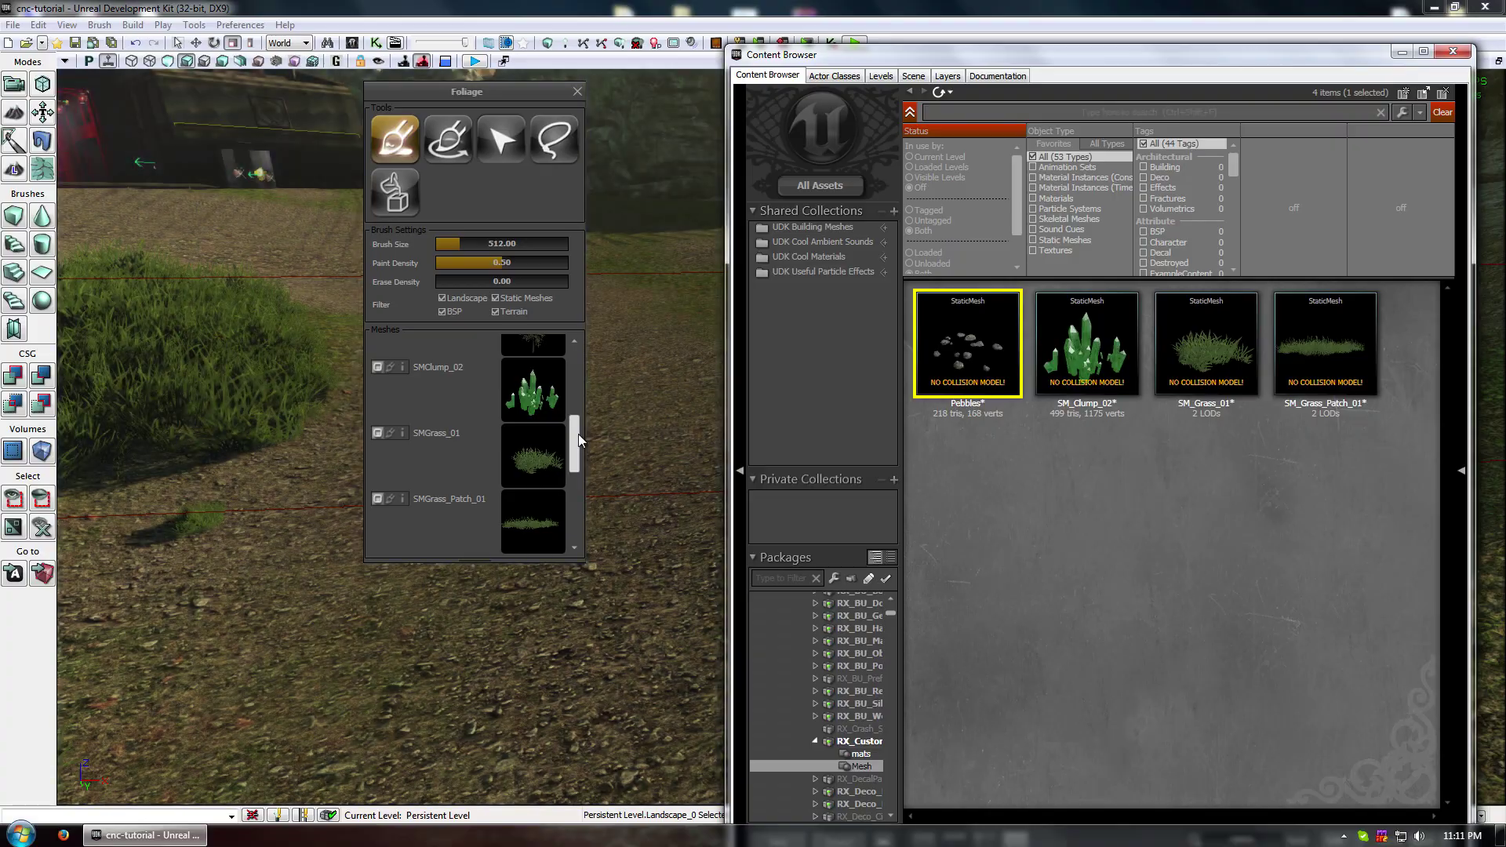
- Expand and select the Pebbles foliage entry, and reduce the Brush Size to 197.47
drag(576, 437, 576, 474)
click(407, 463)
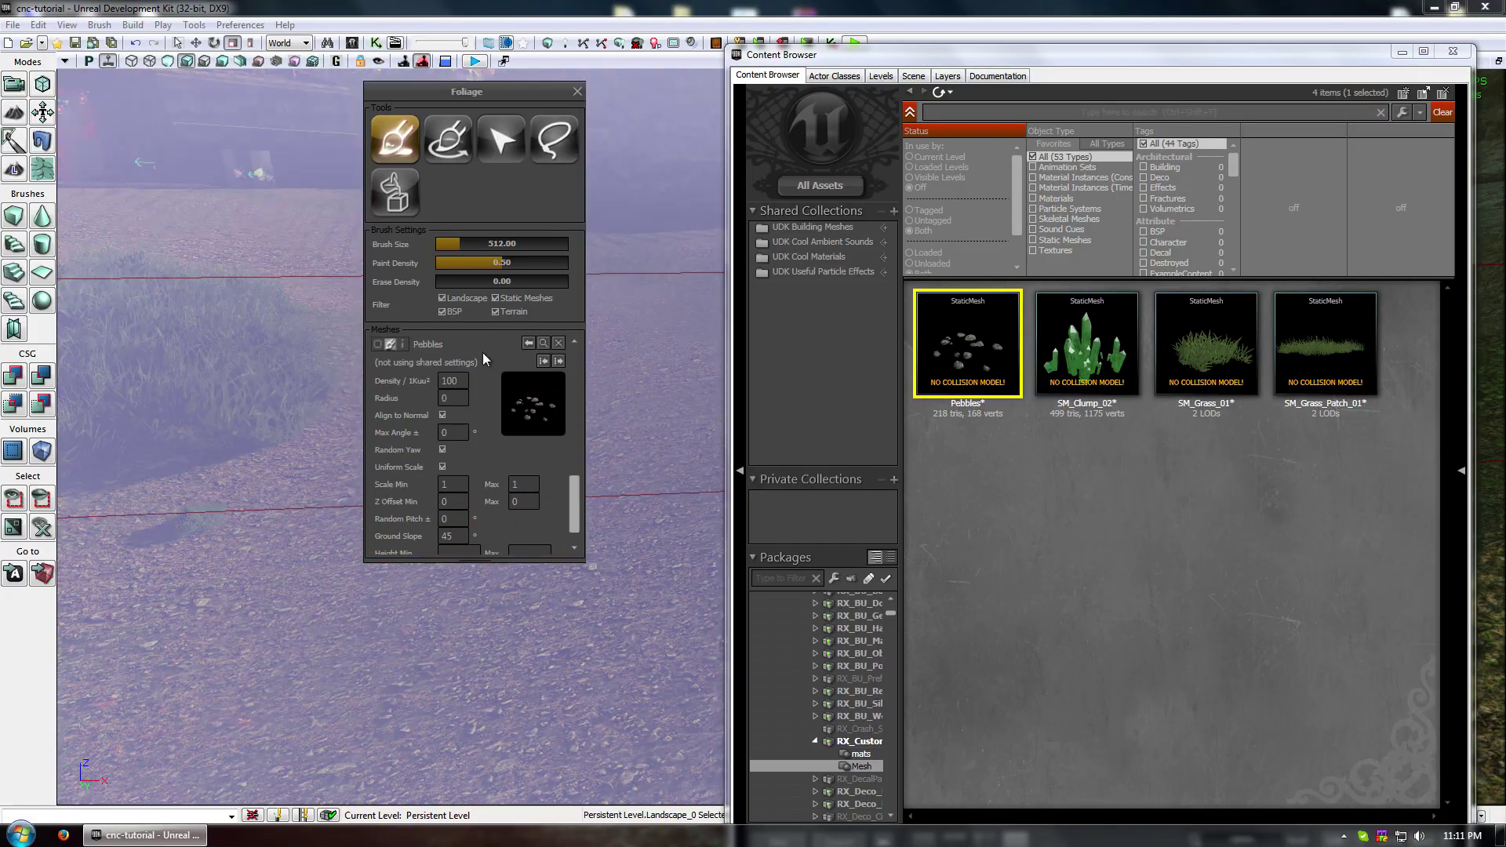
click(484, 358)
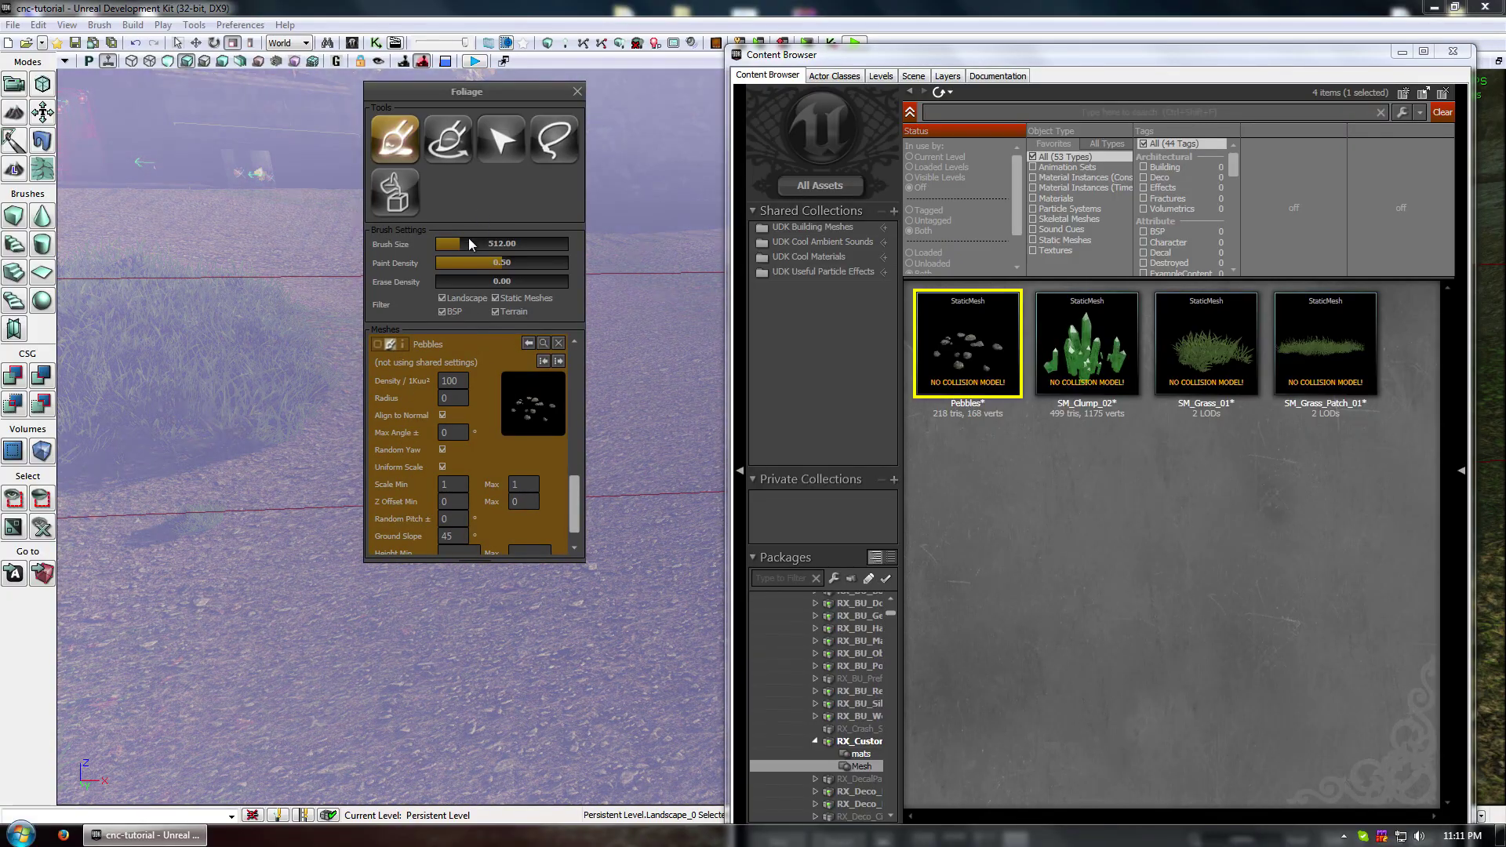
drag(471, 244, 445, 244)
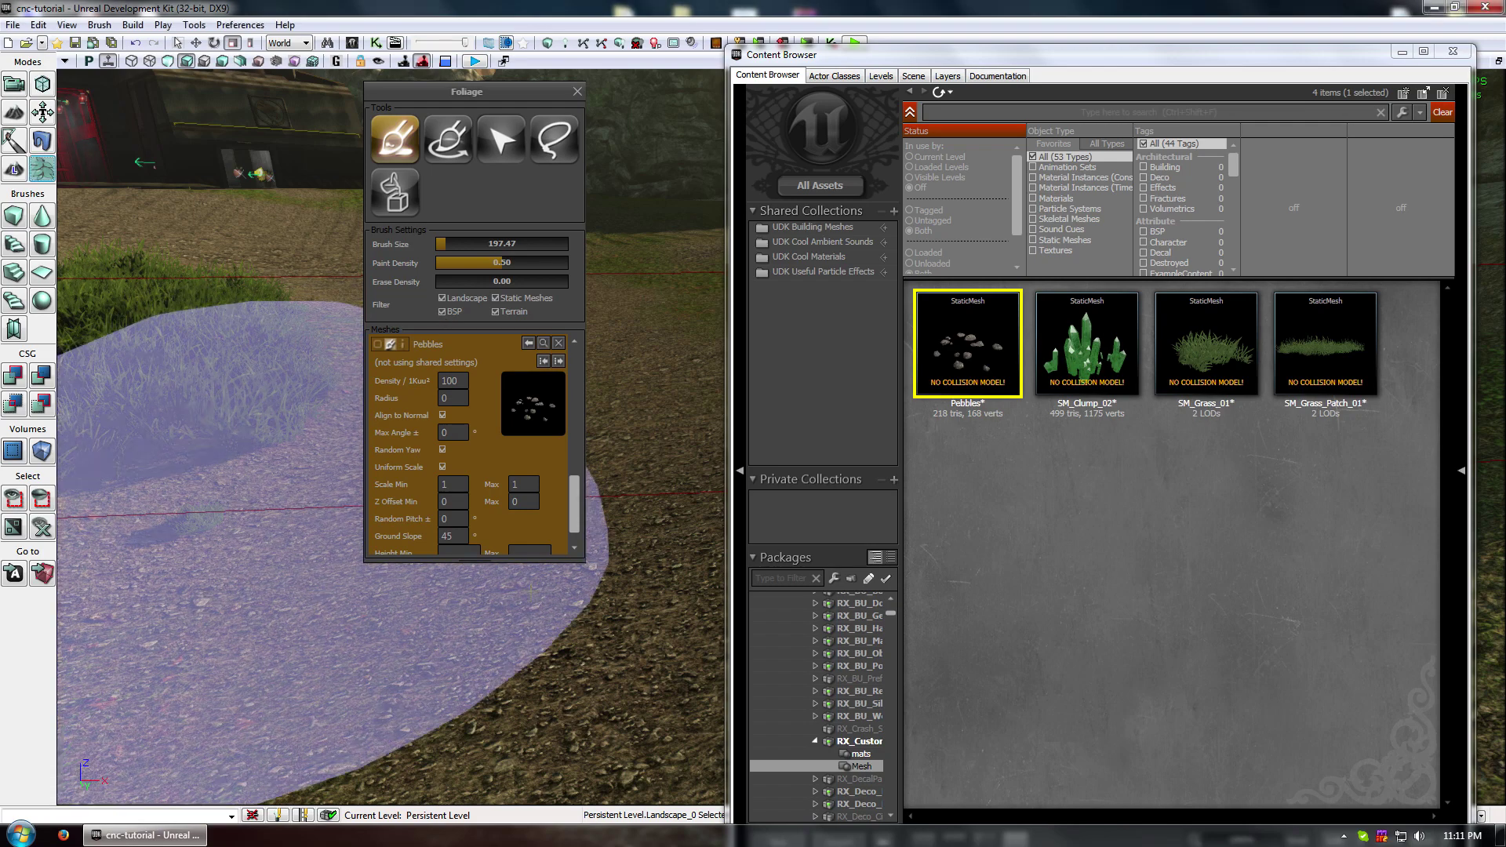
- Move the Foliage window off the viewport and examine the stony ground up close with the foliage brush
mouse_move(410, 494)
right_down()
mouse_move(463, 572)
mouse_move(513, 415)
right_up()
drag(541, 92, 964, 129)
right_drag(431, 691, 423, 768)
right_drag(400, 470, 447, 541)
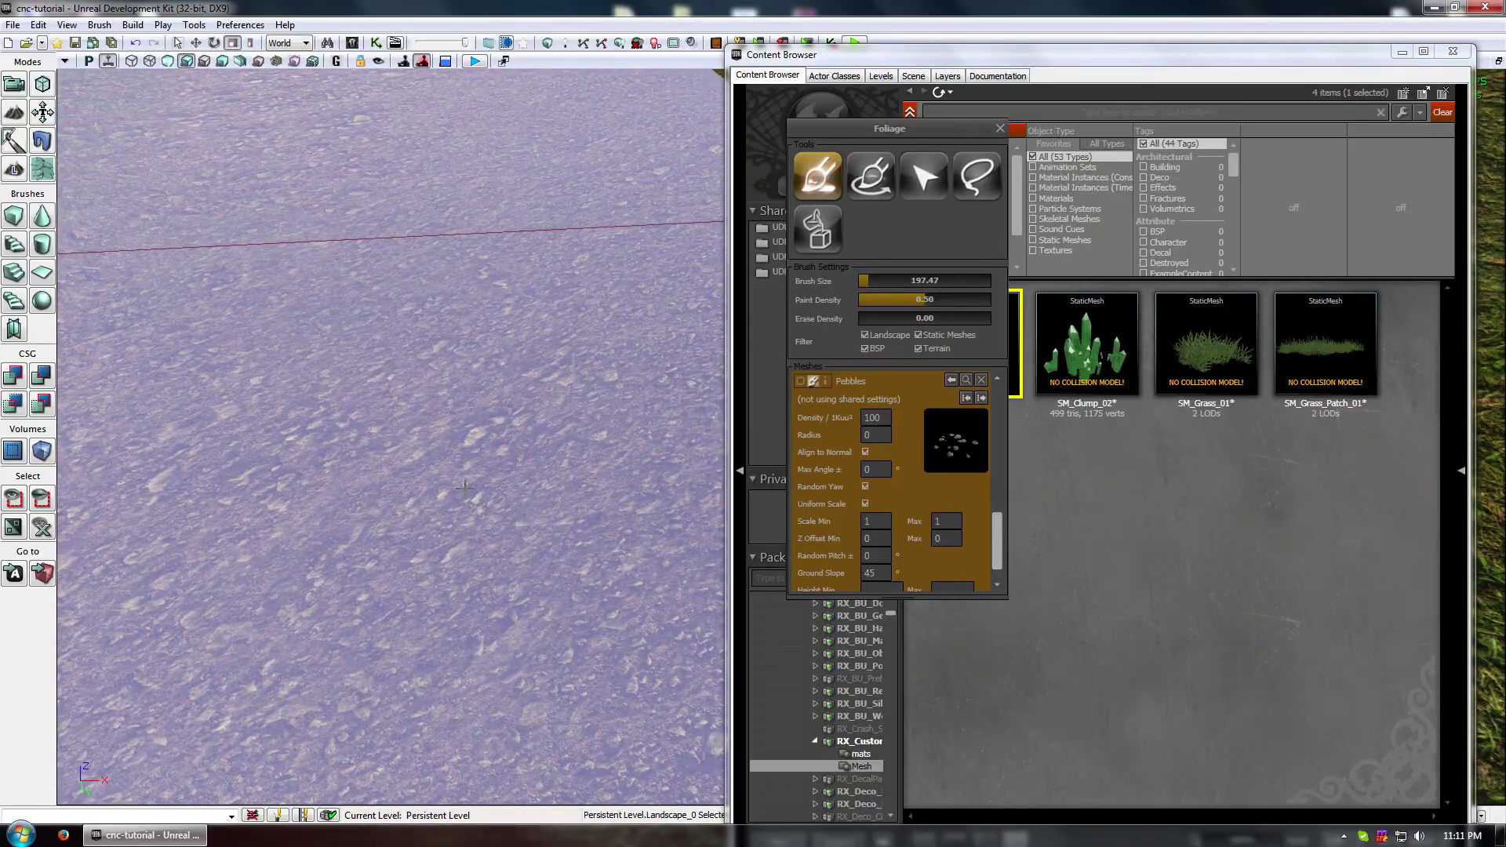
right_drag(408, 439, 376, 423)
right_drag(314, 353, 376, 392)
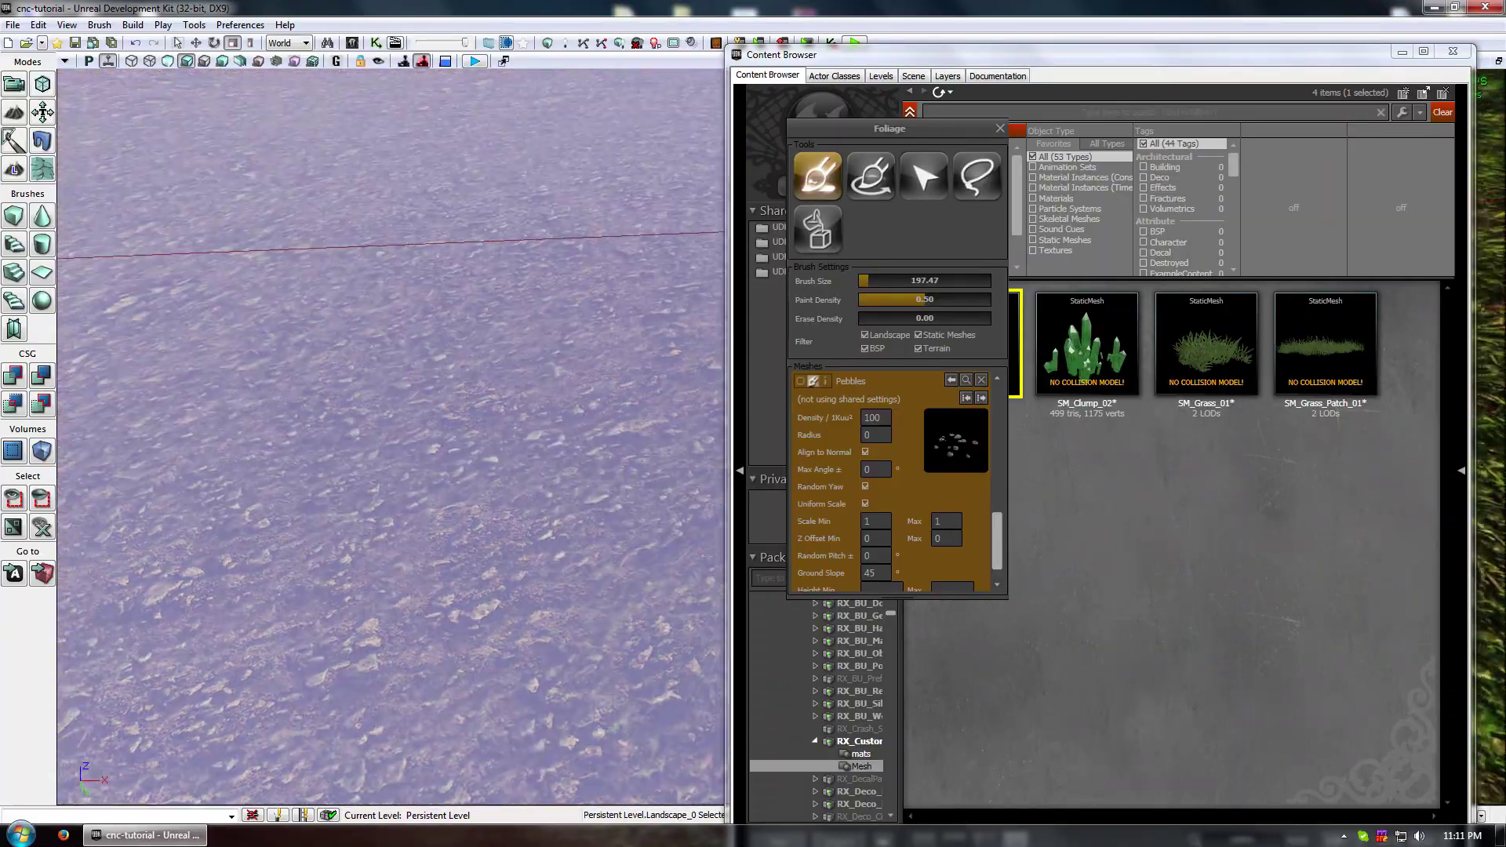
mouse_move(549, 502)
right_down()
mouse_move(582, 522)
mouse_move(575, 478)
mouse_move(604, 510)
mouse_move(573, 495)
mouse_move(582, 510)
mouse_move(582, 447)
mouse_move(620, 455)
right_up()
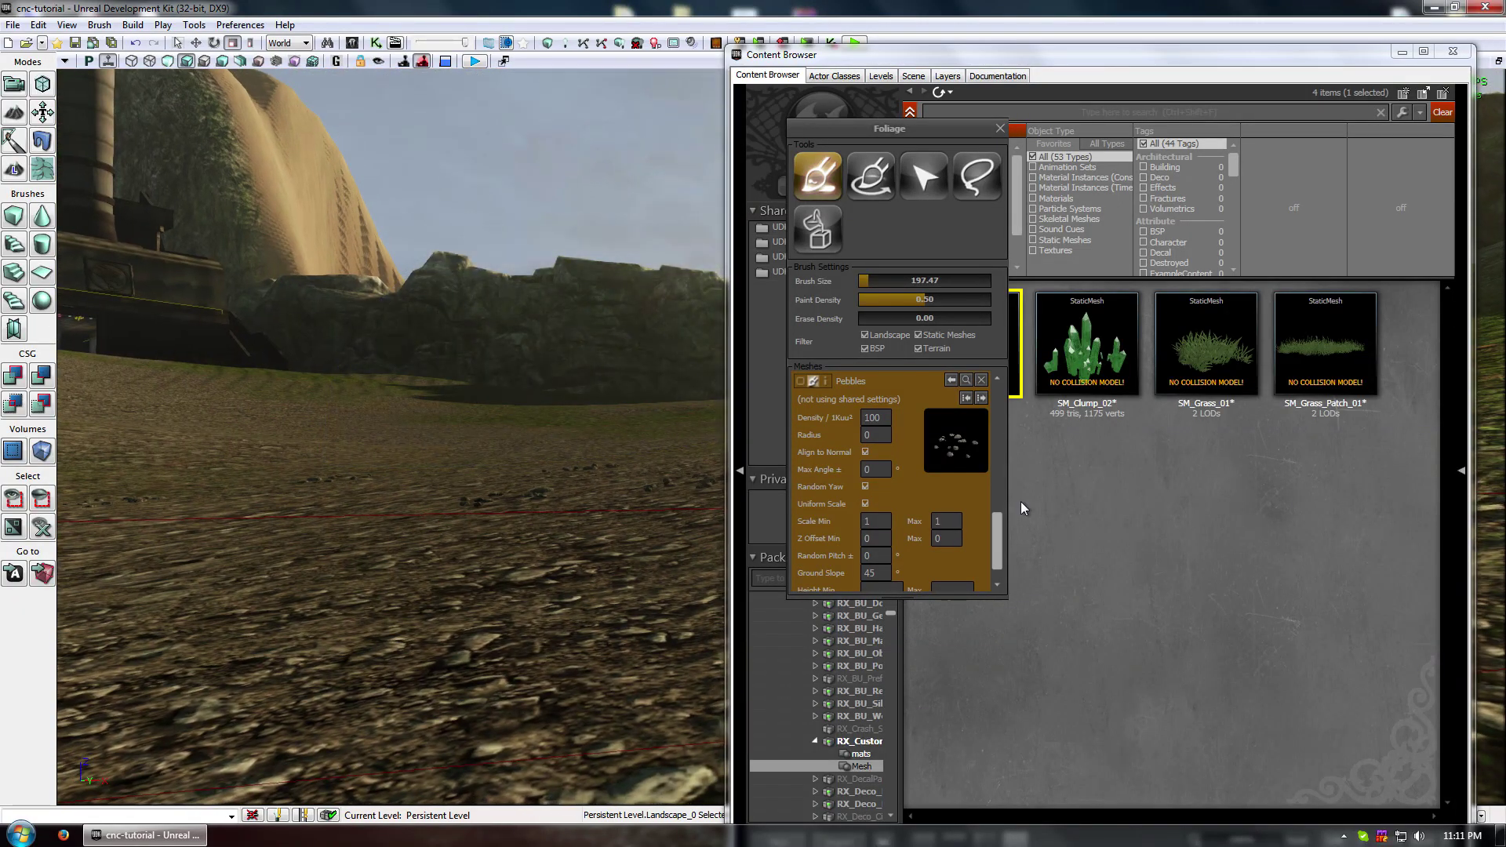
- Remove the Pebbles entry from the foliage mesh list and move the Content Browser clear of the Foliage window
click(982, 379)
click(812, 445)
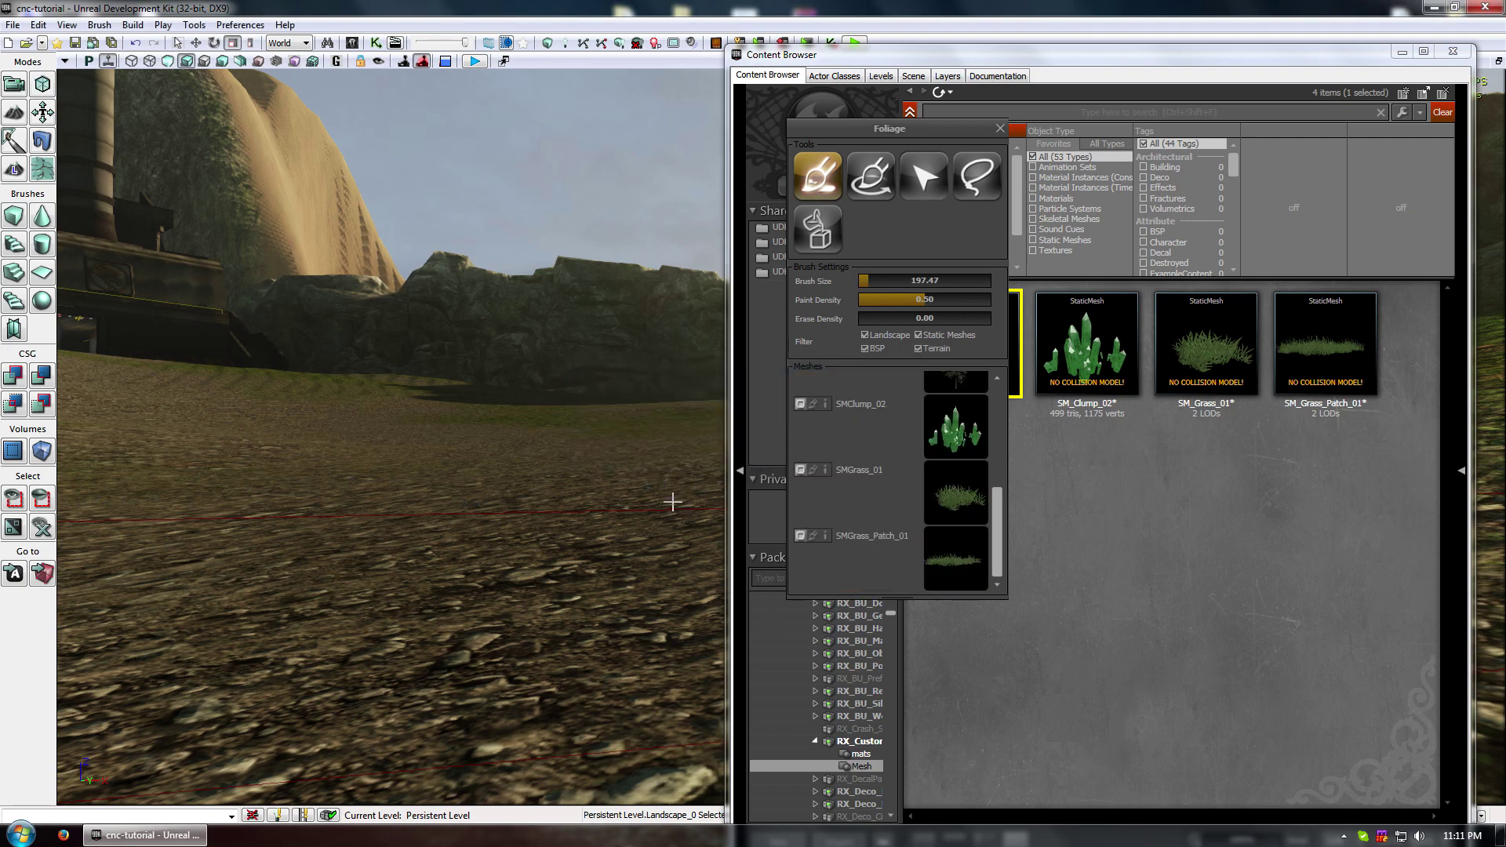
click(1168, 495)
drag(1010, 57, 1448, 61)
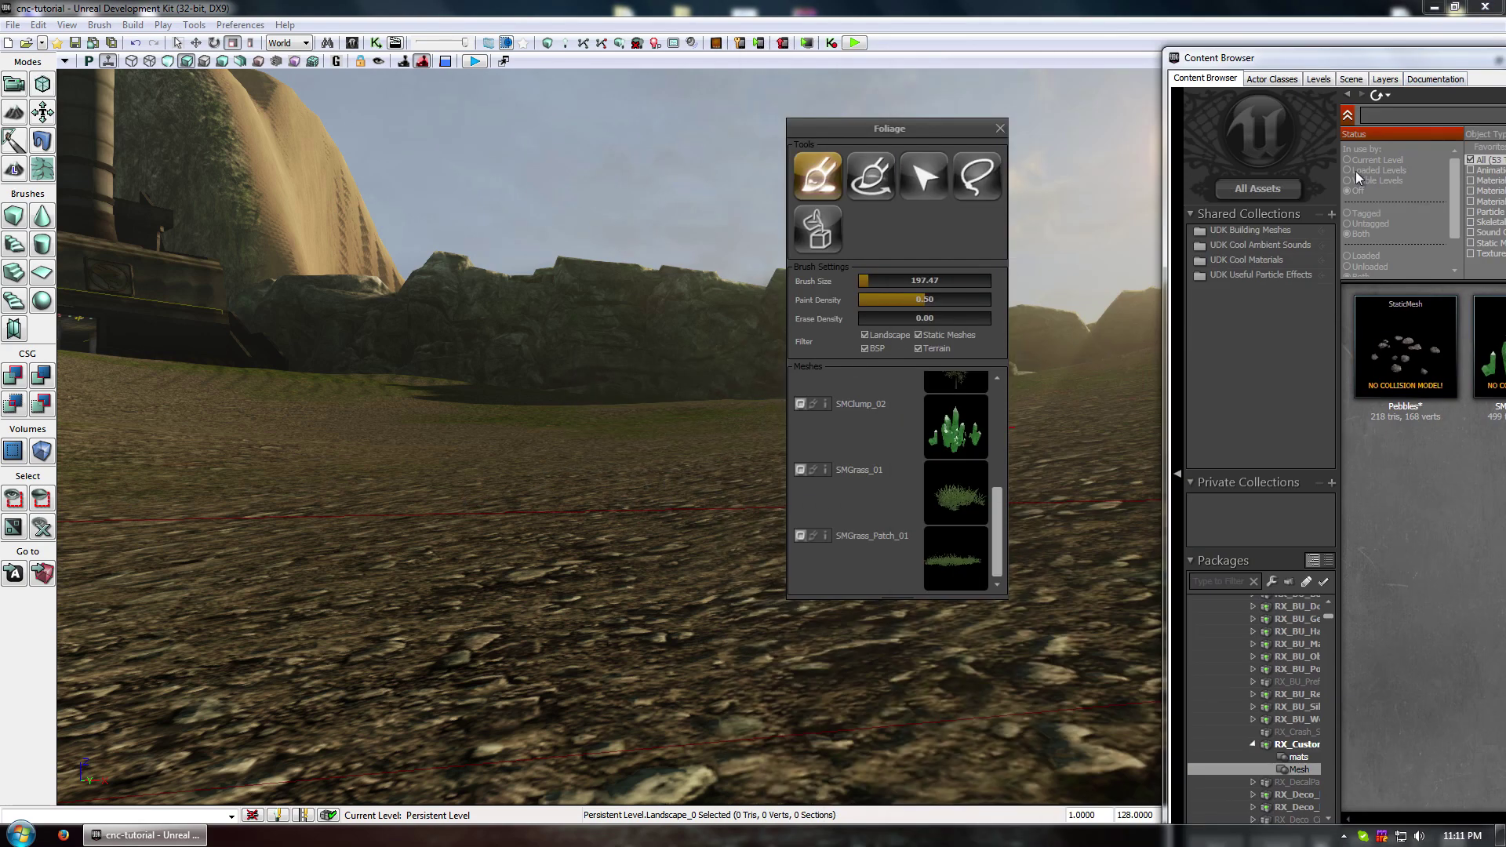
- Add the Pebbles mesh to the foliage list again and set its maximum scale to 3
drag(1404, 345, 882, 559)
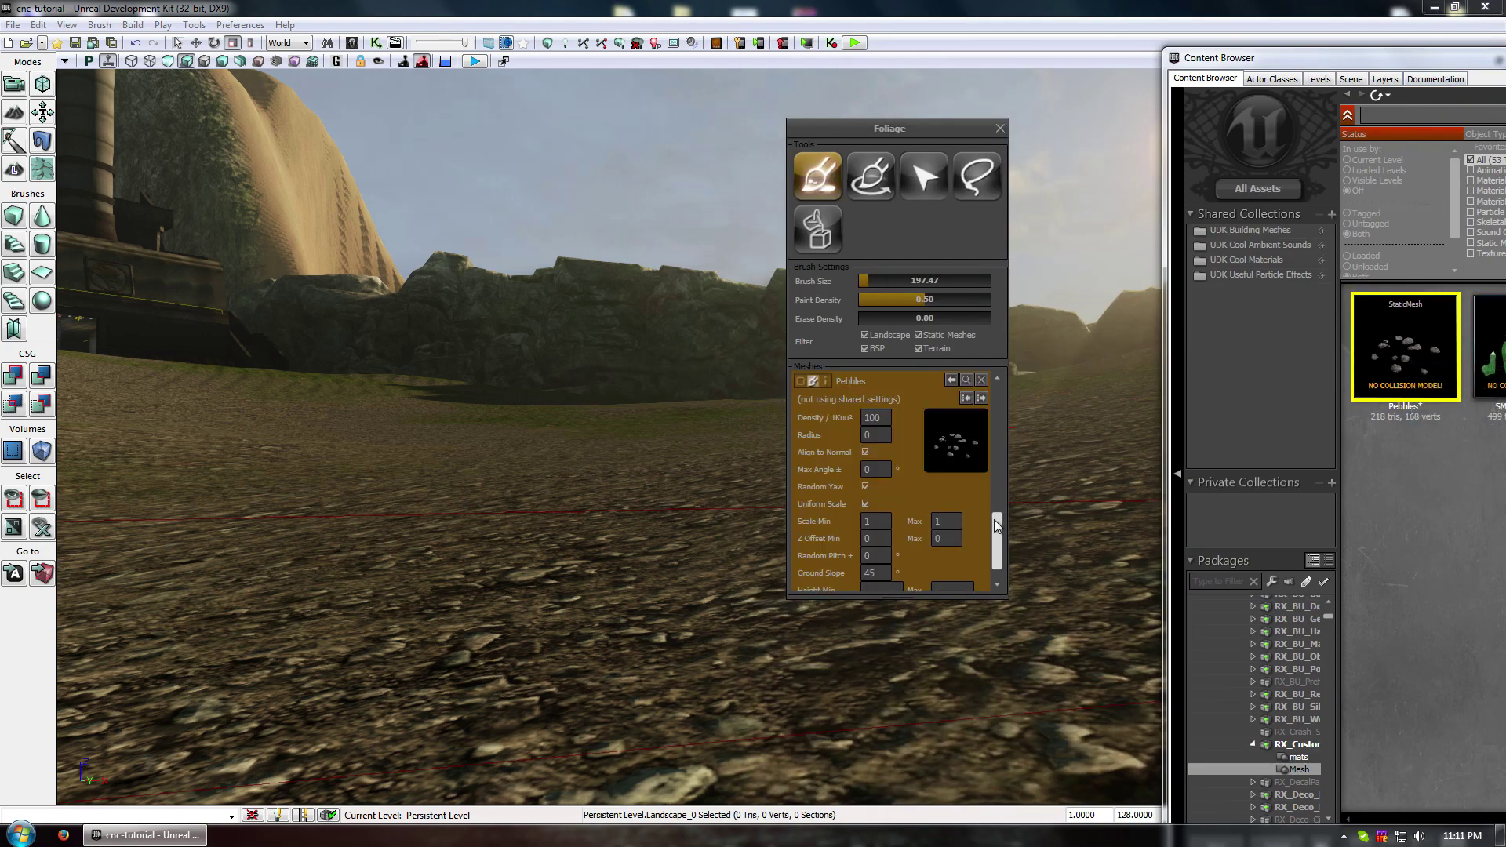
click(875, 521)
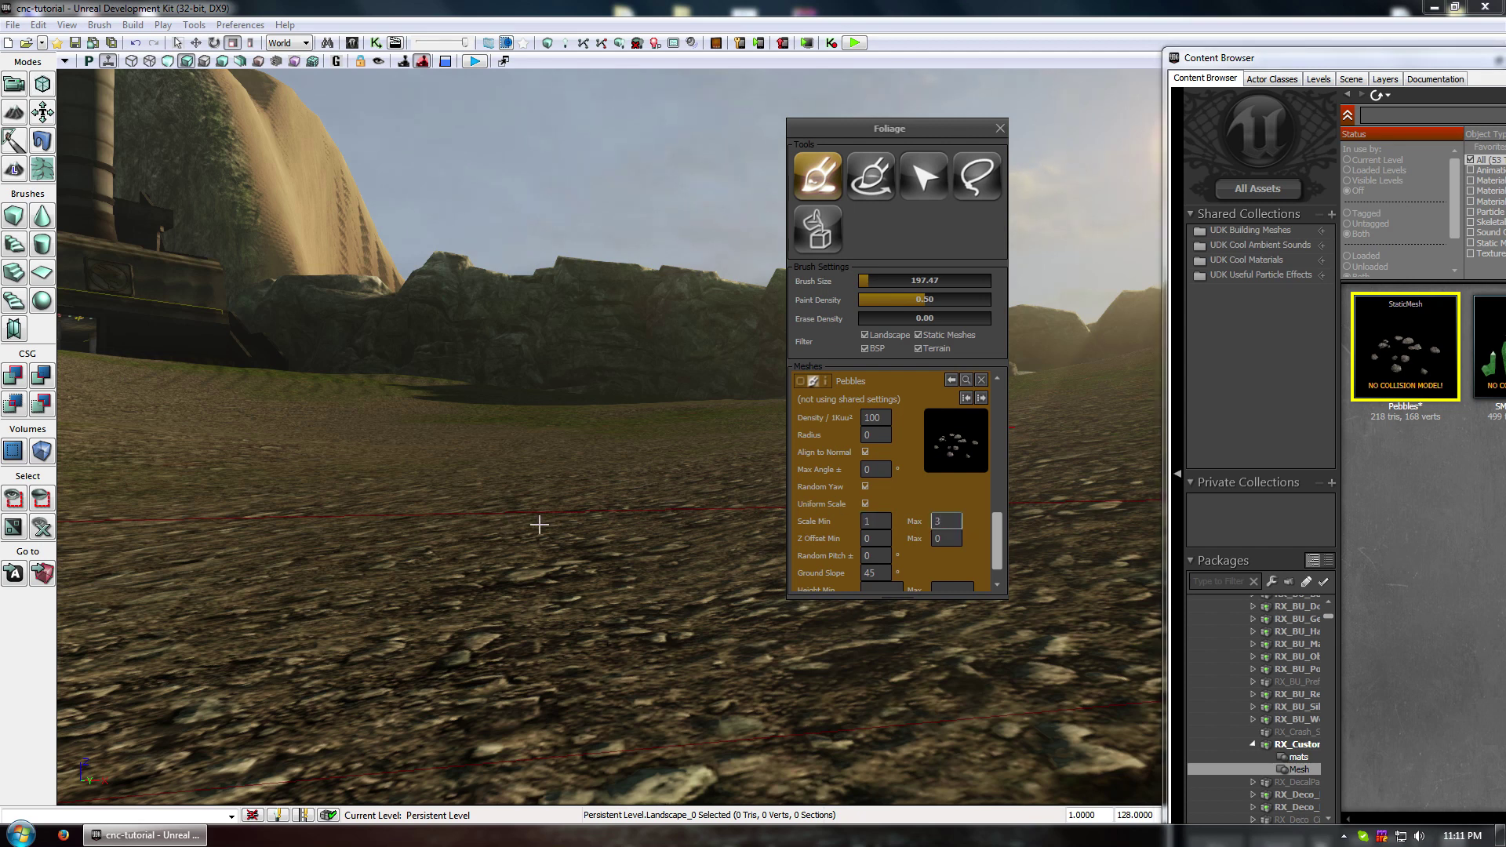
- Set the Pebbles foliage Z Offset from a minimum of -0.1 to a maximum of 0.15 and show its instance settings
text(3)
click(874, 541)
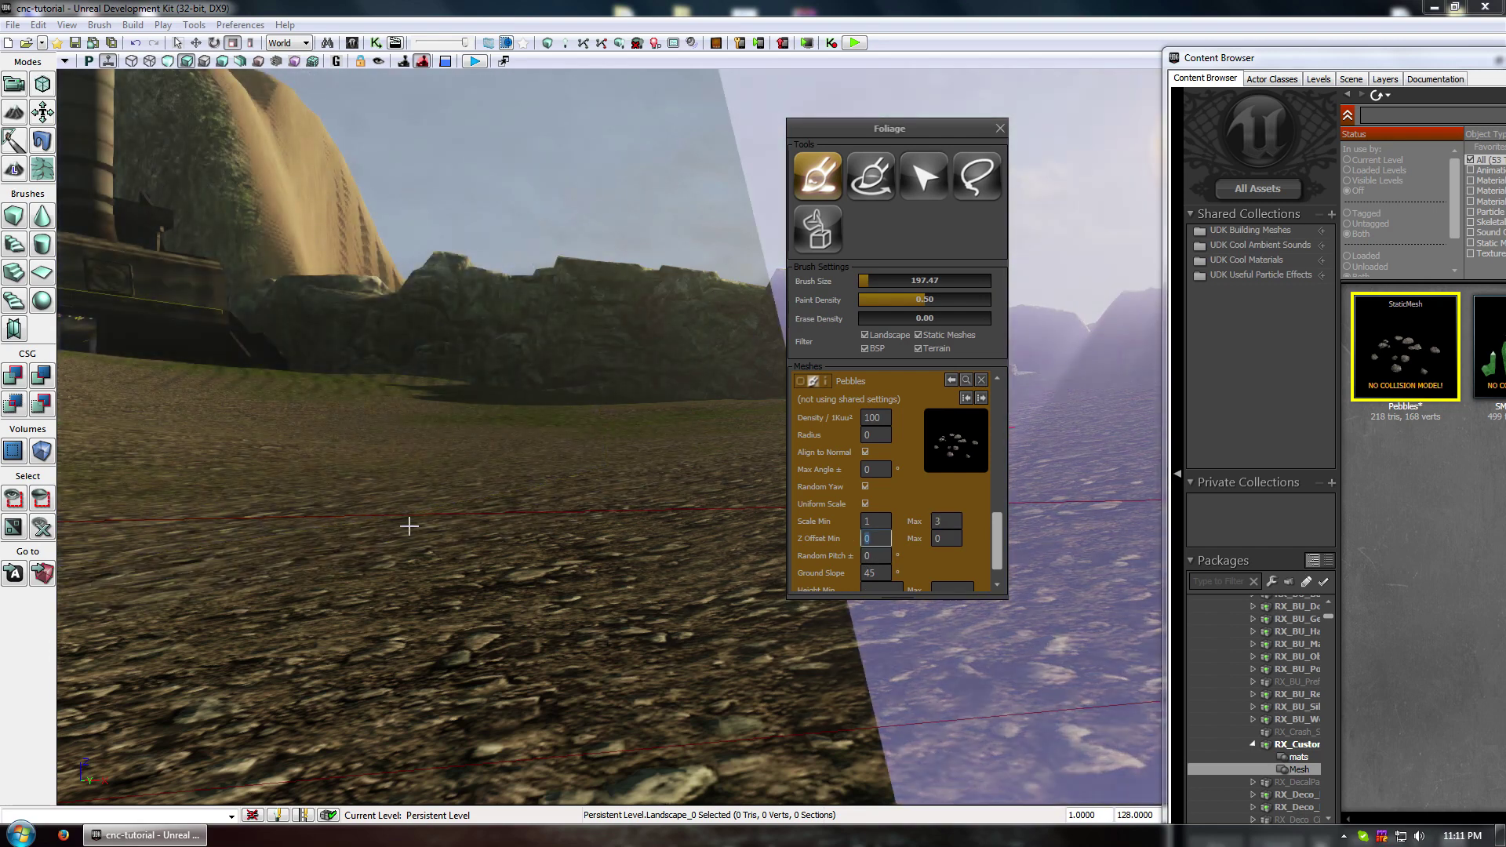
text(-0.1)
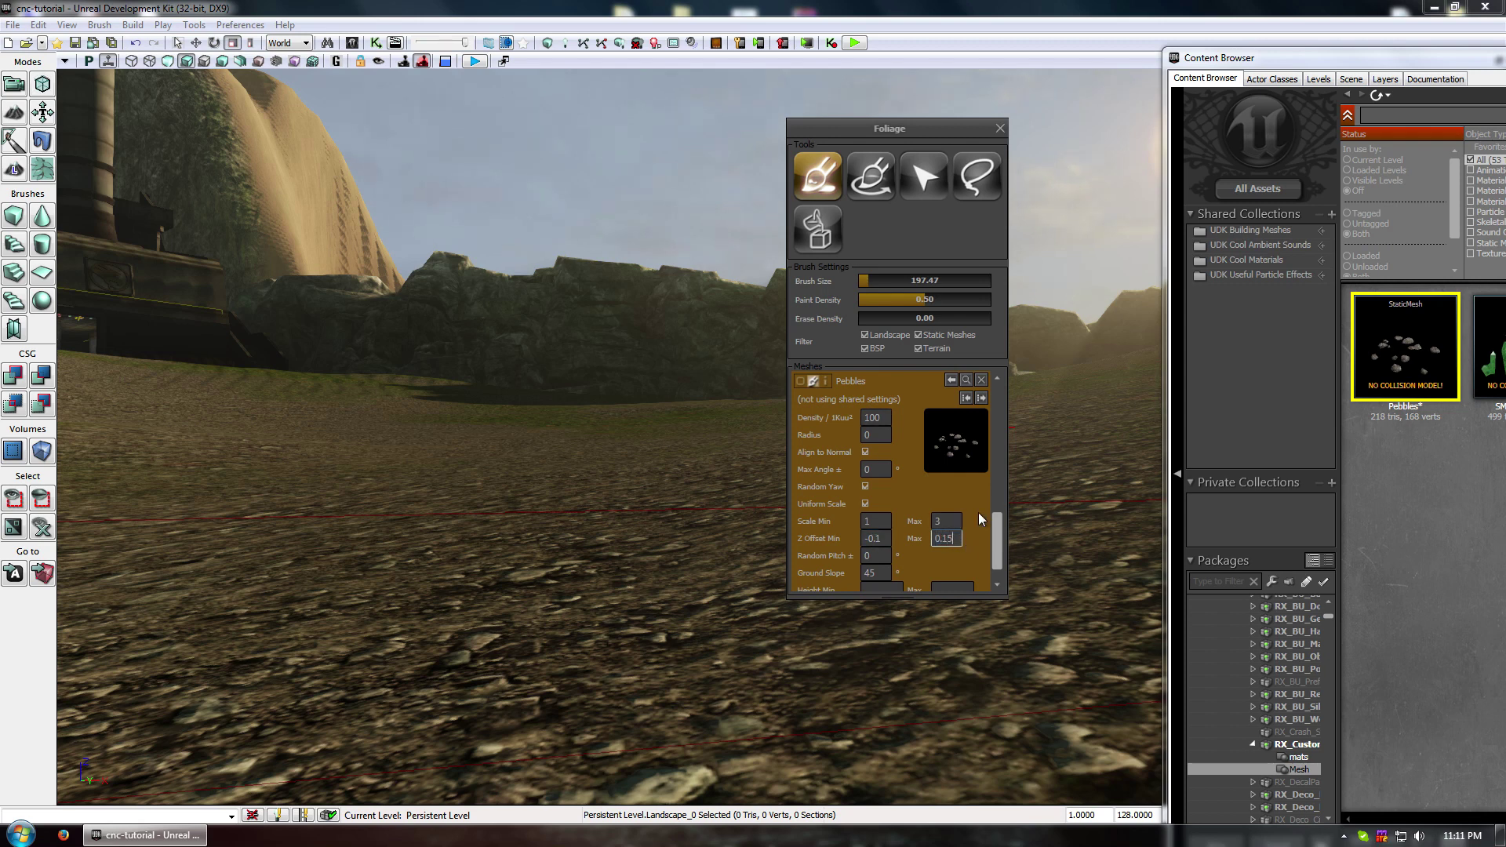
drag(1000, 524, 999, 531)
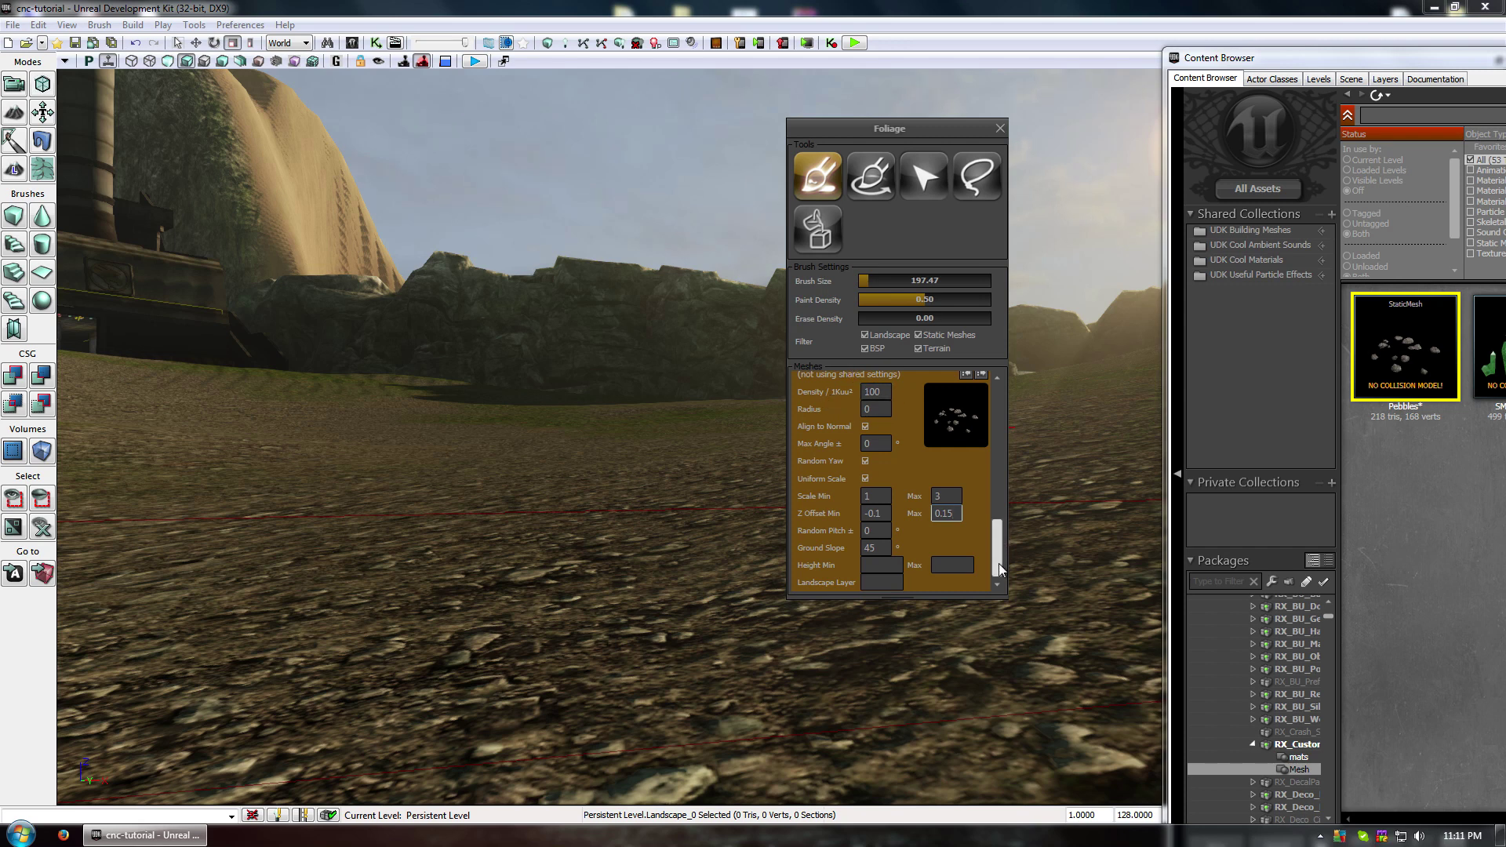
mouse_move(997, 538)
mouse_down()
mouse_move(996, 517)
mouse_move(997, 556)
mouse_up()
click(825, 435)
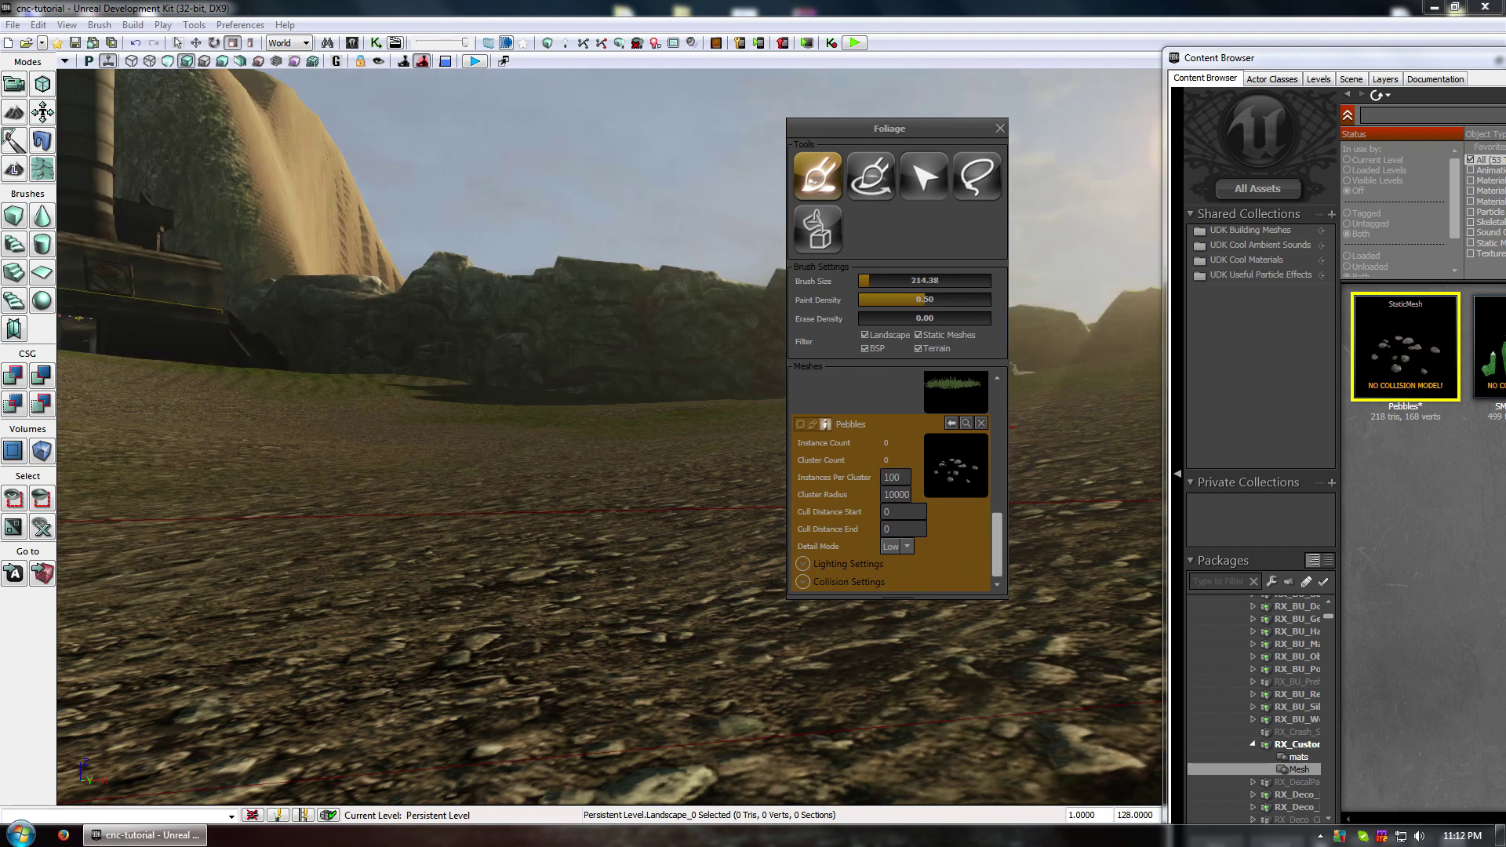
- Lower the Paint Density to 0.15 and paint a sparse patch of Pebbles foliage onto the stony ground
scroll(439, 581, down, 5)
right_drag(424, 531, 440, 628)
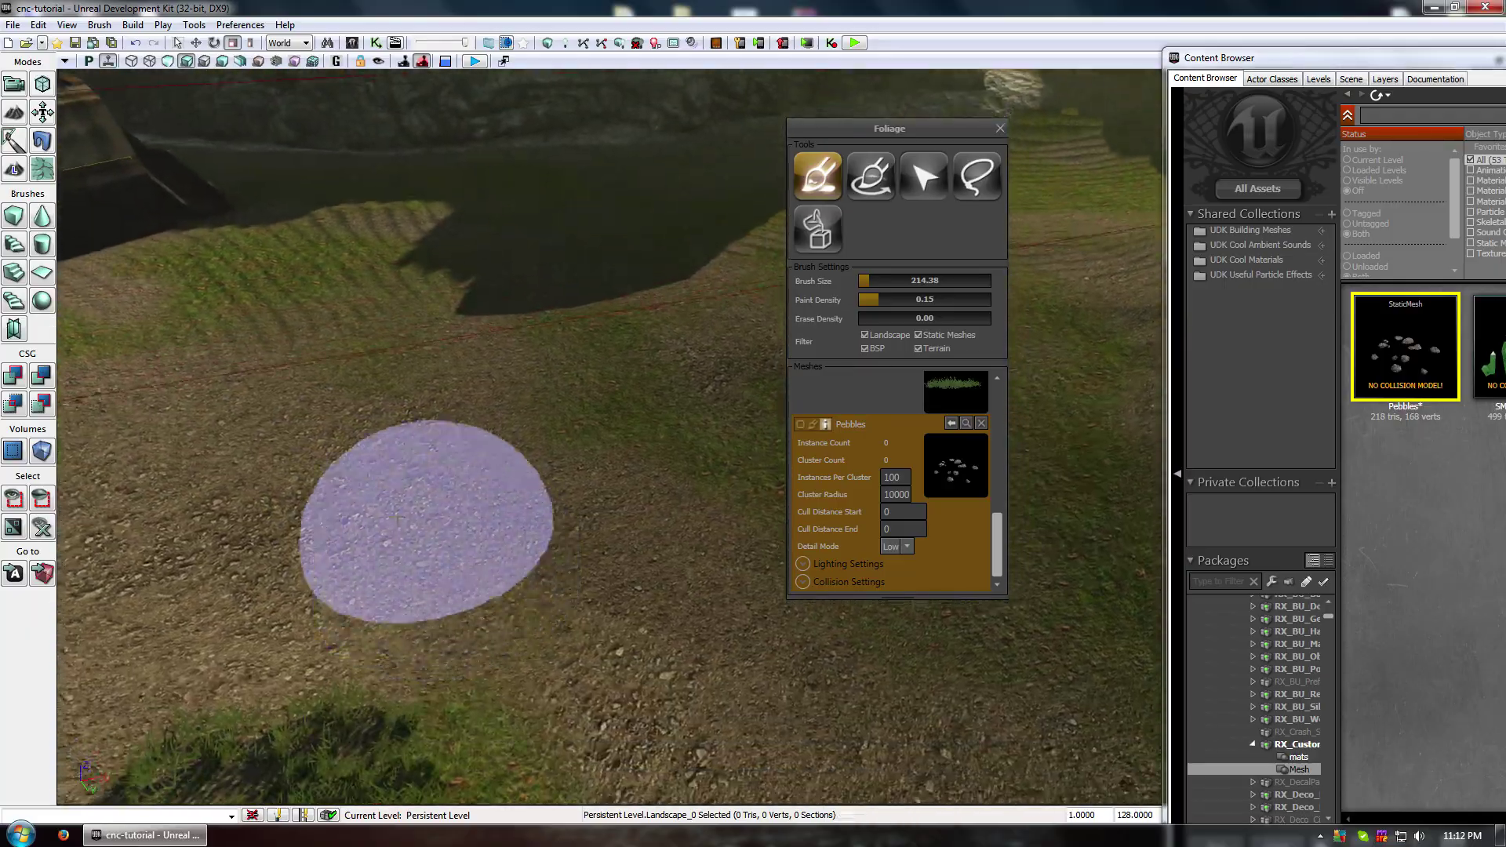
ctrl+click(657, 642)
mouse_move(656, 641)
right_down()
mouse_move(612, 659)
mouse_move(588, 566)
right_up()
mouse_move(204, 471)
mouse_down()
mouse_move(228, 408)
mouse_move(188, 345)
mouse_up()
drag(251, 440, 251, 330)
drag(251, 392, 251, 330)
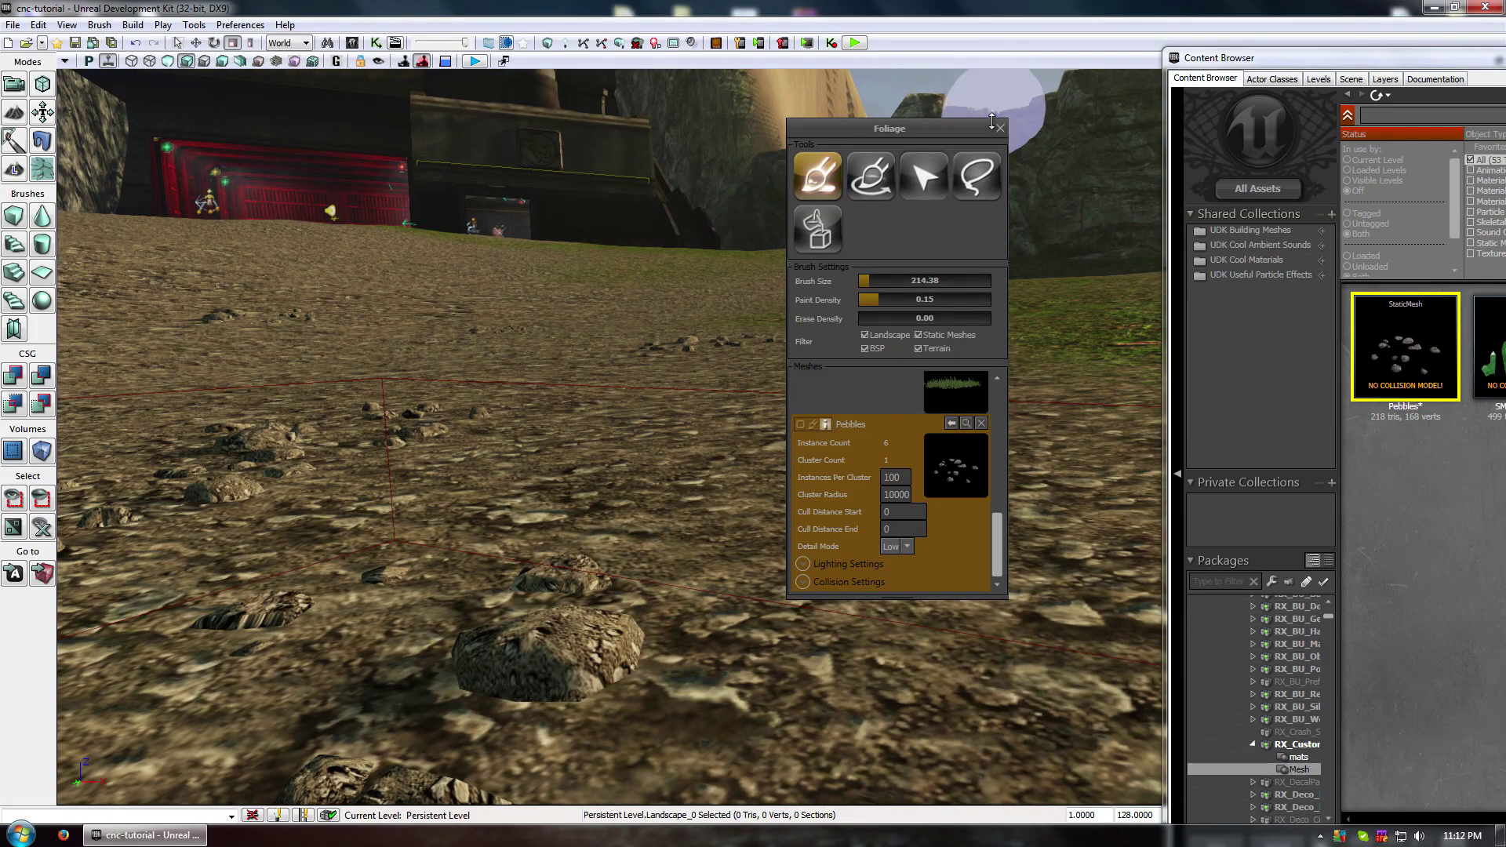
- Close the Foliage window and examine the painted pebbles up close on the ground
click(998, 130)
right_drag(728, 447, 697, 549)
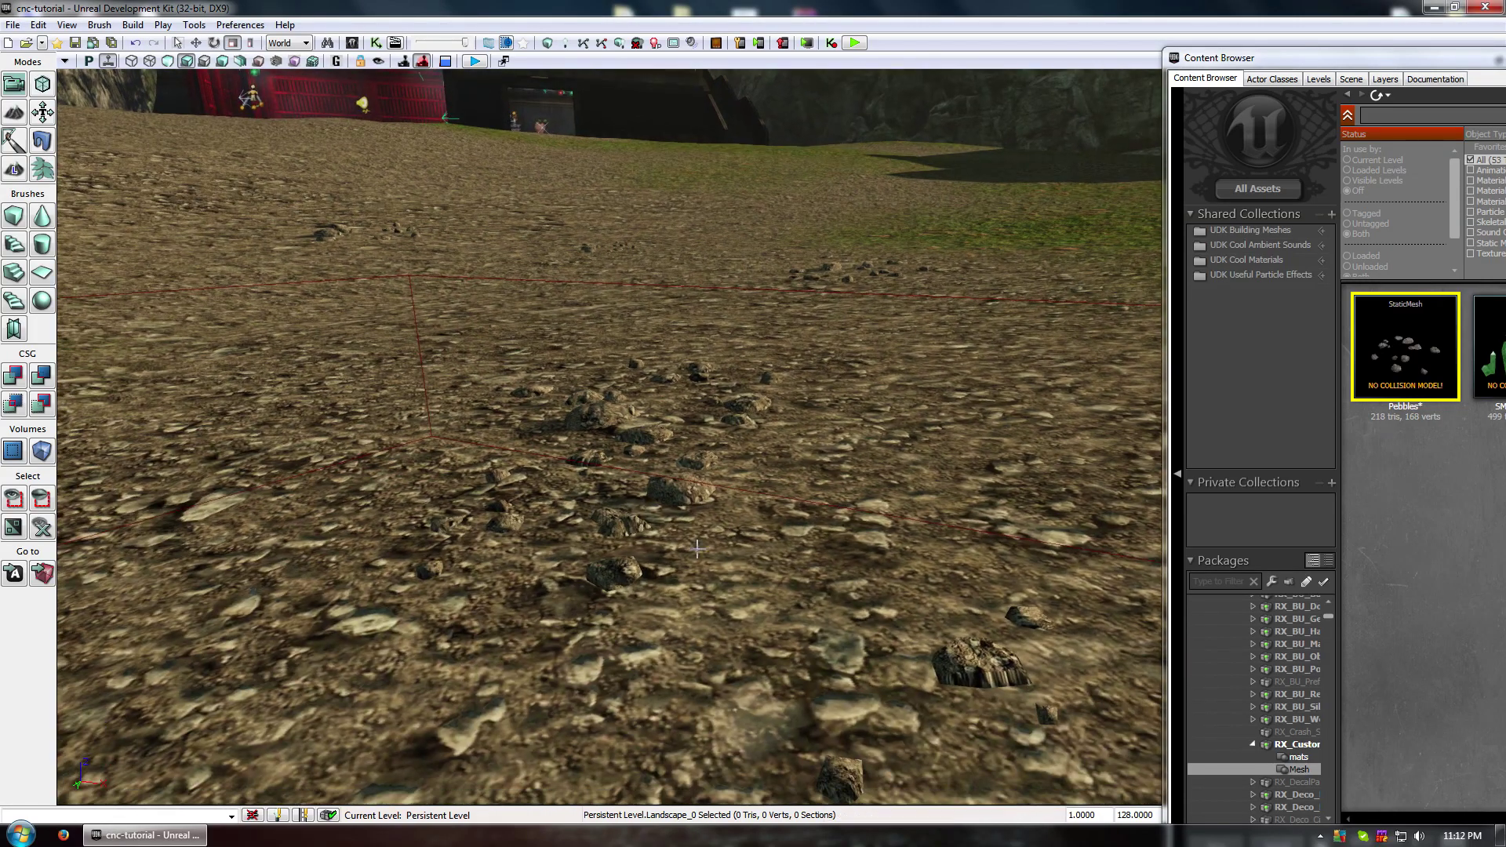
drag(638, 603, 630, 540)
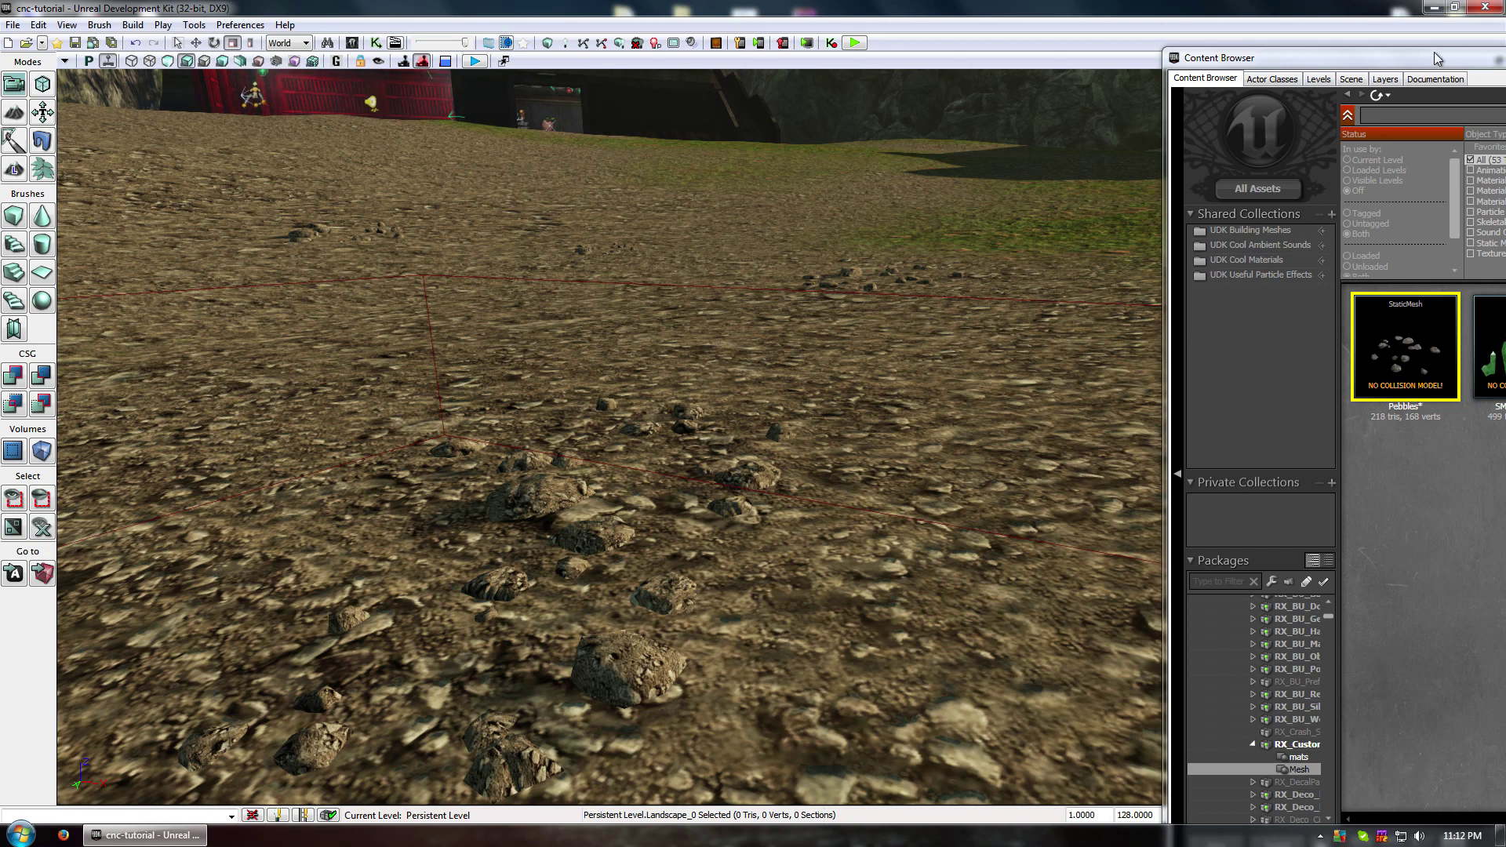
- Move the Content Browser fully into view and check the texture parameters of Pebble_mat1_INST in the mats group
drag(1437, 58, 1045, 64)
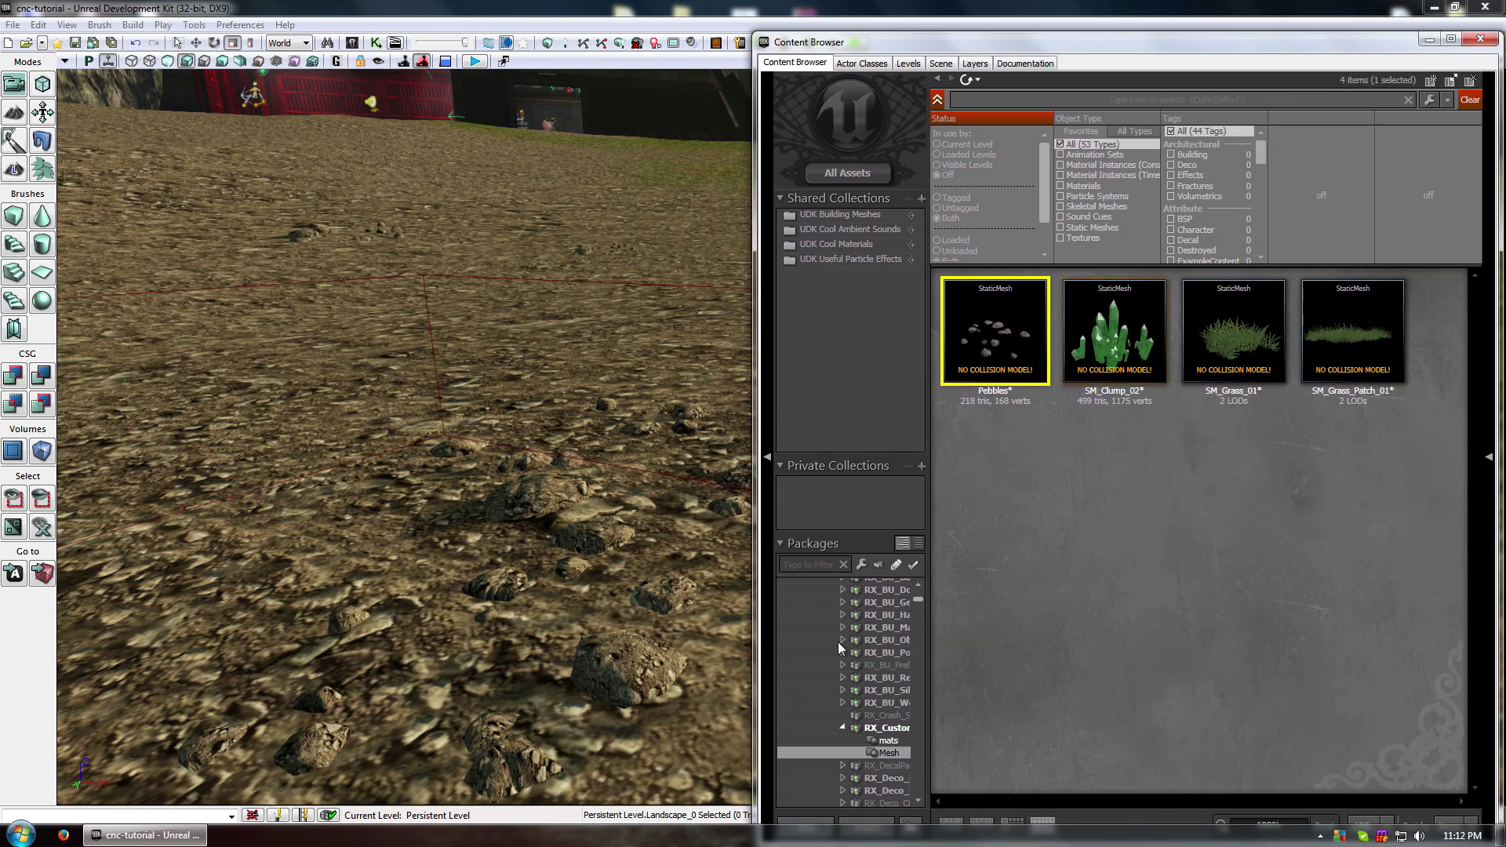
click(888, 740)
click(1147, 610)
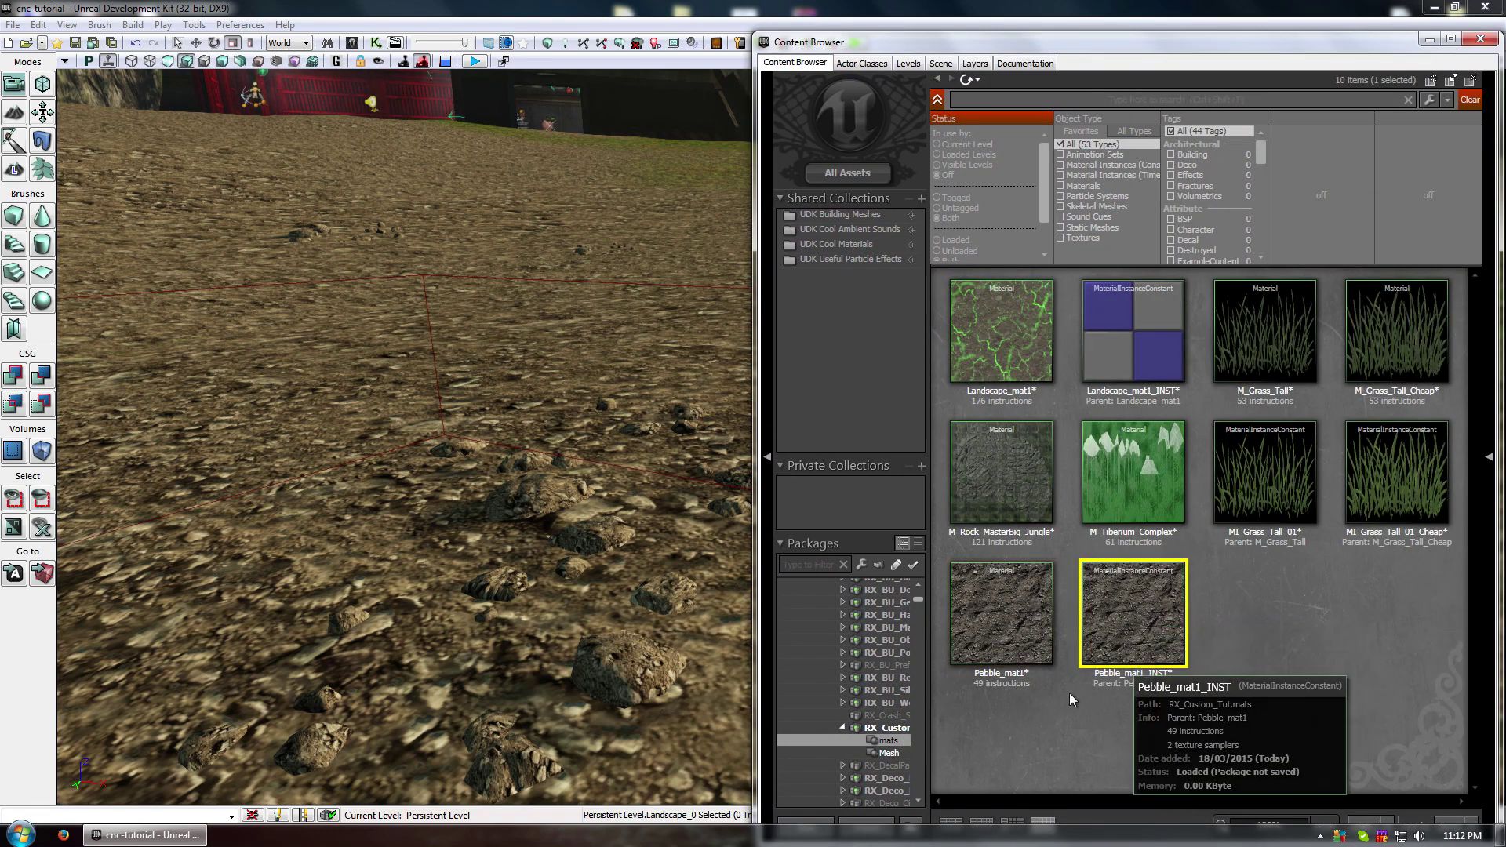
double_click(1114, 626)
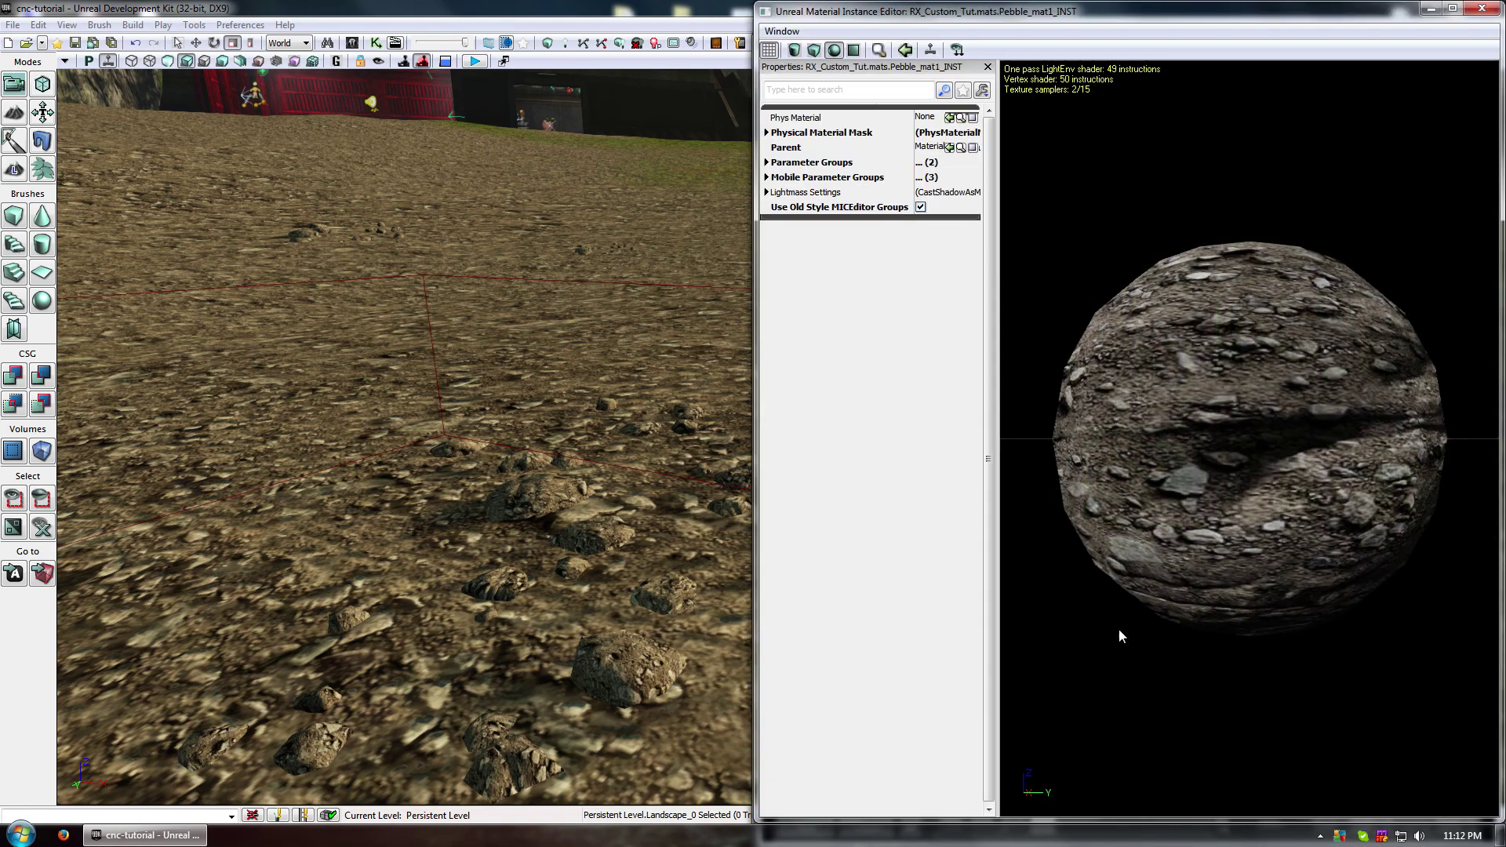
click(766, 163)
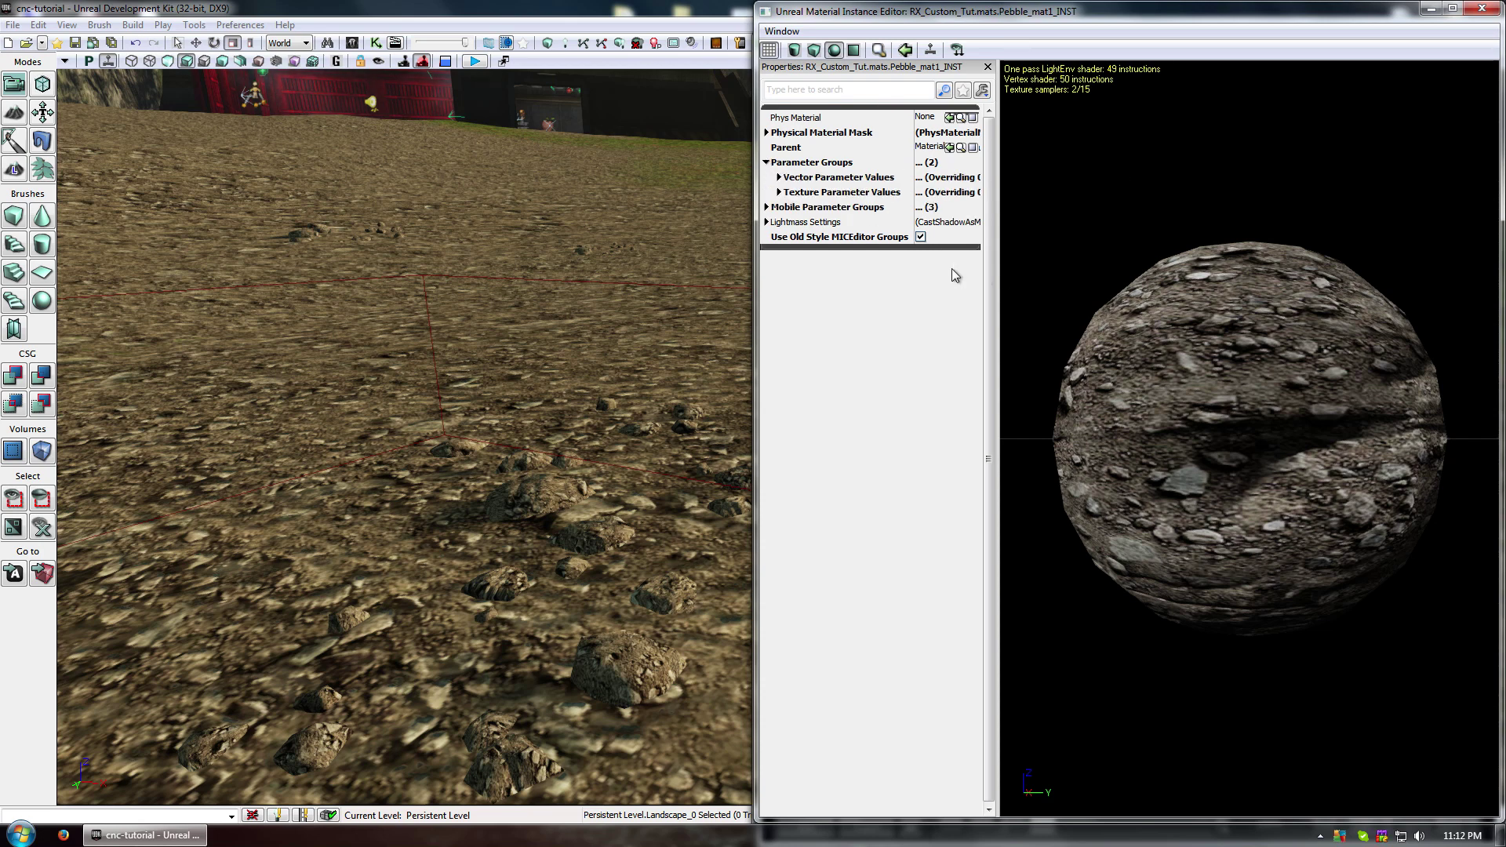
click(780, 192)
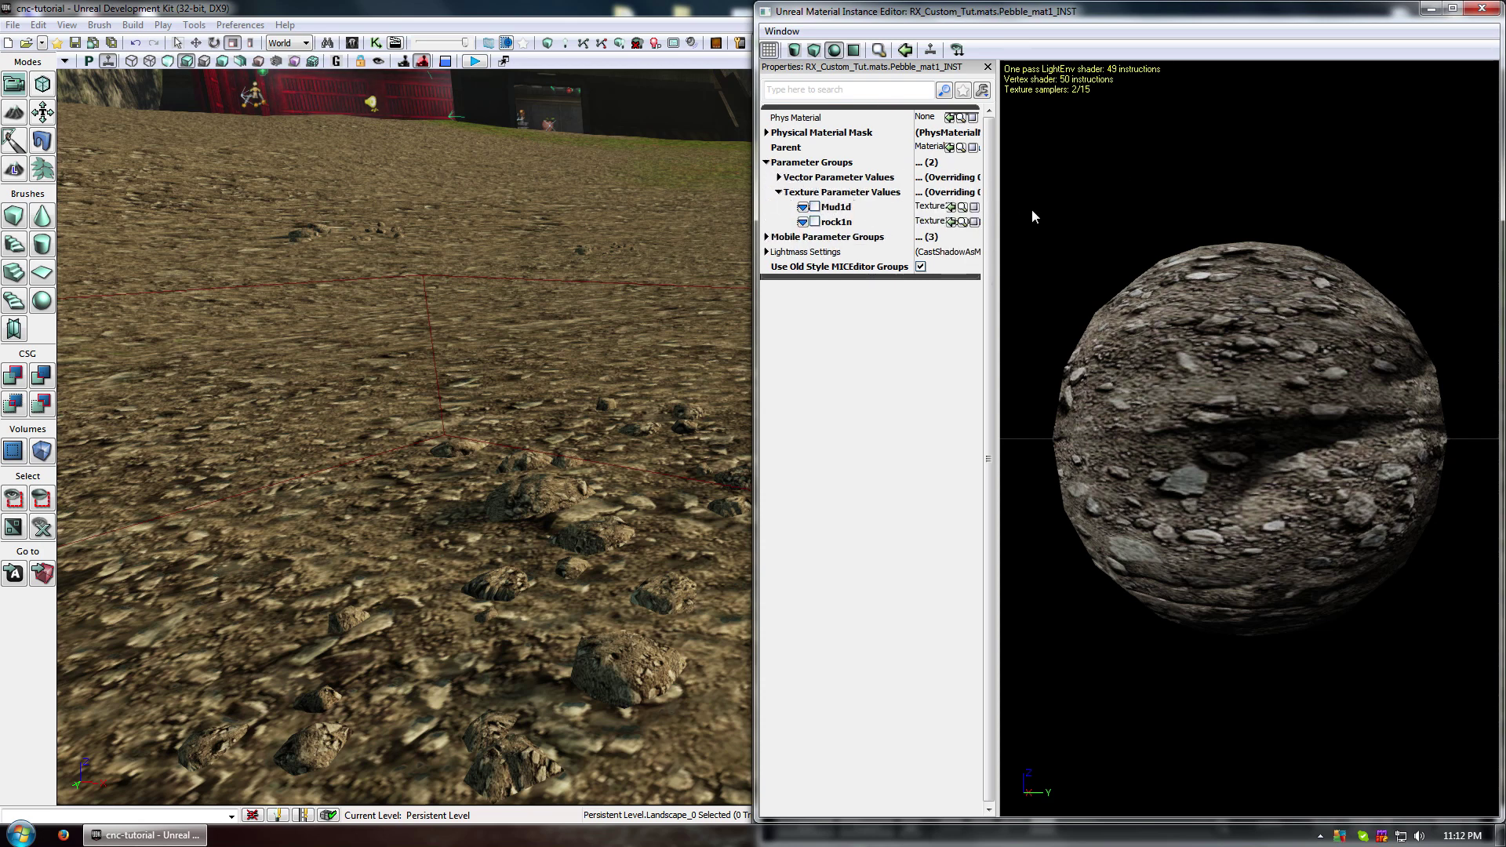
click(1431, 11)
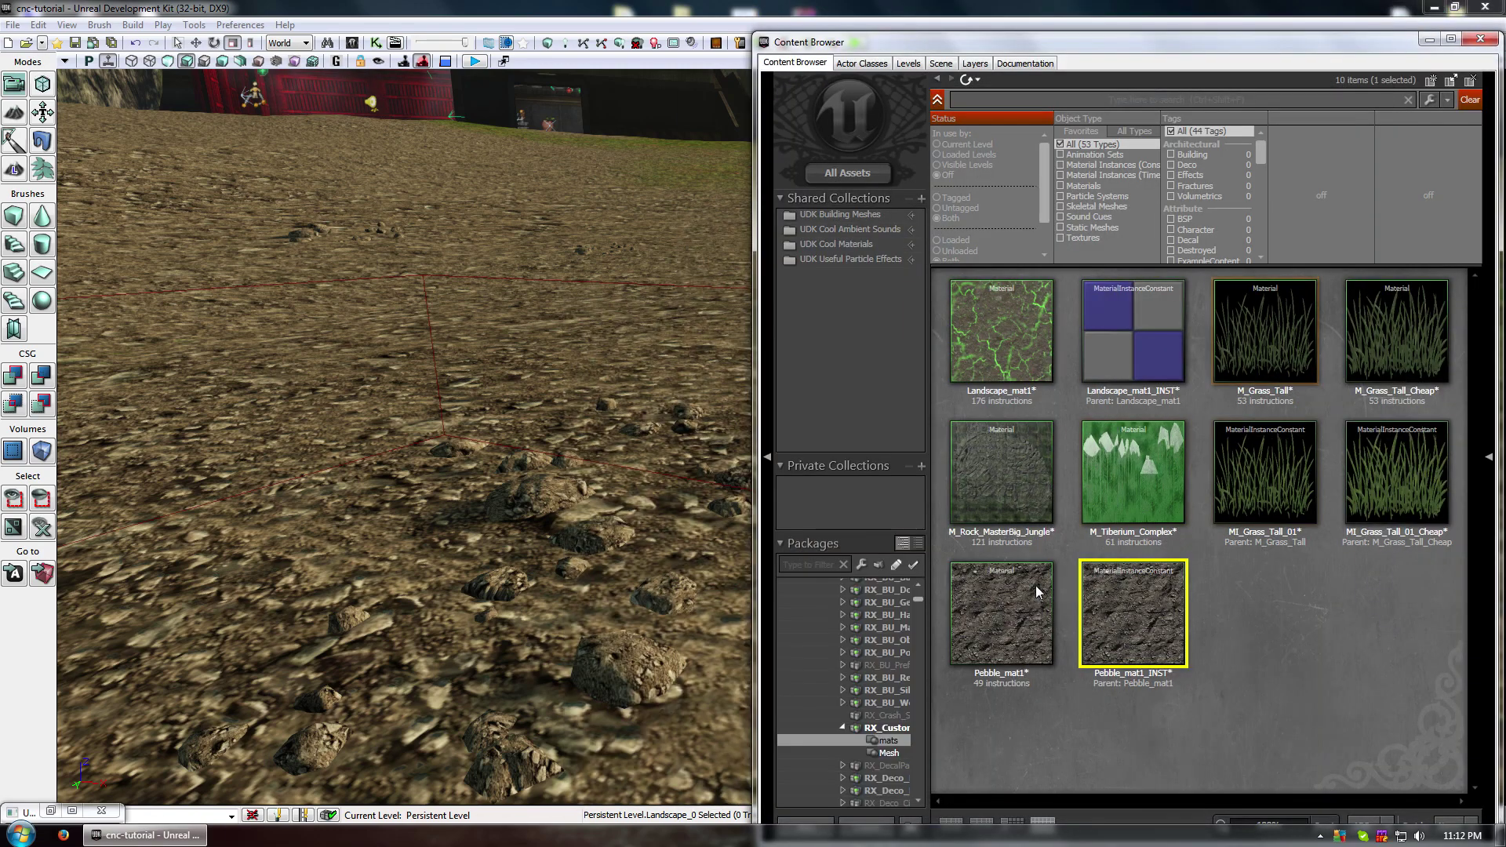
- Open the parent material Pebble_mat1 and inspect the Mud1d texture parameter node
double_click(1018, 593)
drag(539, 401, 312, 661)
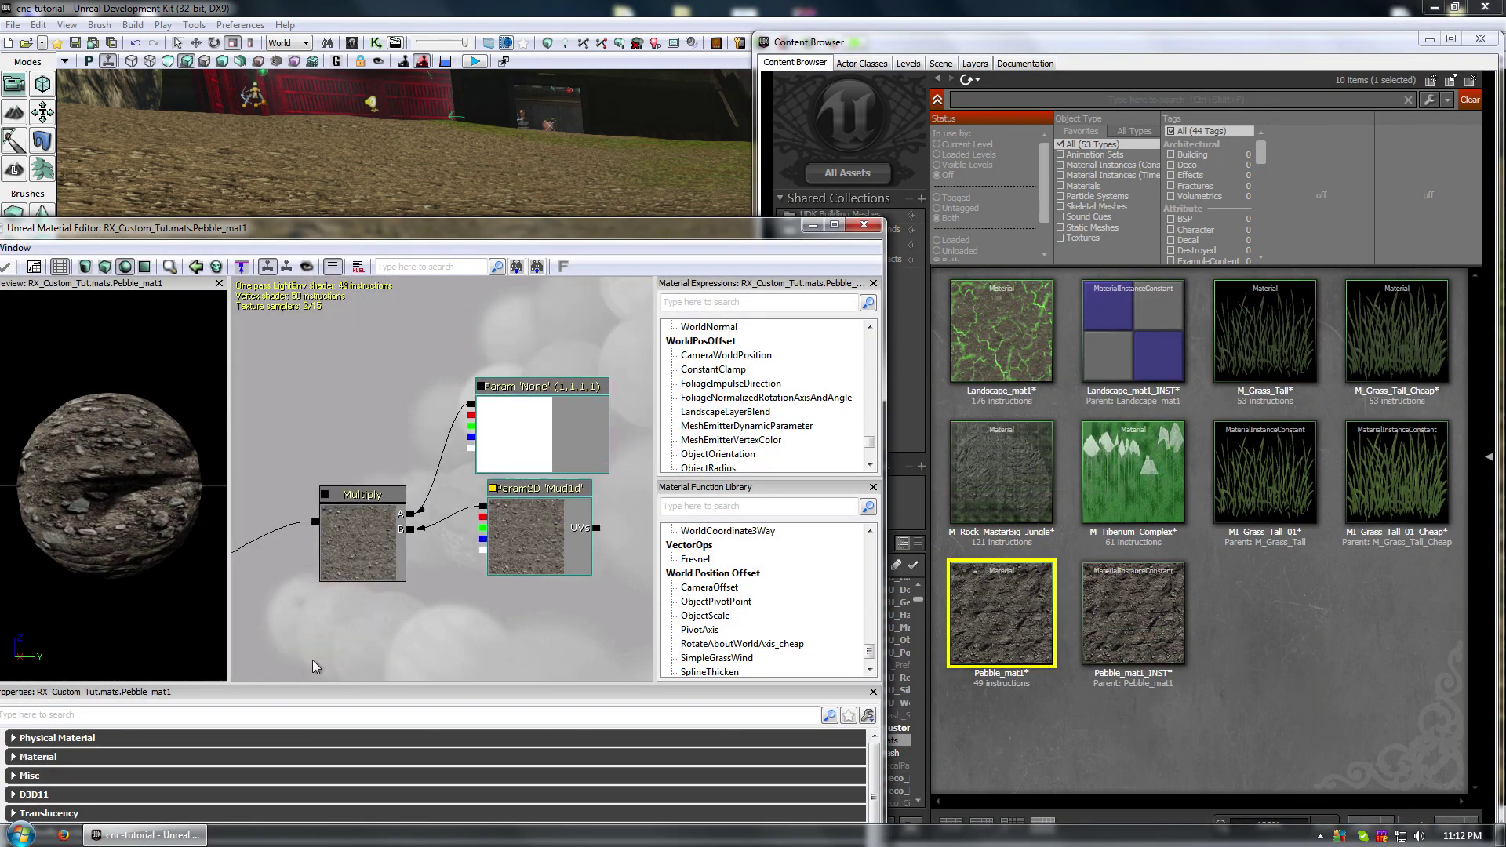
scroll(408, 589, down, 1)
drag(542, 565, 510, 493)
click(506, 457)
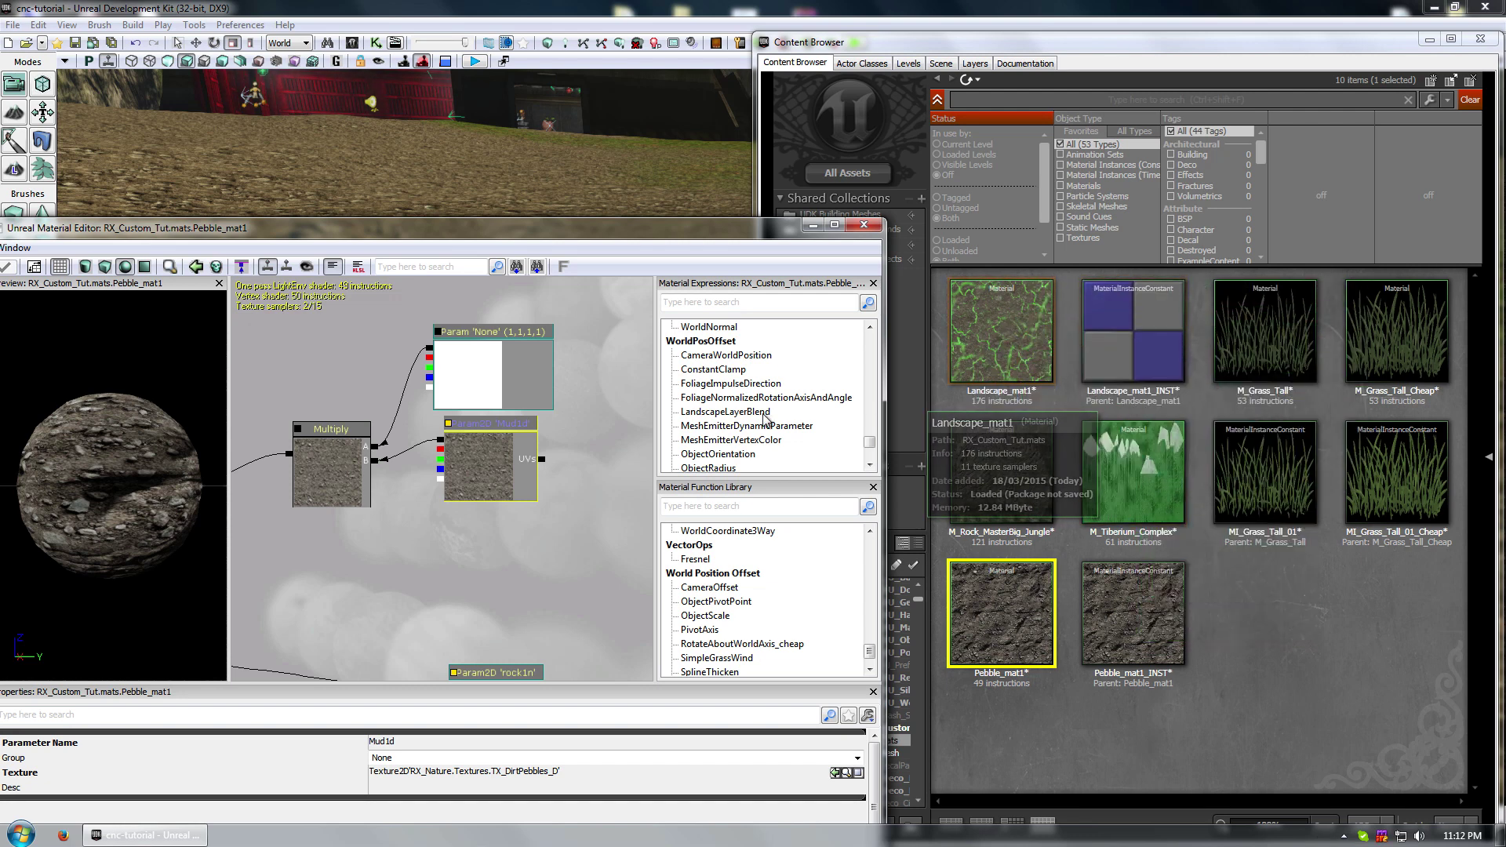
- Open the M_Rock_MasterBig_Jungle material, examine its texture nodes including the Diffuse_Tile parameter, and close it
click(1012, 458)
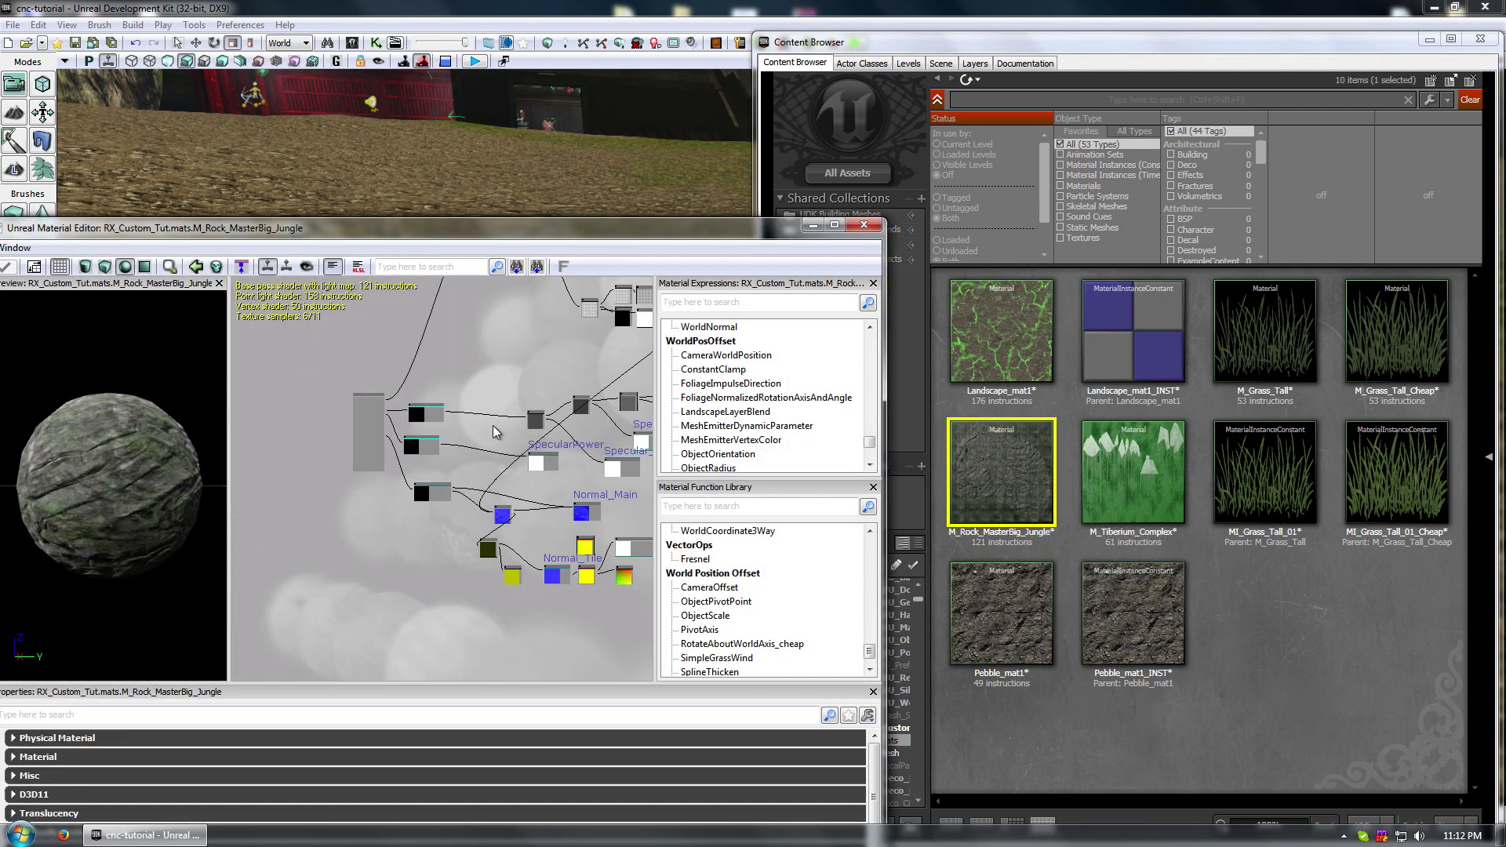
drag(575, 436, 363, 522)
scroll(400, 514, up, 7)
drag(600, 494, 261, 596)
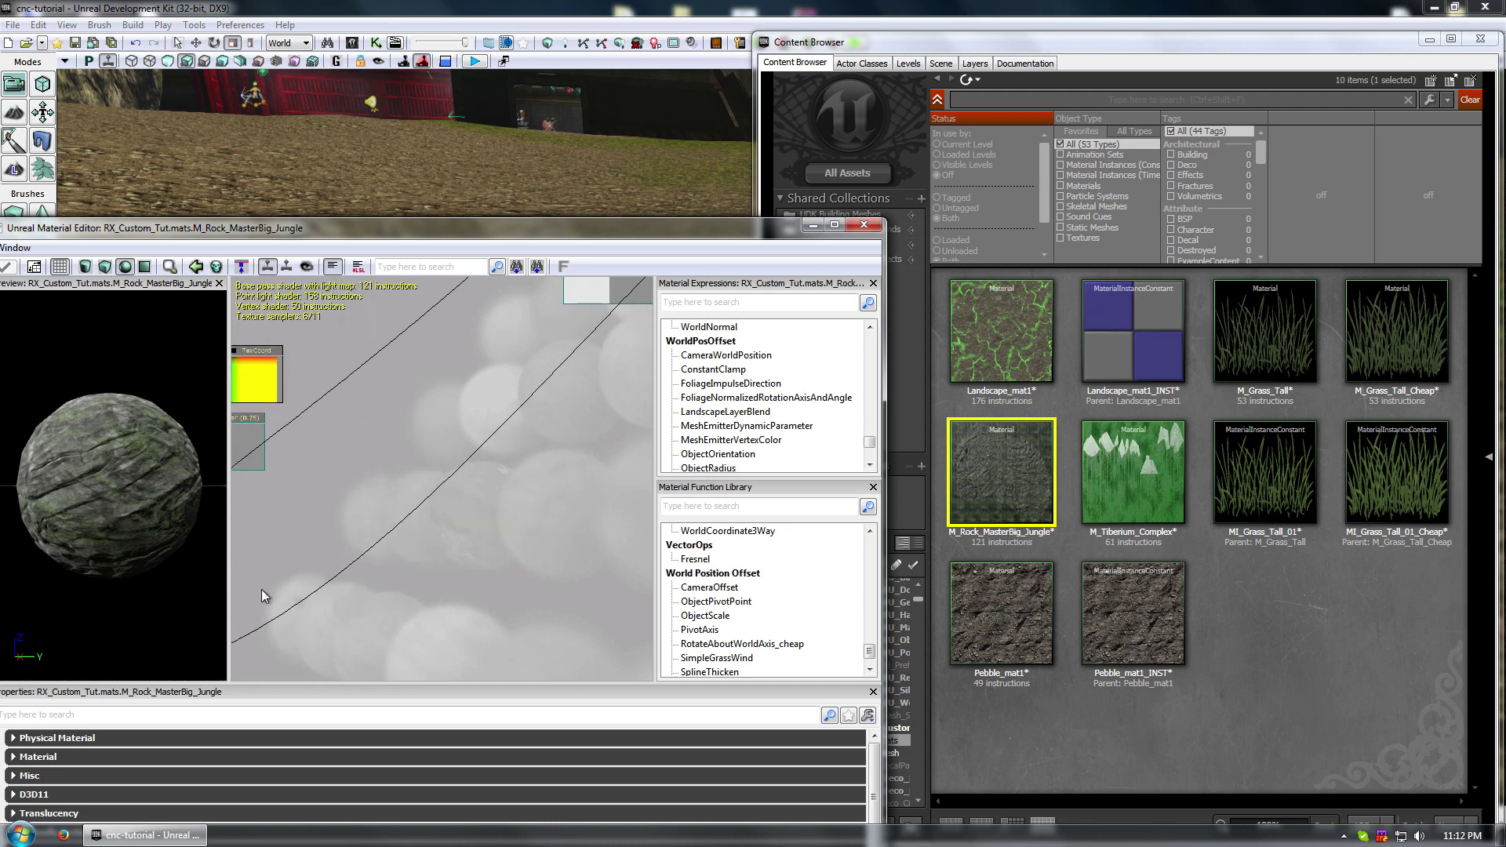
drag(529, 424, 376, 503)
click(319, 507)
drag(523, 496, 164, 675)
click(416, 526)
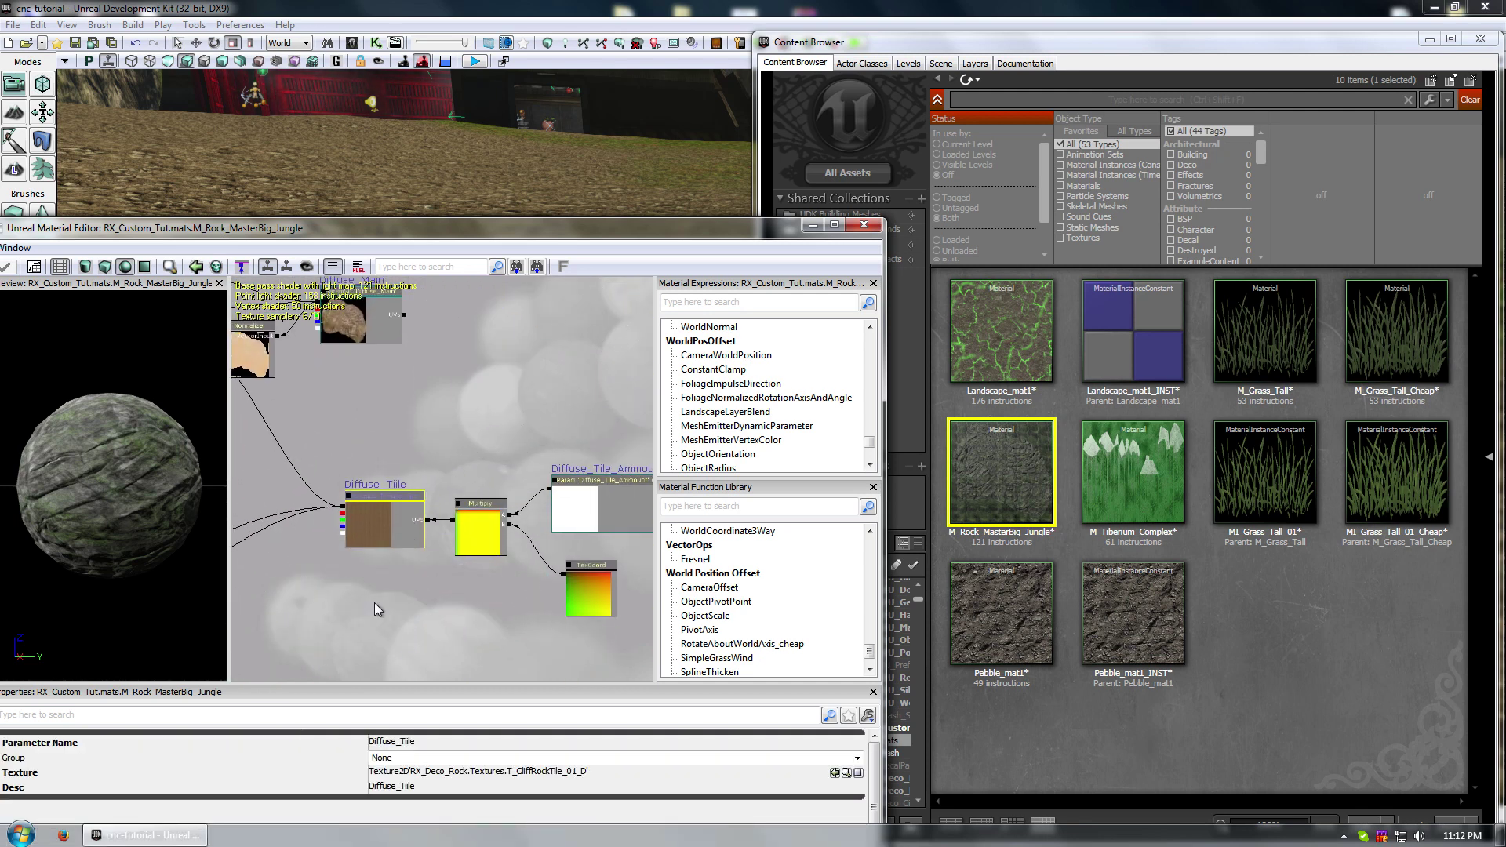
scroll(367, 517, up, 4)
scroll(368, 494, down, 2)
drag(382, 382, 614, 585)
drag(483, 520, 676, 592)
click(867, 226)
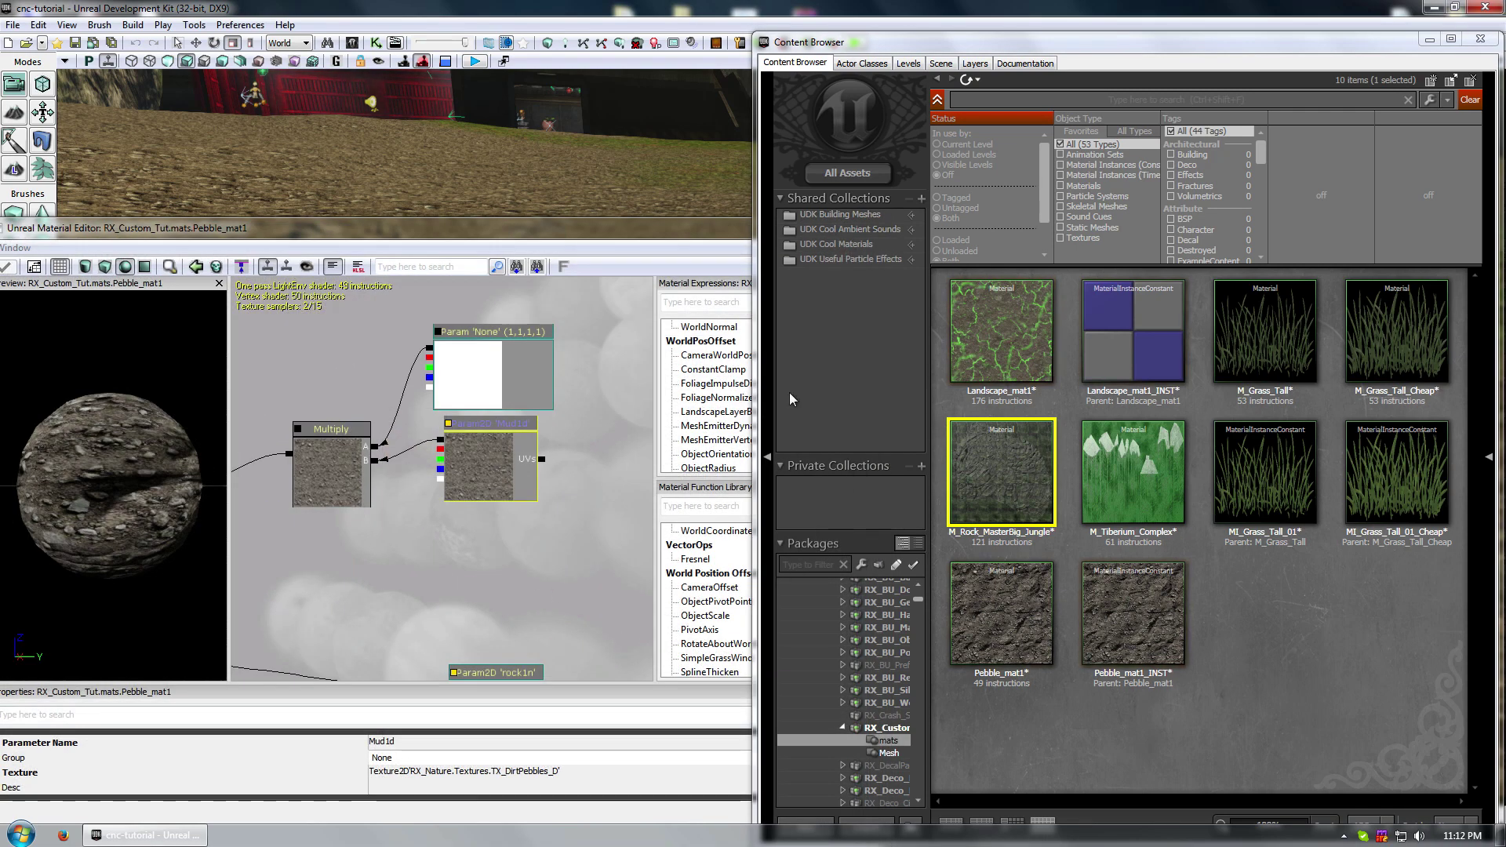
- Try out the ___Deathmatch texture as a texture parameter in the Pebble_mat1 graph and delete the node again
click(1081, 237)
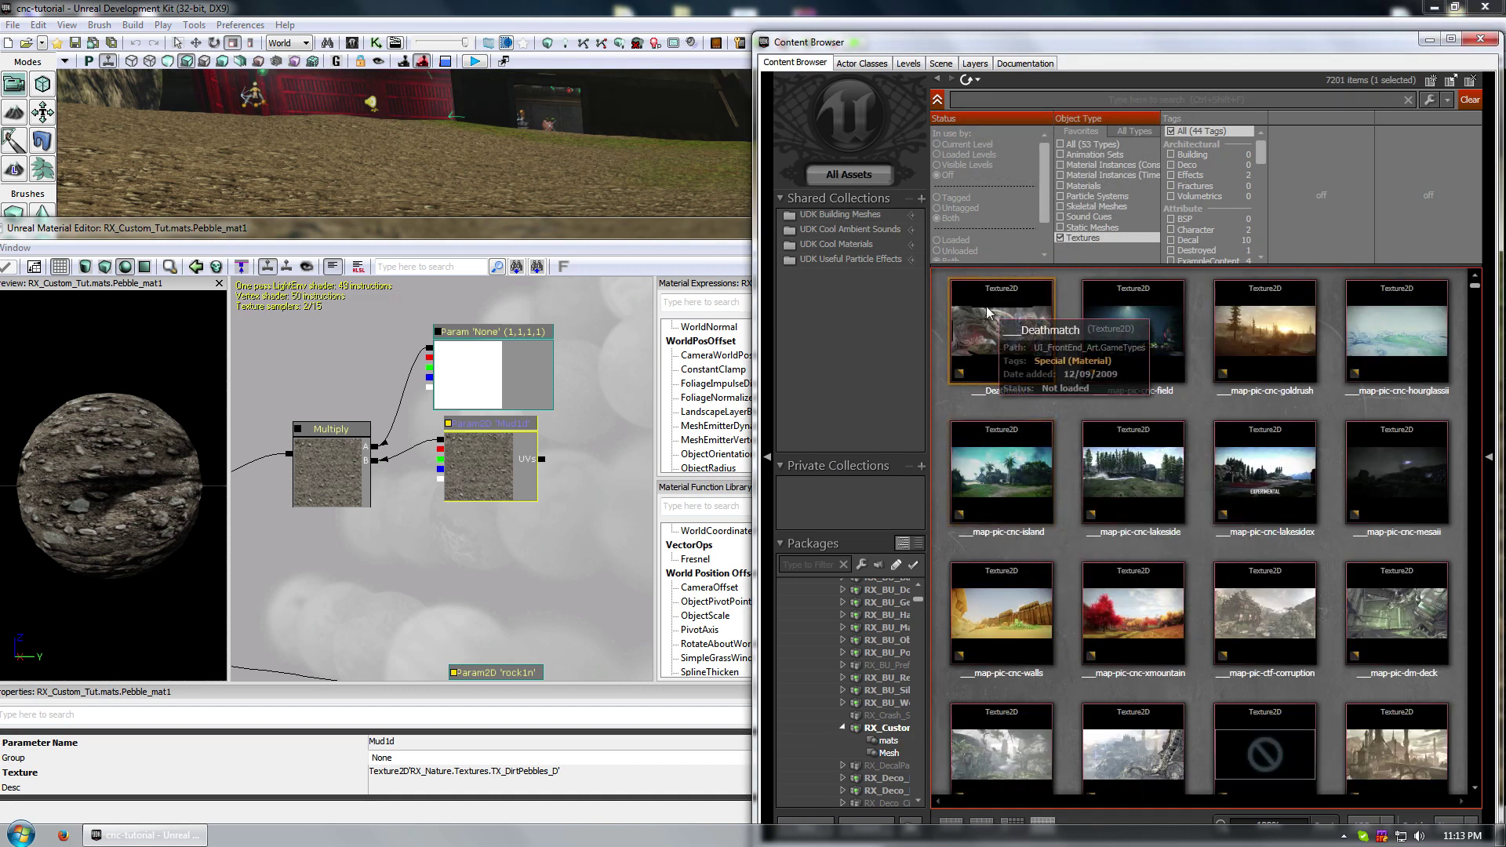
drag(1012, 333, 566, 556)
drag(417, 596, 367, 515)
scroll(460, 541, up, 1)
right_click(501, 521)
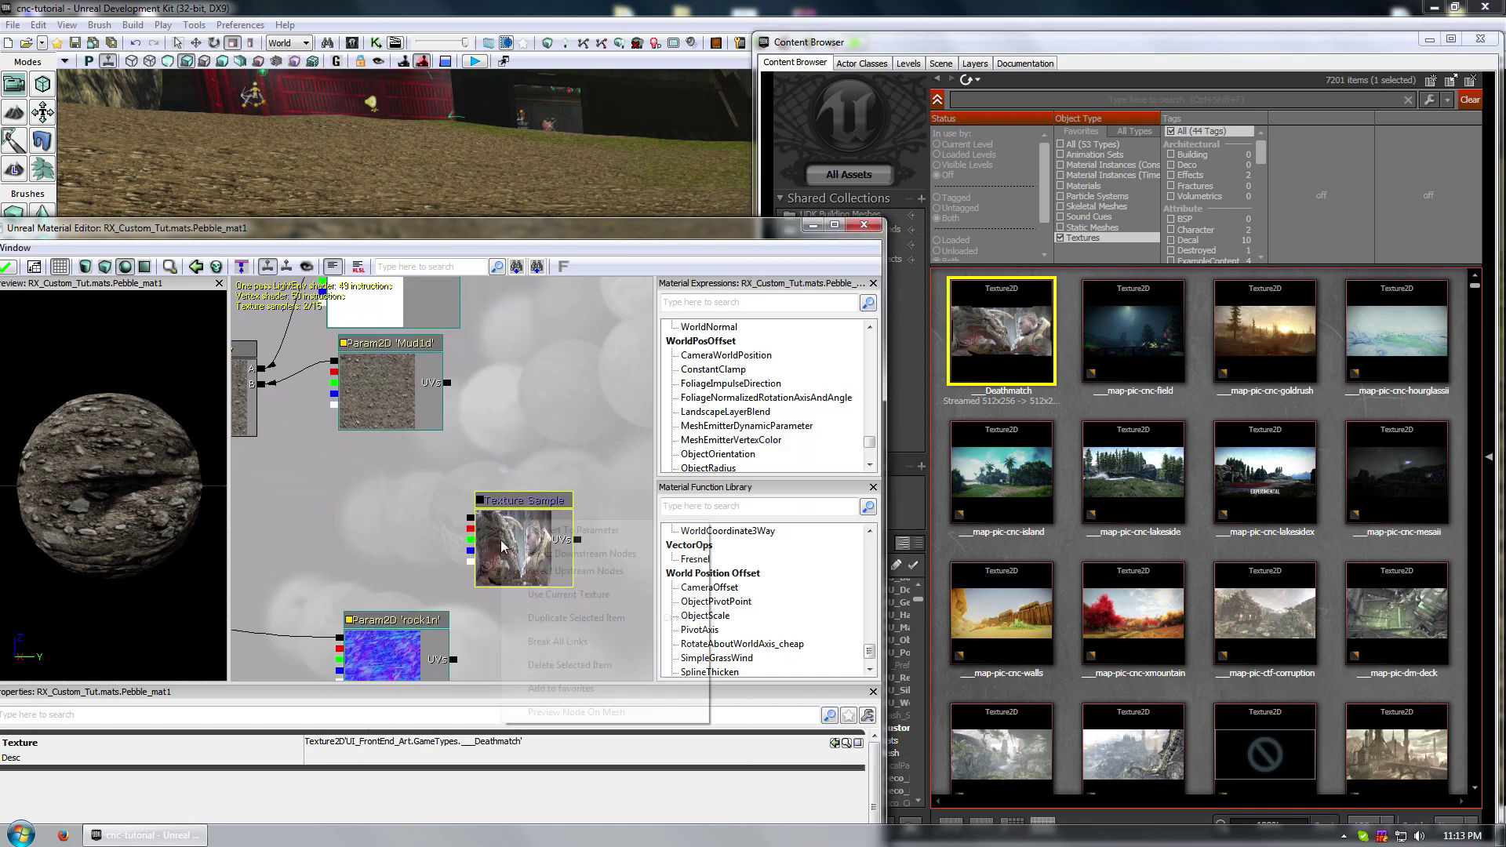
click(572, 530)
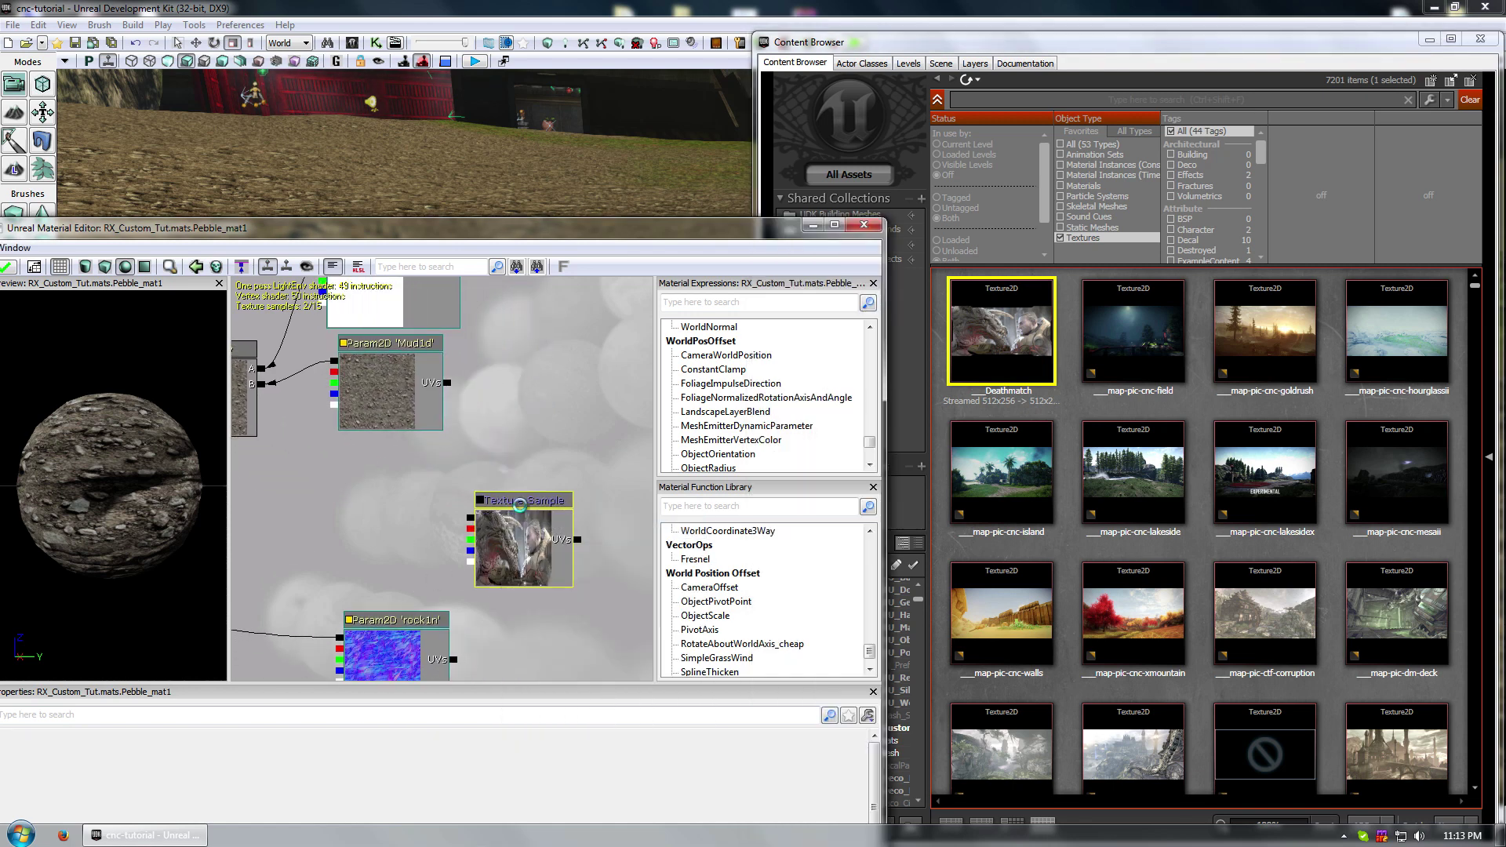
click(456, 744)
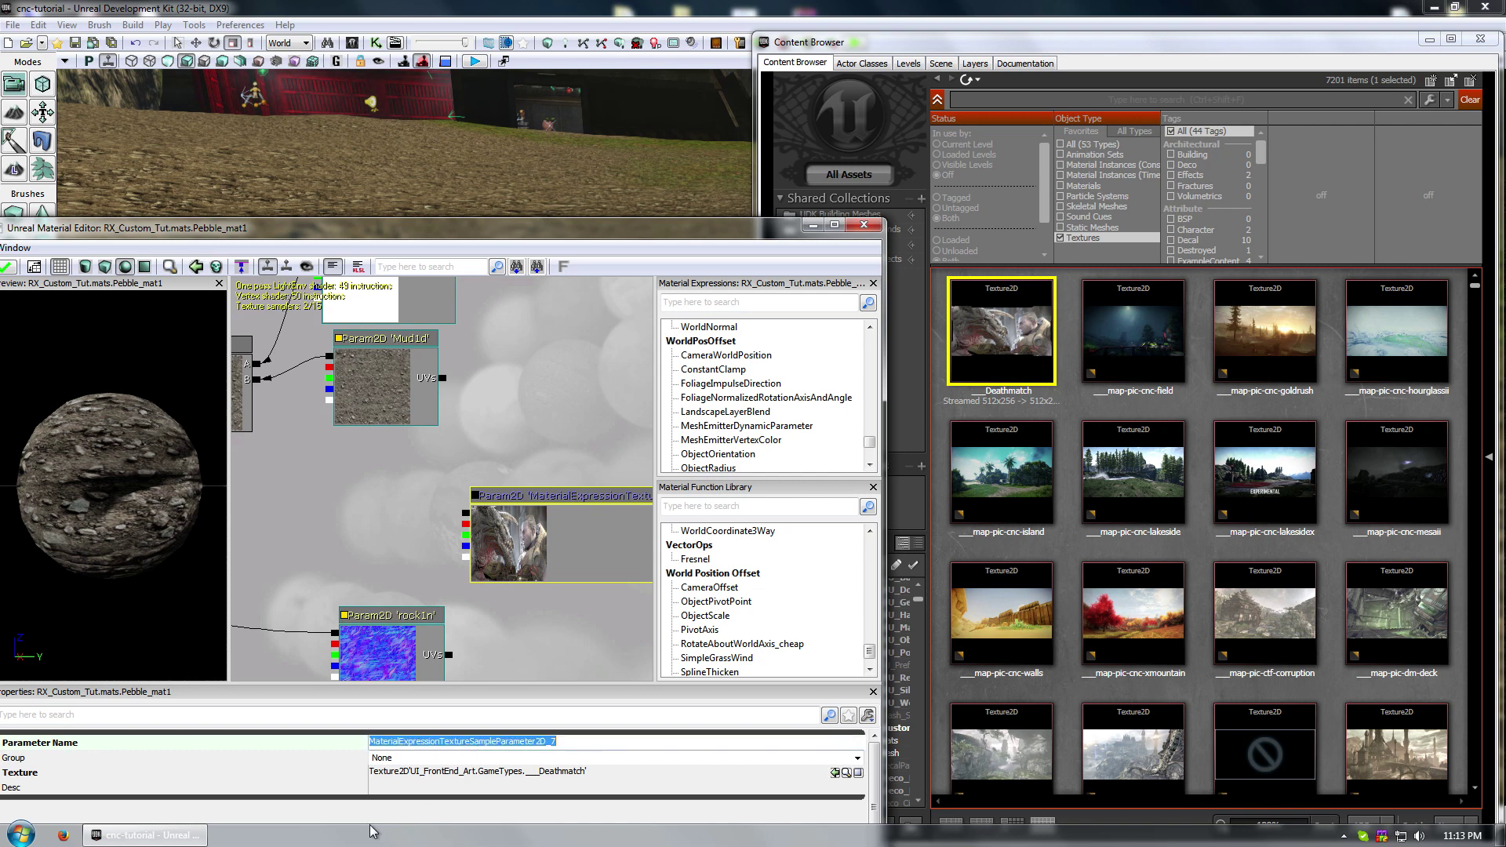
click(525, 540)
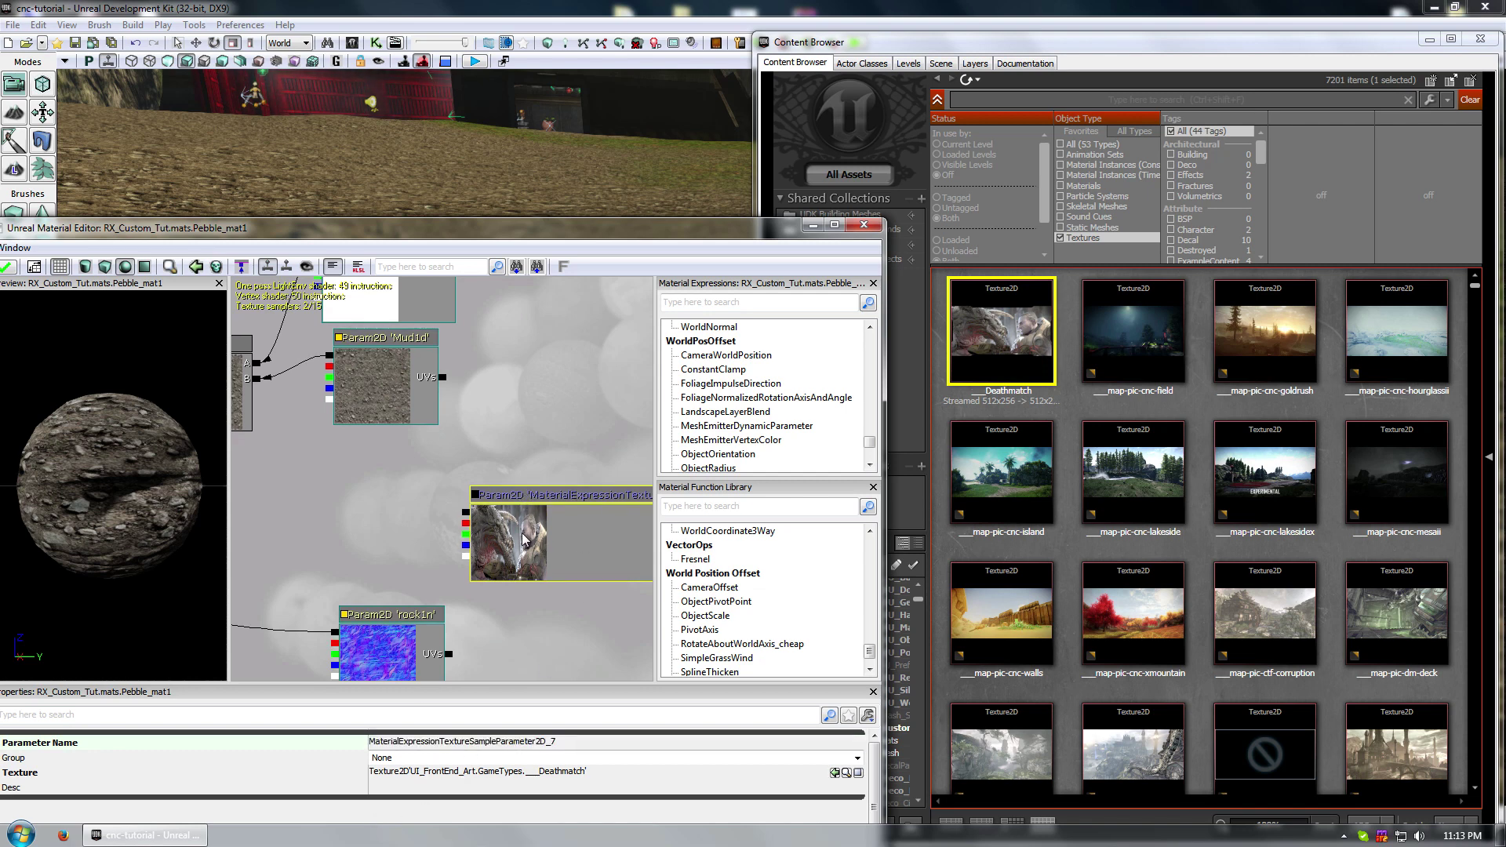
key(Delete)
- Close the Pebble_mat1 material editor and list all asset types of the mats group without the Textures filter
click(864, 226)
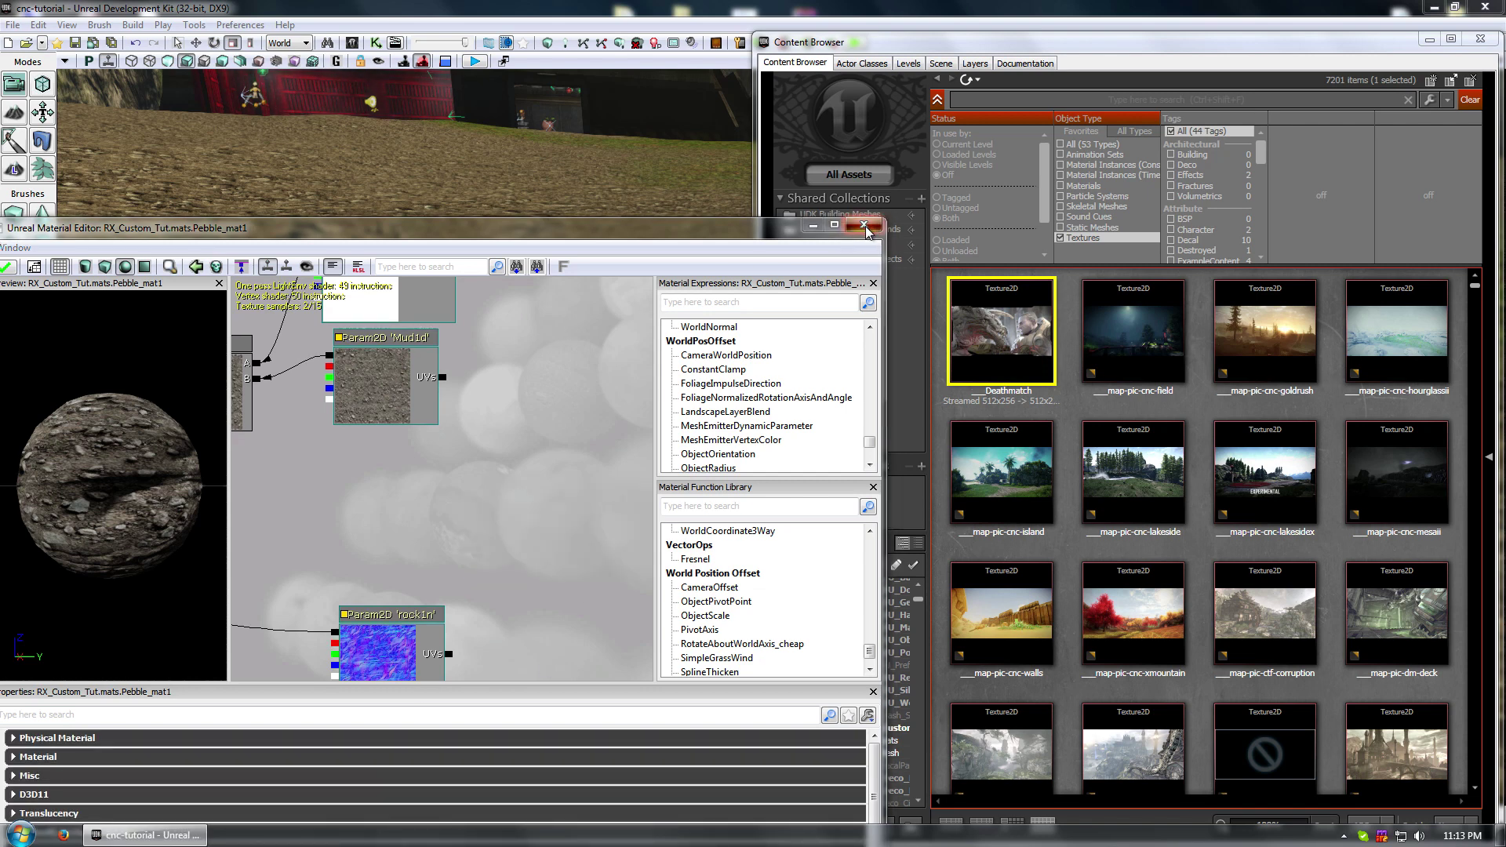
click(808, 450)
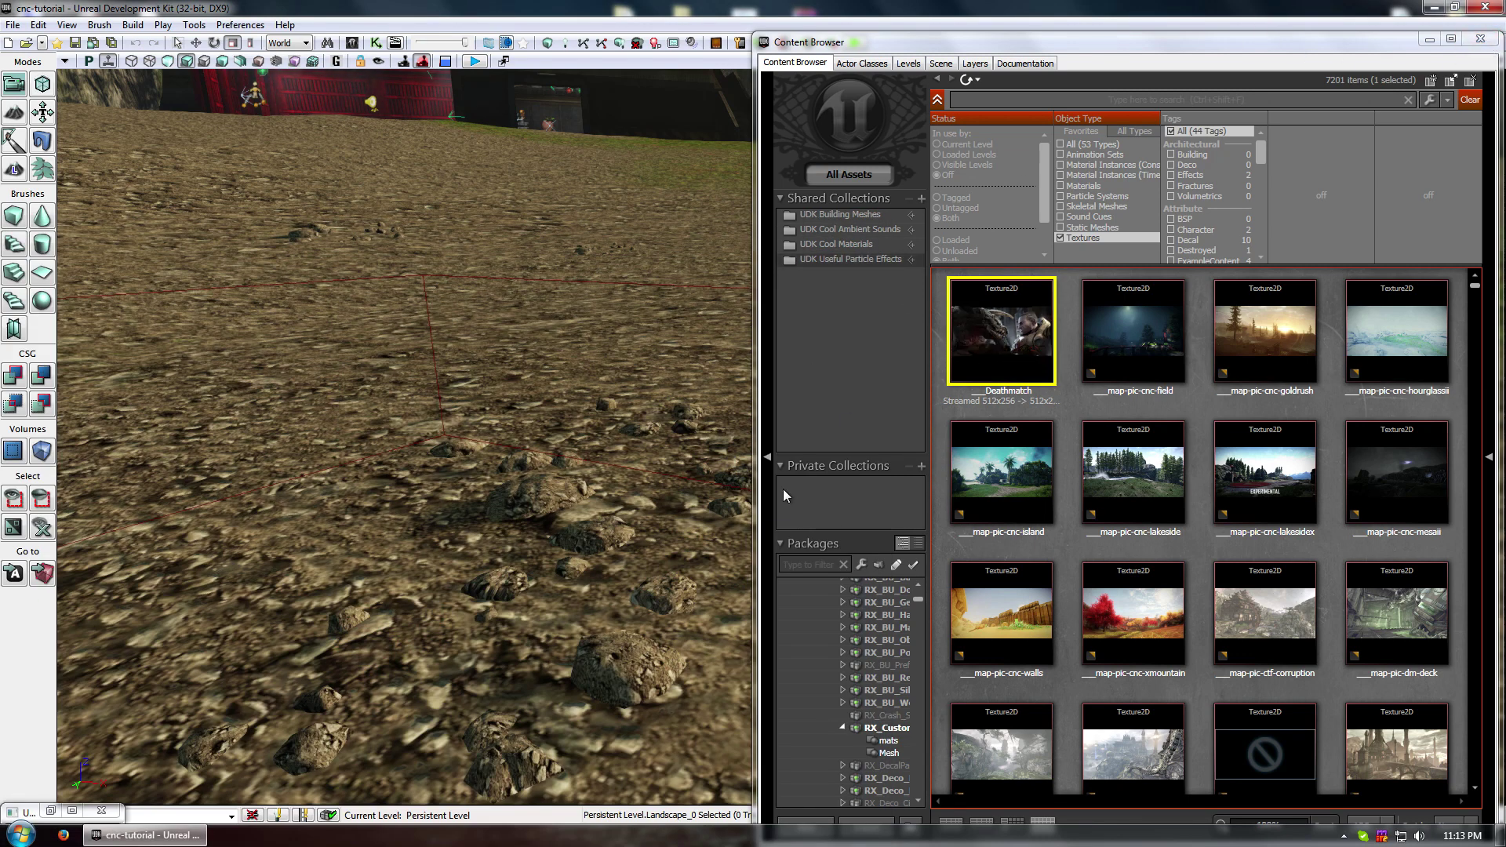
click(888, 741)
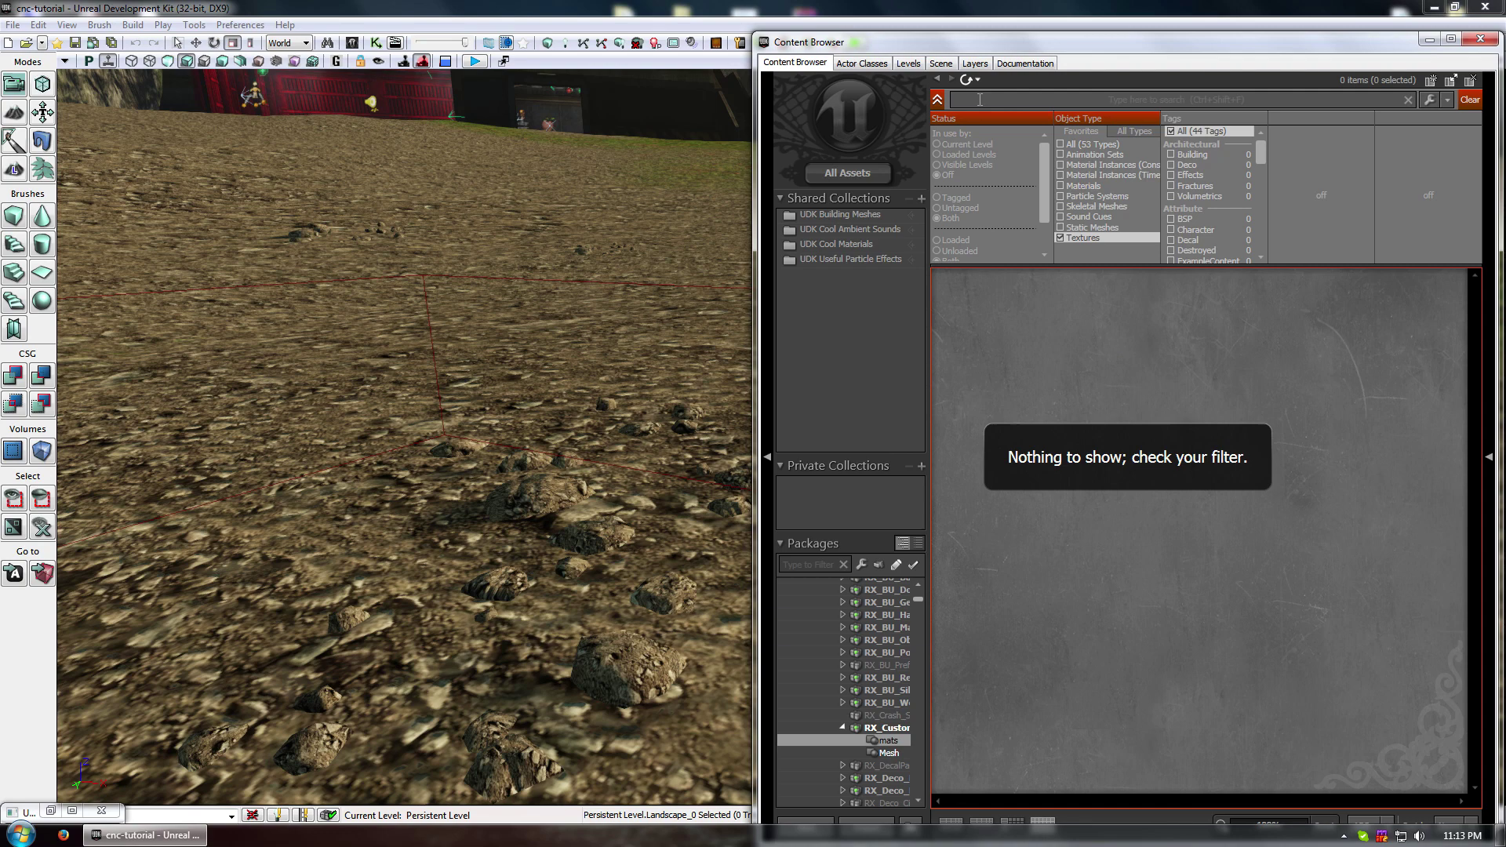
click(1060, 237)
- Open Pebble_mat1_INST and enable the override for its Mud1d texture parameter
click(1111, 634)
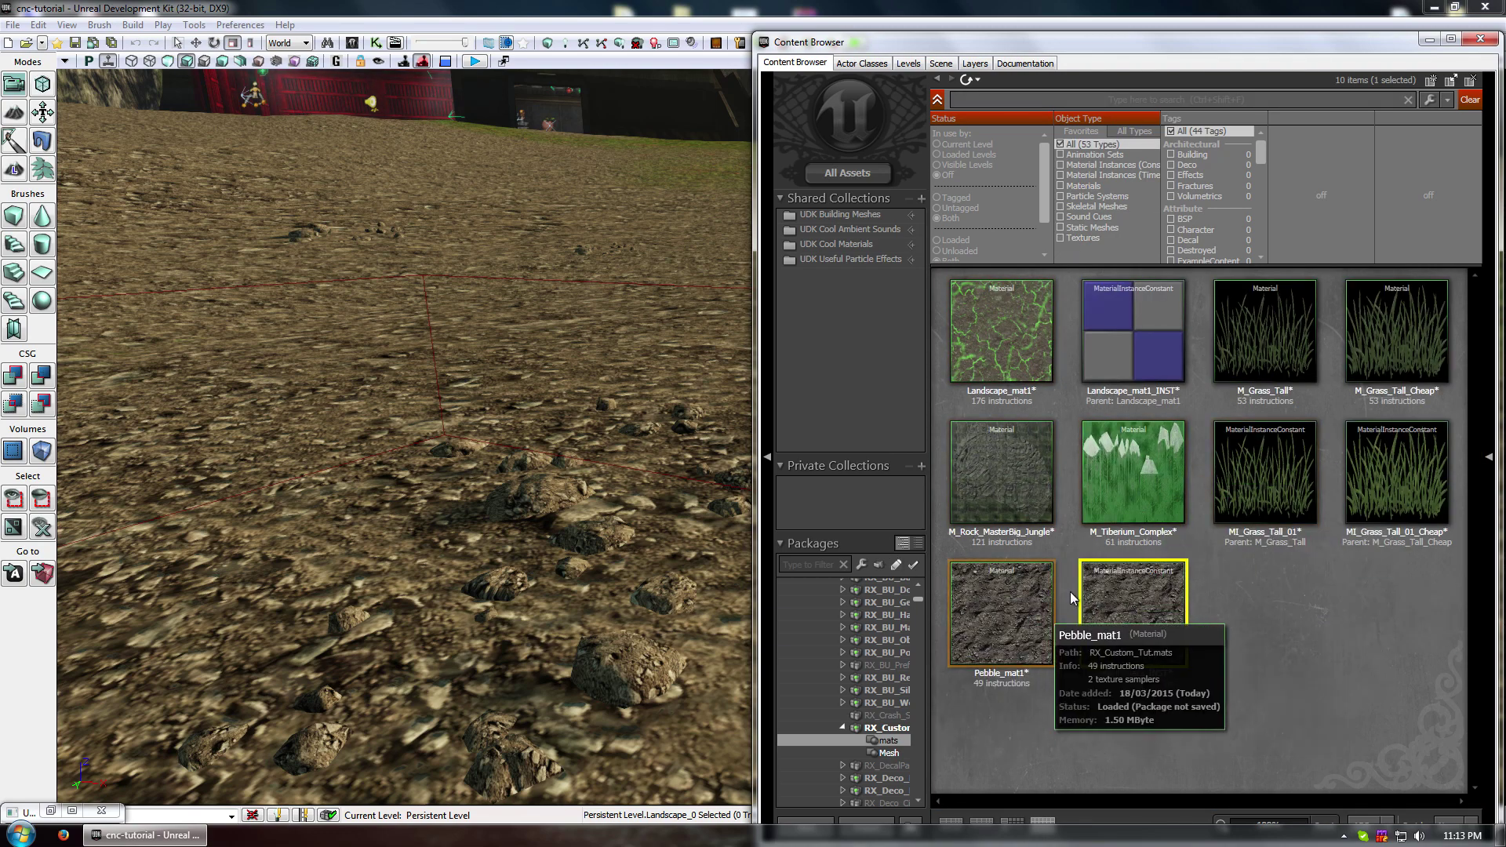
double_click(1125, 610)
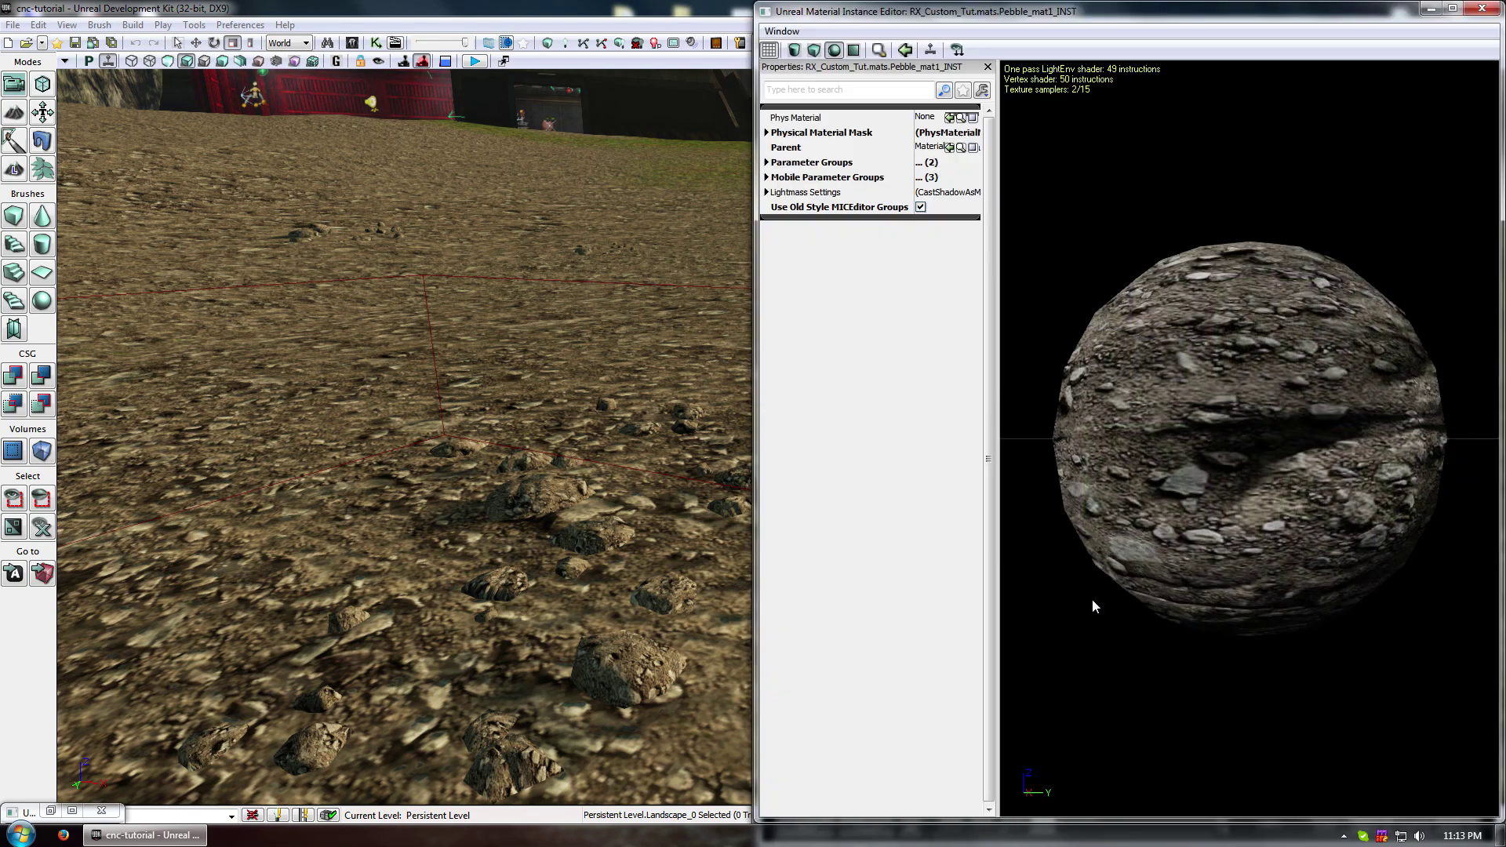
click(801, 165)
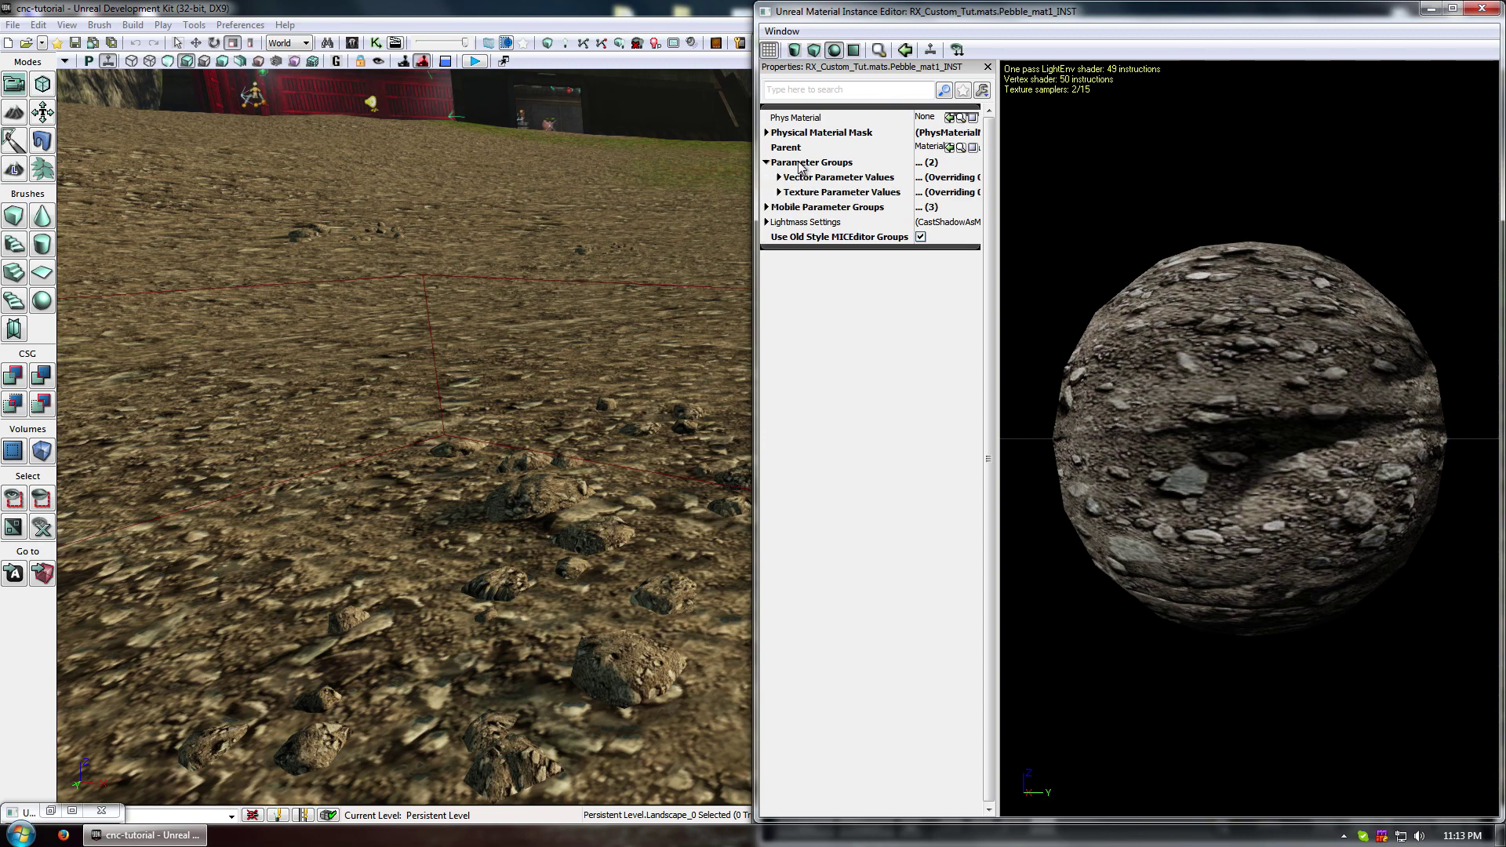
click(779, 193)
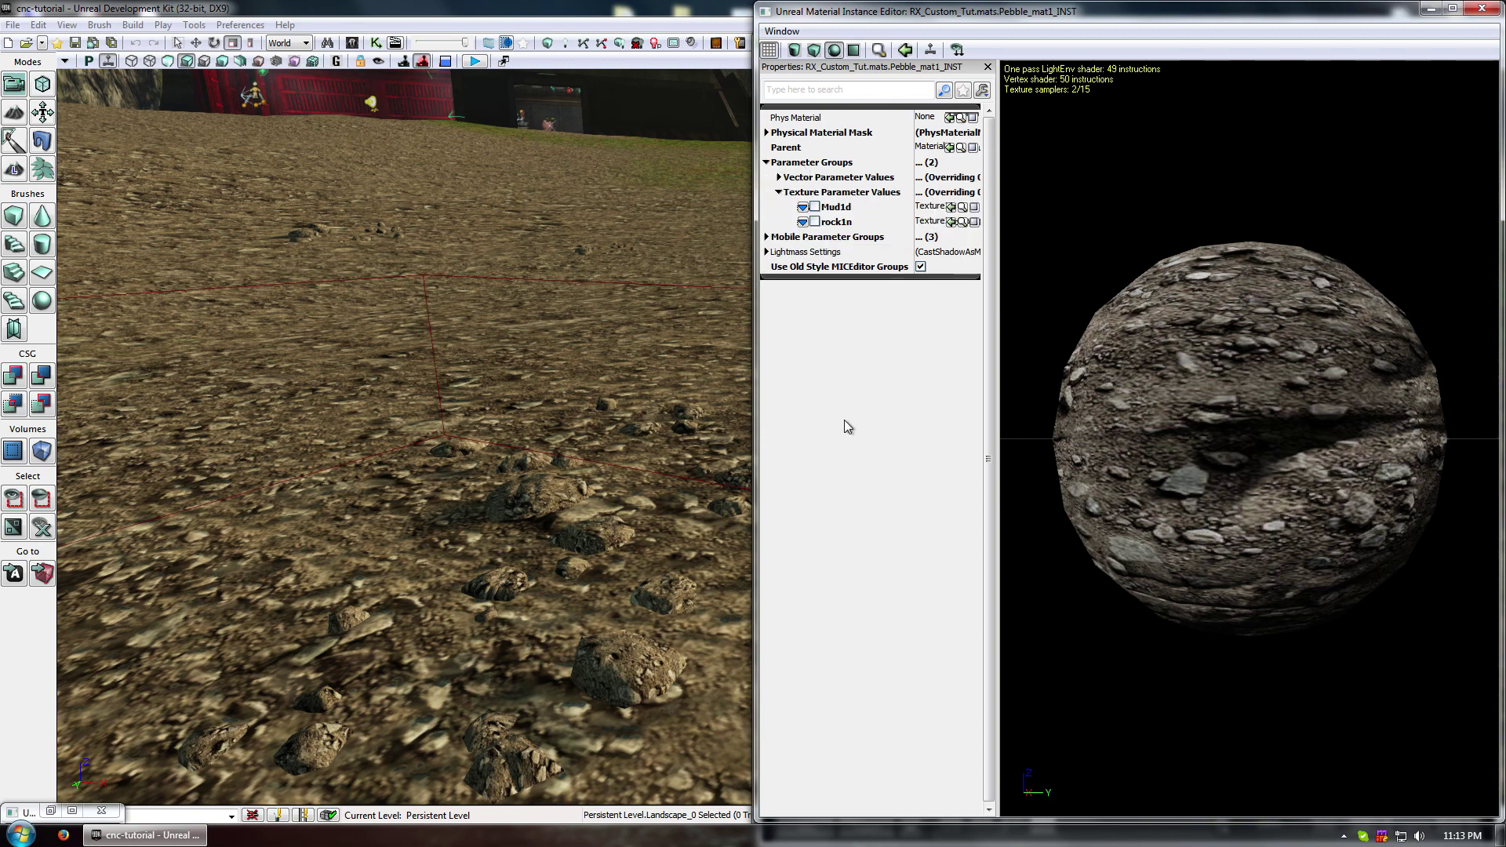
click(814, 207)
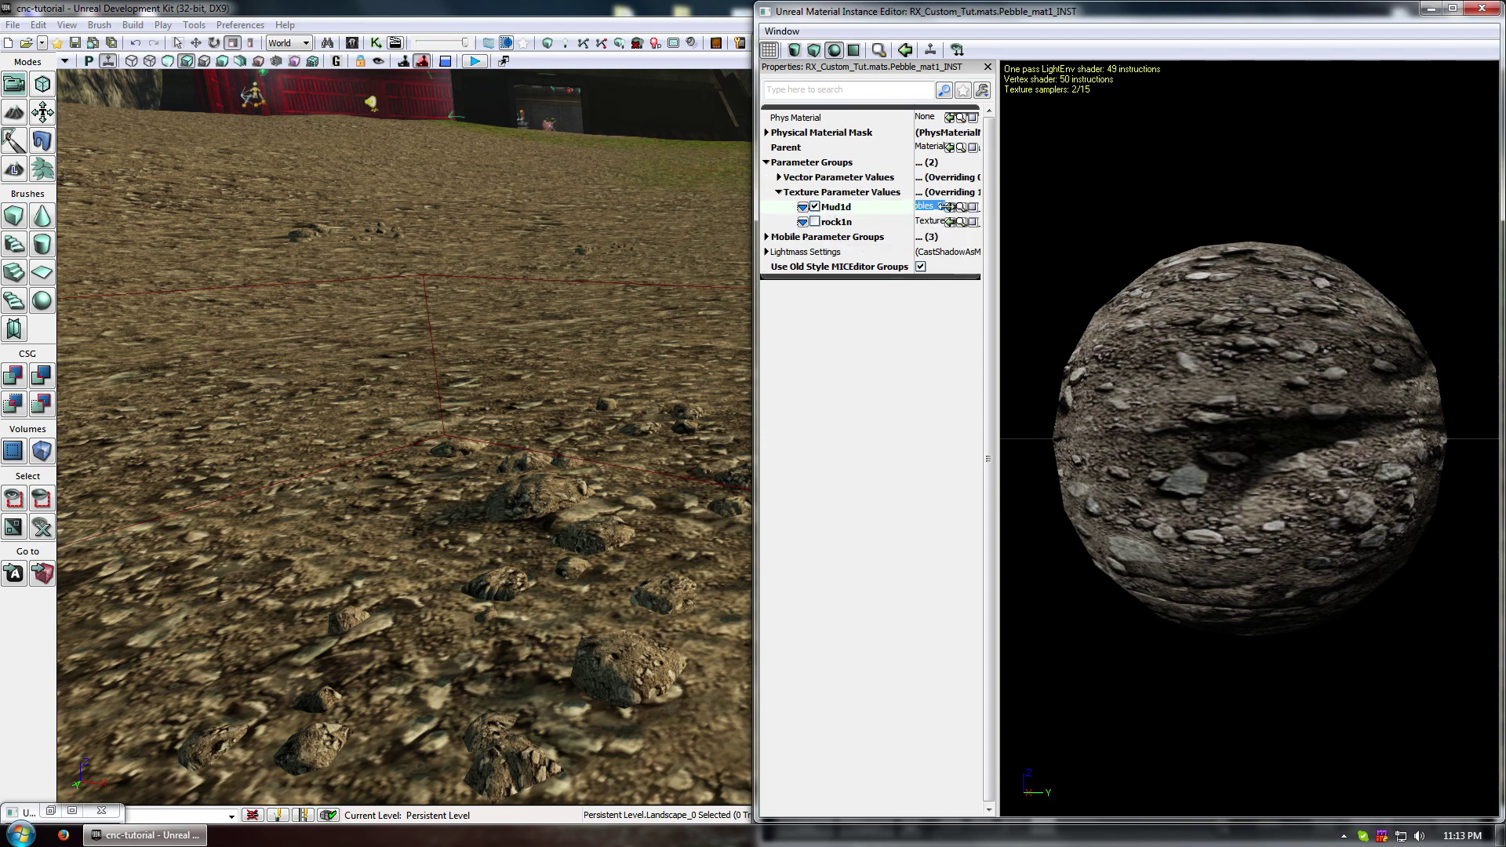
- Move the material instance editor clear of the Content Browser and search the assets for "rock"
drag(1027, 18, 511, 346)
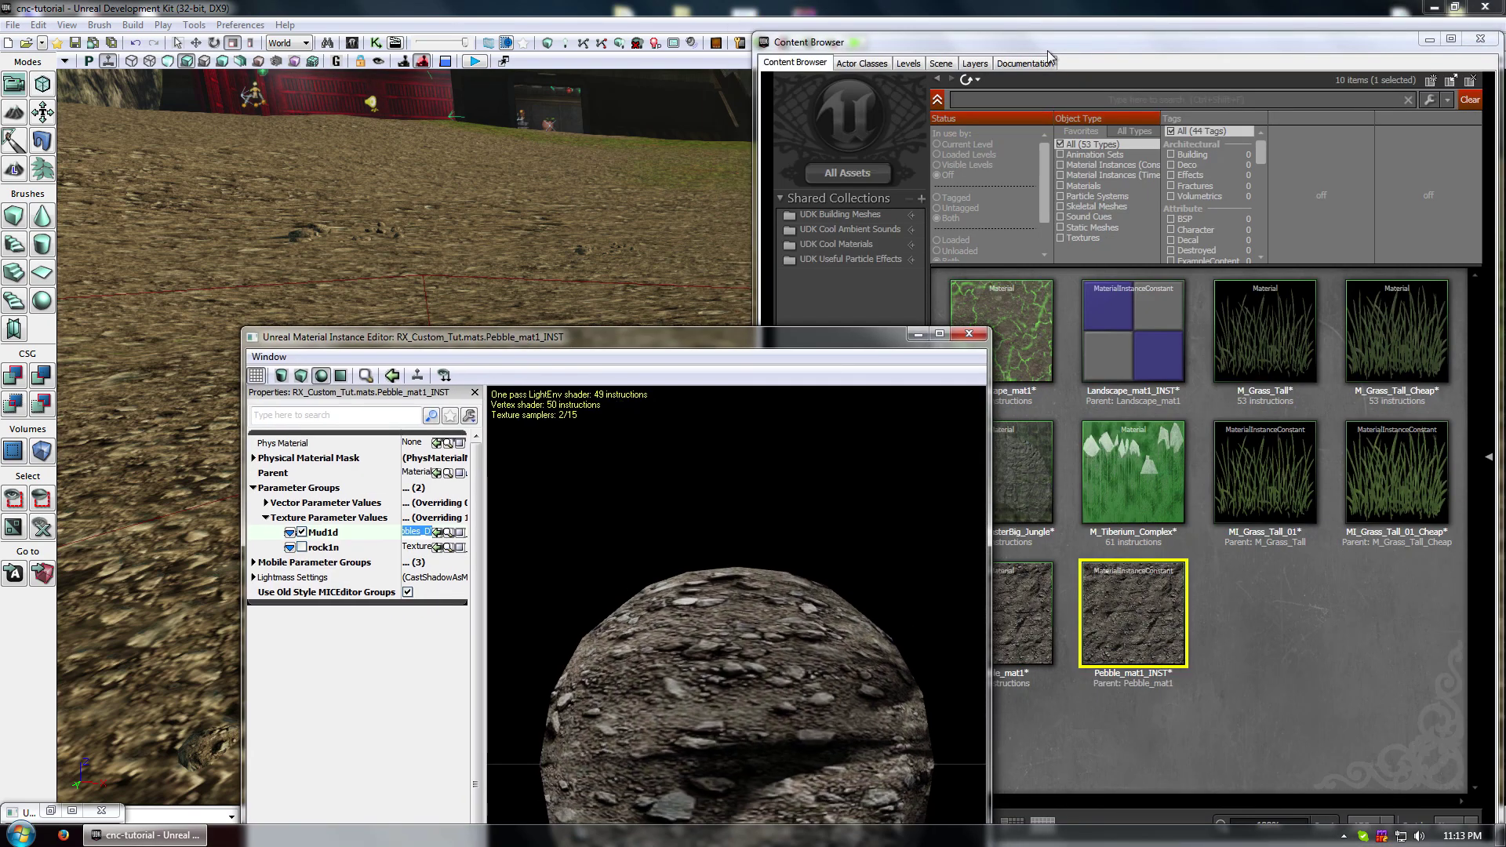
click(1035, 95)
text(rock)
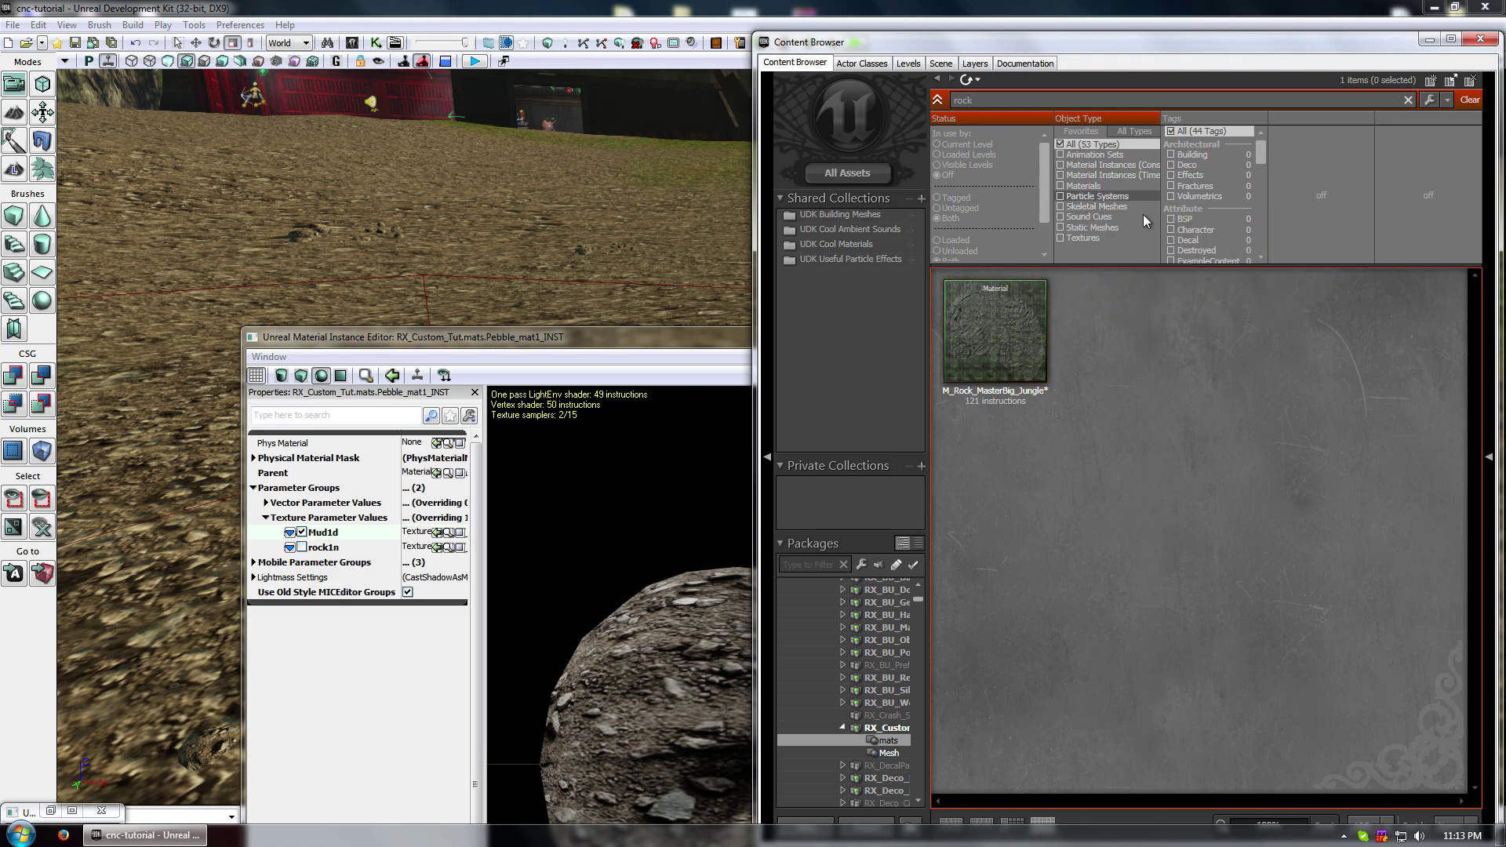
- Limit the "rock" search to textures across all assets and select M_Rock_01_Flattened
click(1060, 237)
click(854, 185)
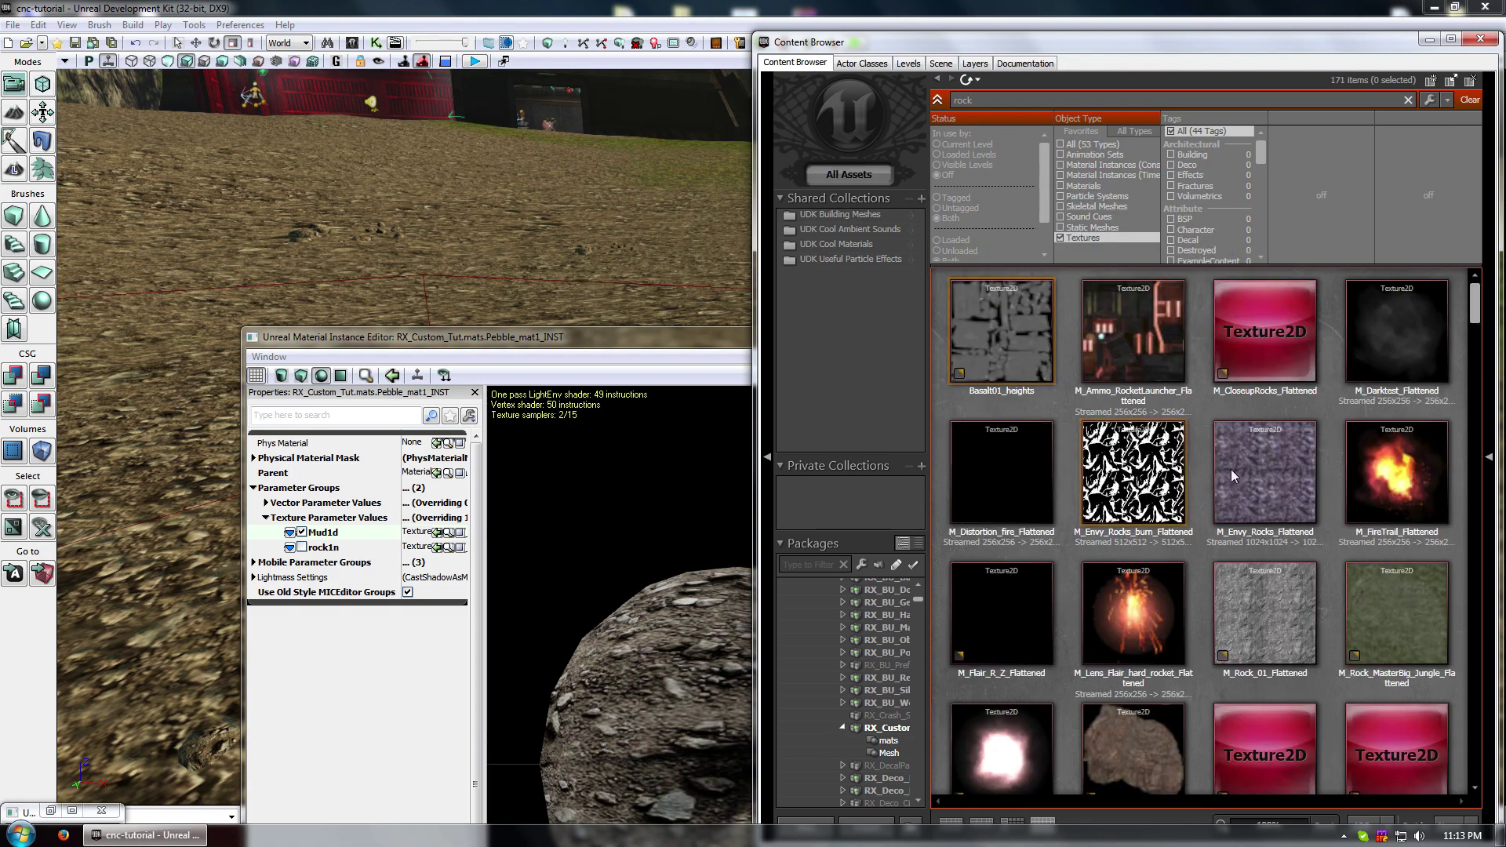
click(1249, 479)
scroll(1302, 508, down, 3)
click(1287, 455)
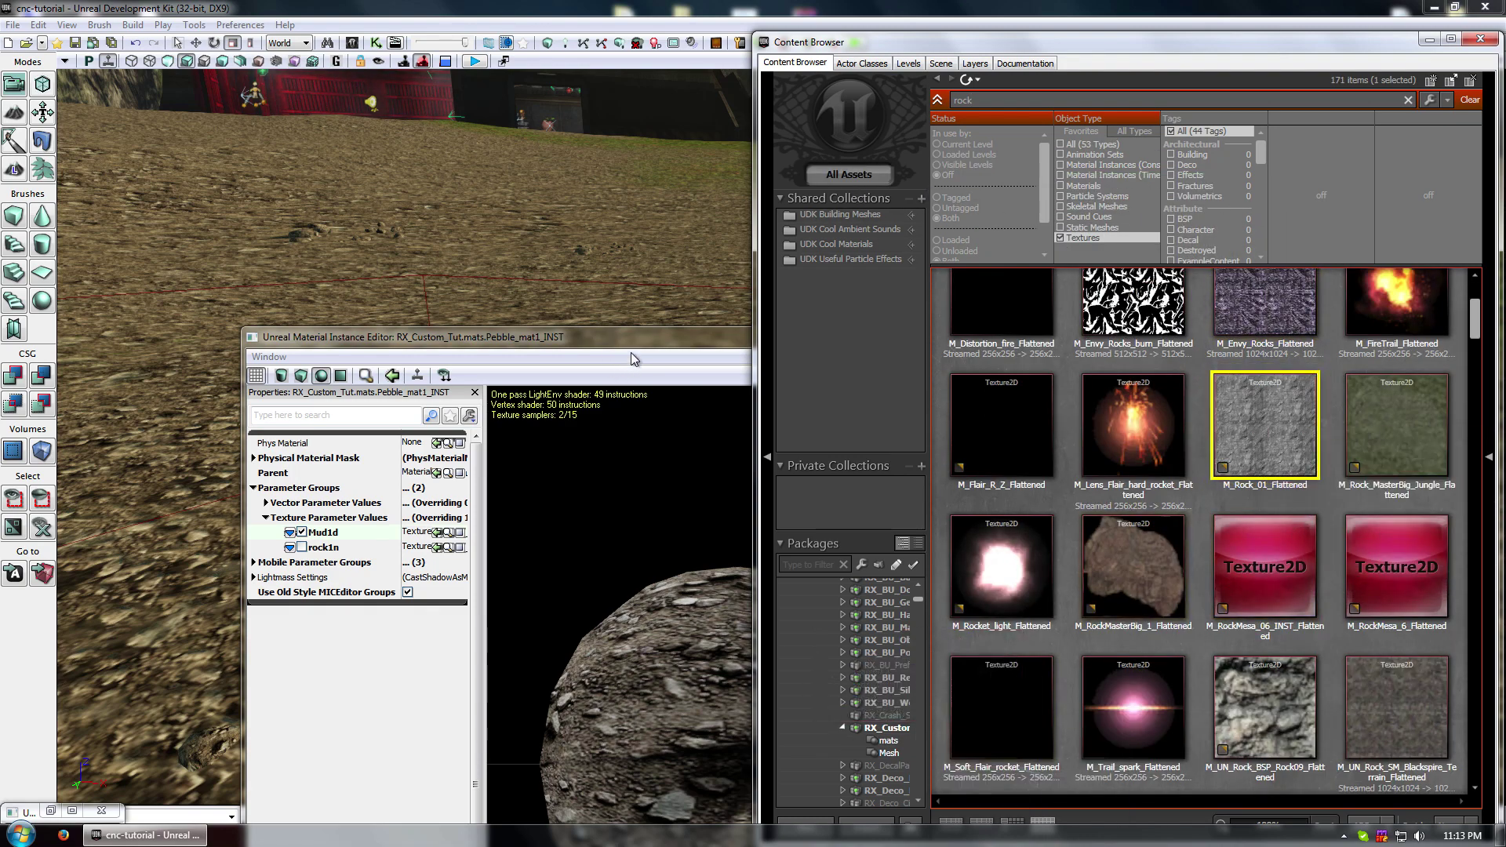
- Assign M_Rock_01_Flattened to the Mud1d texture parameter and inspect the pebbles on the landscape
drag(634, 342, 939, 267)
click(402, 458)
drag(1123, 233, 1152, 219)
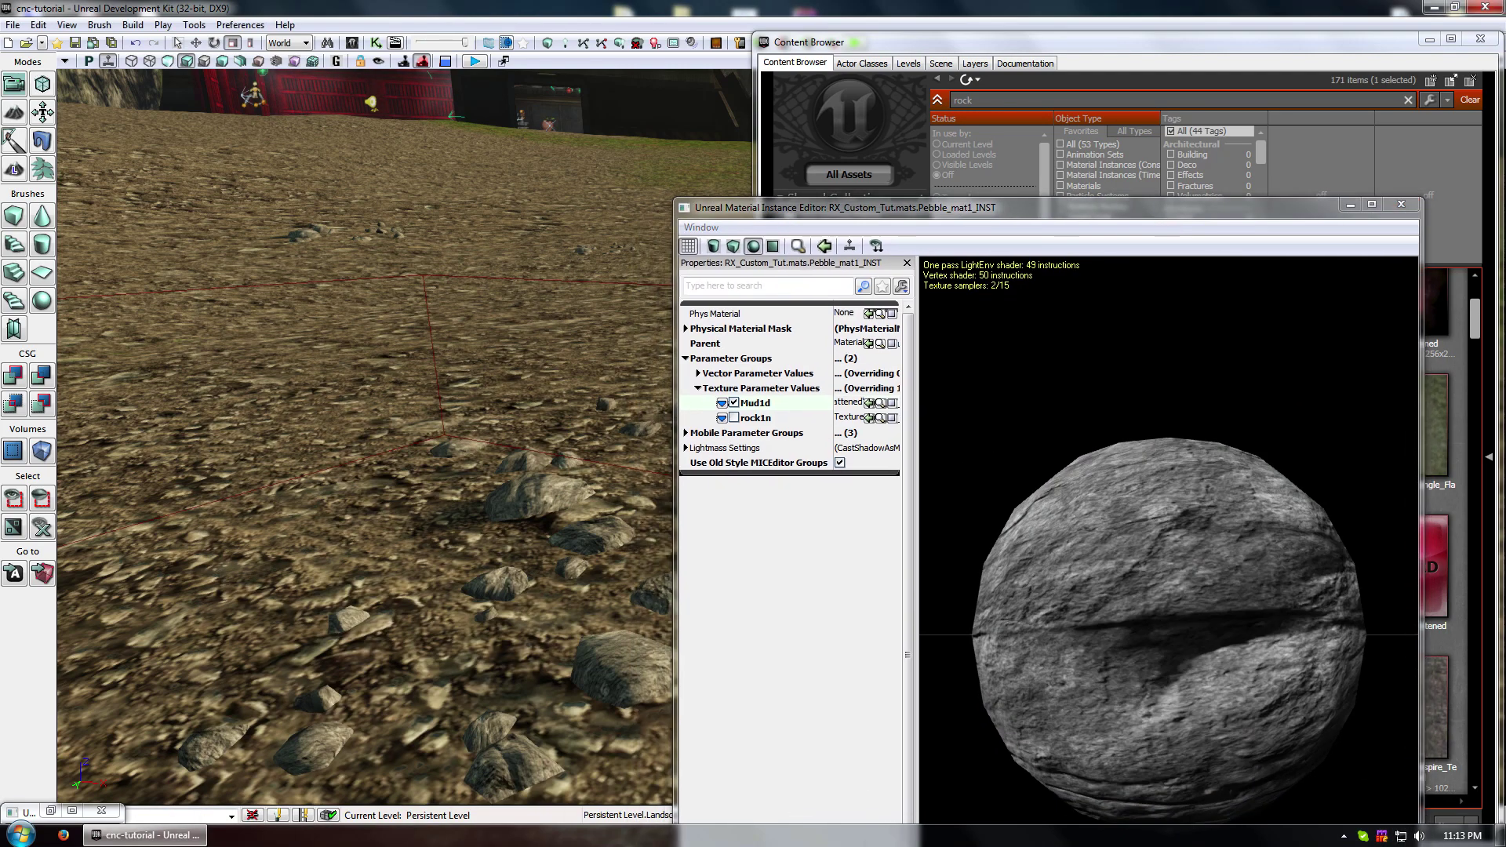
drag(363, 496, 329, 468)
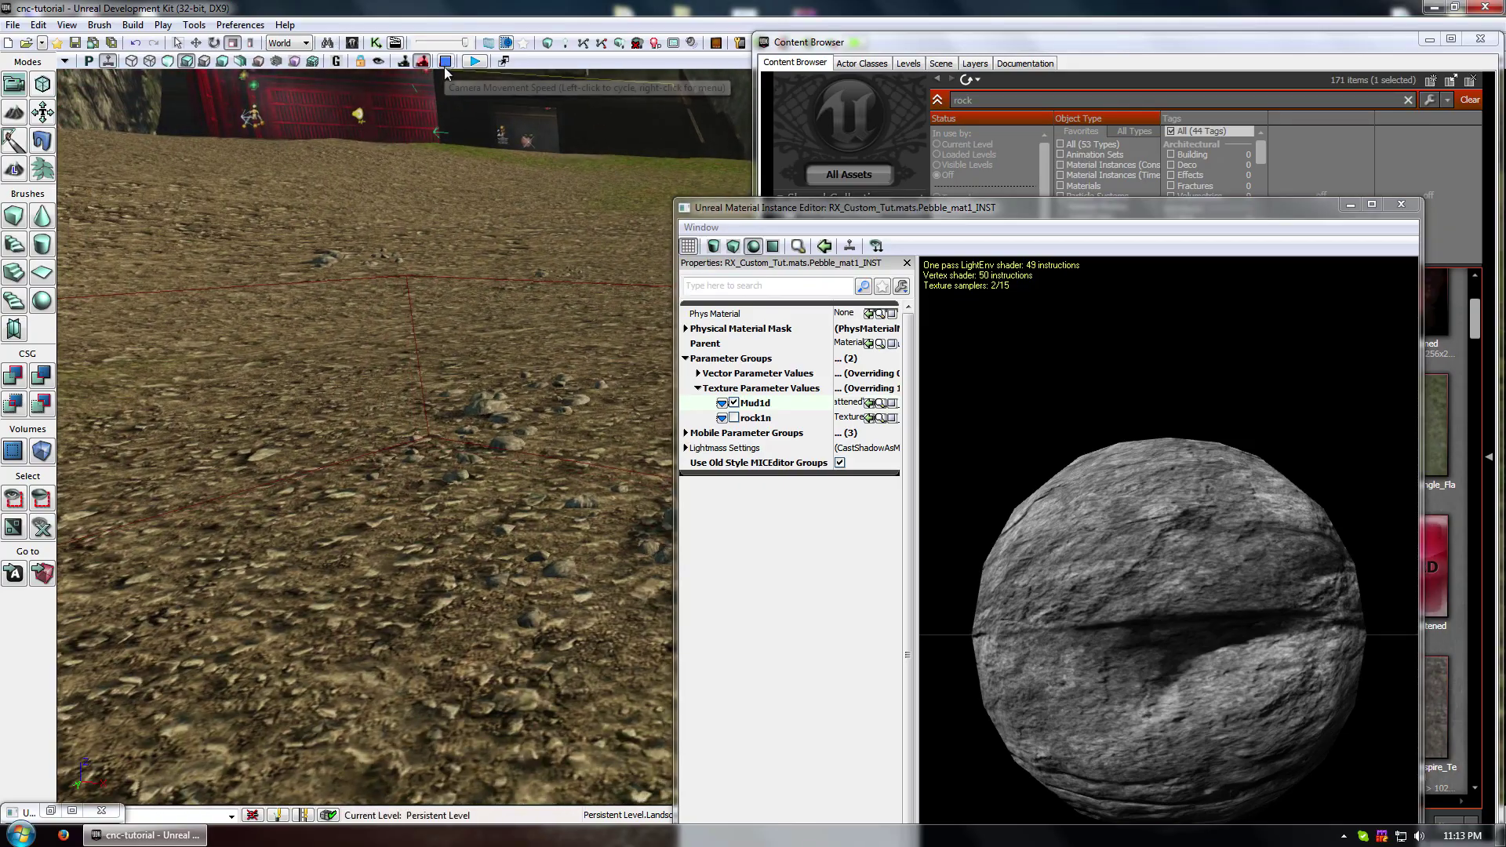
drag(345, 198, 345, 160)
middle_drag(345, 197, 401, 161)
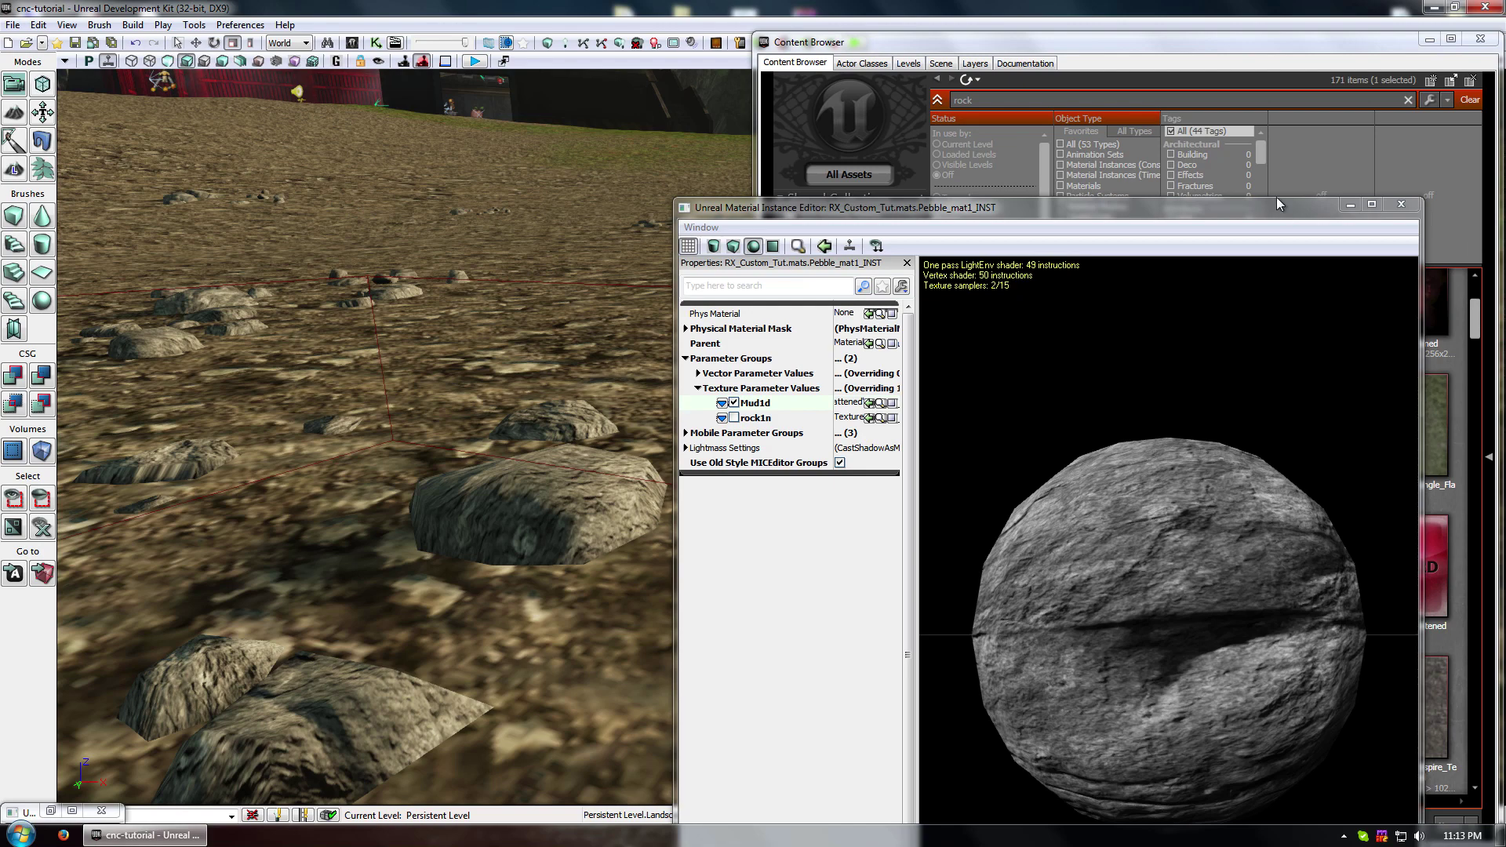
- Try M_FireTrail_Flattened as the Mud1d texture and look at the painted pebbles
drag(1277, 204, 952, 186)
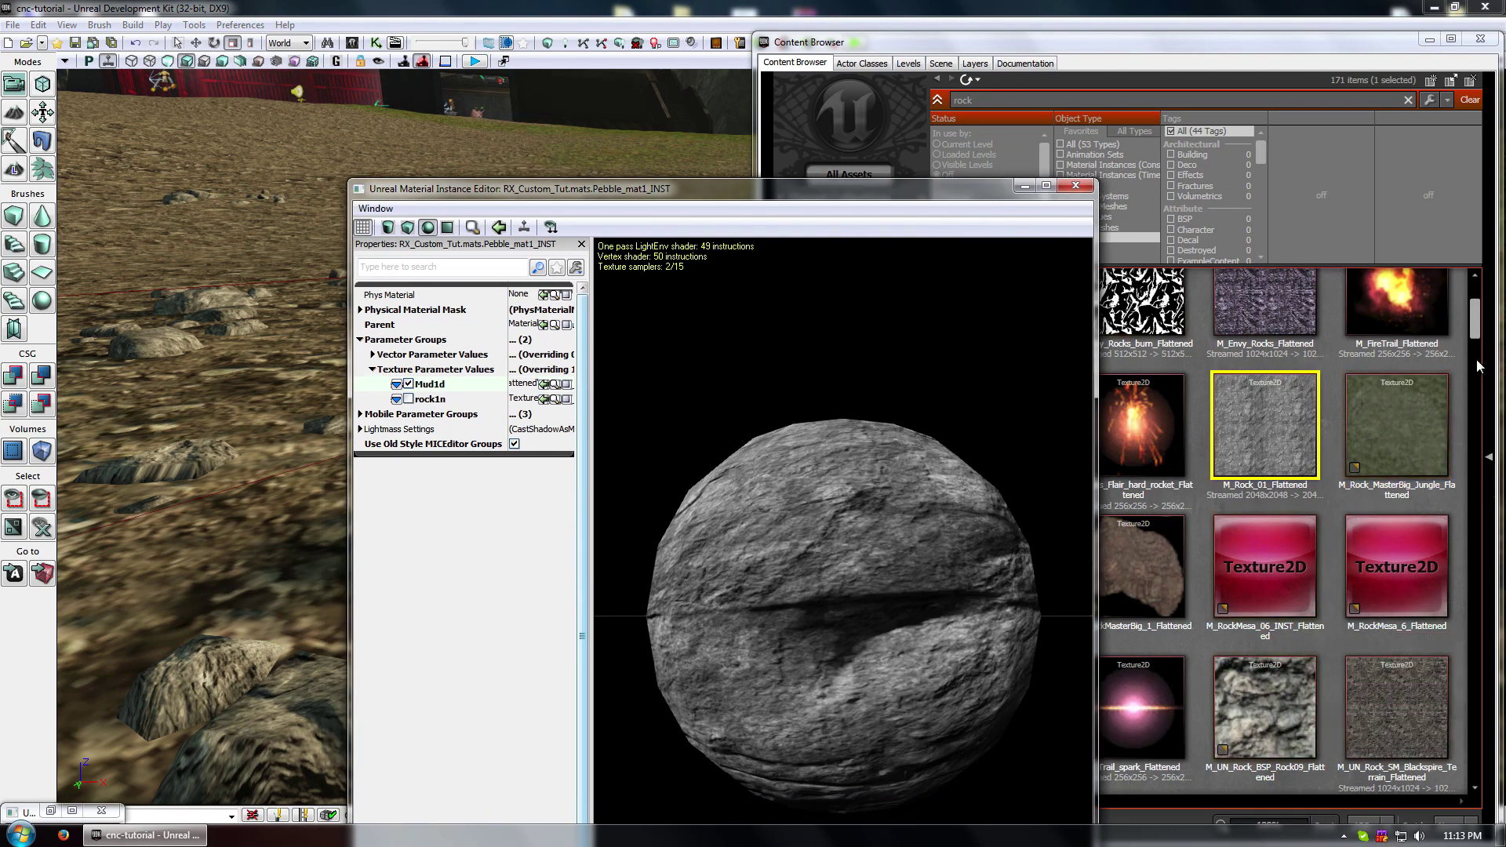
click(1417, 308)
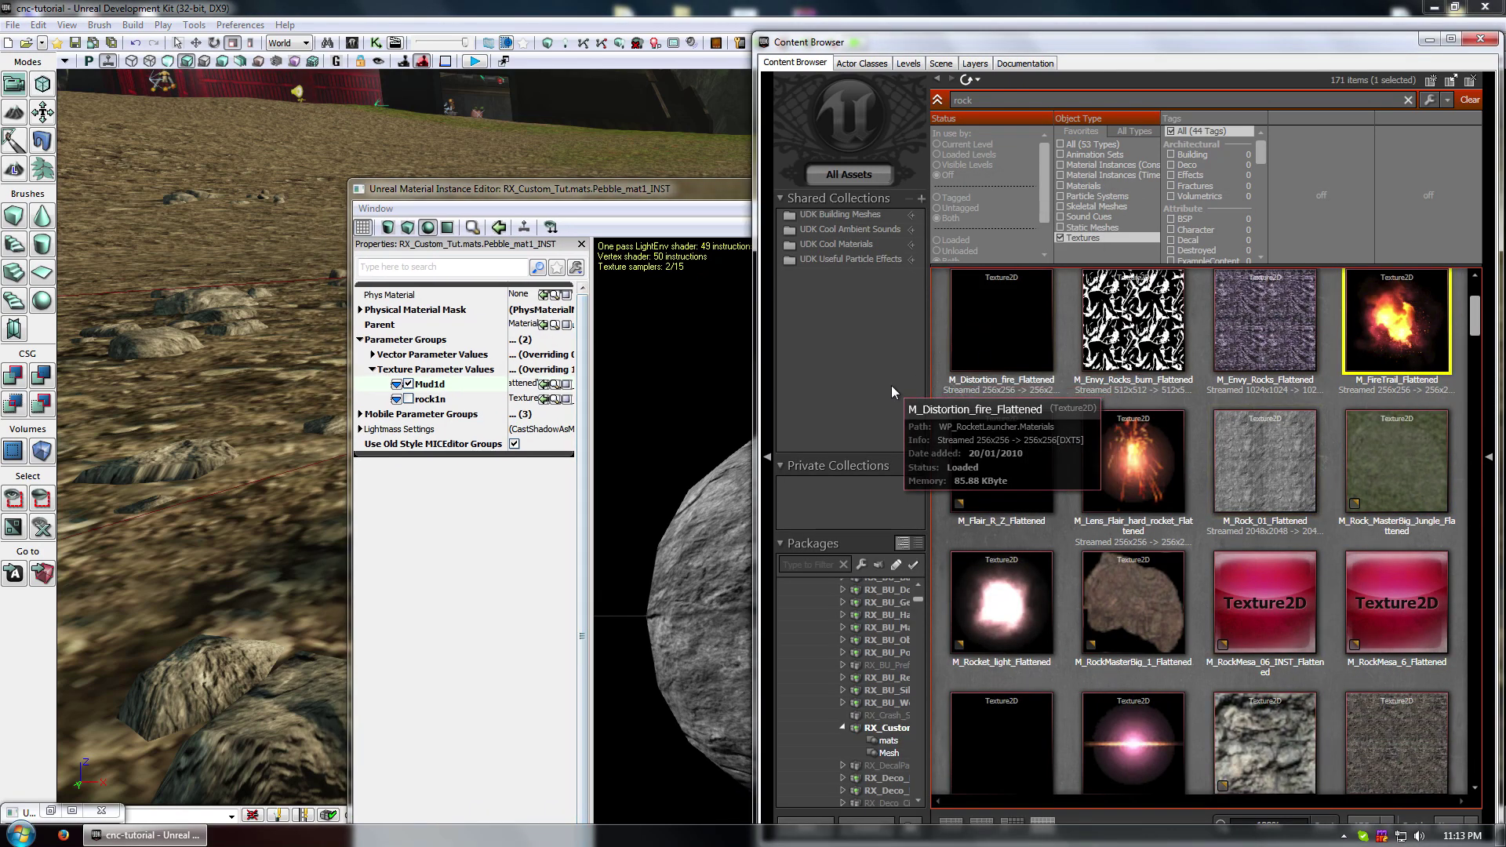
click(543, 384)
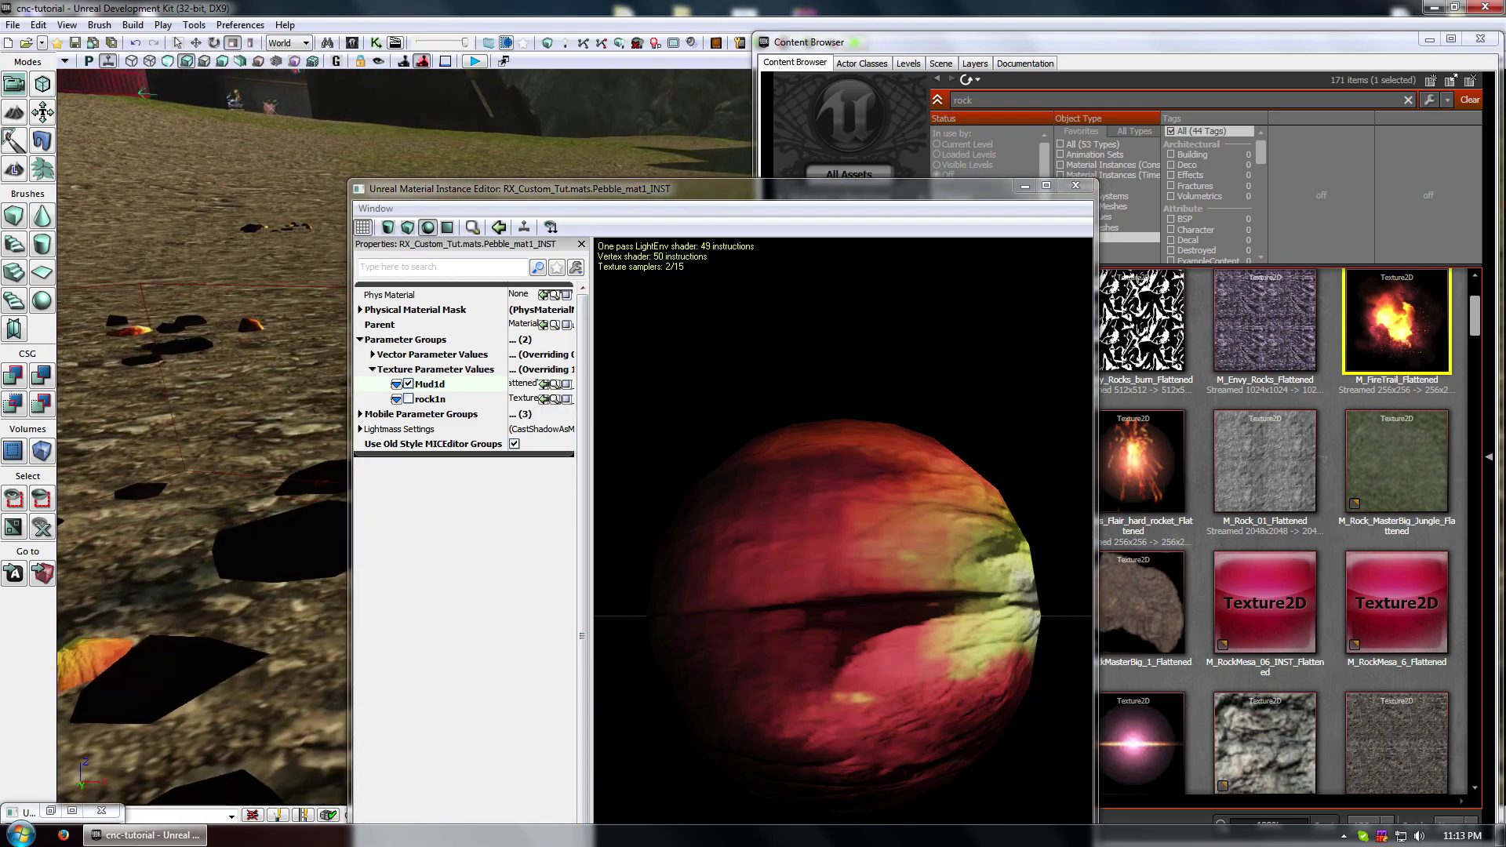
mouse_move(203, 439)
right_down()
mouse_move(205, 478)
mouse_move(173, 486)
mouse_move(192, 459)
right_up()
- Try M_Rock_MasterBig_Jungle_Flattened as the Mud1d texture of the pebble material instance
click(1286, 502)
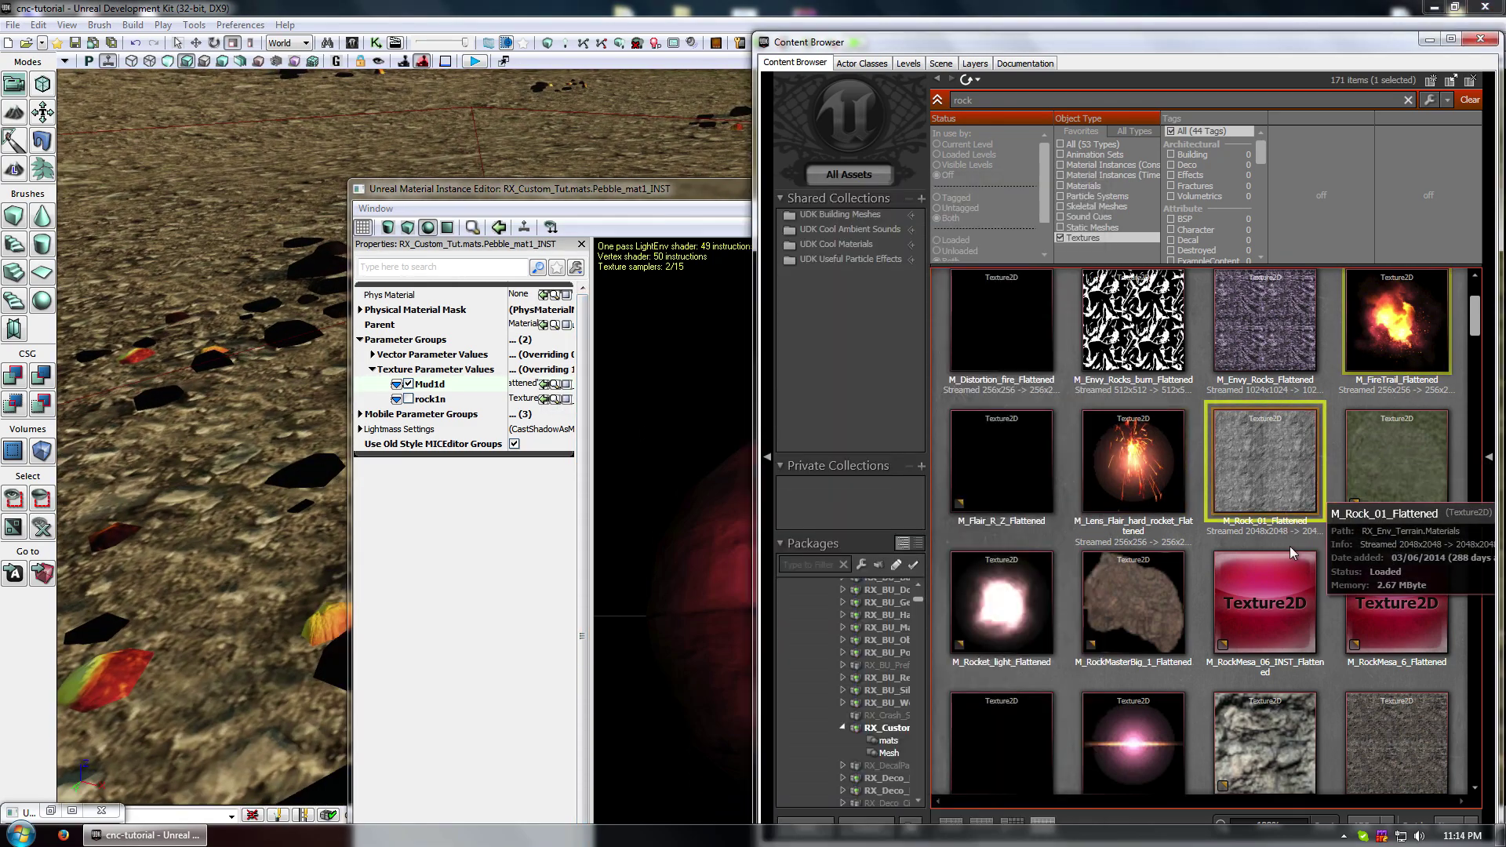
scroll(1289, 554, down, 2)
click(1396, 349)
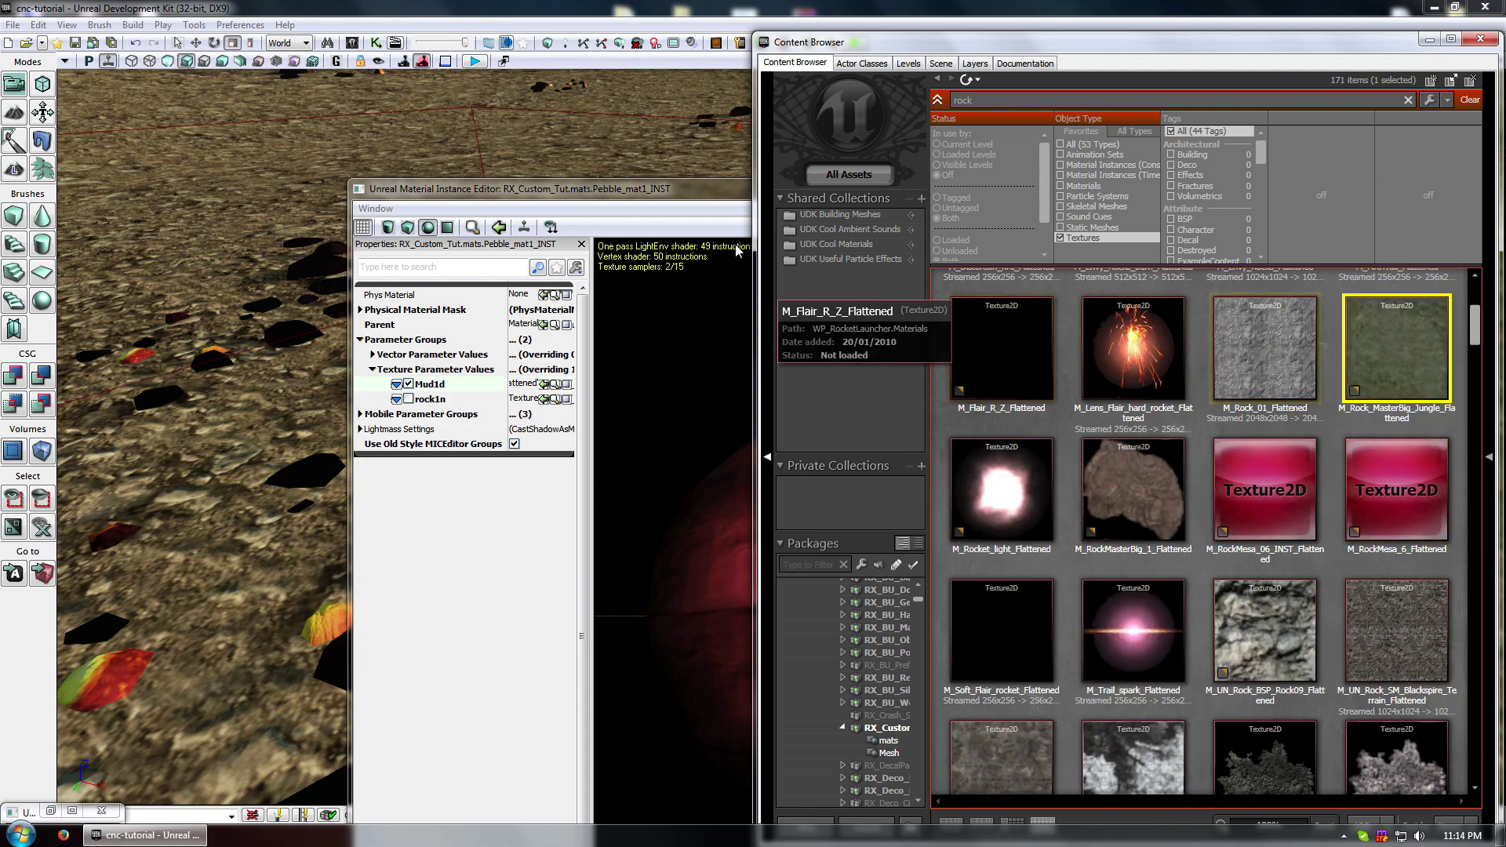
click(714, 206)
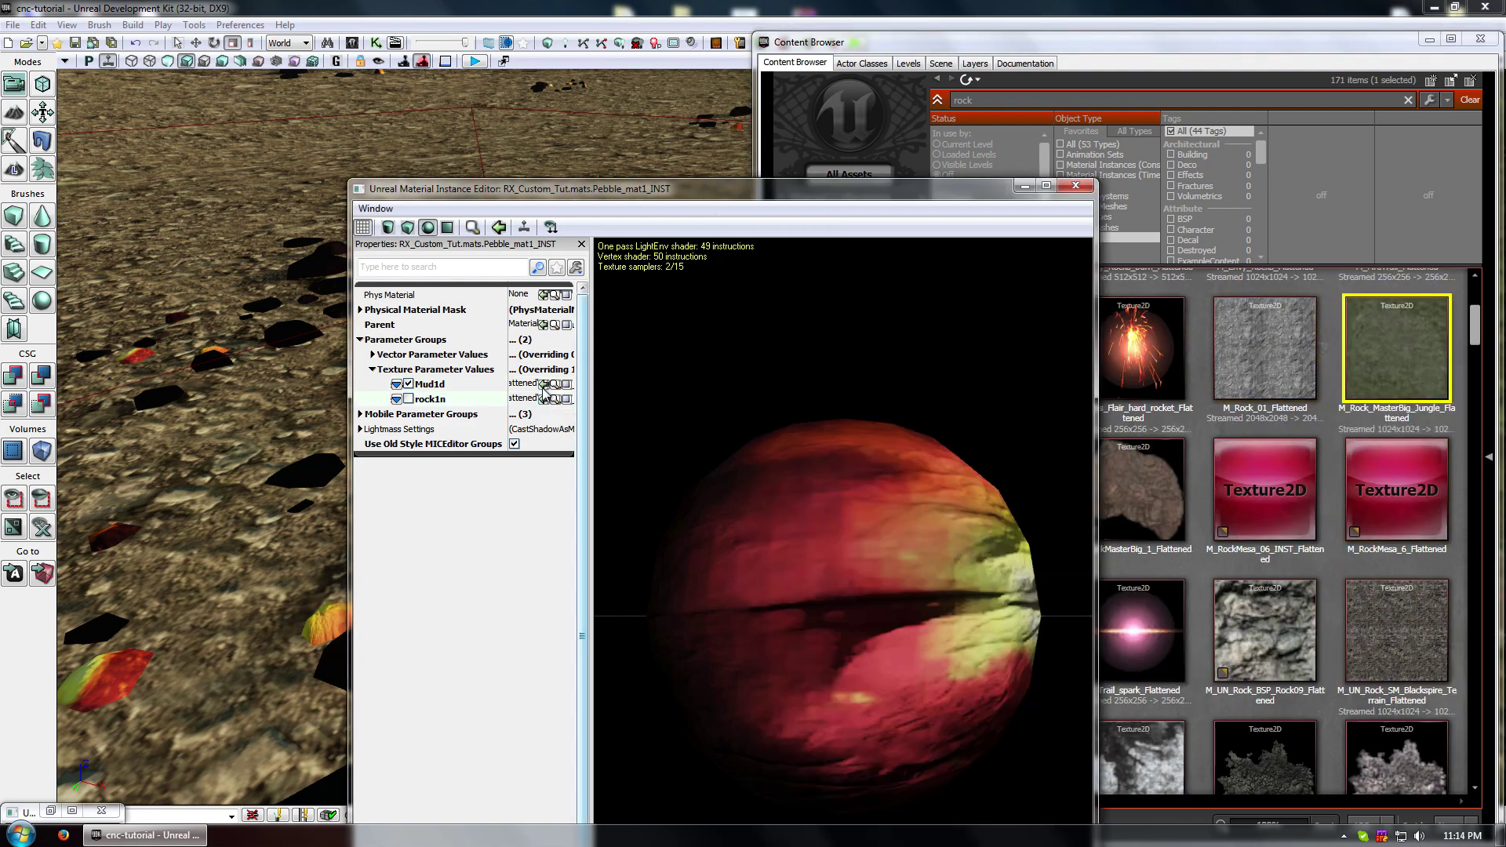
click(542, 384)
drag(280, 421, 385, 349)
- Look through the rock textures, including Rock_01_D, for a suitable pebble surface and return to the start of the list
click(1306, 479)
scroll(1306, 479, down, 5)
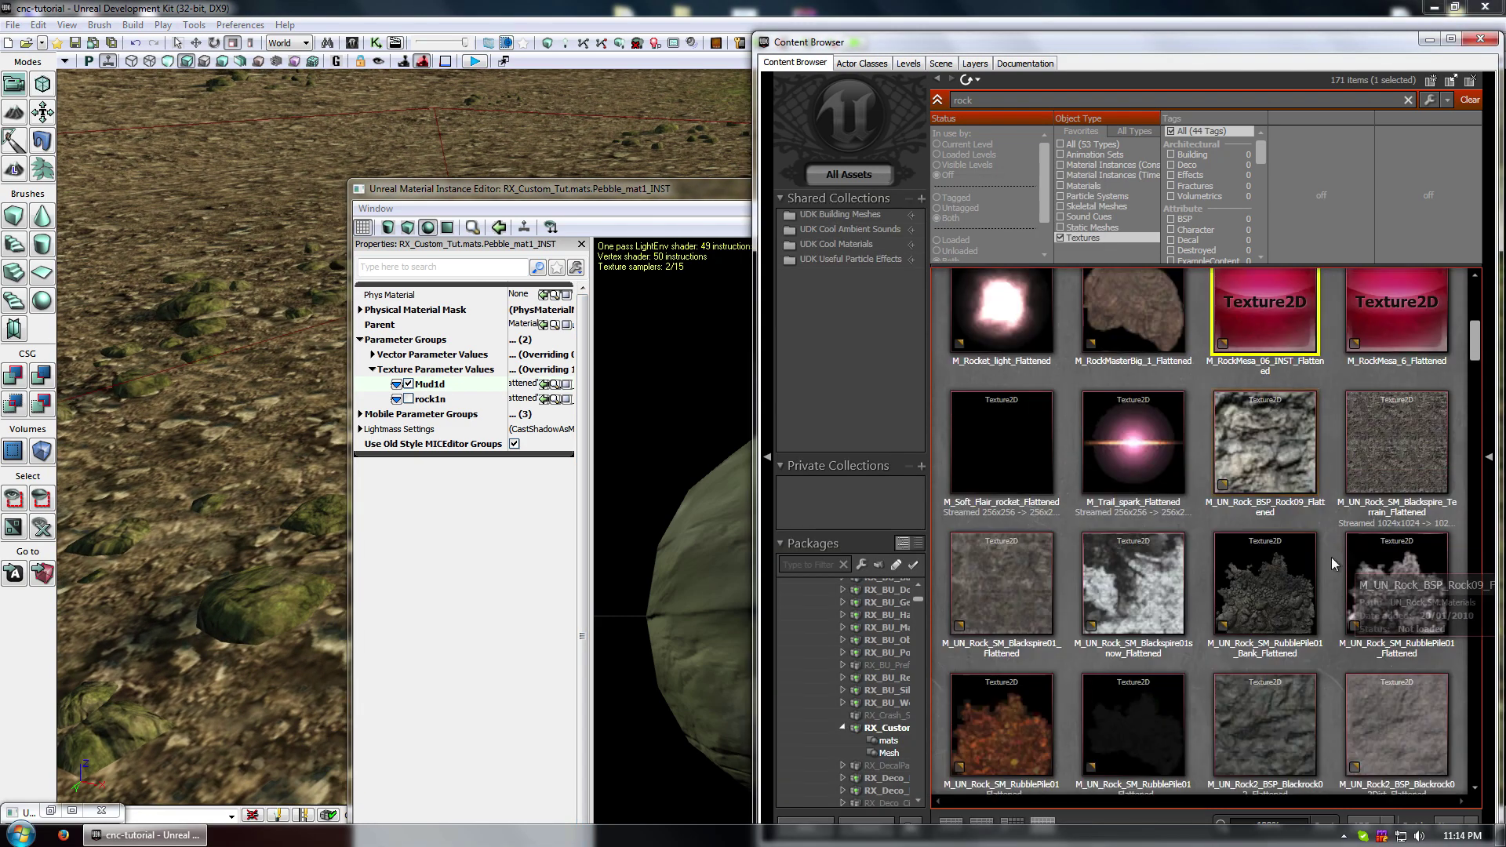
click(993, 585)
scroll(1019, 573, down, 7)
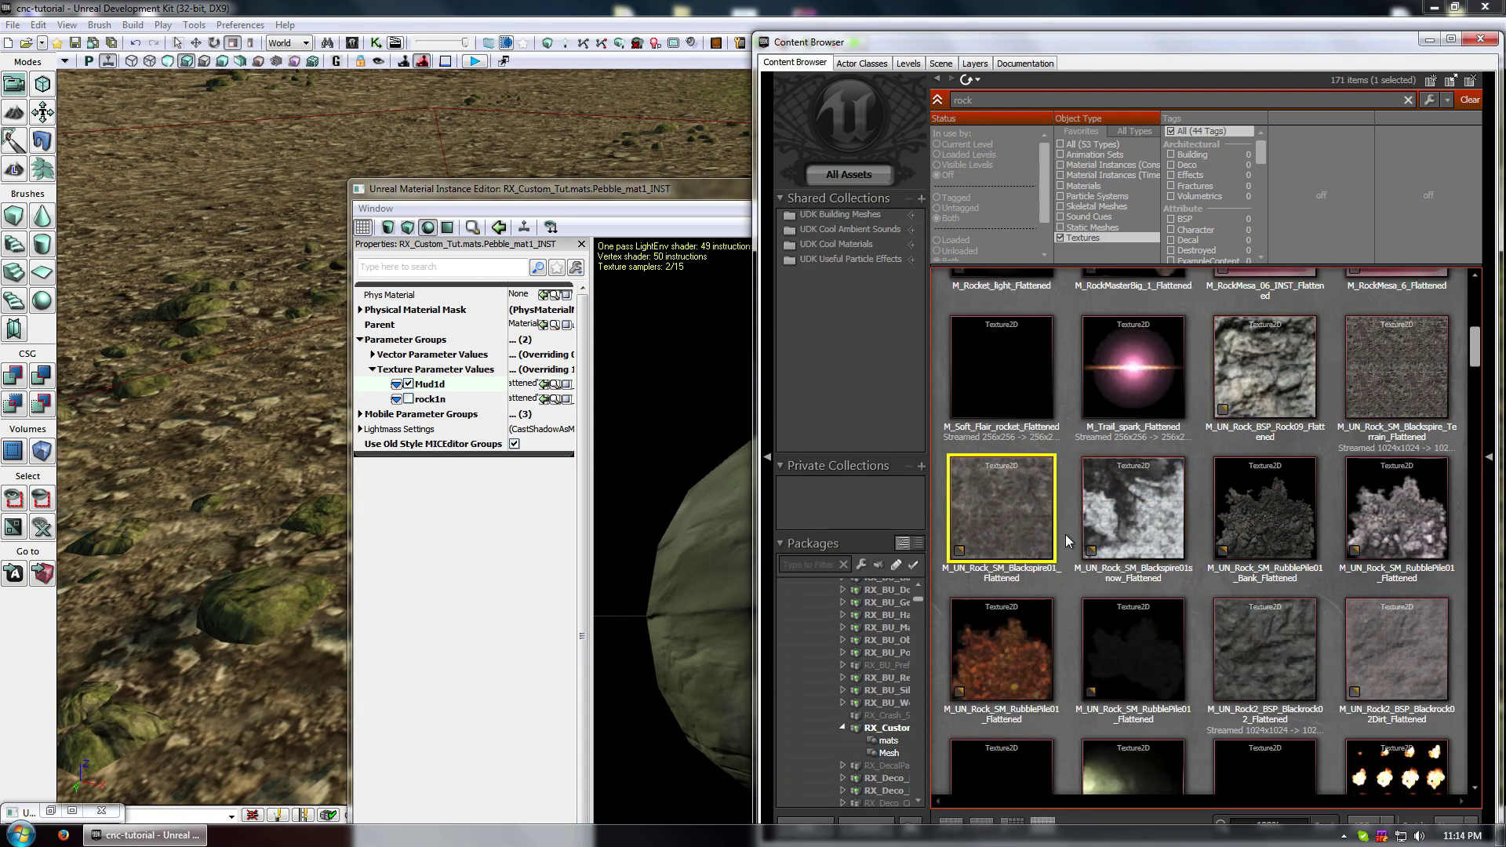
scroll(1248, 571, down, 10)
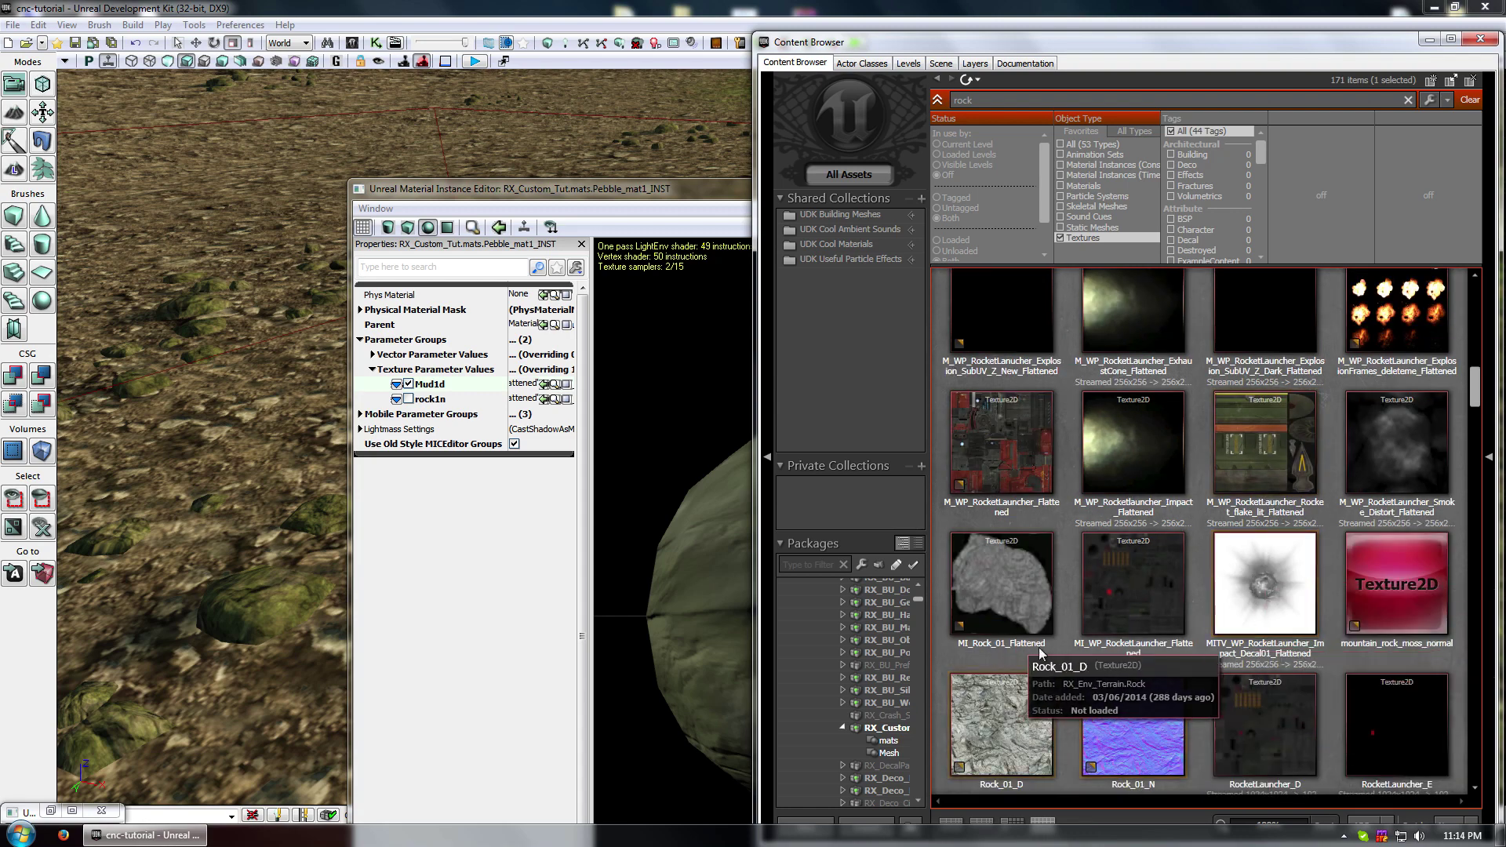
click(1001, 612)
scroll(1141, 586, down, 11)
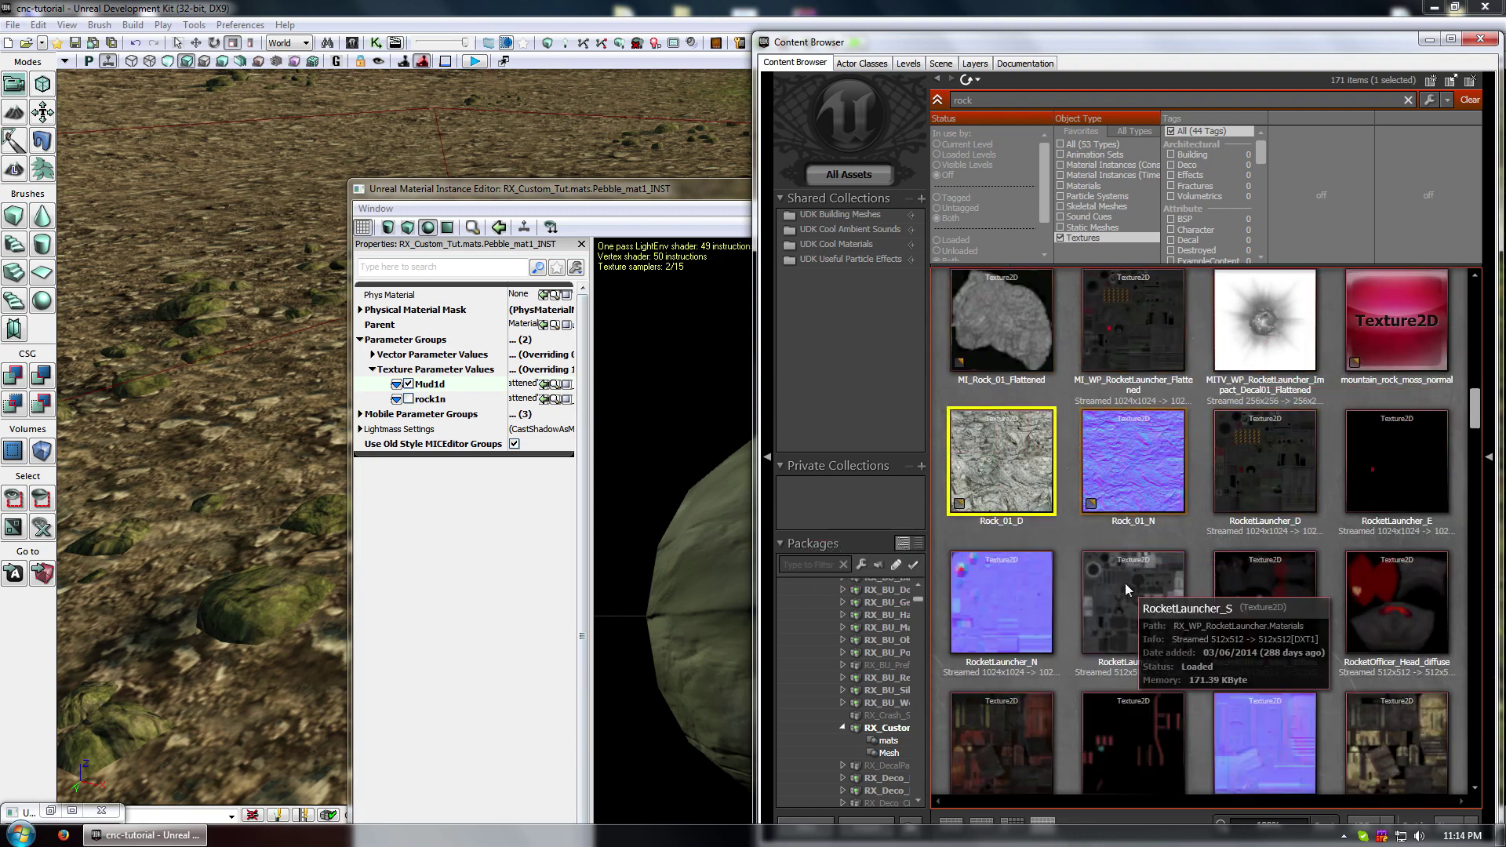
drag(1476, 432, 1493, 302)
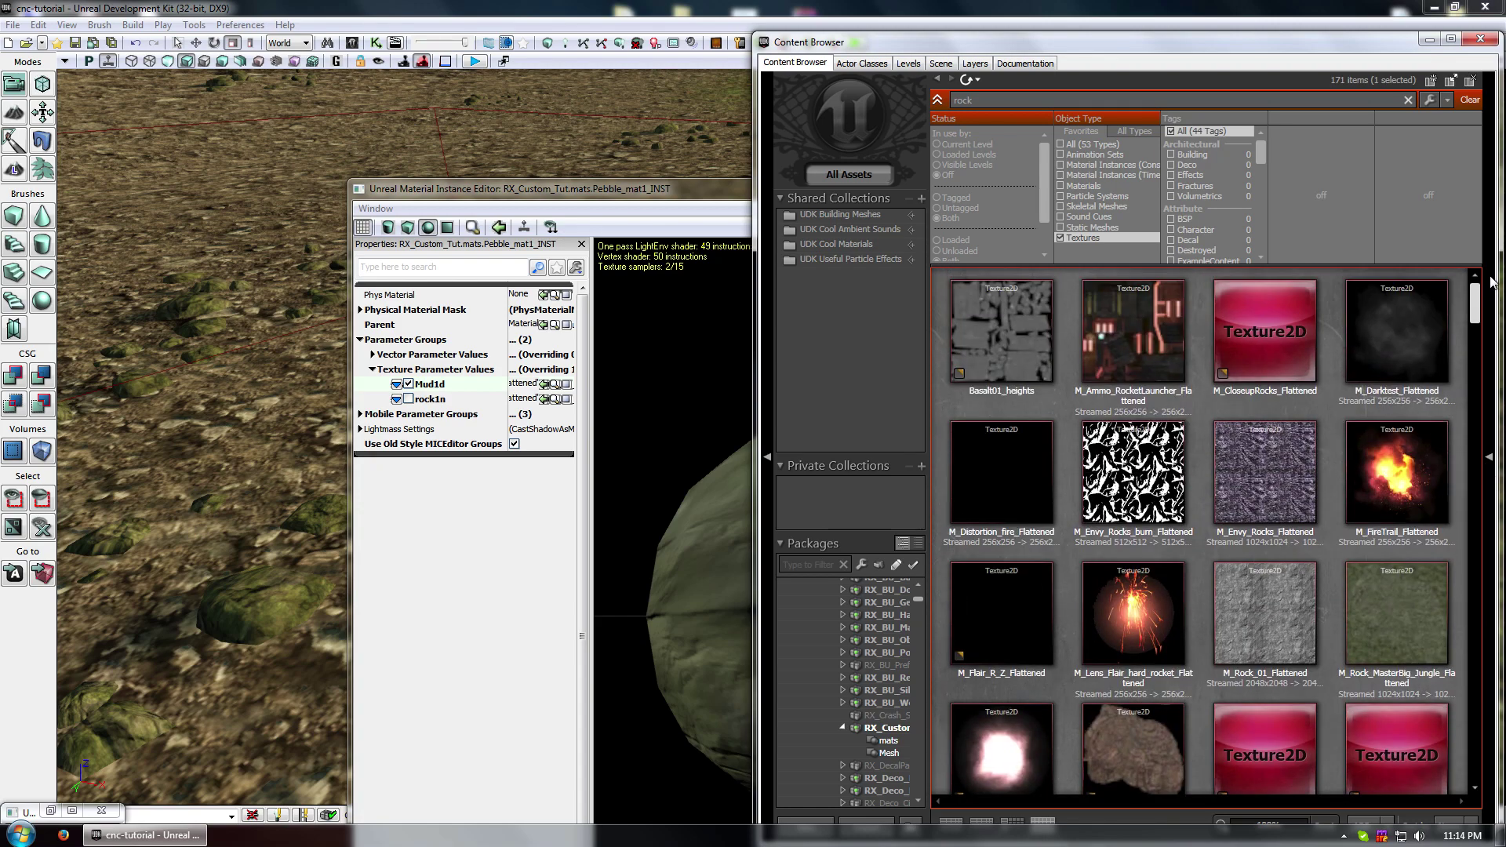
- Set the Mud1d texture parameter back to M_Rock_01_Flattened and view the pebbles on the landscape
click(1259, 610)
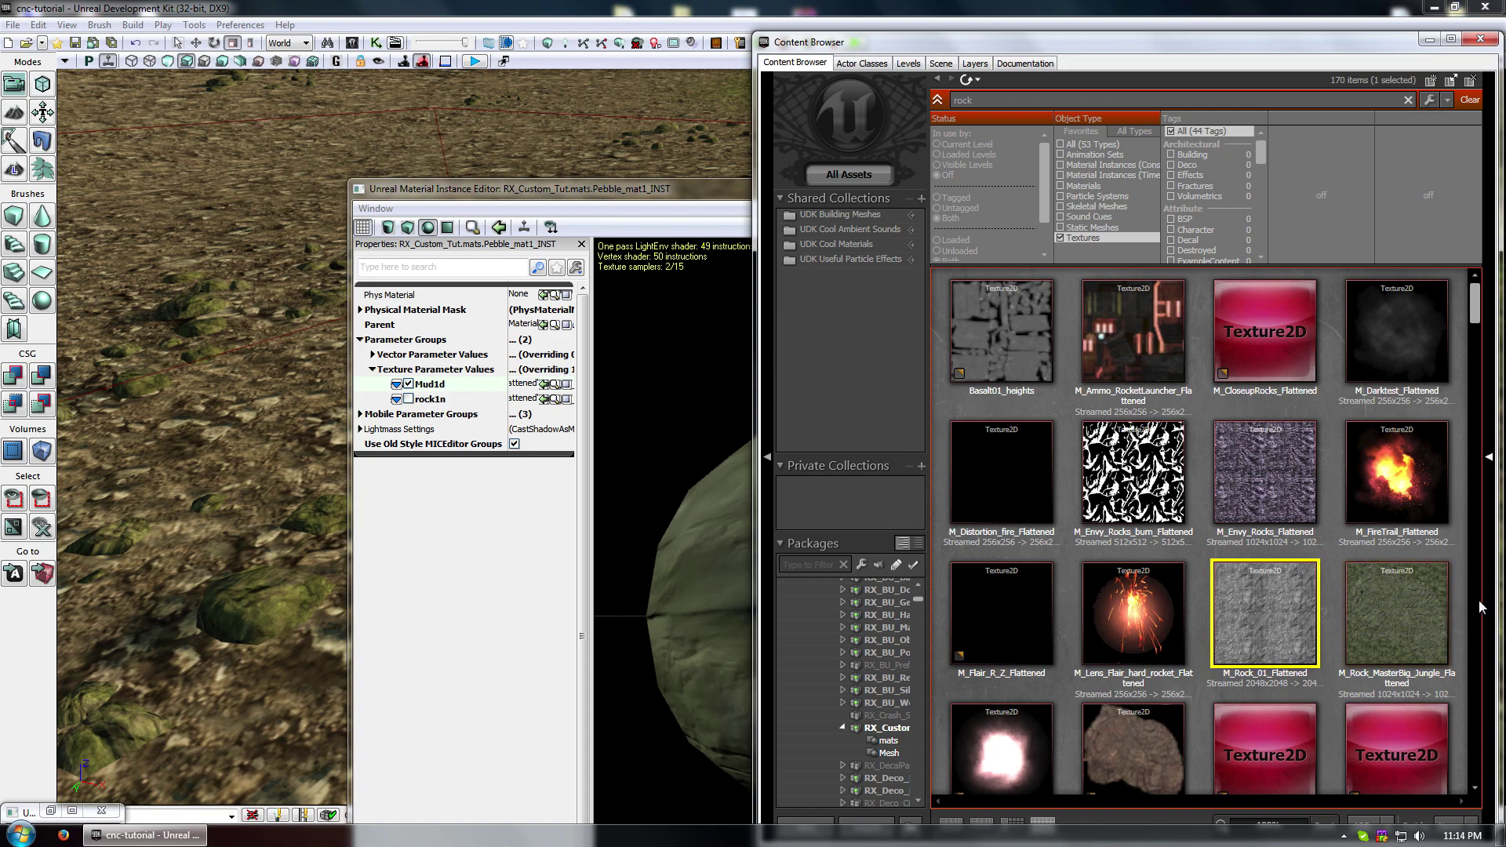
click(545, 385)
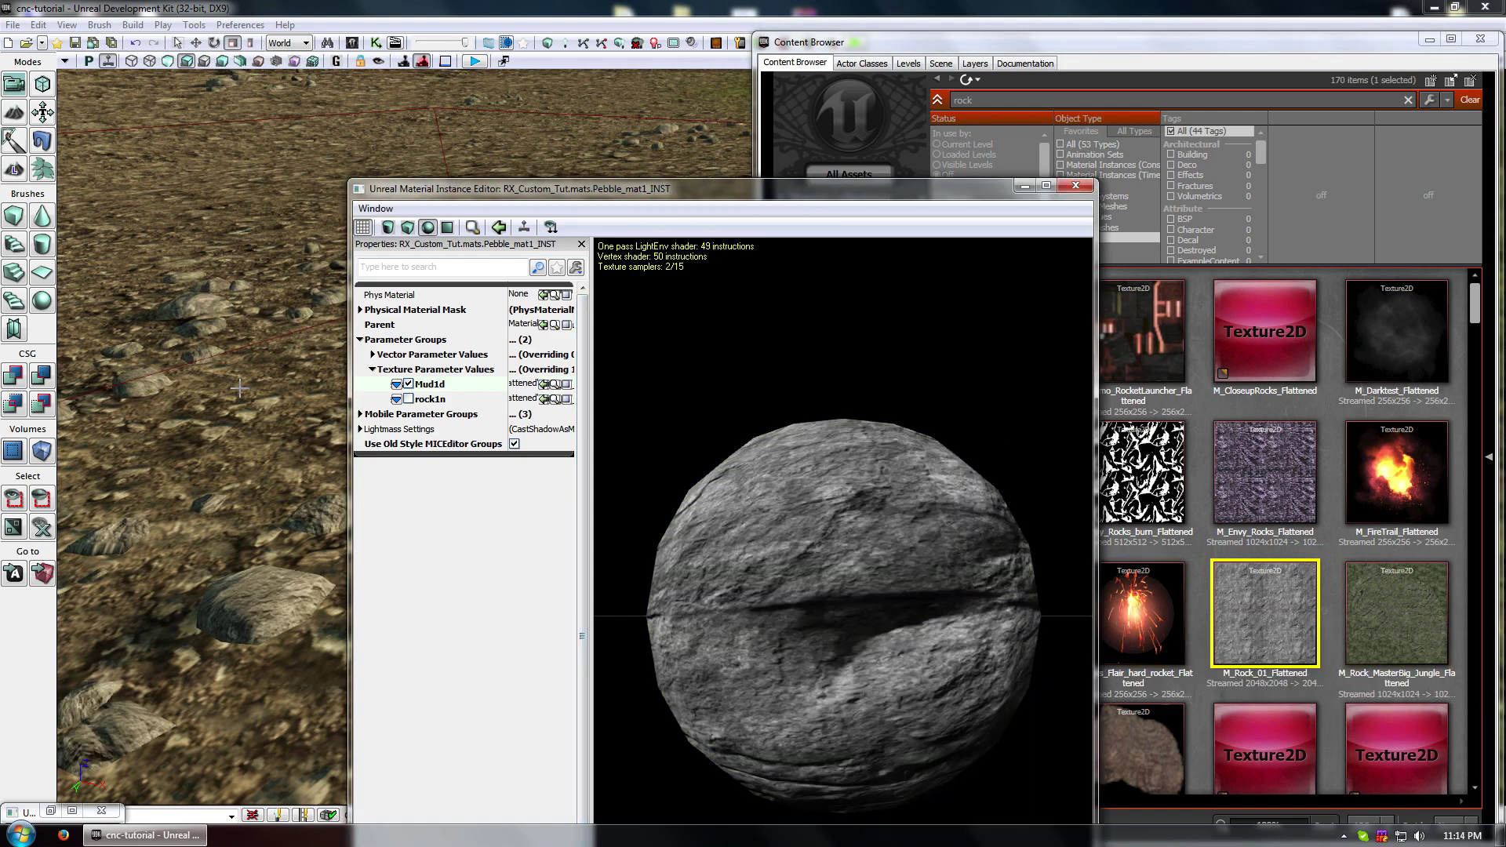
drag(241, 388, 518, 234)
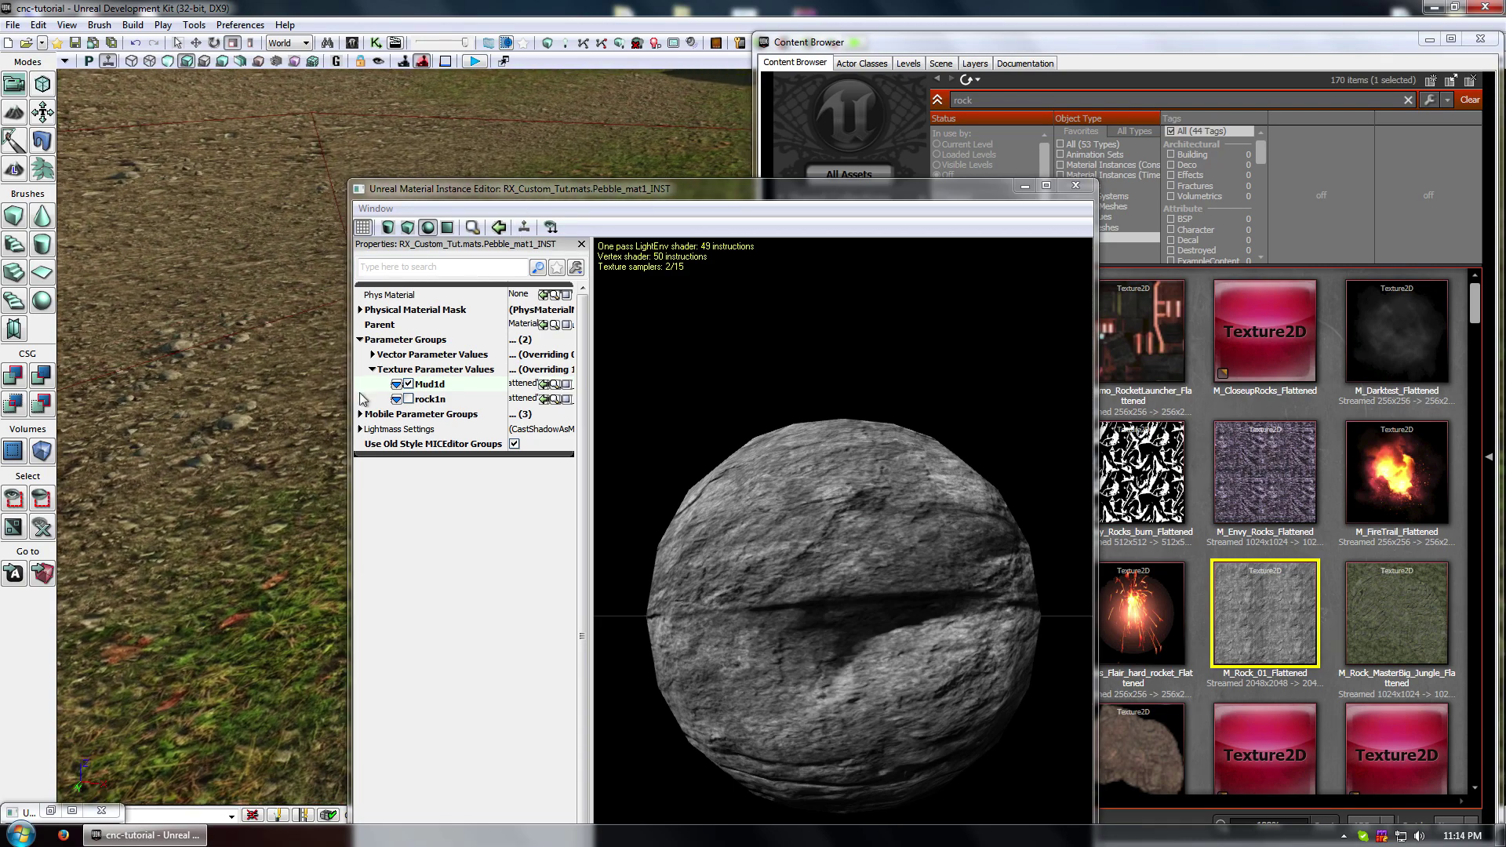
- Override the None vector parameter with a colour sampled from the ground, adjusted to saturation 0.17 and value 0.62
click(374, 354)
click(553, 369)
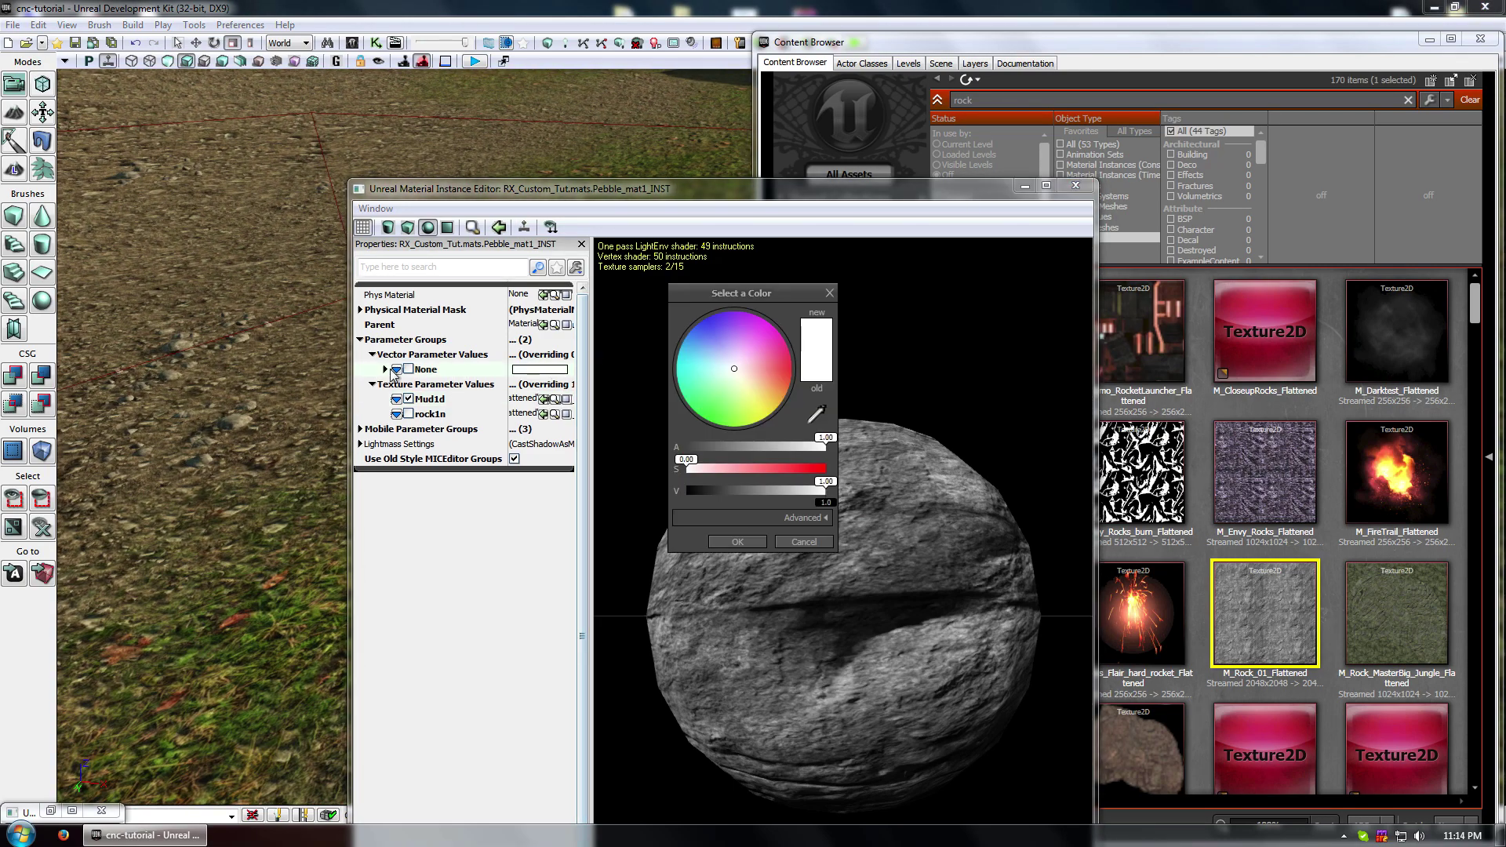
click(408, 369)
click(560, 370)
mouse_move(740, 368)
mouse_down()
mouse_move(750, 360)
mouse_move(737, 388)
mouse_move(722, 381)
mouse_move(734, 365)
mouse_up()
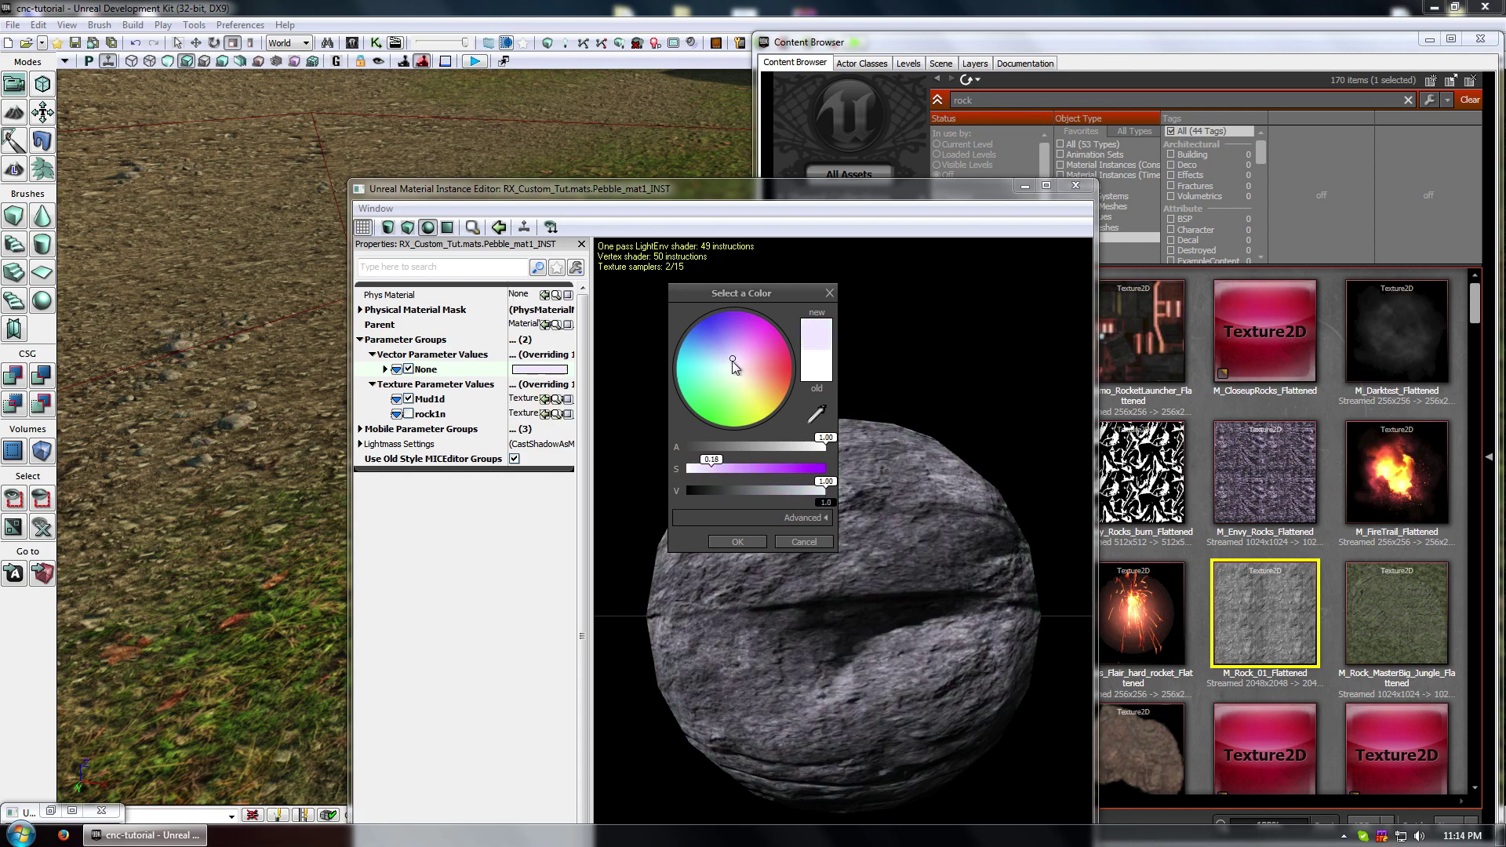
click(808, 415)
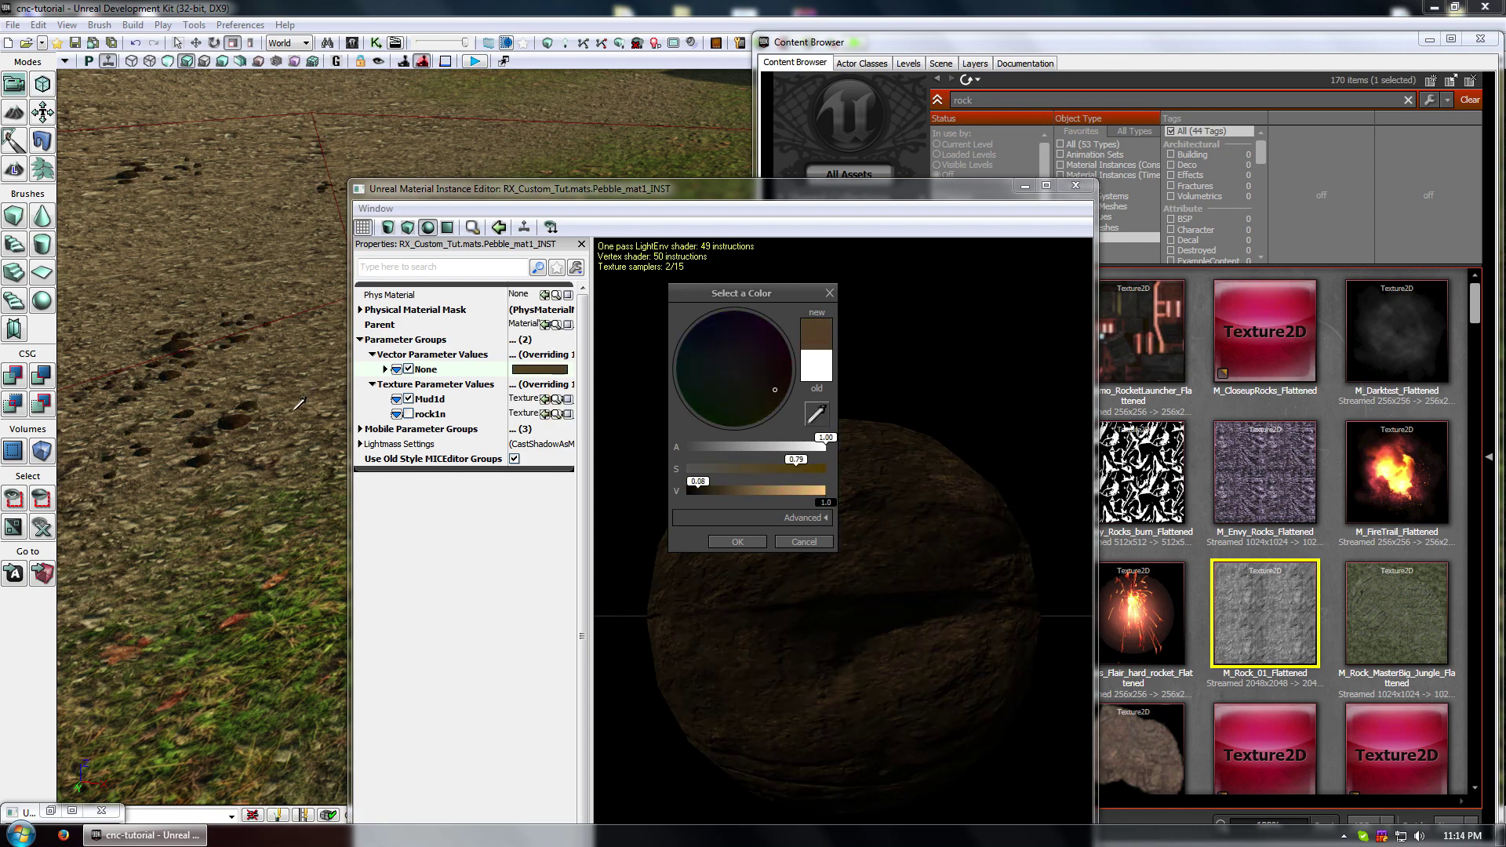
drag(290, 404, 257, 382)
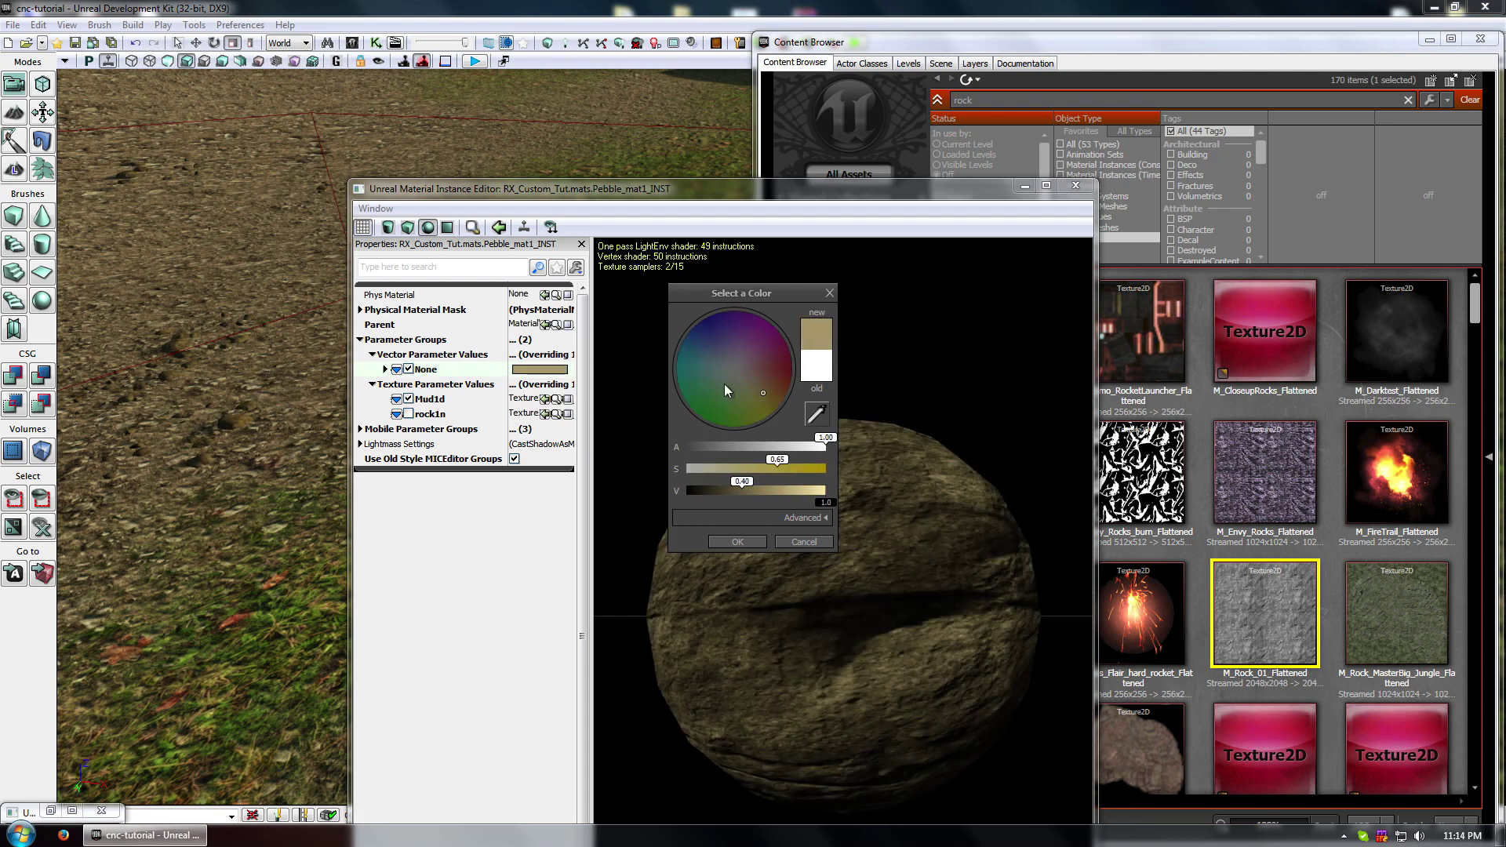
drag(754, 487, 710, 466)
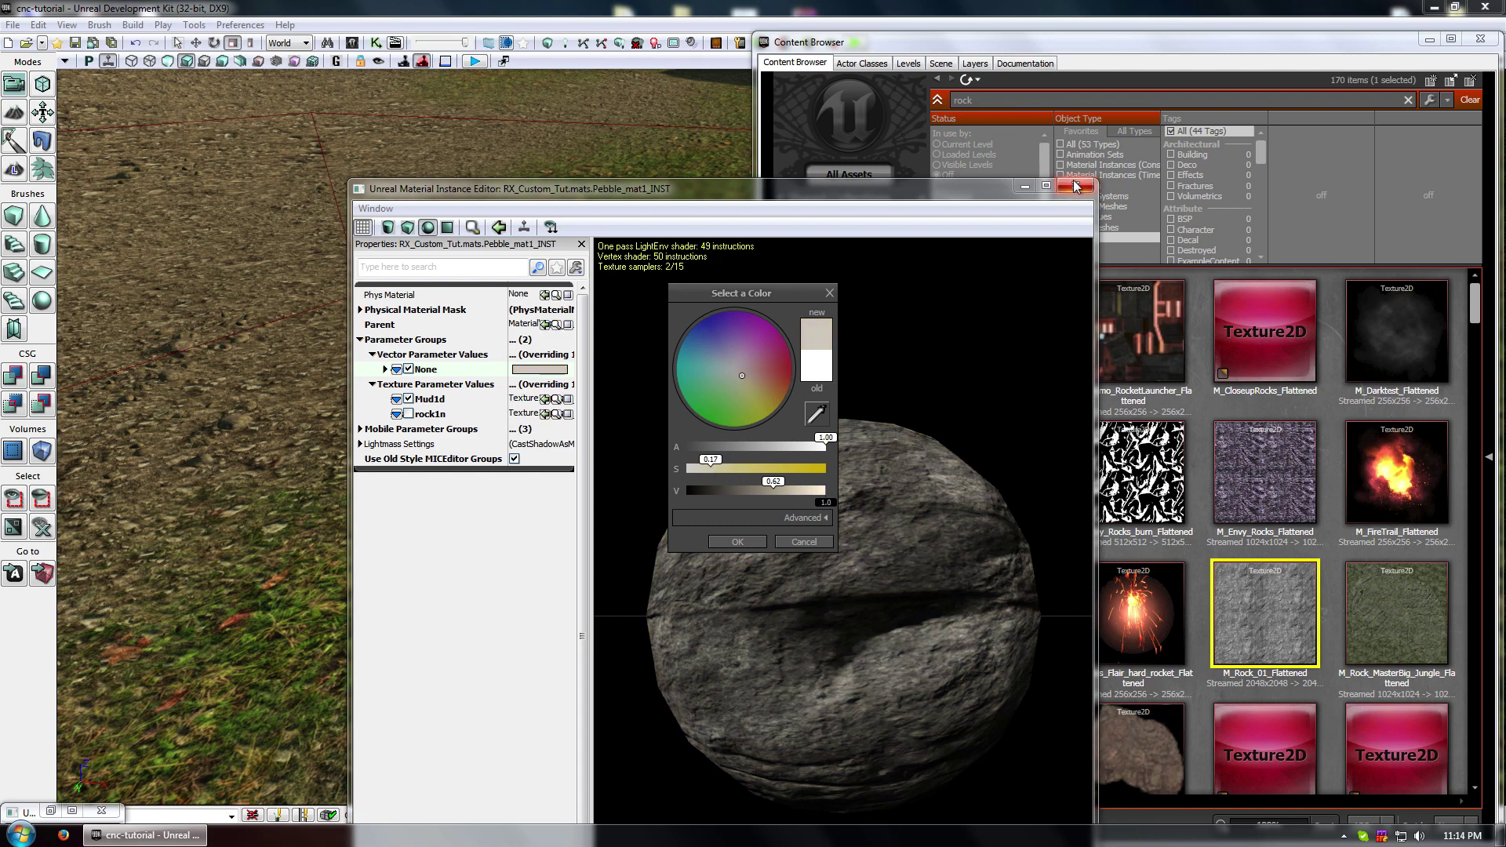
click(738, 543)
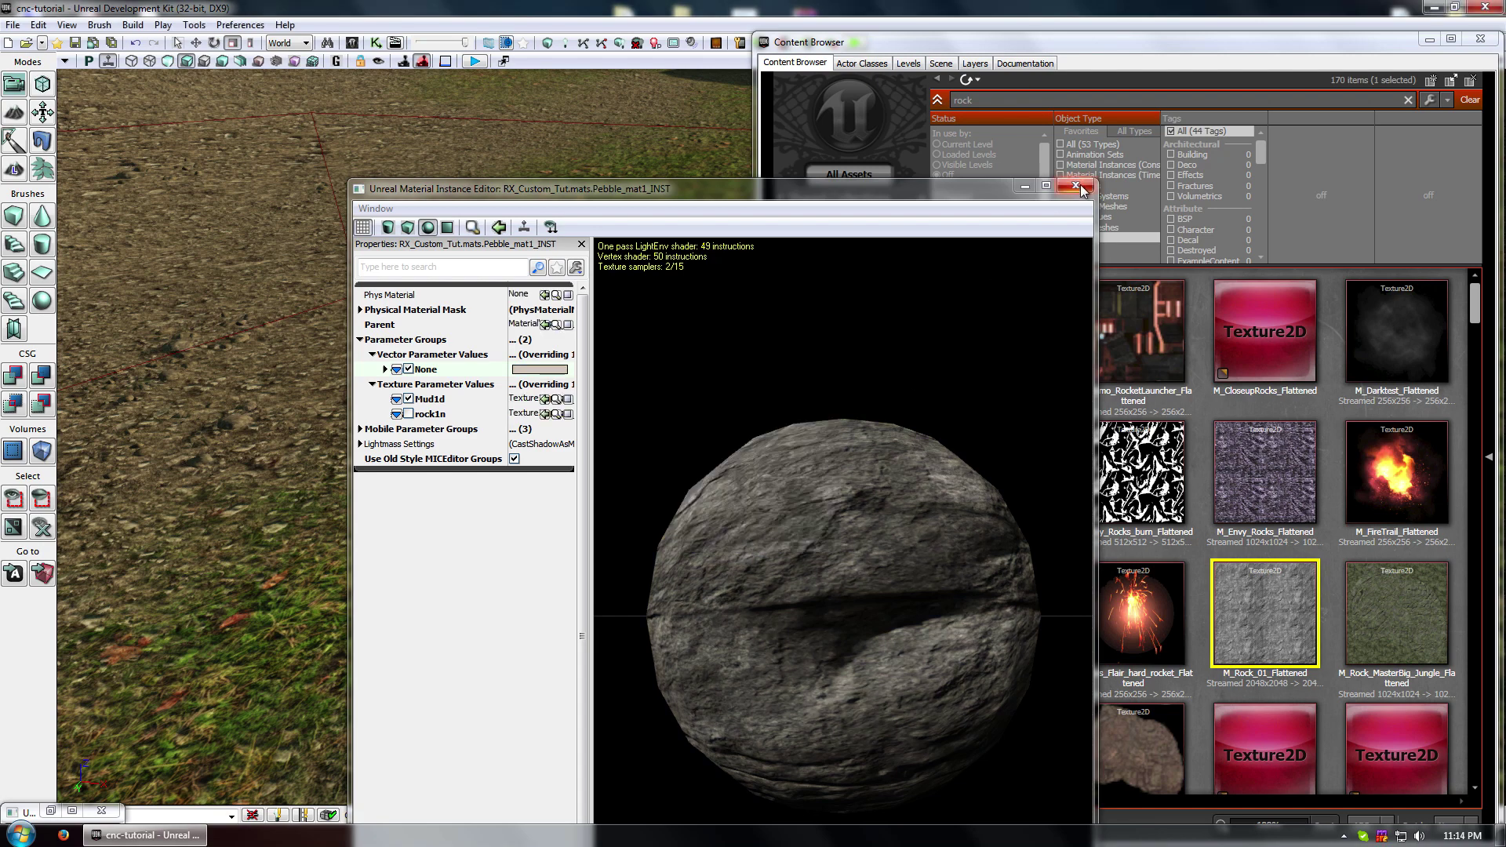
- Close the material instance editor and list all asset types of the mats group without the "rock" search
click(1075, 186)
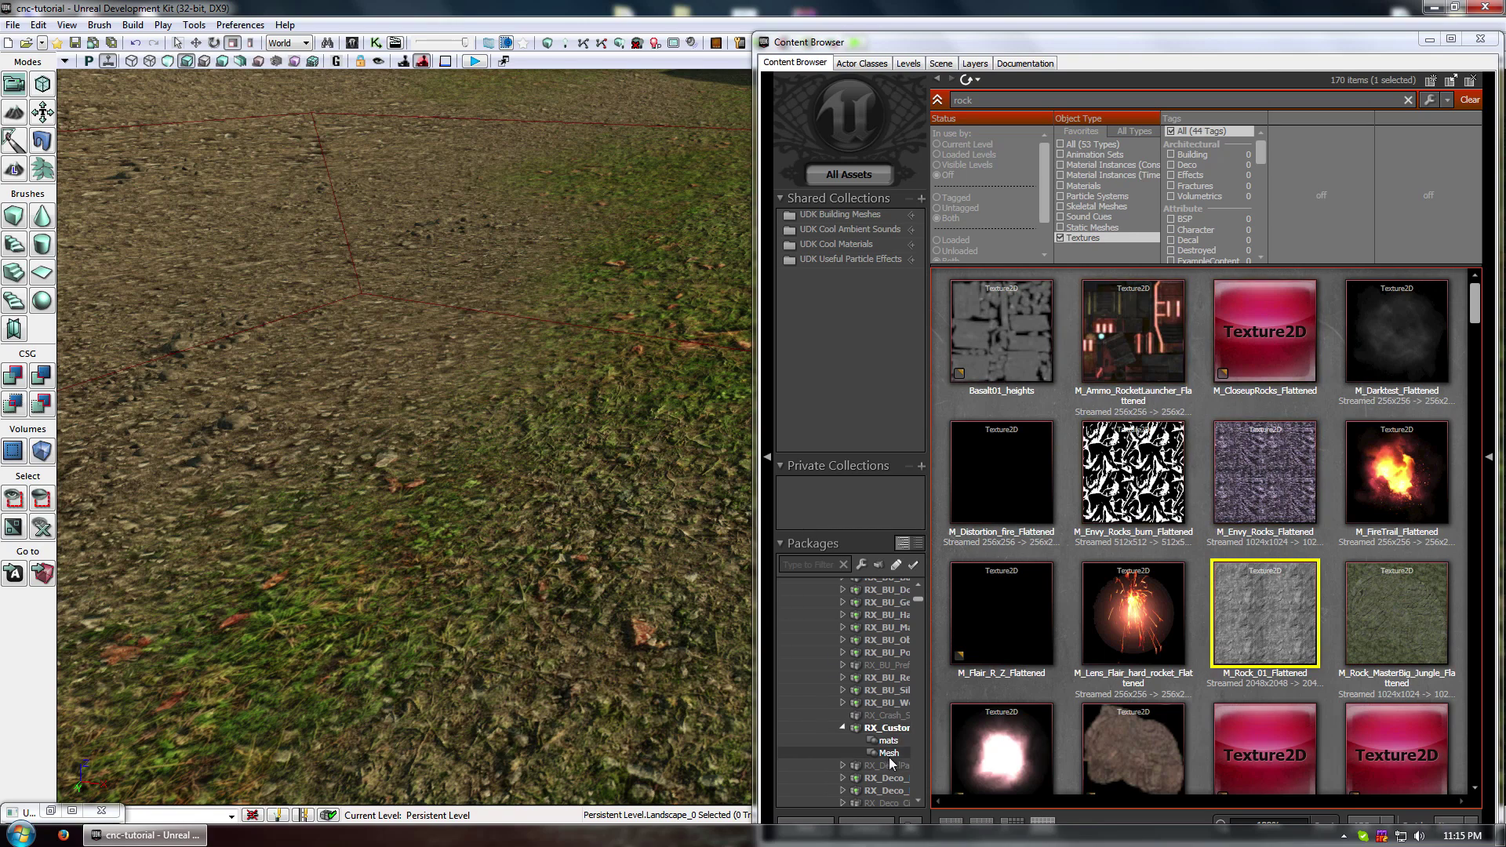
click(887, 741)
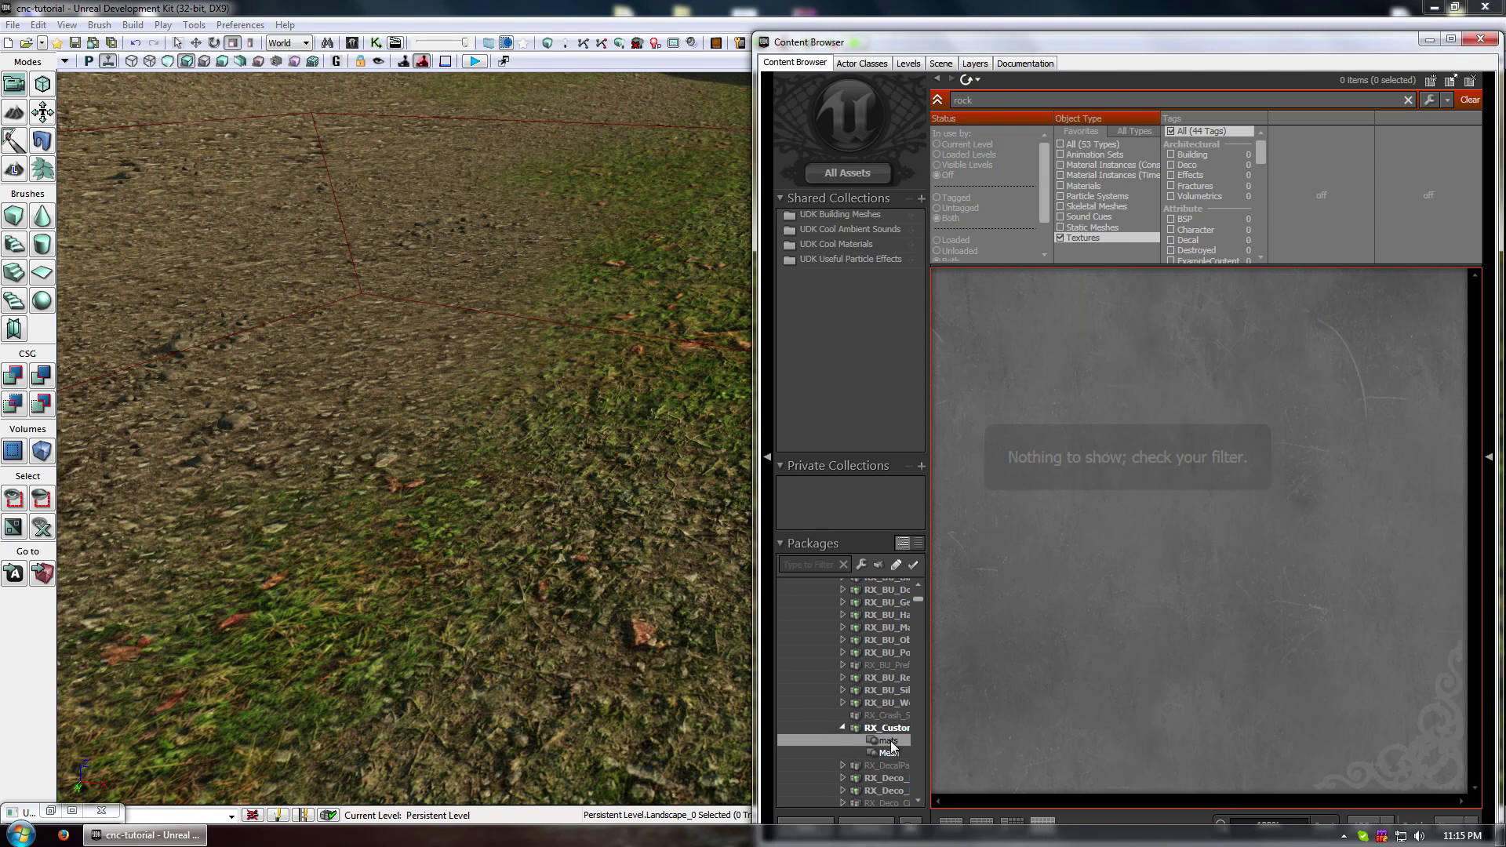
click(1060, 238)
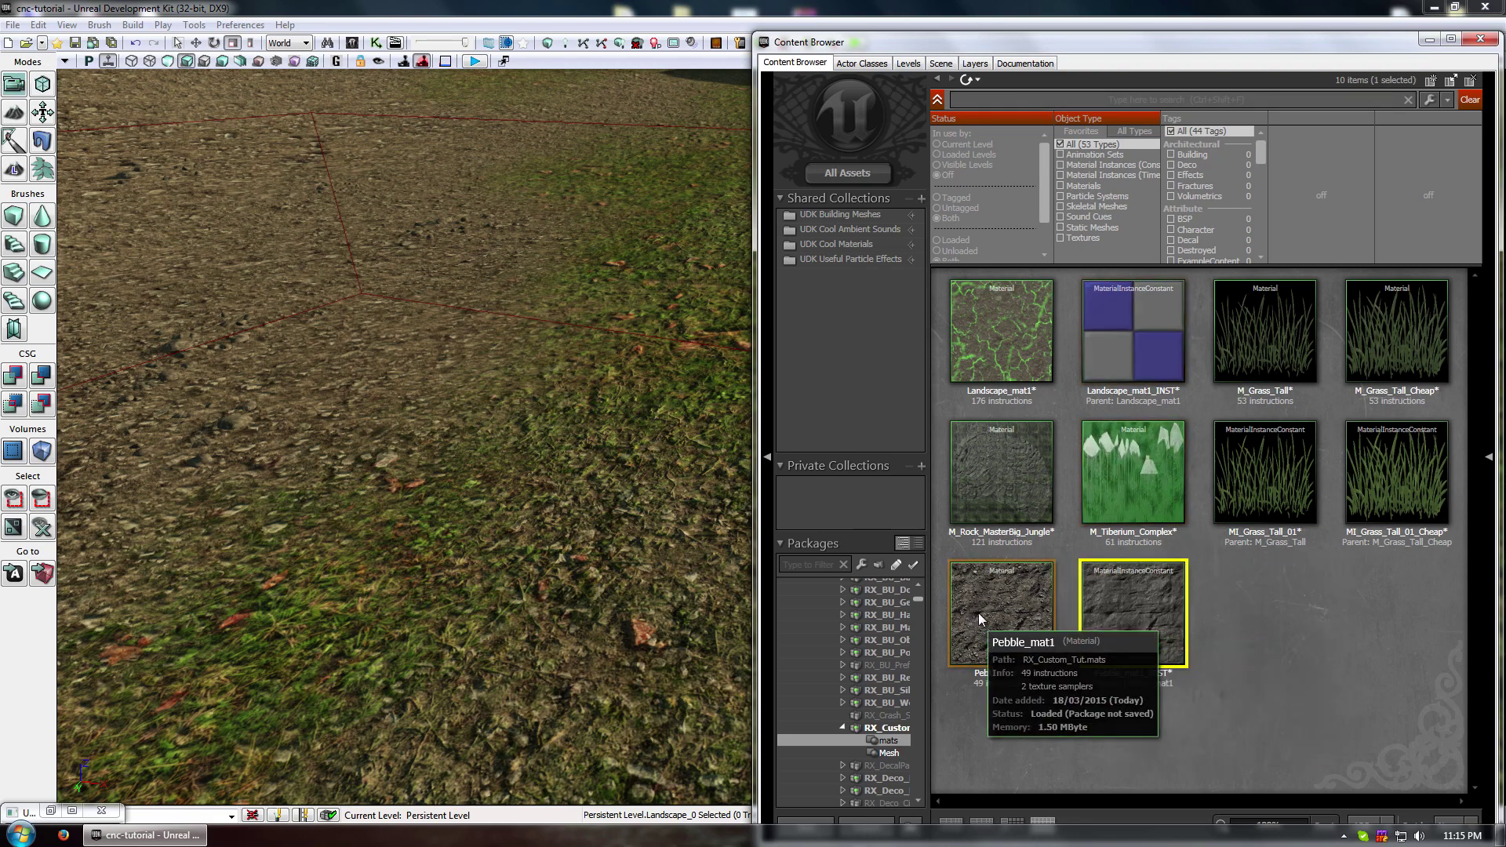
- Open Pebble_mat1 and Pebble_mat1_INST to compare the parent graph with the instance's parameters, and close both editors
click(980, 616)
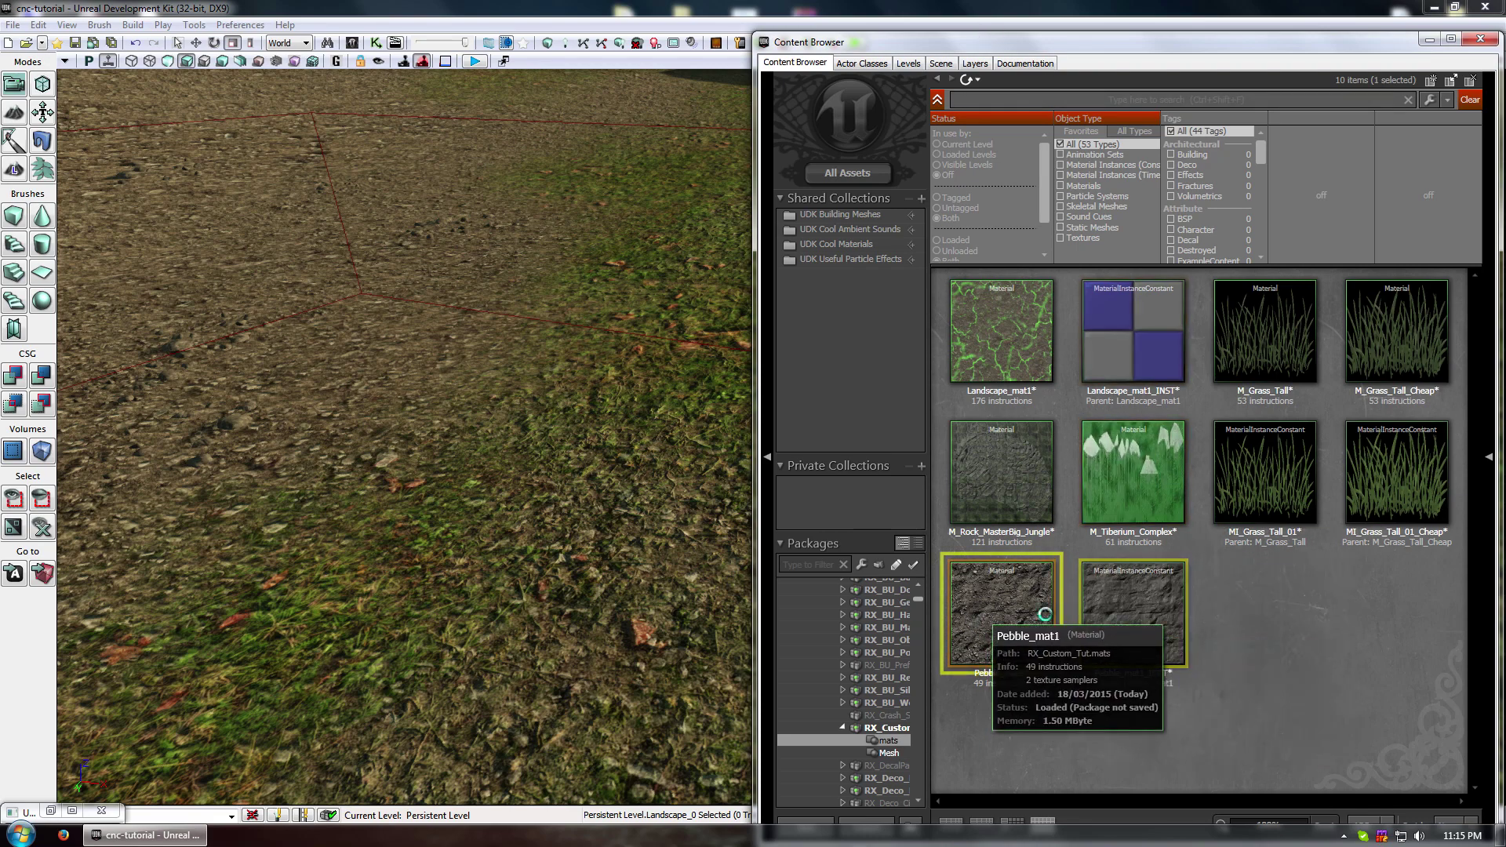
double_click(981, 614)
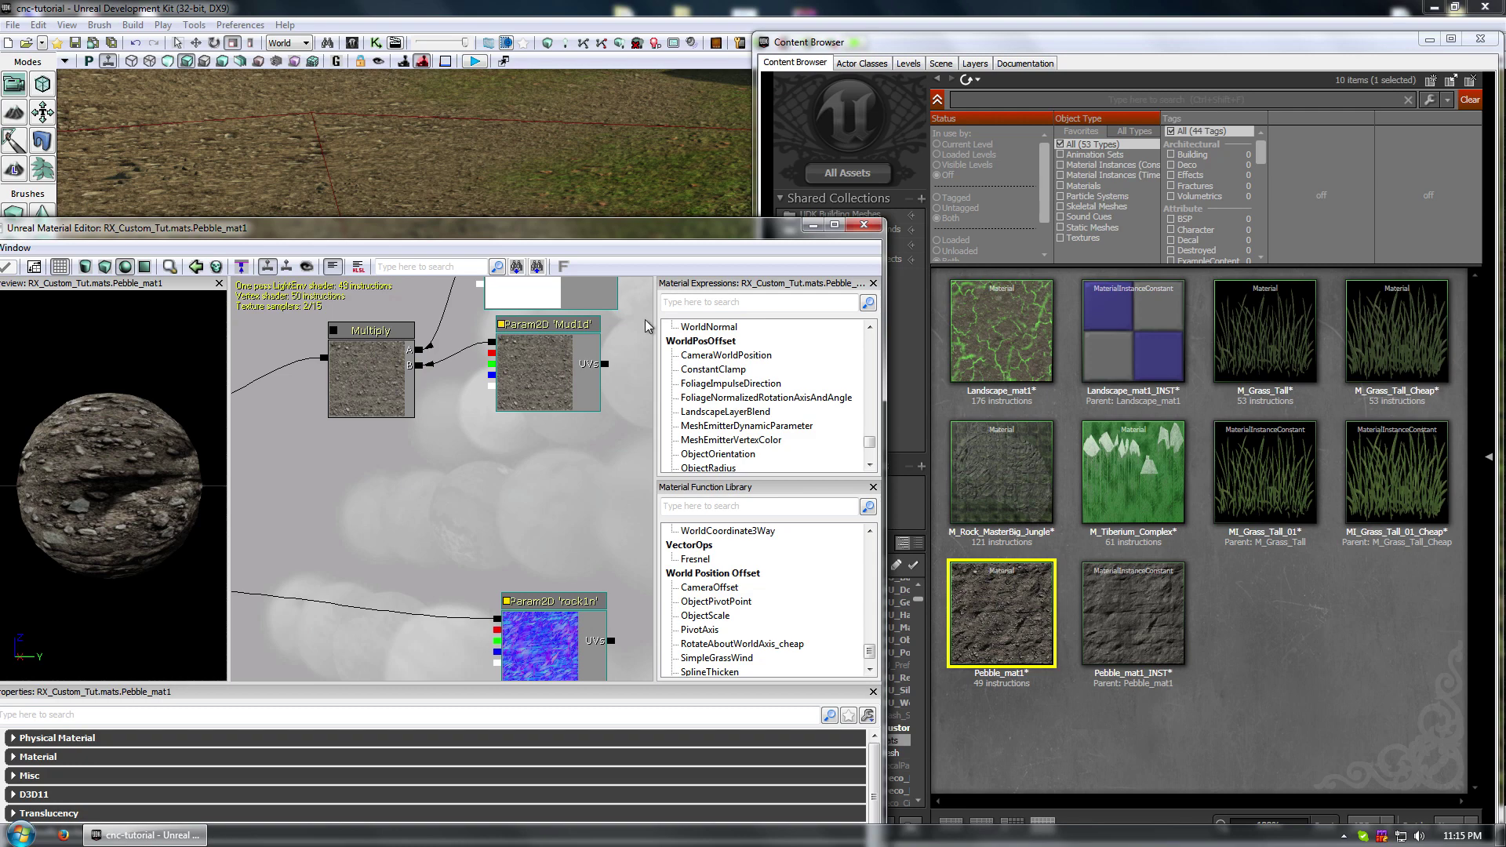
double_click(1136, 652)
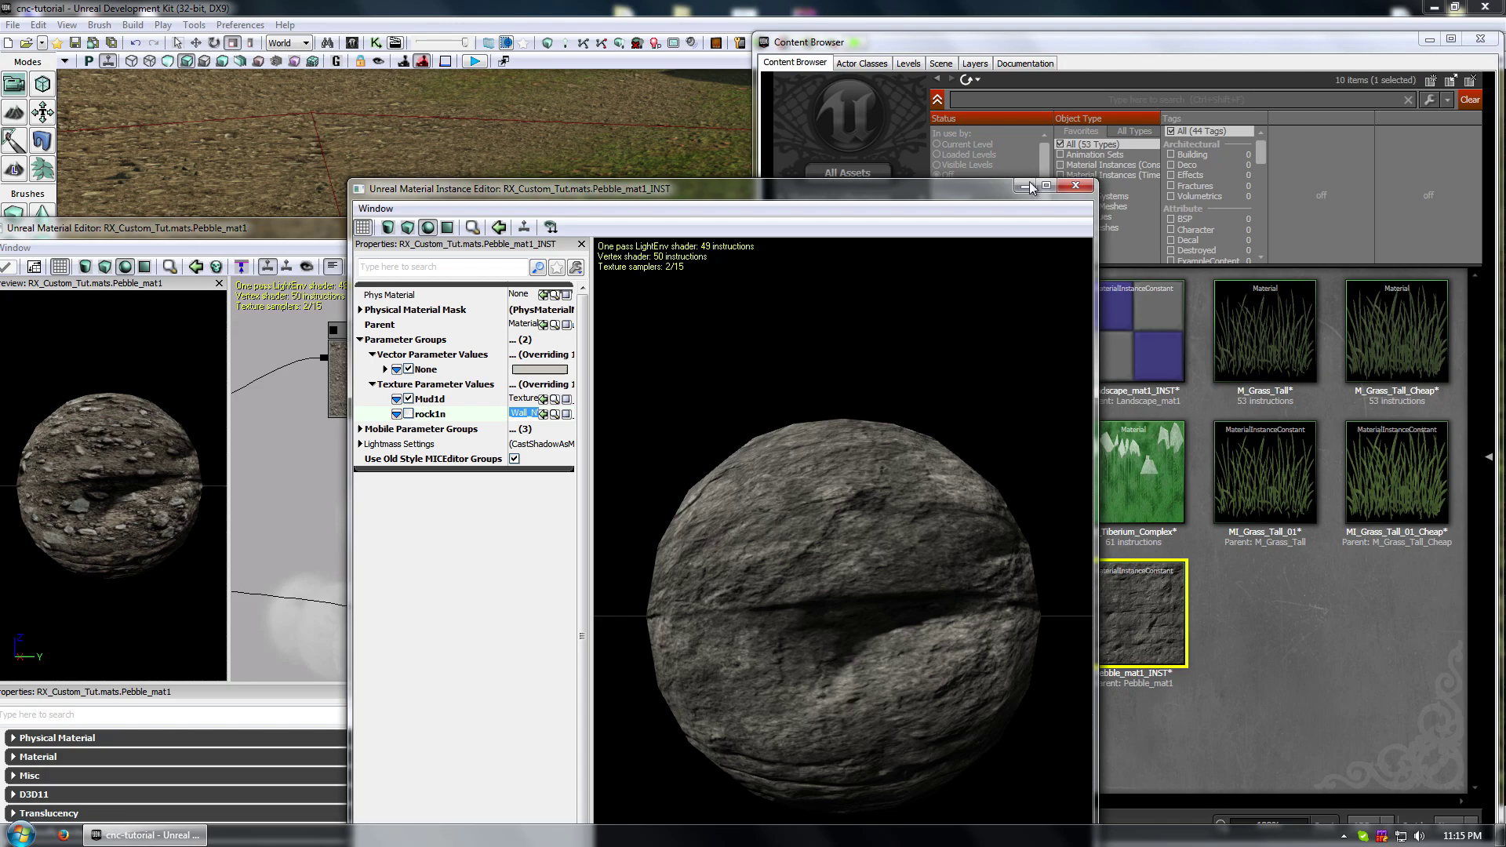
click(1075, 185)
drag(736, 233, 585, 233)
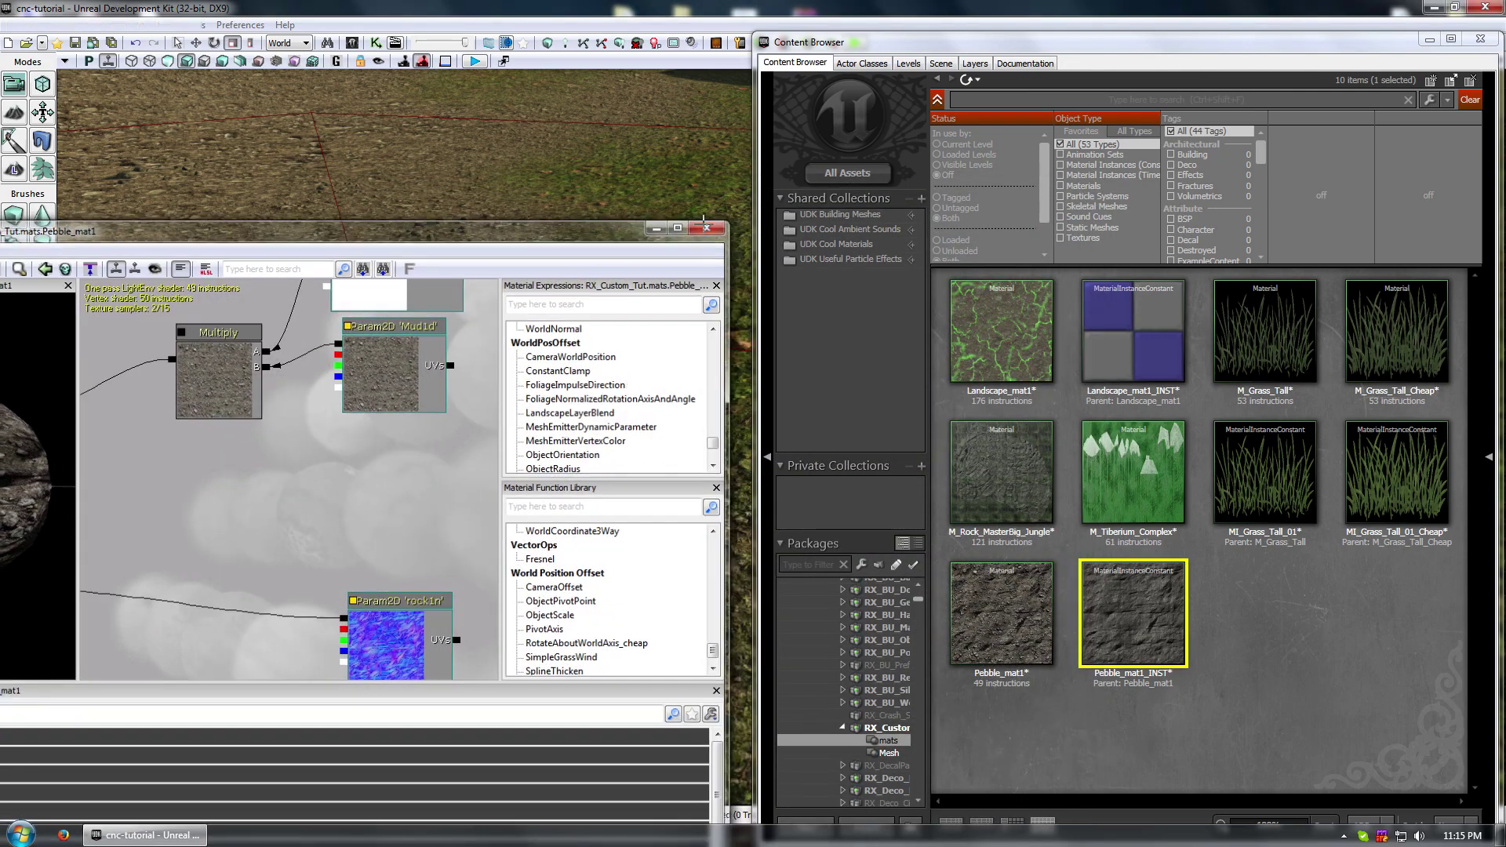
click(707, 227)
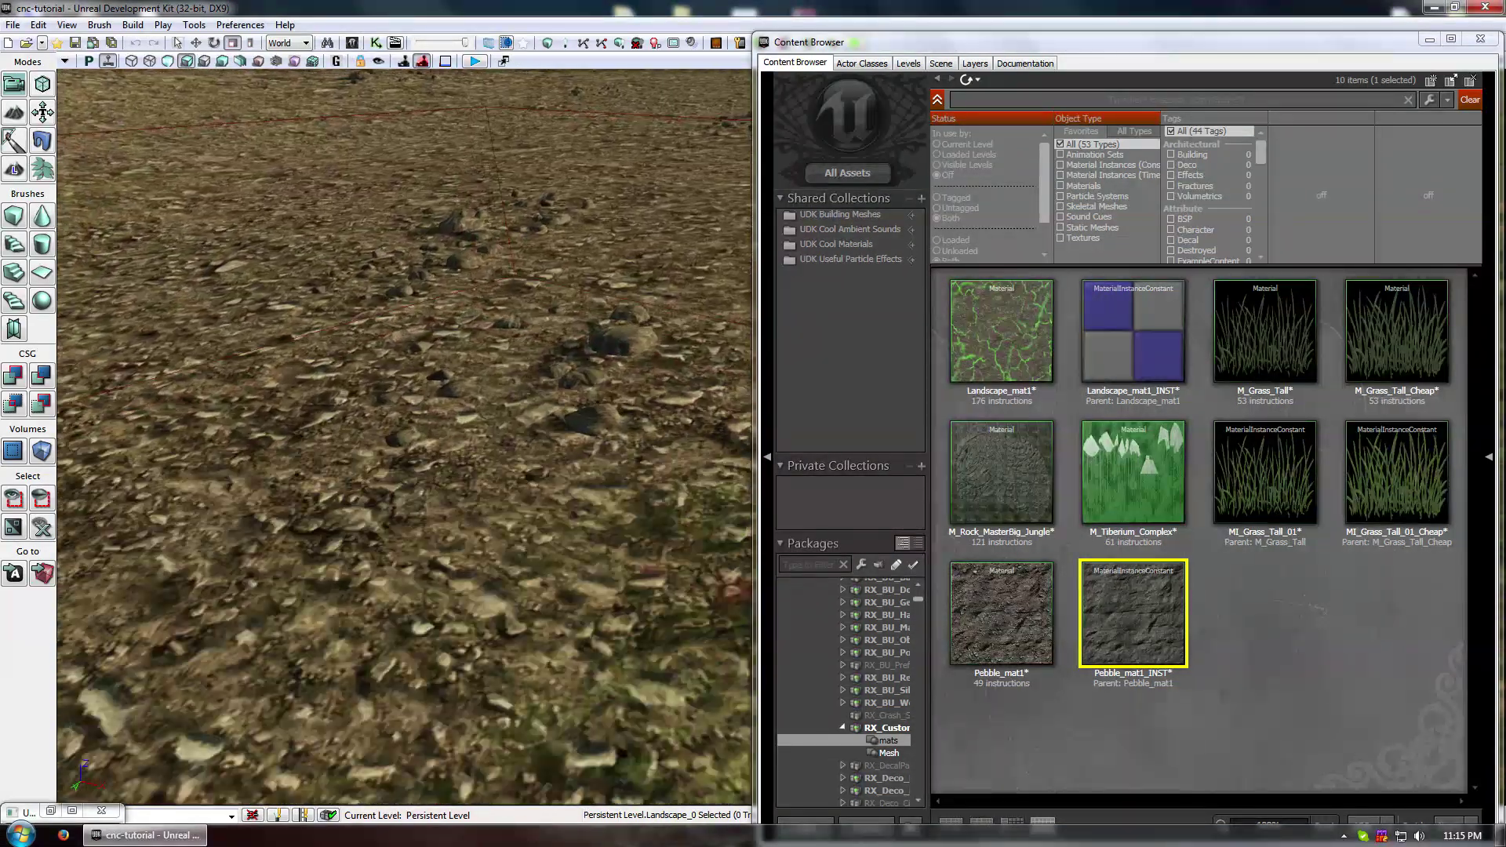
- View the pebbles on the landscape and review the parameters of Pebble_mat1_INST once more before closing it
right_drag(502, 392, 488, 392)
double_click(1169, 606)
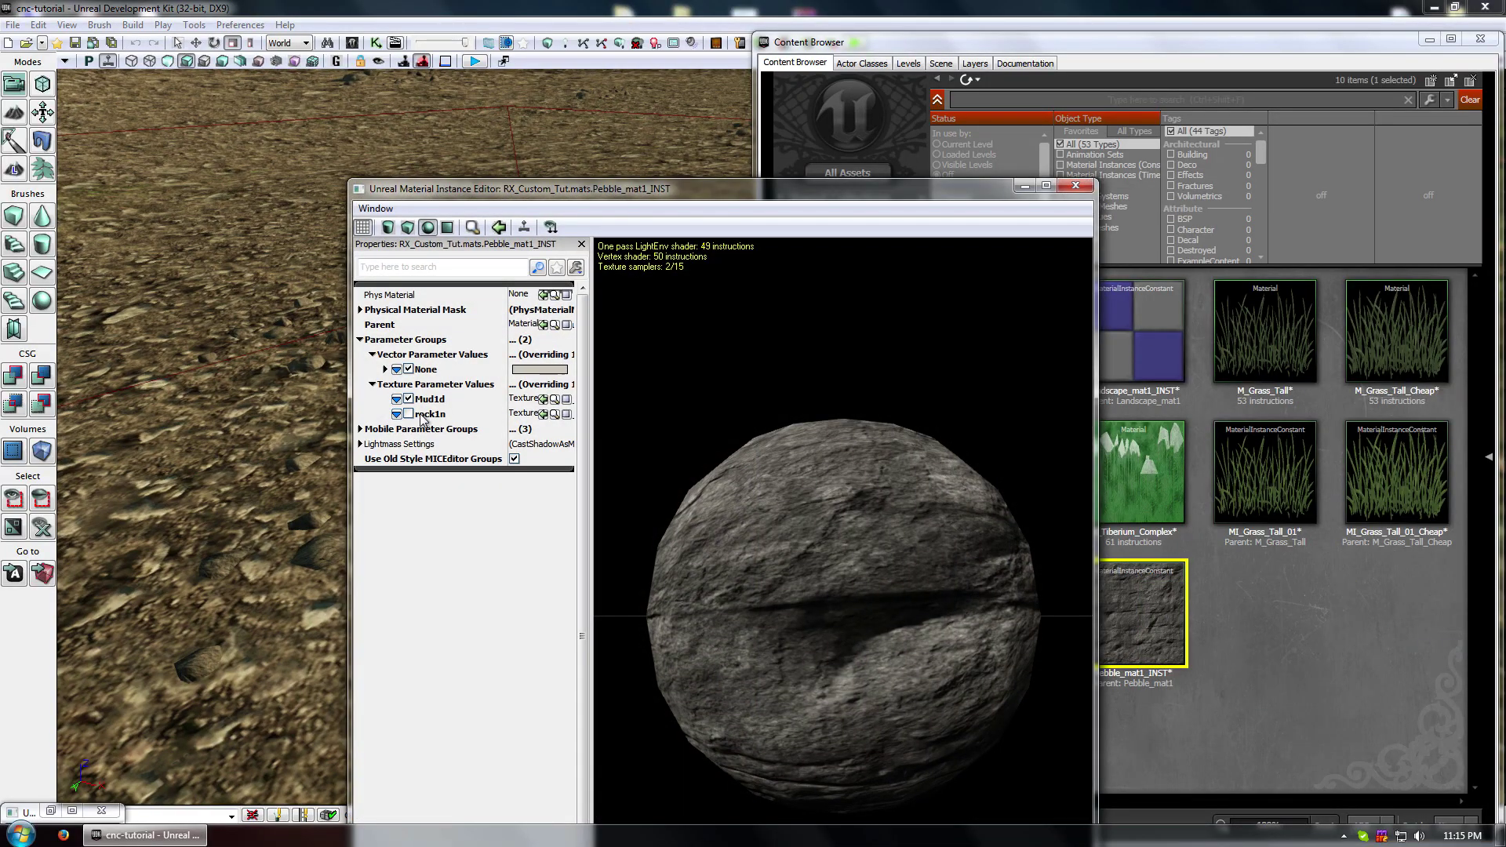
click(1076, 186)
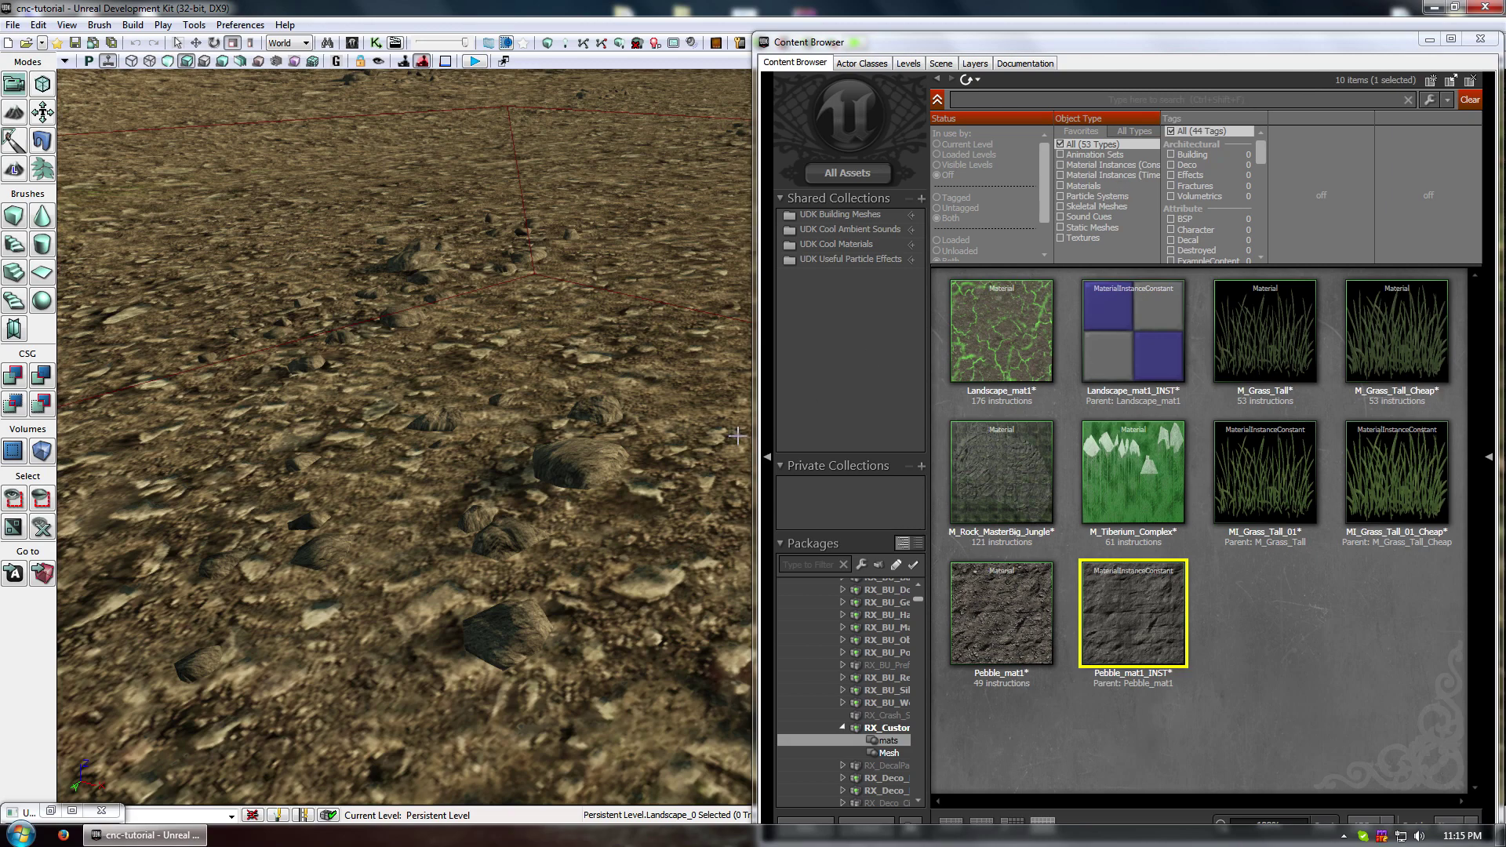
- Open the Pebbles mesh from the Mesh group, examine the material assigned under its LODInfo, and close the mesh editor
right_drag(735, 435, 778, 408)
click(890, 754)
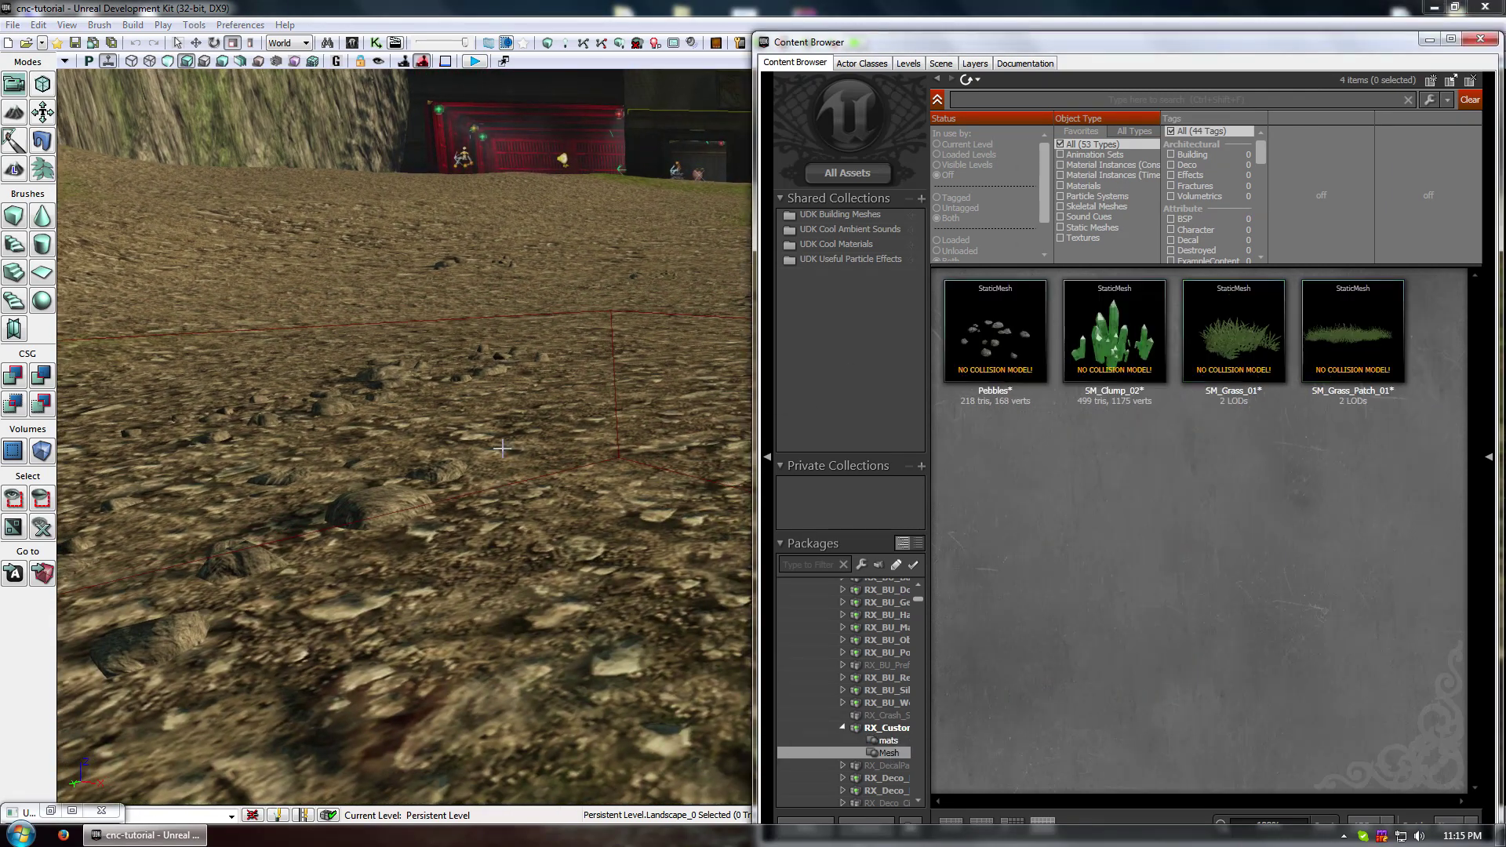
double_click(1000, 347)
drag(399, 363, 400, 321)
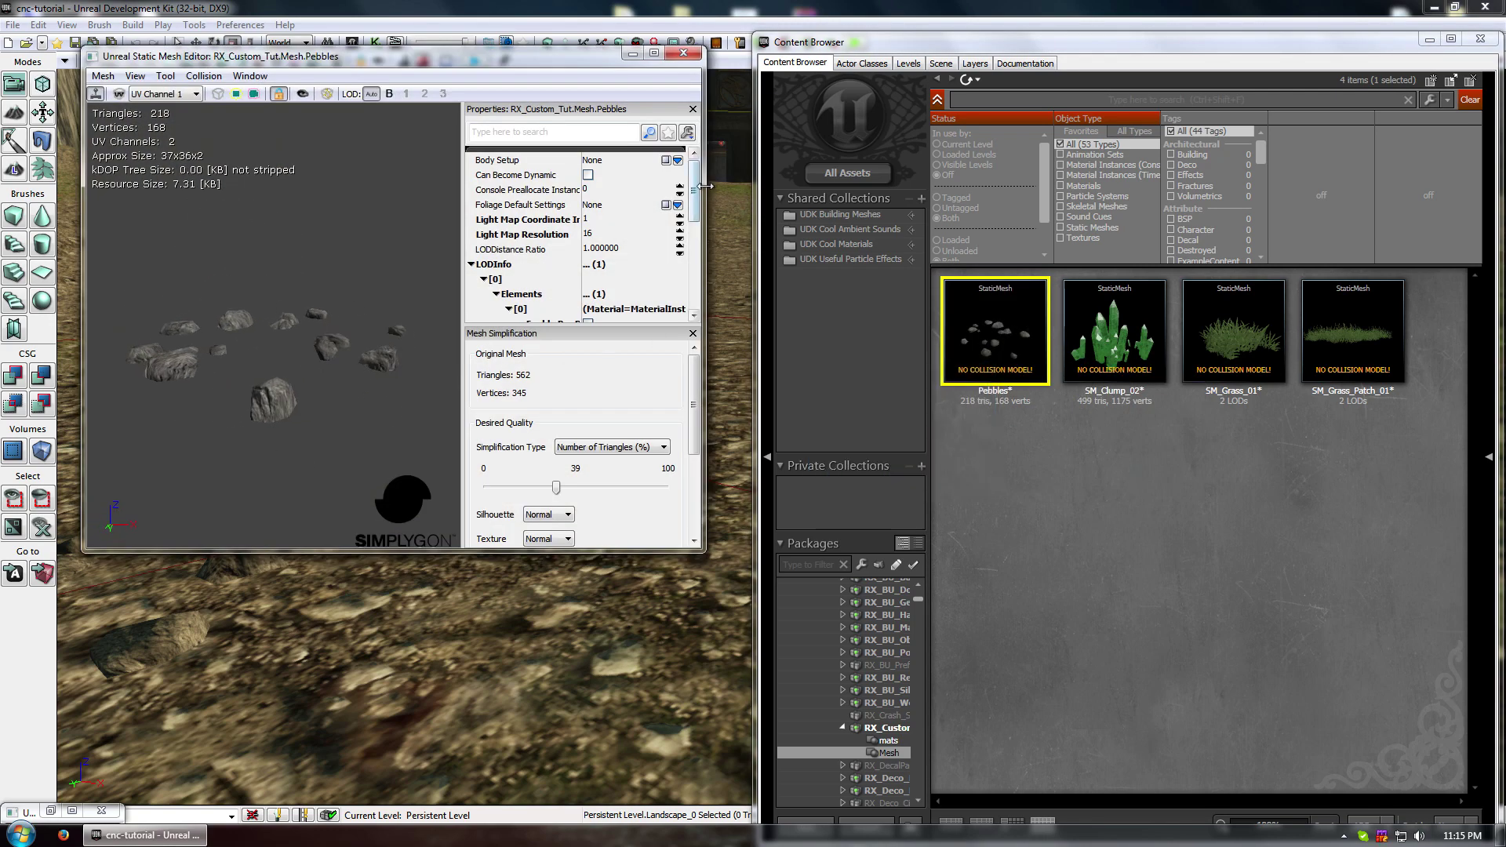
scroll(596, 267, down, 2)
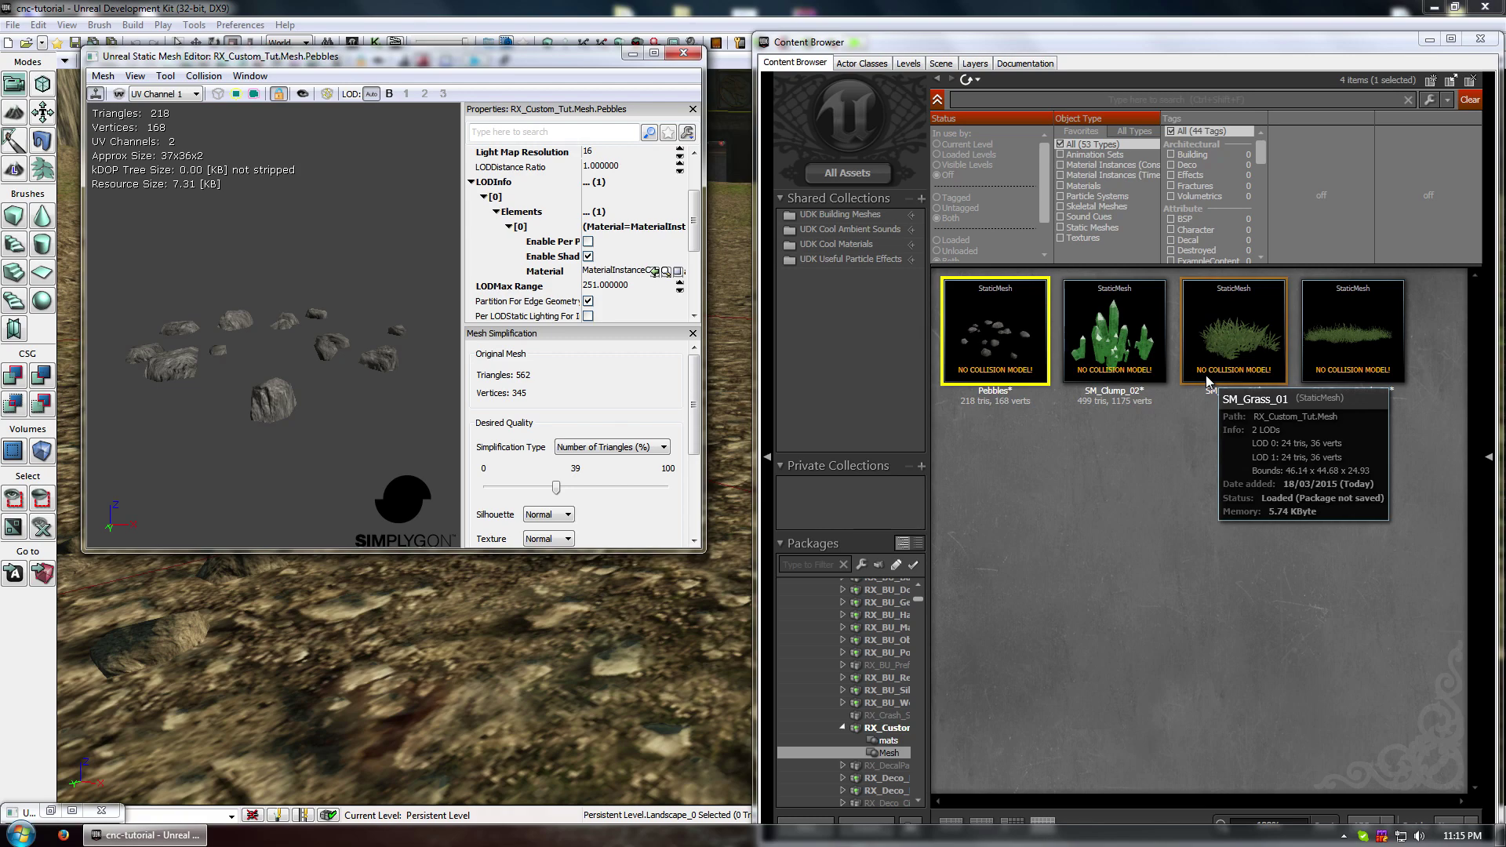
click(683, 53)
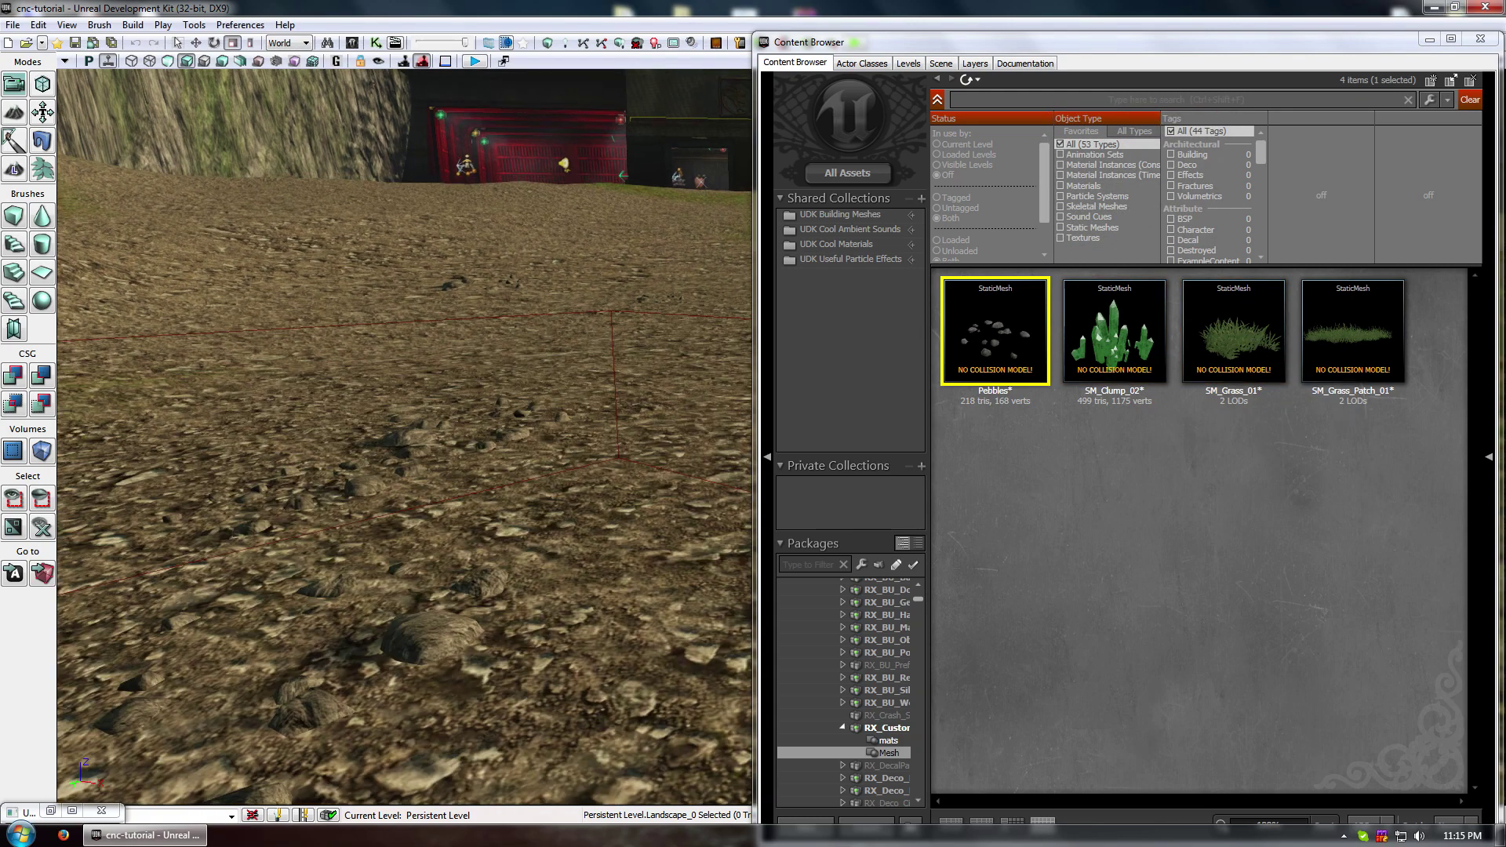
- Enter Foliage Mode and remove the Pebbles mesh with all its painted instances from the foliage mesh list
right_drag(628, 345, 561, 350)
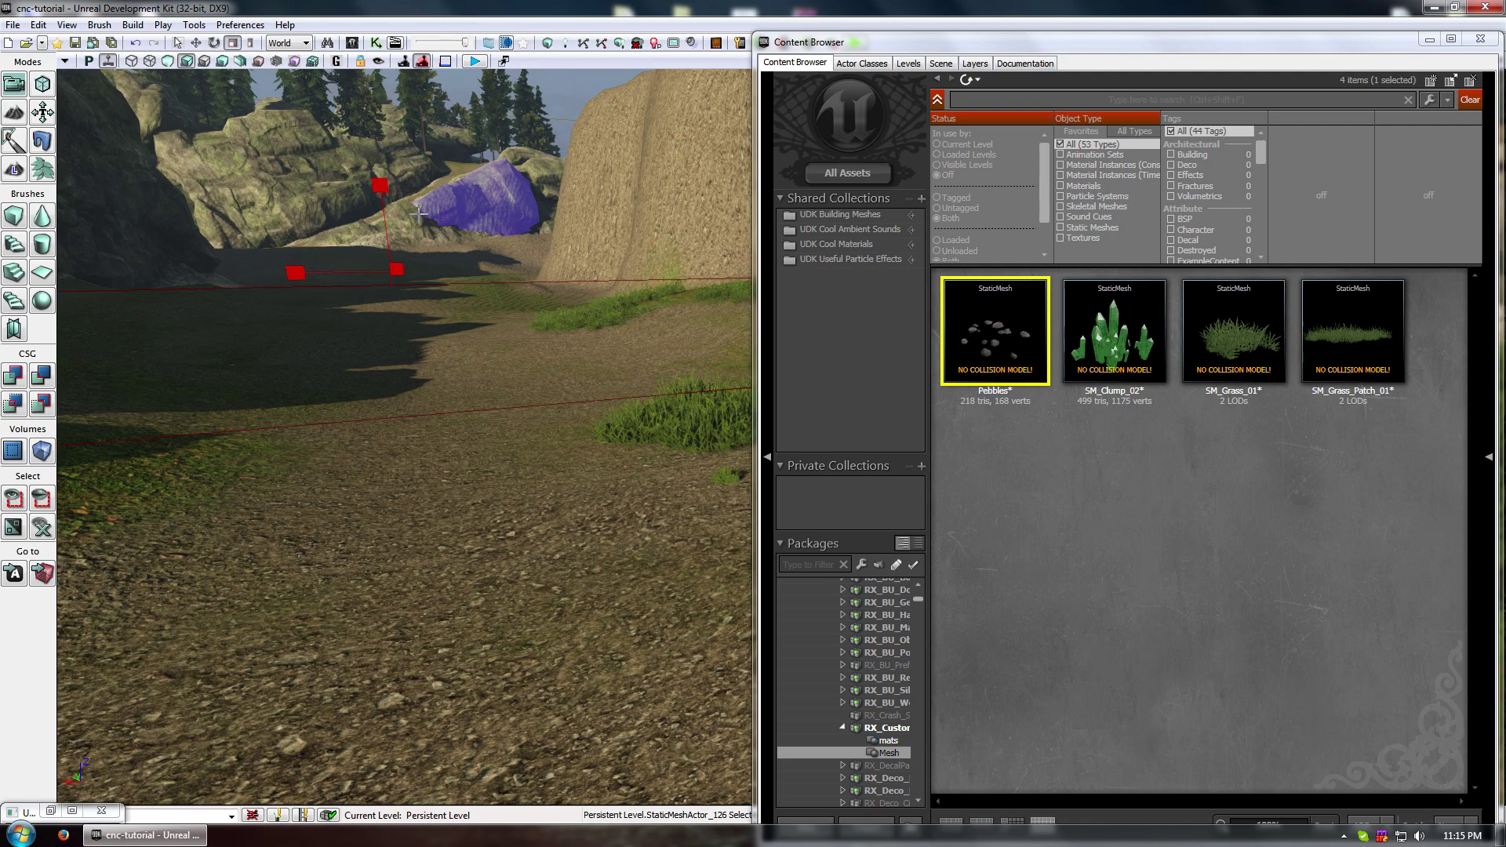
right_drag(418, 214, 498, 267)
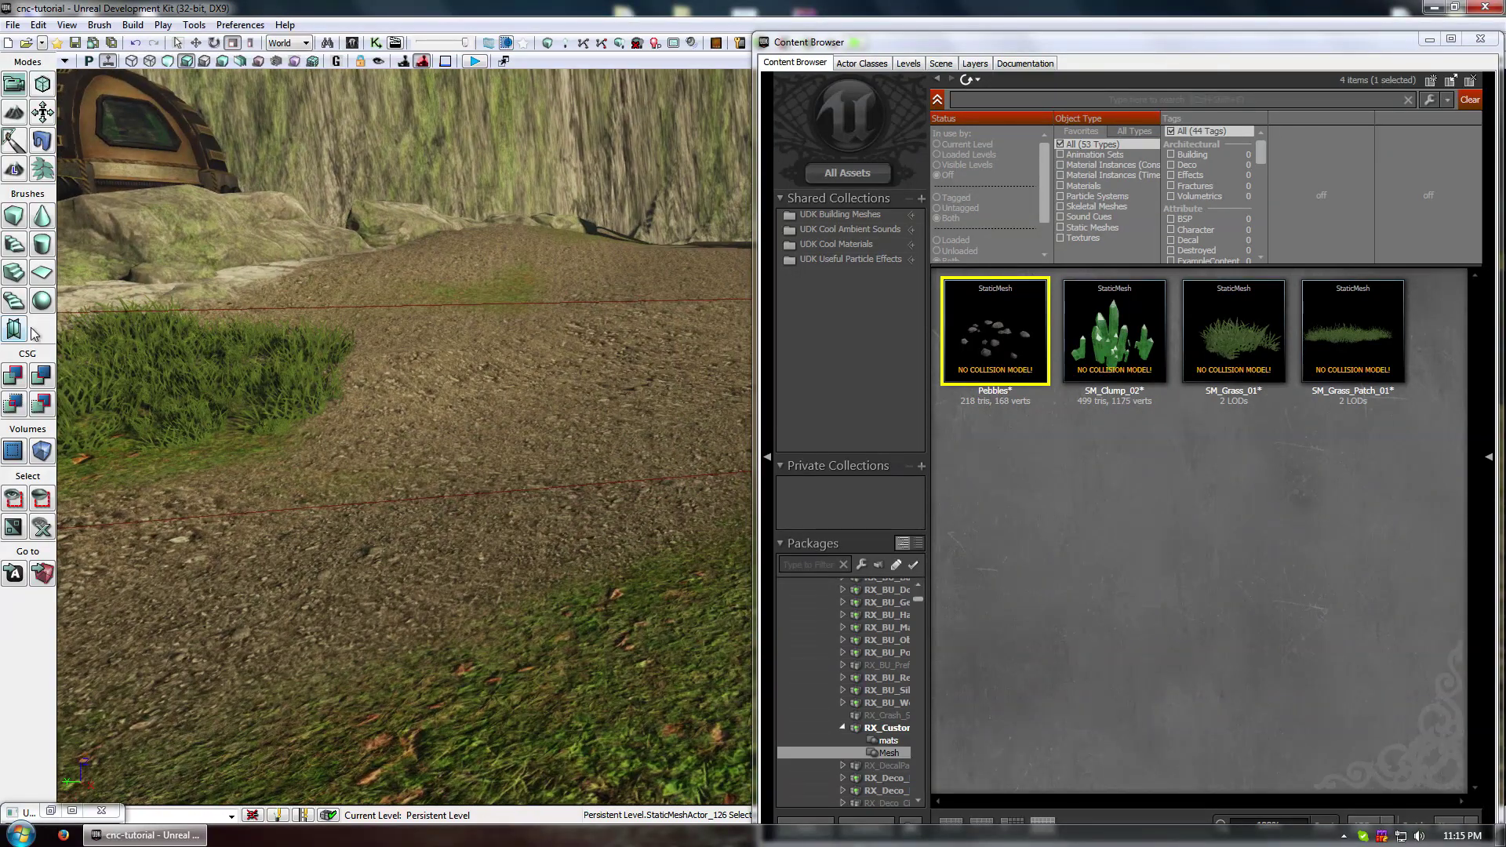
click(42, 169)
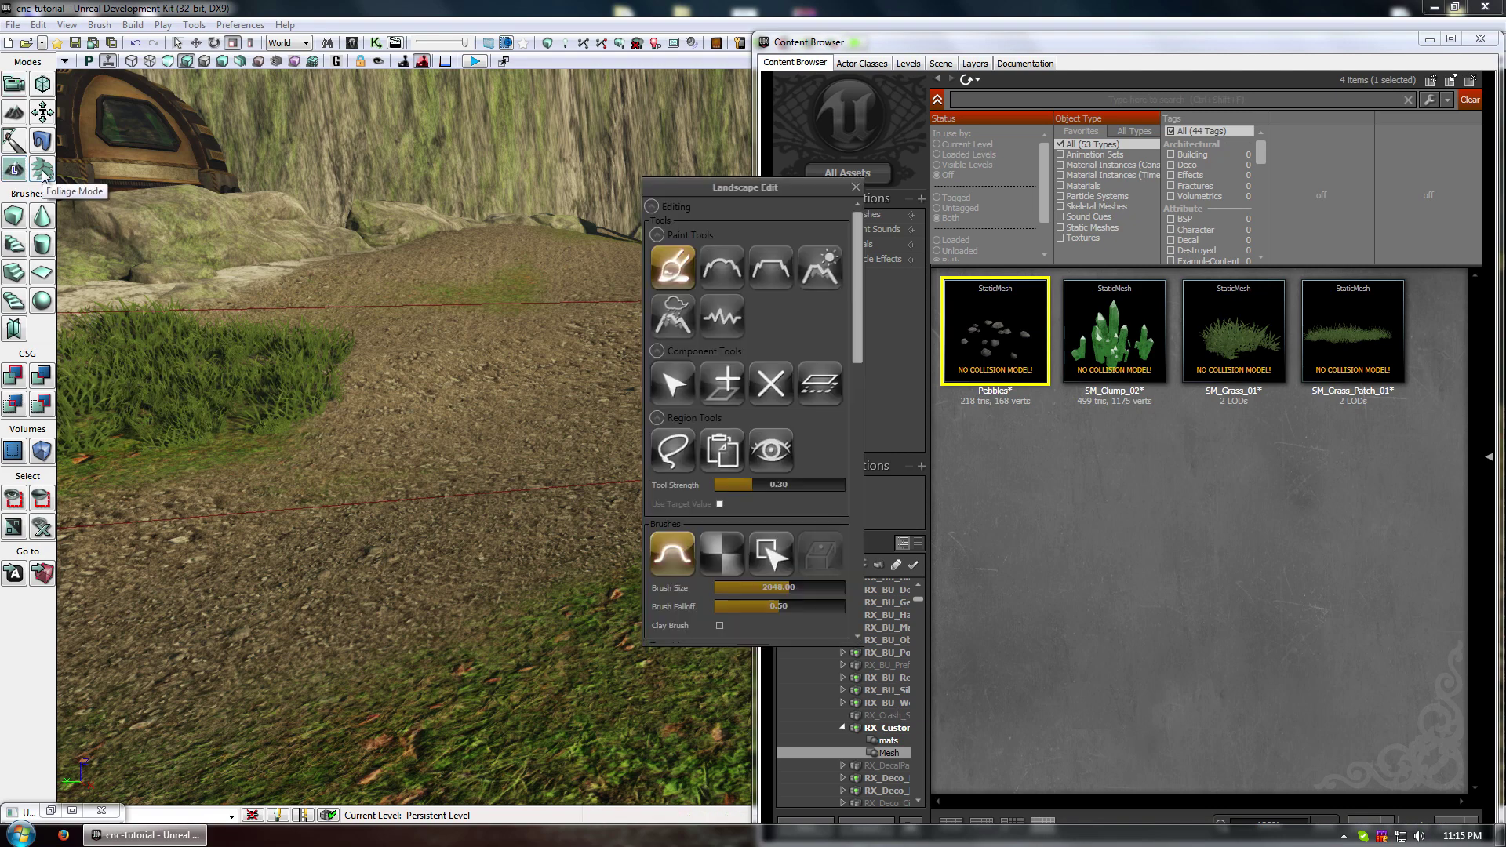
click(1165, 468)
drag(1372, 46, 411, 379)
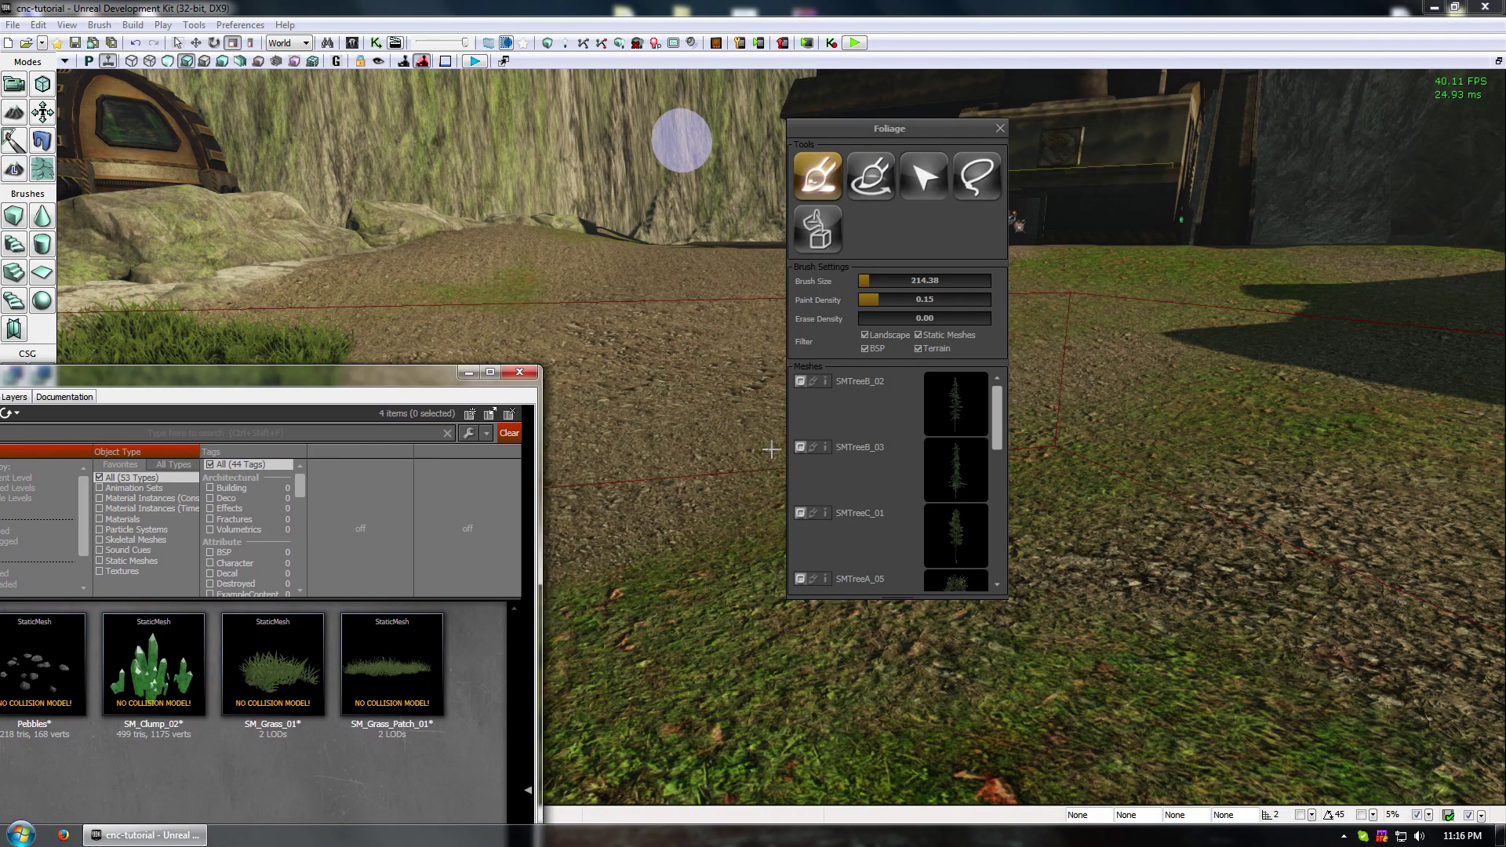
scroll(971, 541, down, 5)
click(980, 423)
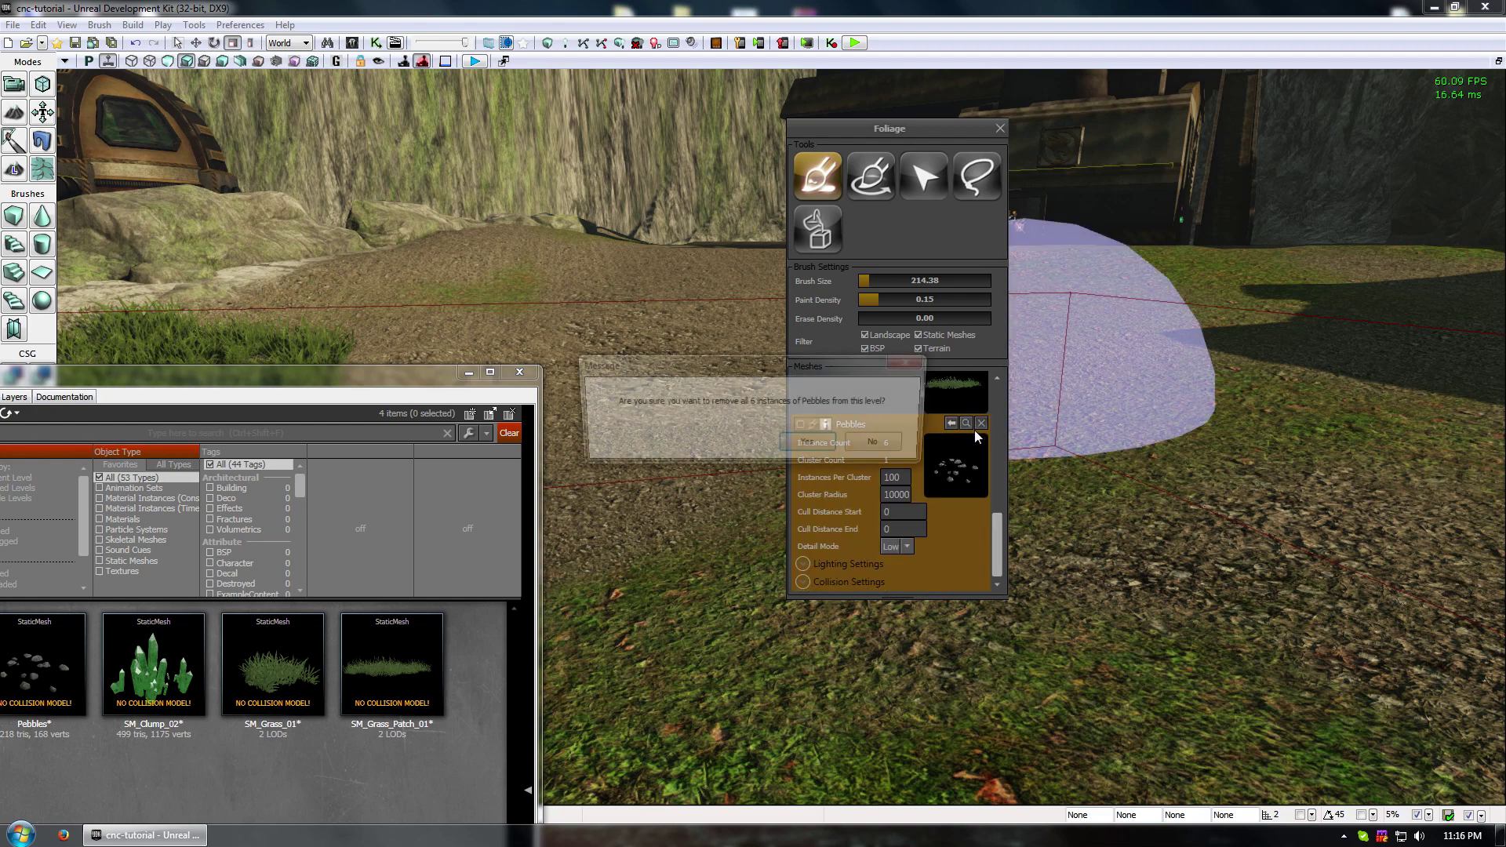
click(808, 441)
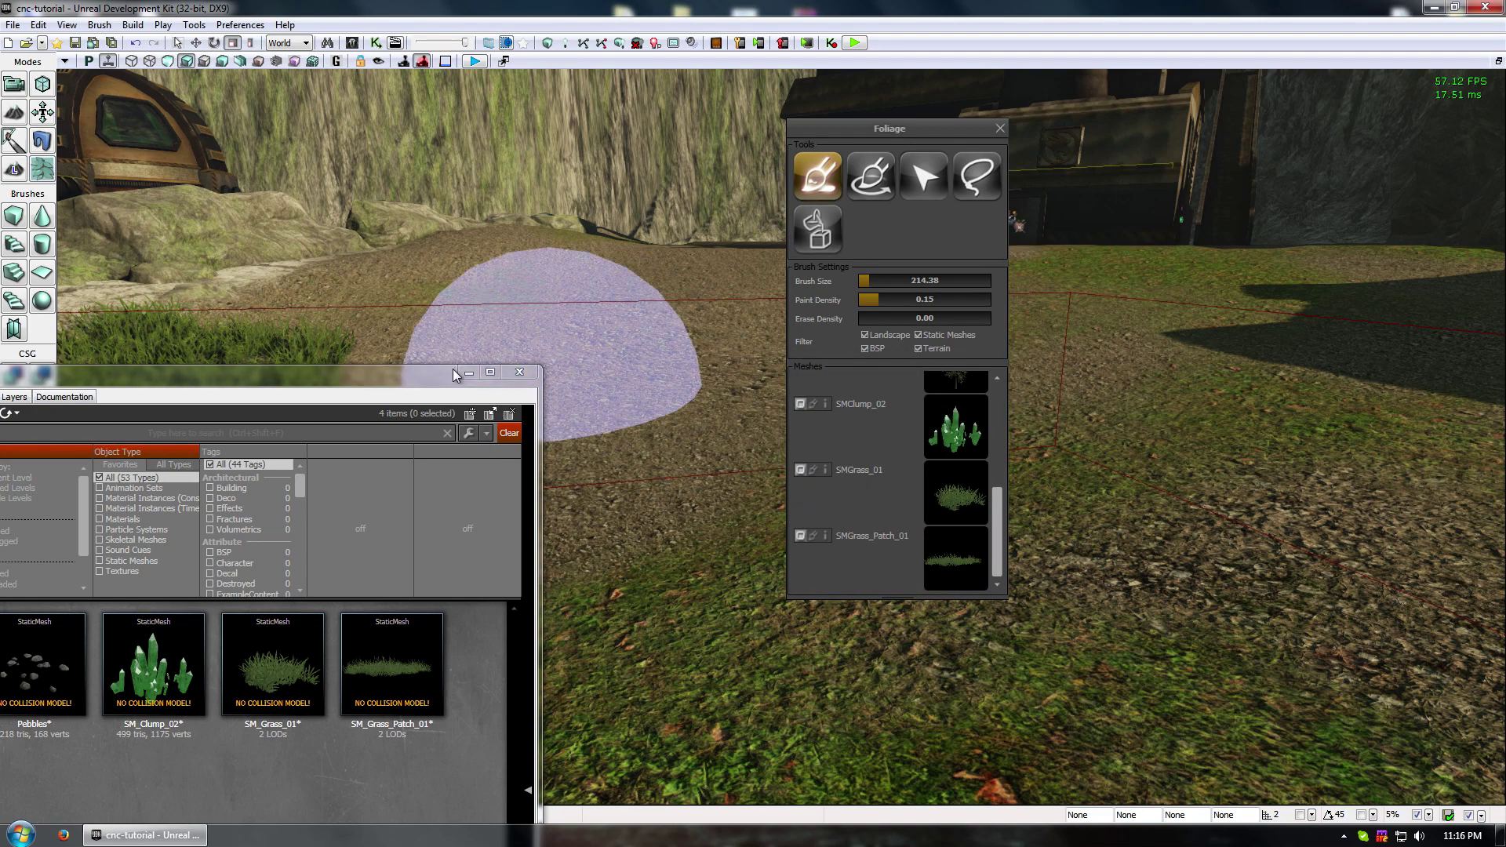
- Add the Pebbles static mesh from the Content Browser to the foliage mesh list and show its painting settings
drag(439, 378, 550, 232)
click(145, 517)
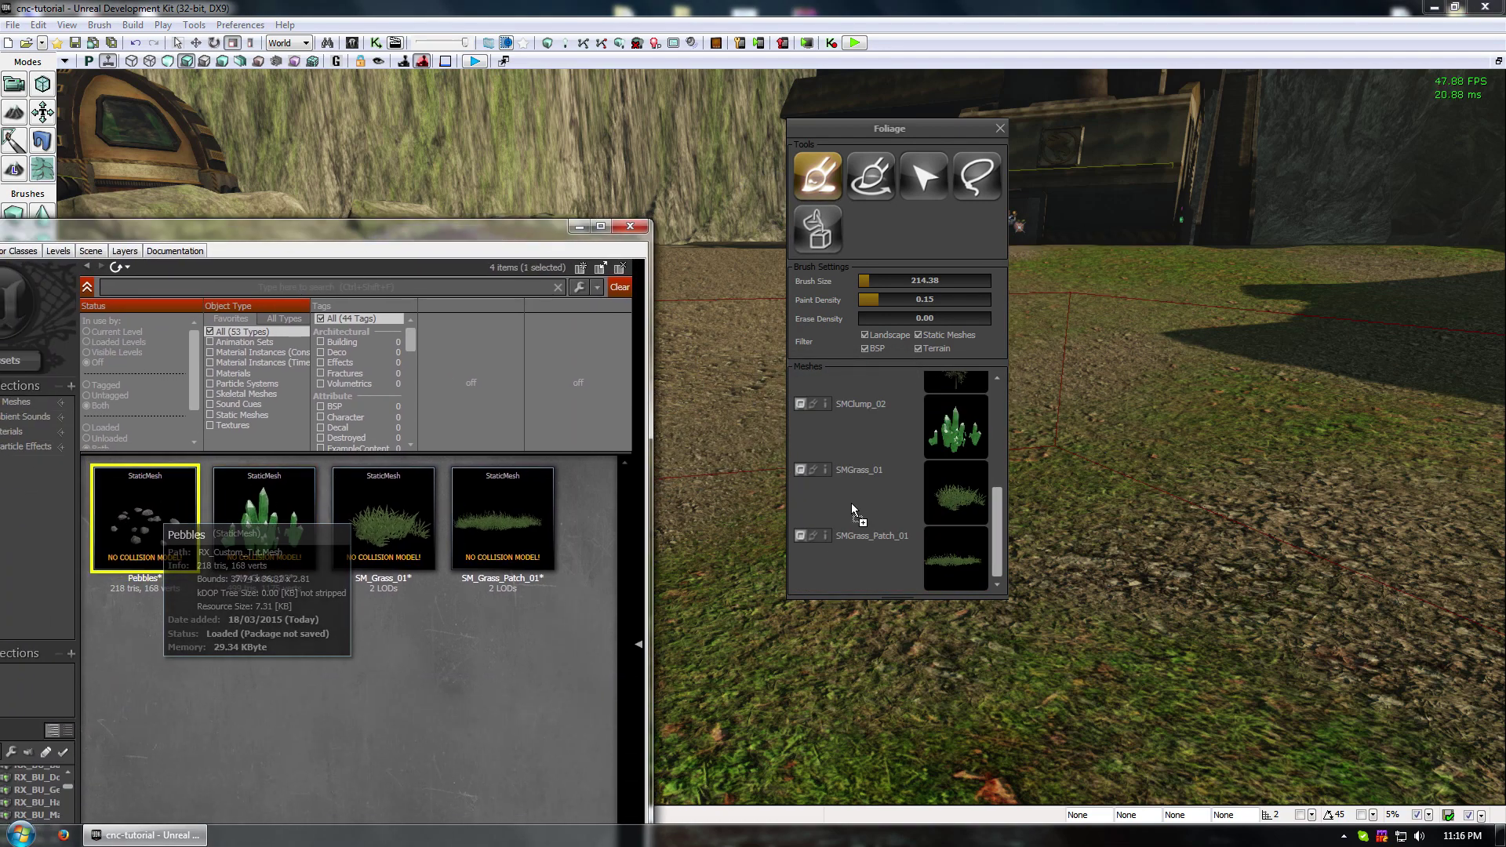
click(831, 554)
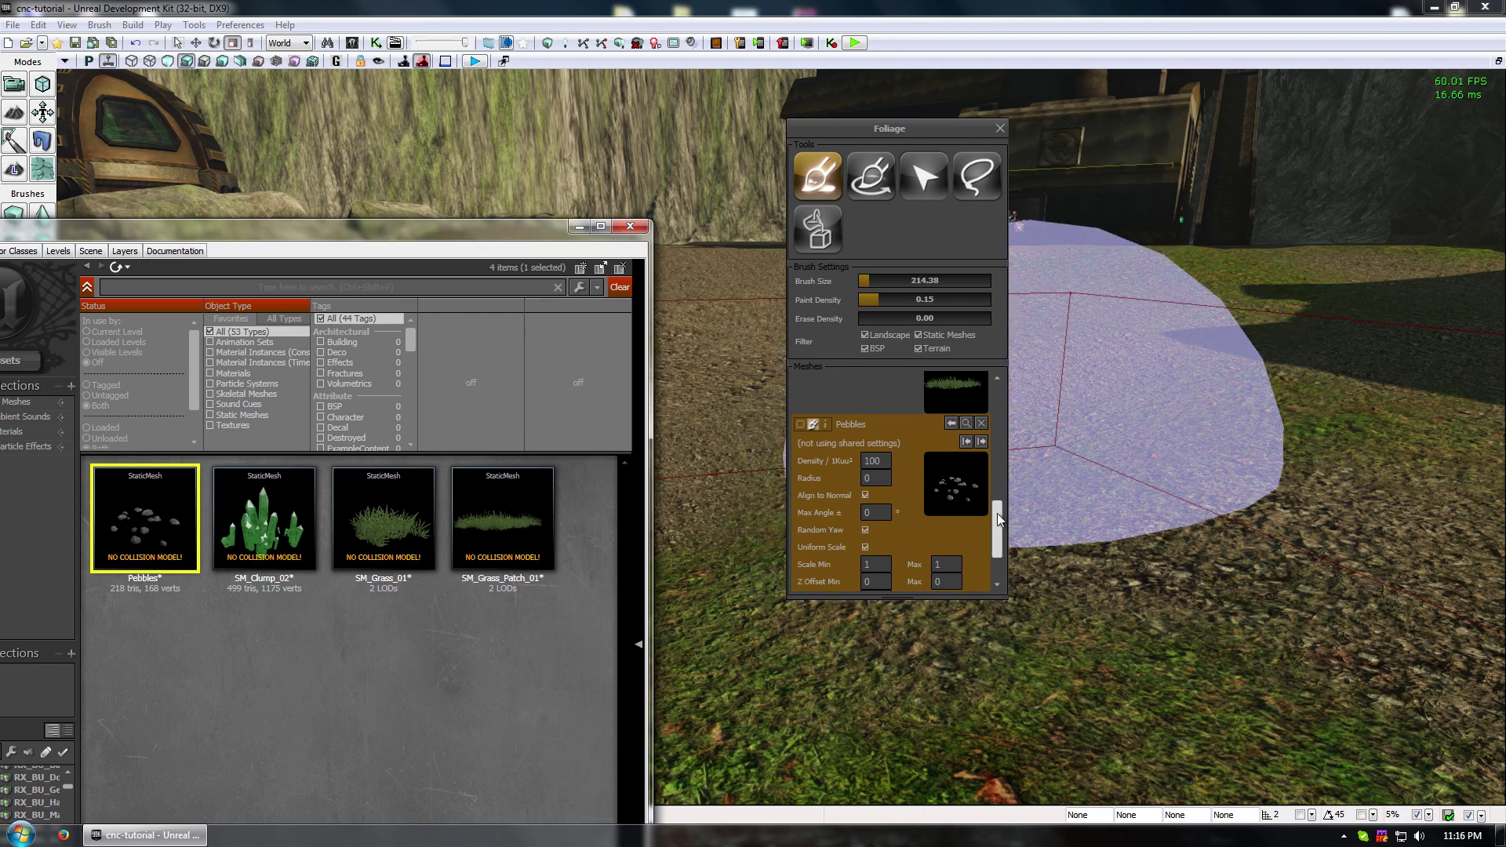
- Restrict the Pebbles foliage to the Mud1 landscape layer and set the brush's paint density to 0.06
drag(997, 518, 997, 538)
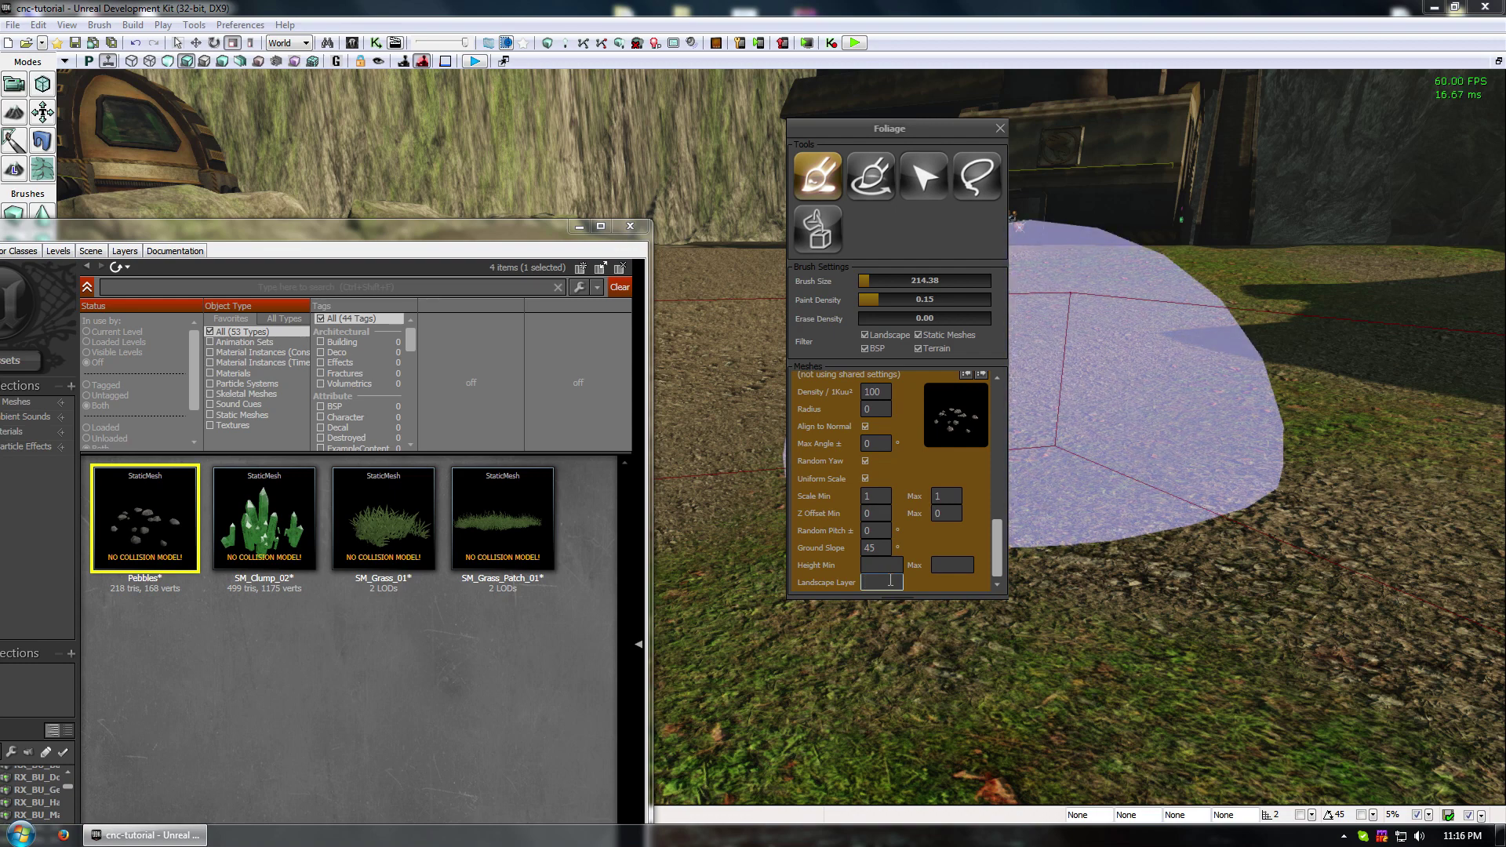
click(890, 581)
text(mud1)
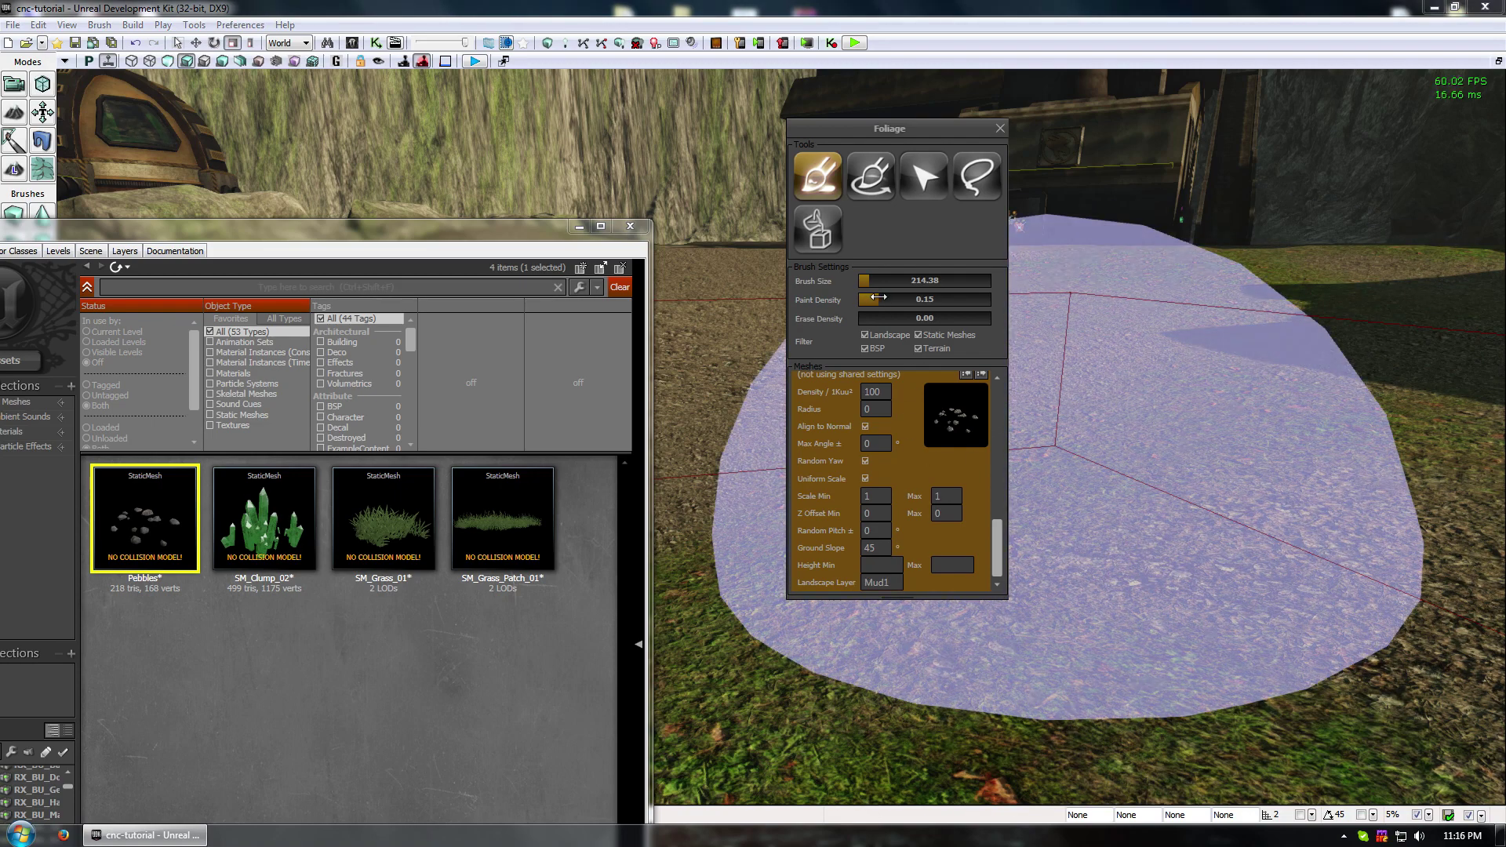
drag(877, 298, 870, 298)
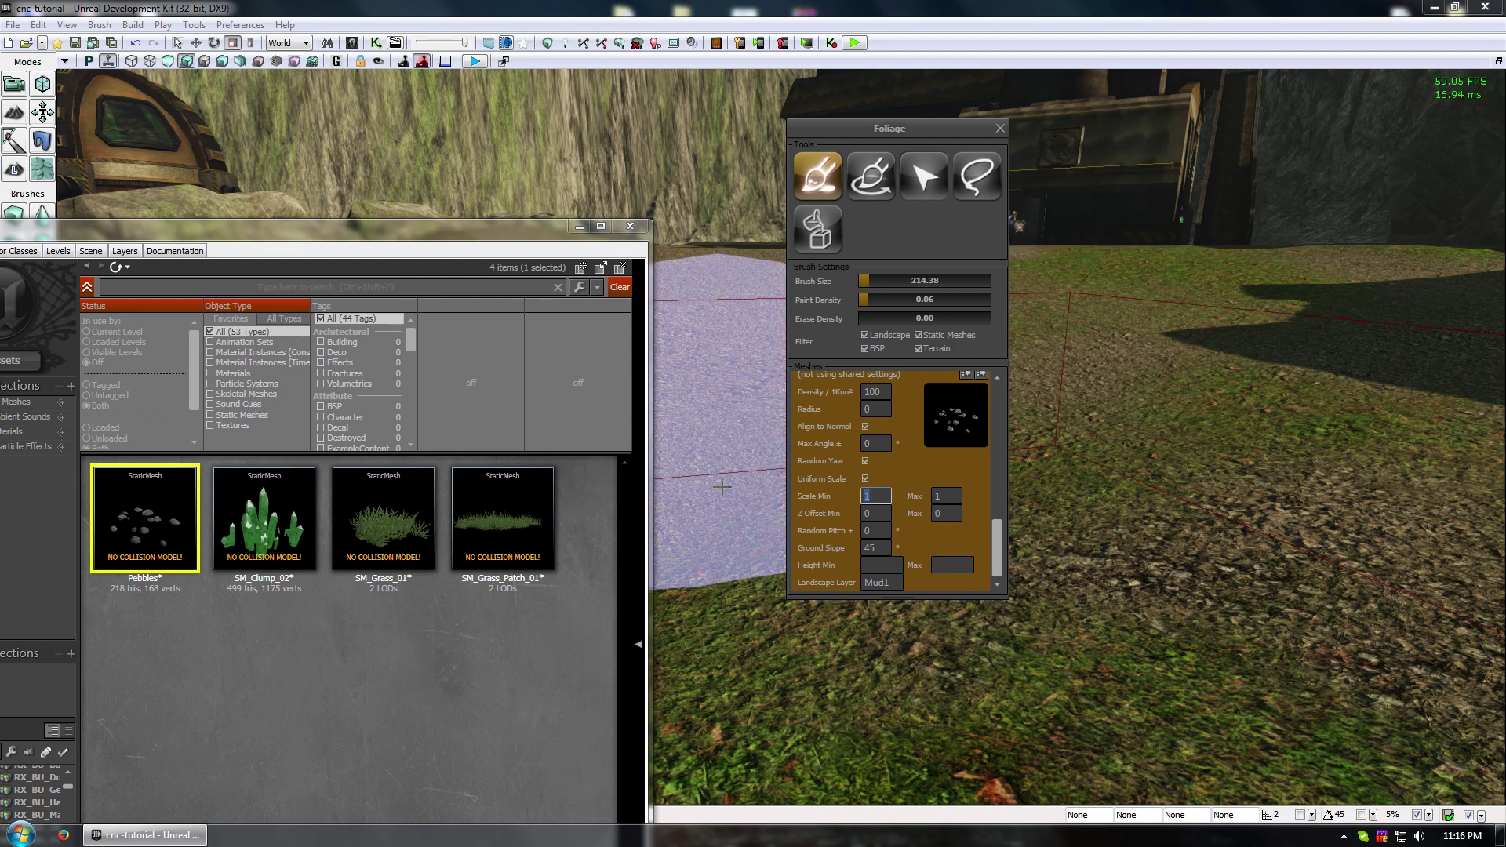
- Set the Pebbles foliage scale to a minimum of 1 and a maximum of 3
text(1)
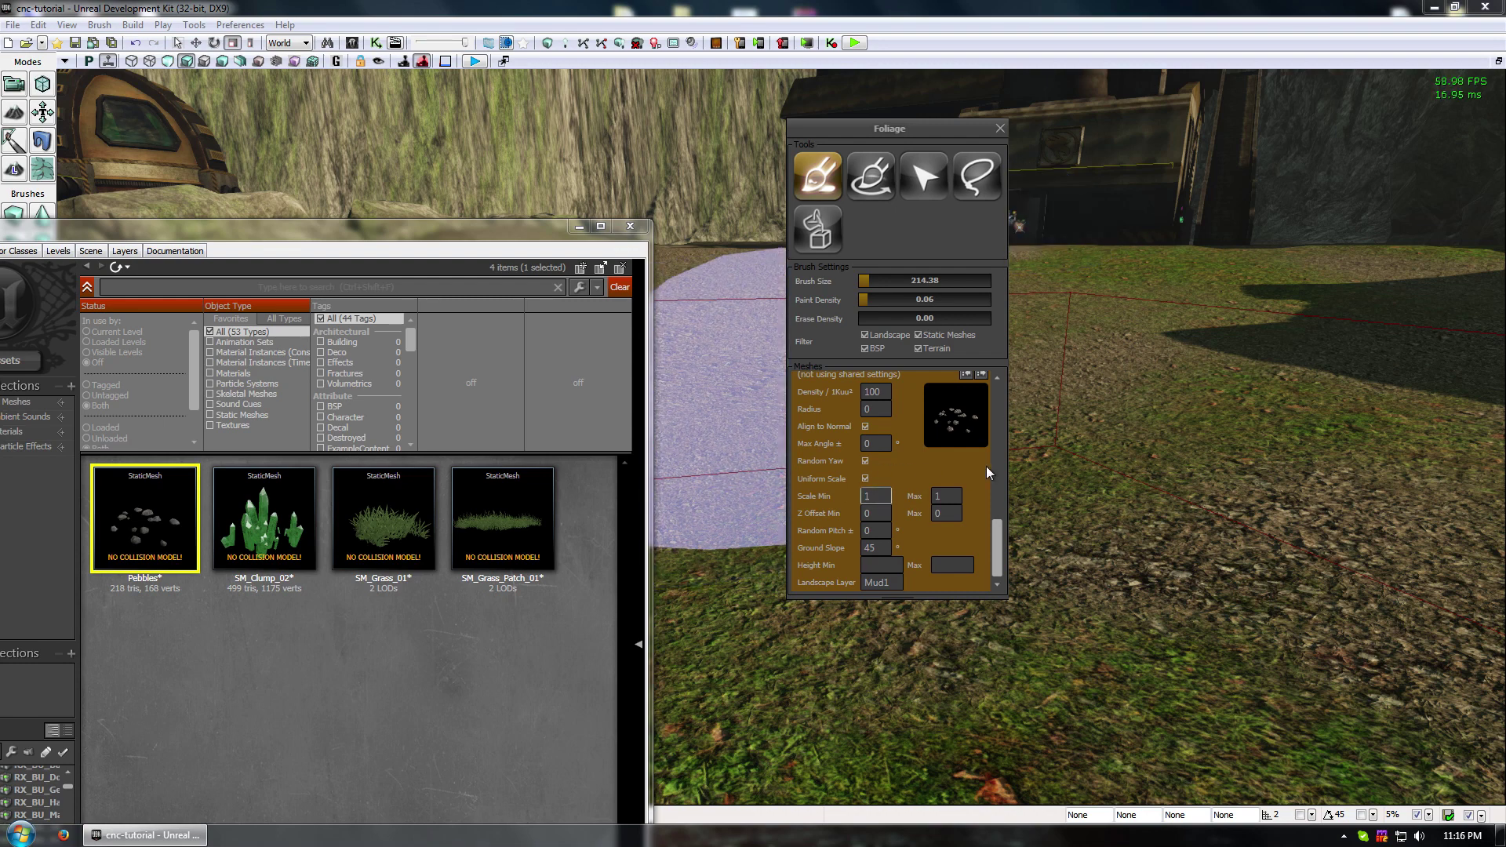
key(Tab)
text(2)
key(BackSpace)
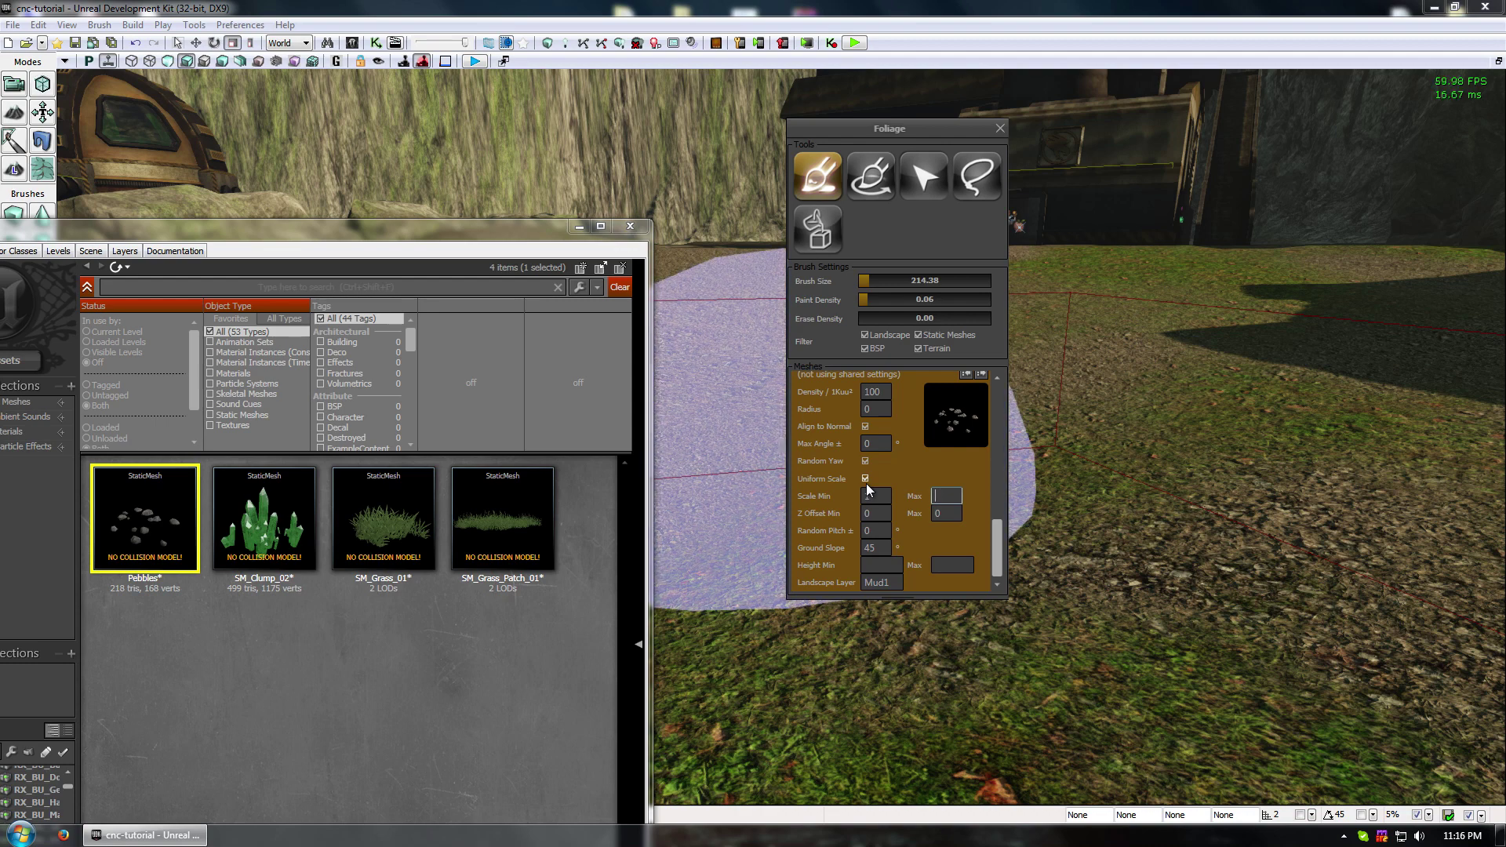
text(3)
key(Tab)
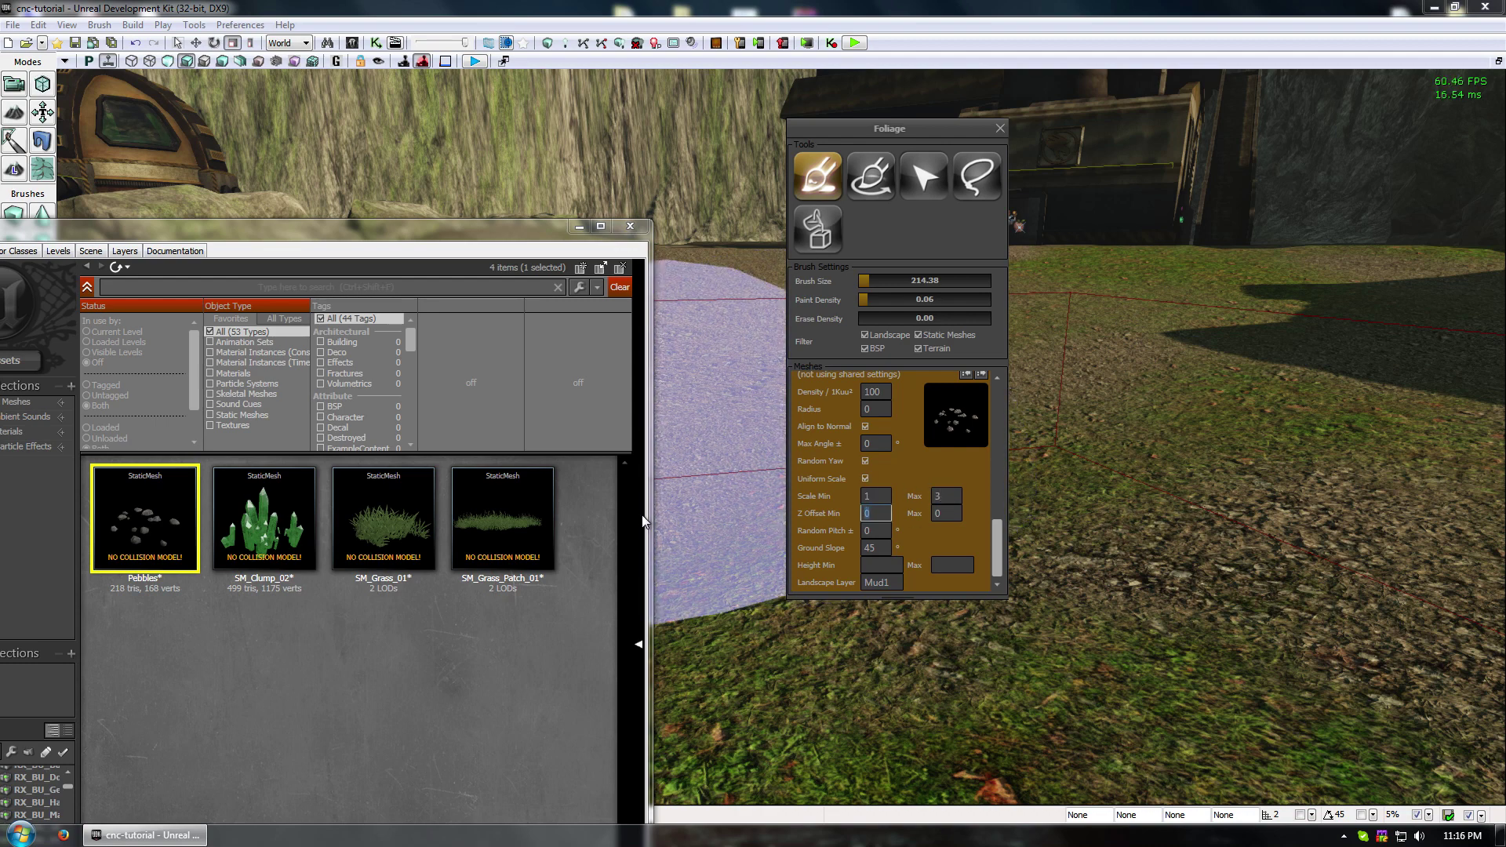
- Set the Pebbles Z offset to a minimum of -0.1 and a maximum of -0.25, and close the Content Browser
text(-0.2)
key(BackSpace)
text(1)
key(Tab)
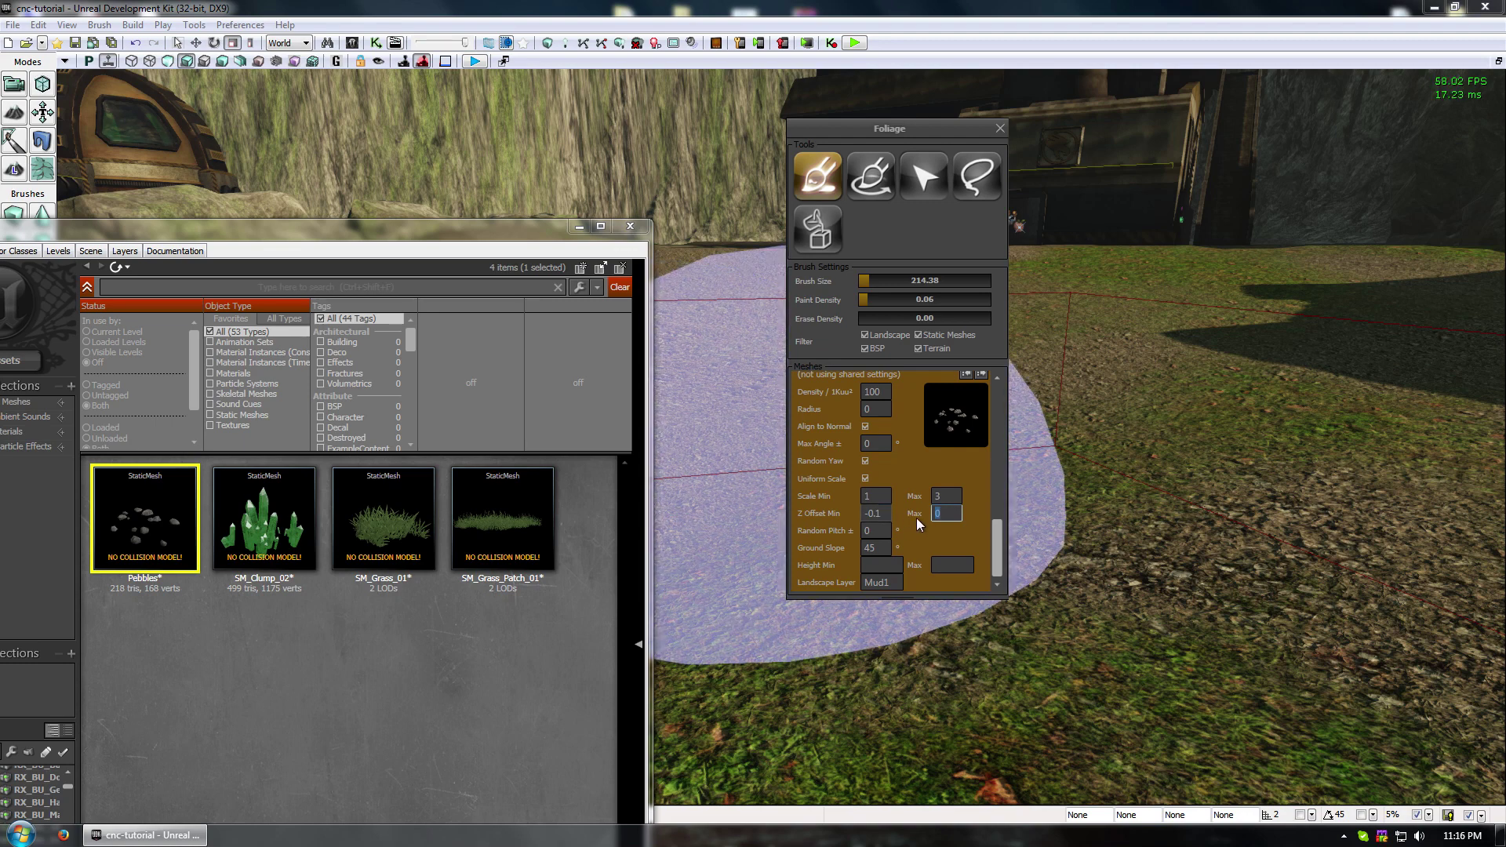
text(-0.25)
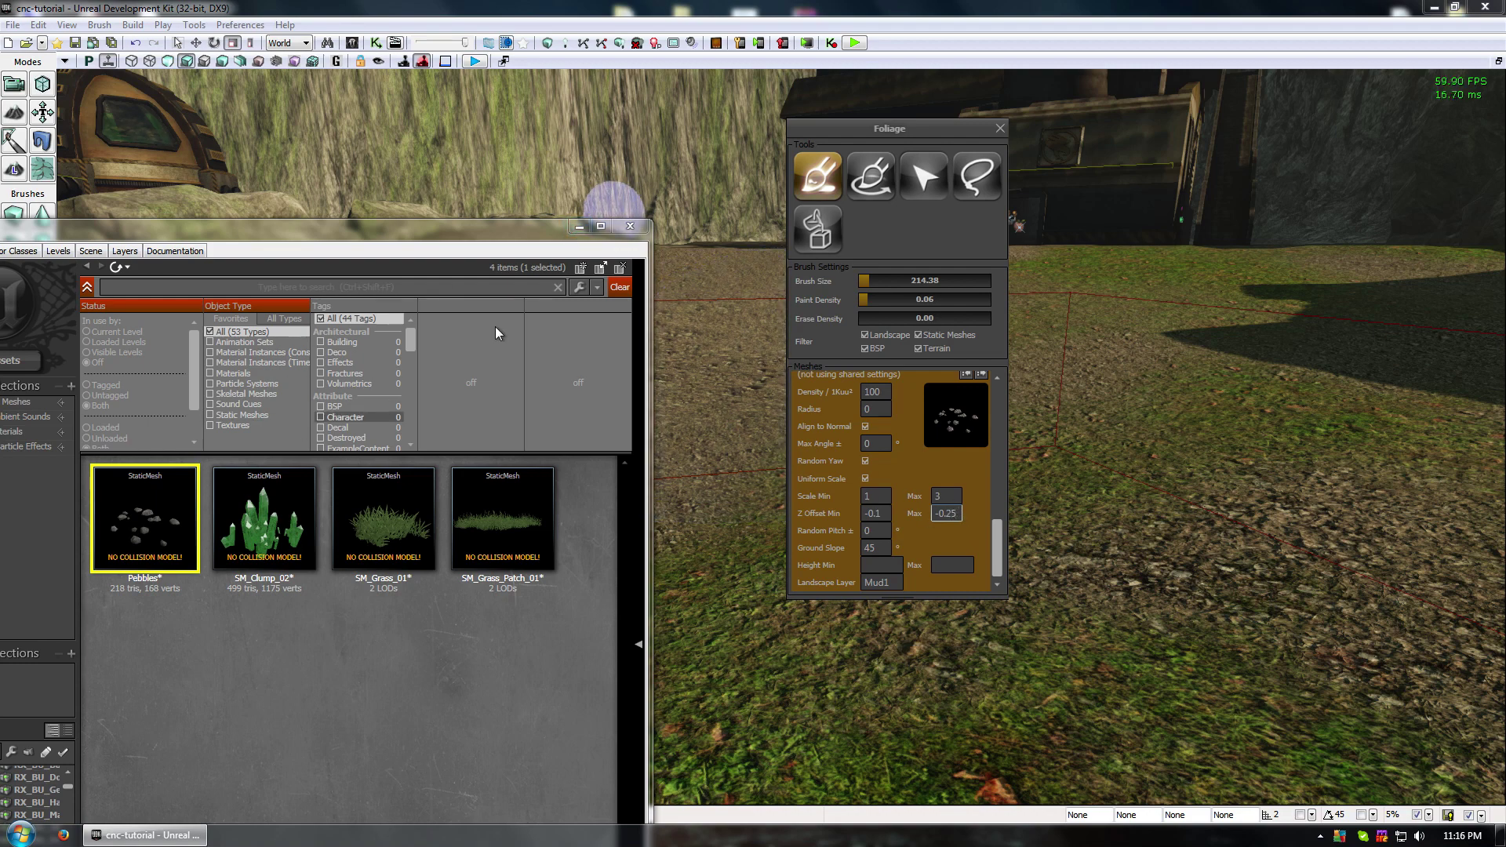
click(629, 227)
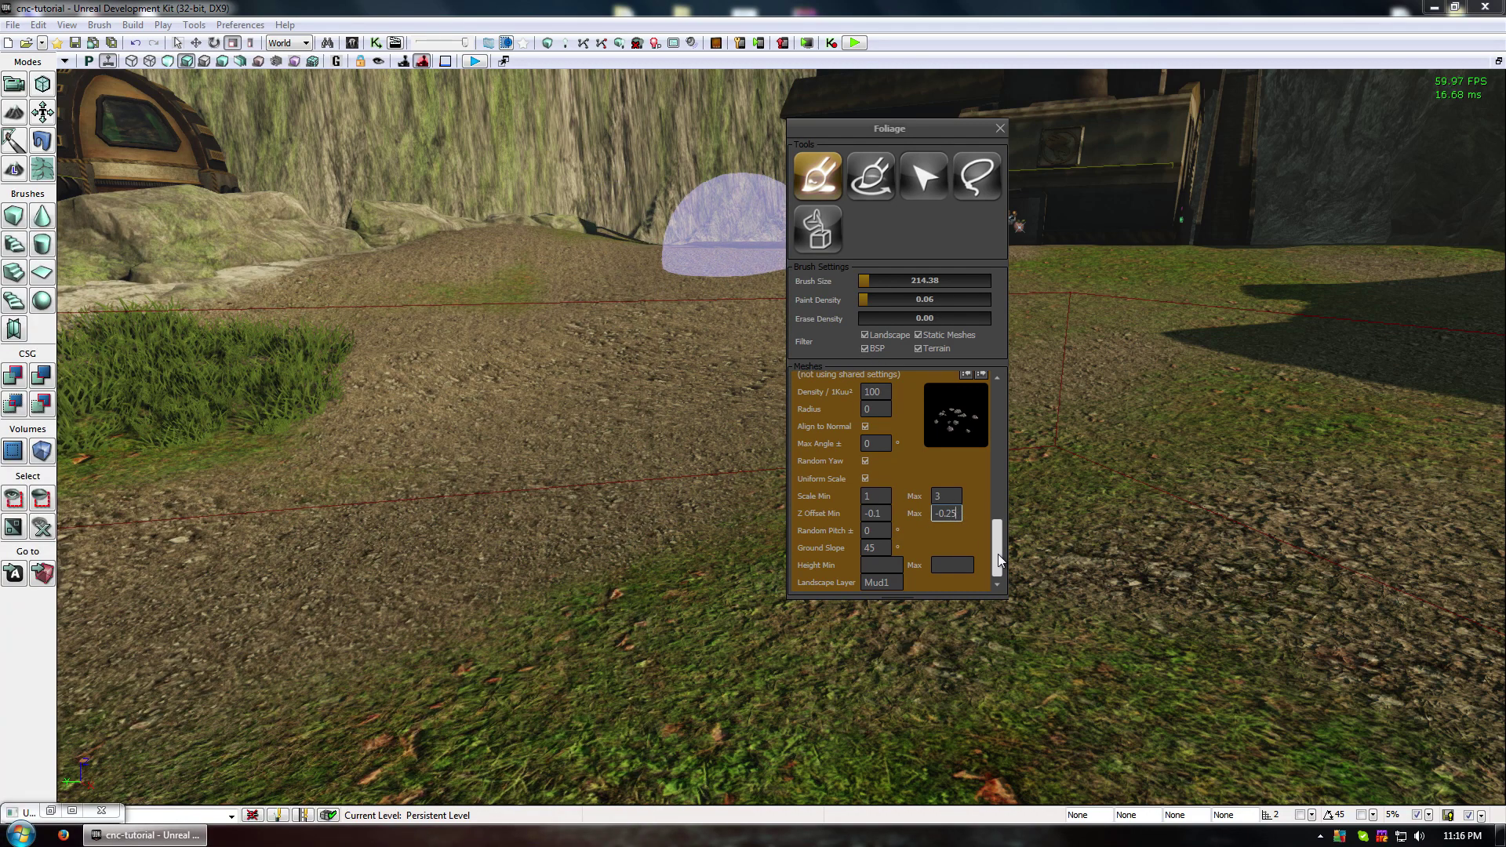
- Select SMGrass_01 and SMGrass_Patch_01 for the grass beside the rocks and set the brush size to 48.47
drag(997, 554, 997, 515)
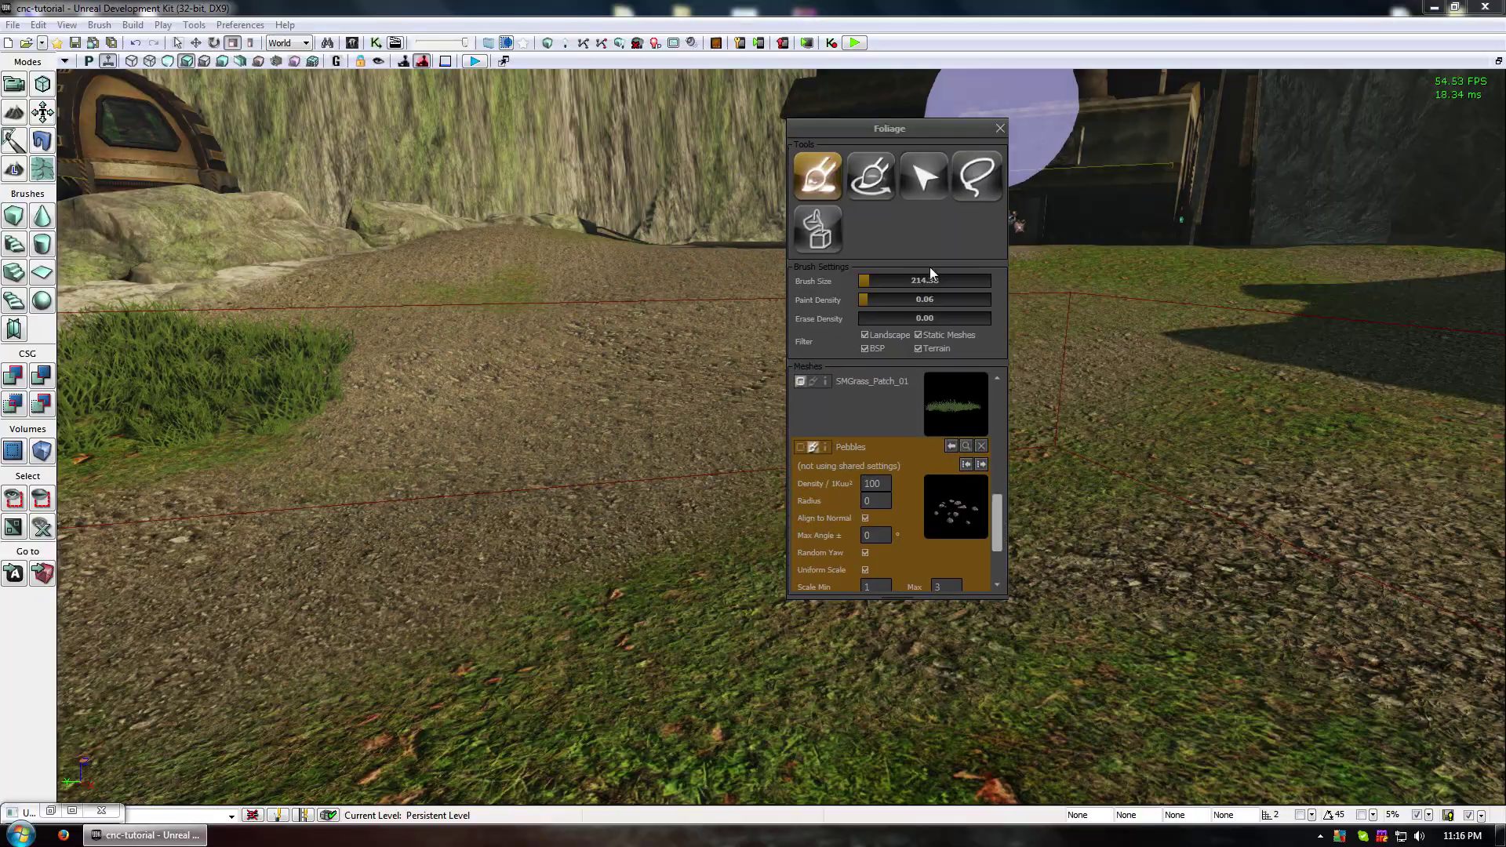
mouse_move(502, 427)
right_down()
mouse_move(329, 439)
mouse_move(706, 439)
right_up()
mouse_move(773, 310)
mouse_down()
mouse_move(788, 255)
mouse_move(847, 294)
mouse_up()
right_drag(773, 310, 698, 259)
right_drag(499, 330, 499, 418)
mouse_move(415, 225)
right_down()
mouse_move(447, 196)
mouse_move(490, 421)
right_up()
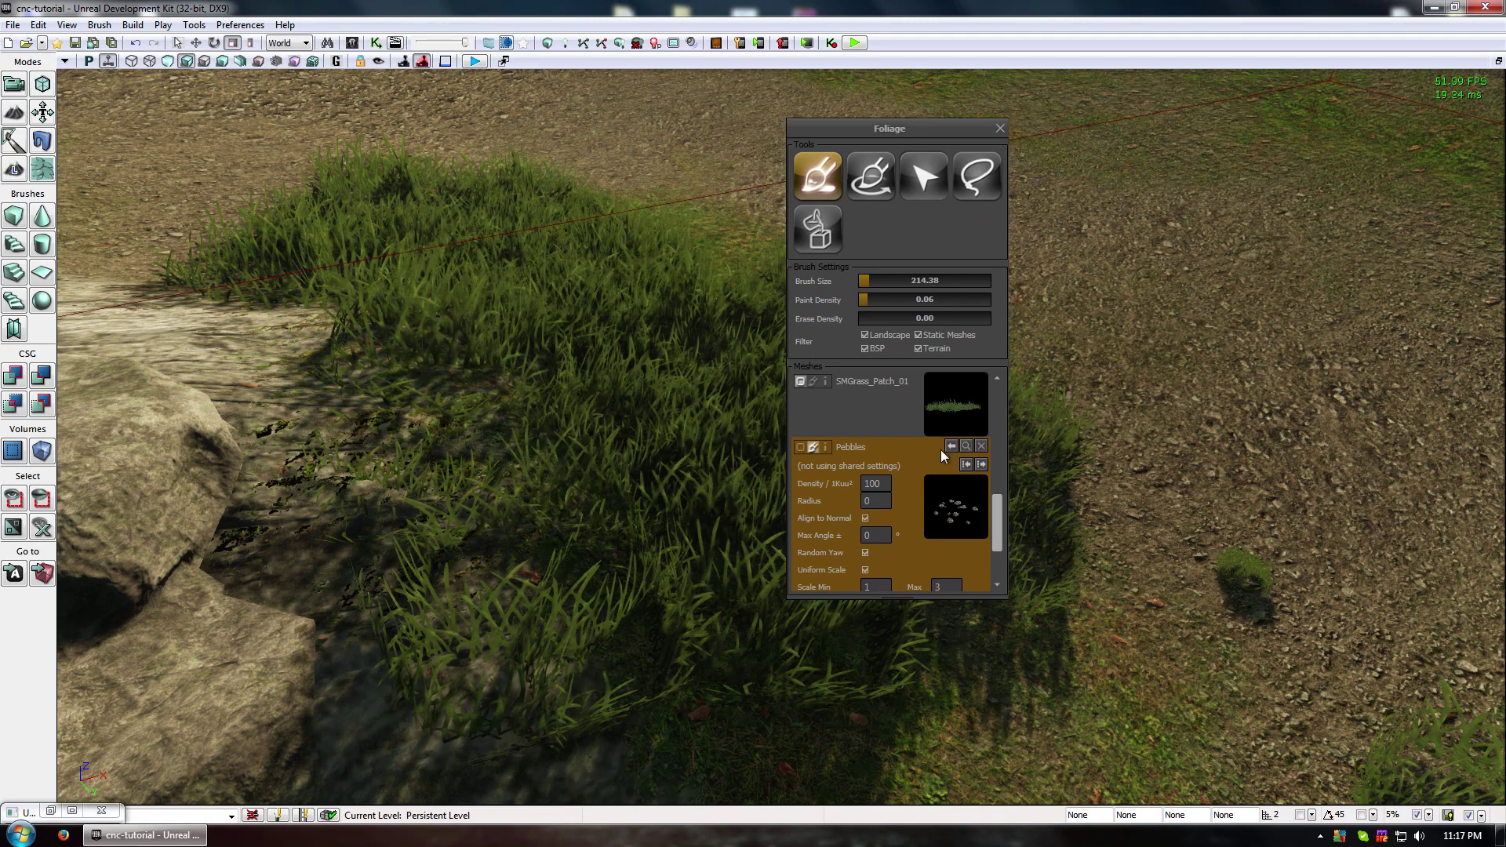
ctrl+click(933, 407)
drag(999, 515, 999, 461)
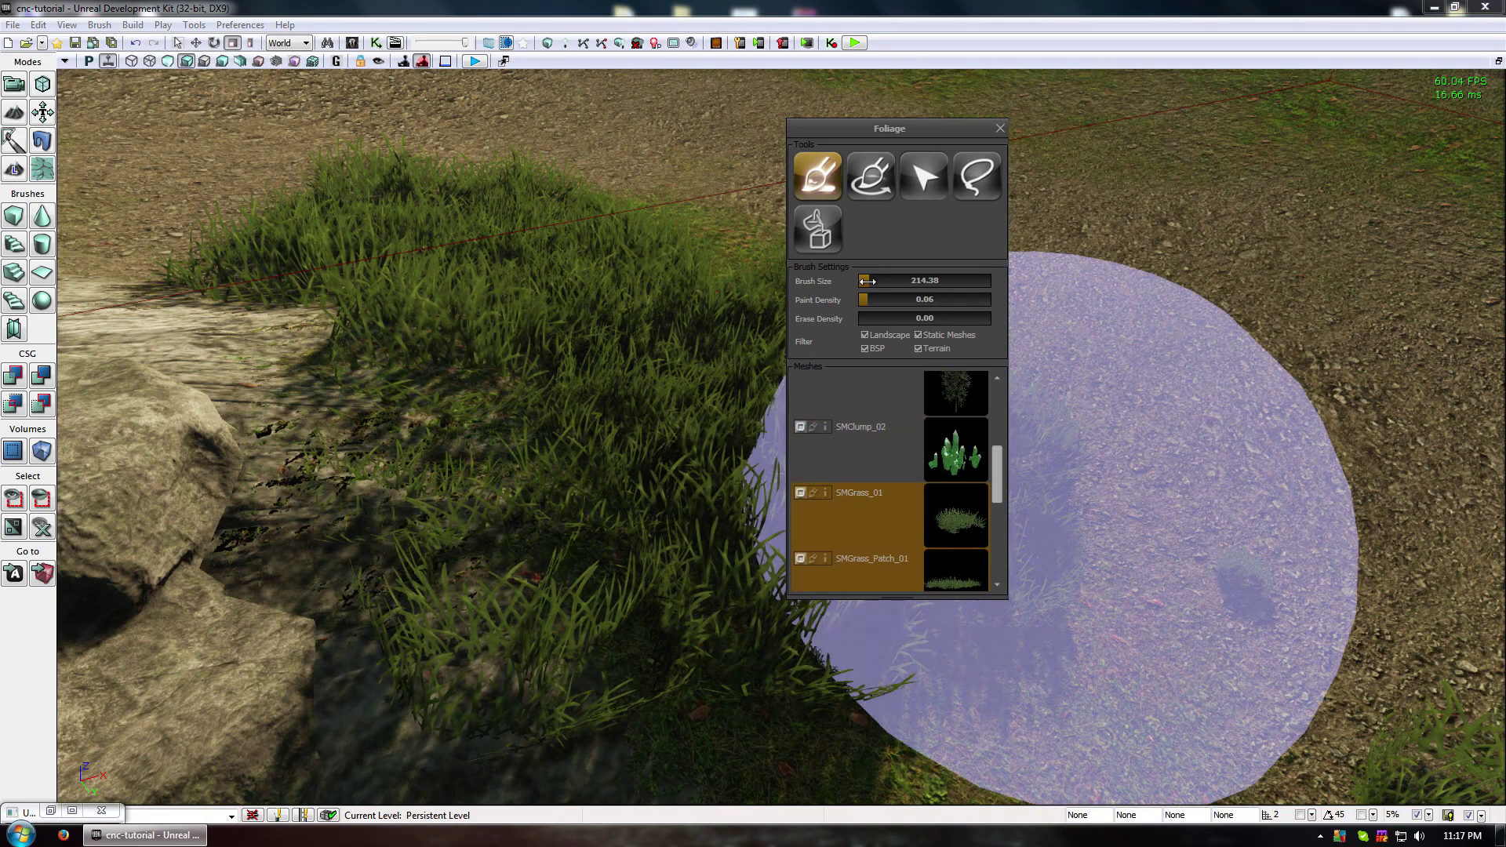
drag(869, 280, 862, 280)
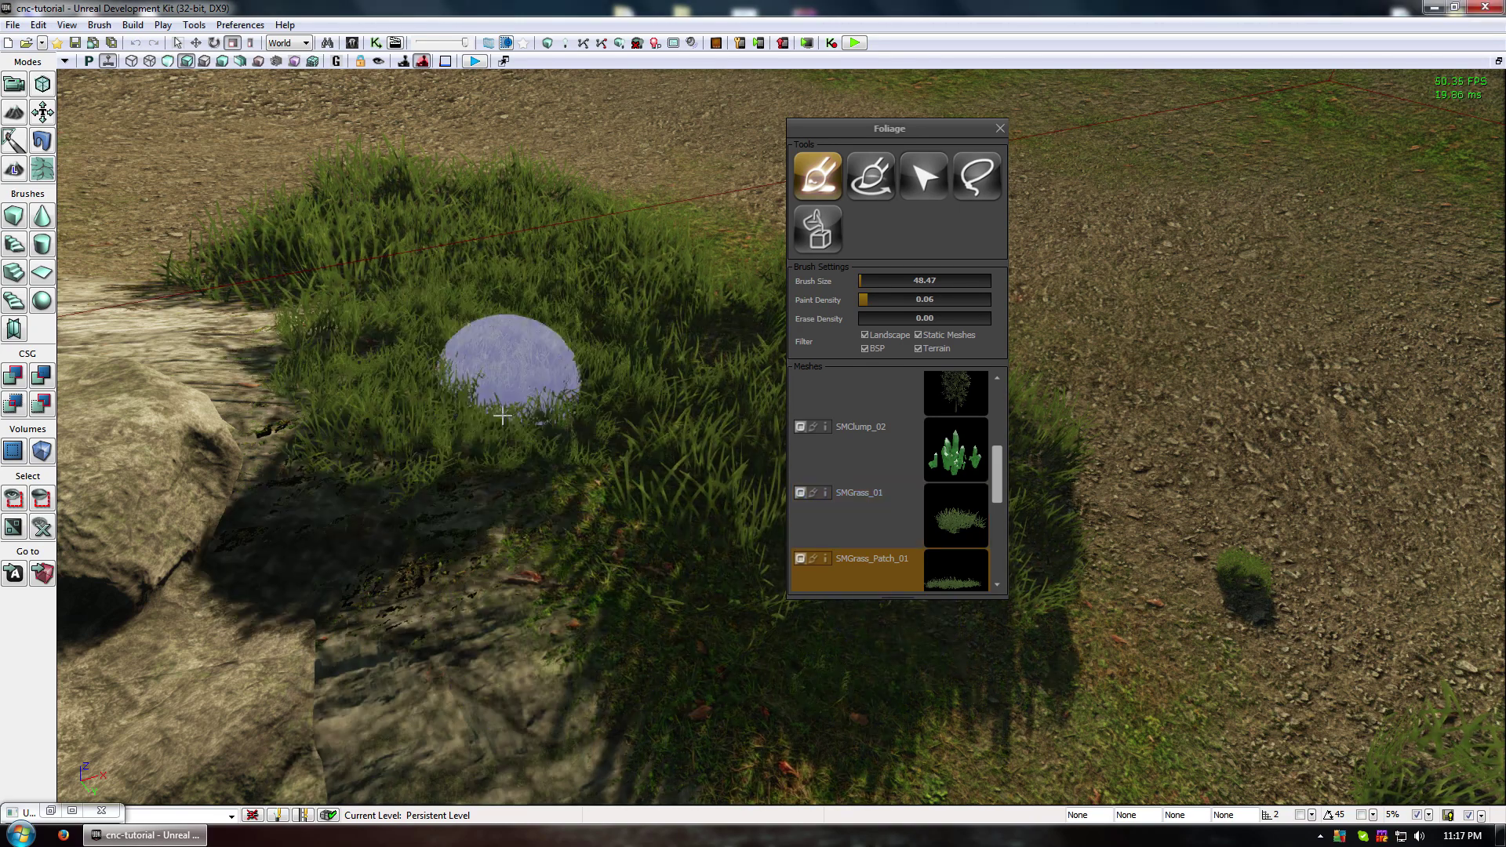
- Make SMGrass_01 the only active foliage mesh for the grass patch beside the rocks
right_drag(653, 556, 573, 569)
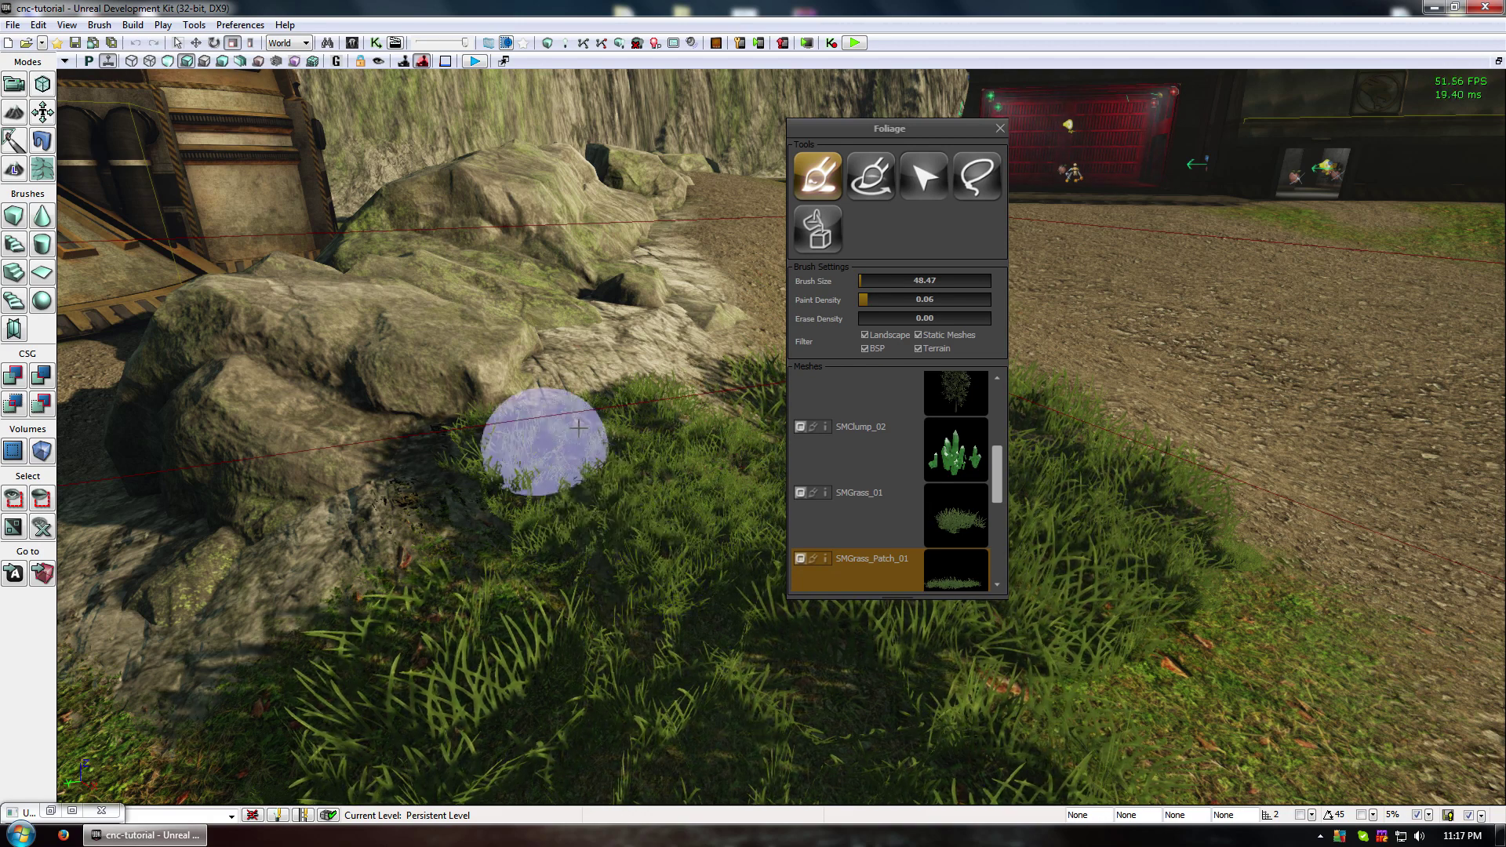
click(961, 575)
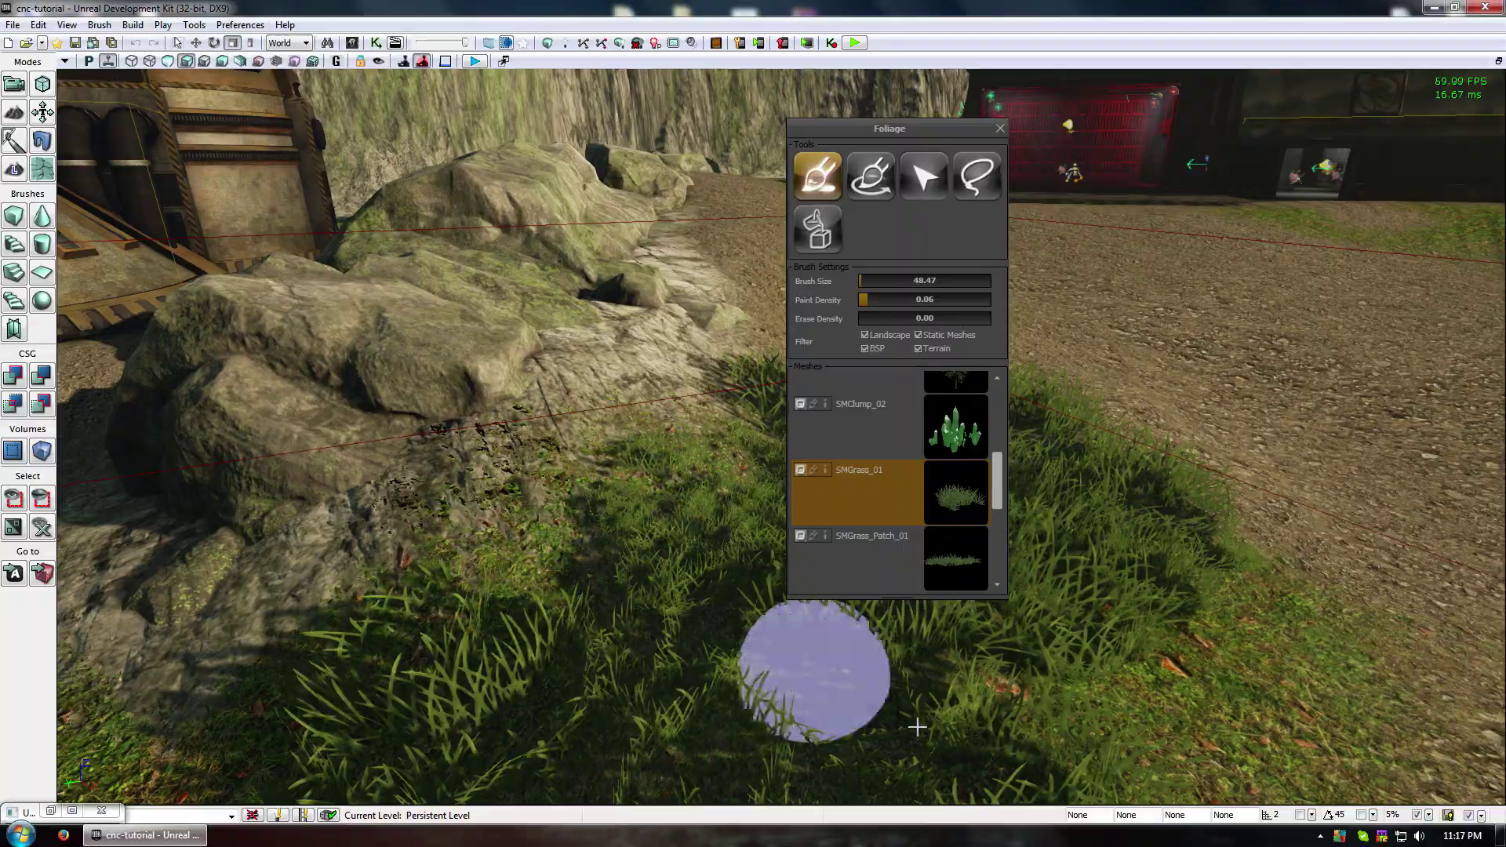
key(w)
mouse_move(722, 696)
right_down()
mouse_move(579, 718)
mouse_move(329, 796)
mouse_move(596, 643)
mouse_move(628, 510)
mouse_move(434, 577)
right_up()
key(s)
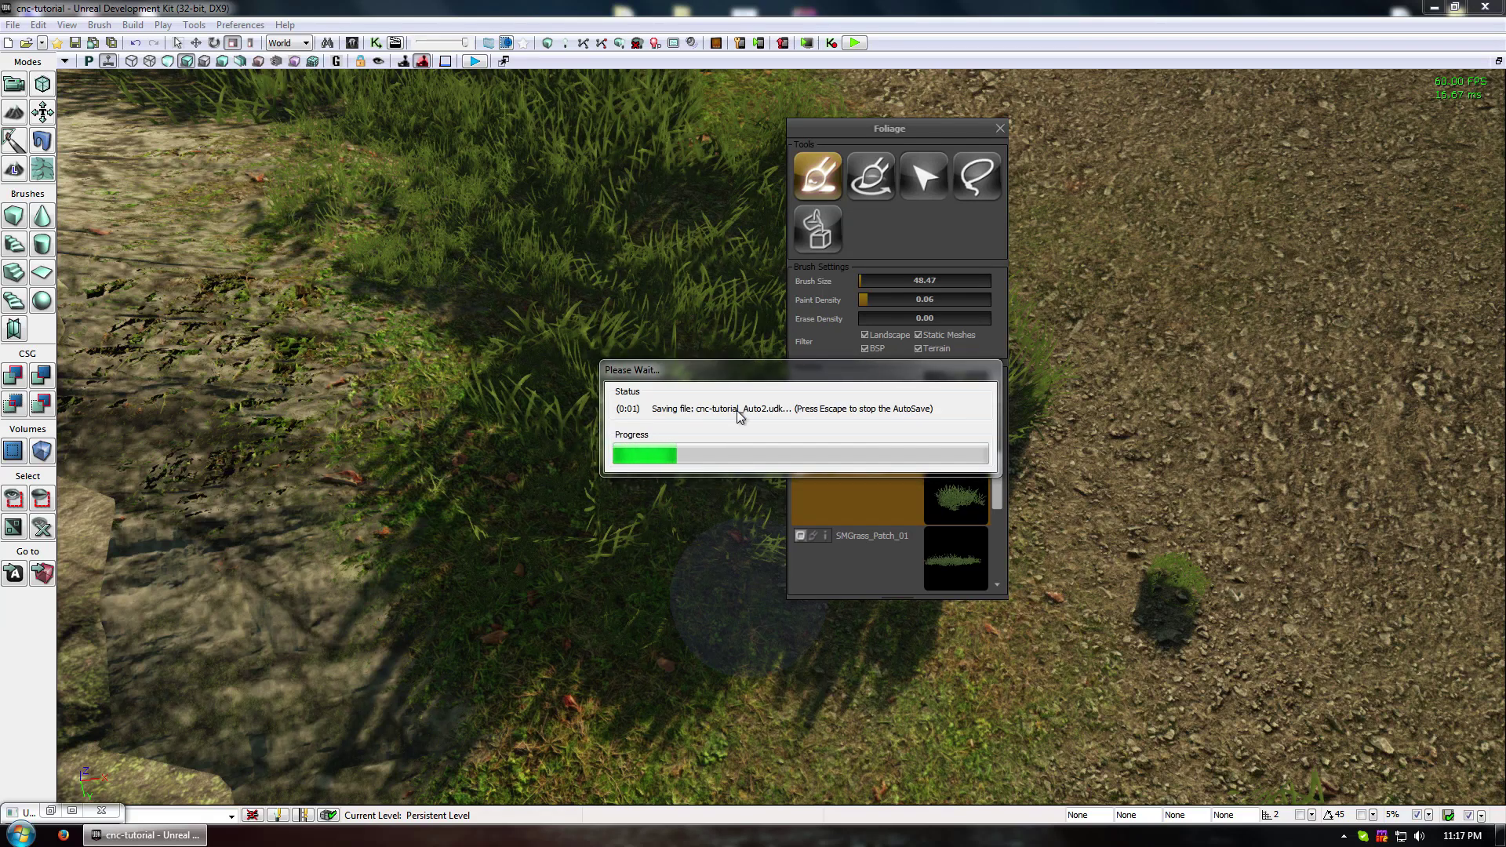
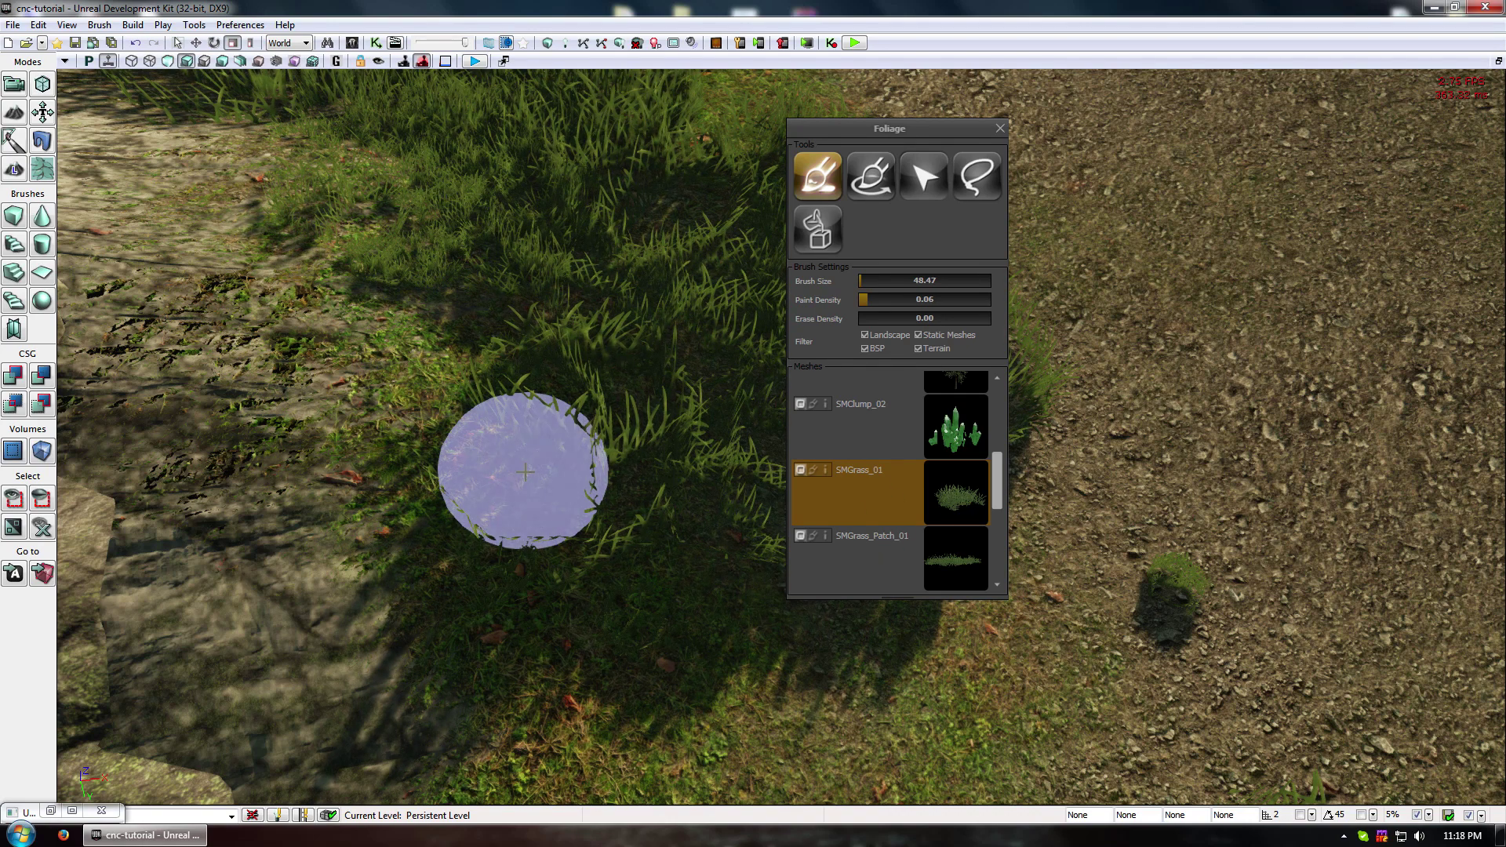
- Switch to the Reapply tool for the grass patch, with SMGrass_01 and SMGrass_Patch_01 both active
click(871, 174)
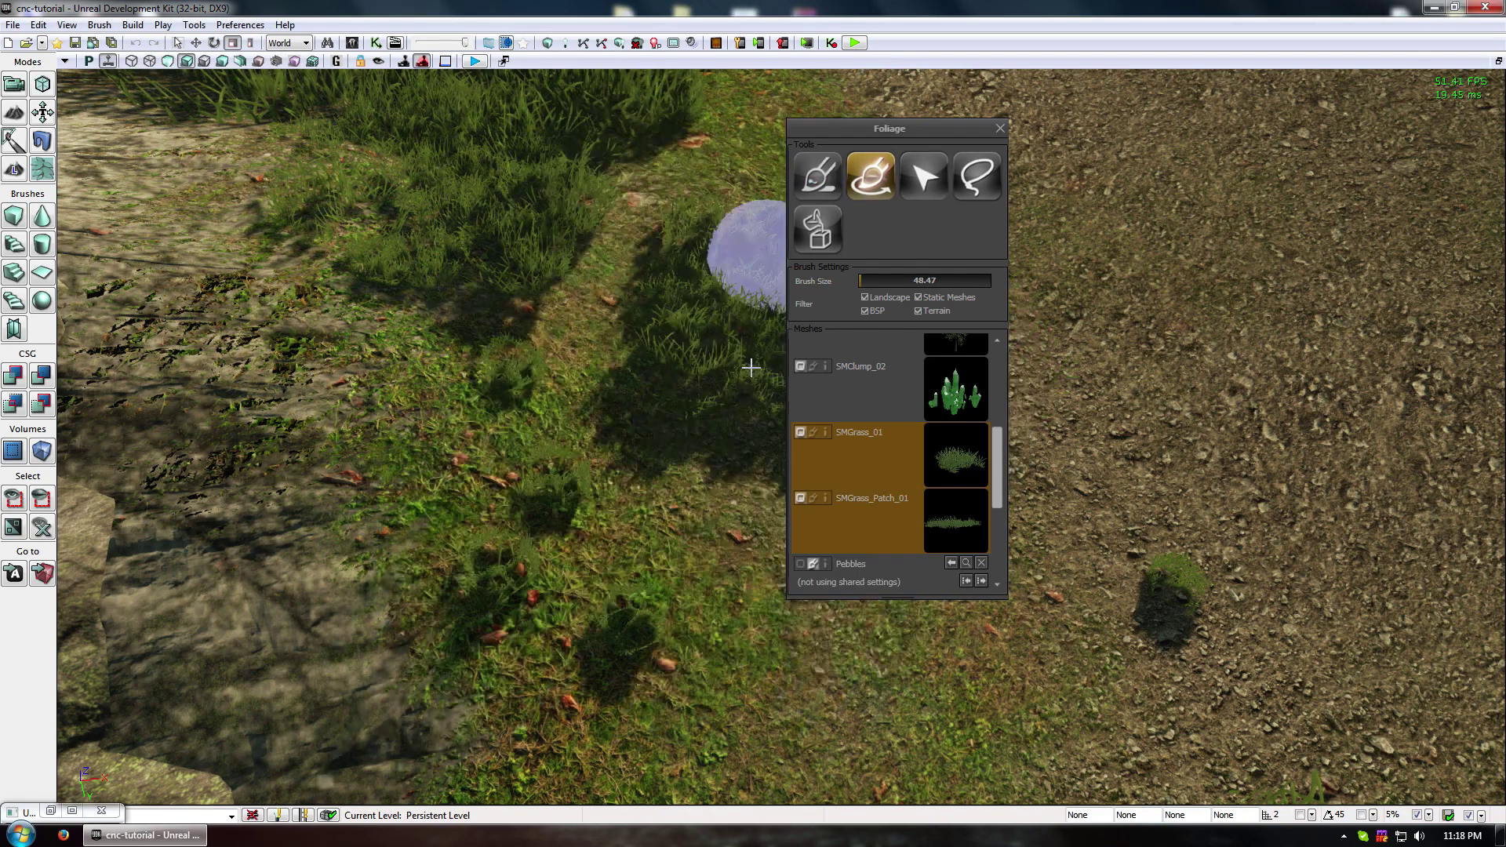
right_drag(588, 514, 609, 498)
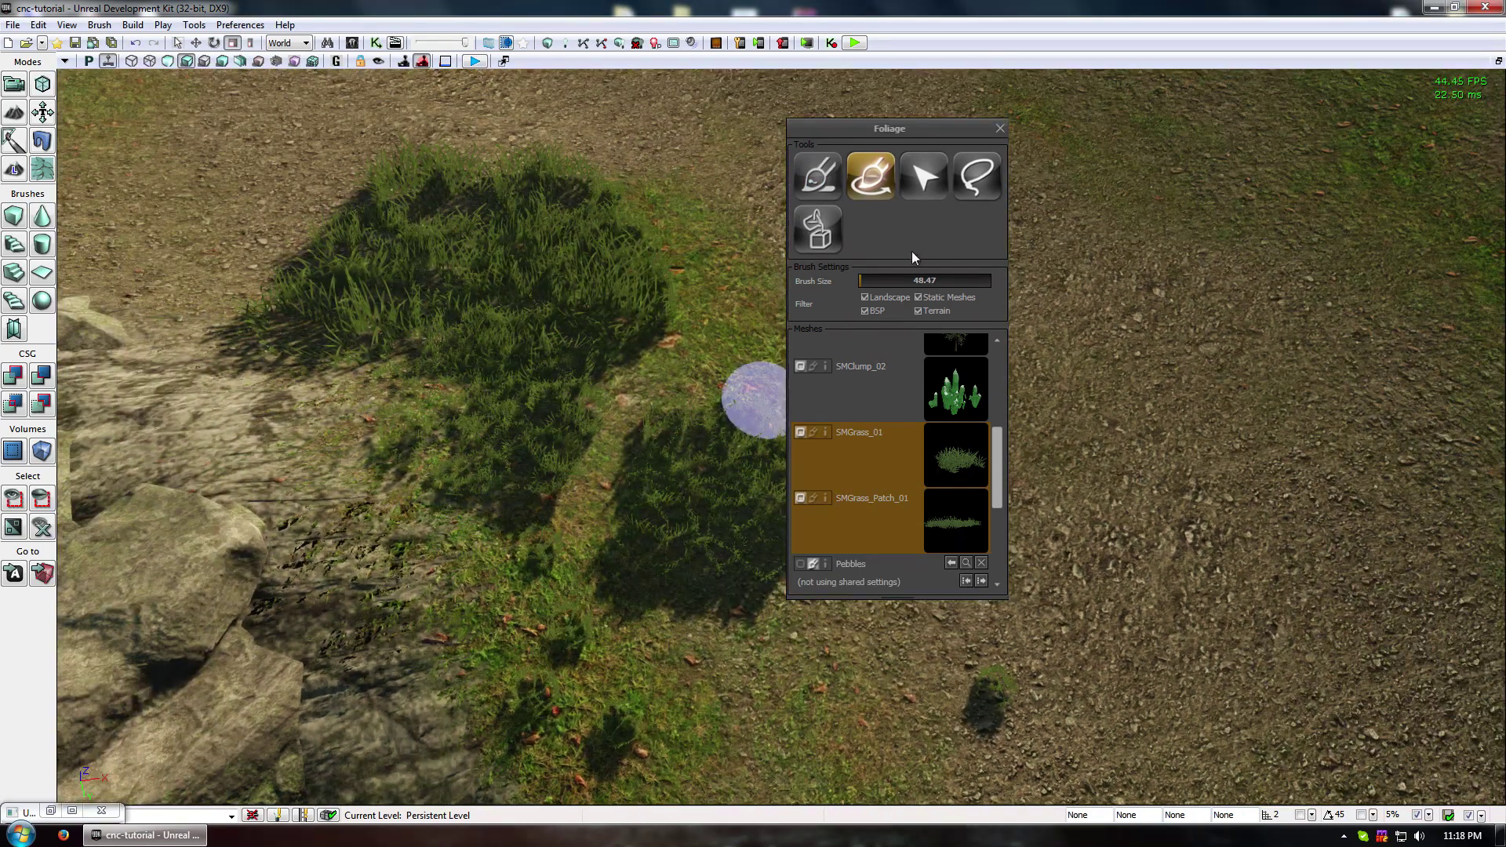
mouse_move(539, 353)
right_down()
mouse_move(535, 392)
mouse_move(540, 355)
right_up()
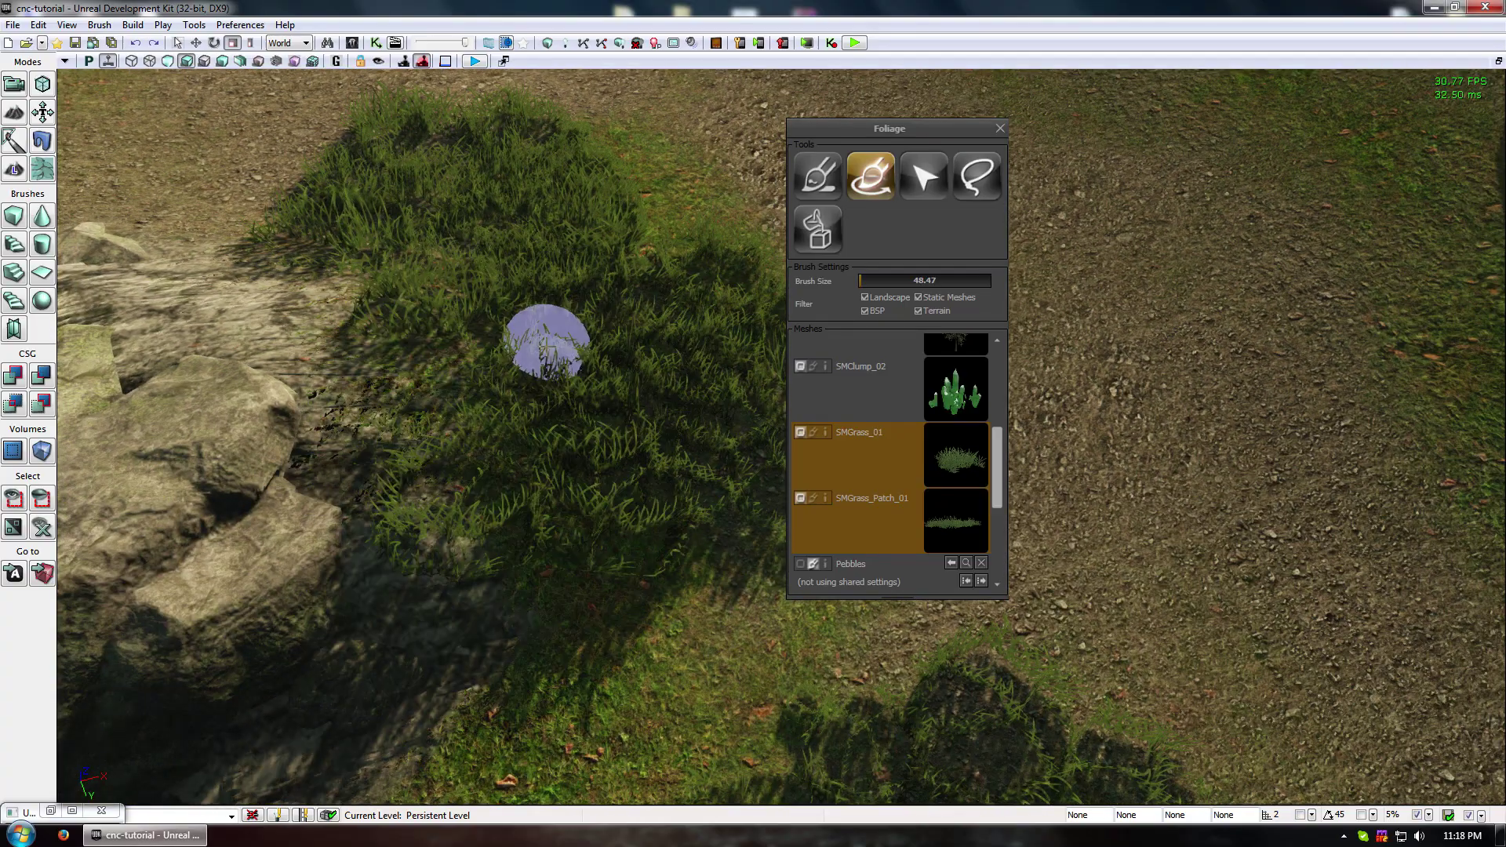
- Enlarge the brush size to 778.38 and return to the Paint tool over the ground beside the building
drag(878, 280, 922, 281)
drag(534, 355, 542, 262)
right_drag(533, 355, 565, 373)
scroll(533, 356, down, 5)
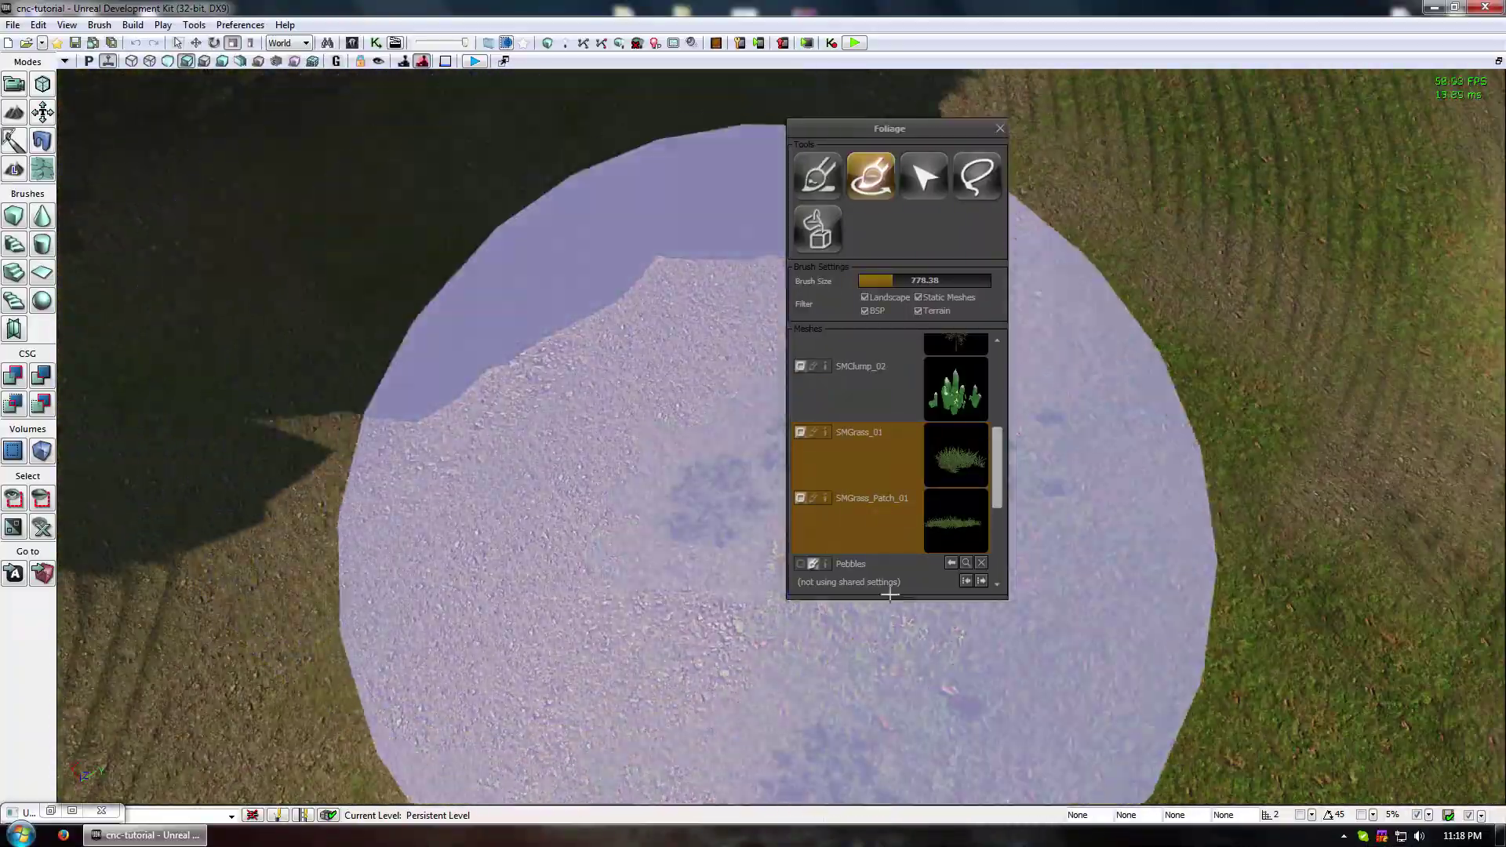
right_drag(218, 521, 329, 514)
mouse_move(219, 521)
mouse_down()
mouse_move(227, 455)
mouse_move(291, 447)
mouse_move(274, 479)
mouse_move(259, 440)
mouse_up()
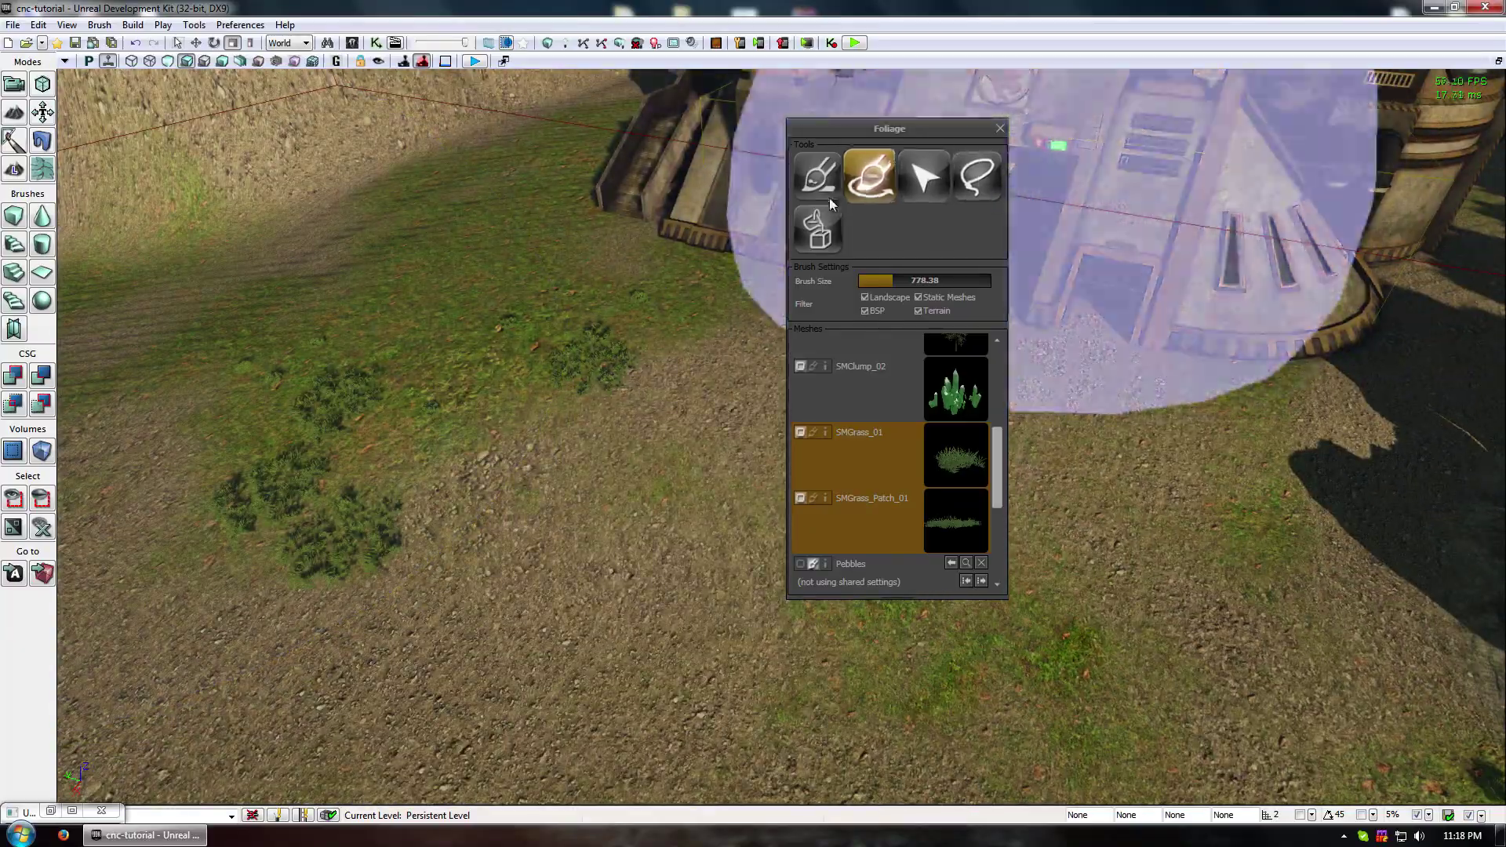
click(818, 176)
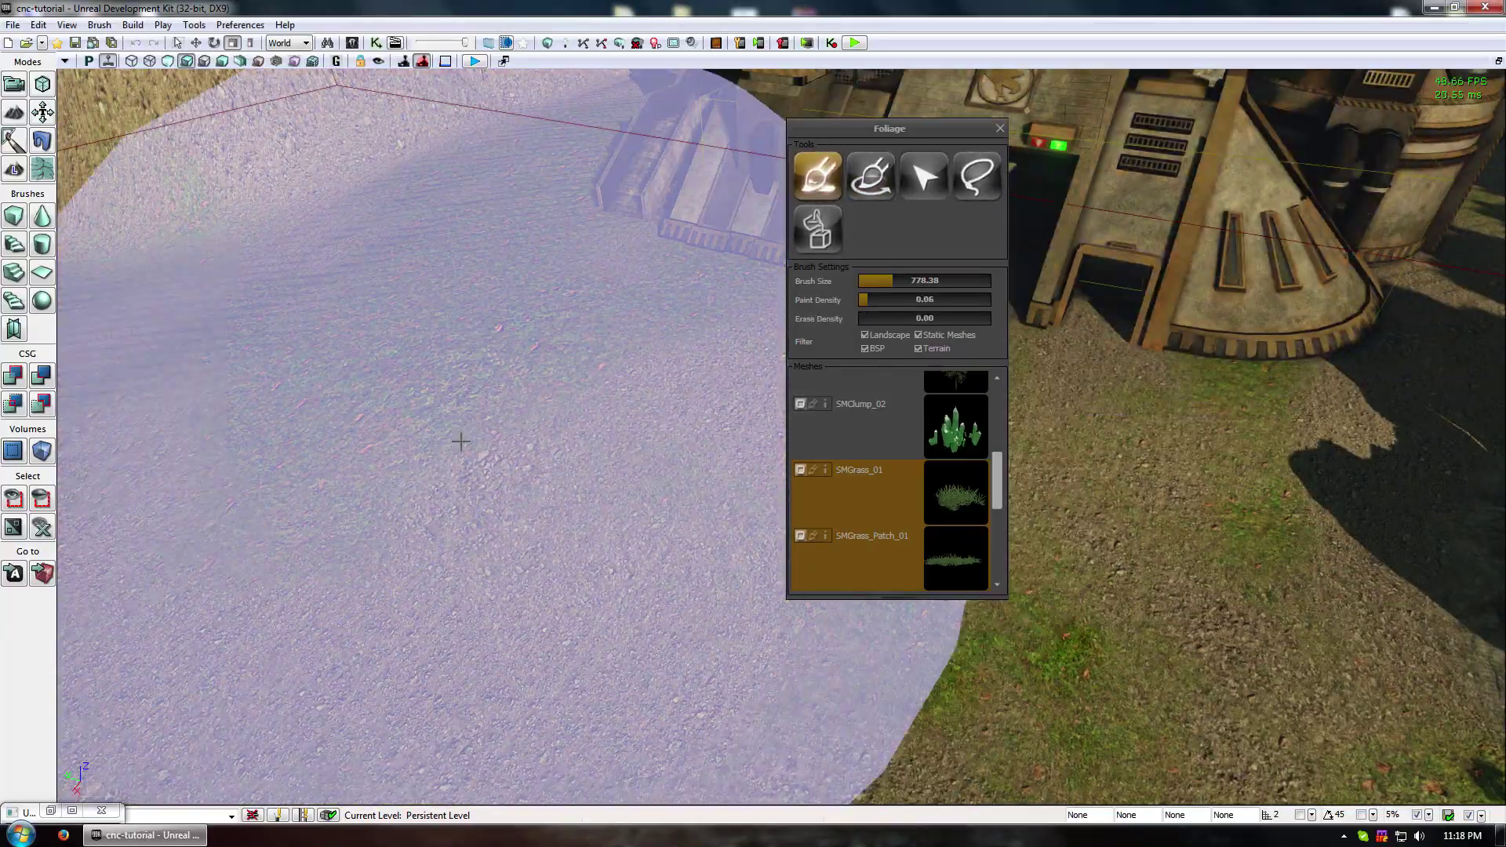
- Restrict foliage painting to the landscape by turning off the Static Meshes, BSP and Terrain filters
mouse_move(461, 441)
mouse_down()
mouse_move(549, 431)
mouse_move(596, 400)
mouse_up()
shift+drag(626, 460, 521, 313)
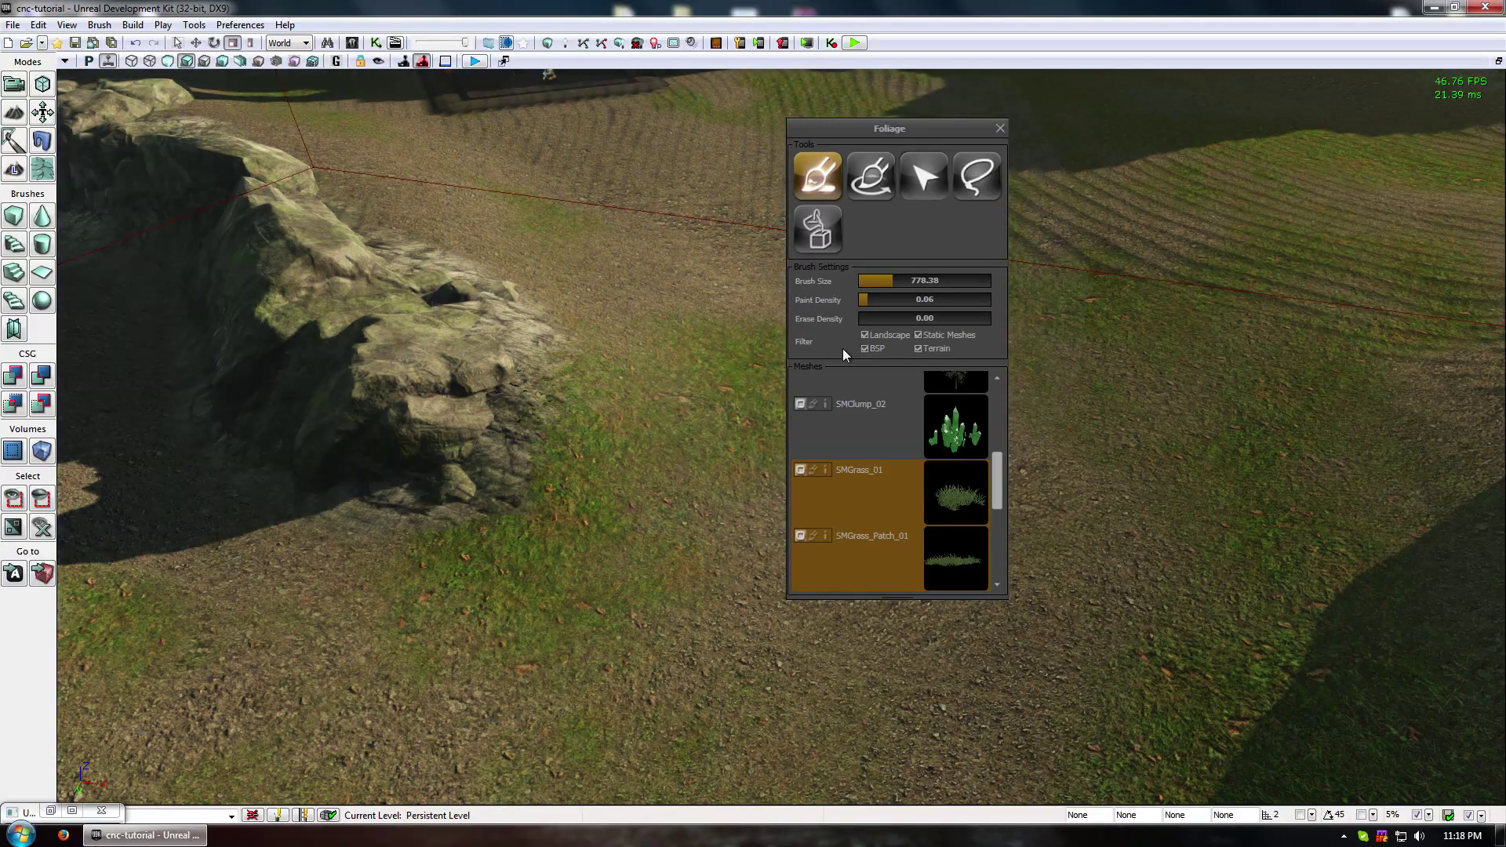
click(864, 348)
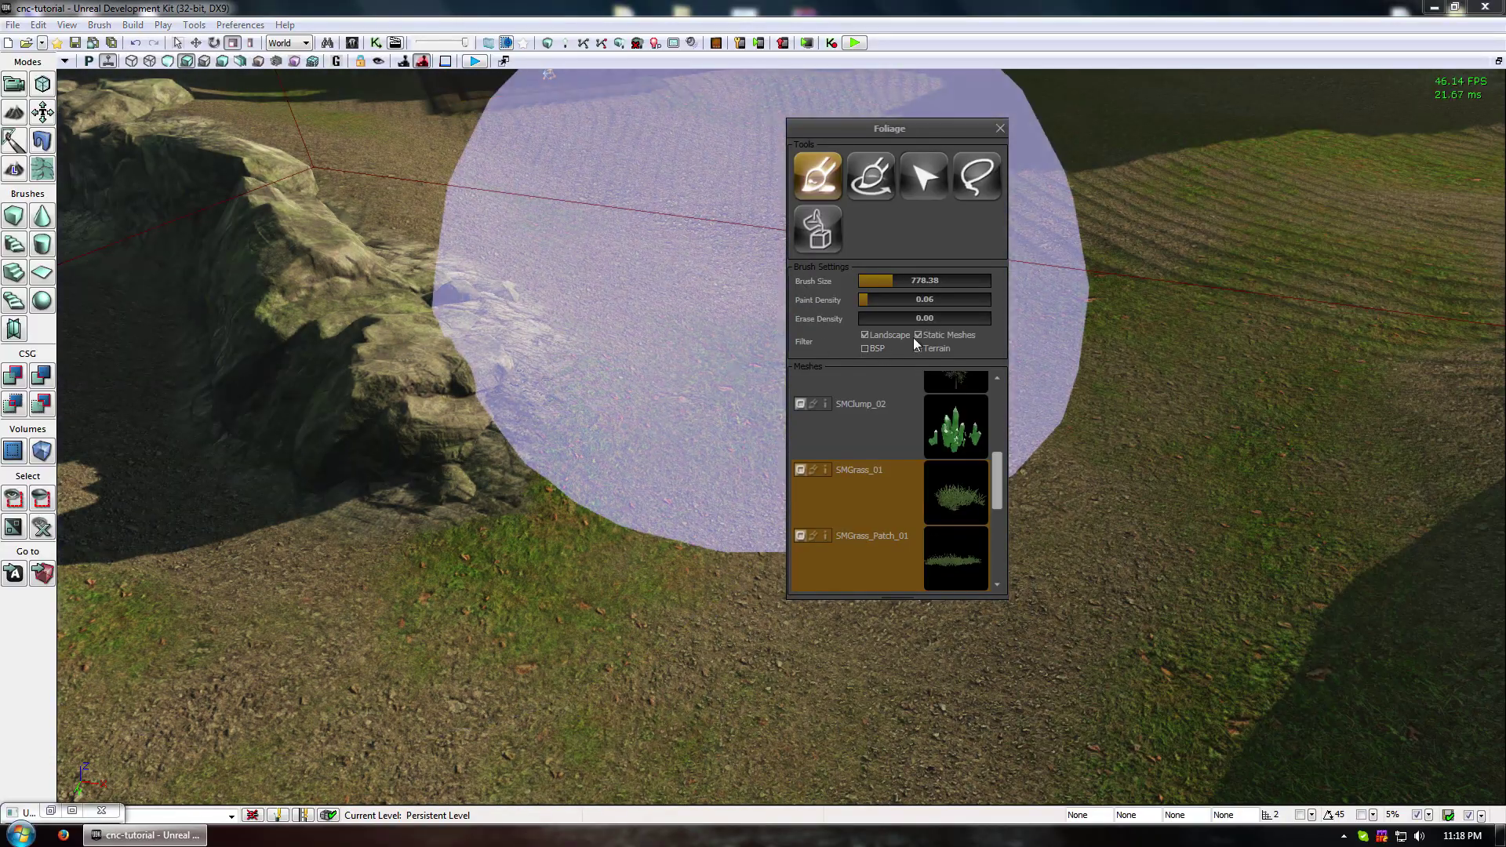
click(916, 336)
click(919, 349)
drag(667, 392, 682, 538)
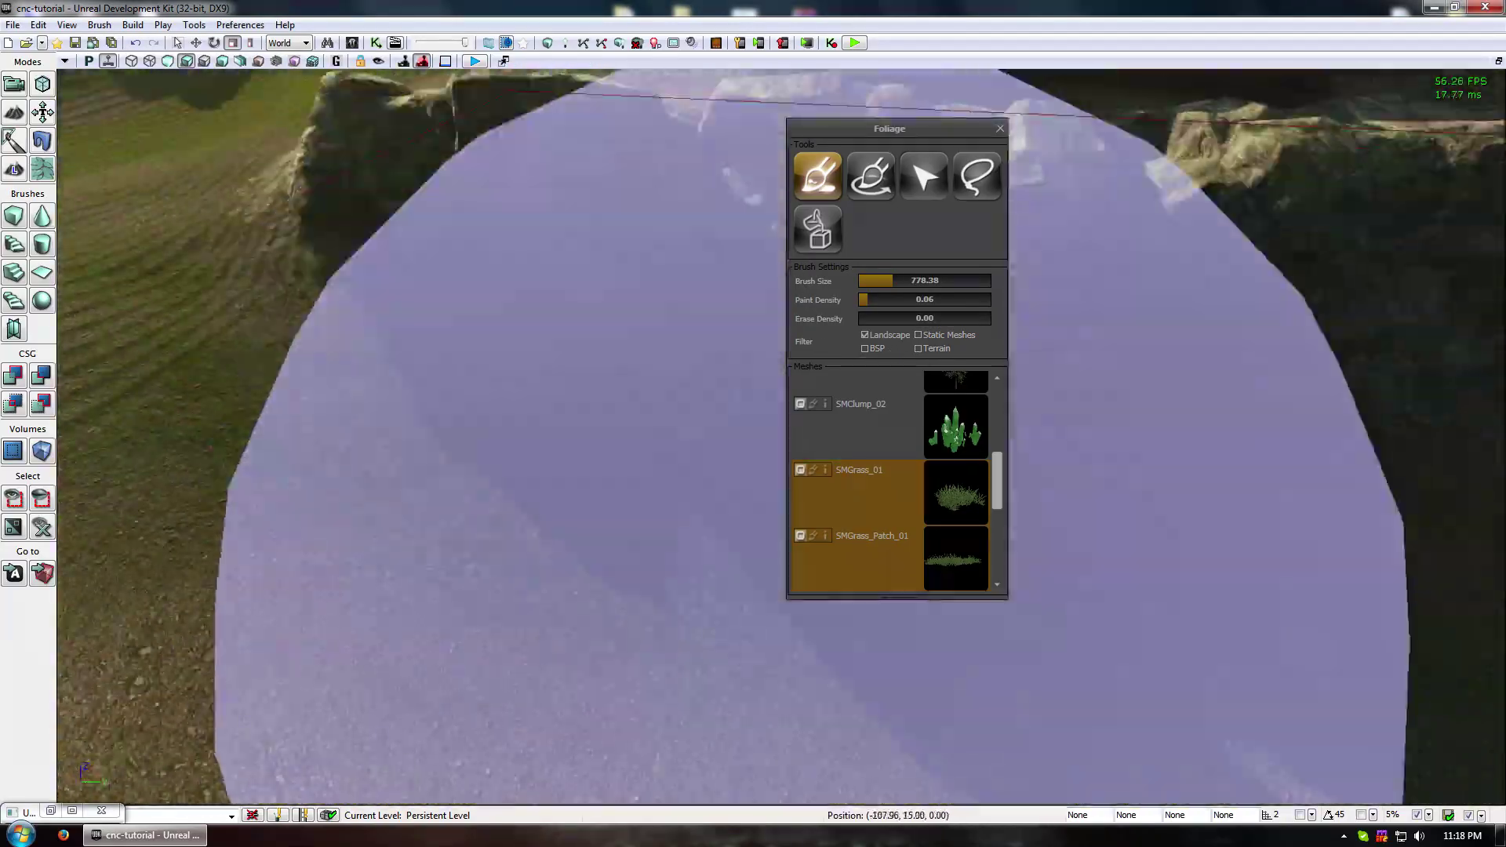
- Move the Foliage window aside and examine the grass coverage along the cliffs, around the rocks and under the trees
right_drag(682, 538, 495, 353)
drag(958, 129, 162, 438)
right_drag(788, 361, 612, 267)
drag(612, 267, 502, 251)
right_drag(502, 251, 510, 173)
right_drag(773, 487, 773, 487)
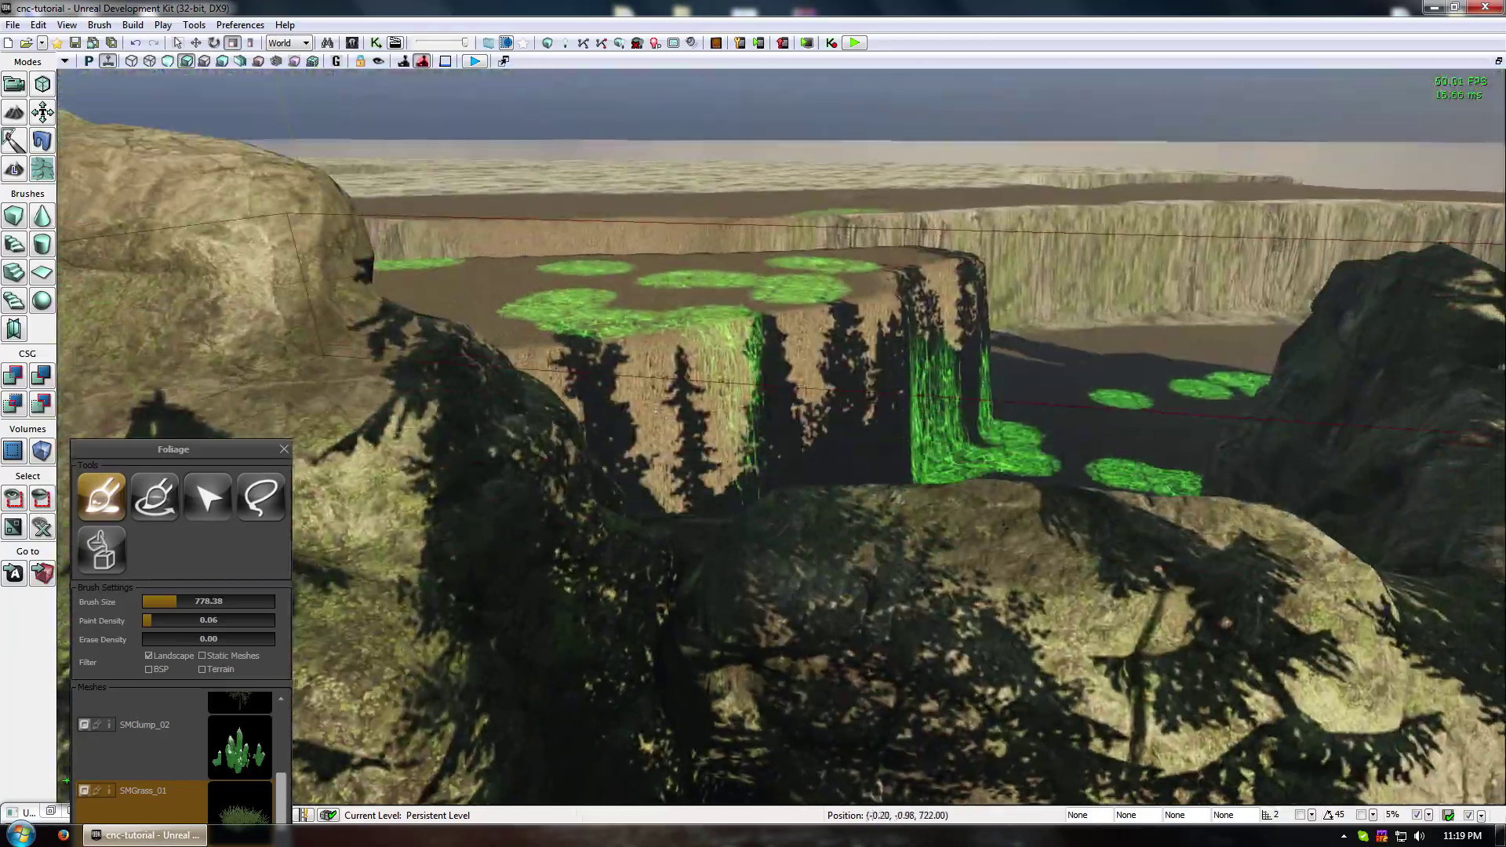
right_drag(782, 437, 902, 581)
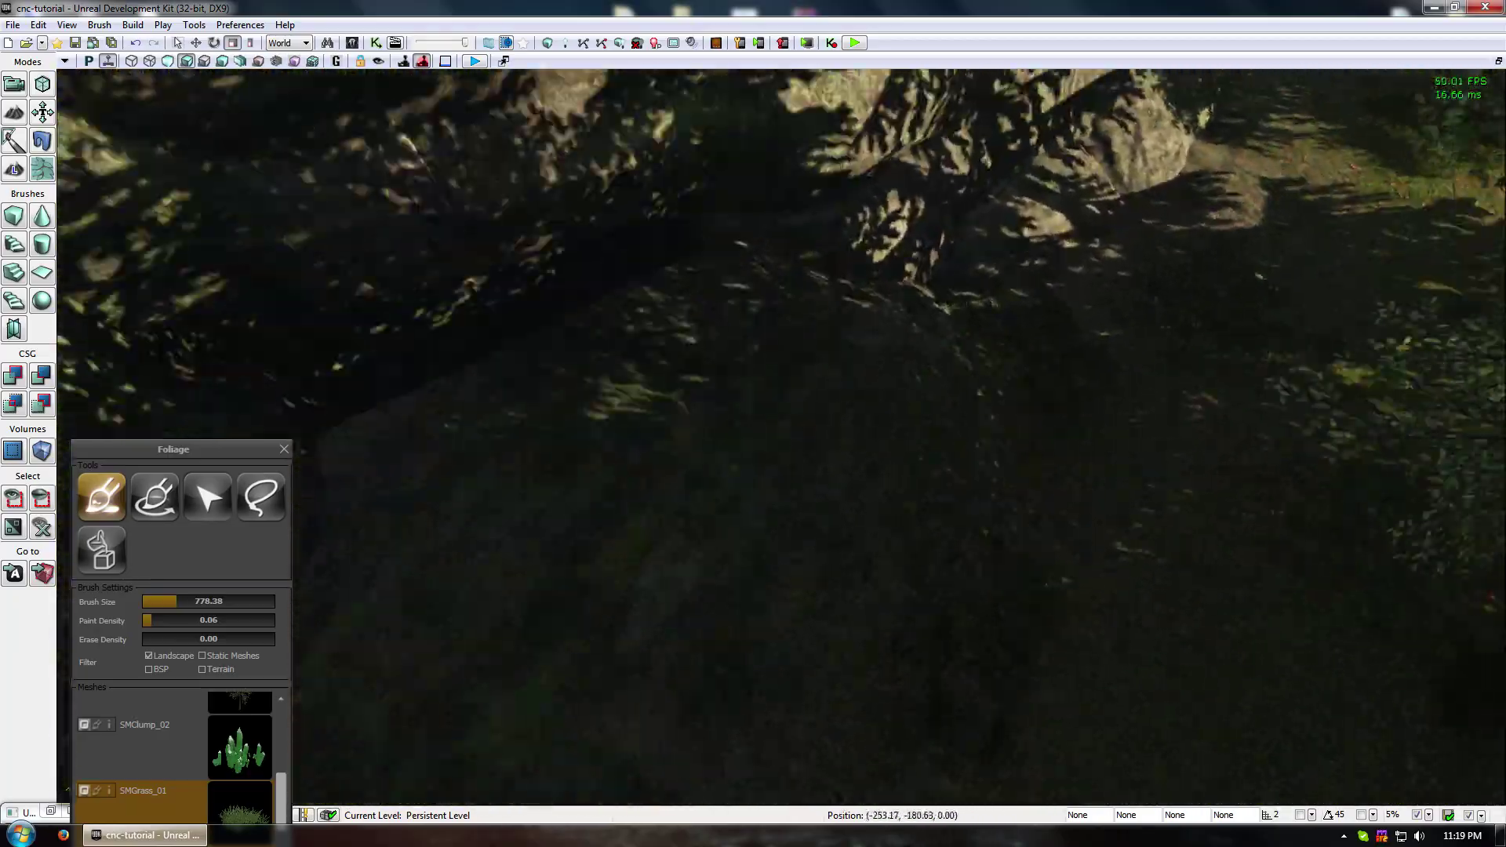
mouse_move(902, 471)
right_down()
mouse_move(878, 518)
mouse_move(847, 525)
mouse_move(870, 369)
mouse_move(967, 300)
mouse_move(792, 314)
mouse_move(761, 295)
mouse_move(807, 322)
mouse_move(965, 329)
right_up()
drag(965, 329, 949, 110)
right_drag(737, 306, 647, 491)
- Switch from foliage to landscape editing and choose the Smooth tool with tool strength 0.08 and brush size 270.20
click(283, 448)
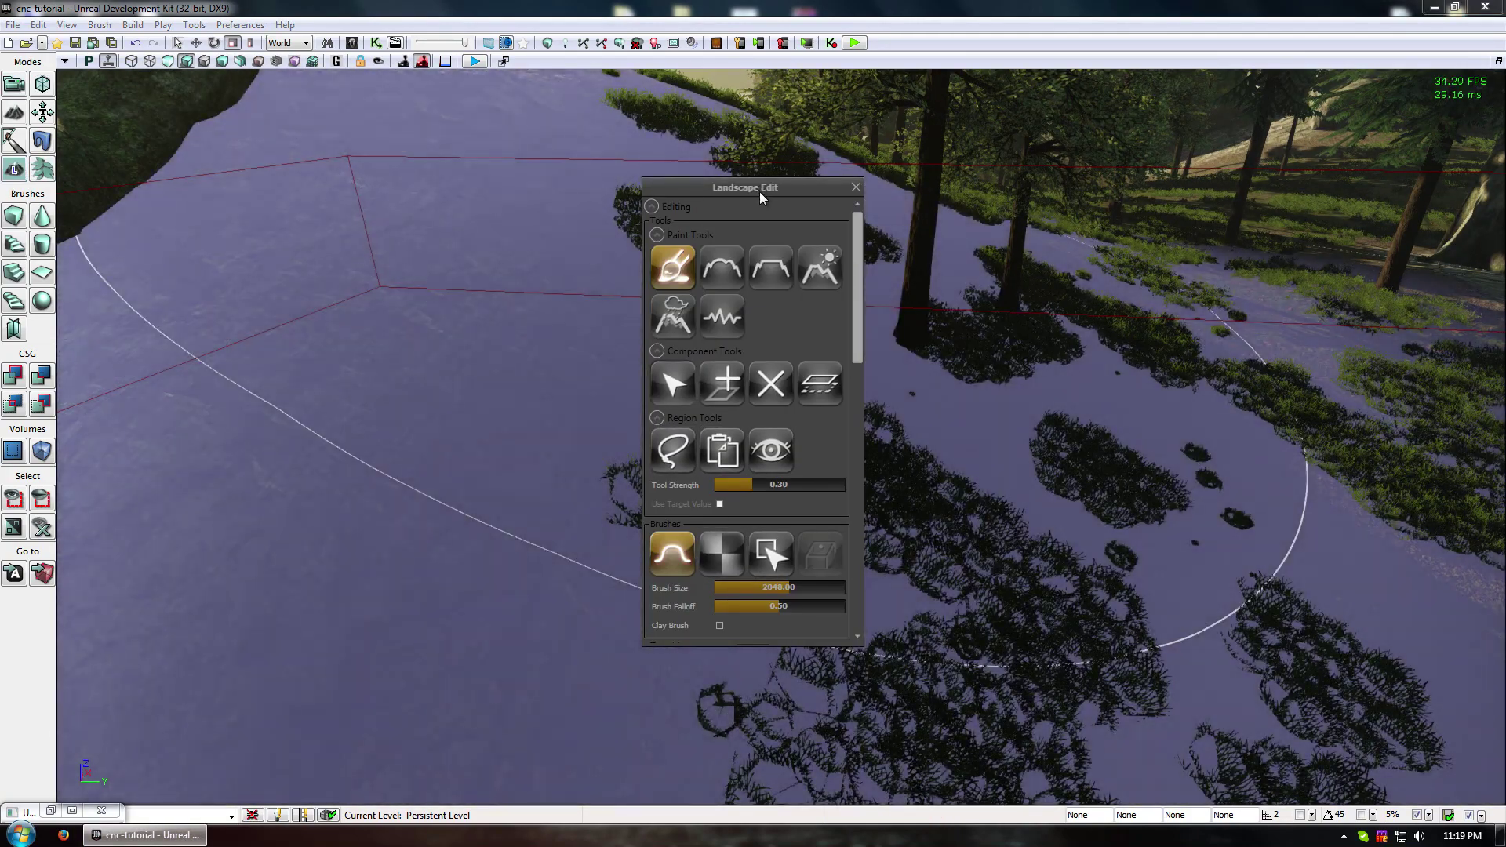
drag(760, 191, 1179, 123)
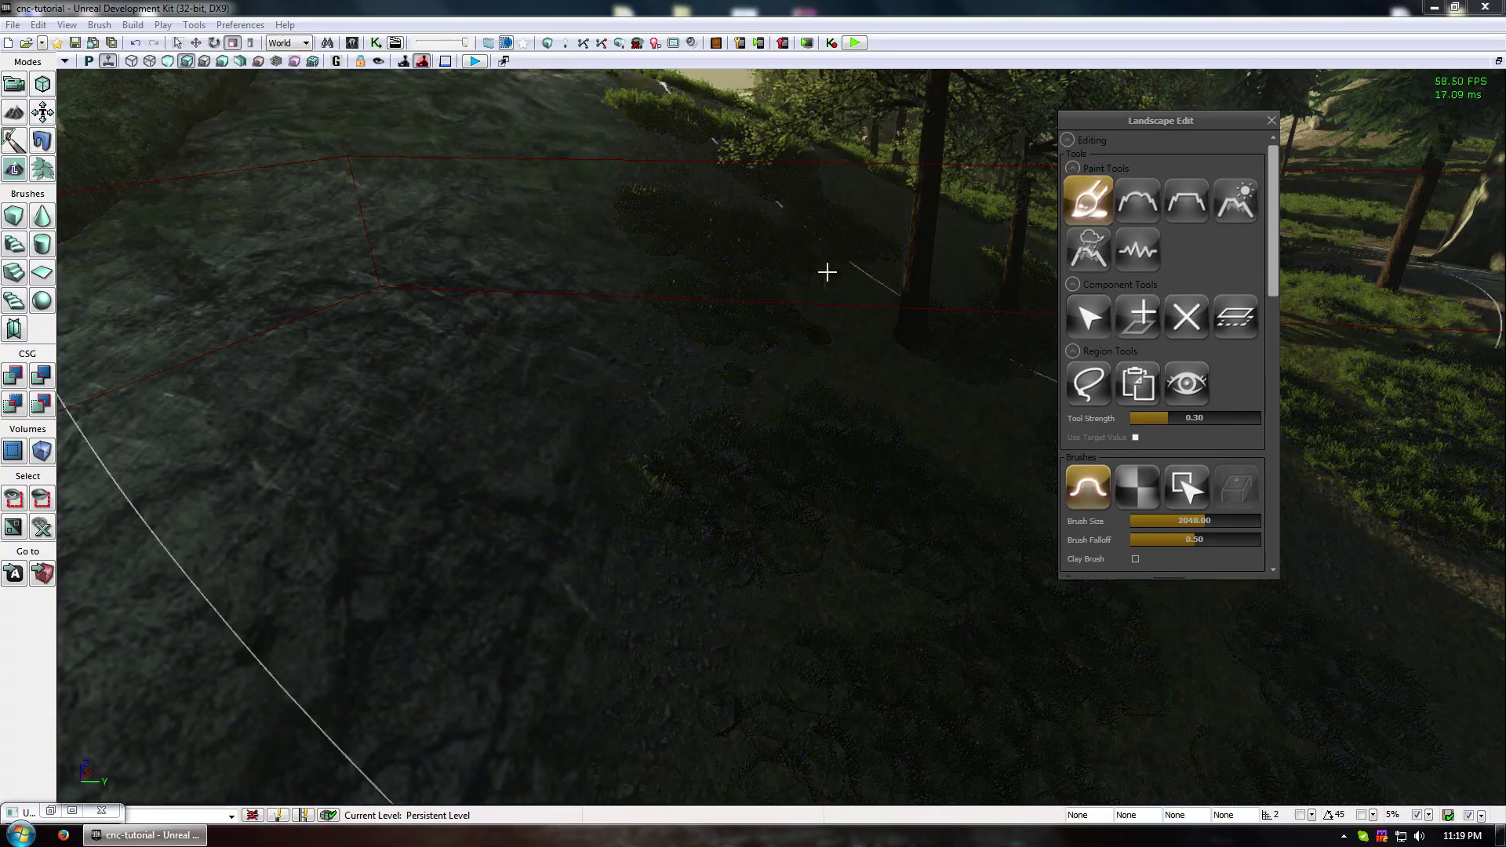
click(1137, 201)
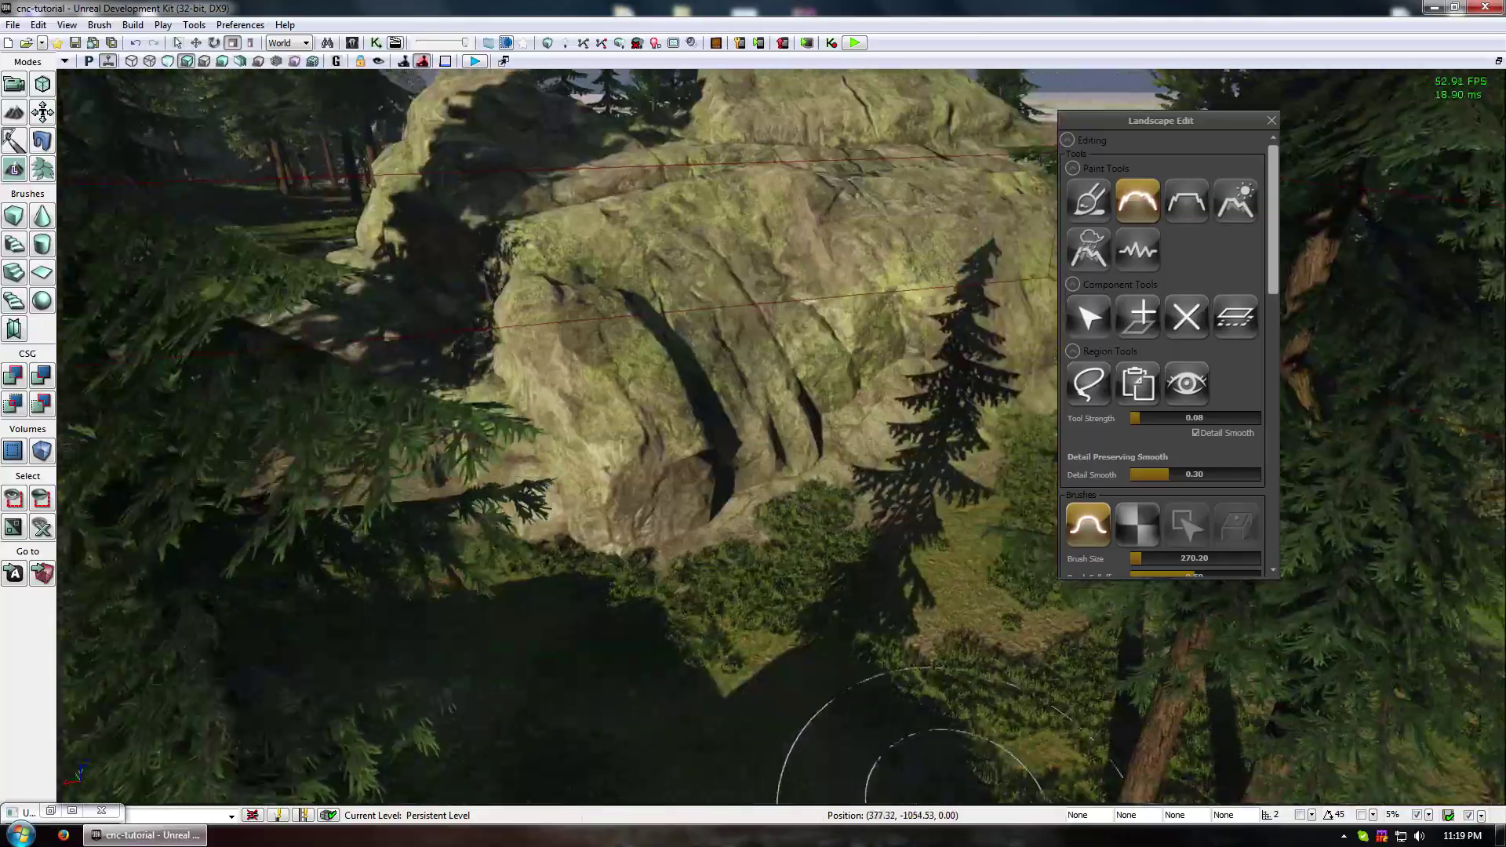
right_drag(945, 773, 538, 160)
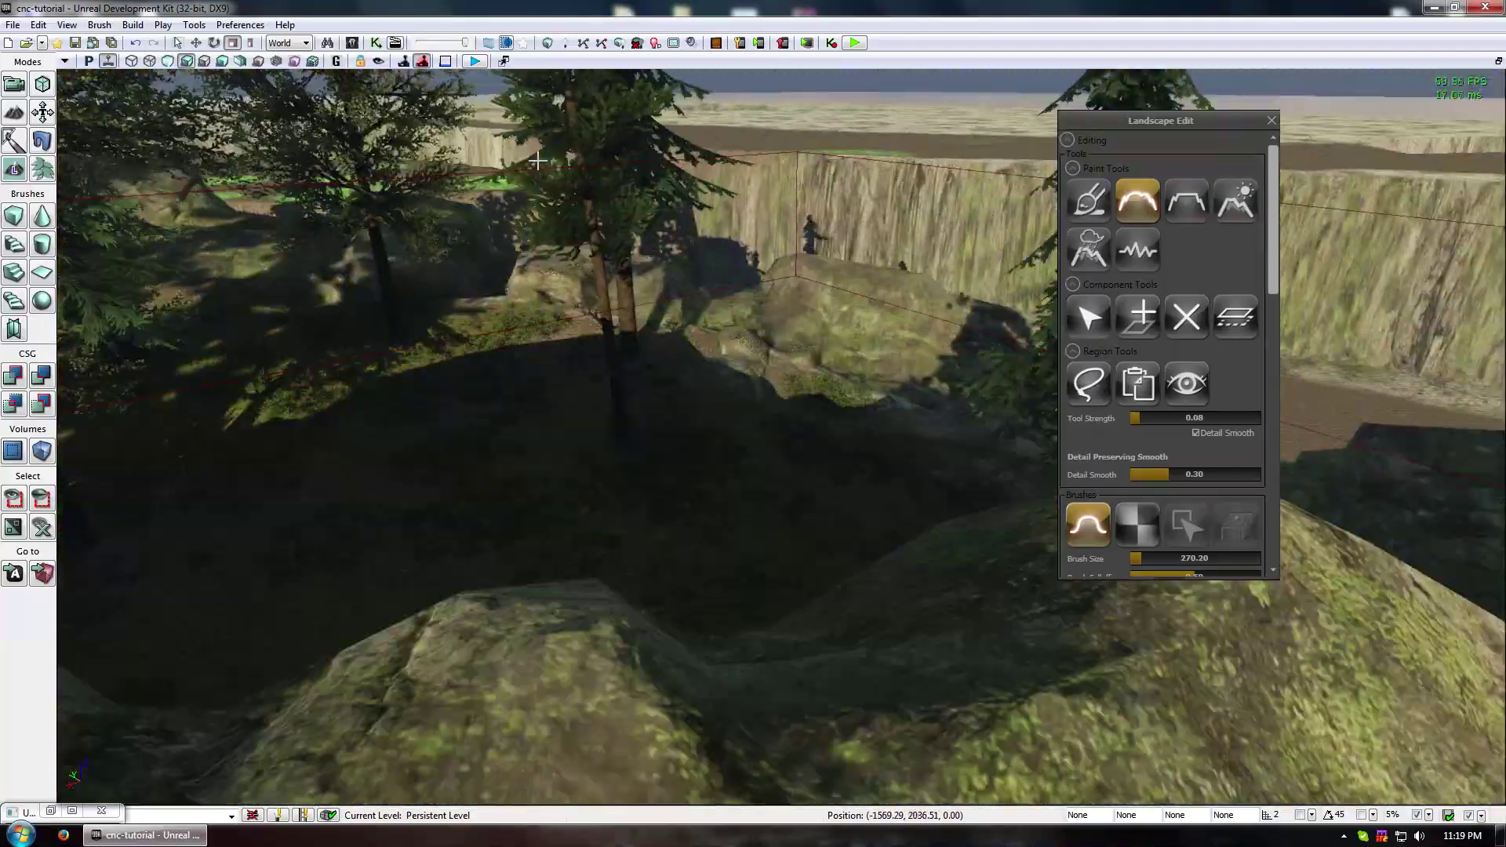
right_drag(793, 560, 416, 584)
- Sculpt and smooth the ground along the base of the rock ridge beside the trees
mouse_move(591, 408)
right_down()
mouse_move(478, 432)
mouse_move(572, 392)
mouse_move(592, 410)
right_up()
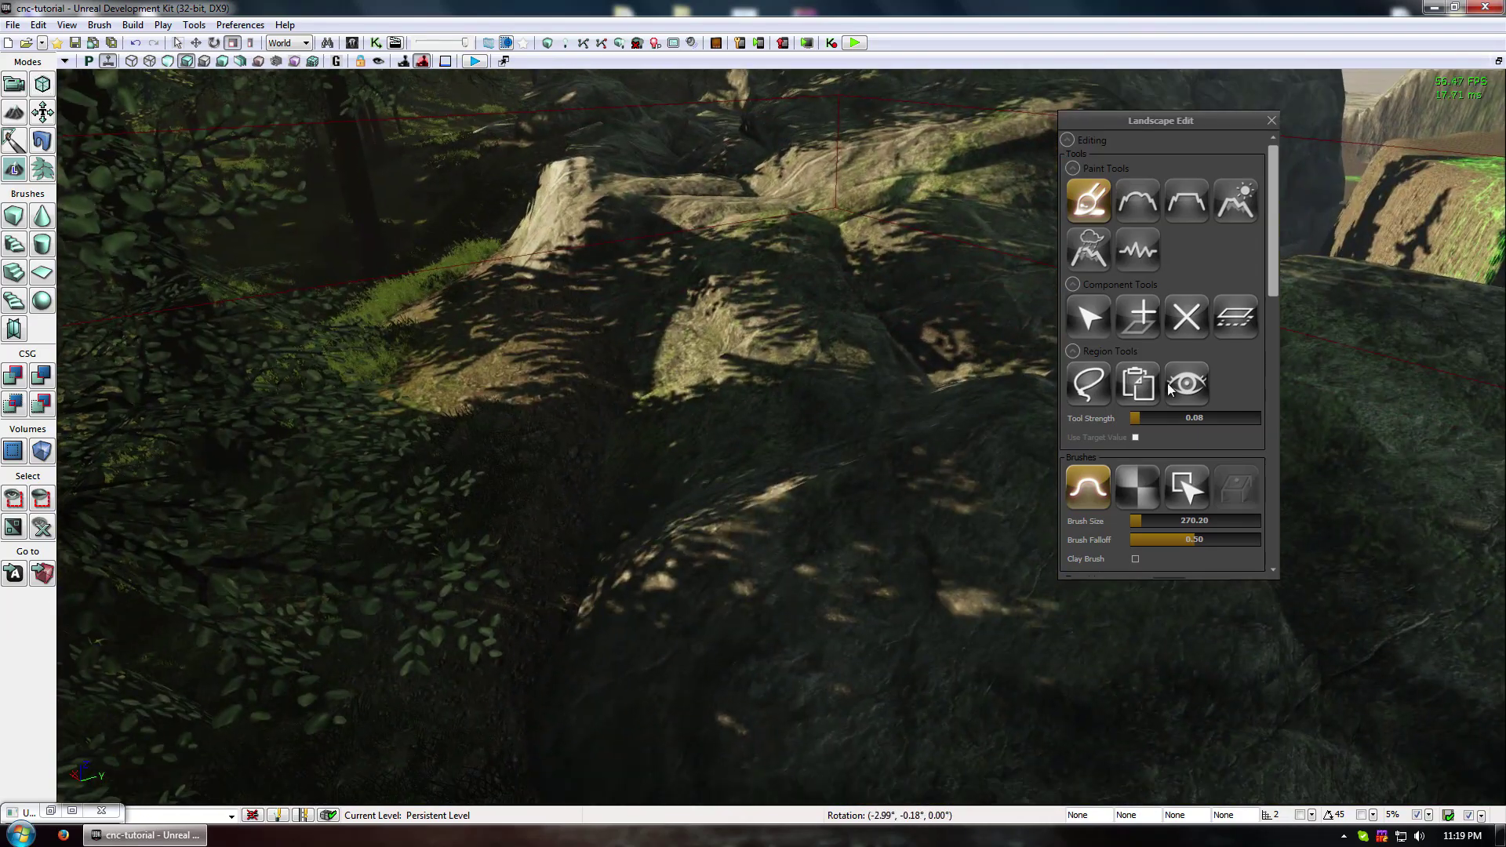
click(1139, 201)
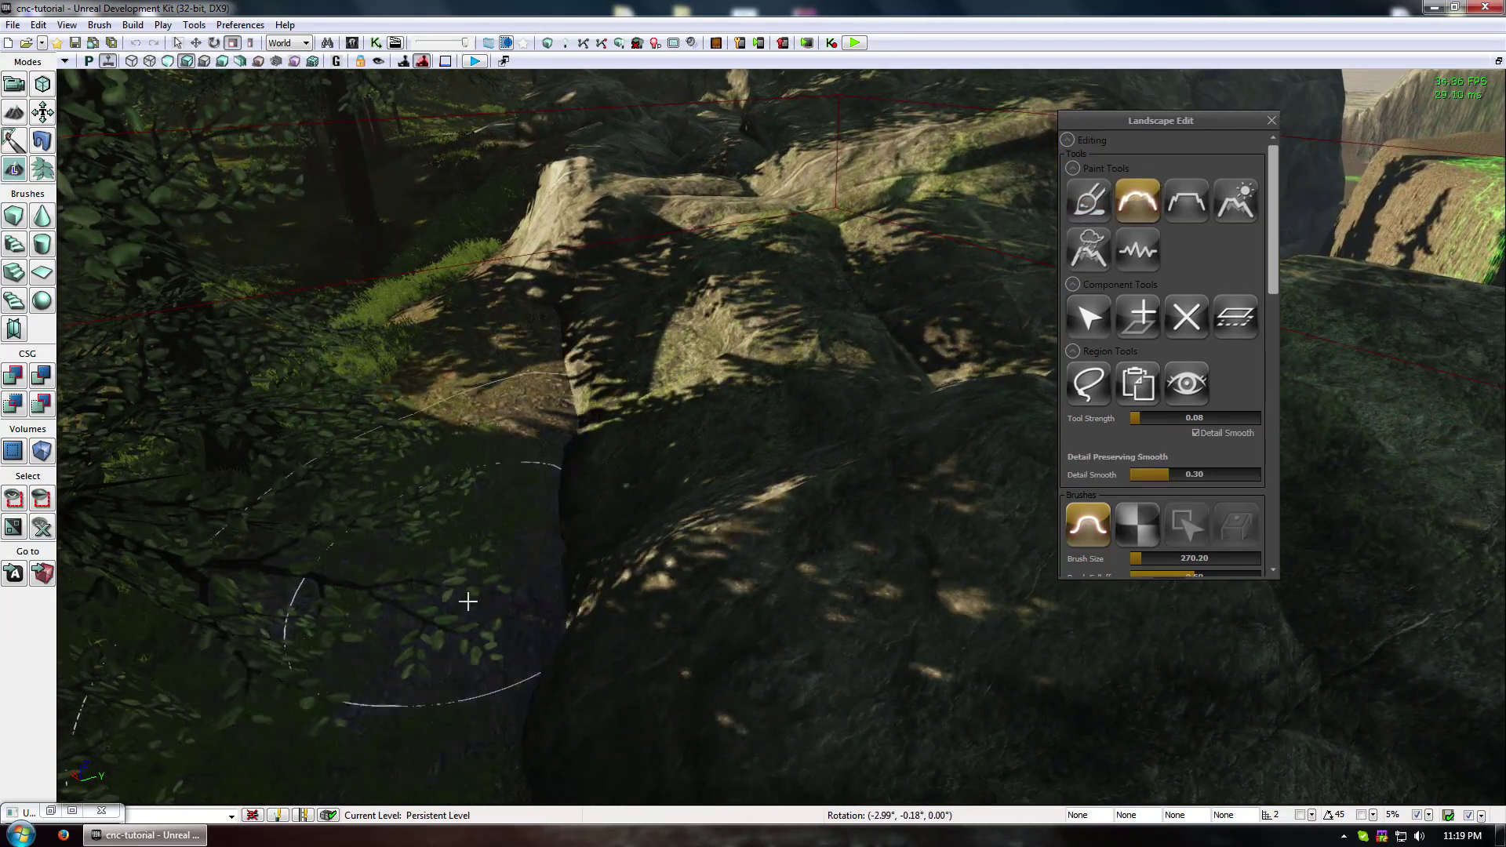
mouse_move(541, 490)
right_down()
mouse_move(470, 573)
mouse_move(392, 565)
mouse_move(486, 517)
right_up()
mouse_move(541, 411)
right_down()
mouse_move(549, 353)
mouse_move(518, 385)
mouse_move(565, 408)
mouse_move(541, 411)
right_up()
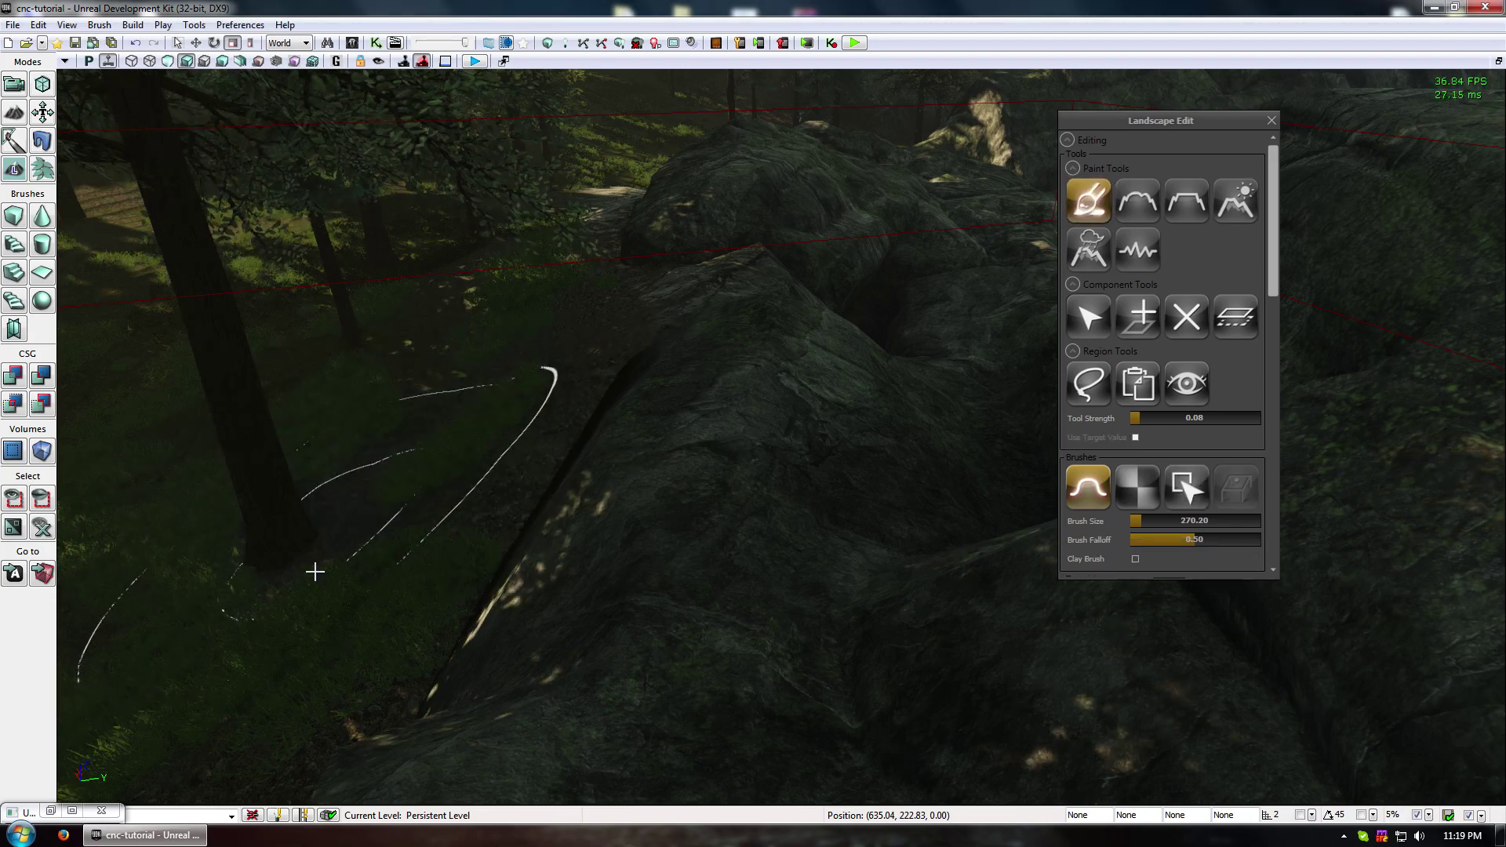
mouse_move(513, 428)
right_down()
mouse_move(346, 431)
mouse_move(513, 428)
right_up()
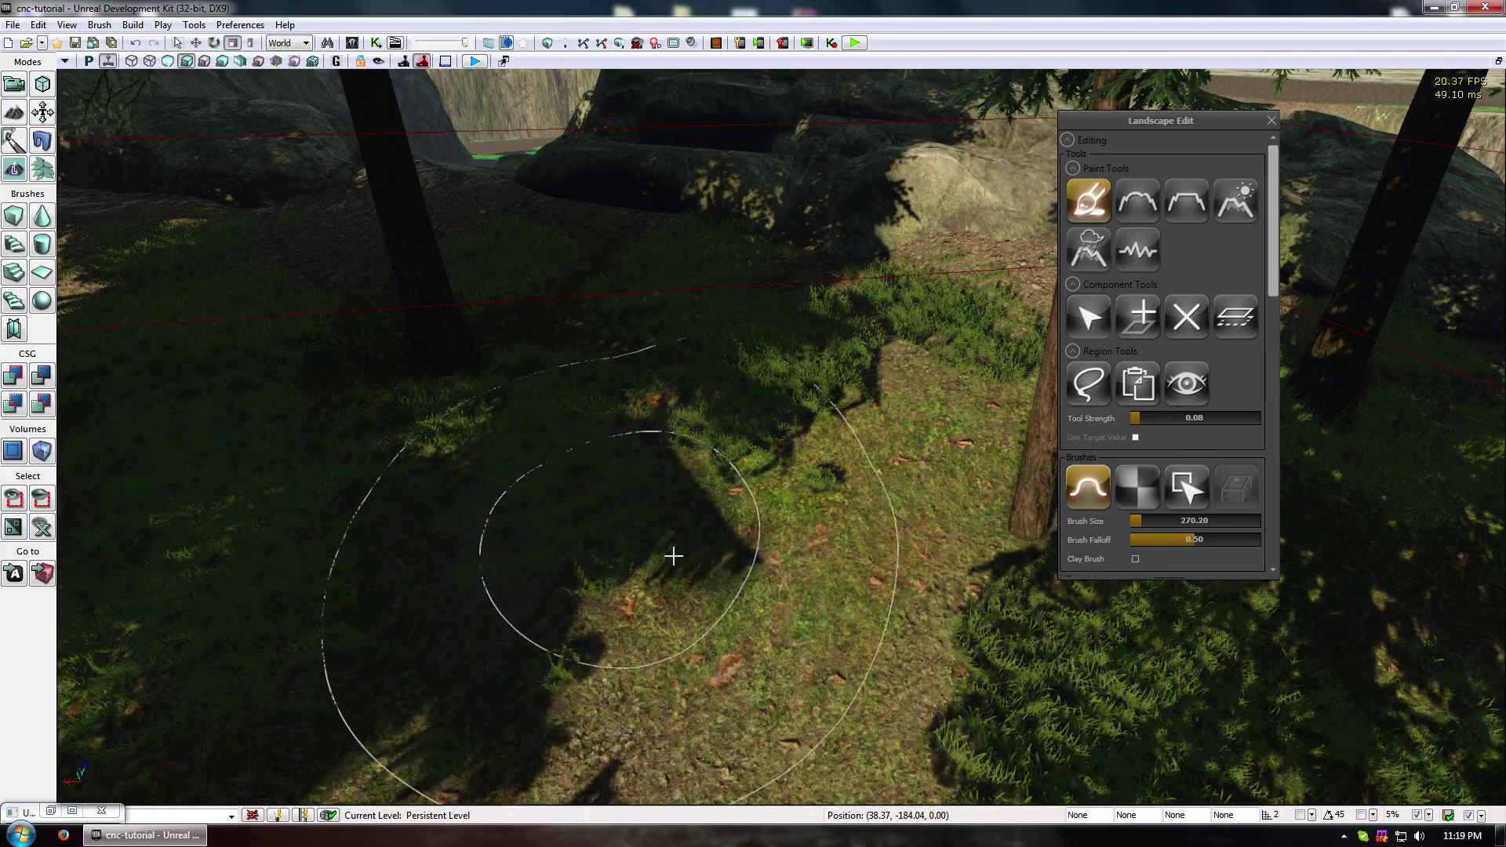
- Smooth the forest floor and the slope where it rises towards the rocks
mouse_move(673, 554)
mouse_down()
mouse_move(757, 611)
mouse_move(787, 690)
mouse_up()
right_drag(671, 553, 667, 549)
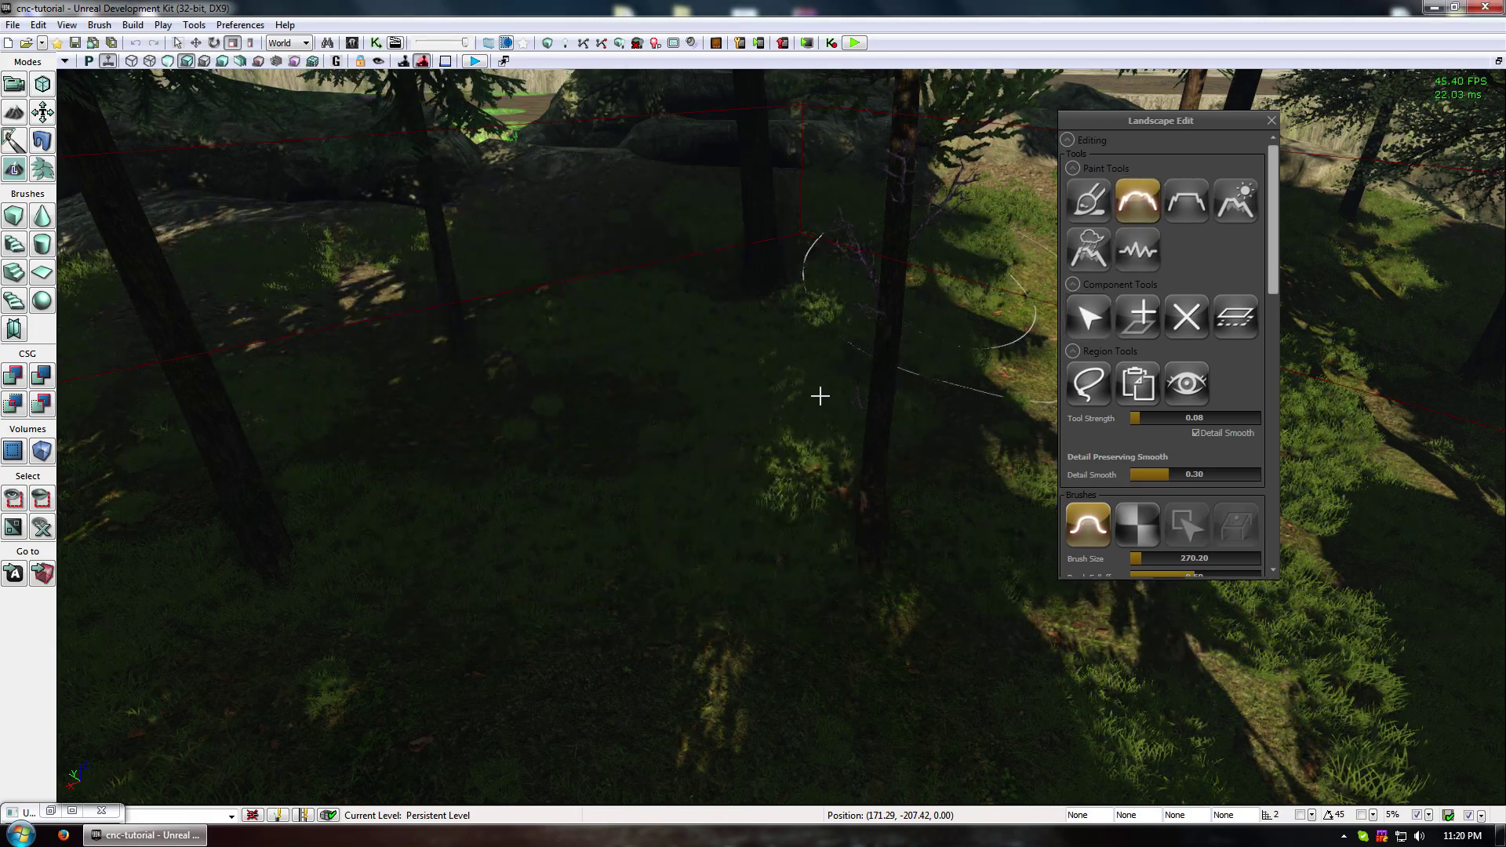
mouse_move(729, 699)
right_down()
mouse_move(706, 694)
mouse_move(791, 573)
right_up()
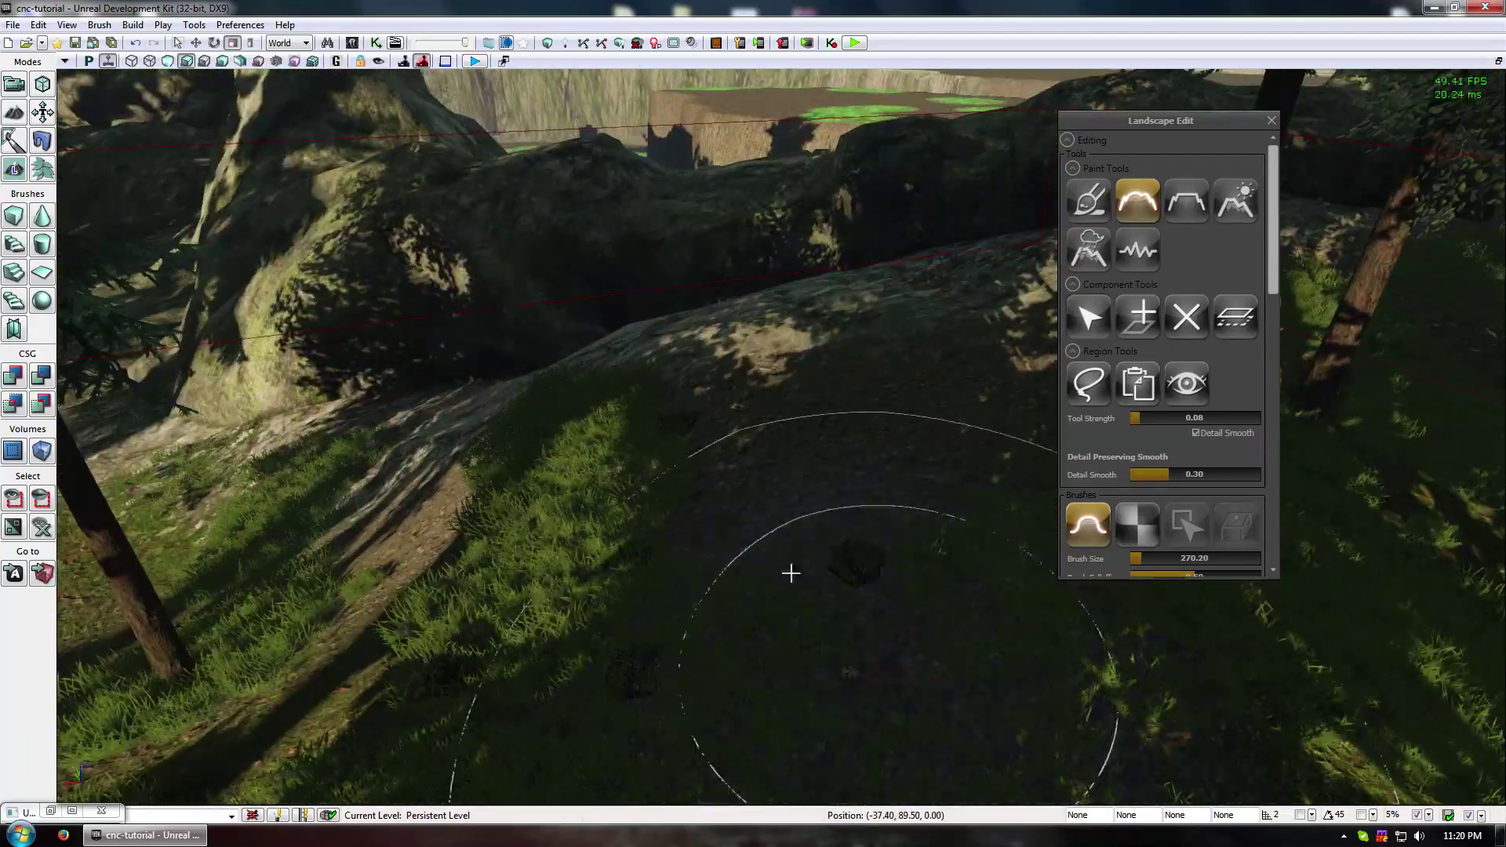
mouse_move(792, 574)
ctrl+mouse_down()
mouse_move(778, 428)
mouse_move(672, 366)
mouse_move(850, 465)
mouse_move(898, 334)
mouse_move(981, 424)
ctrl+mouse_up()
mouse_move(792, 627)
right_down()
mouse_move(706, 408)
mouse_move(973, 580)
right_up()
mouse_move(973, 581)
ctrl+mouse_down()
mouse_move(1009, 620)
mouse_move(1016, 604)
ctrl+mouse_up()
right_drag(1015, 604, 1004, 576)
mouse_move(1004, 576)
ctrl+mouse_down()
mouse_move(780, 538)
mouse_move(886, 314)
ctrl+mouse_up()
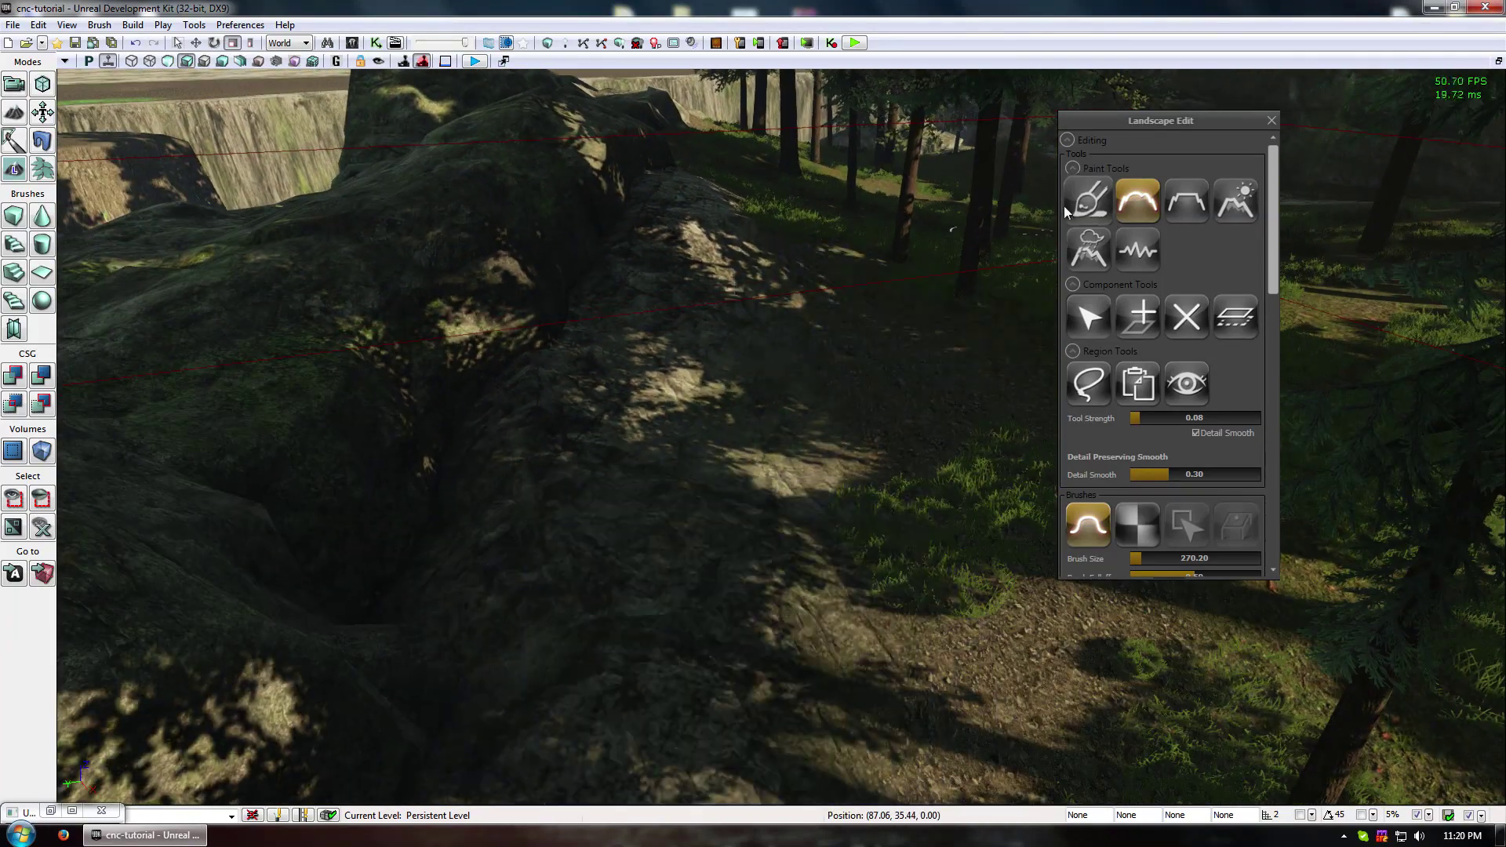
- Raise the landscape around the dark gap between the rocks with the Paint tool at brush size 270.20
click(1067, 206)
mouse_move(264, 661)
ctrl+mouse_down()
mouse_move(224, 644)
mouse_move(334, 423)
ctrl+mouse_up()
right_drag(913, 415, 758, 481)
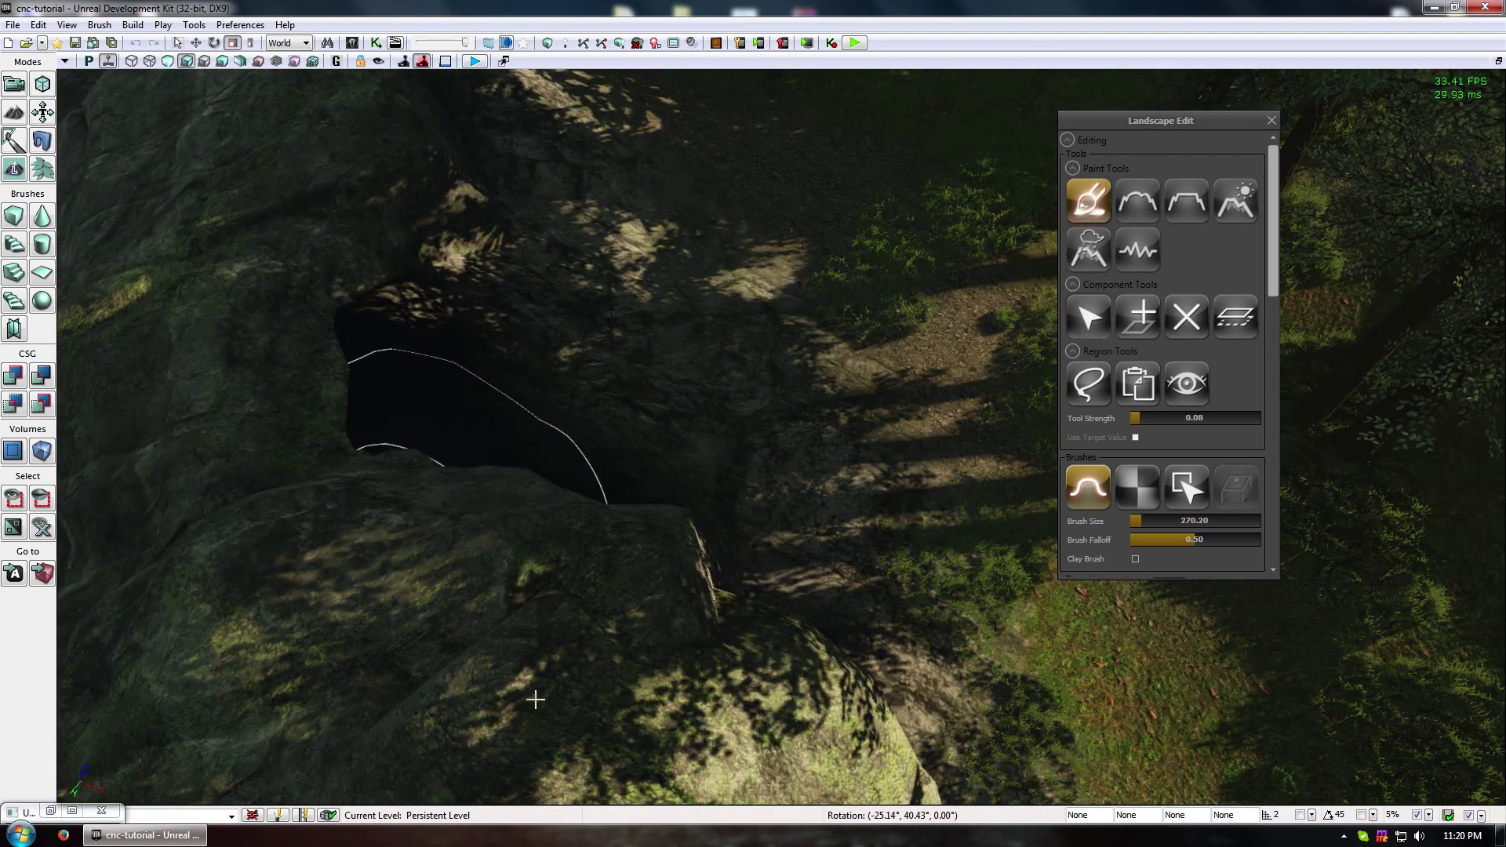
- Flatten the landscape beside the gap and along the foot of the boulders with the Flatten tool set to Both
click(1186, 200)
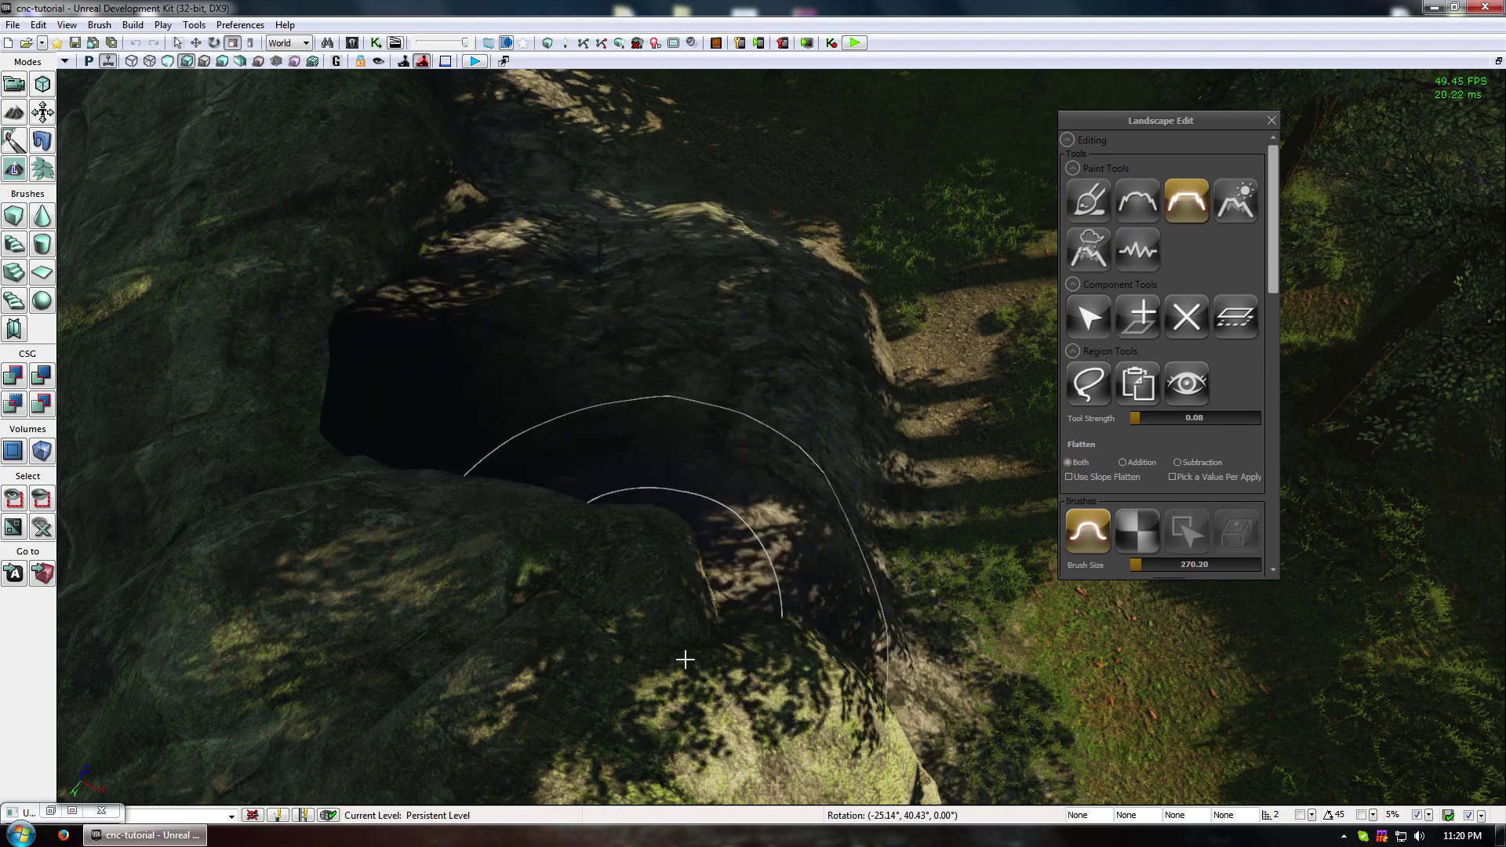
drag(494, 521, 588, 667)
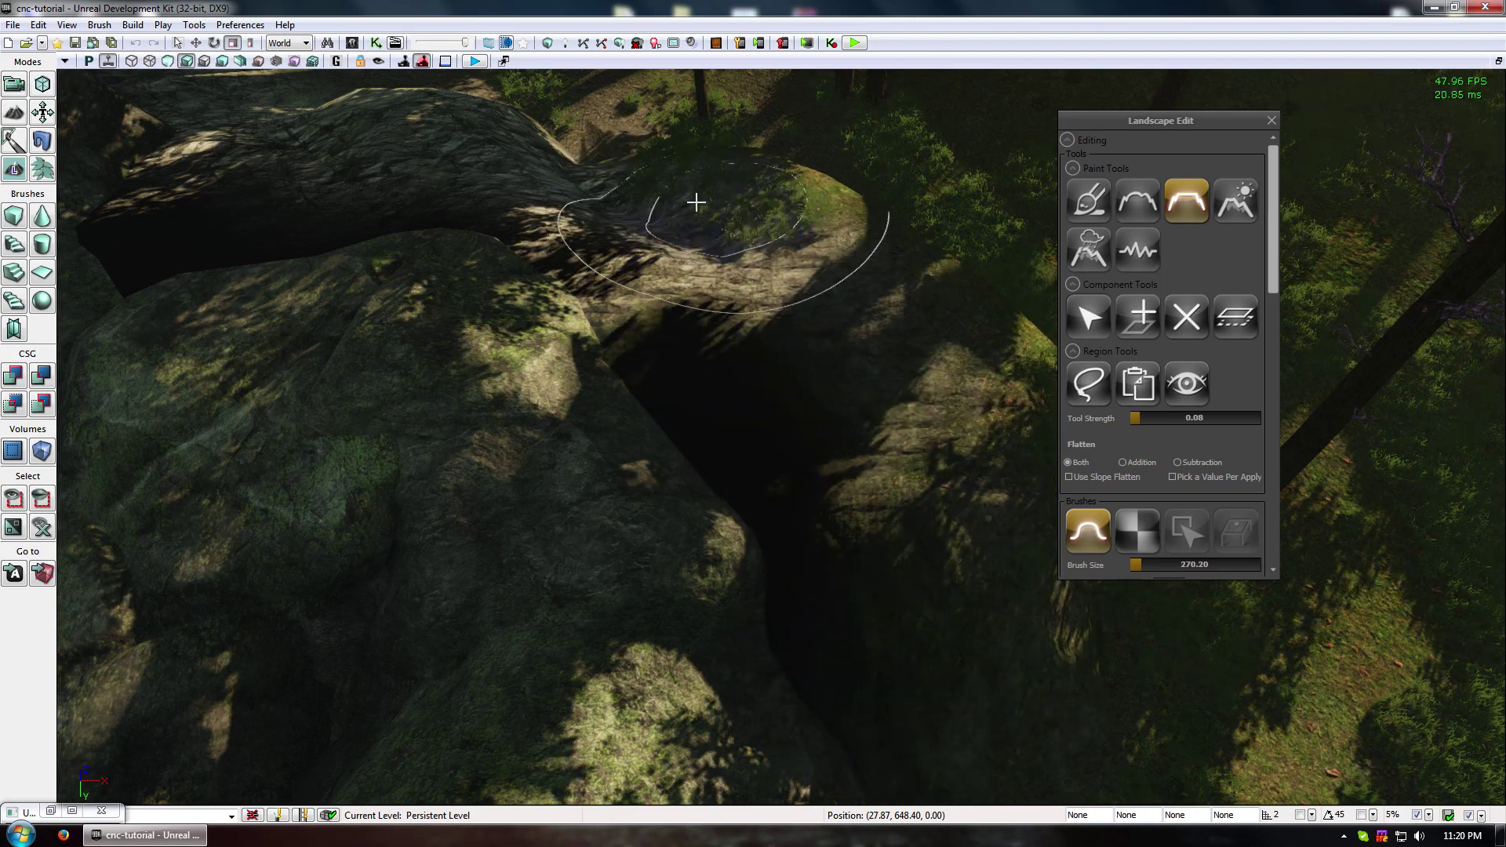
mouse_move(706, 518)
right_down()
mouse_move(731, 531)
mouse_move(637, 428)
right_up()
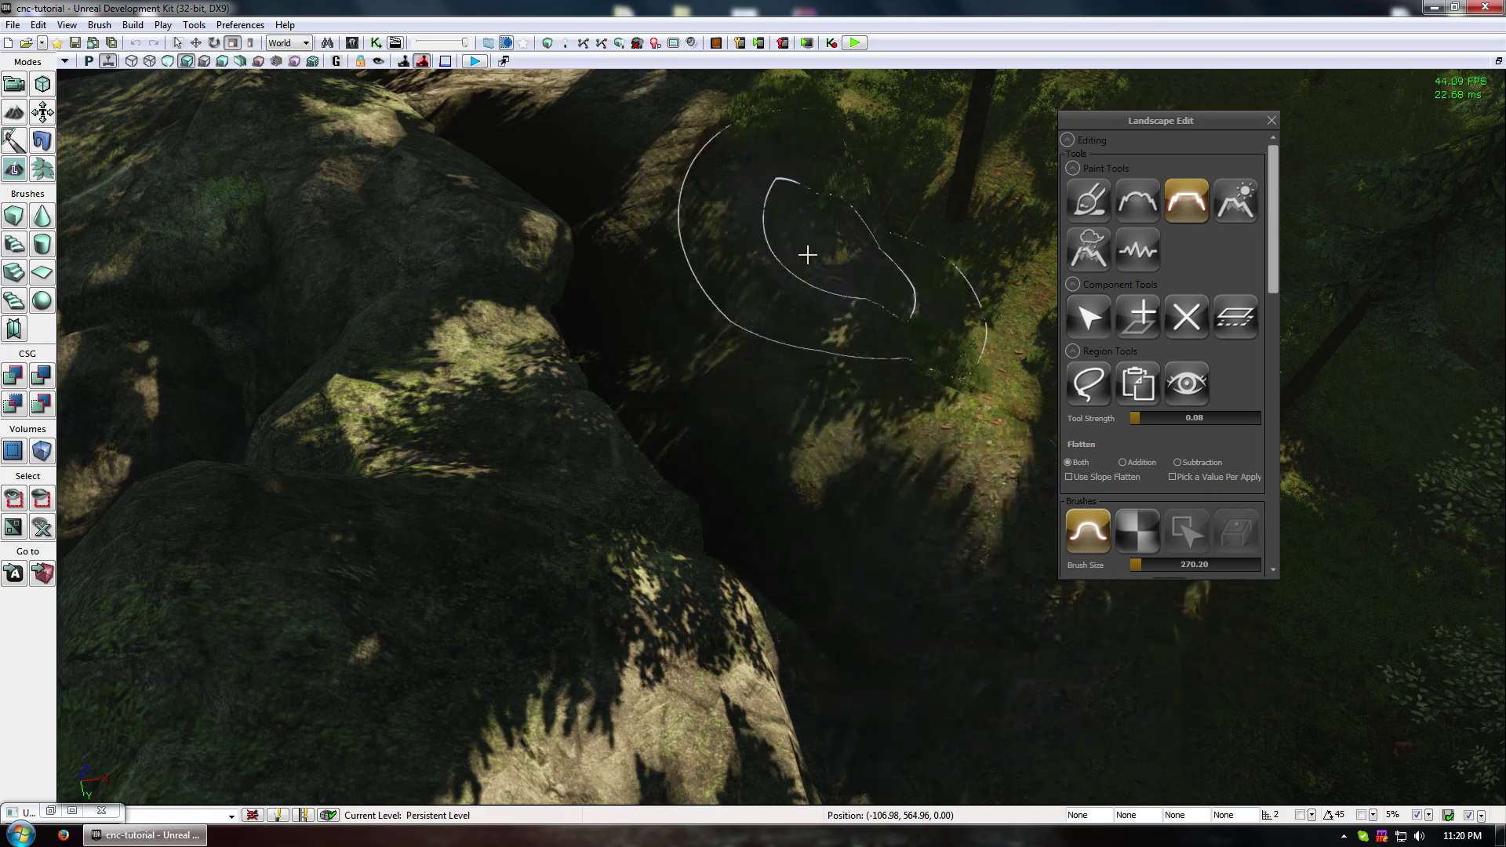
mouse_move(680, 282)
right_down()
mouse_move(894, 478)
mouse_move(772, 423)
mouse_move(806, 406)
mouse_move(788, 369)
right_up()
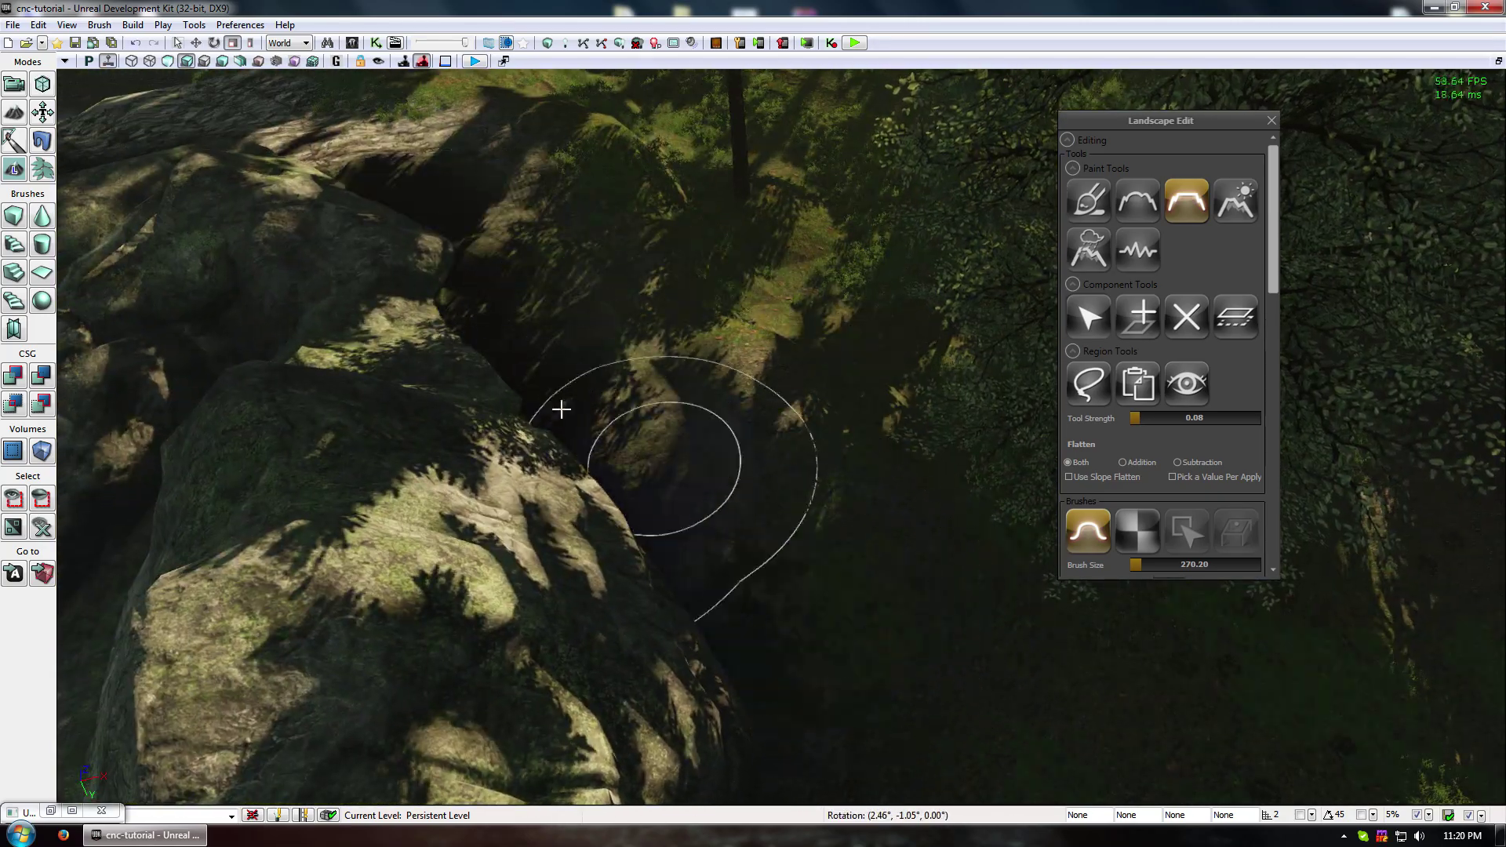
mouse_move(561, 410)
mouse_down()
mouse_move(643, 478)
mouse_move(665, 584)
mouse_move(580, 486)
mouse_move(532, 376)
mouse_up()
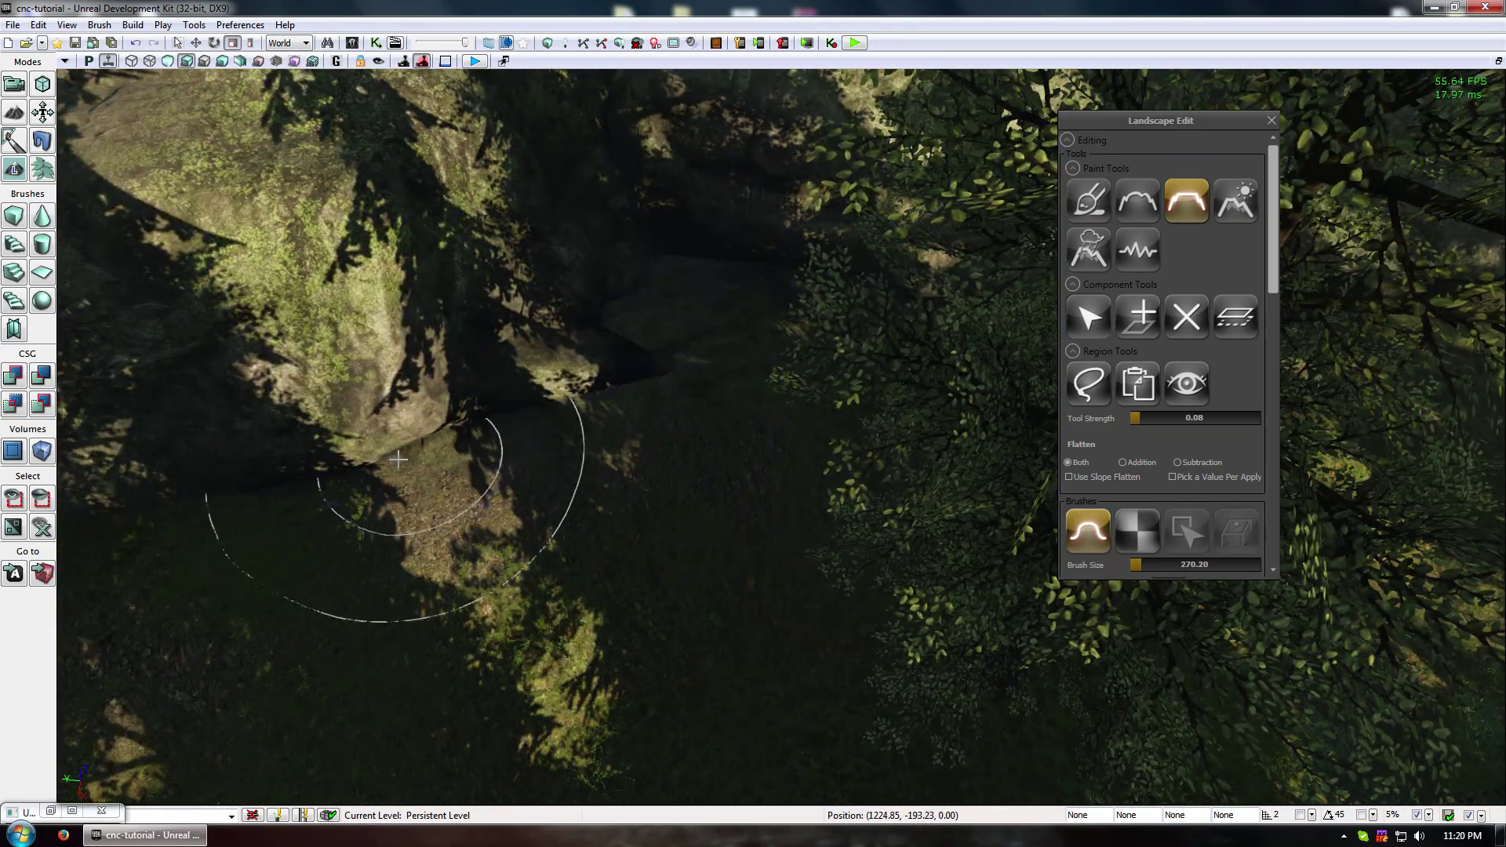
- Smooth the ground around the base of the boulders with the Smooth tool at strength 0.08
click(1137, 200)
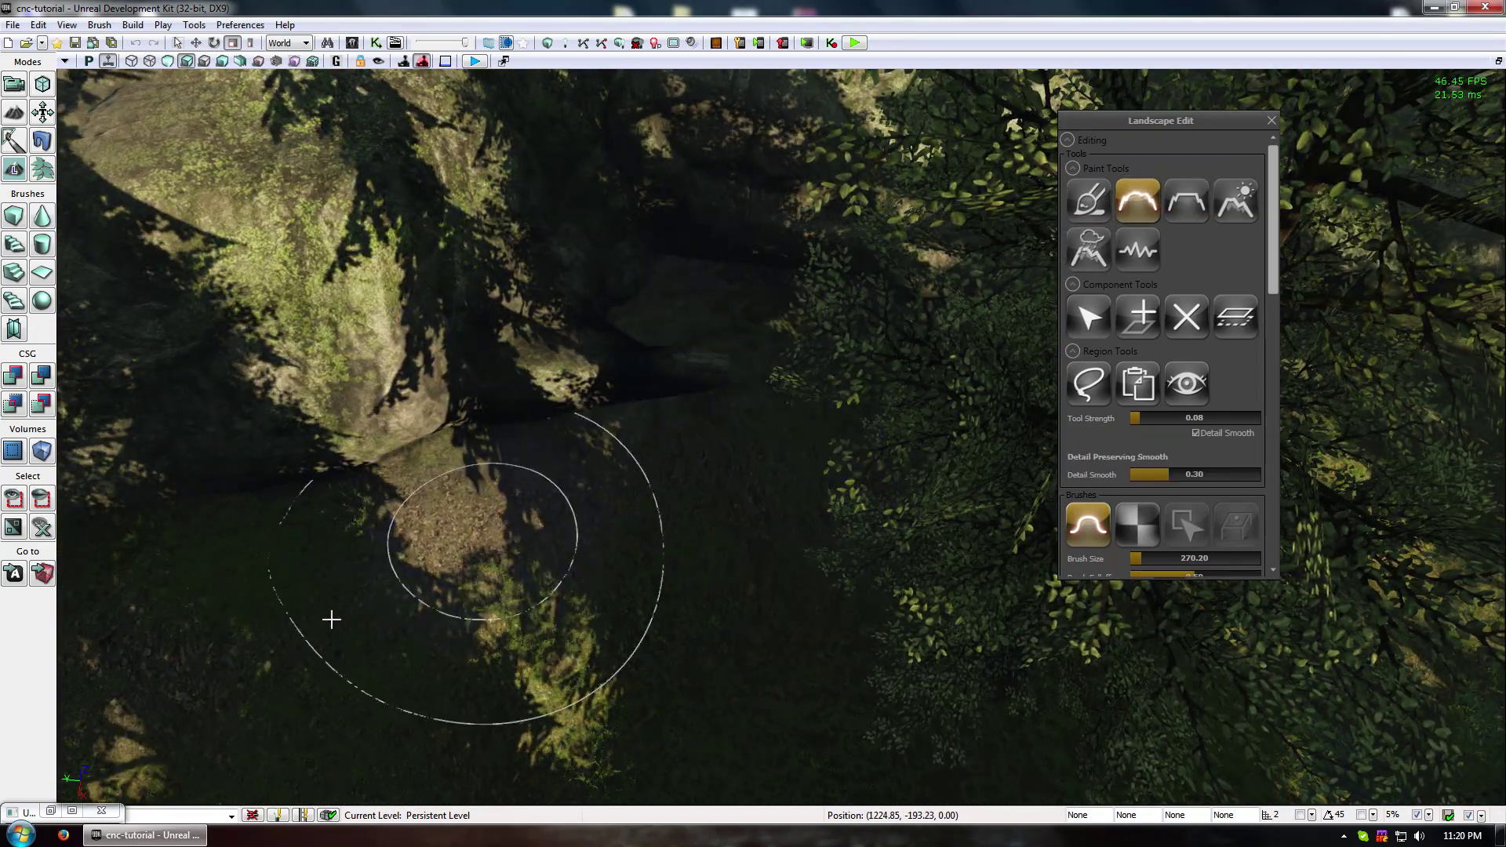
mouse_move(729, 592)
right_down()
mouse_move(777, 502)
mouse_move(653, 542)
right_up()
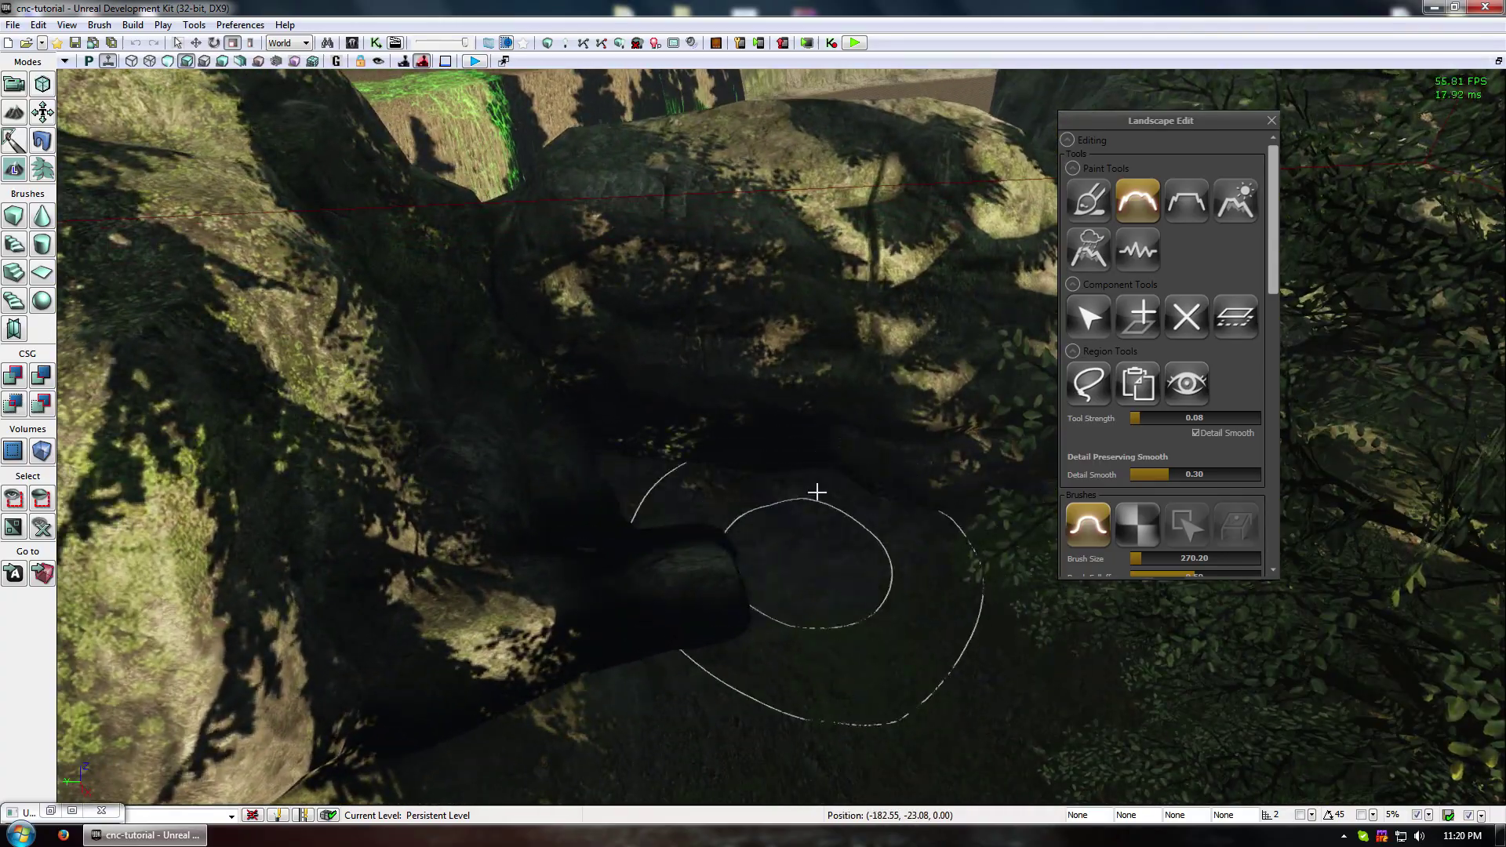
mouse_move(636, 675)
right_down()
mouse_move(514, 628)
mouse_move(572, 652)
right_up()
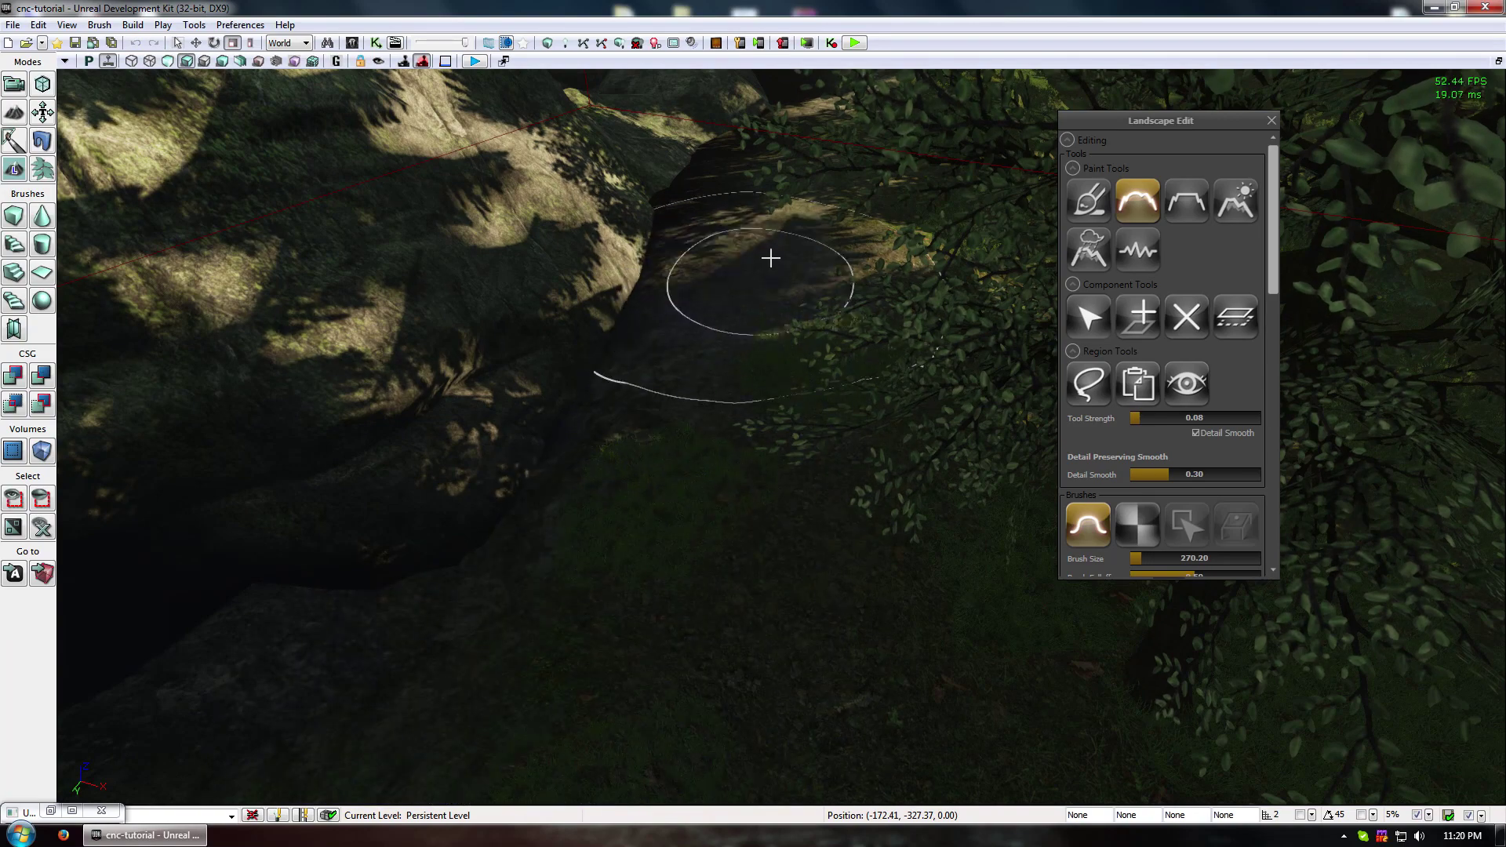
mouse_move(848, 196)
right_down()
mouse_move(766, 201)
mouse_move(759, 521)
mouse_move(753, 199)
right_up()
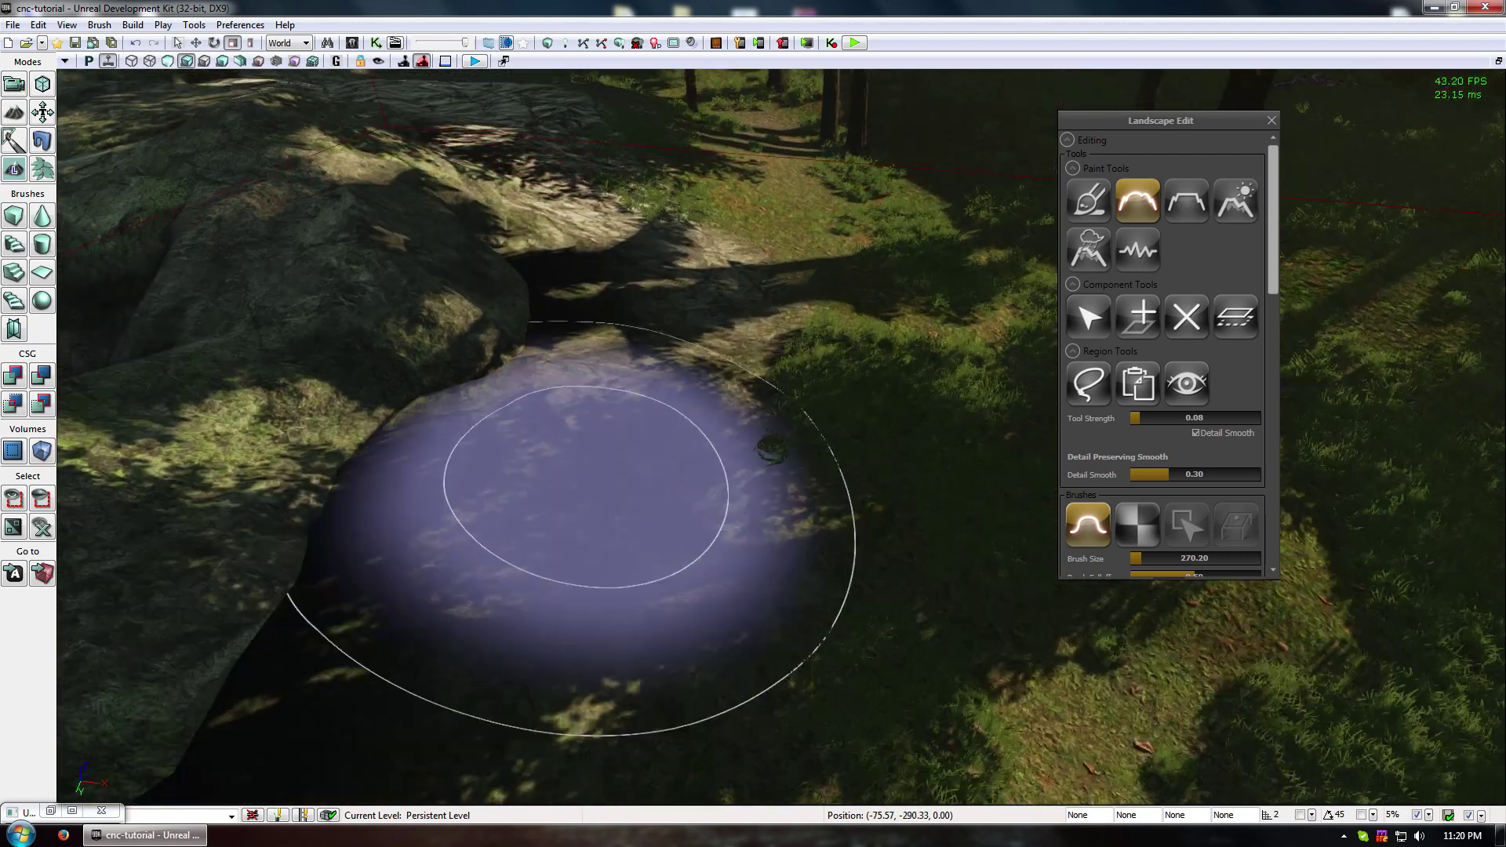
mouse_move(588, 477)
right_down()
mouse_move(605, 578)
mouse_move(653, 296)
right_up()
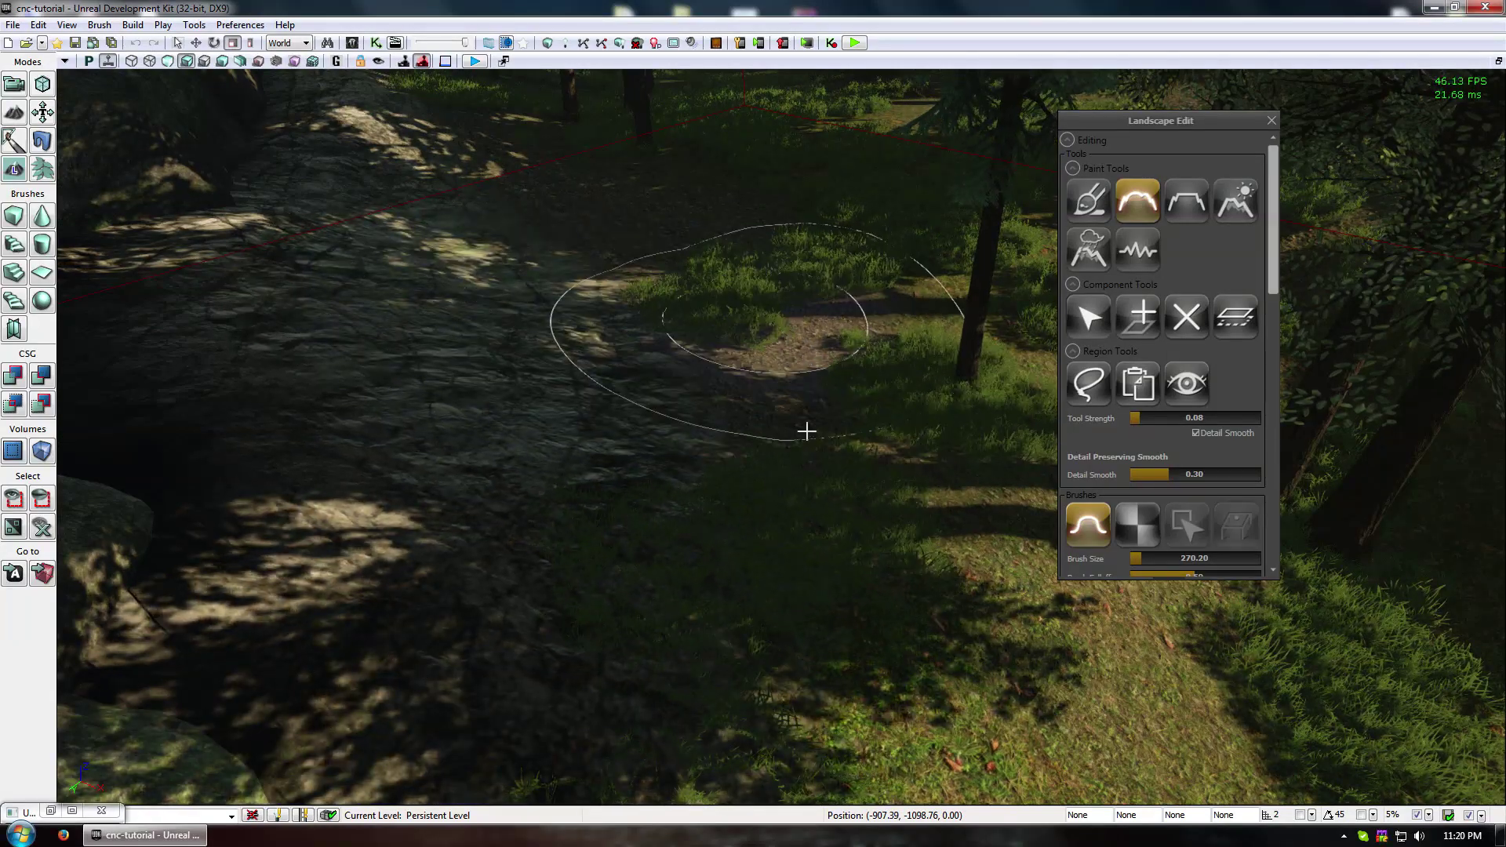
mouse_move(835, 466)
right_down()
mouse_move(726, 303)
mouse_move(682, 431)
mouse_move(888, 438)
right_up()
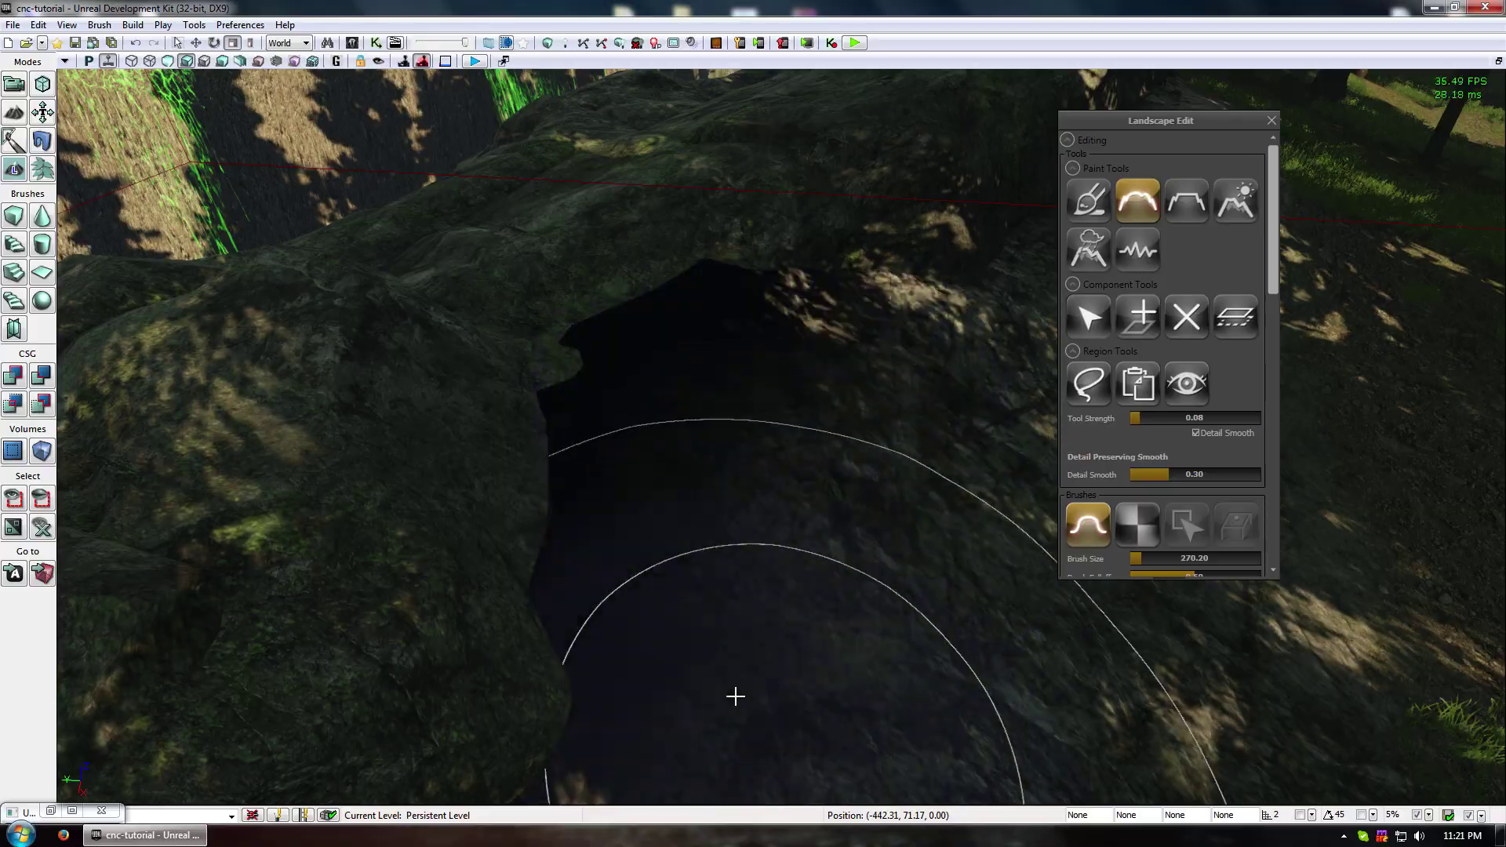
right_drag(734, 696, 819, 618)
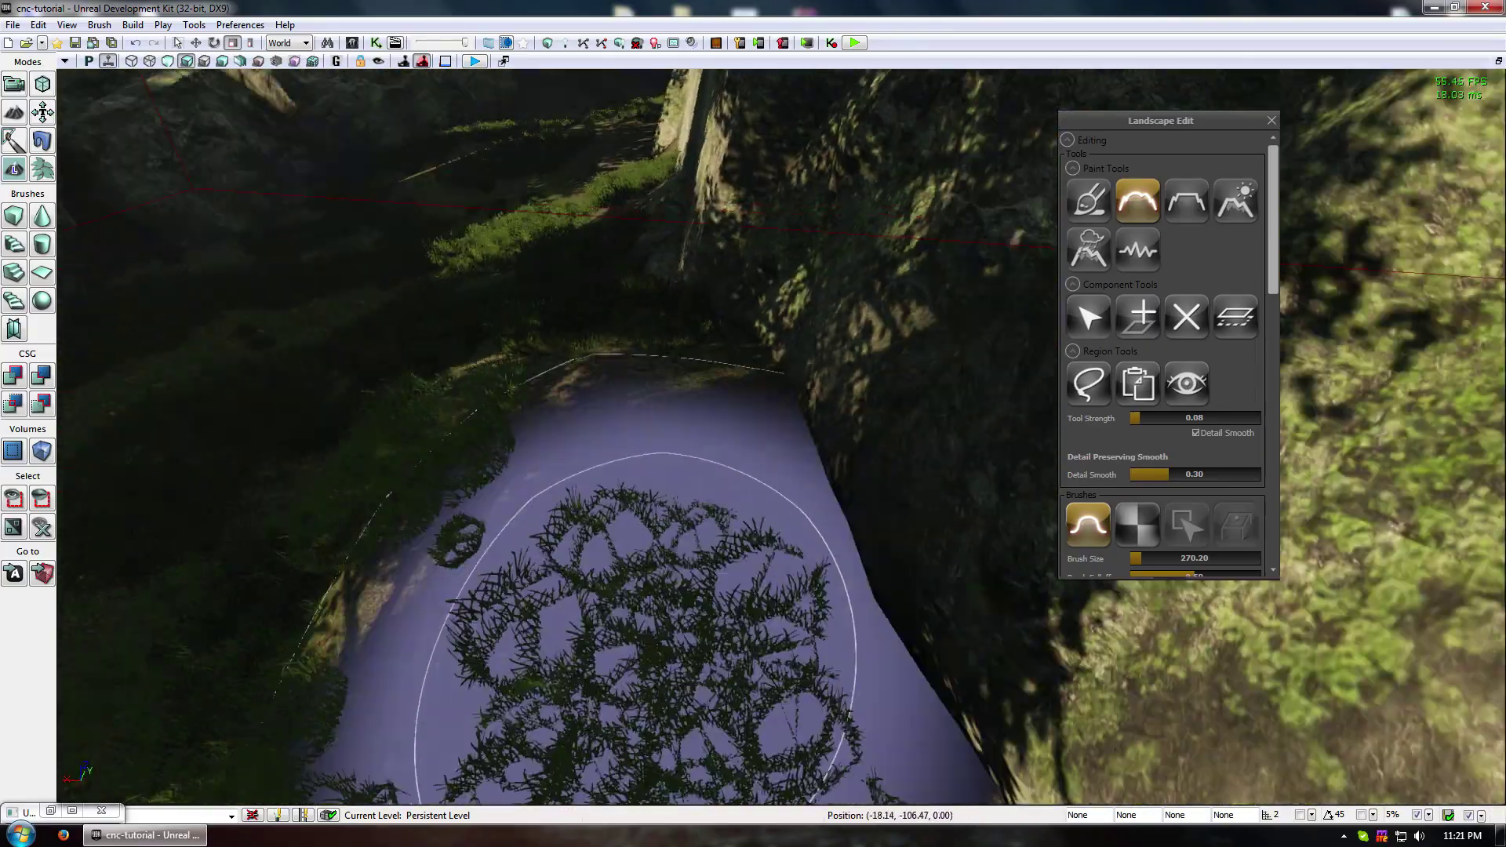
- Smooth the grassy ground where it meets the foot of the tall rock wall
mouse_move(455, 392)
mouse_down()
mouse_move(477, 454)
mouse_move(442, 459)
mouse_up()
middle_drag(505, 487, 467, 496)
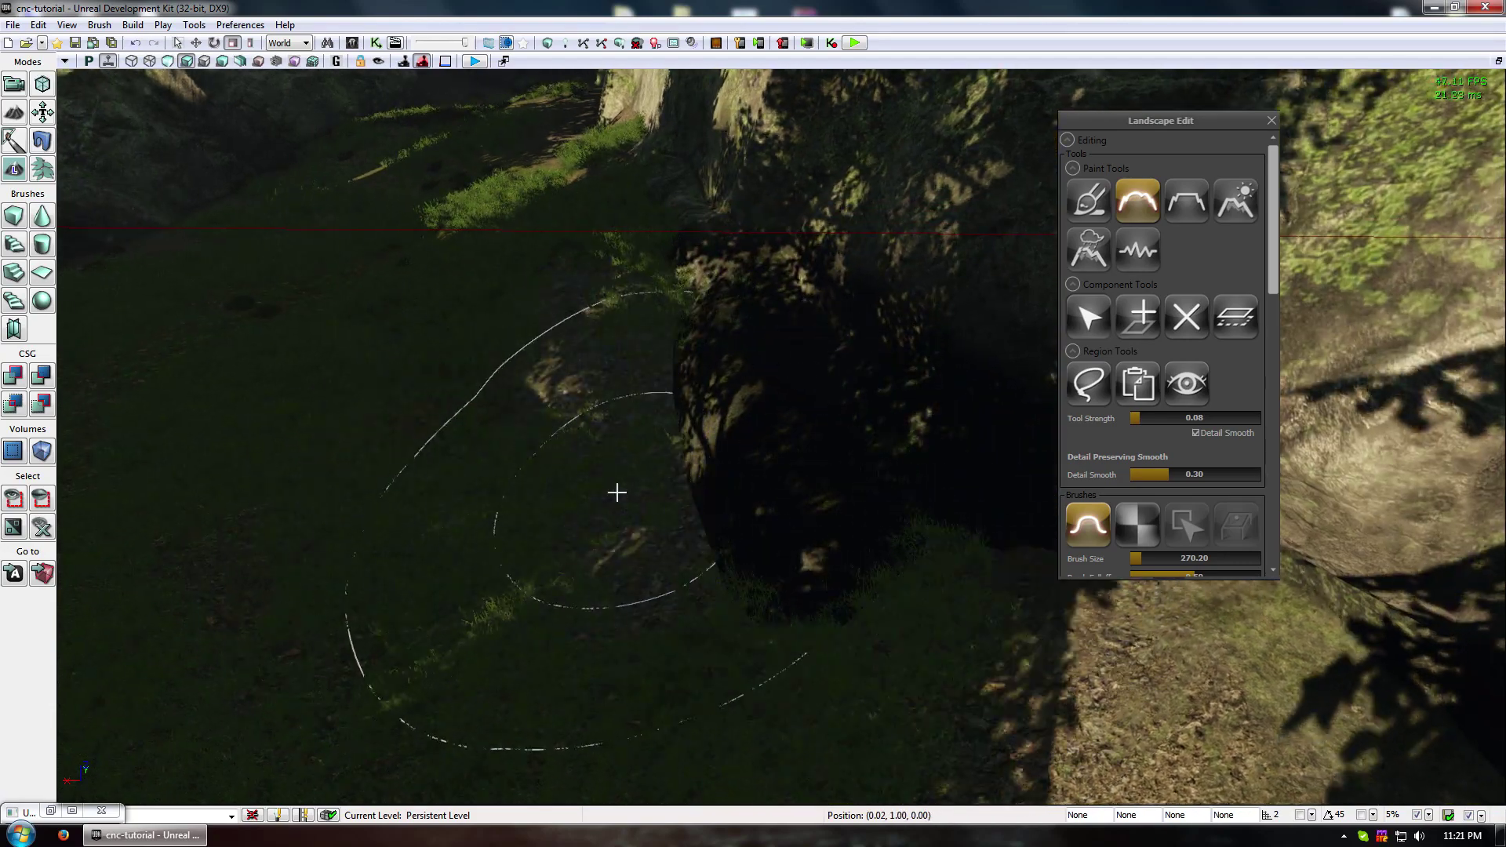
ctrl+click(535, 505)
mouse_move(616, 493)
mouse_down()
mouse_move(536, 505)
mouse_move(615, 496)
mouse_up()
ctrl+click(614, 495)
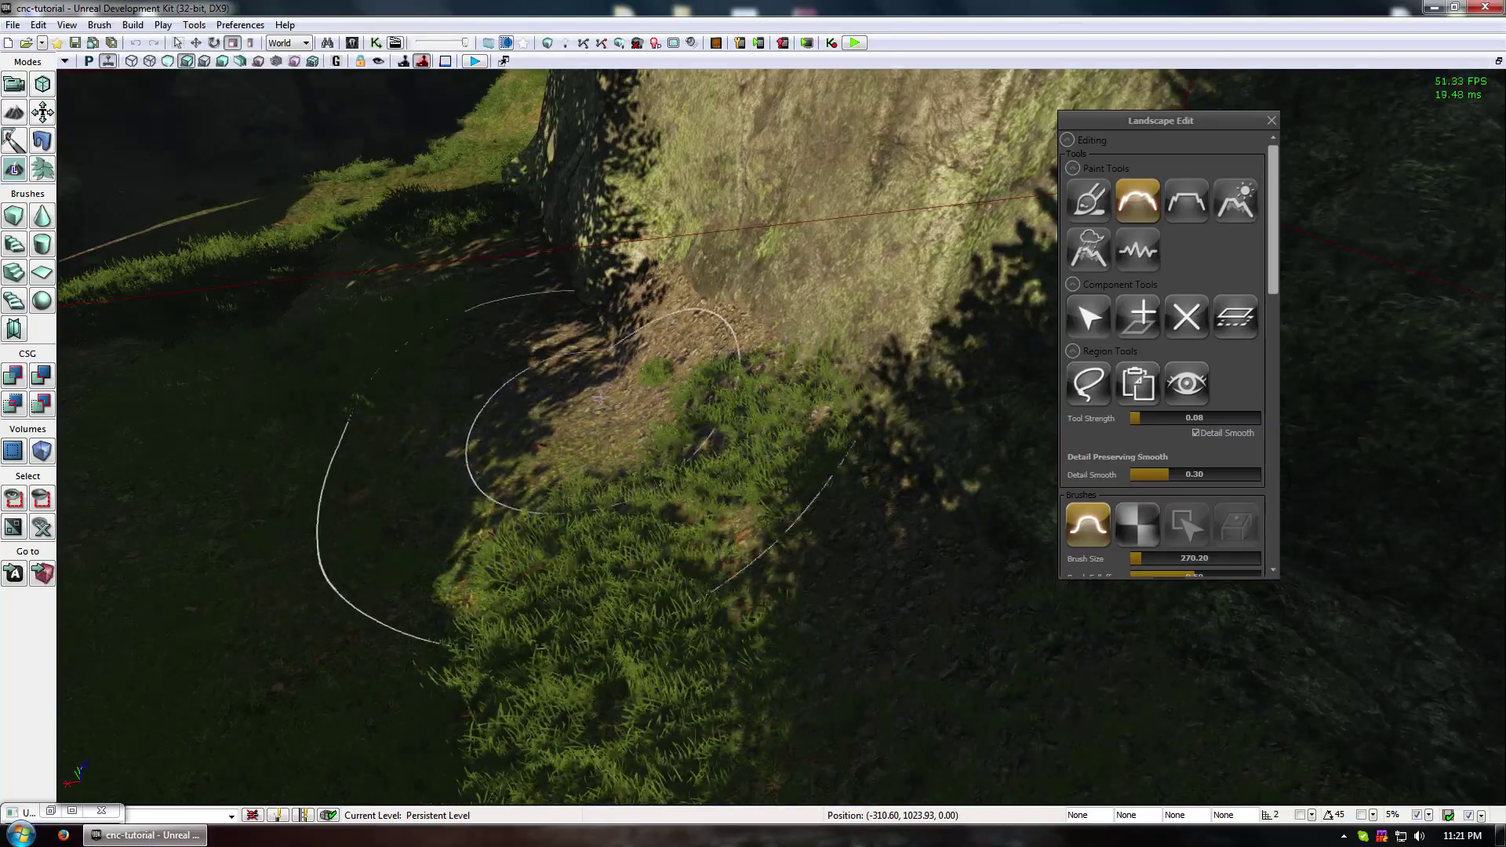
drag(656, 435, 494, 370)
mouse_move(541, 471)
ctrl+mouse_down()
mouse_move(575, 538)
mouse_move(627, 577)
ctrl+mouse_up()
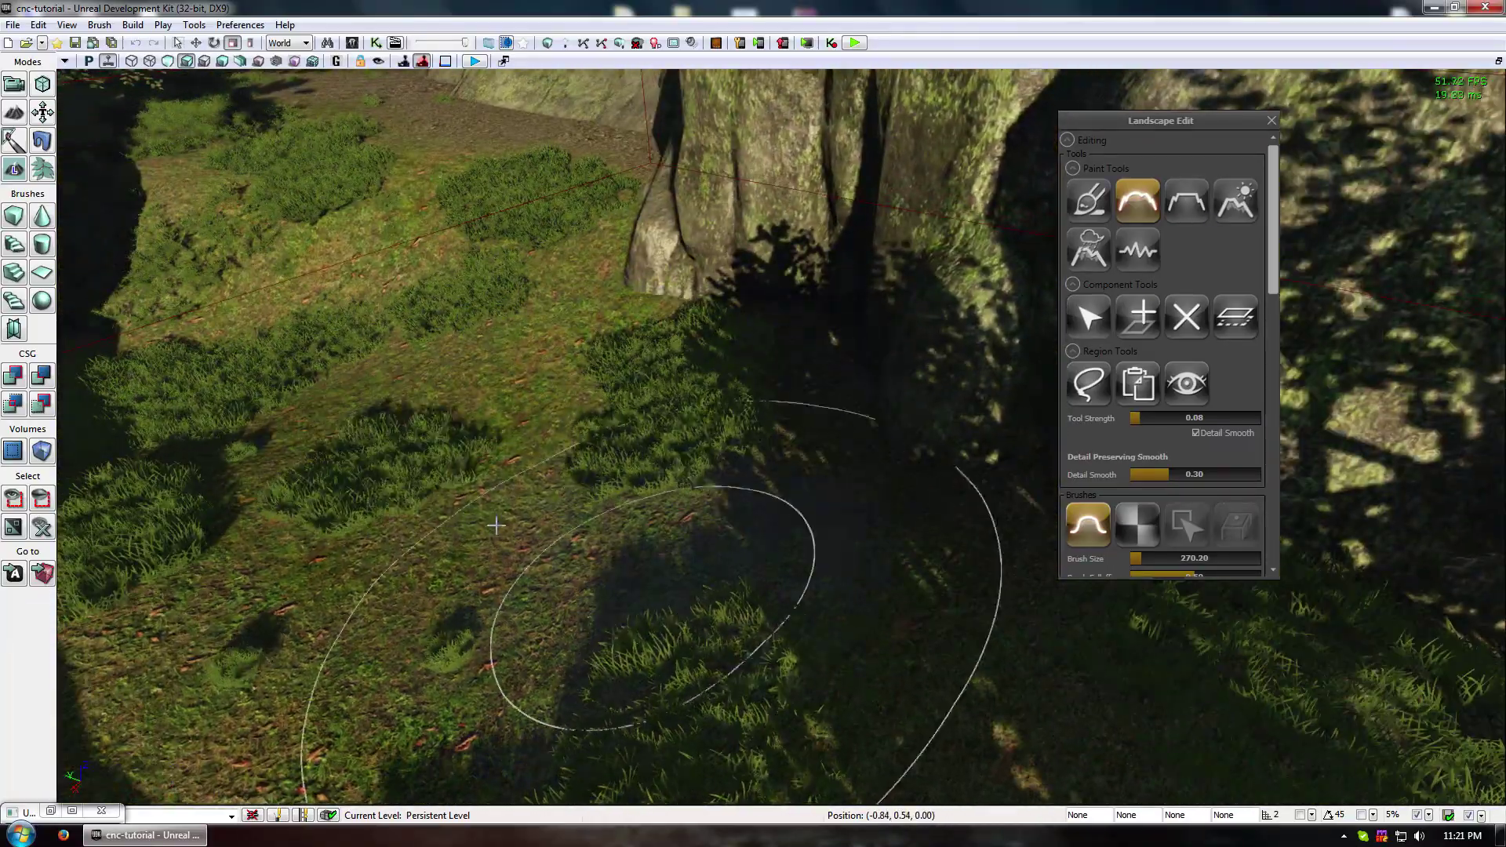
- Even out the slope with grass clumps below the cliff using further smoothing strokes
right_drag(497, 525, 542, 541)
ctrl+drag(580, 549, 609, 555)
mouse_move(609, 555)
right_down()
mouse_move(610, 607)
mouse_move(620, 549)
right_up()
ctrl+drag(800, 714, 694, 706)
right_drag(695, 706, 612, 698)
drag(612, 698, 613, 676)
ctrl+drag(614, 676, 613, 676)
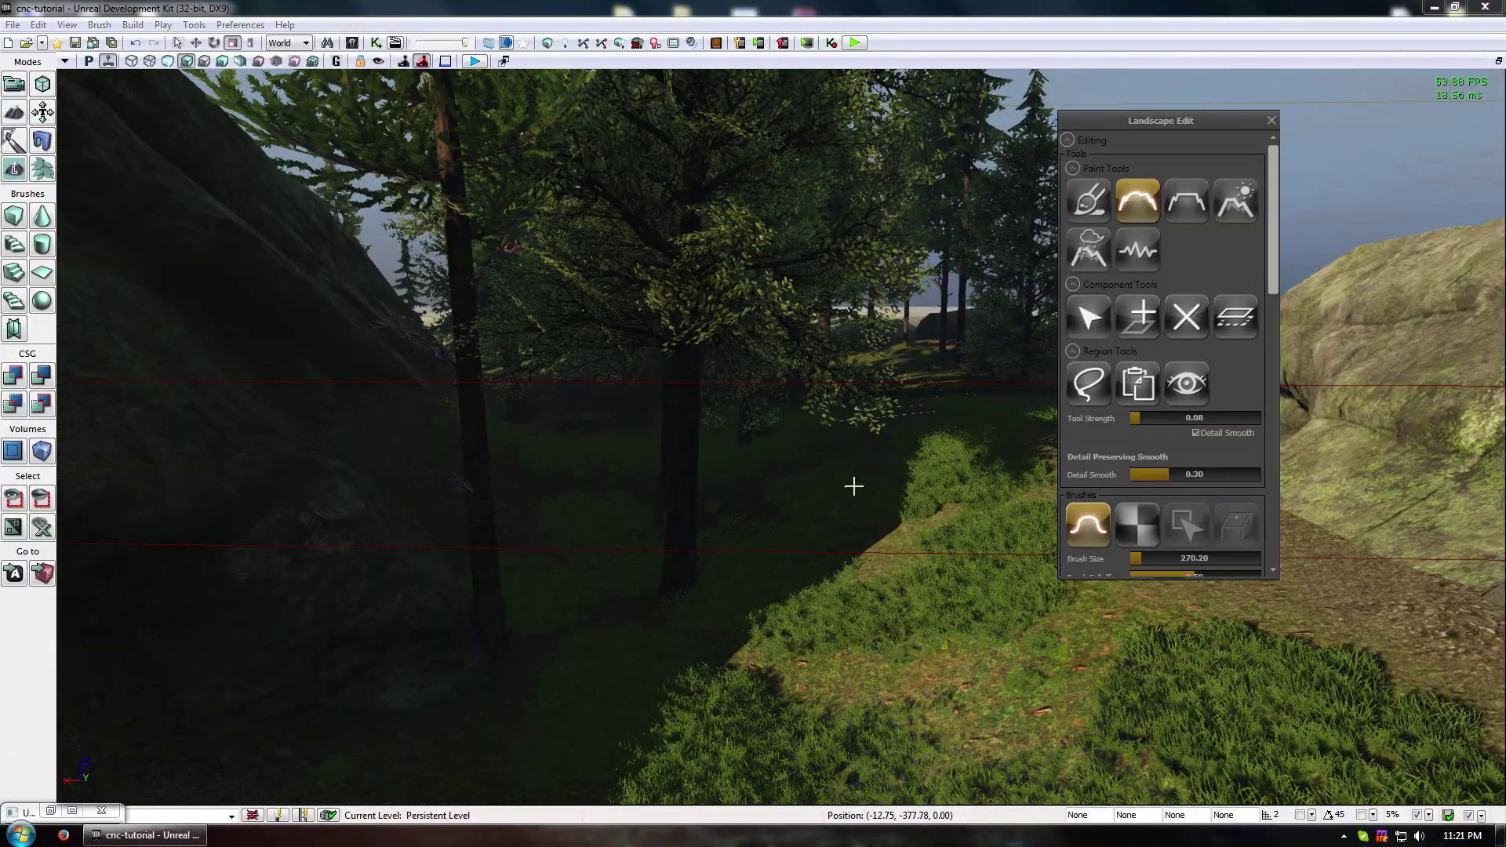
- Smooth the shaded grassy forest floor beyond the boulders with the Smooth tool at strength 0.08
drag(839, 610, 839, 610)
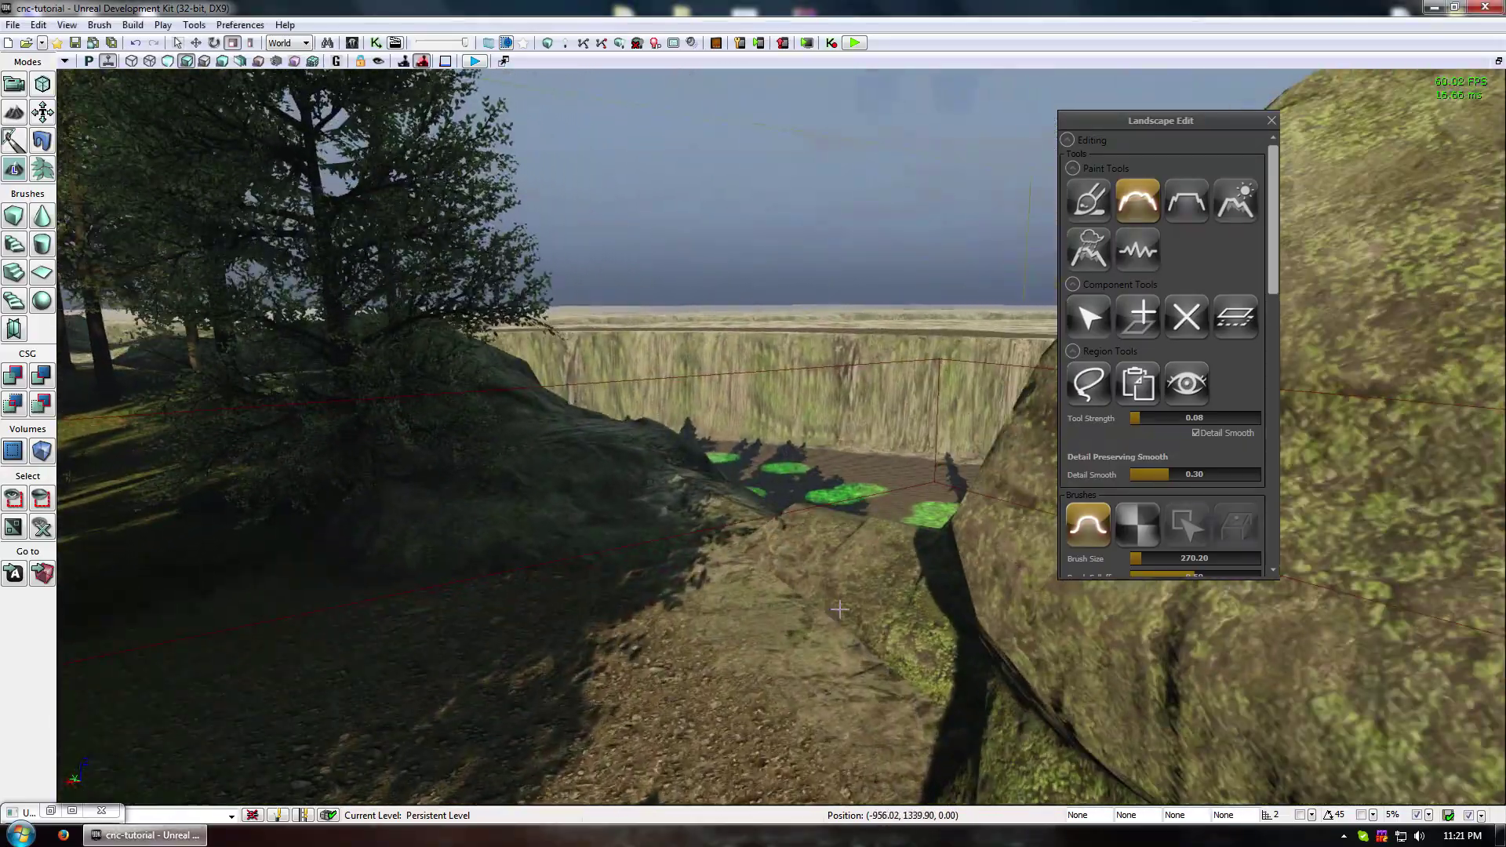
mouse_move(776, 753)
mouse_down()
mouse_move(656, 718)
mouse_move(673, 669)
mouse_up()
right_drag(673, 668, 673, 668)
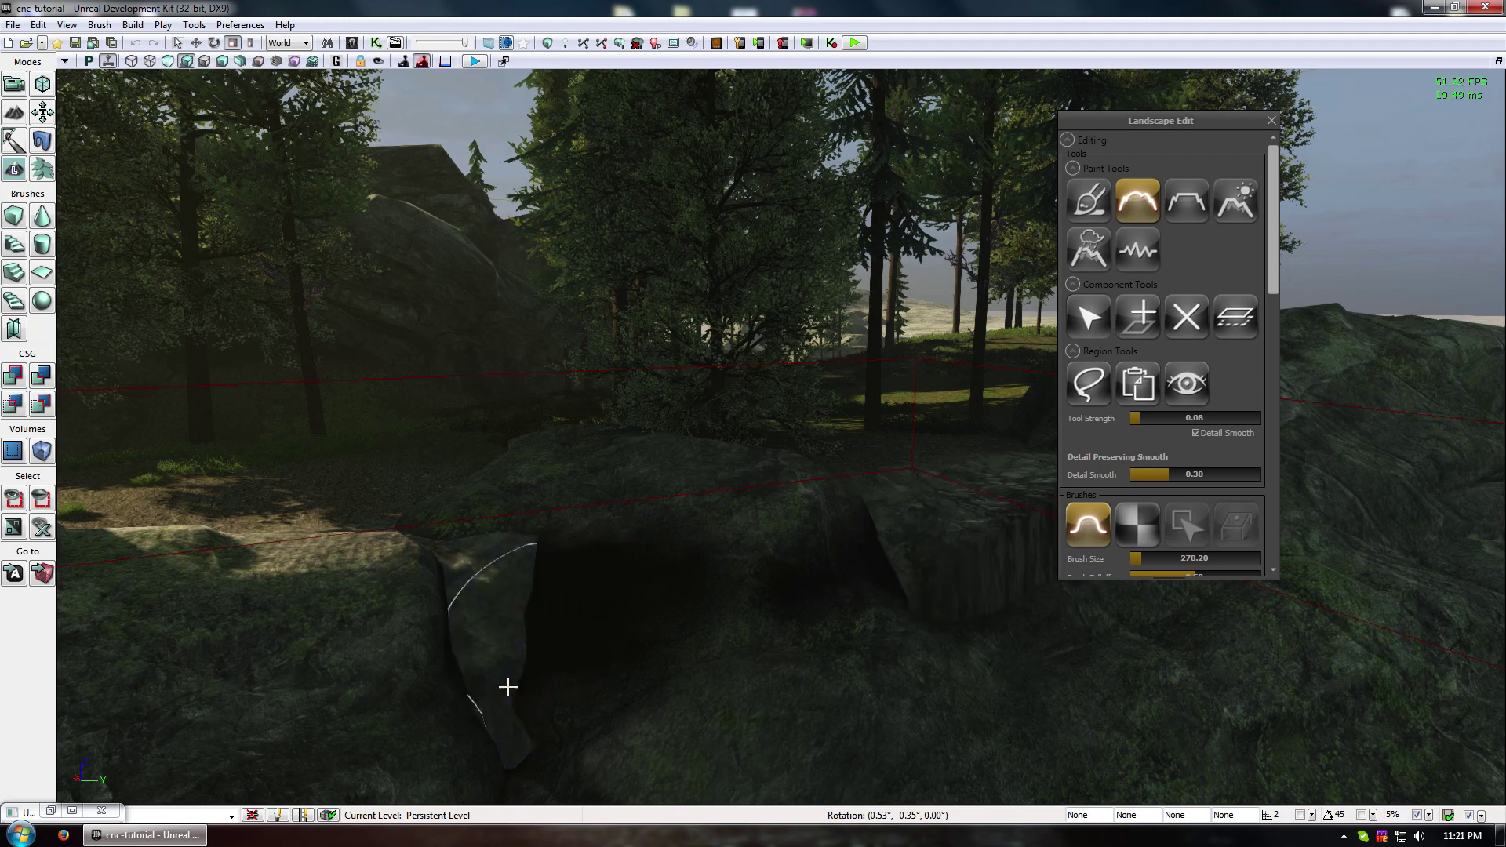
right_drag(559, 672, 518, 676)
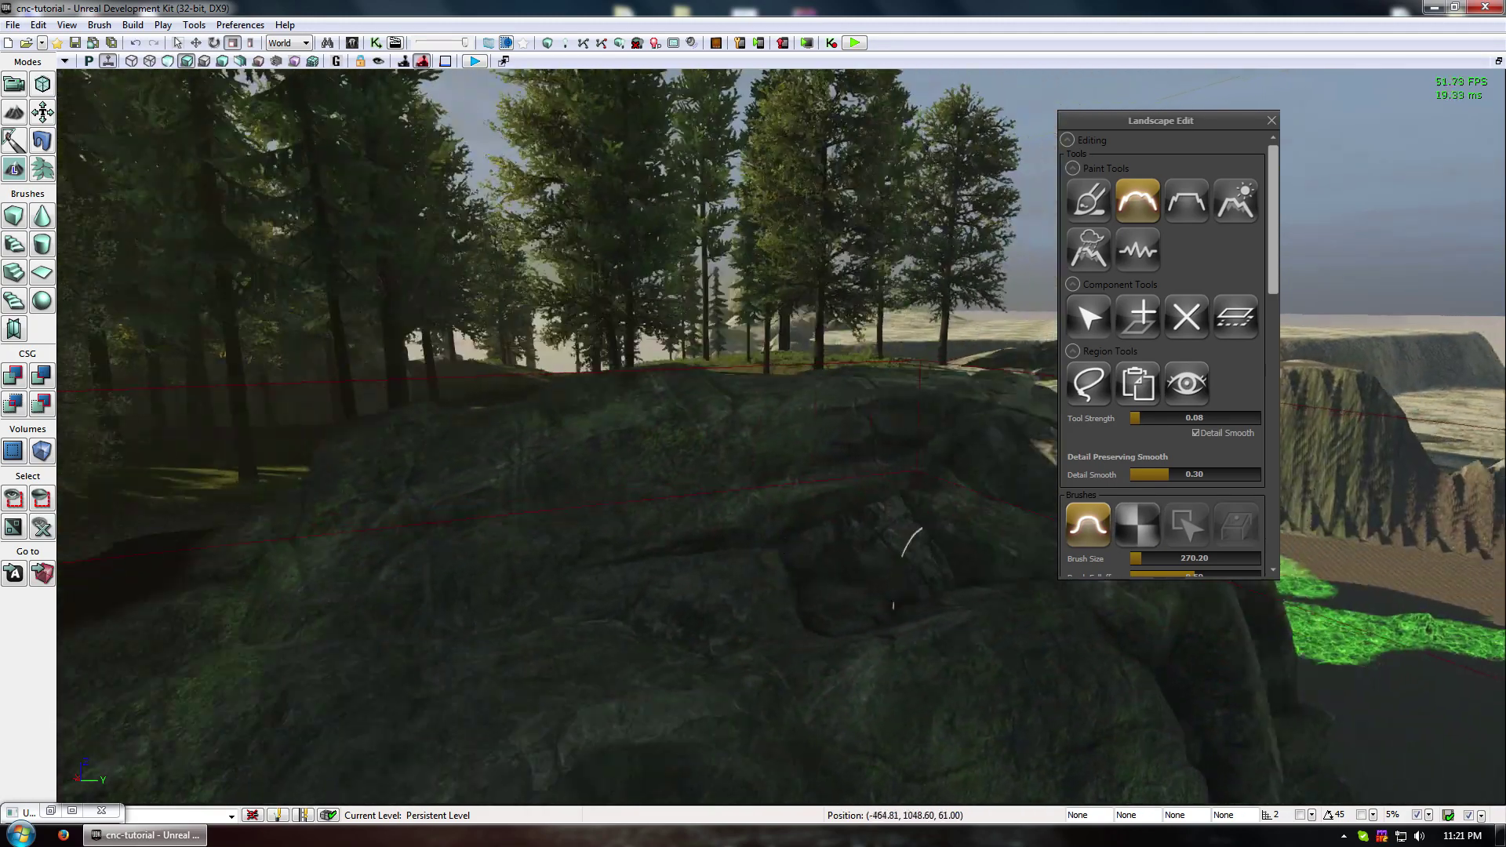
mouse_move(891, 605)
right_down()
mouse_move(910, 601)
mouse_move(883, 602)
mouse_move(985, 672)
mouse_move(788, 663)
right_up()
ctrl+drag(730, 470, 791, 443)
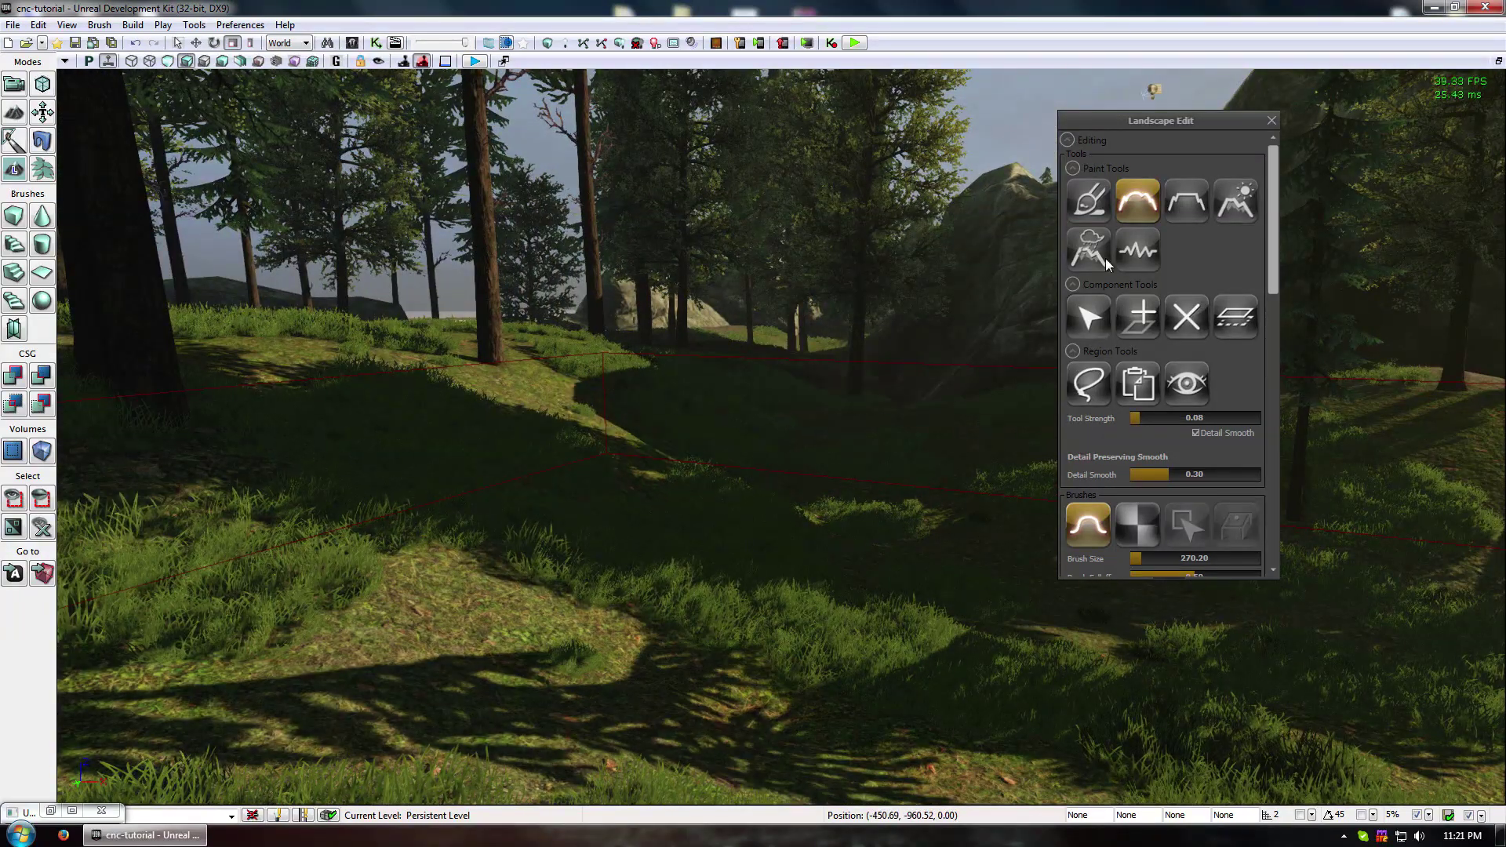
- Sculpt the shaded hollow in the grassy forest floor with the Paint tool at strength 0.08
click(1091, 200)
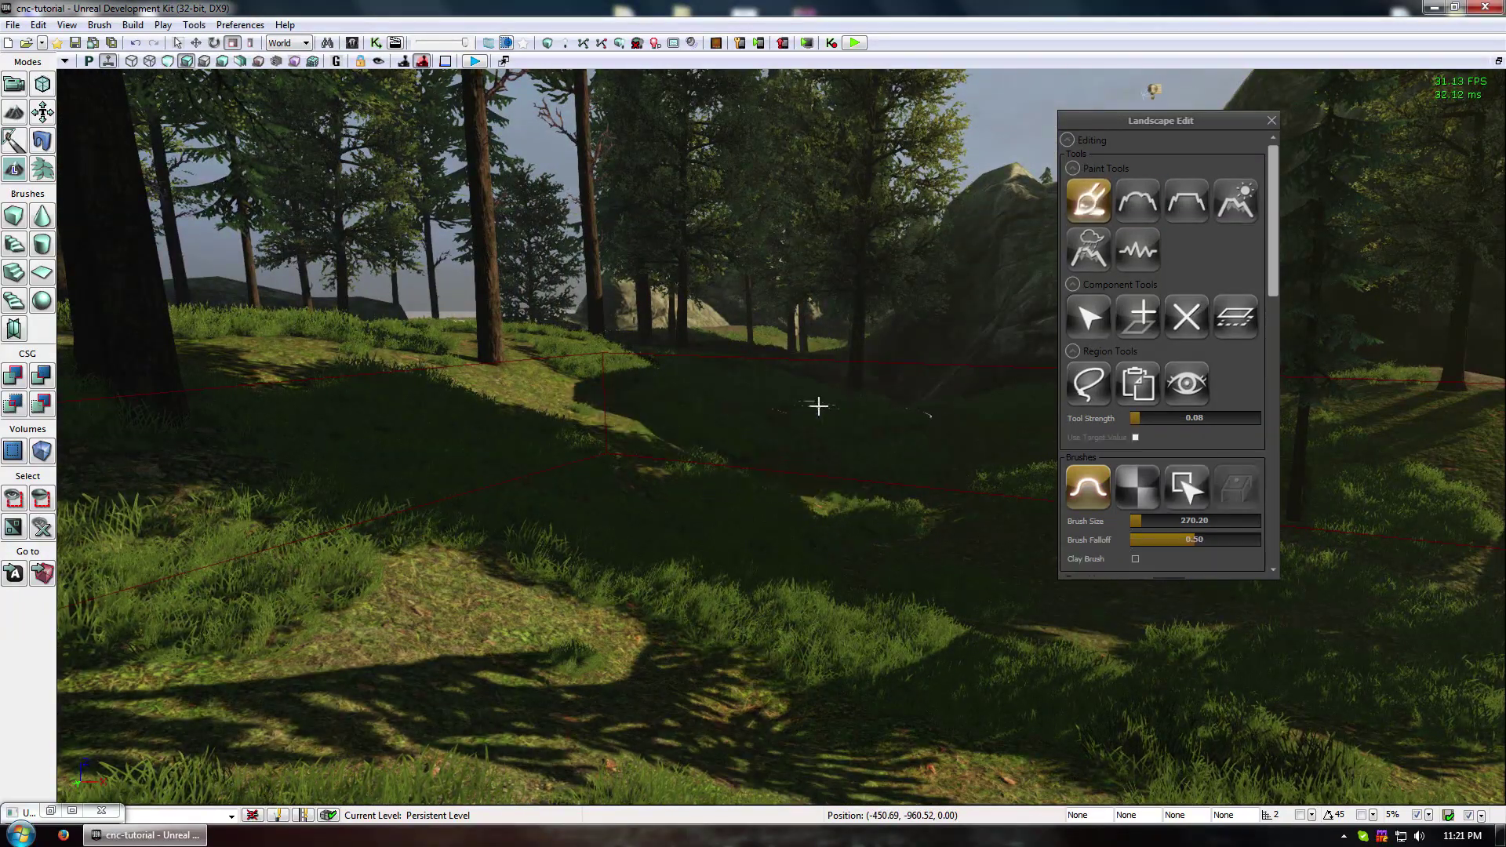
mouse_move(748, 497)
ctrl+mouse_down()
mouse_move(968, 622)
mouse_move(565, 656)
ctrl+mouse_up()
mouse_move(565, 656)
right_down()
mouse_move(812, 649)
mouse_move(714, 651)
right_up()
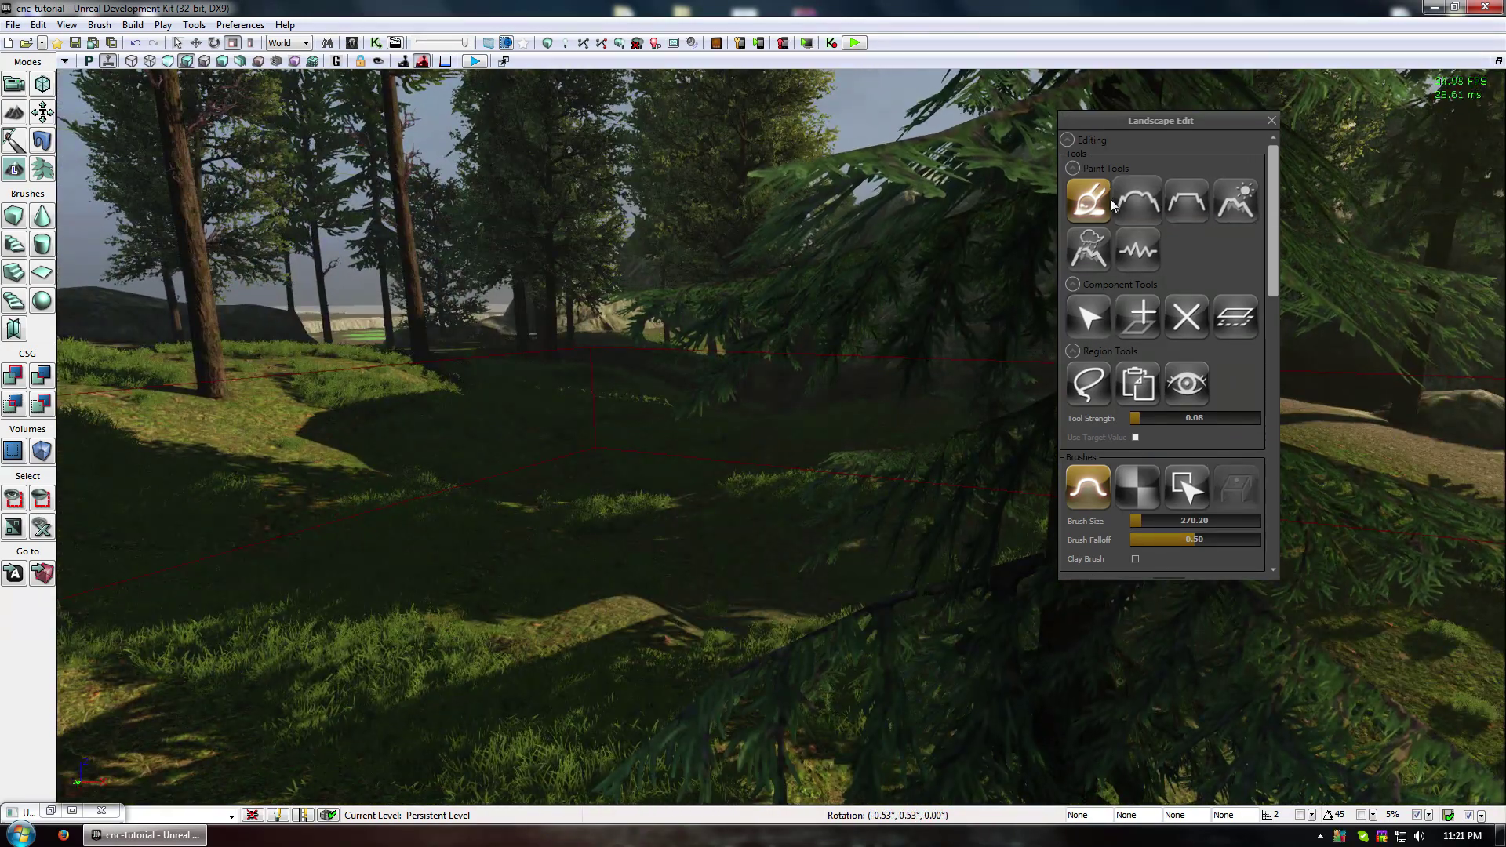
- Smooth the sculpted hollow and the surrounding grass with the Smooth tool, detail smoothing at 0.30
click(1137, 201)
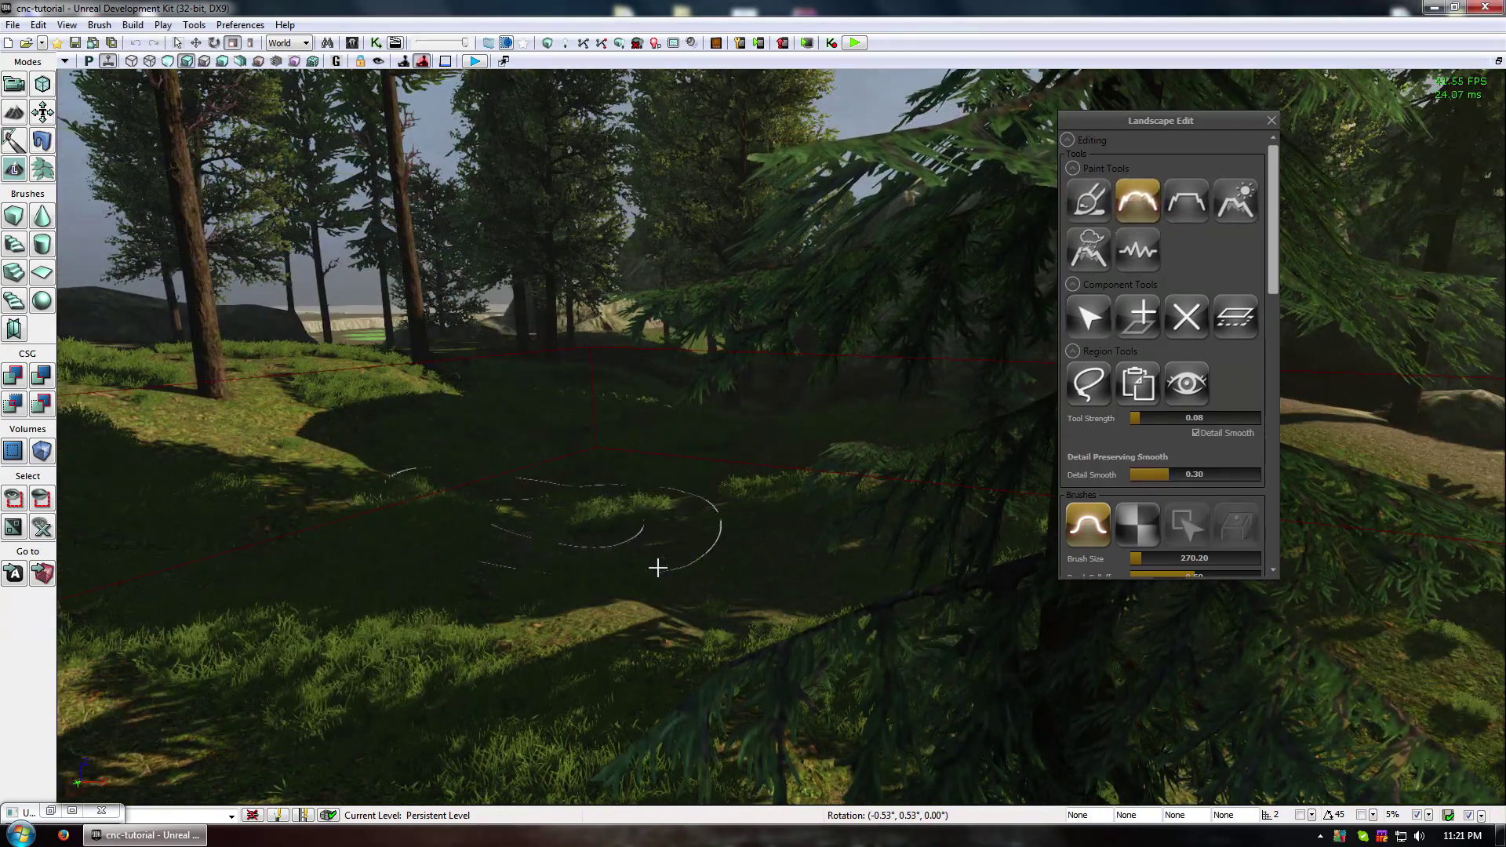
ctrl+drag(748, 640, 251, 605)
mouse_move(252, 604)
right_down()
mouse_move(622, 659)
mouse_move(690, 502)
mouse_move(473, 328)
right_up()
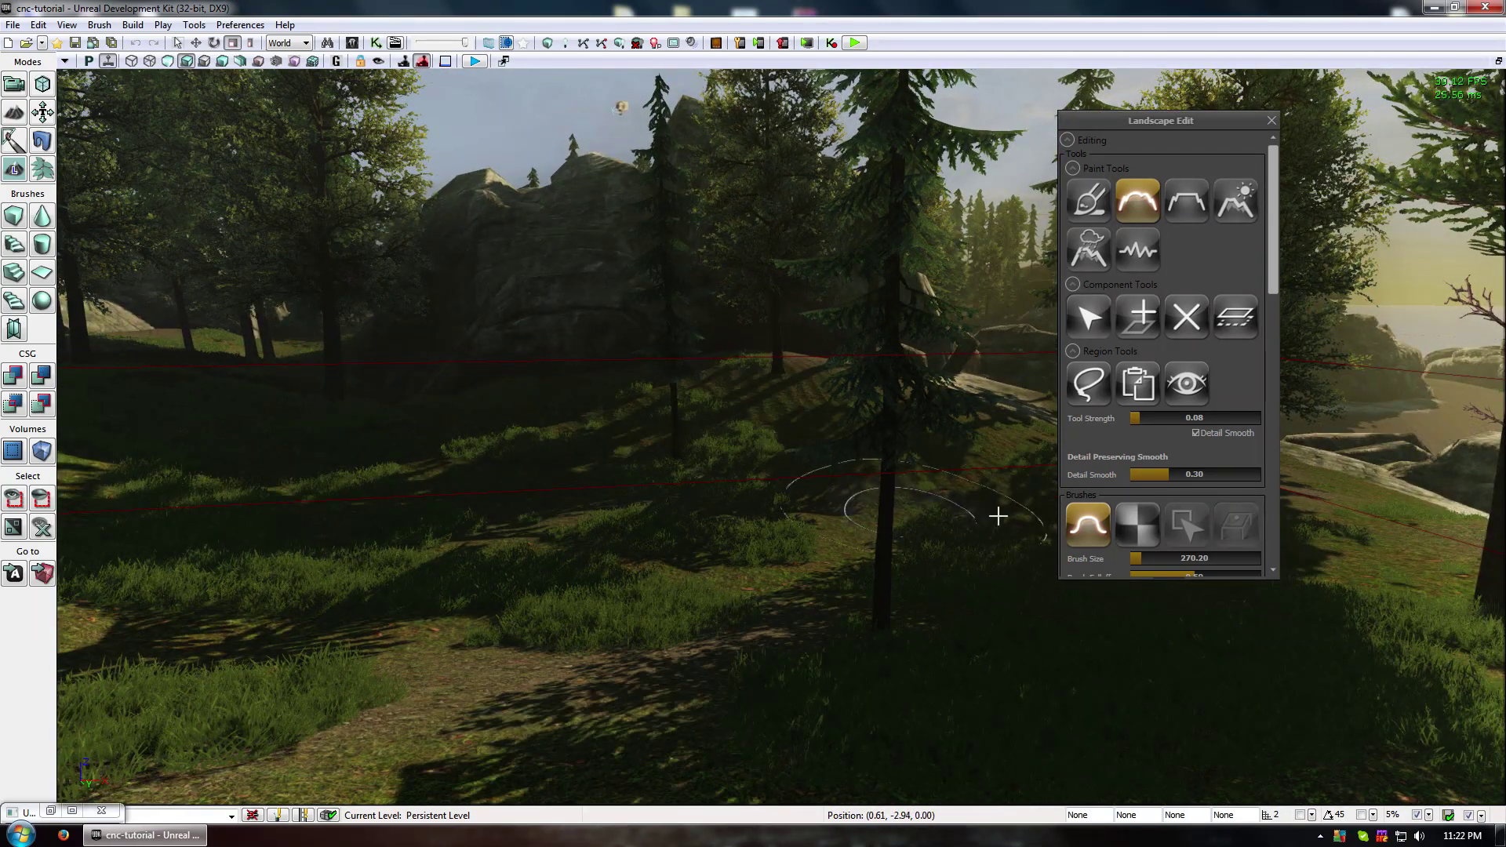
mouse_move(632, 578)
right_down()
mouse_move(742, 669)
mouse_move(736, 773)
mouse_move(822, 553)
mouse_move(775, 594)
right_up()
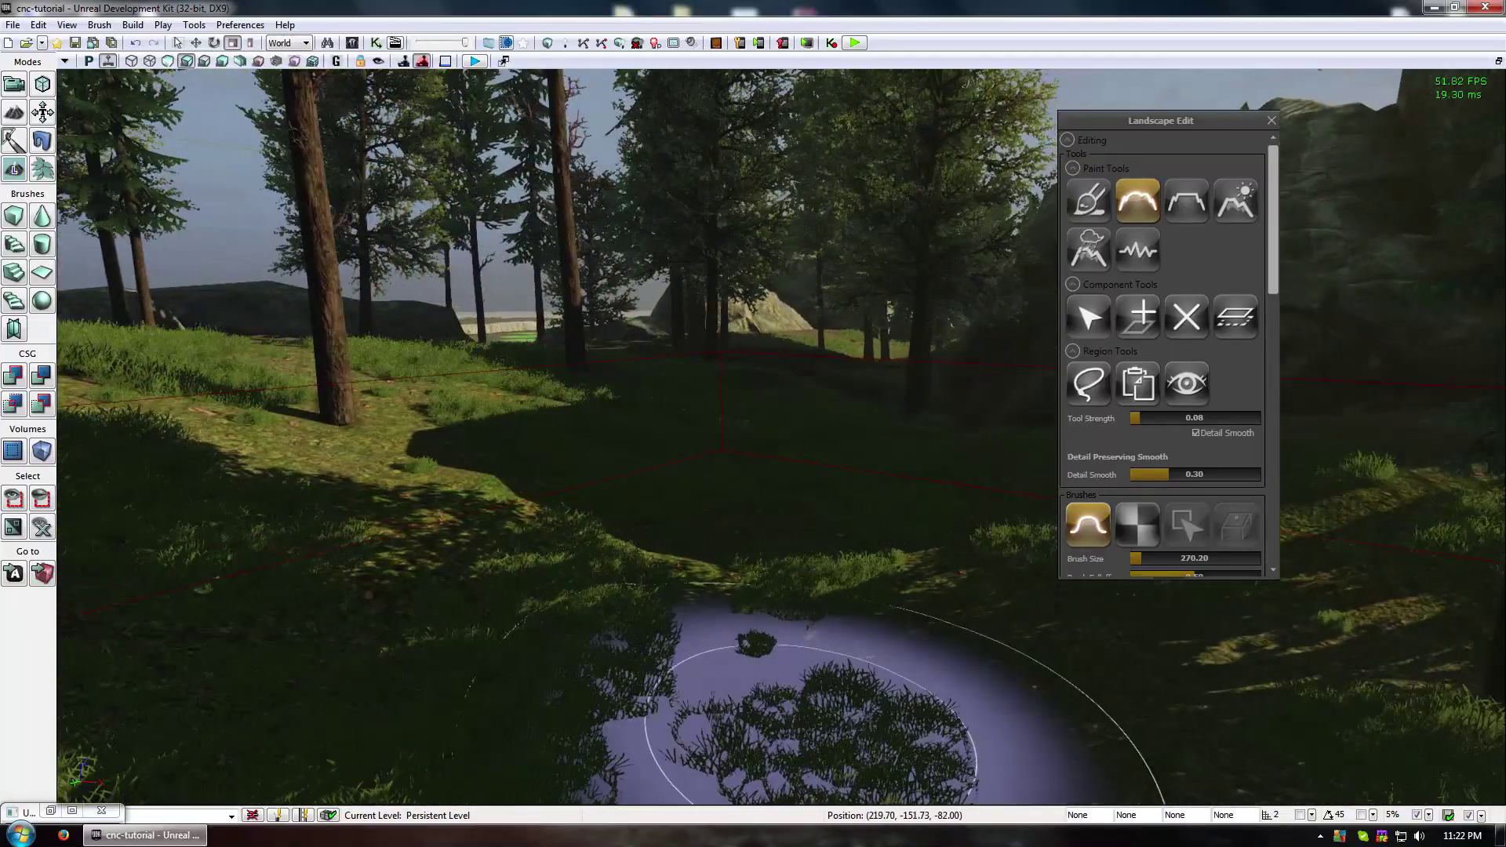
right_drag(811, 726, 613, 571)
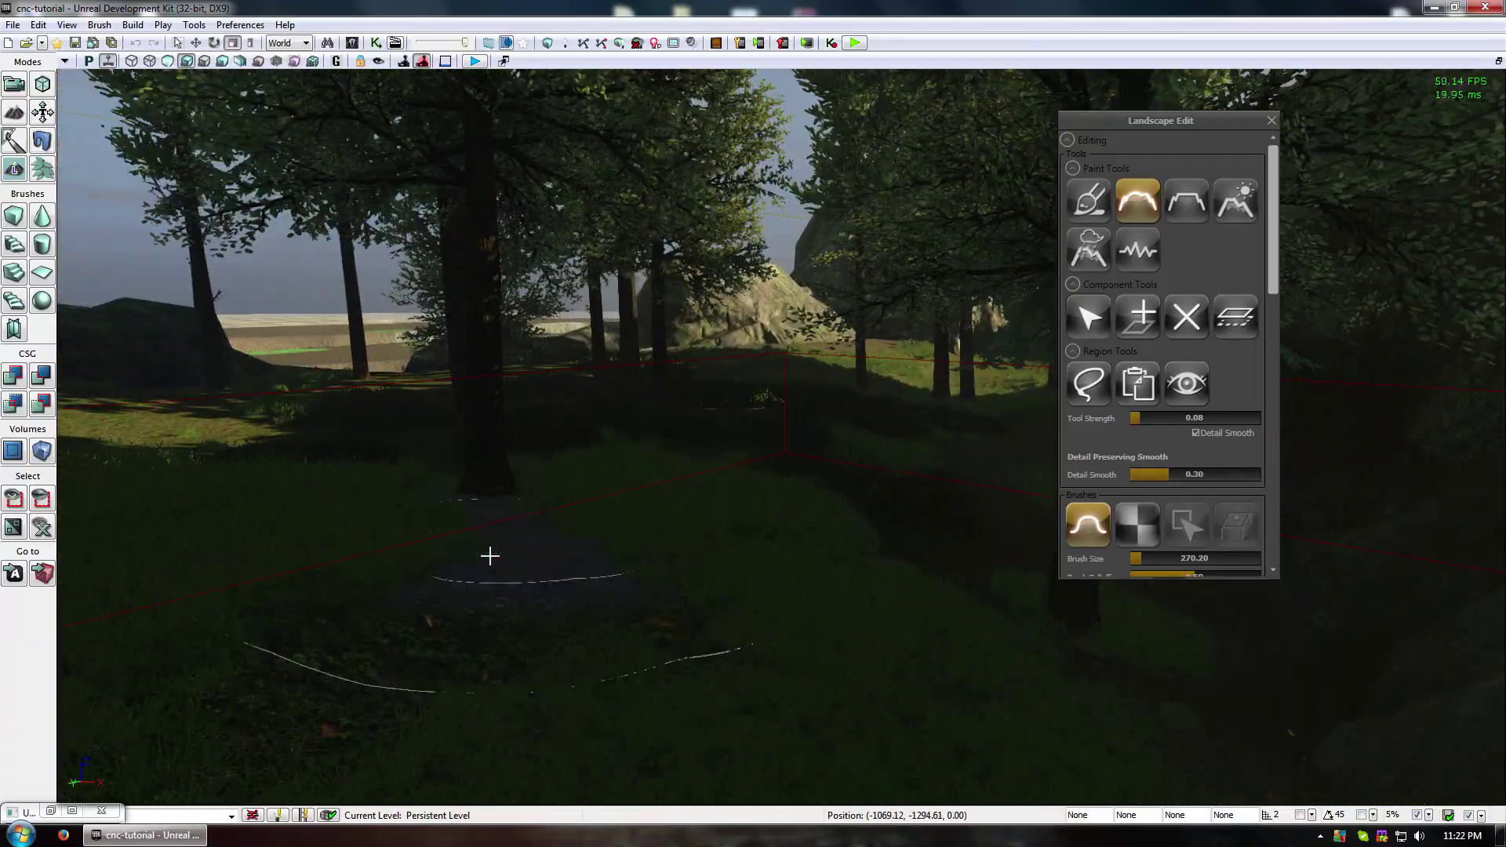
- Move the two foliage trees in the passage between the rocks apart, one onto the boulder and the other toward the opposite rock wall
right_drag(665, 518, 665, 517)
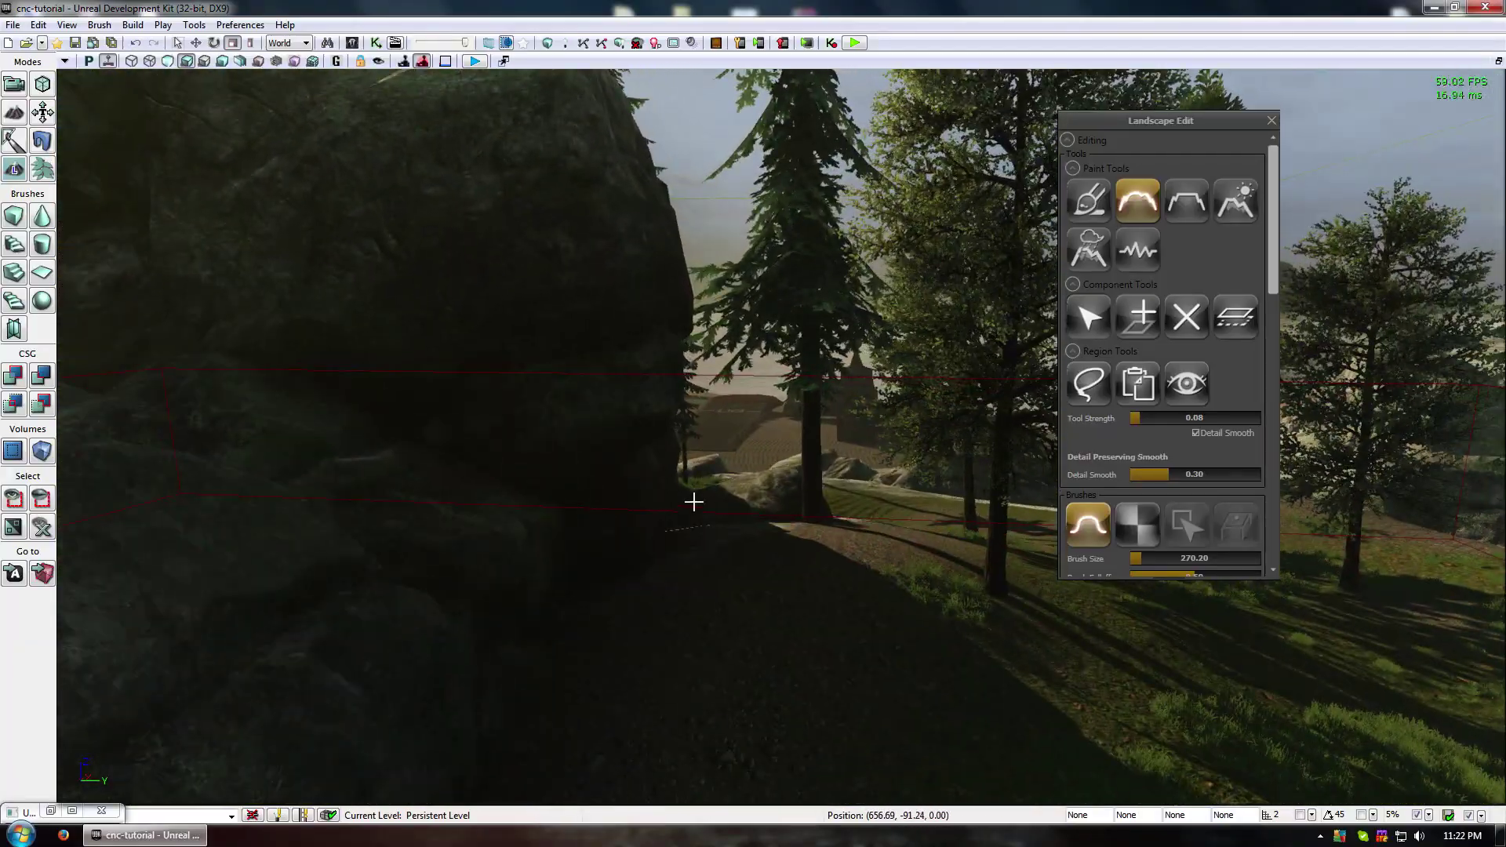
right_drag(826, 777, 827, 777)
right_drag(829, 577, 829, 577)
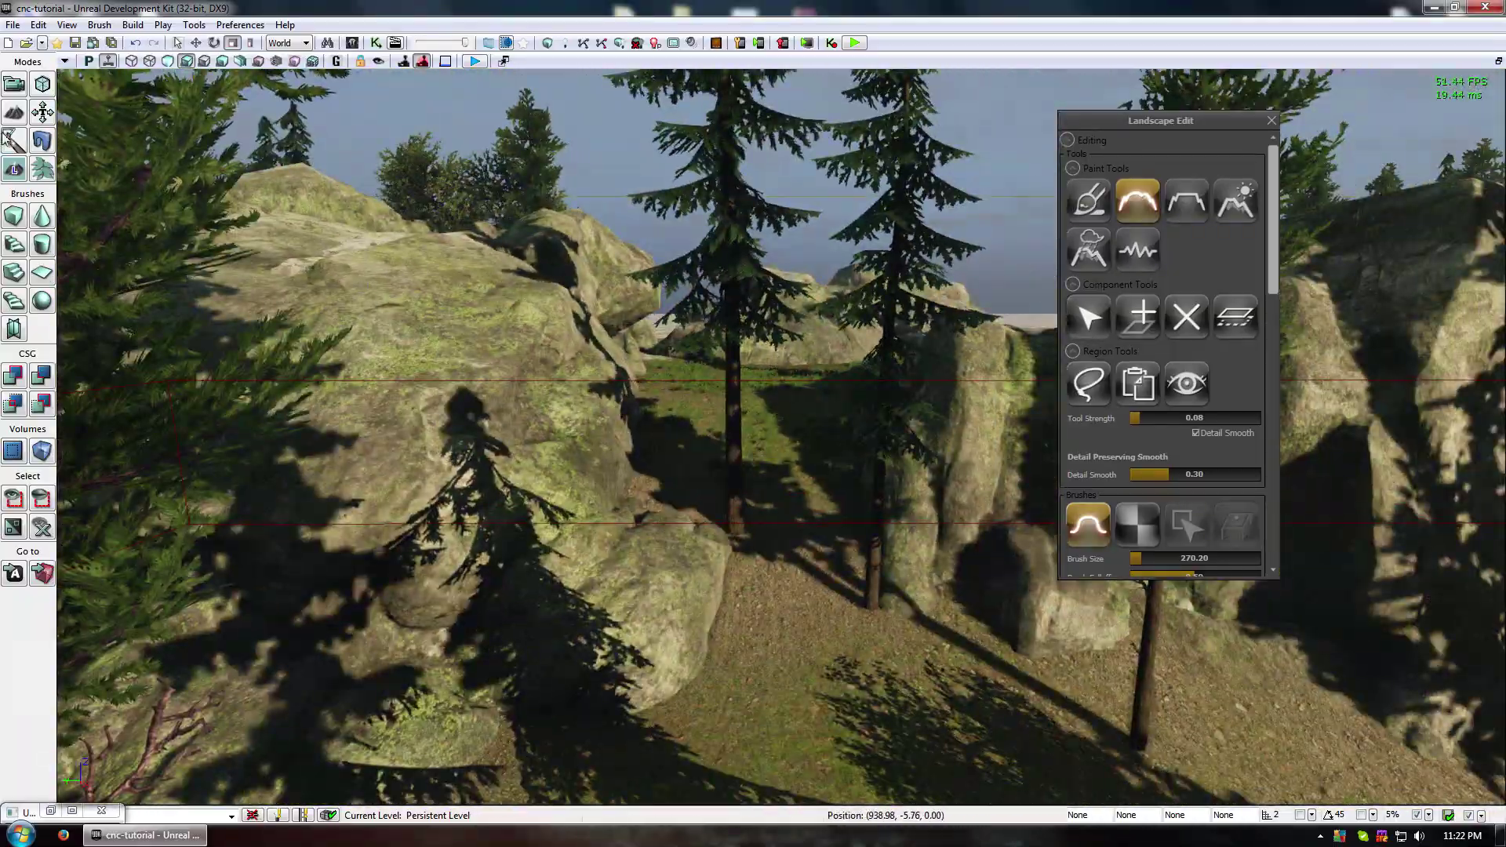
click(43, 169)
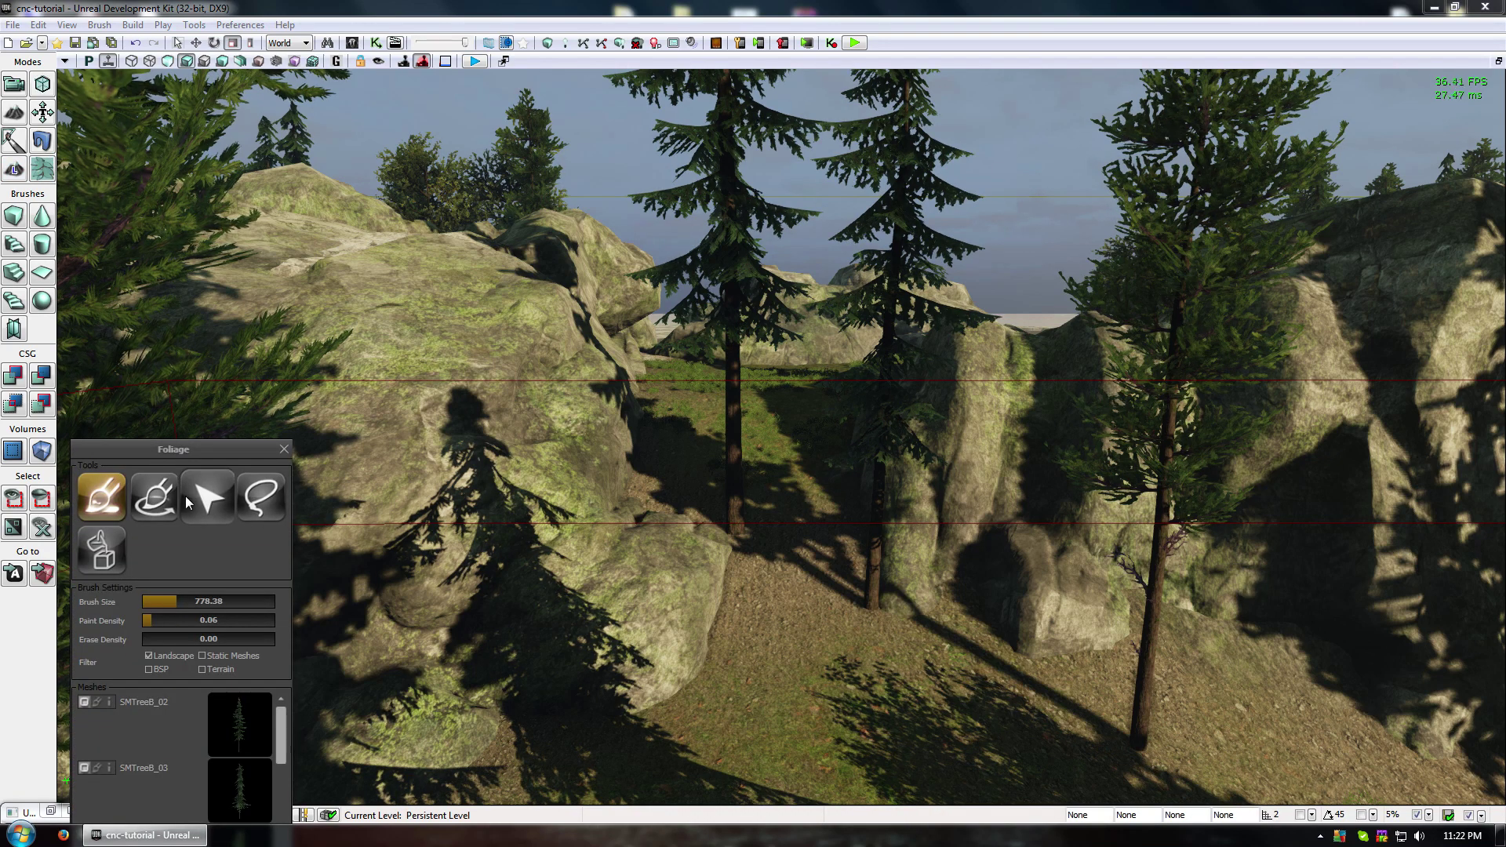
click(206, 496)
click(732, 474)
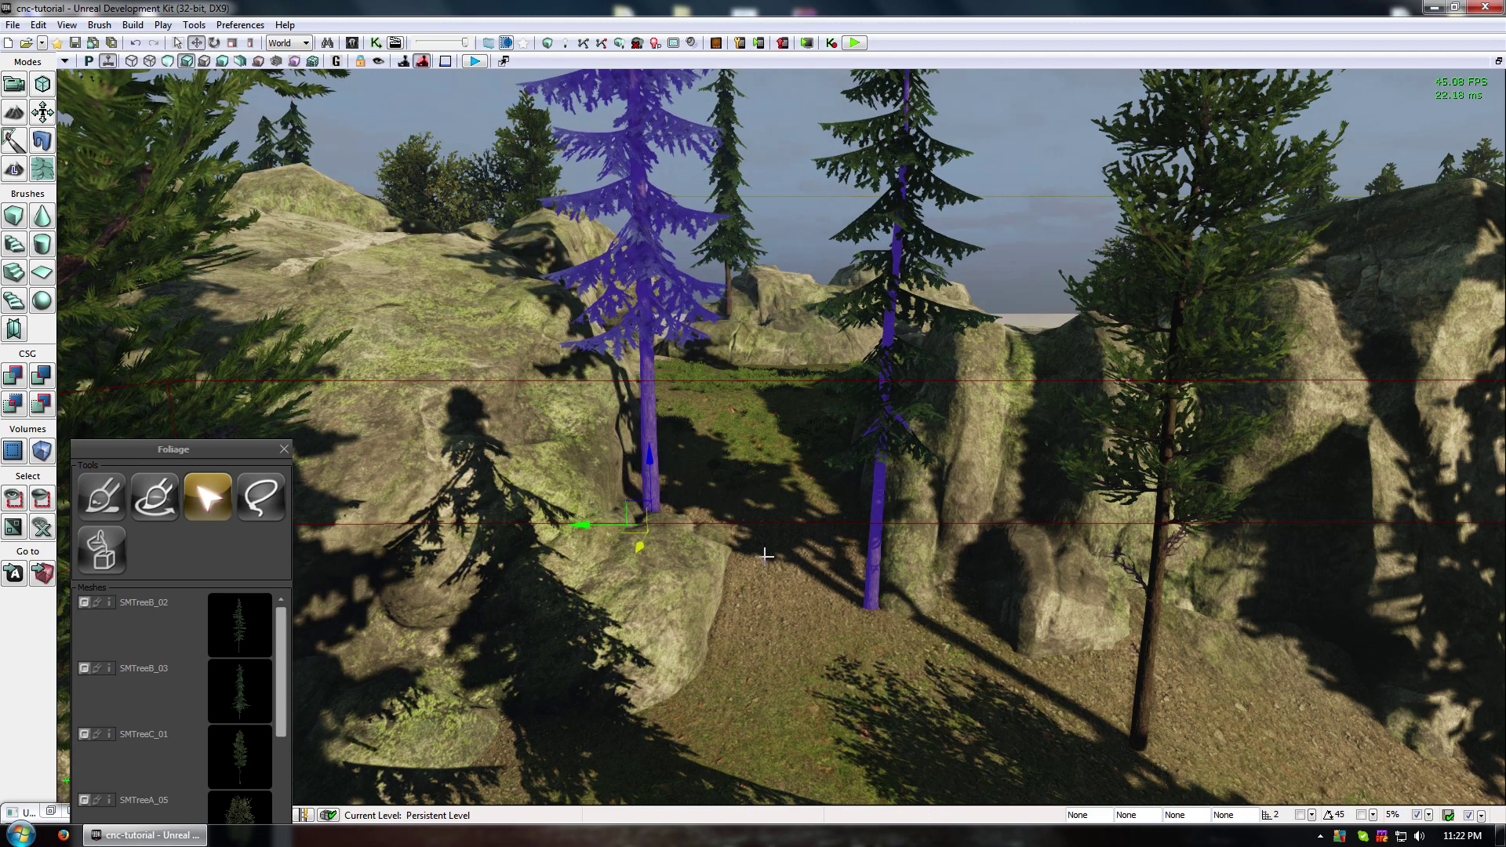
click(870, 599)
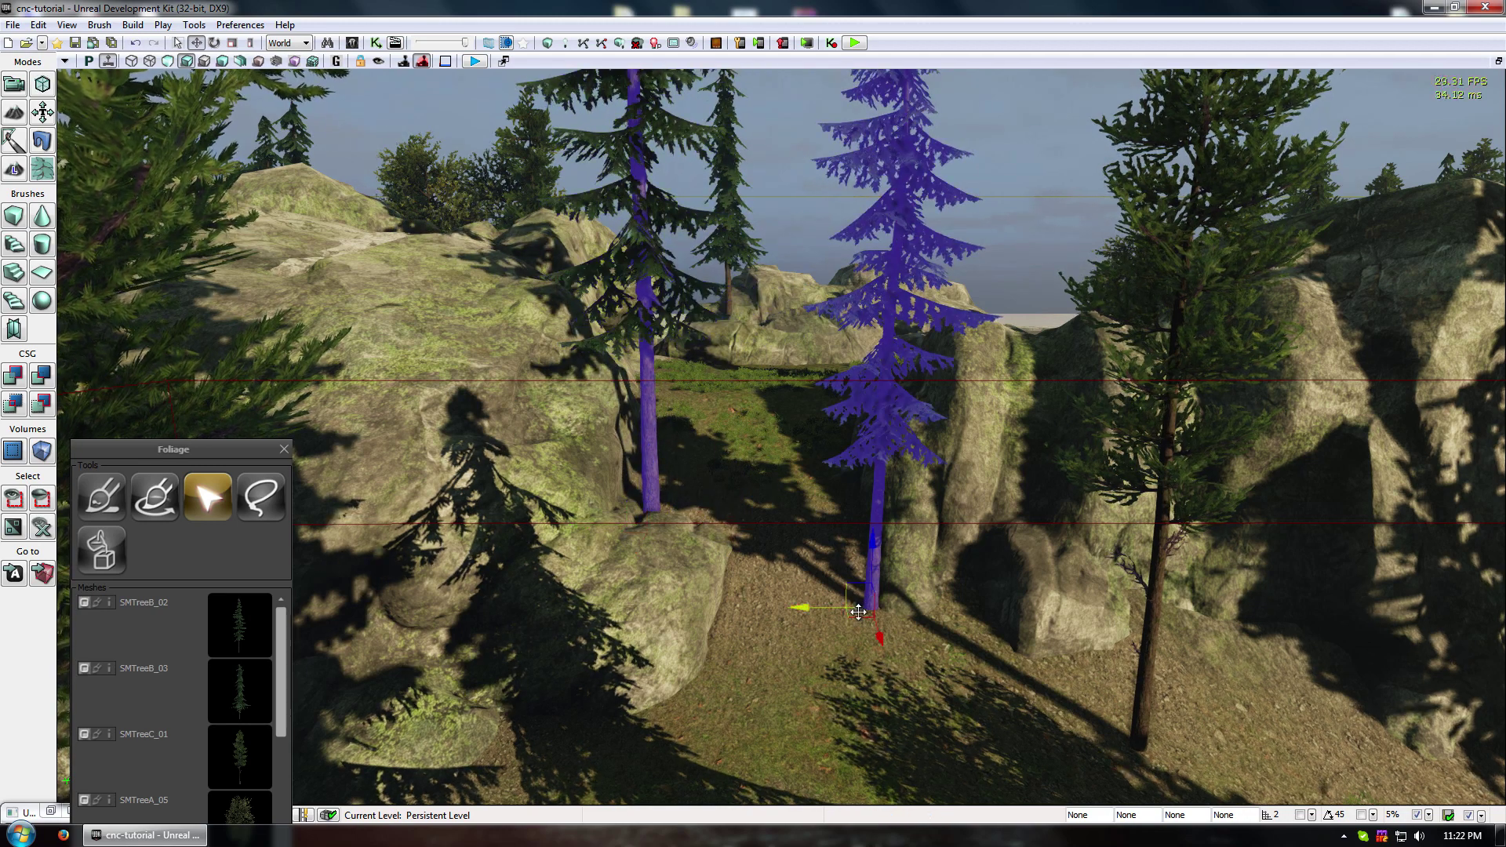
drag(858, 612, 945, 632)
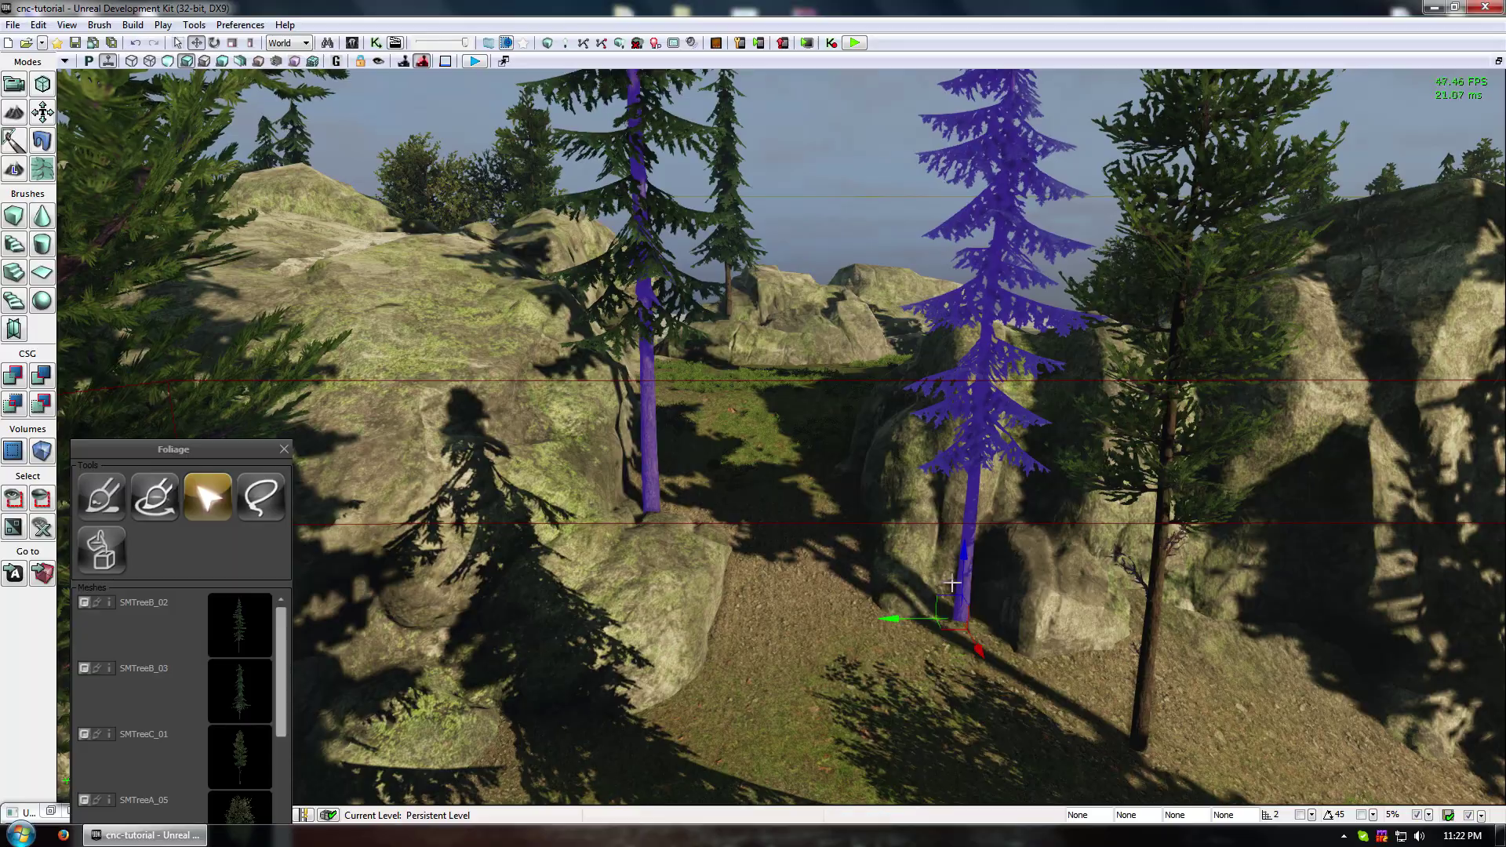
click(828, 692)
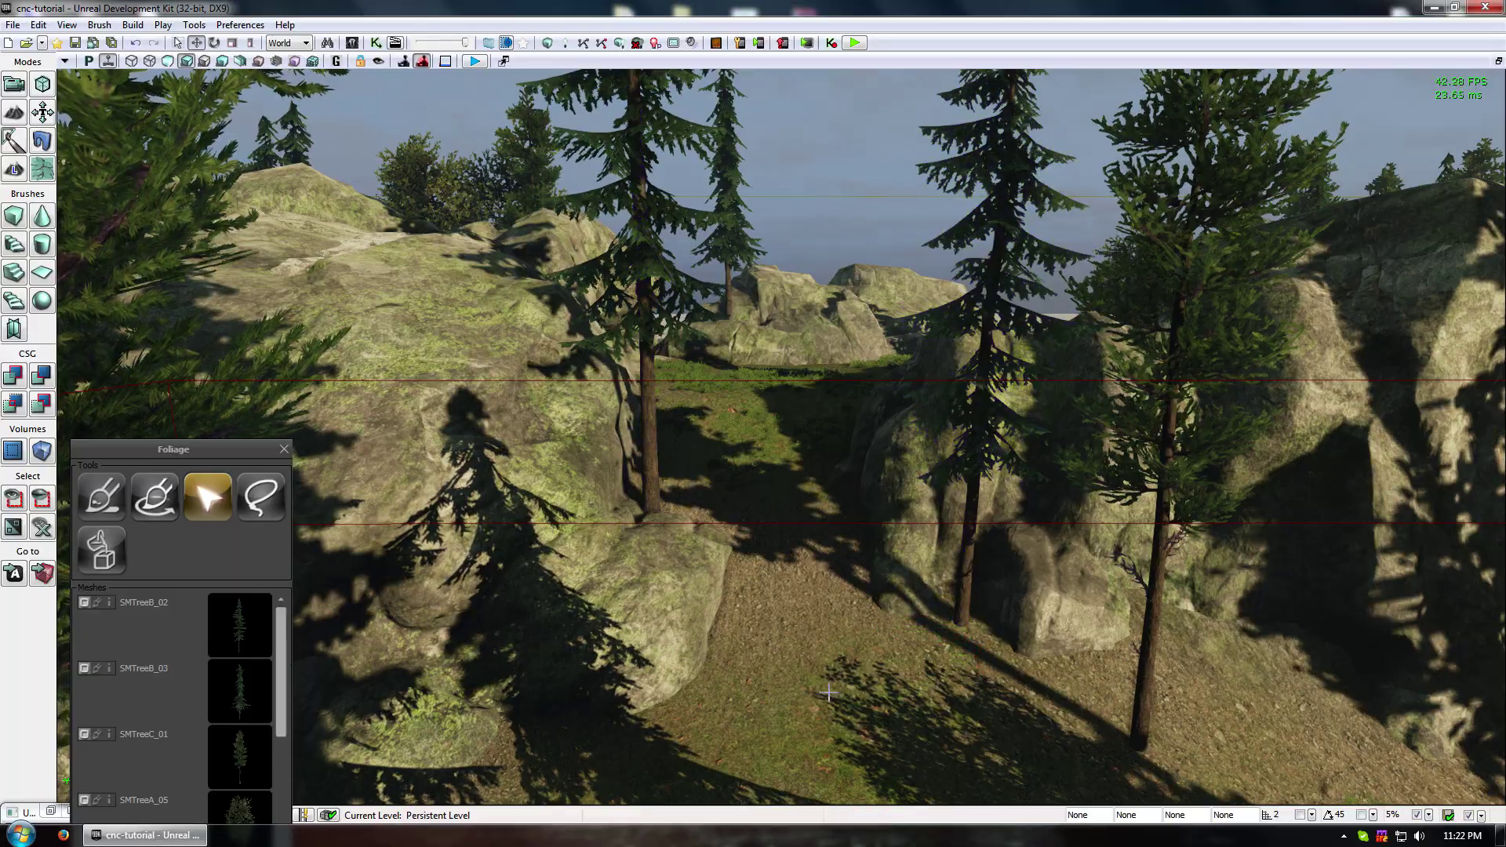
- Return to landscape editing and examine the forest floor and the ground along the boulders for uneven terrain
drag(829, 692, 392, 542)
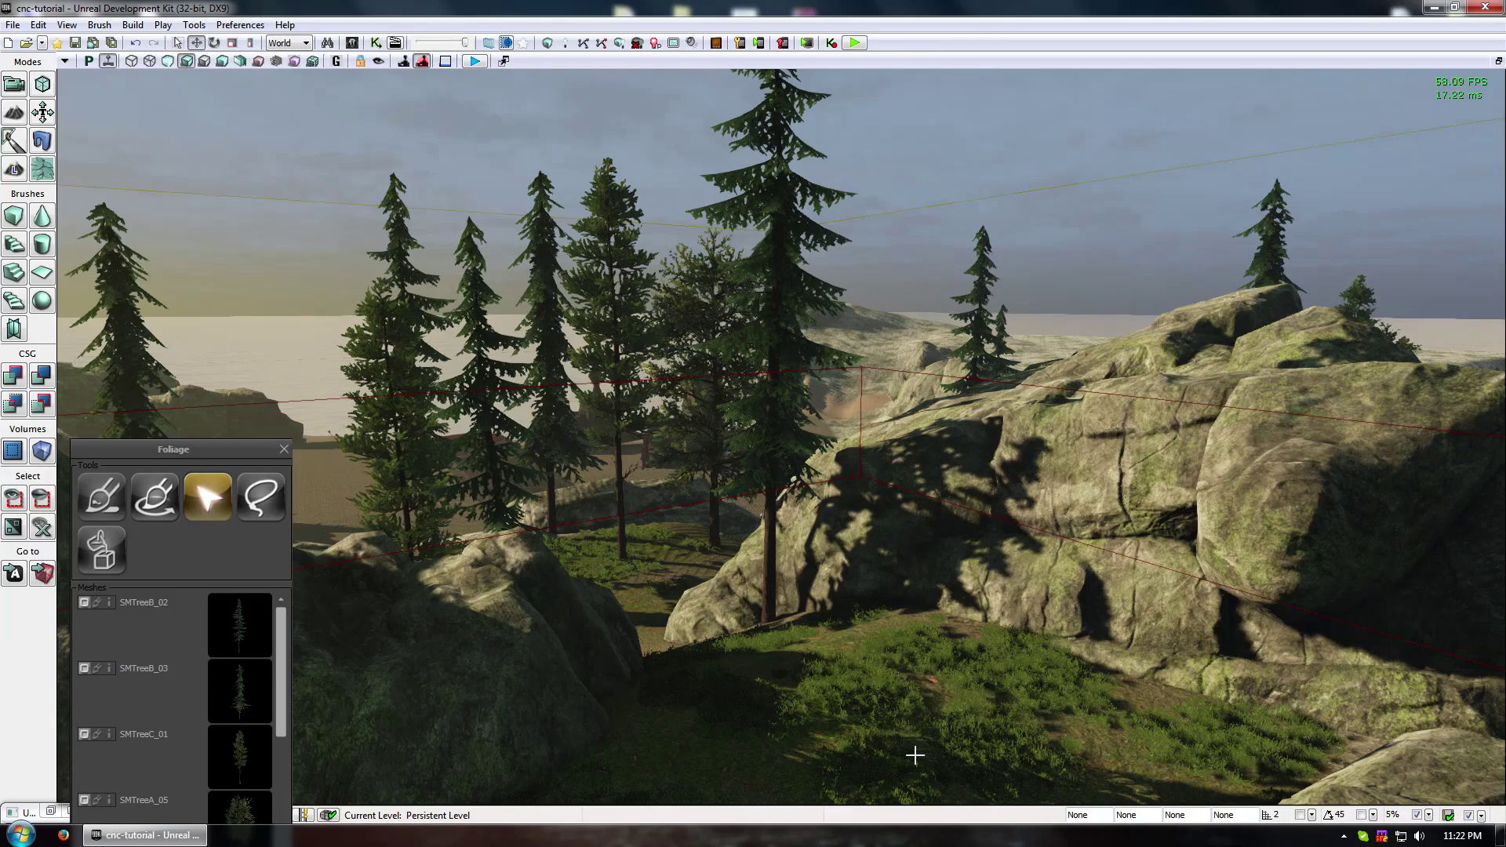
click(283, 449)
mouse_move(729, 750)
mouse_down()
mouse_move(702, 733)
mouse_move(730, 750)
mouse_up()
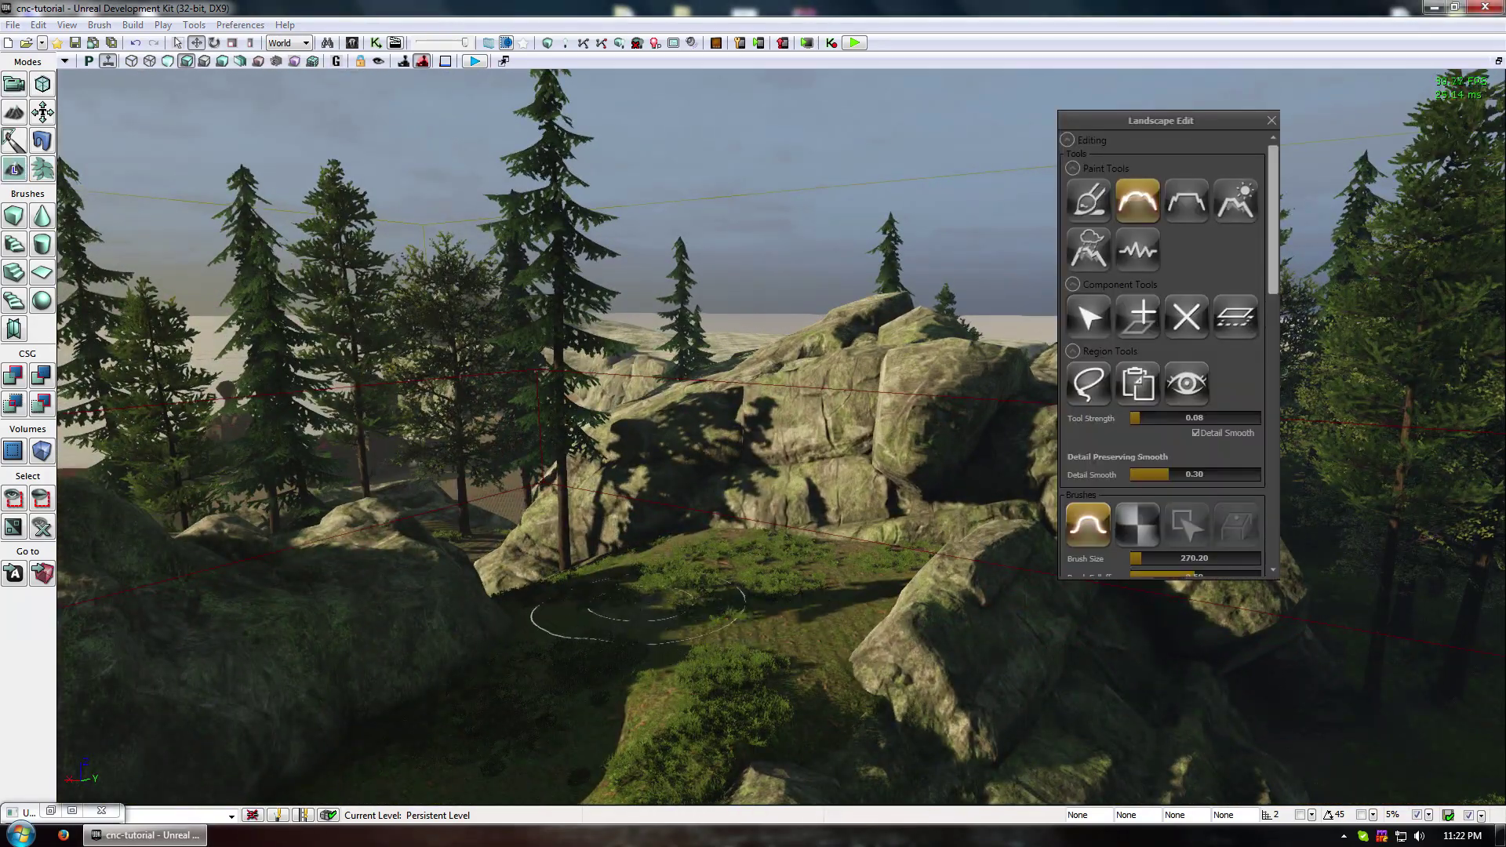
drag(637, 610, 416, 671)
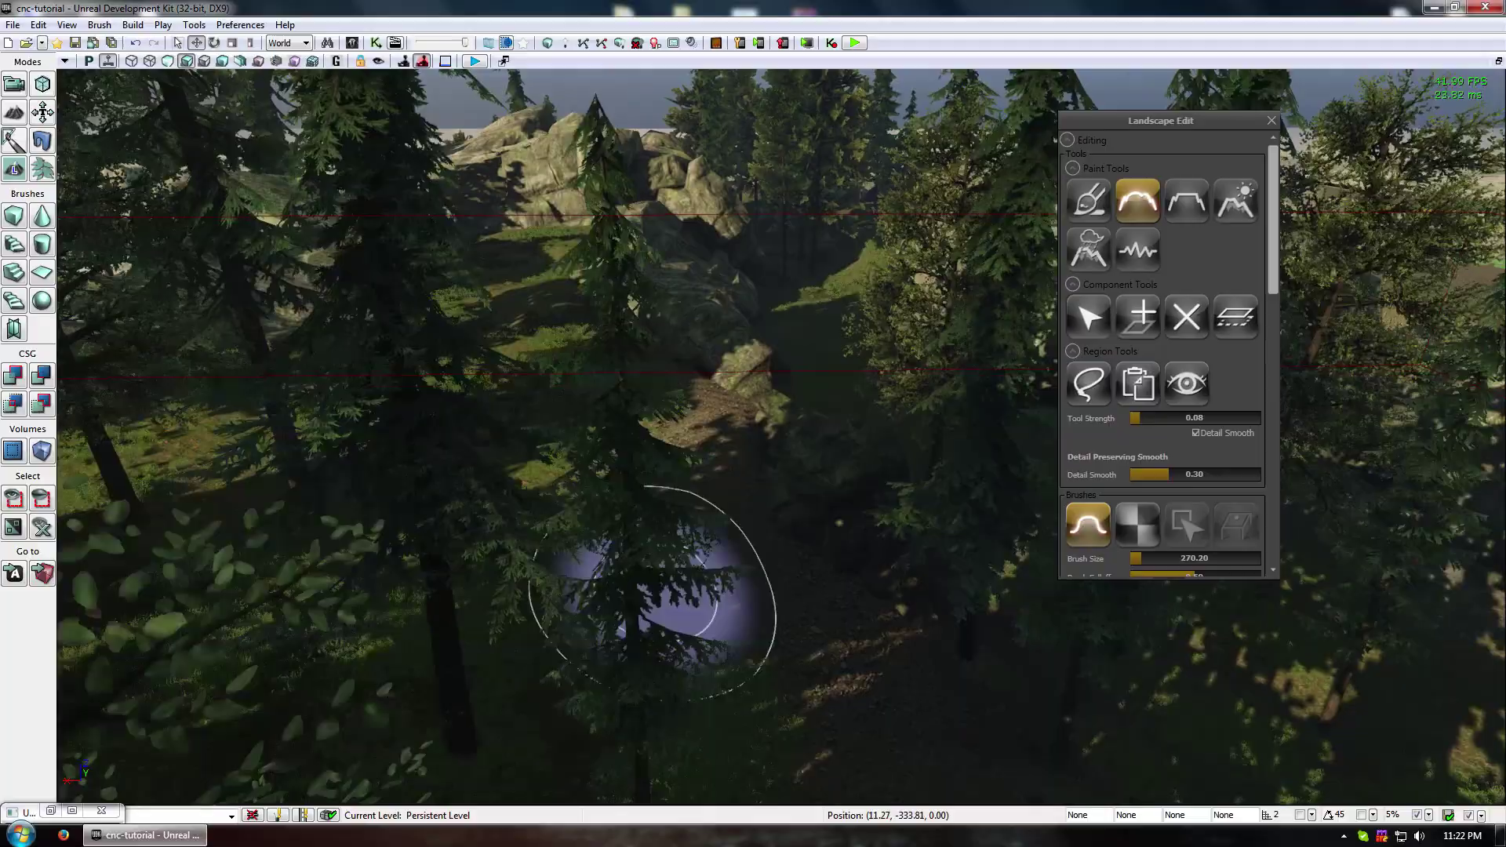
mouse_move(653, 592)
mouse_down()
mouse_move(816, 749)
mouse_move(1000, 737)
mouse_move(993, 726)
mouse_move(1020, 706)
mouse_up()
right_drag(941, 690, 784, 753)
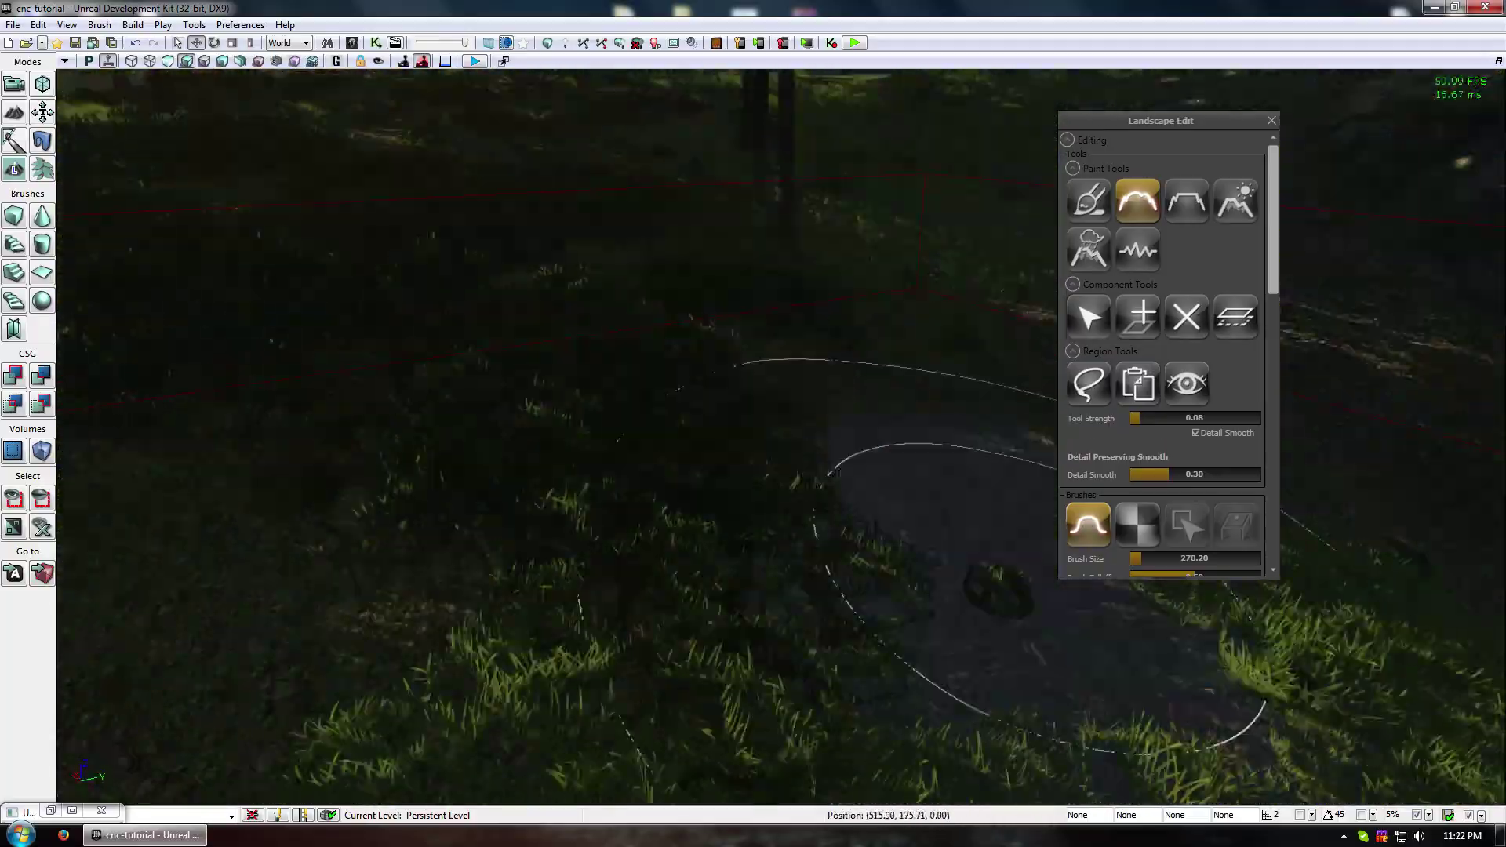
mouse_move(698, 643)
right_down()
mouse_move(608, 706)
mouse_move(436, 585)
mouse_move(470, 549)
mouse_move(549, 518)
mouse_move(734, 470)
right_up()
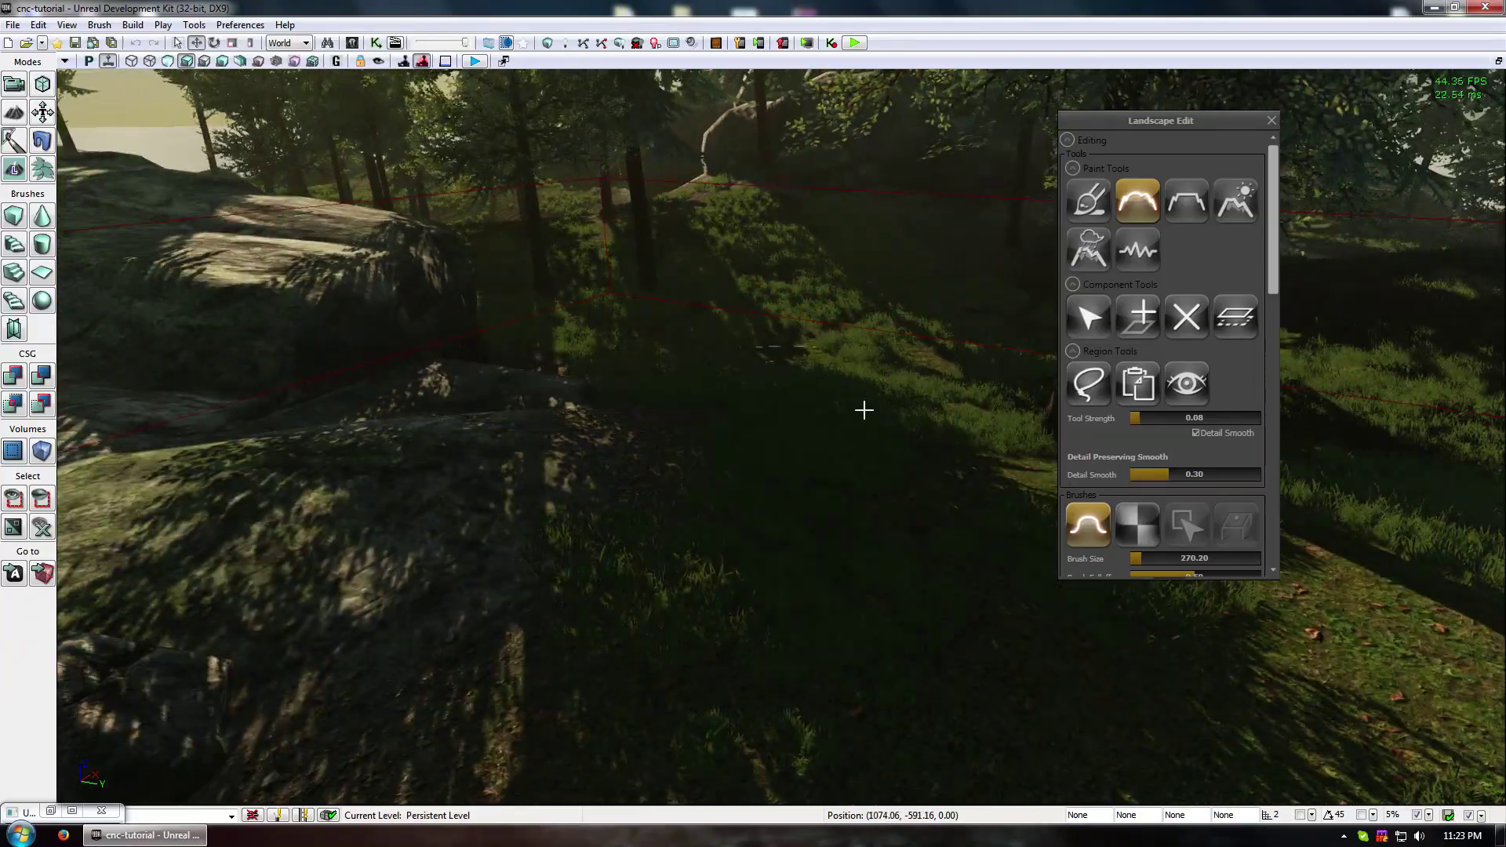
mouse_move(864, 411)
right_down()
mouse_move(682, 521)
mouse_move(871, 491)
right_up()
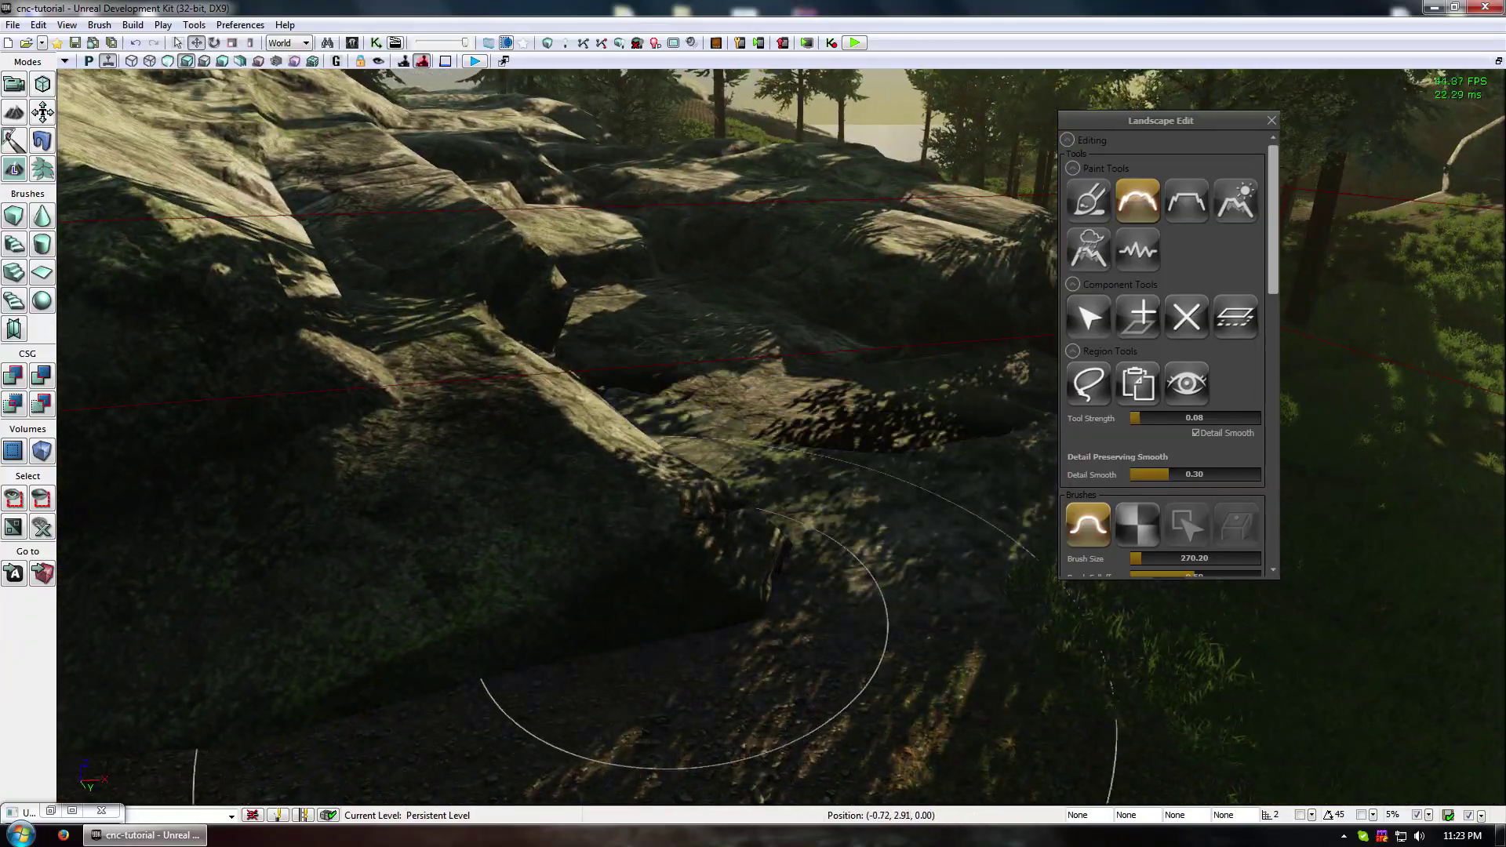
mouse_move(679, 628)
mouse_down()
mouse_move(891, 655)
mouse_move(925, 478)
mouse_move(980, 416)
mouse_move(1043, 416)
mouse_up()
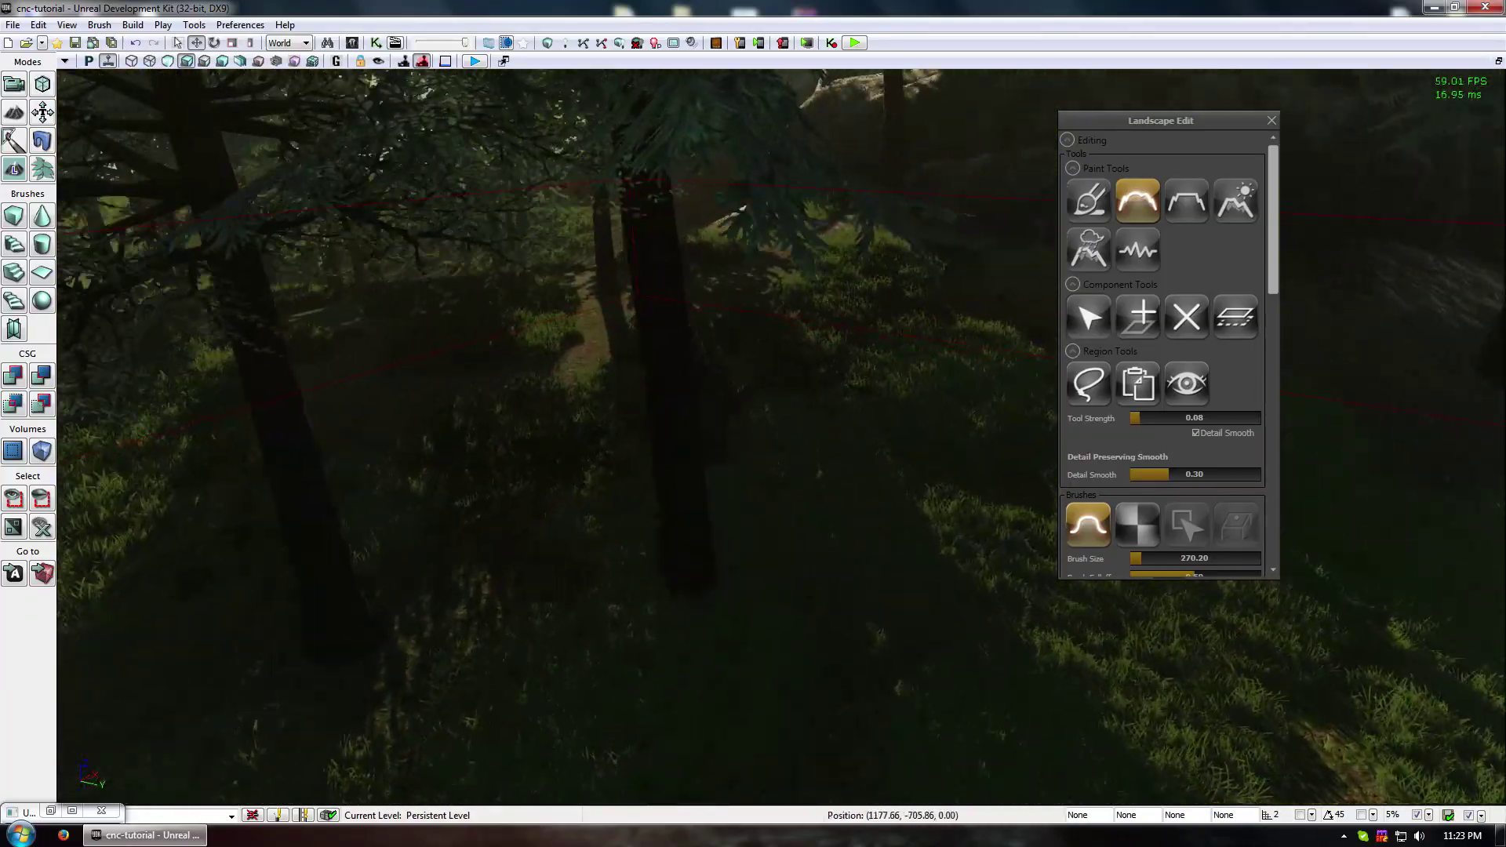
mouse_move(784, 644)
right_down()
mouse_move(926, 620)
mouse_move(847, 612)
mouse_move(706, 674)
mouse_move(561, 792)
mouse_move(510, 757)
mouse_move(592, 749)
mouse_move(675, 628)
mouse_move(1036, 214)
right_up()
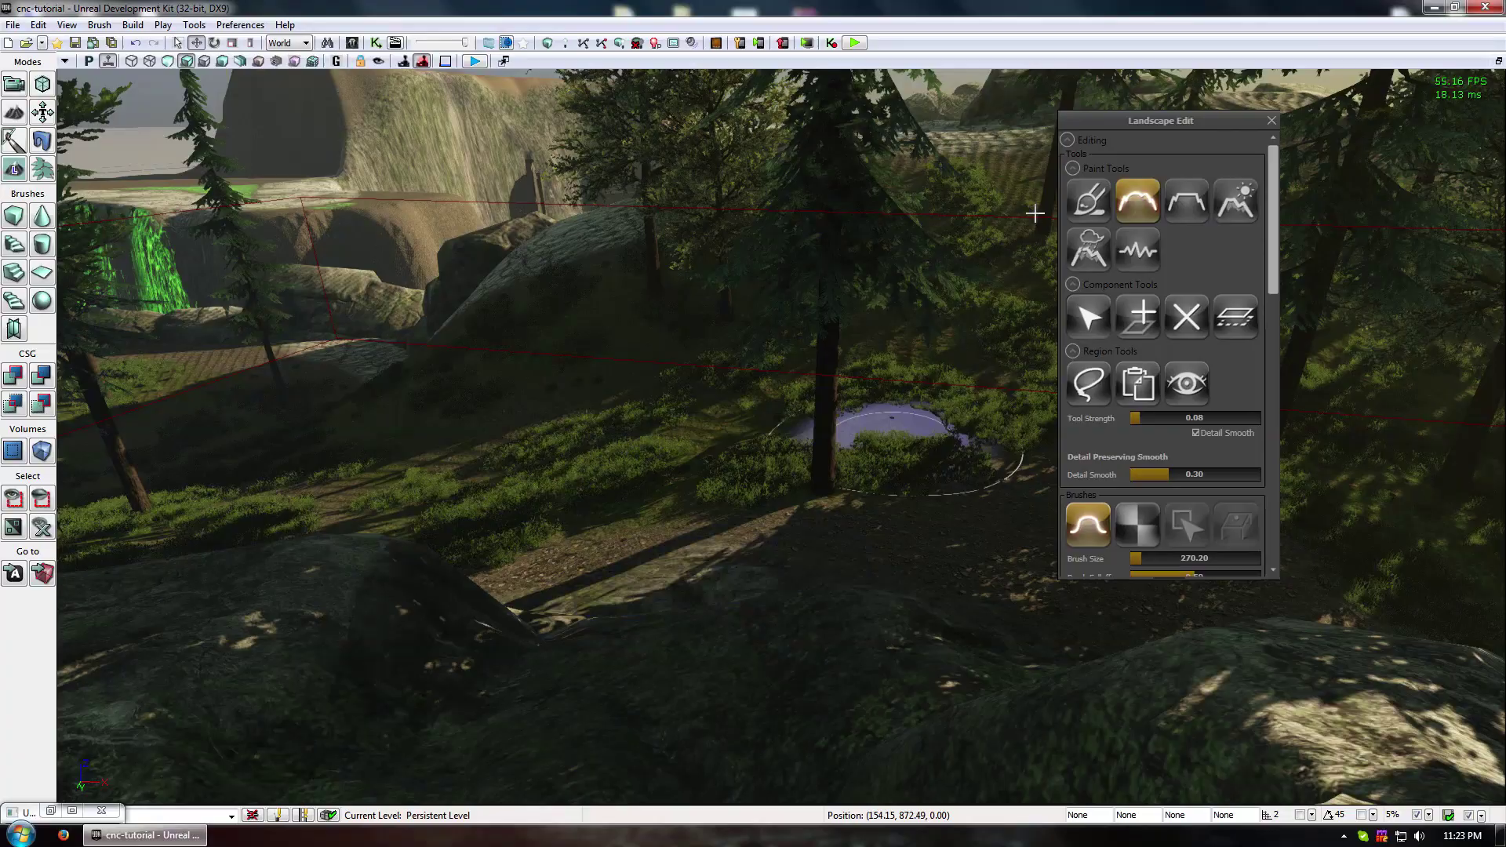
right_drag(801, 410, 981, 447)
right_drag(561, 745, 989, 257)
- Leave landscape editing, duplicate the large rock on the ridge and move the copy to the ridge's forest side
click(1272, 120)
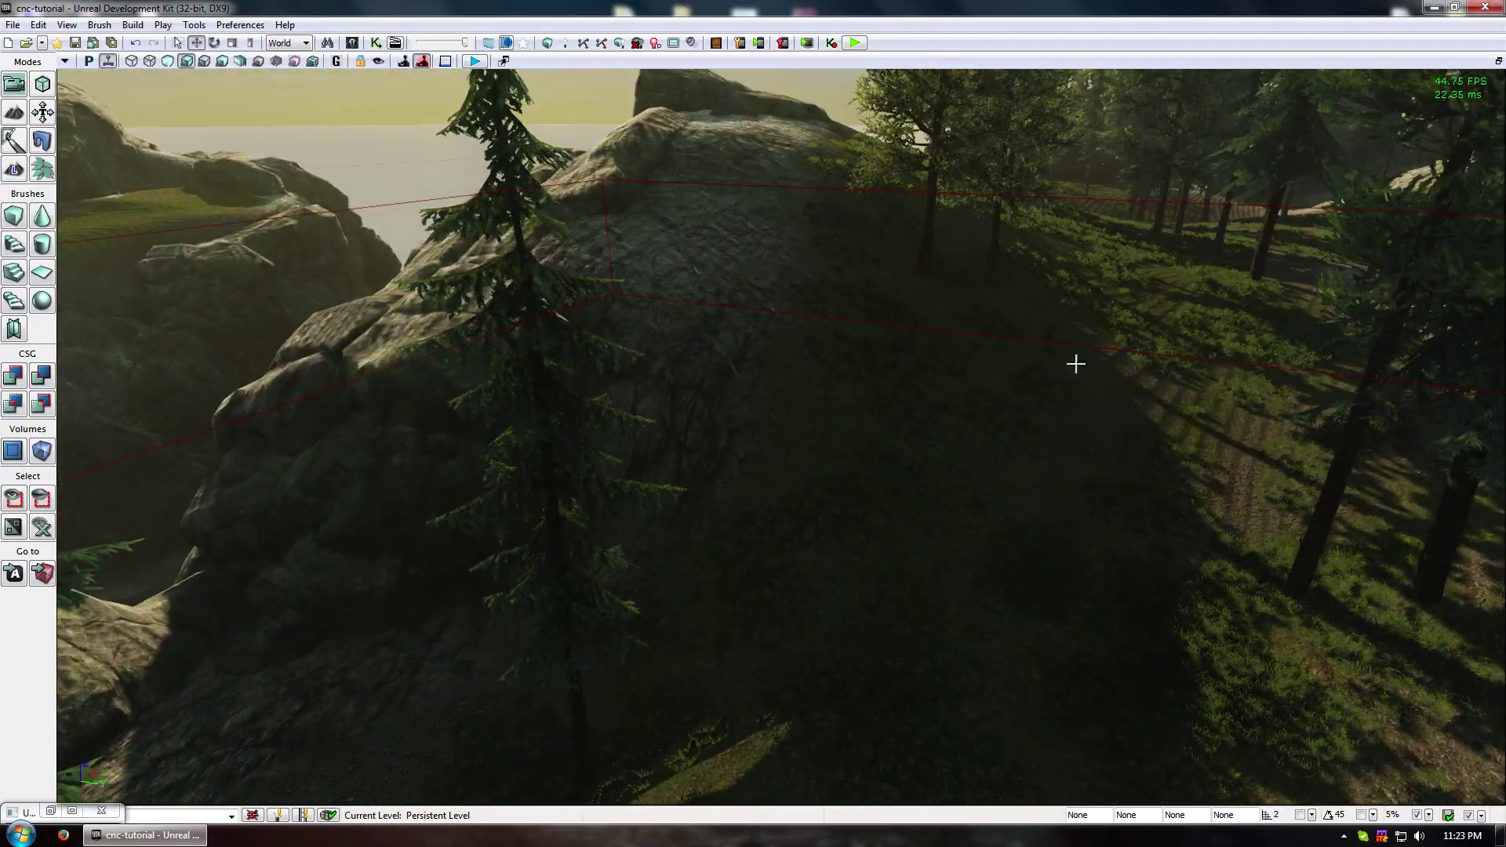
right_drag(1076, 363, 860, 498)
click(726, 386)
key(space)
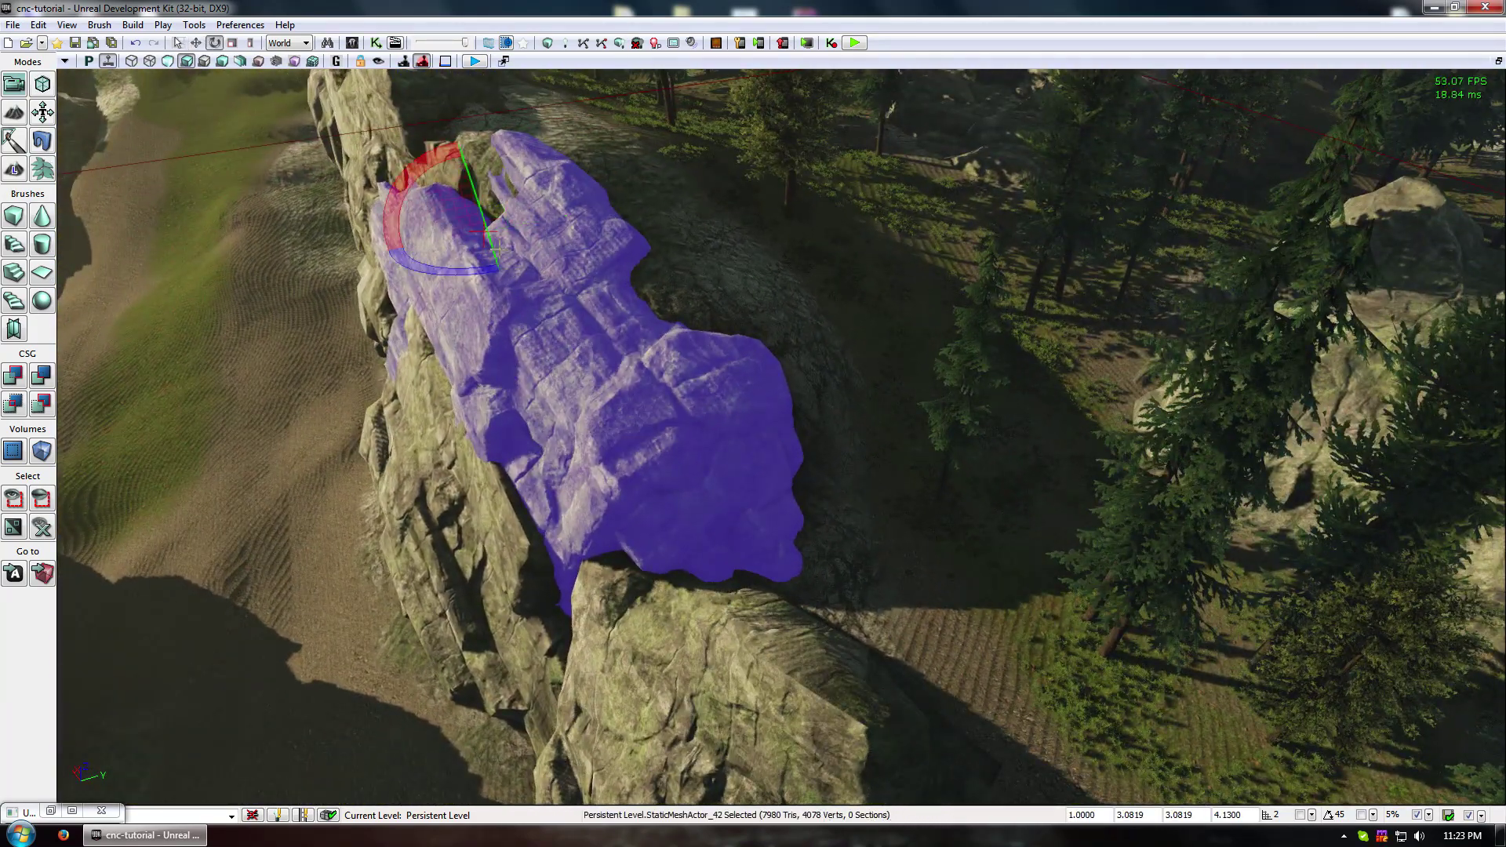
alt+drag(480, 268, 521, 270)
key(space)
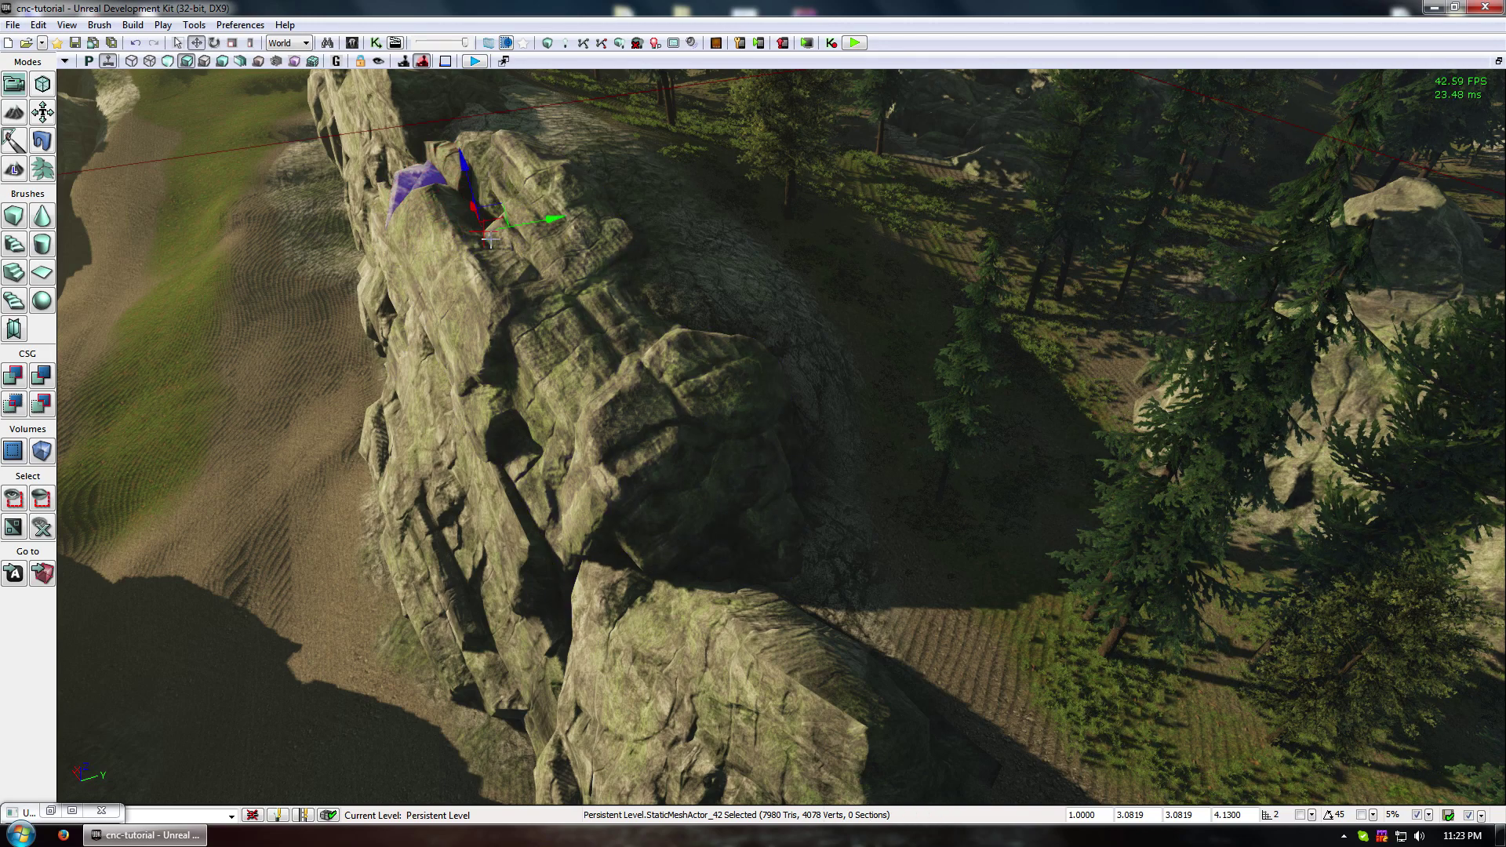
right_drag(521, 270, 471, 273)
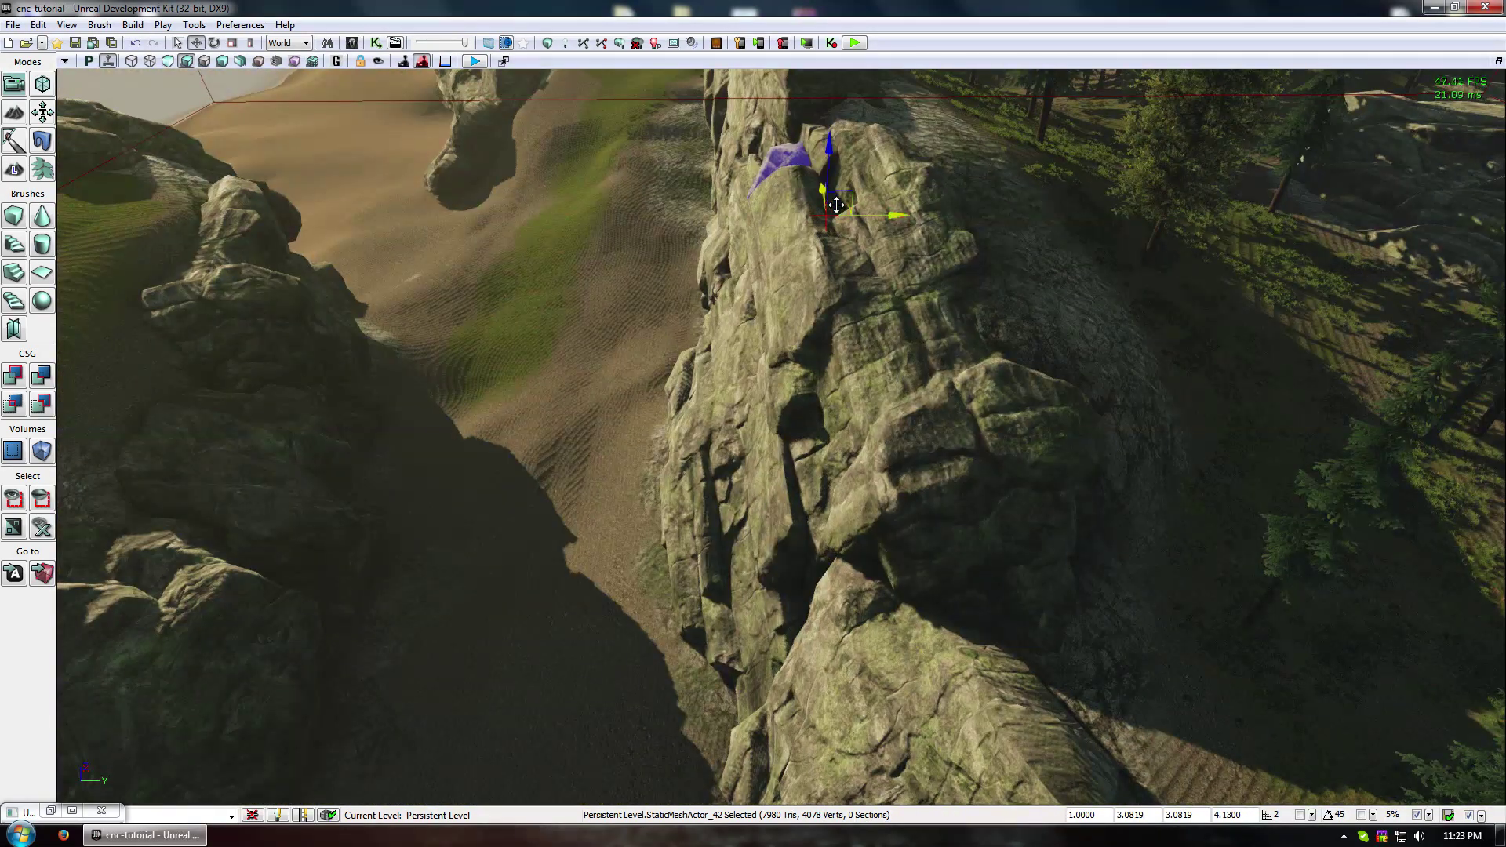
drag(842, 206, 1068, 486)
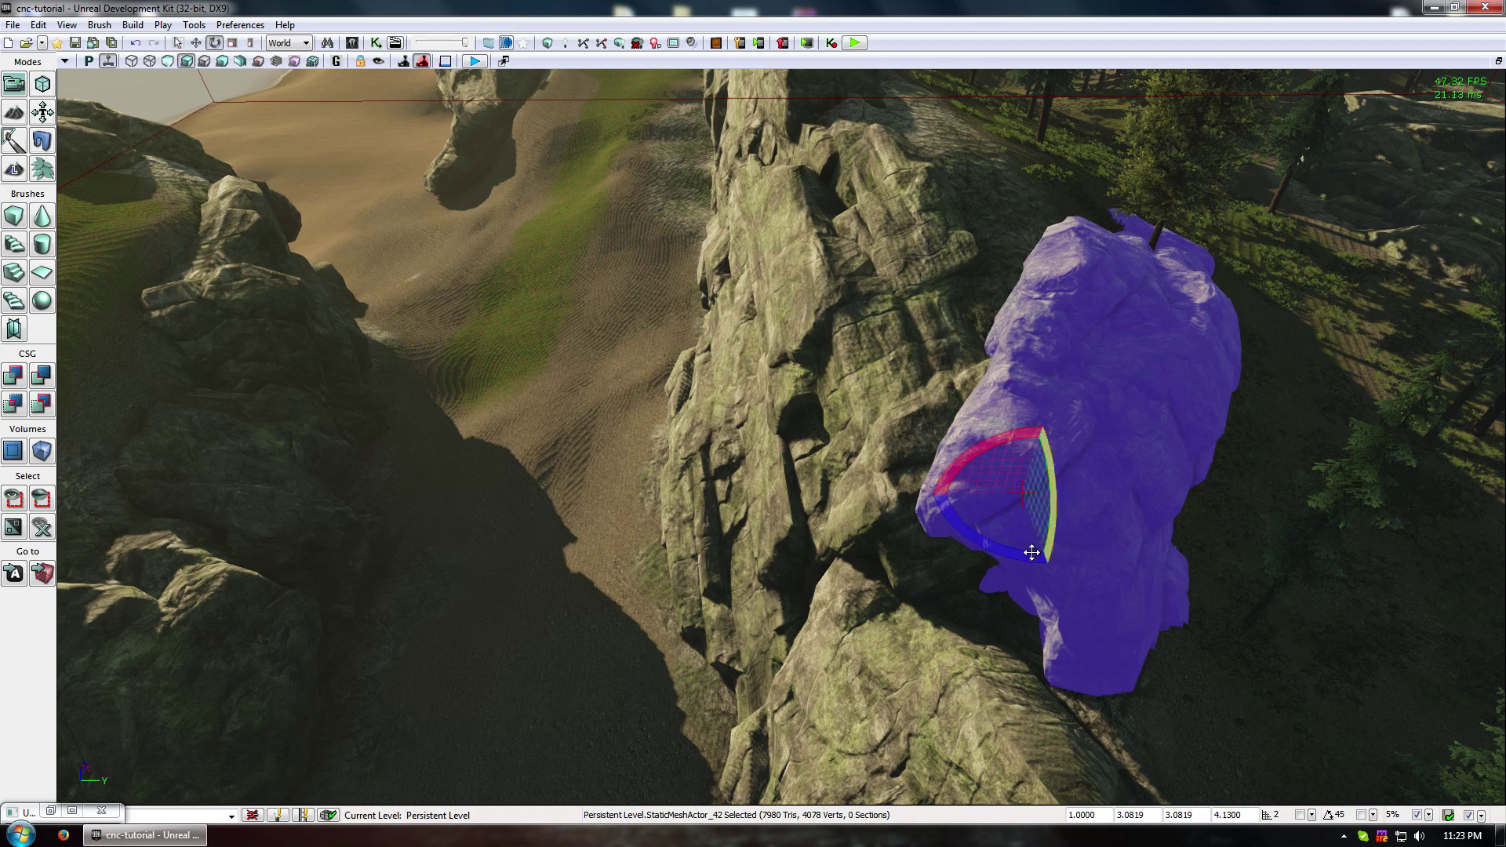
- Rotate the rock copy about several axes and shift it against the forest side of the ridge
drag(1012, 441, 1043, 531)
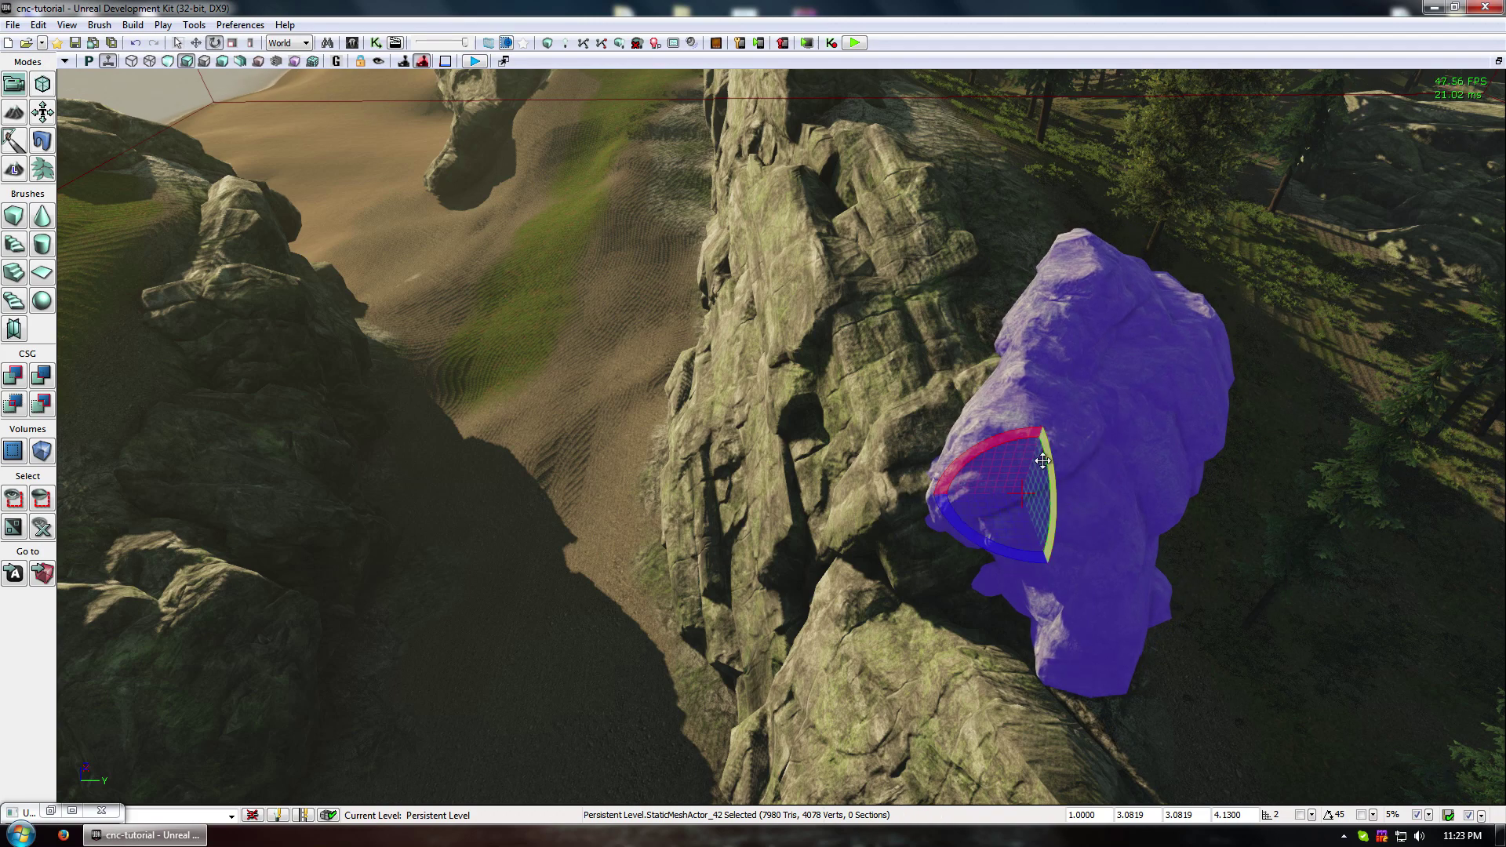
drag(1042, 460, 1043, 503)
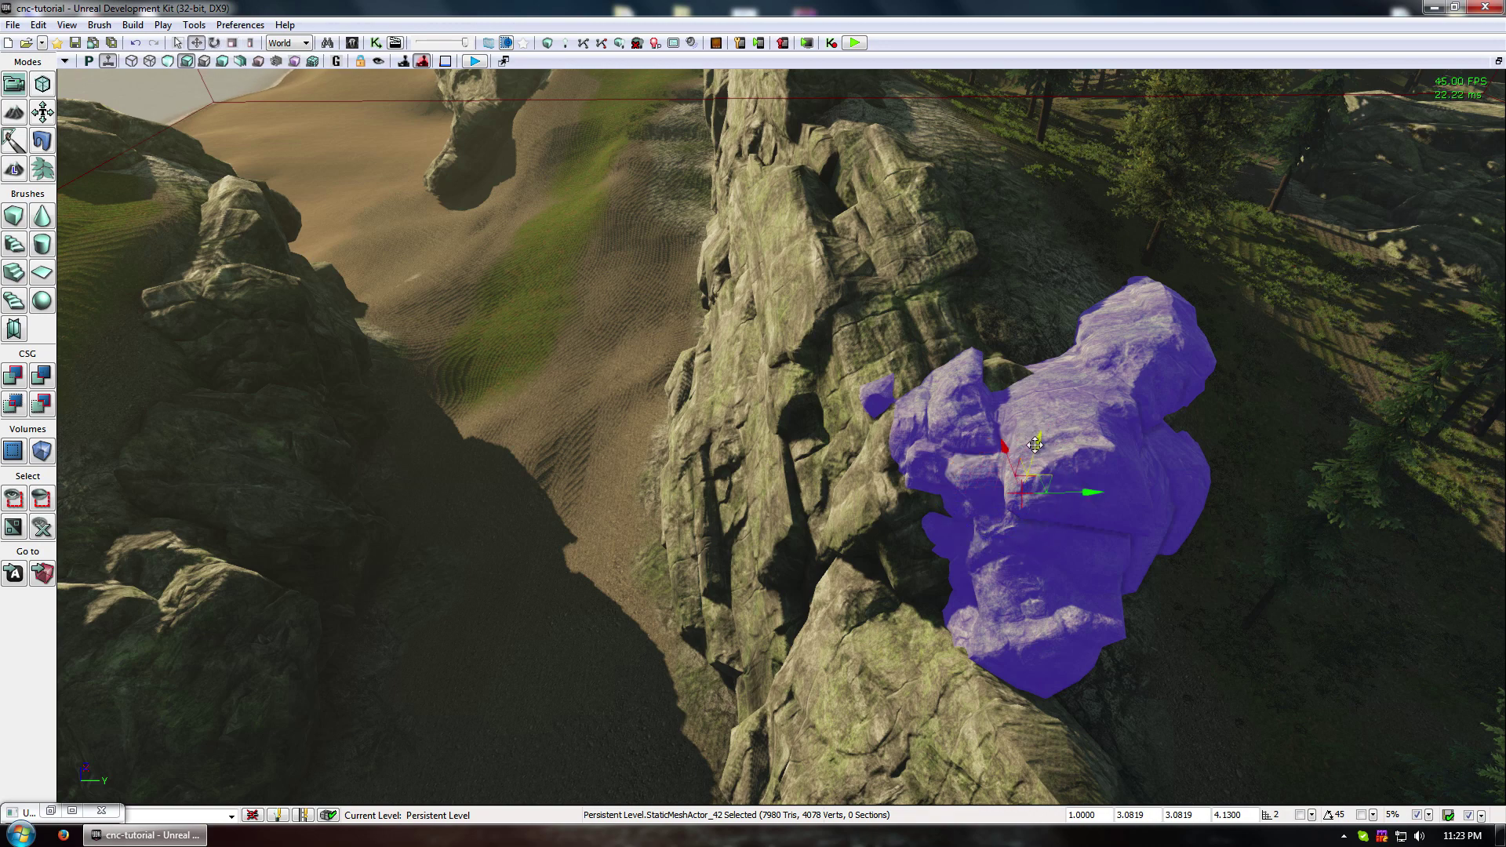
drag(1035, 445, 1027, 516)
drag(1002, 608, 1035, 611)
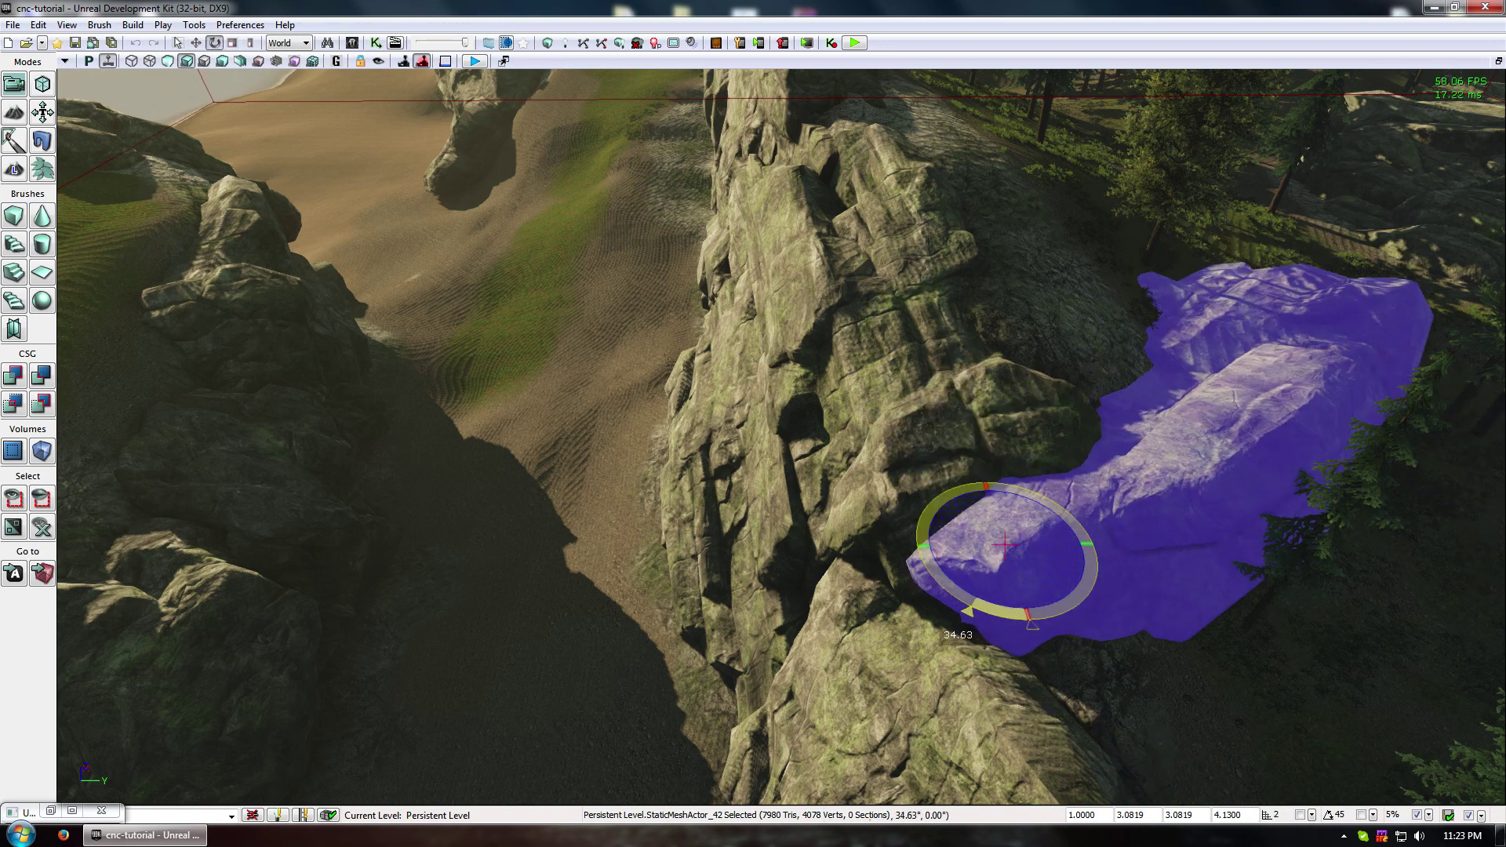
- Rotate the rock copy on the ridge's forest side about several axes and shift it along the slope
drag(1027, 514, 971, 559)
key(space)
key(space)
right_drag(971, 558, 1008, 558)
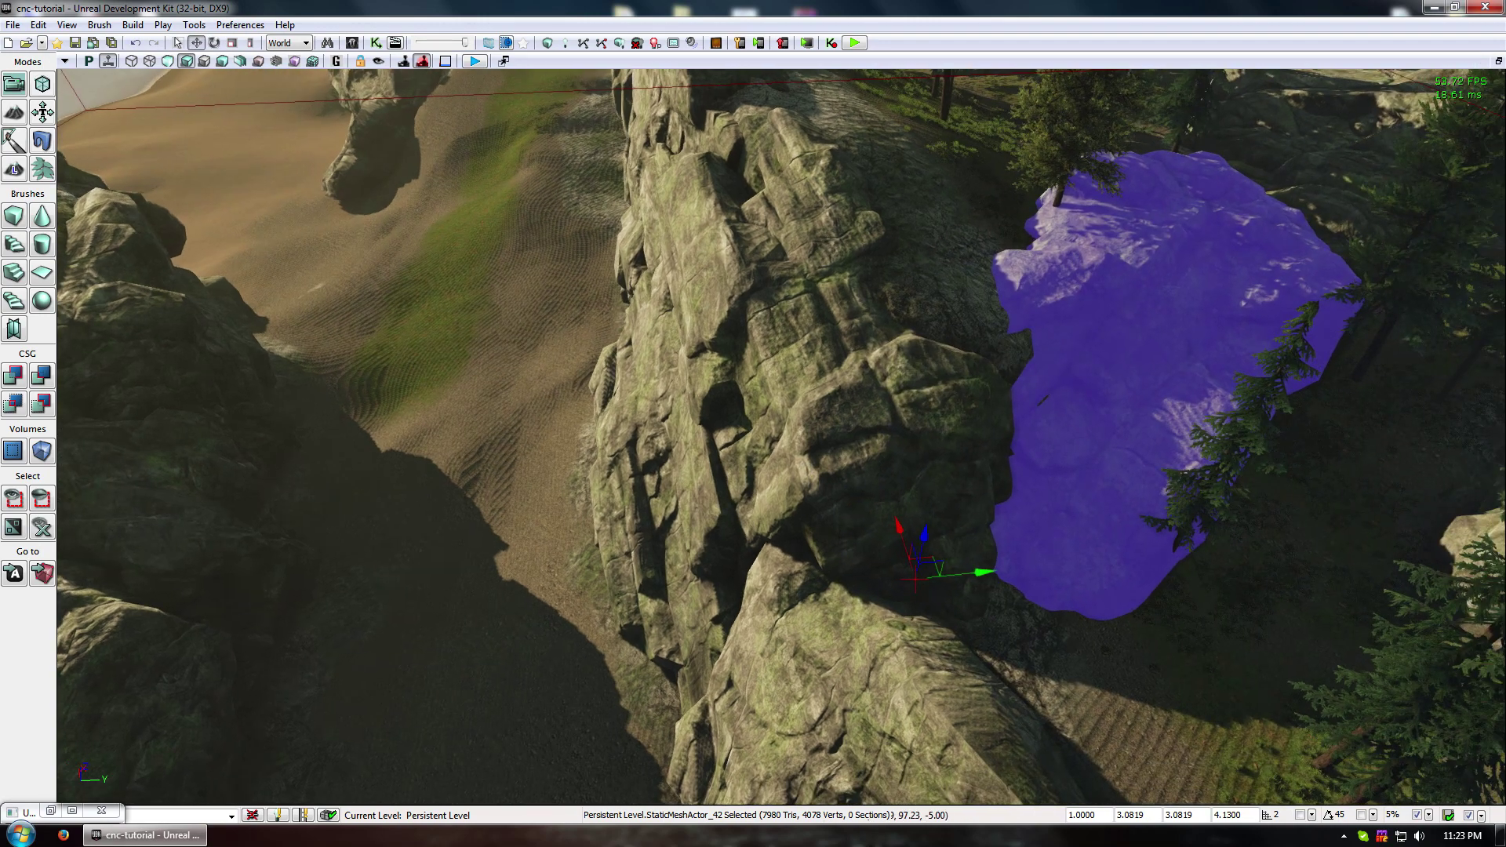
drag(834, 573, 933, 602)
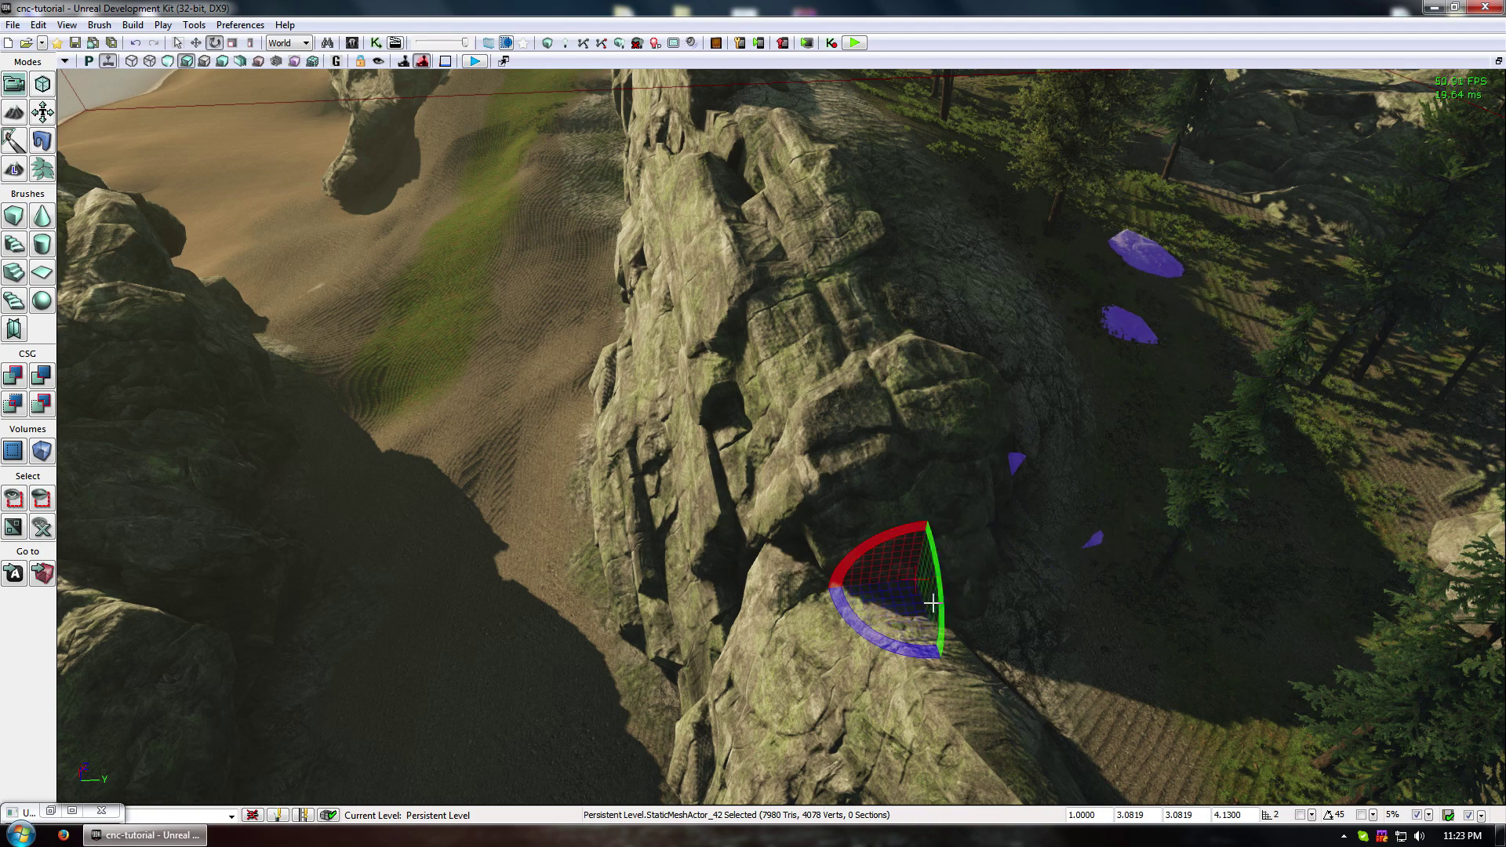
- Rescale the rock copy to 1.6194 × 1.6194 × 2.1702 and set it against the ridge's forest flank
drag(923, 540, 987, 554)
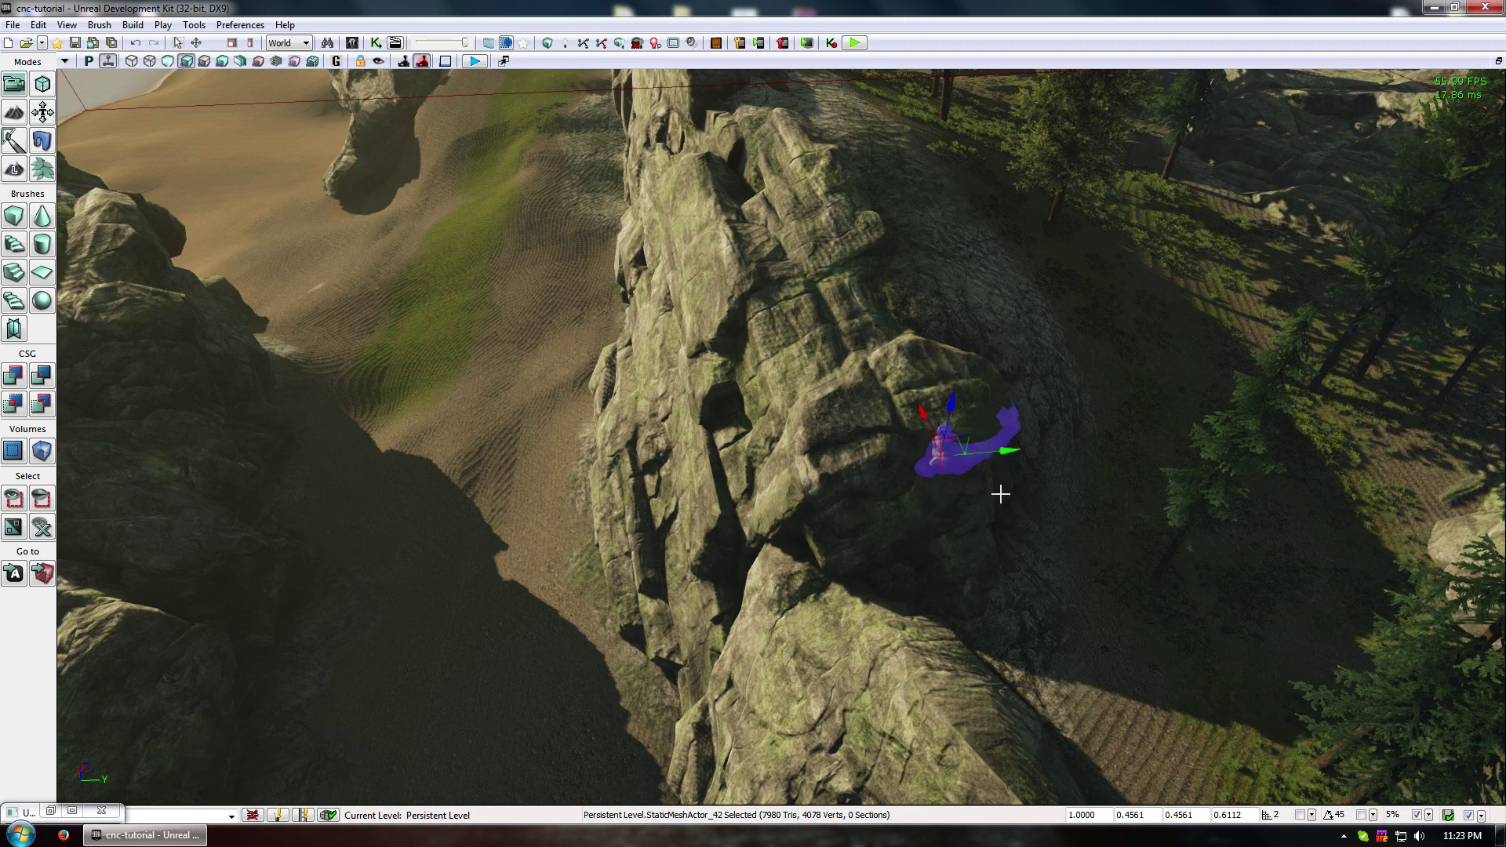
drag(953, 416, 945, 472)
key(space)
middle_drag(945, 472, 844, 465)
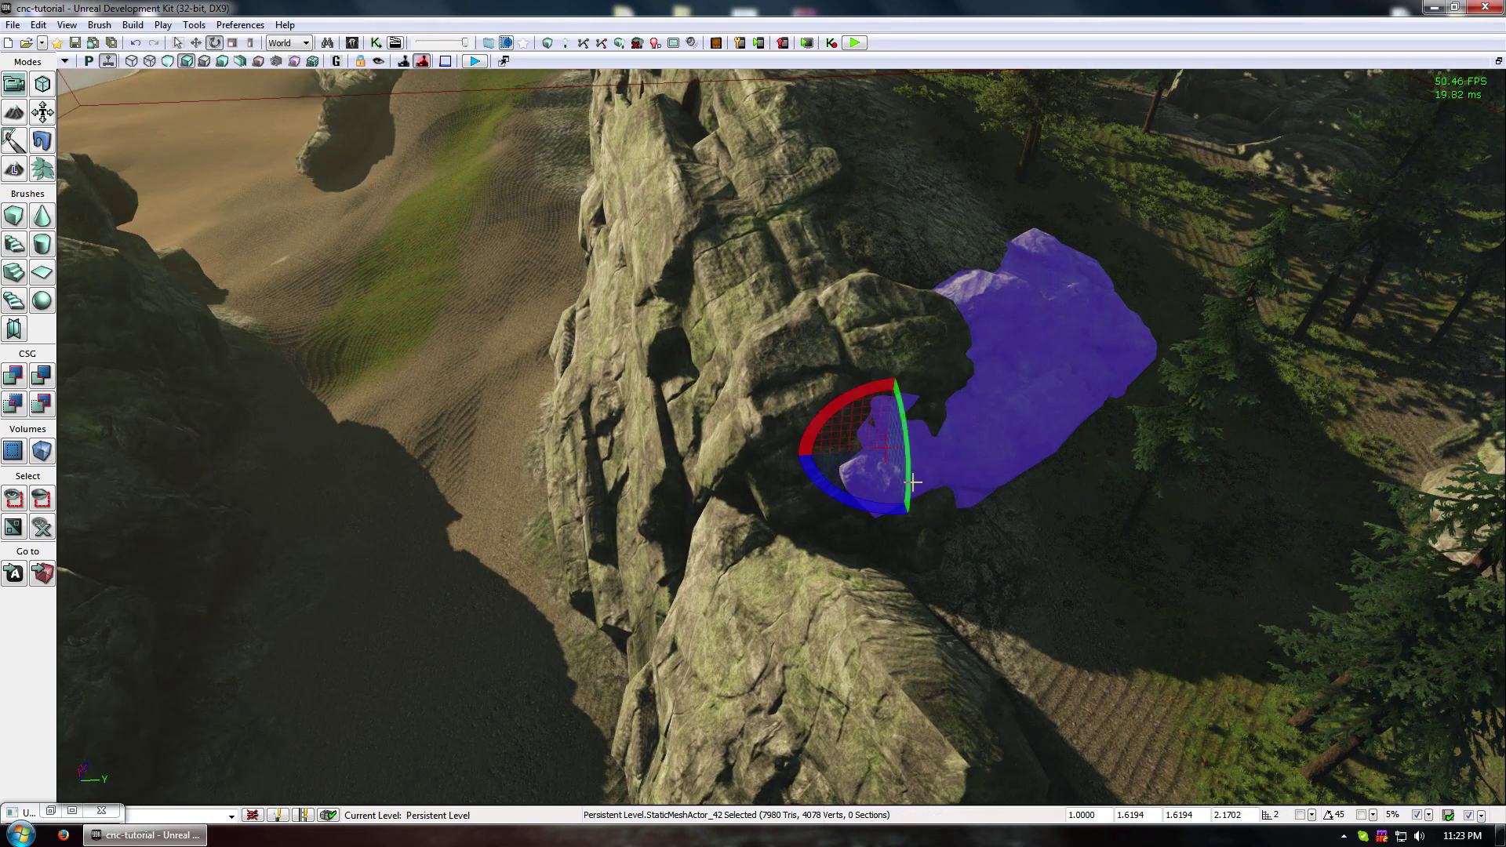
- Rotate the rock copy, raise it along the ridge flank and enlarge it to 2.0374 × 2.0374 × 2.7303
drag(857, 501, 898, 382)
drag(903, 478, 1039, 302)
key(w)
drag(1006, 373, 1015, 274)
key(space)
key(space)
key(space)
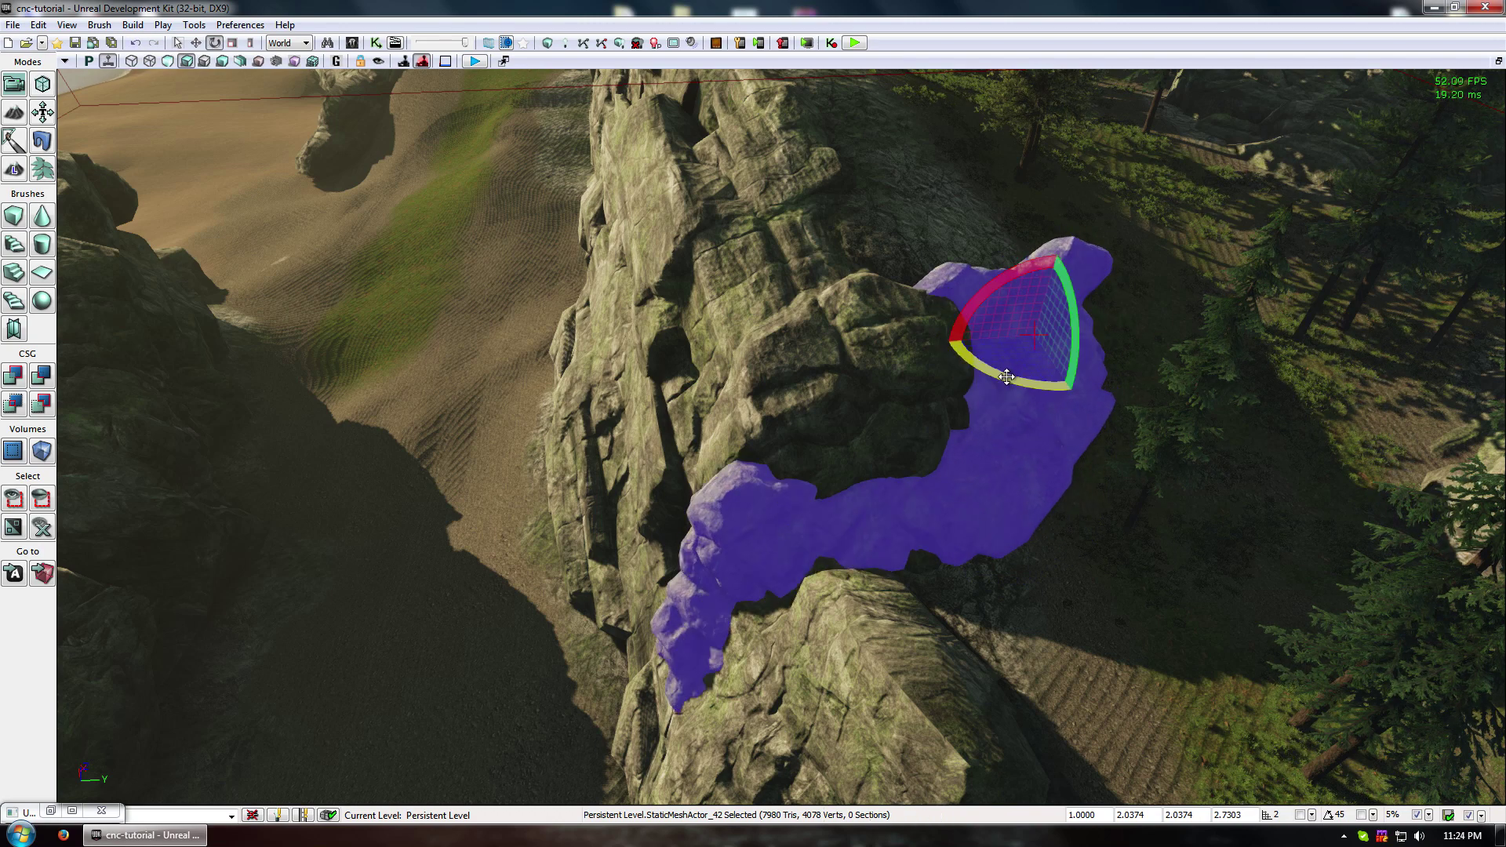
- Turn the rock copy about the world axes so it slopes down along the ridge's forest side
drag(1007, 377, 1083, 369)
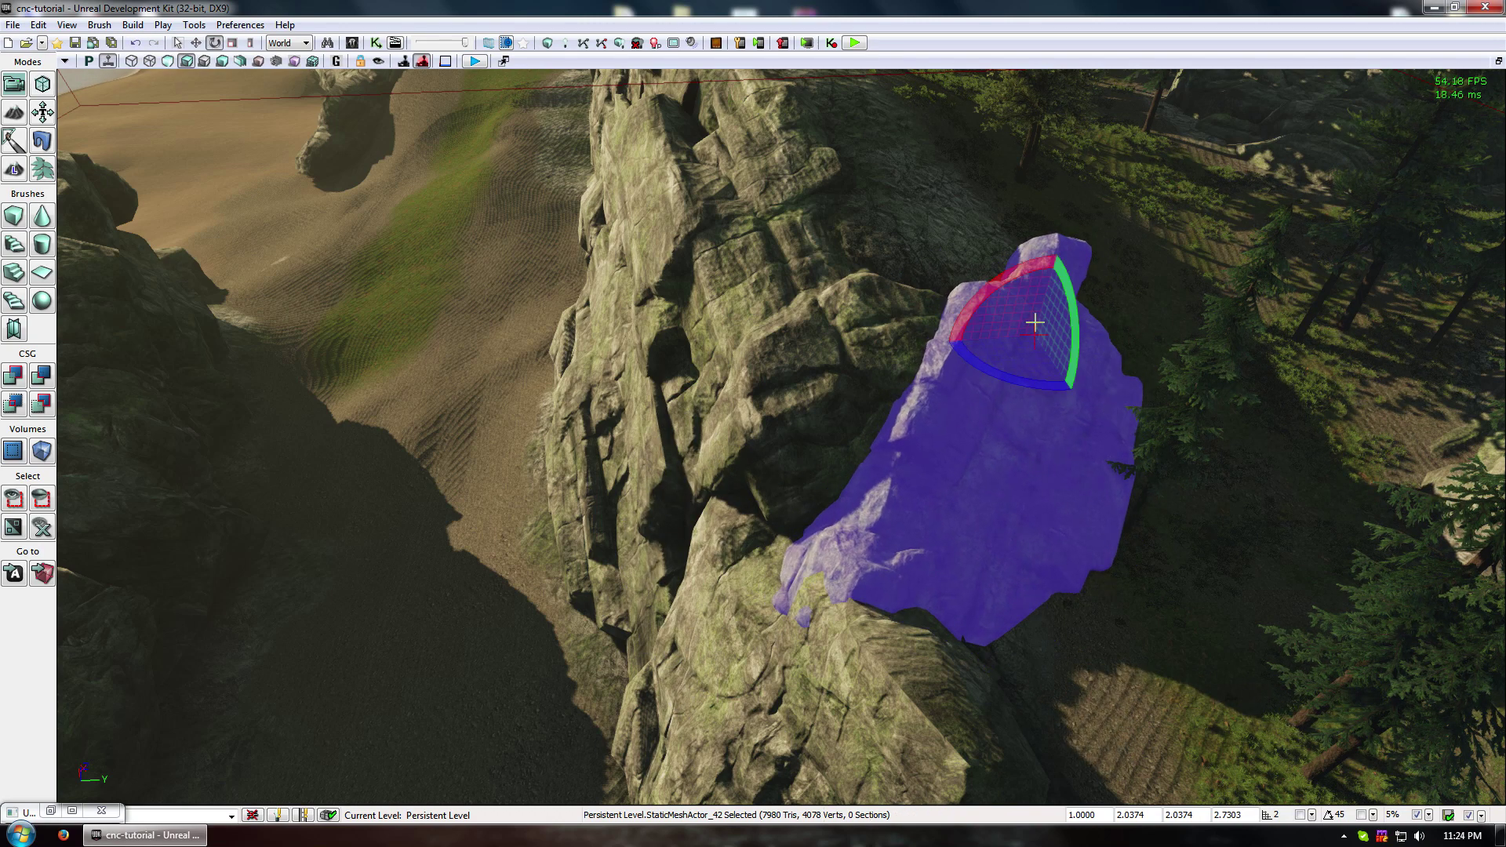
drag(1043, 263, 994, 284)
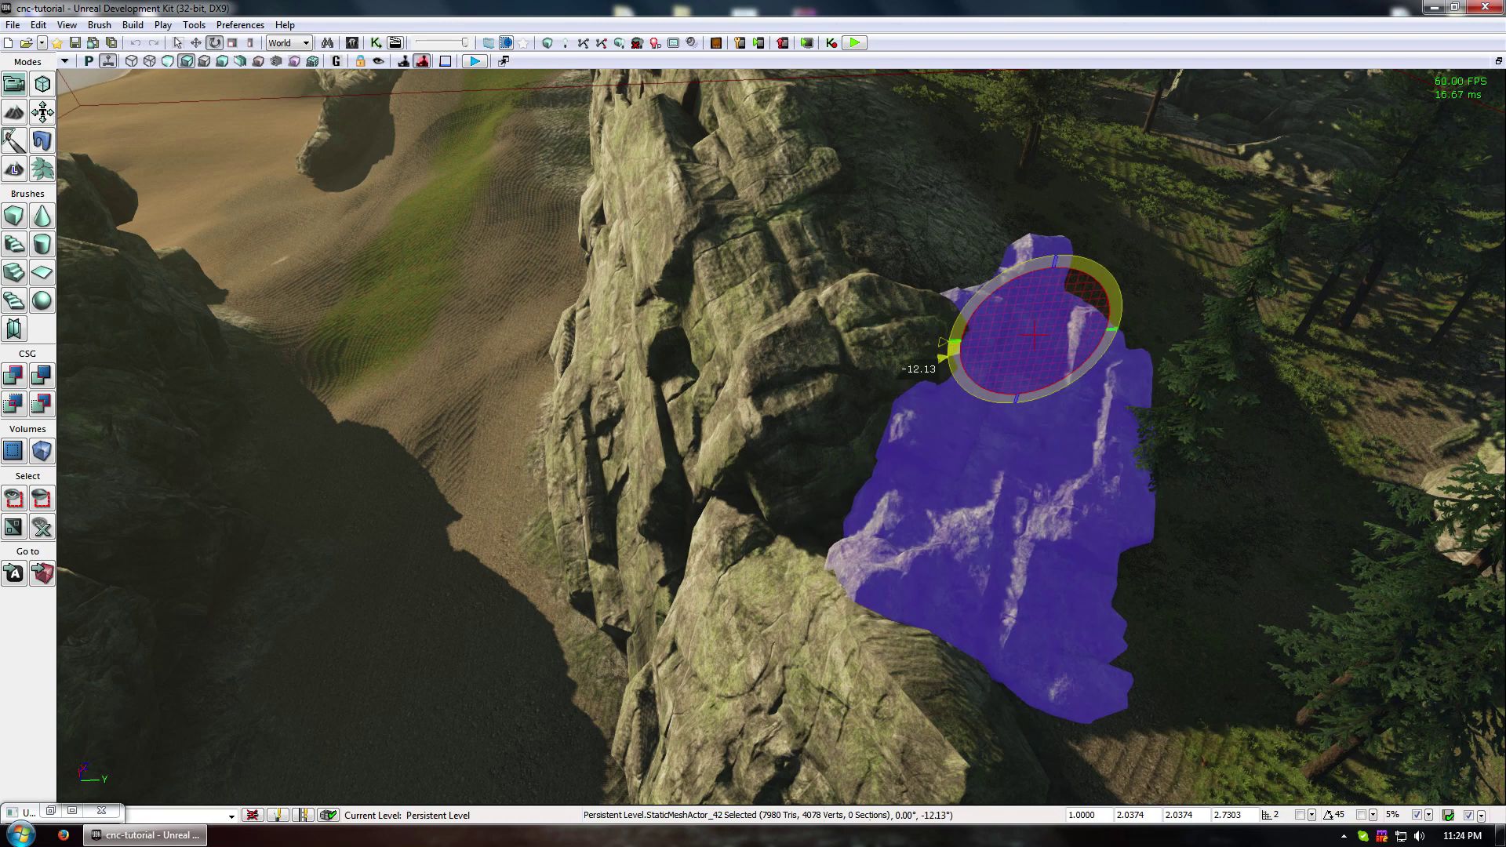
mouse_move(1068, 361)
mouse_down()
mouse_move(1062, 401)
mouse_move(1058, 343)
mouse_up()
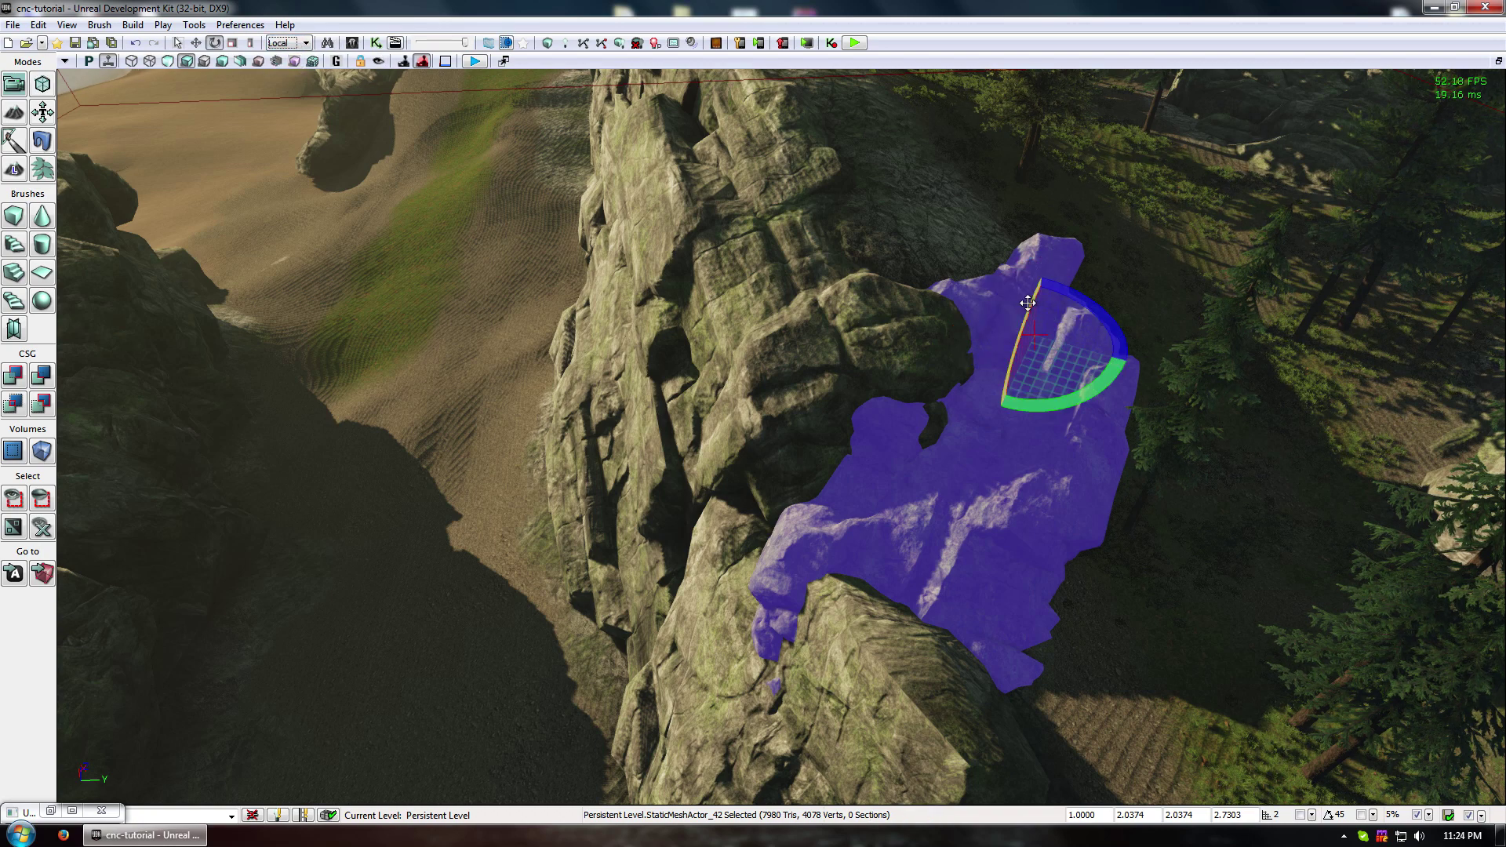
- Rotate the rock copy about its local axes so it leans along the ridge, and deselect it
mouse_move(1027, 302)
mouse_down()
mouse_move(1054, 321)
mouse_move(1036, 284)
mouse_up()
key(space)
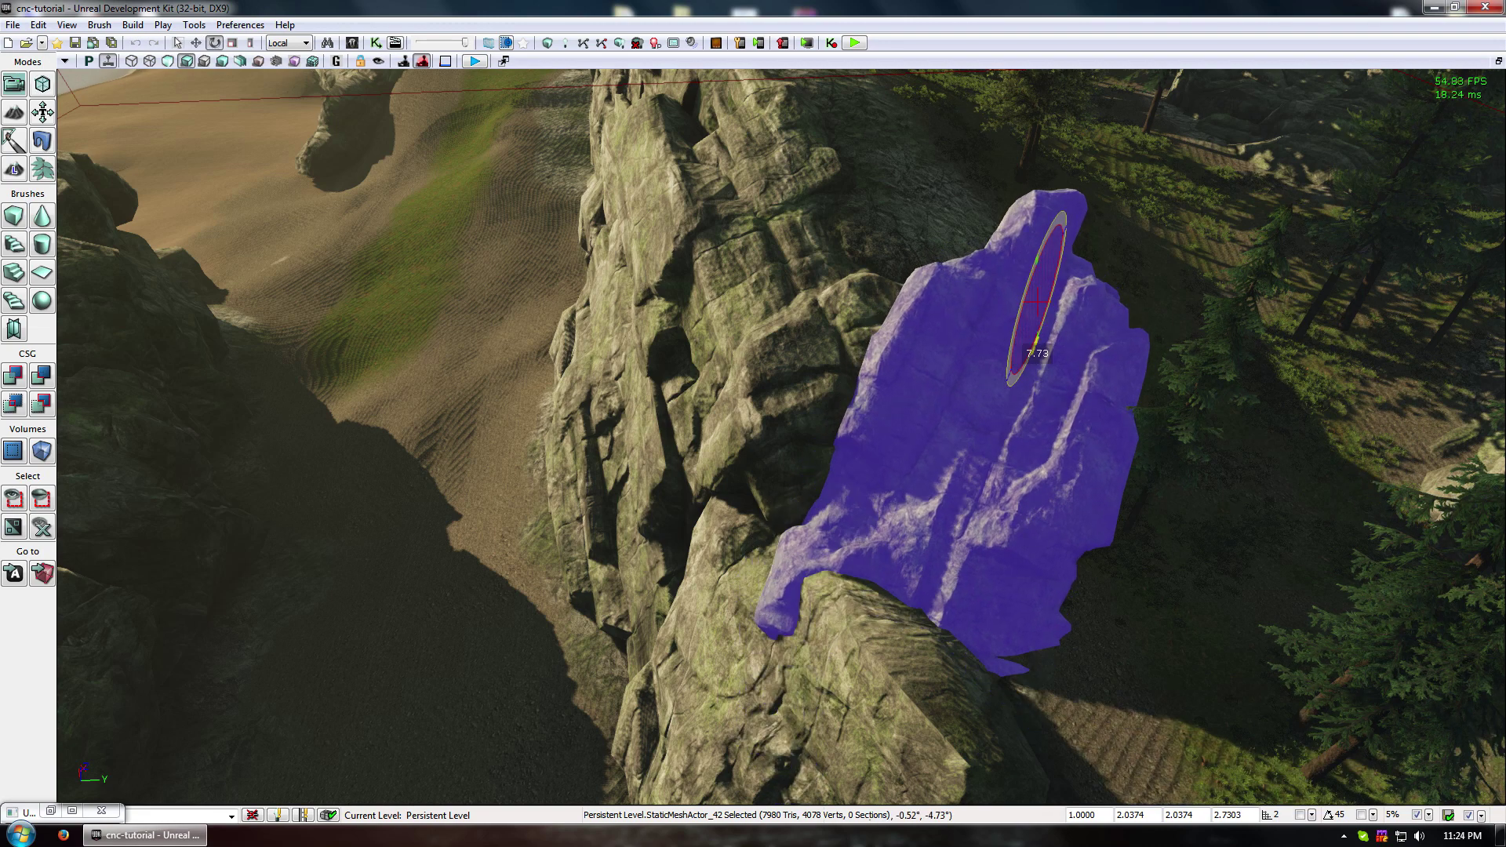
drag(1096, 355, 1098, 342)
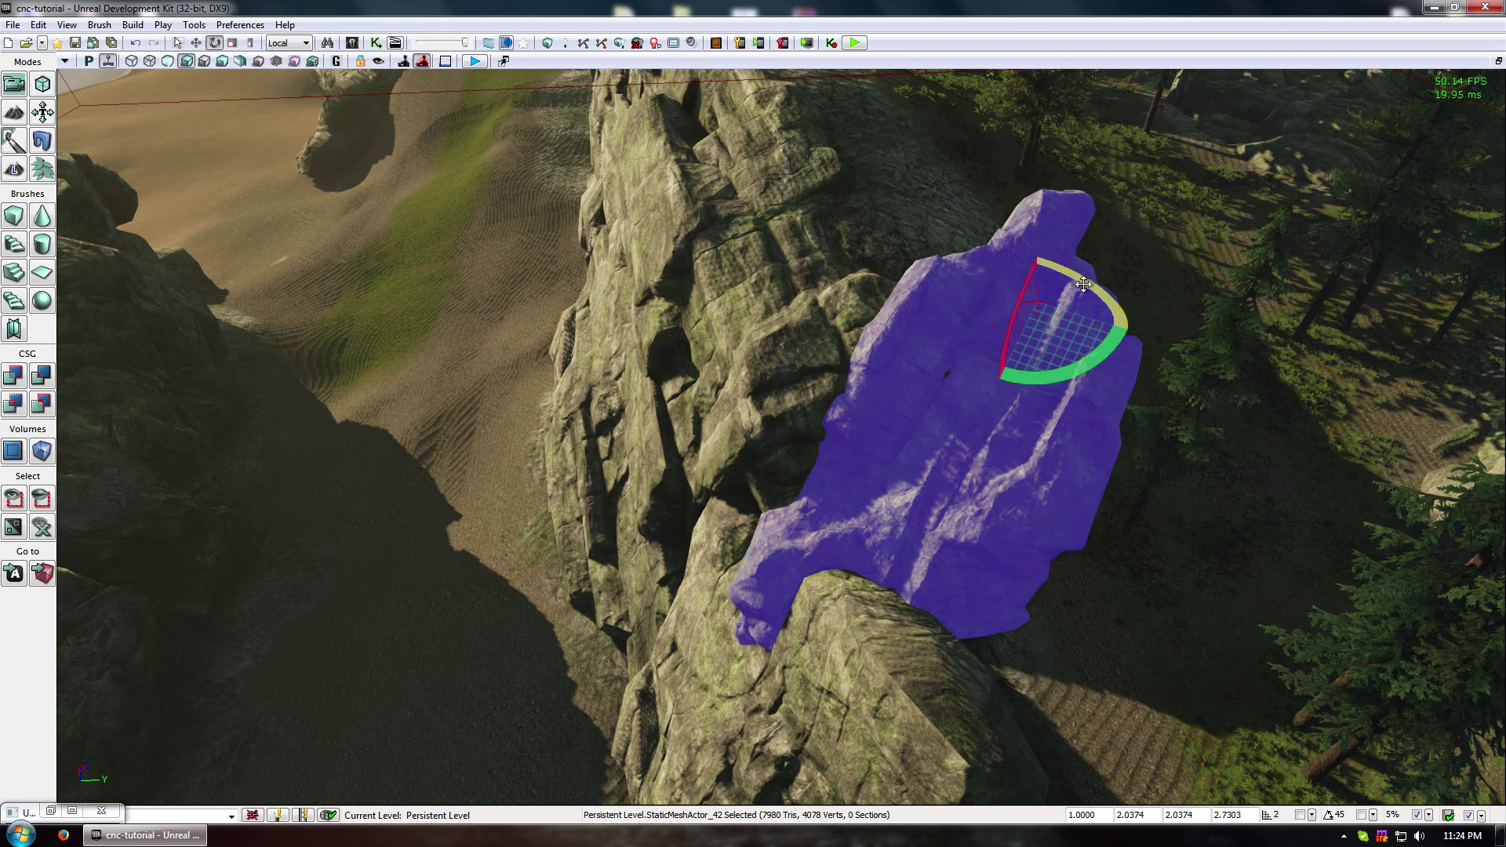
drag(1084, 284, 1161, 544)
right_drag(997, 588, 1018, 605)
click(945, 545)
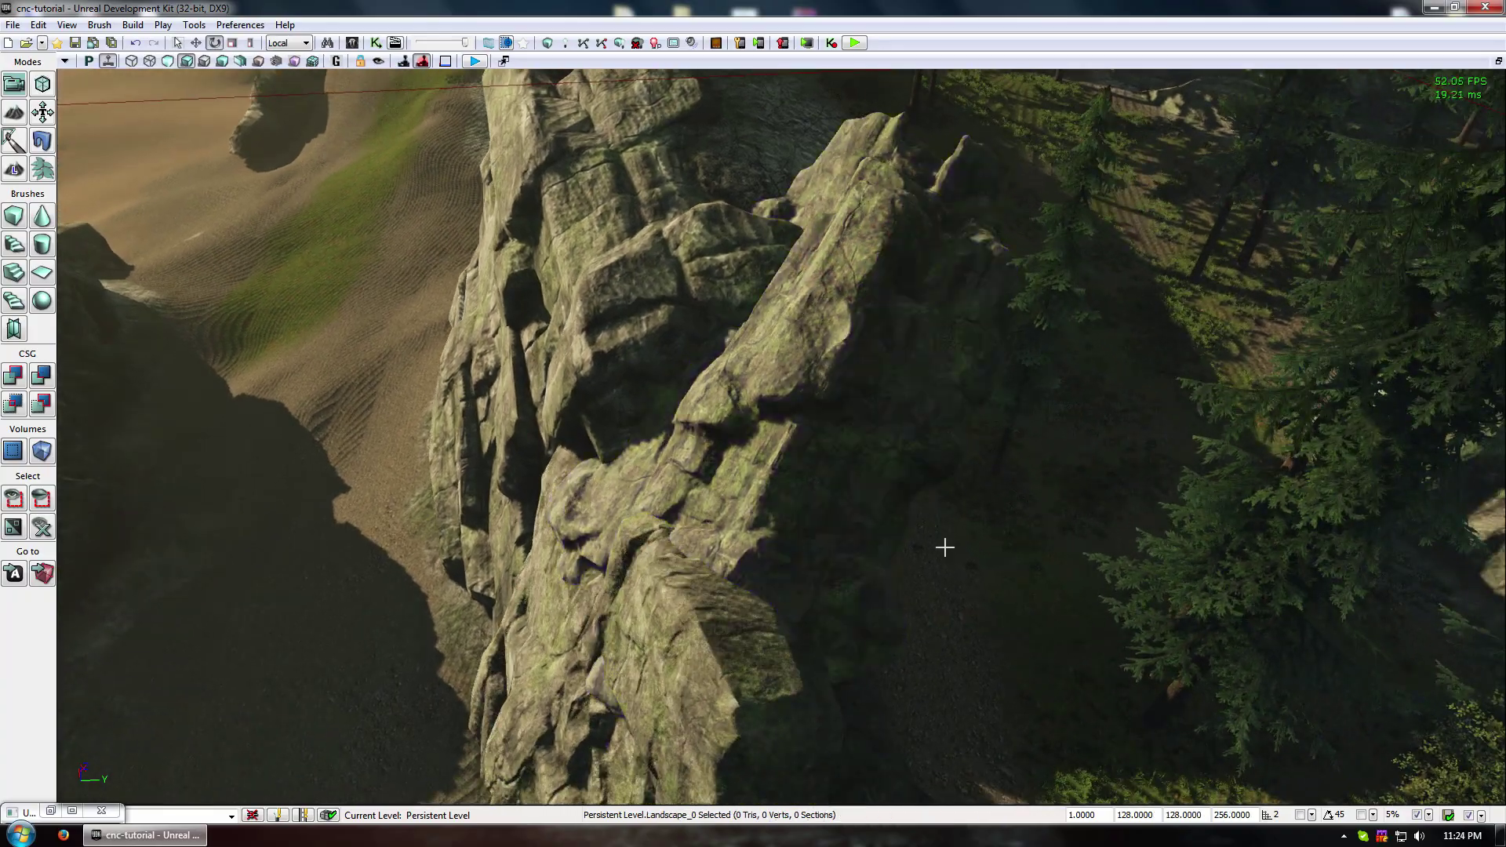
- Select the rock copy from the forest side and lower it toward the forest floor below the ridge
mouse_move(944, 545)
right_down()
mouse_move(1004, 569)
mouse_move(945, 548)
right_up()
click(647, 331)
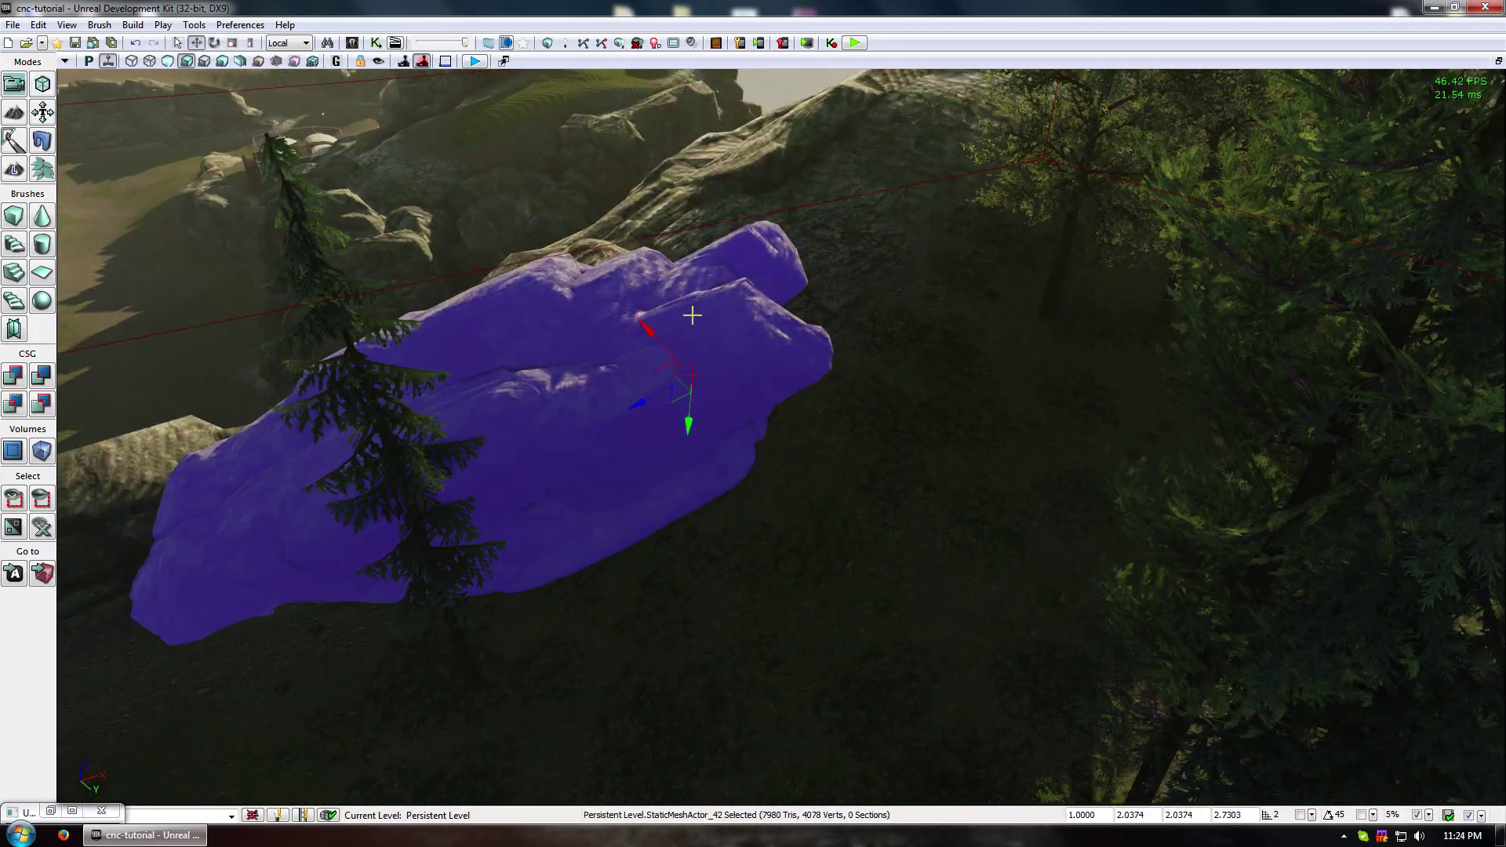
drag(674, 310, 769, 484)
key(space)
key(space)
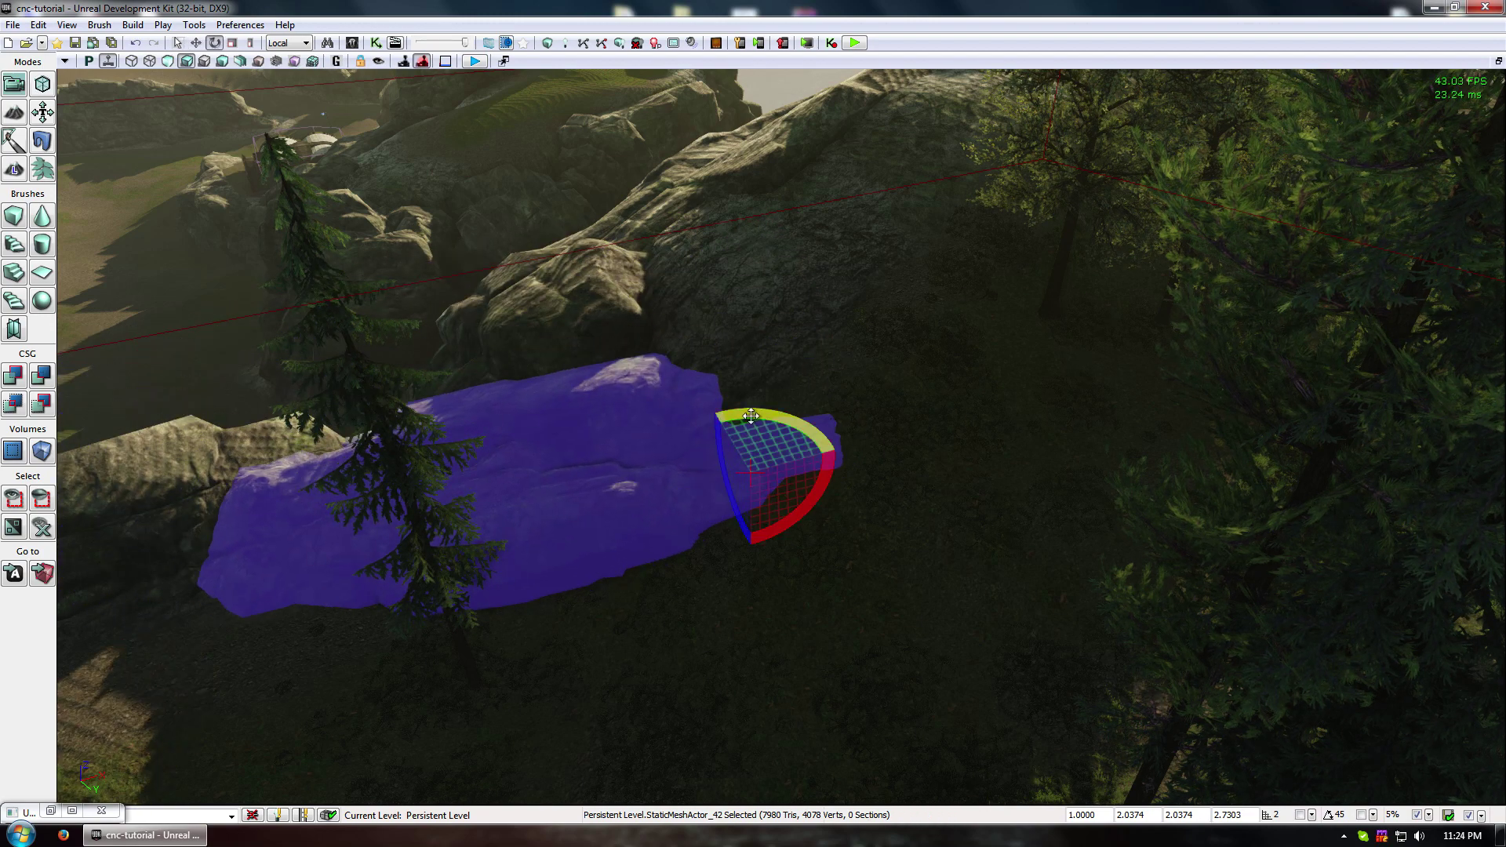
- Rotate the lowered rock copy about its local axes to rest against the ridge slope, and deselect it
drag(751, 416, 793, 483)
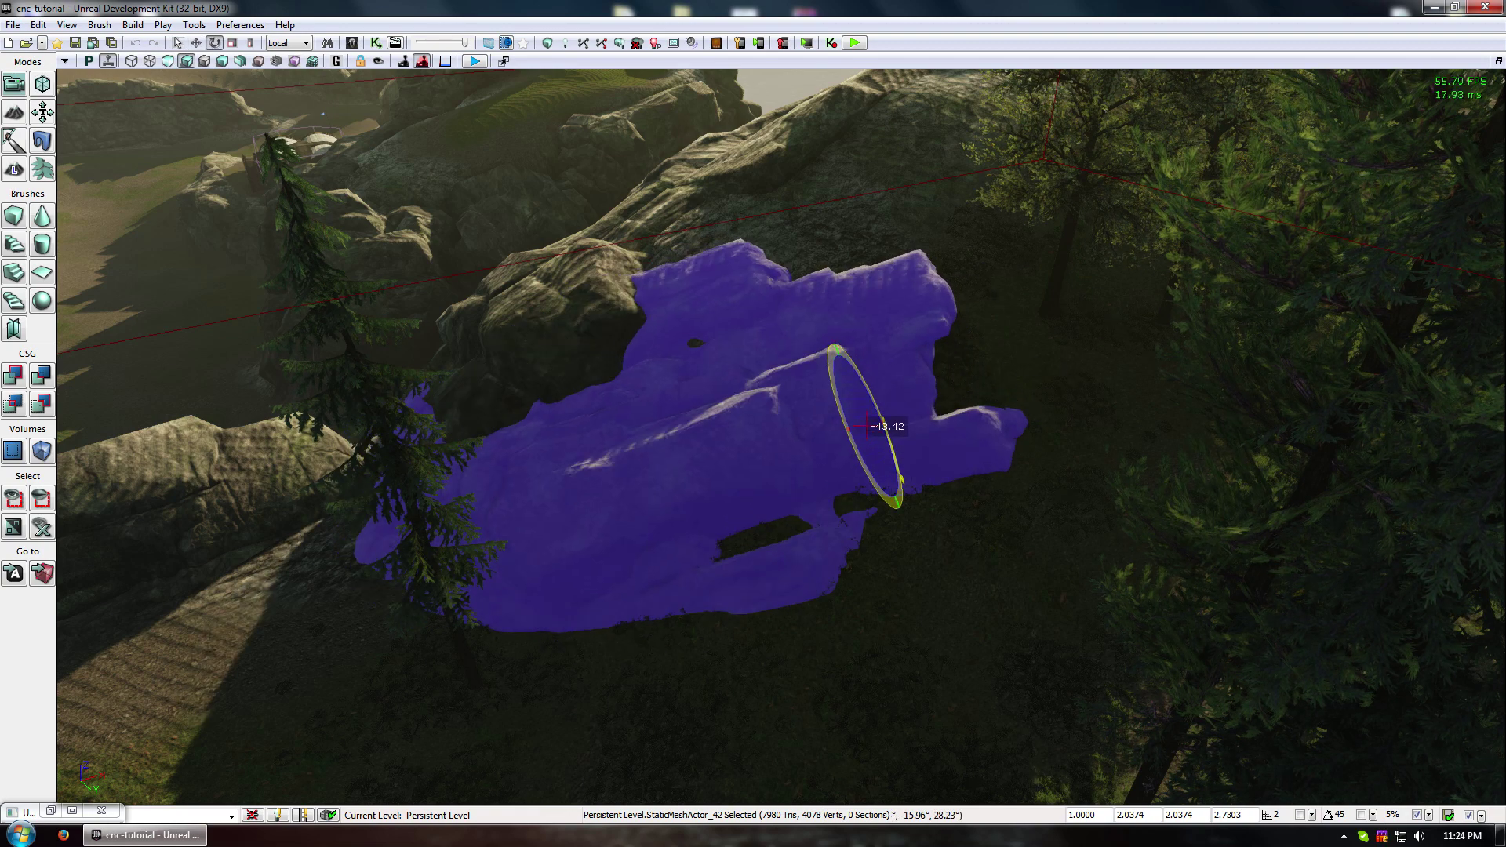
click(866, 649)
click(887, 426)
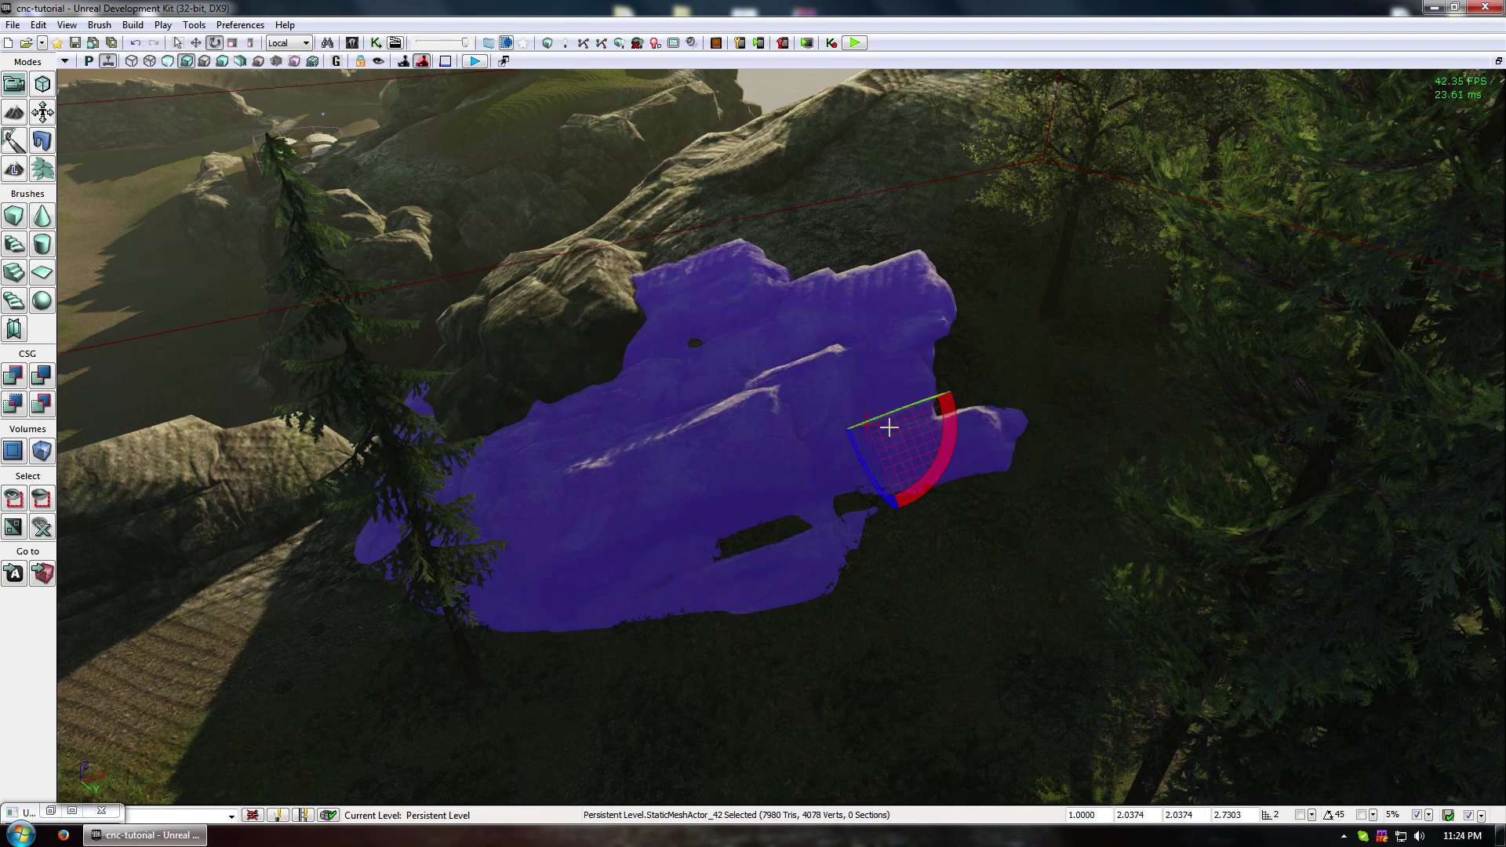
mouse_move(888, 422)
mouse_down()
mouse_move(917, 406)
mouse_move(867, 426)
mouse_up()
click(921, 582)
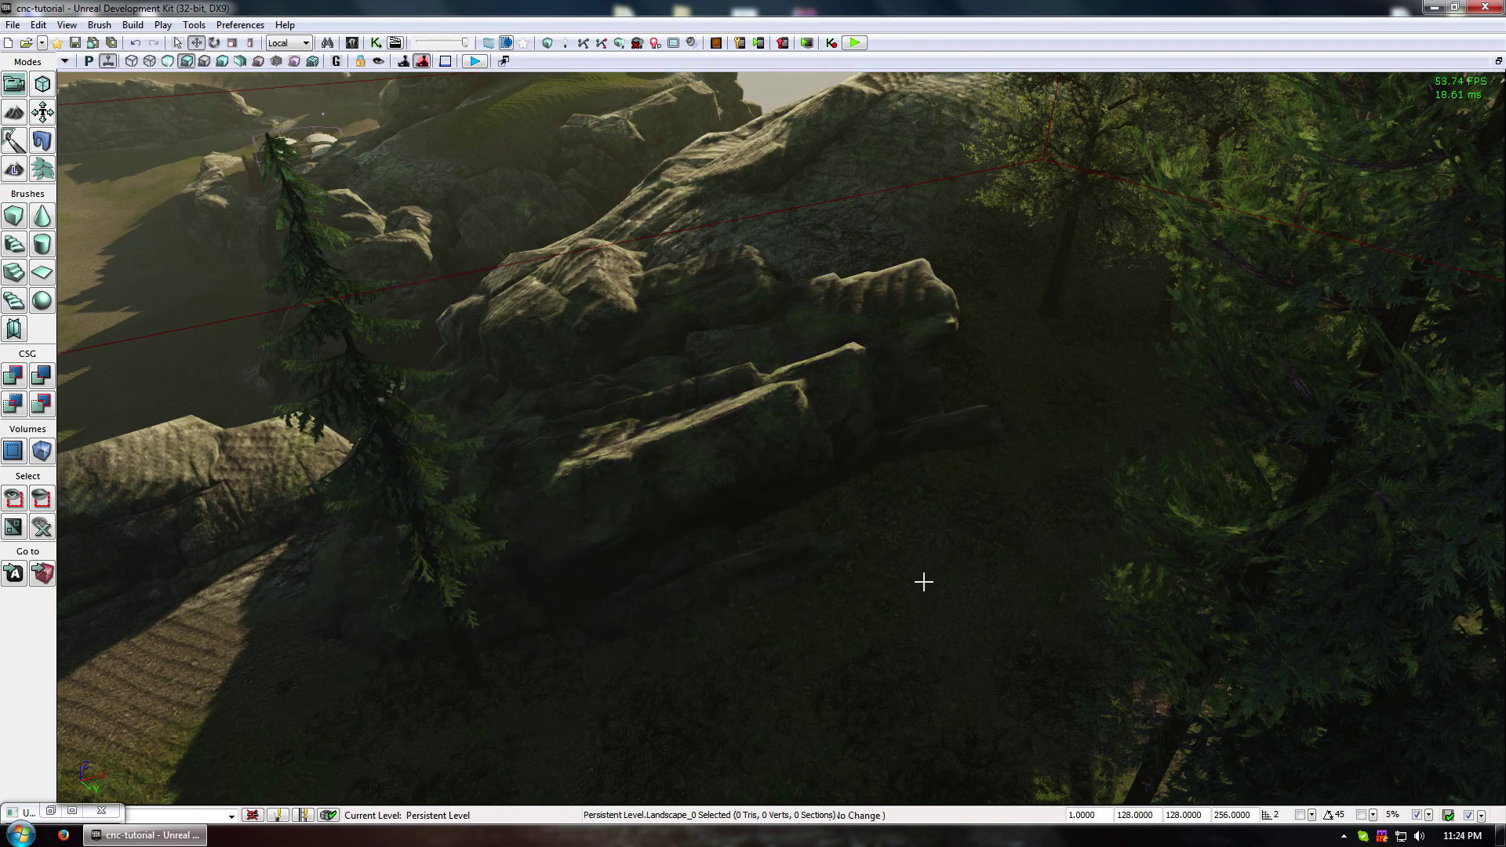
- Examine the ridge, the passage between the rocks and the base area from several viewpoints
mouse_move(921, 582)
right_down()
mouse_move(921, 533)
mouse_move(921, 582)
right_up()
drag(863, 502, 918, 360)
drag(518, 335, 698, 408)
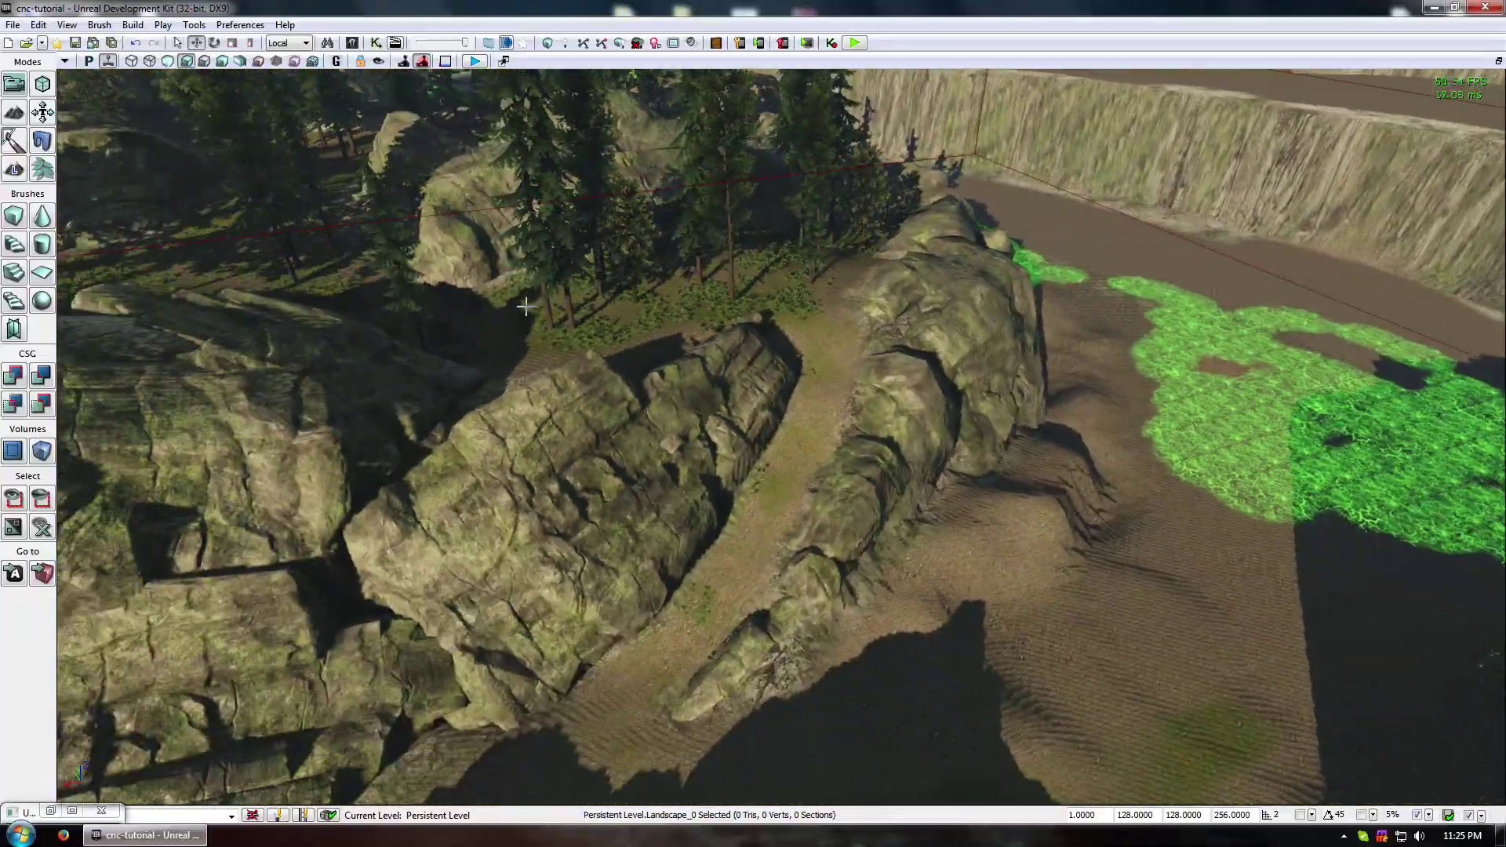
right_drag(698, 408, 596, 337)
drag(518, 267, 400, 239)
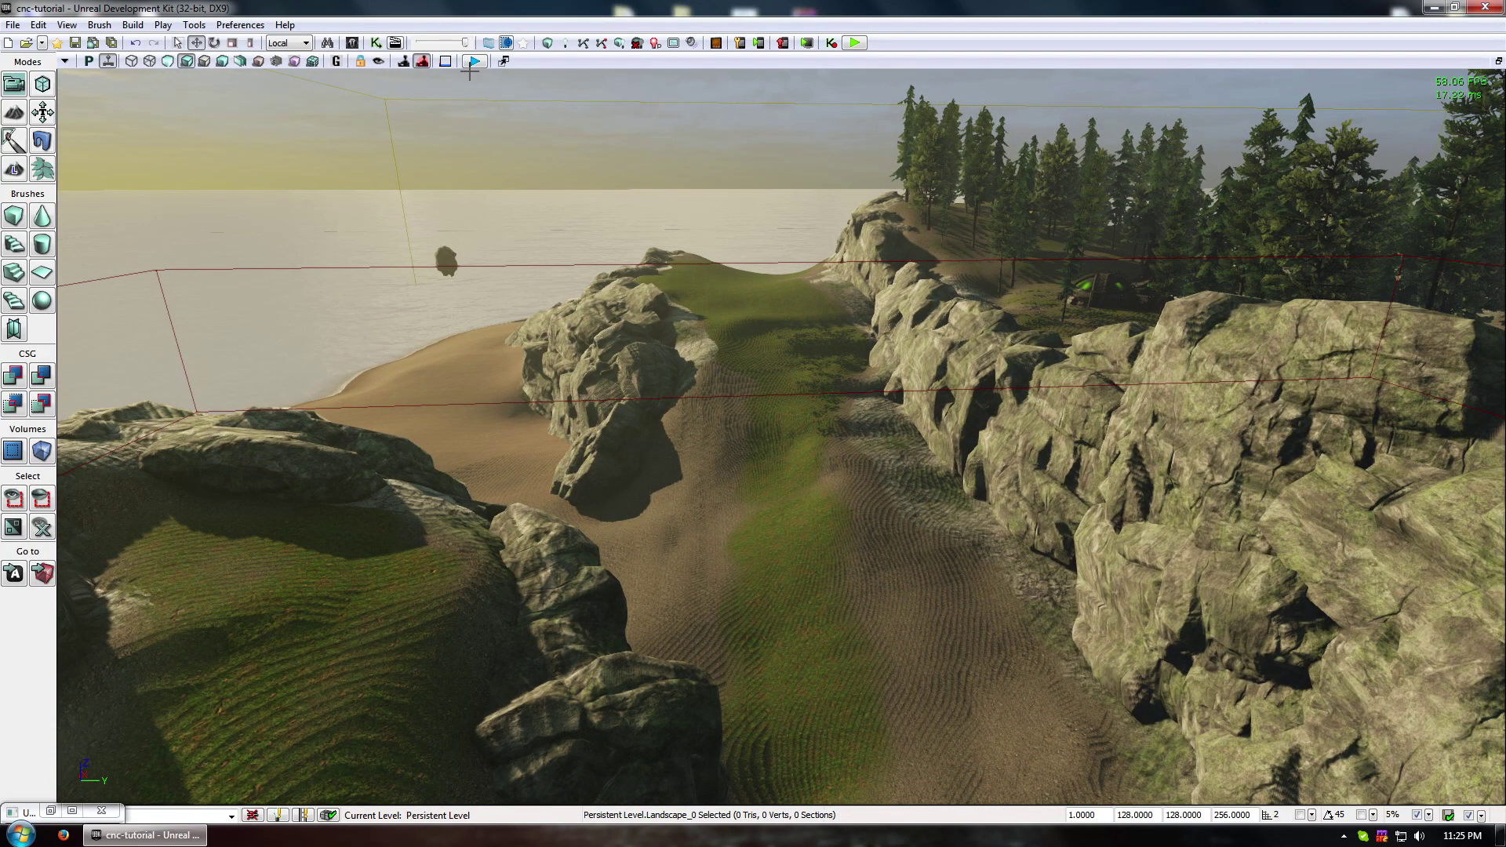
drag(606, 327, 541, 353)
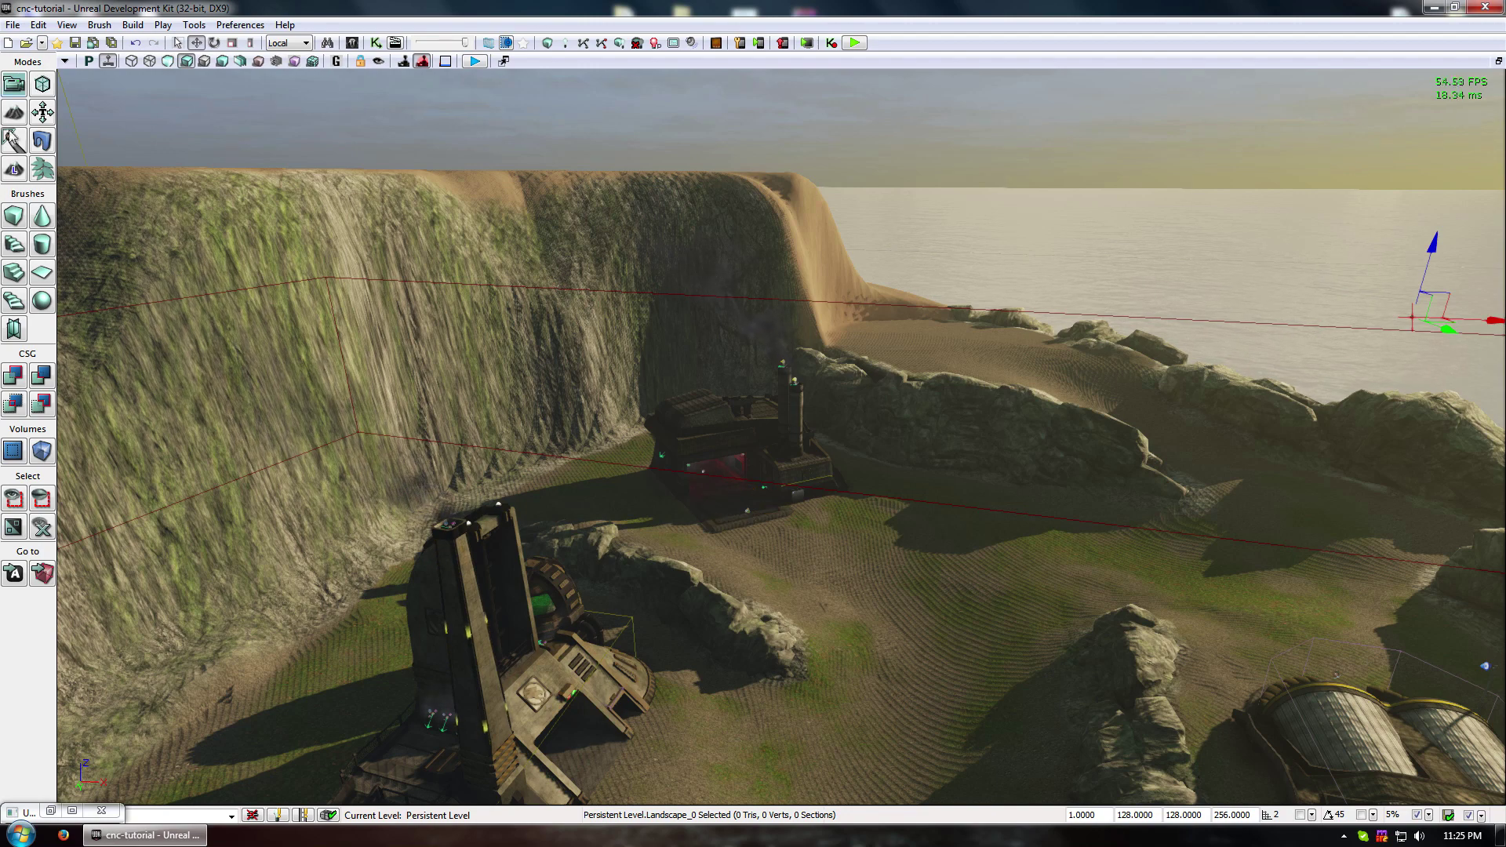
- Open landscape editing and review its target layers from the height map to grass2
click(28, 167)
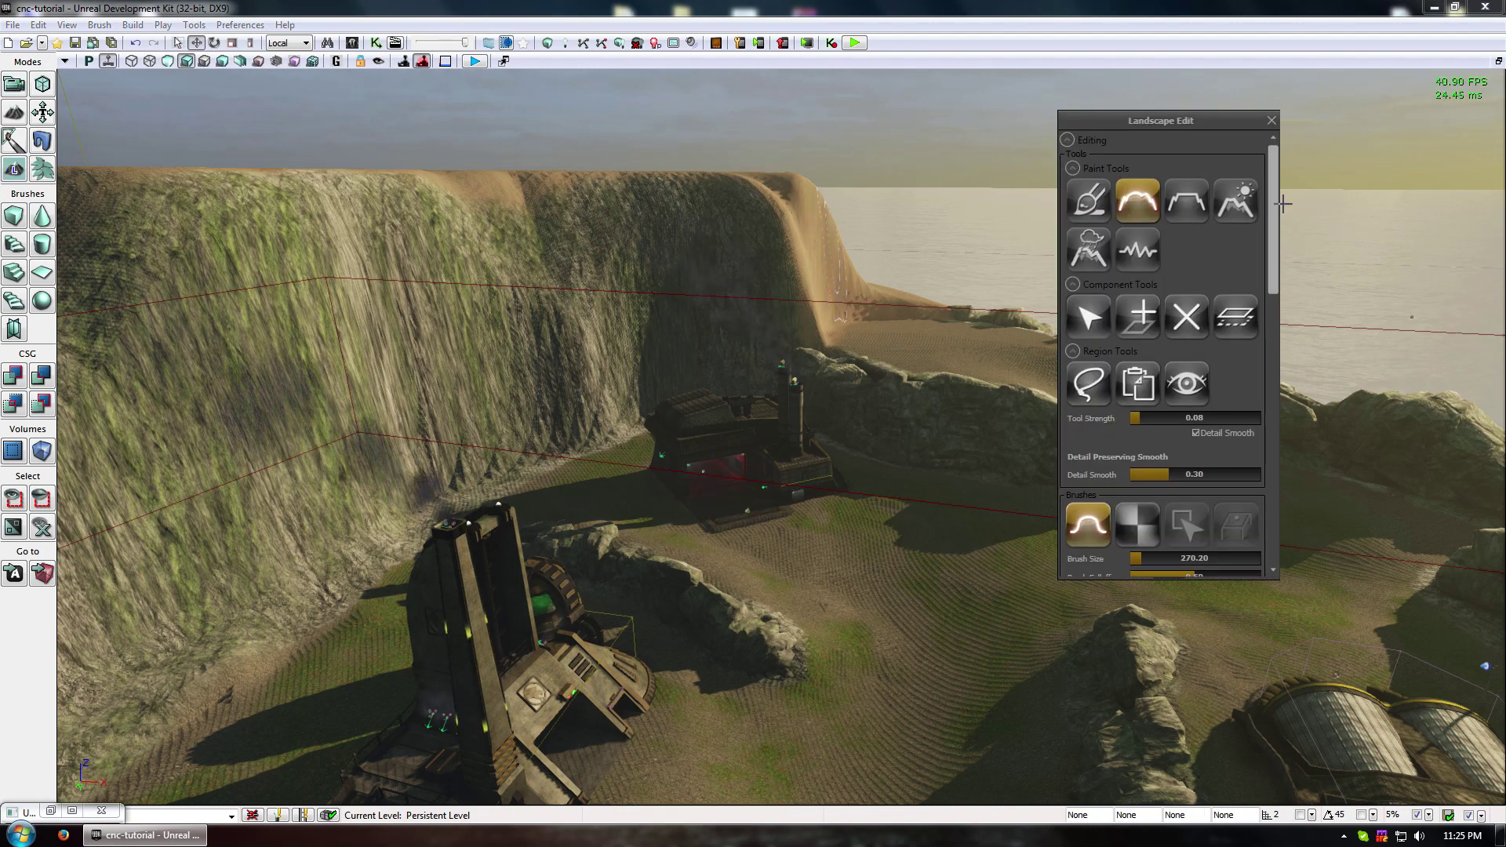
drag(1286, 278, 1291, 388)
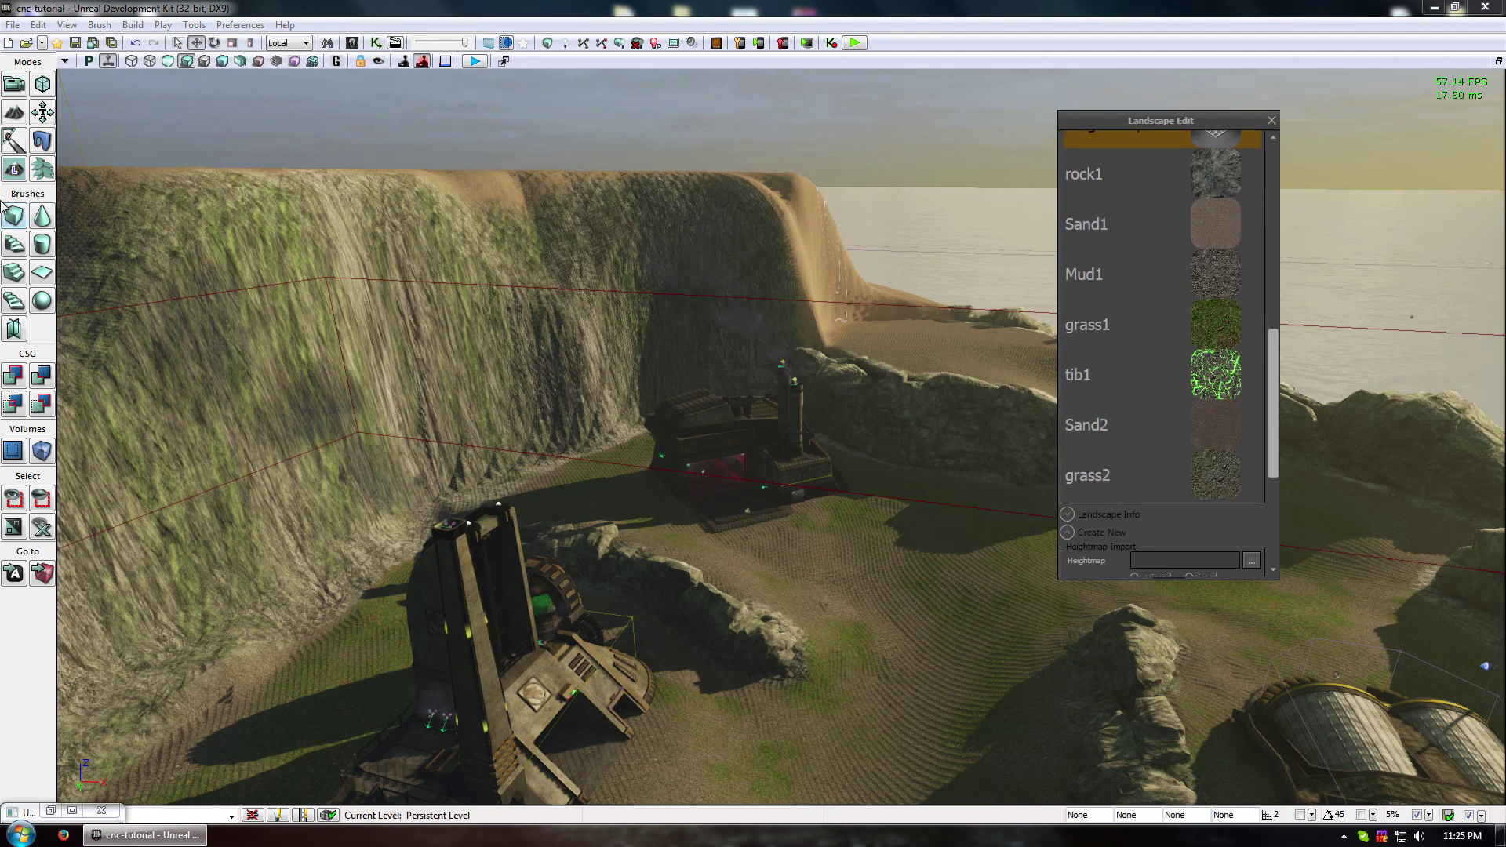
click(40, 169)
click(14, 167)
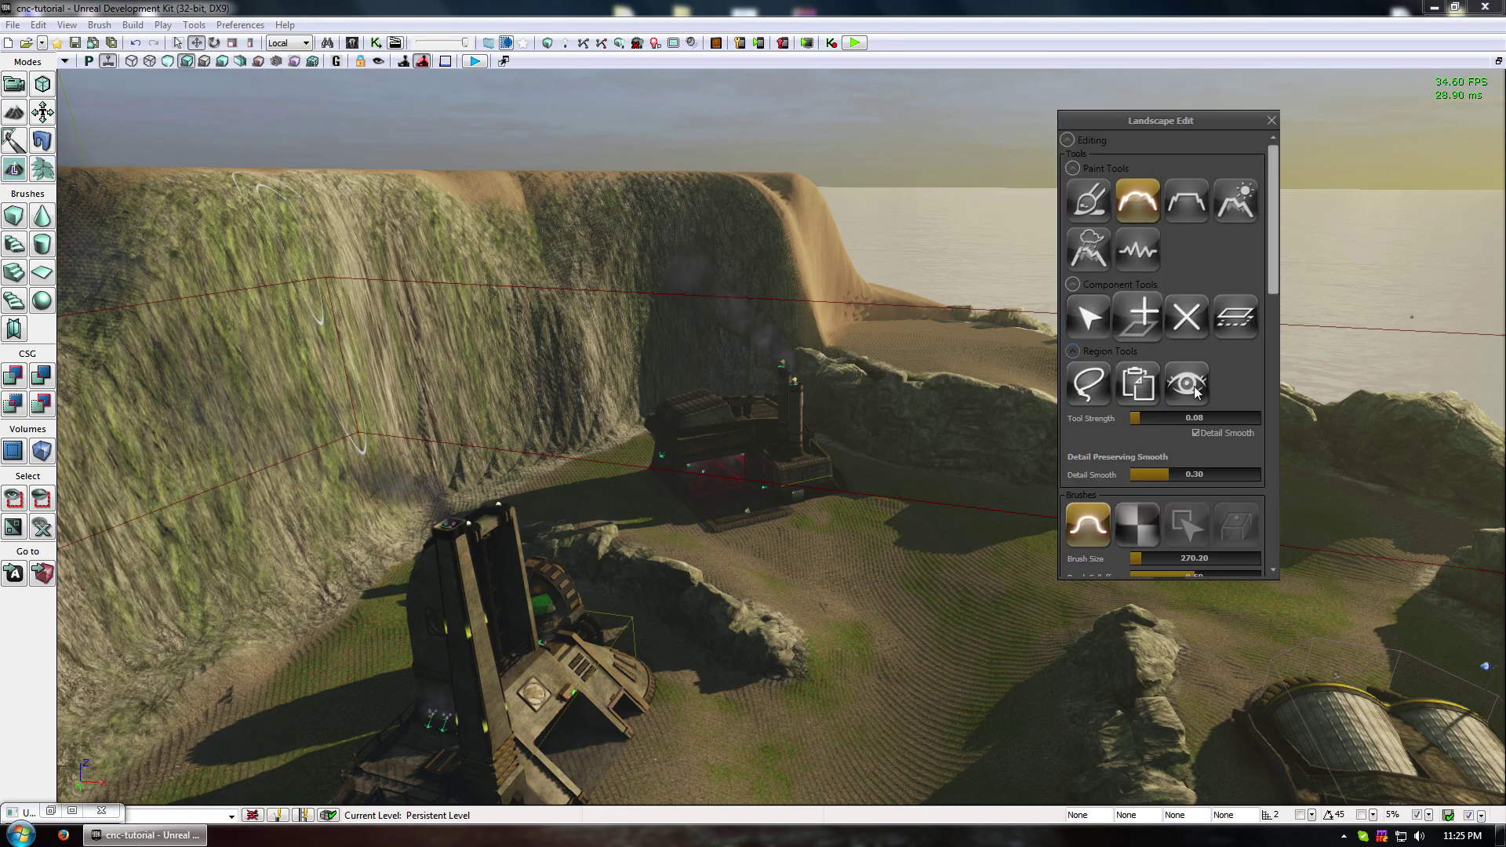
drag(1268, 242, 1273, 394)
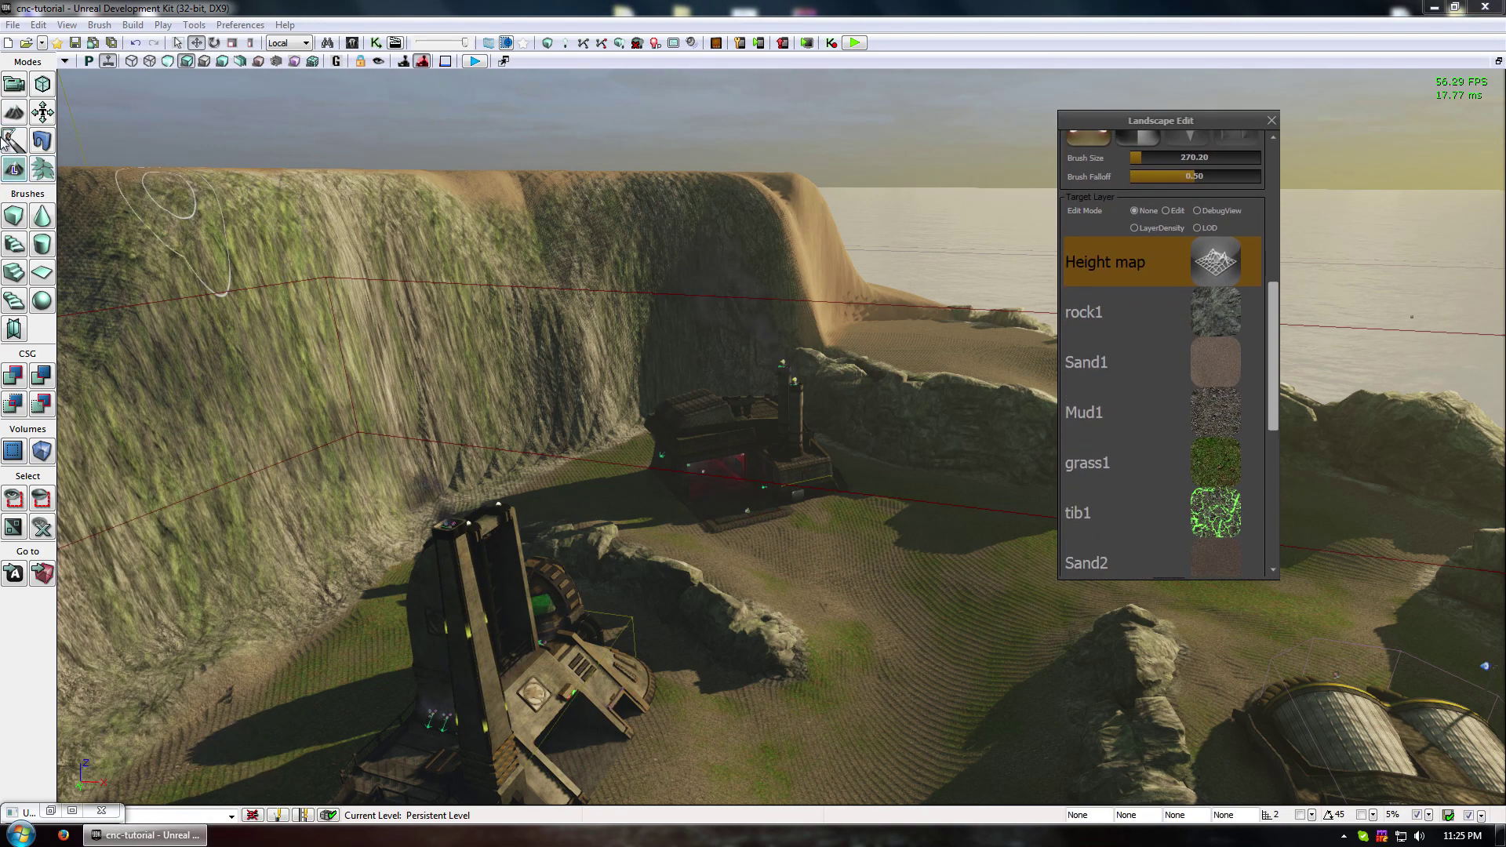
- Switch to foliage editing, select the Pebbles mesh and activate the foliage Paint tool
click(43, 176)
drag(284, 648, 285, 788)
drag(154, 449, 293, 154)
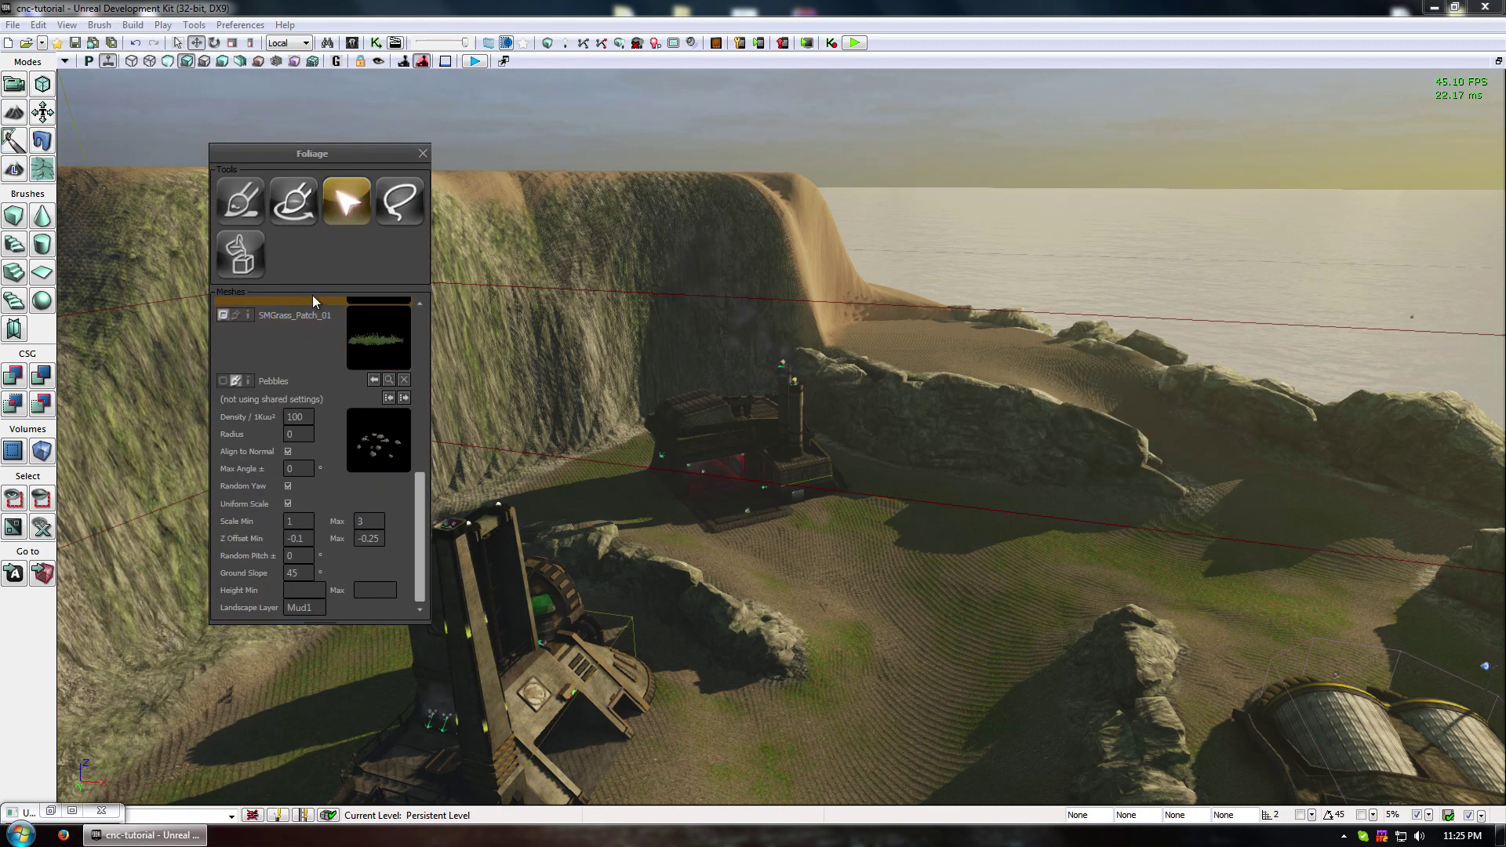
click(383, 413)
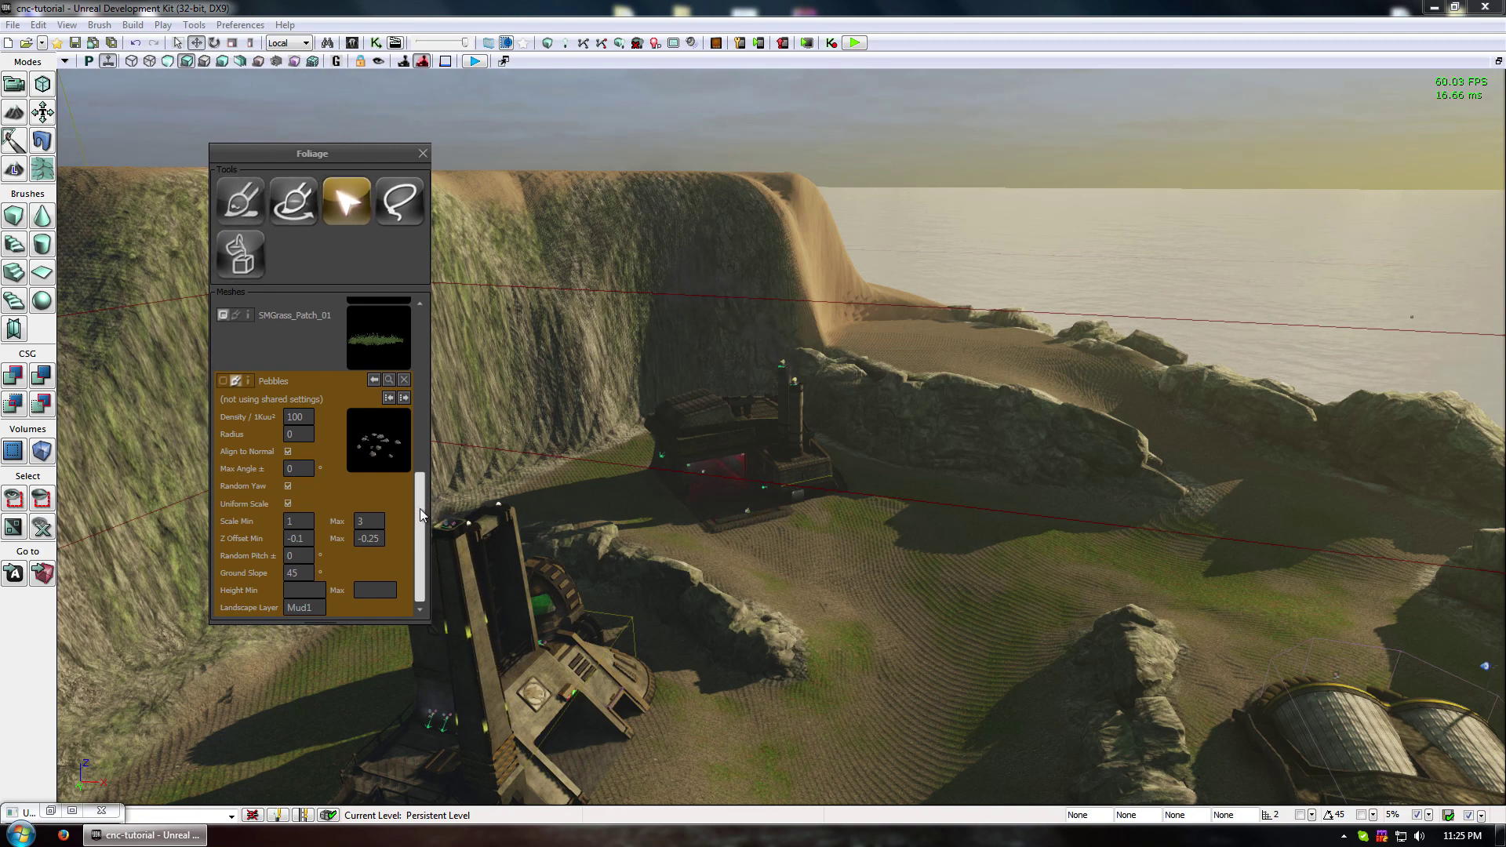
drag(421, 508, 426, 317)
click(239, 200)
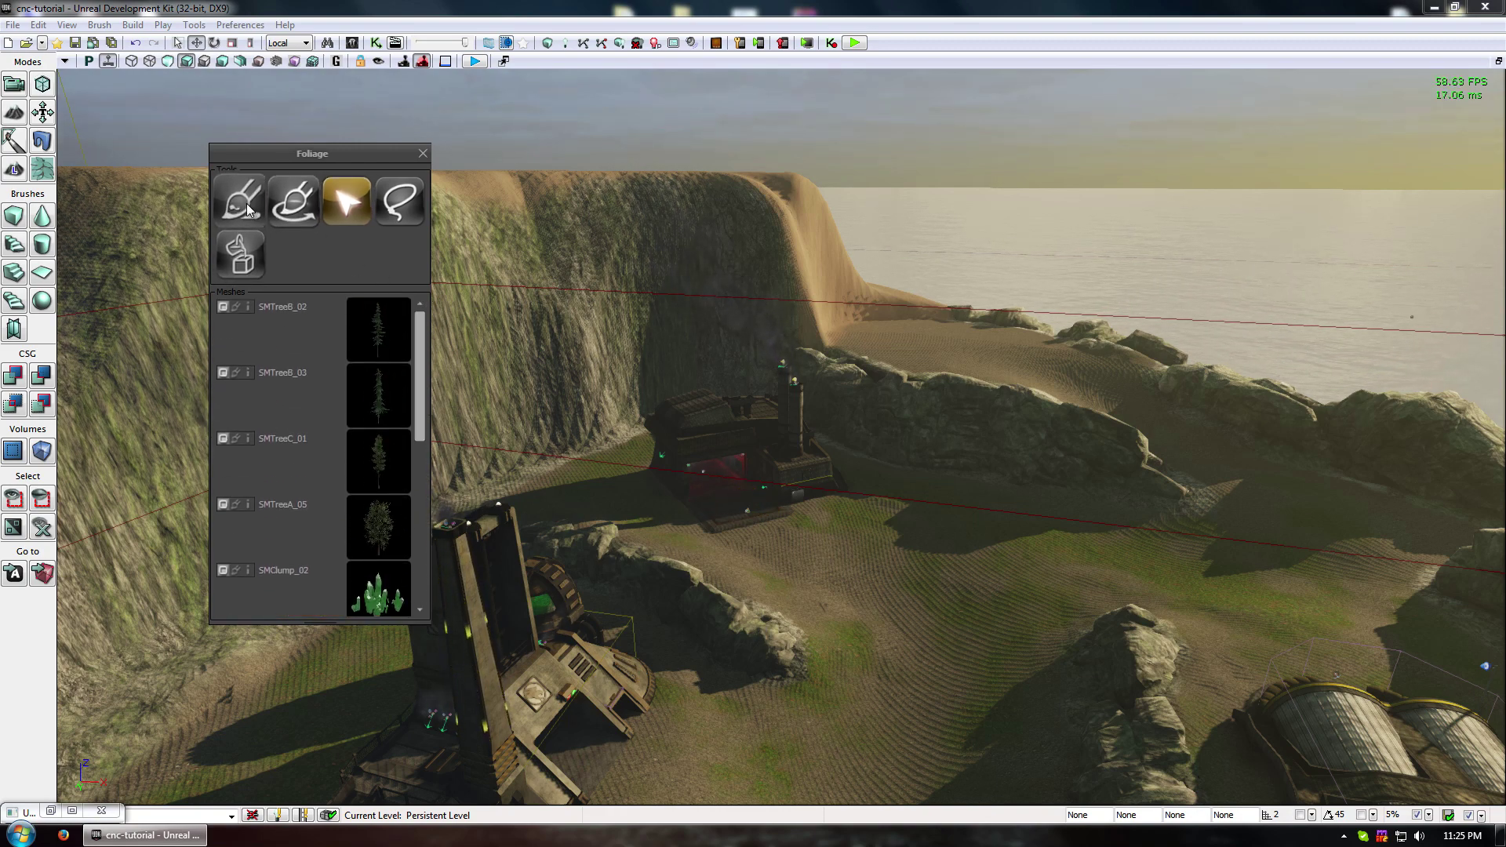
drag(332, 306, 345, 306)
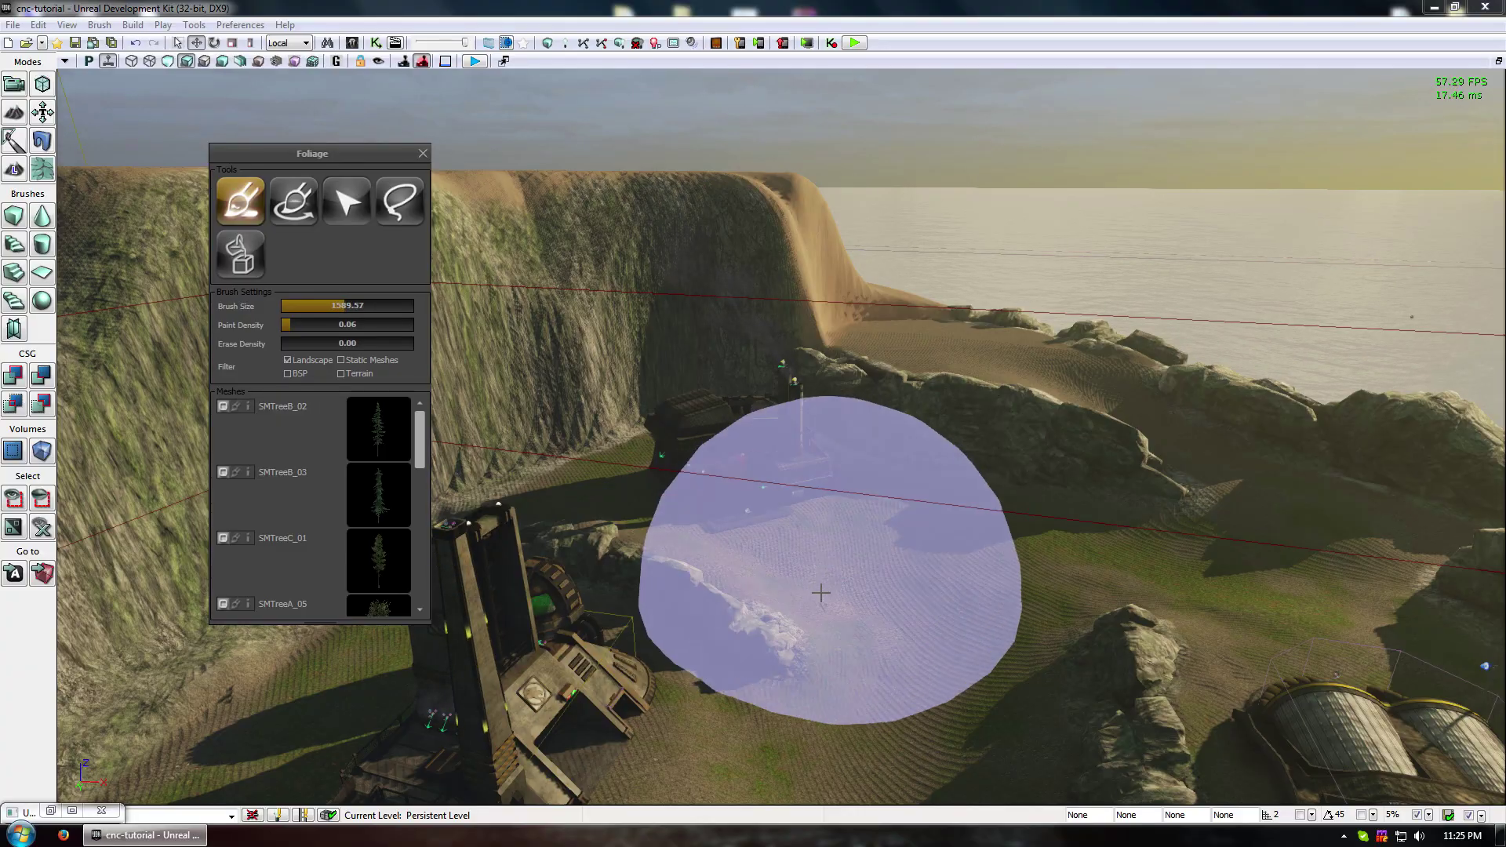
- Examine the ground around the base buildings and the shaded gravel passage between the rocks for foliage coverage
middle_drag(768, 753, 777, 798)
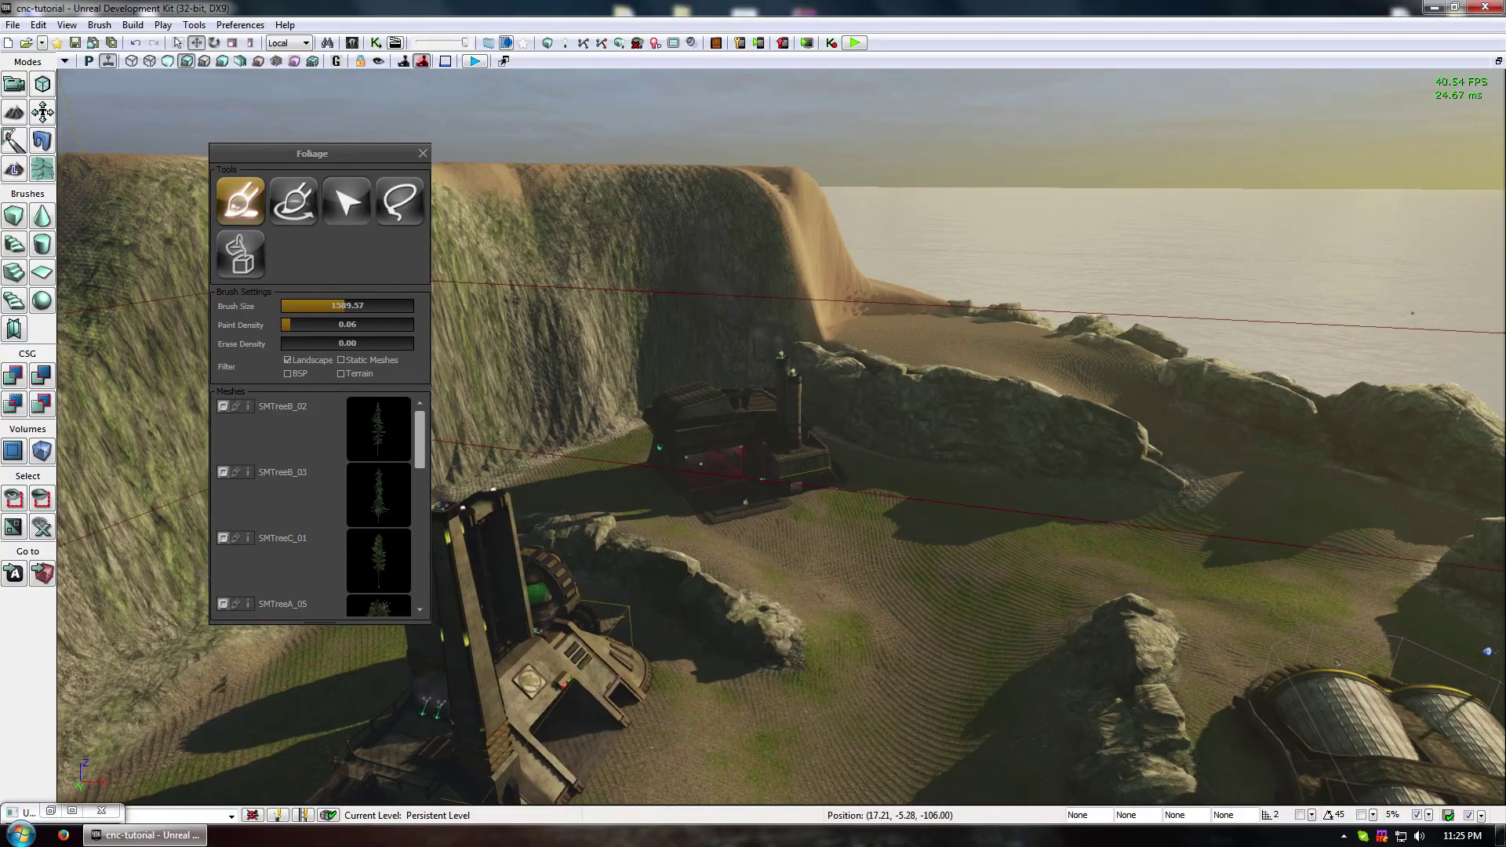
mouse_move(736, 609)
right_down()
mouse_move(785, 604)
mouse_move(690, 639)
mouse_move(710, 634)
mouse_move(713, 663)
mouse_move(737, 580)
mouse_move(745, 635)
mouse_move(765, 651)
mouse_move(743, 627)
right_up()
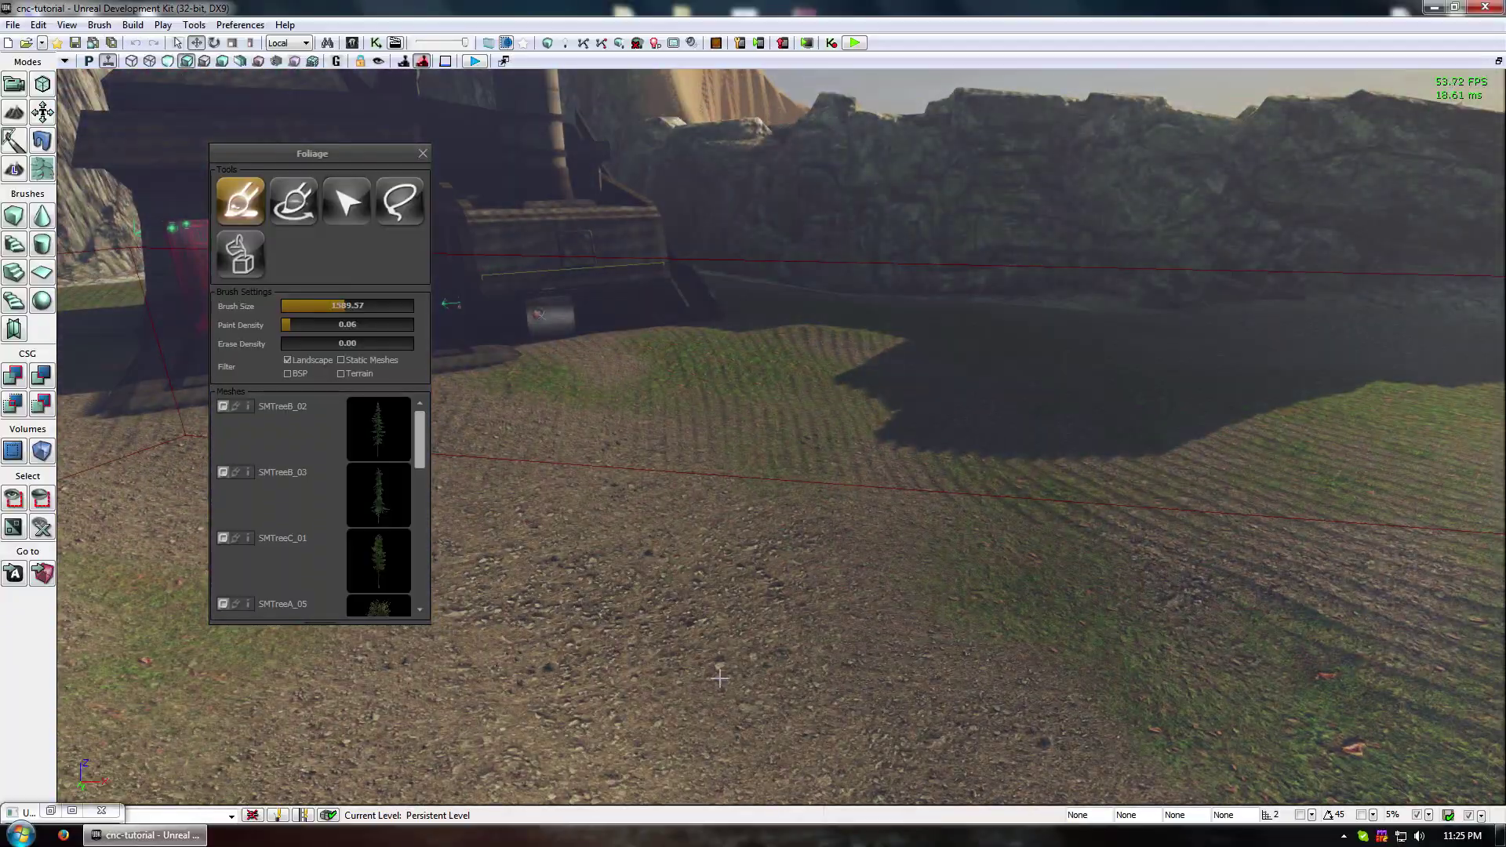
mouse_move(530, 643)
right_down()
mouse_move(514, 639)
mouse_move(549, 651)
mouse_move(517, 612)
mouse_move(666, 625)
right_up()
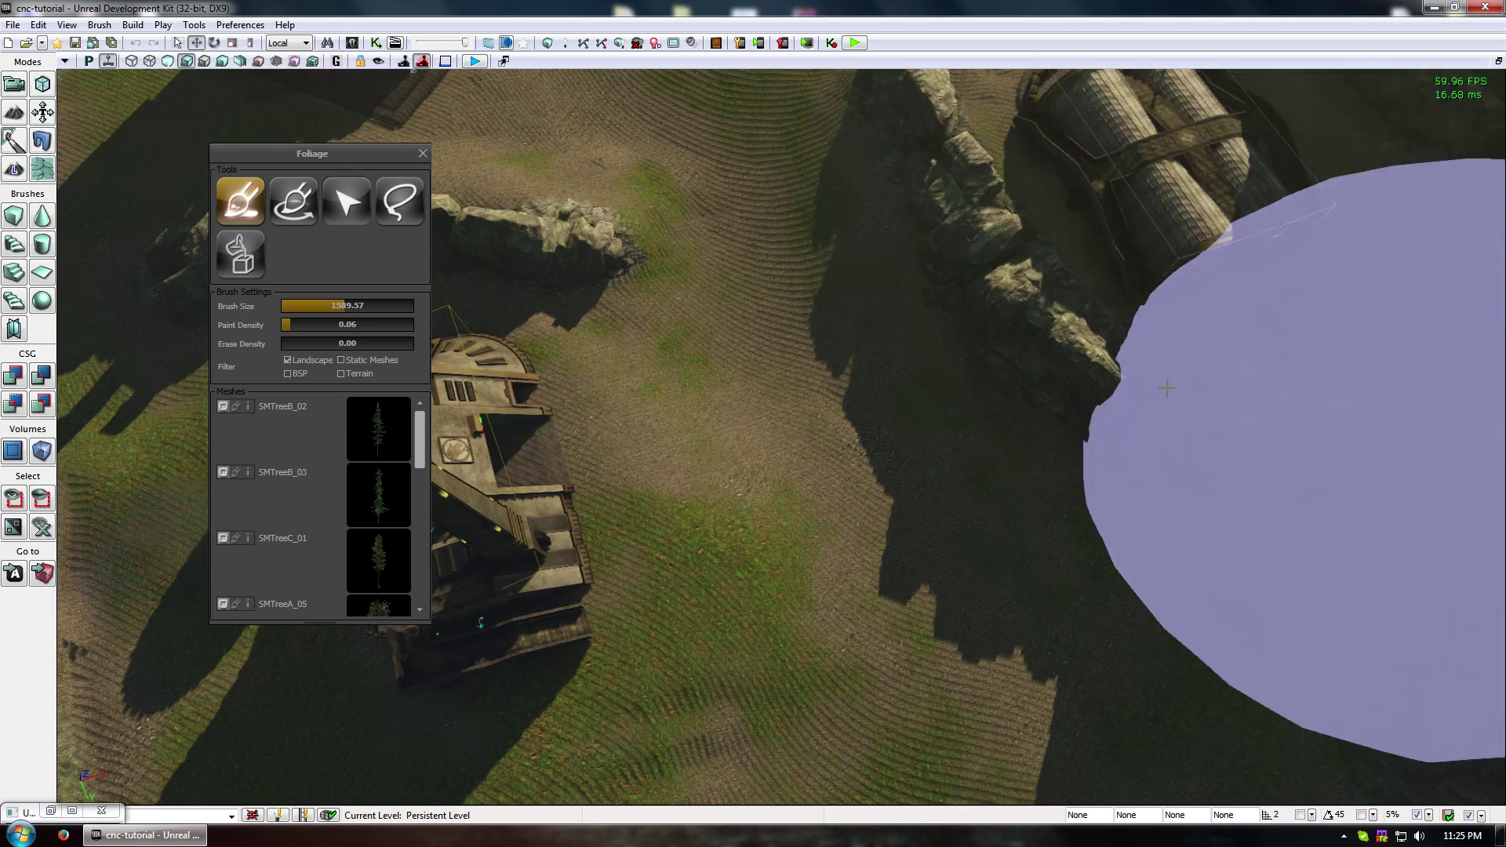
mouse_move(672, 781)
right_down()
mouse_move(802, 680)
mouse_move(796, 549)
mouse_move(785, 730)
mouse_move(772, 667)
mouse_move(771, 682)
right_up()
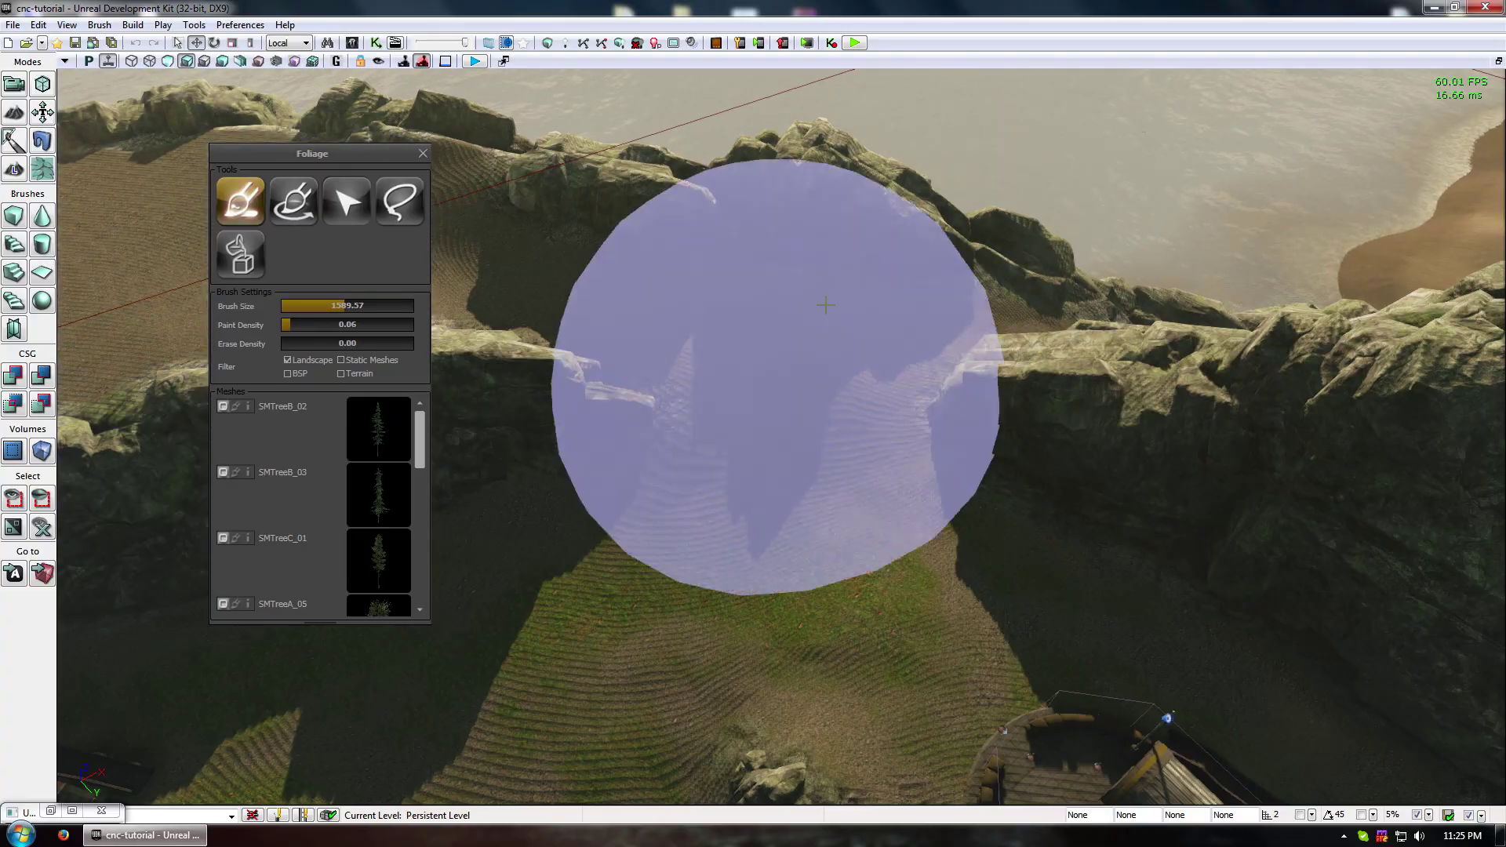
mouse_move(808, 494)
right_down()
mouse_move(706, 596)
mouse_move(784, 502)
mouse_move(1098, 628)
right_up()
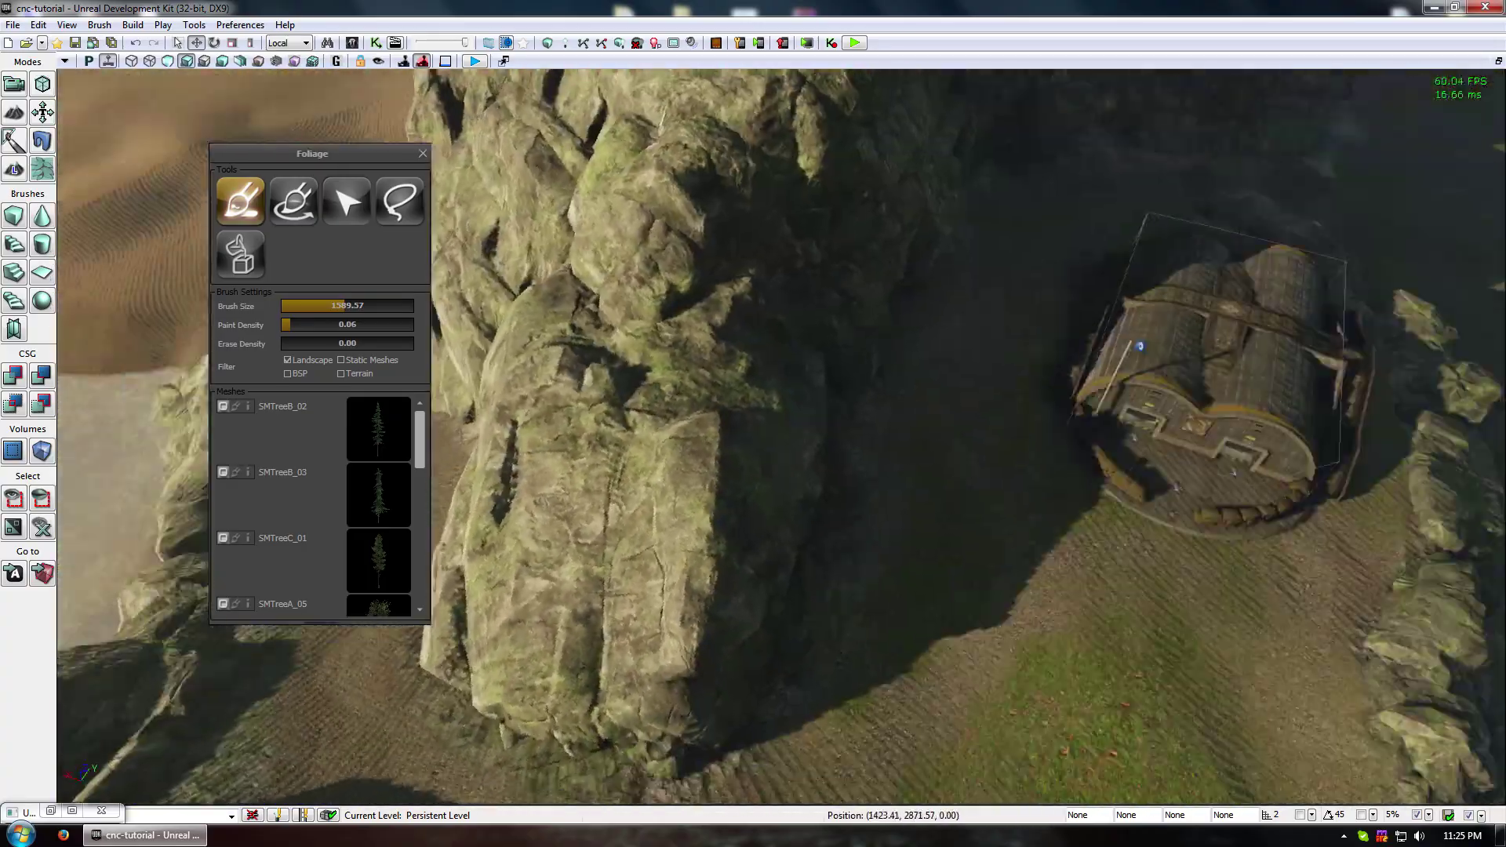
drag(792, 549, 792, 611)
right_drag(792, 612, 780, 534)
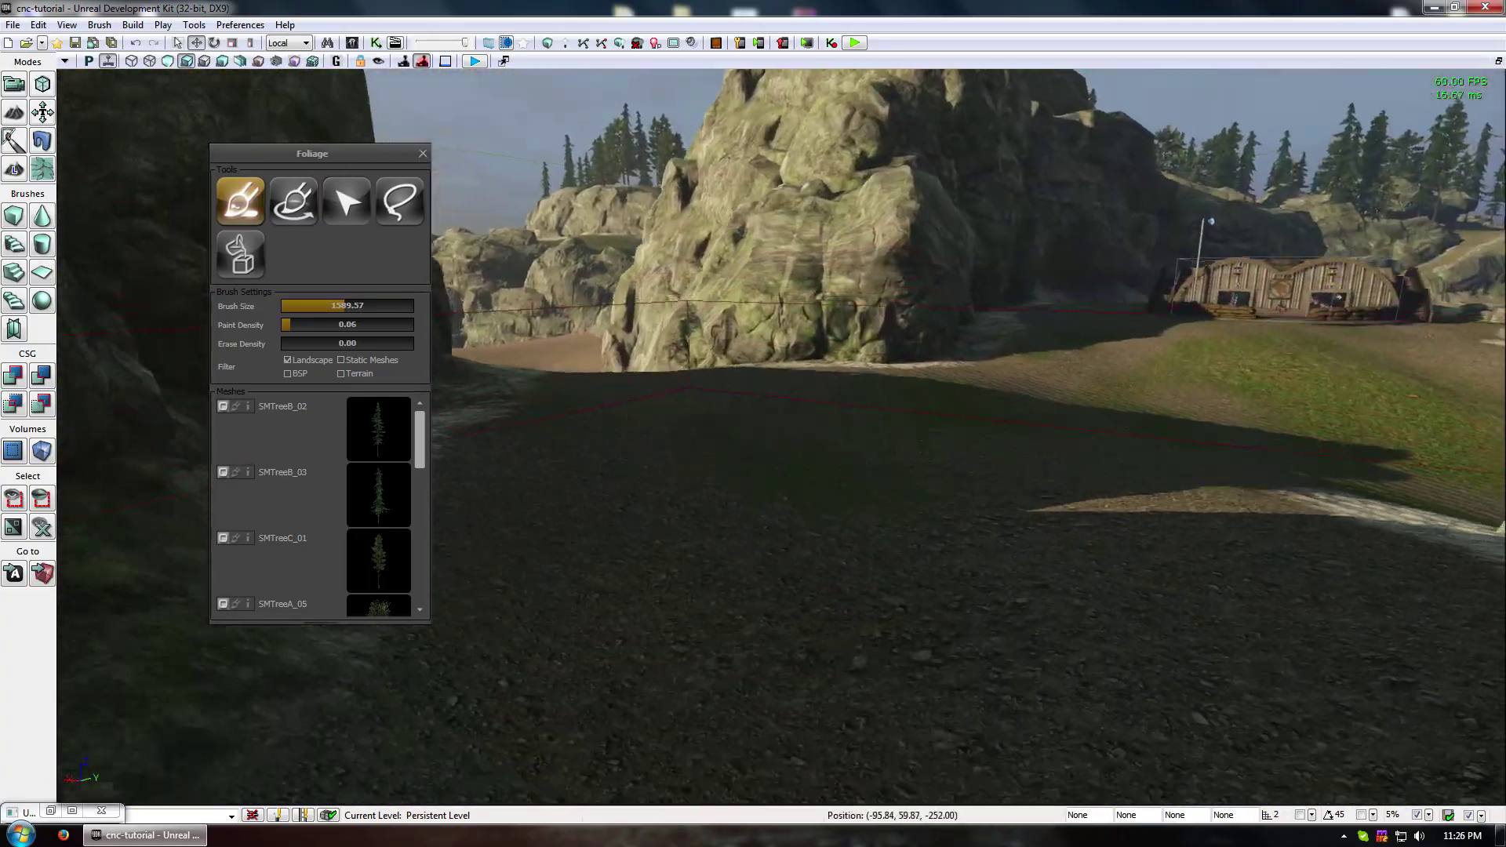
right_drag(896, 510, 896, 546)
right_drag(775, 601, 808, 534)
right_drag(658, 532, 658, 420)
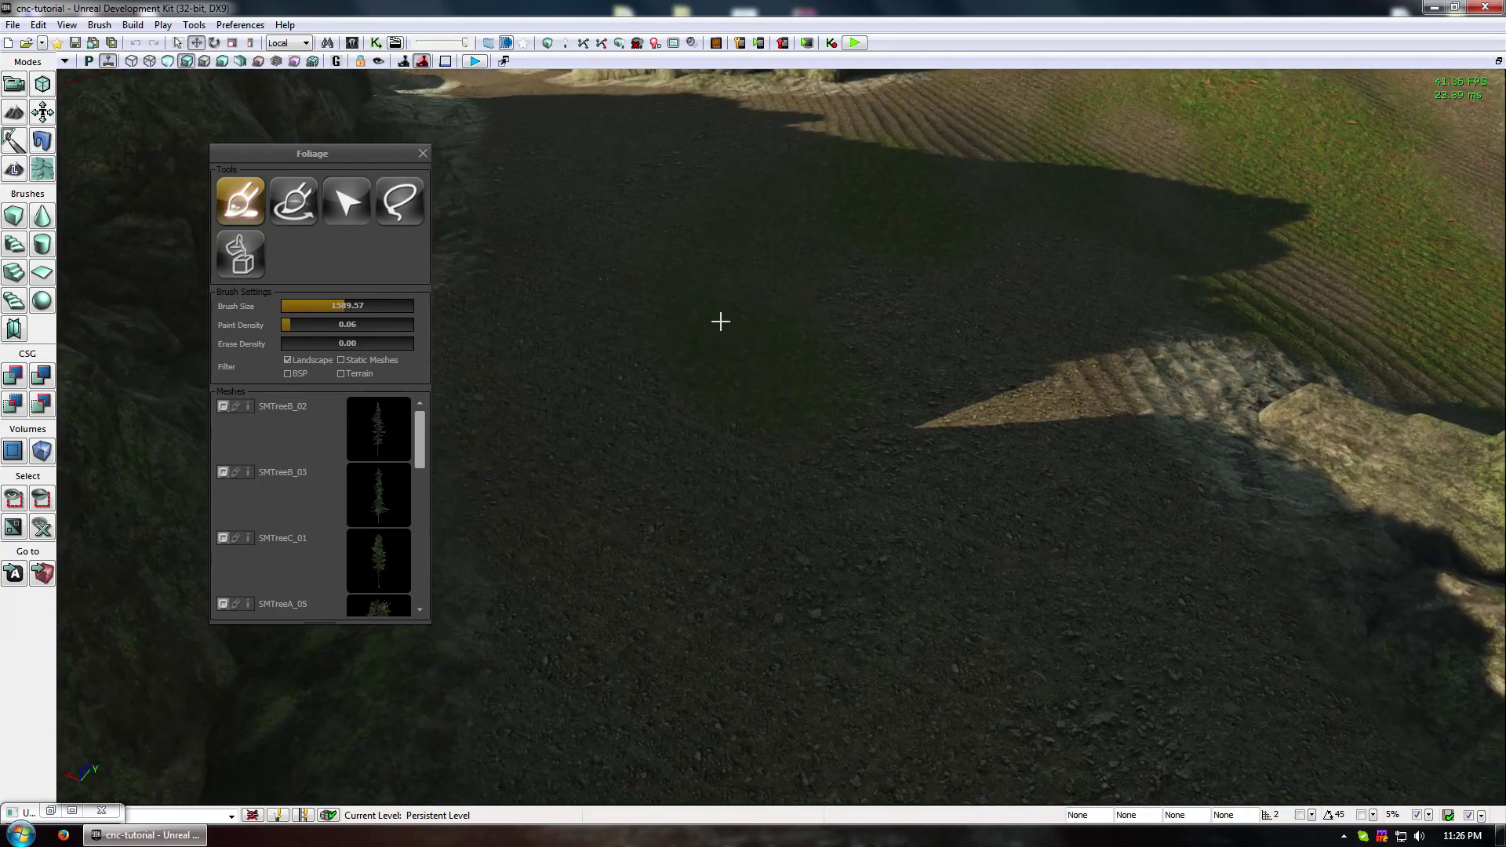
middle_drag(721, 322, 696, 474)
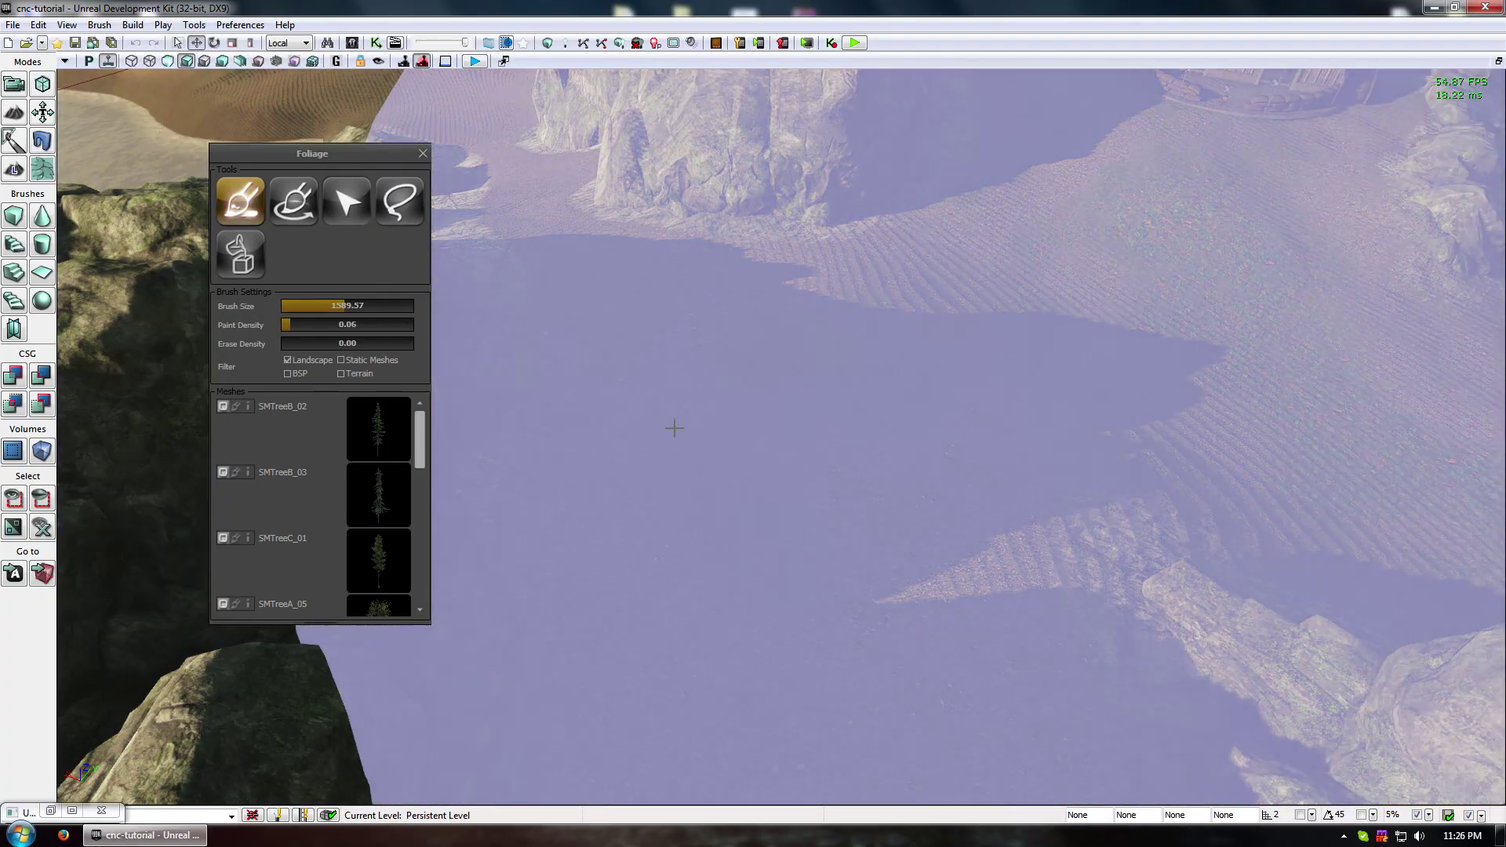
- Reduce the foliage brush size to 605.91 and bring up the Pebbles mesh settings
mouse_move(675, 428)
right_down()
mouse_move(675, 471)
mouse_move(681, 396)
right_up()
drag(680, 396, 681, 330)
right_drag(645, 397, 702, 542)
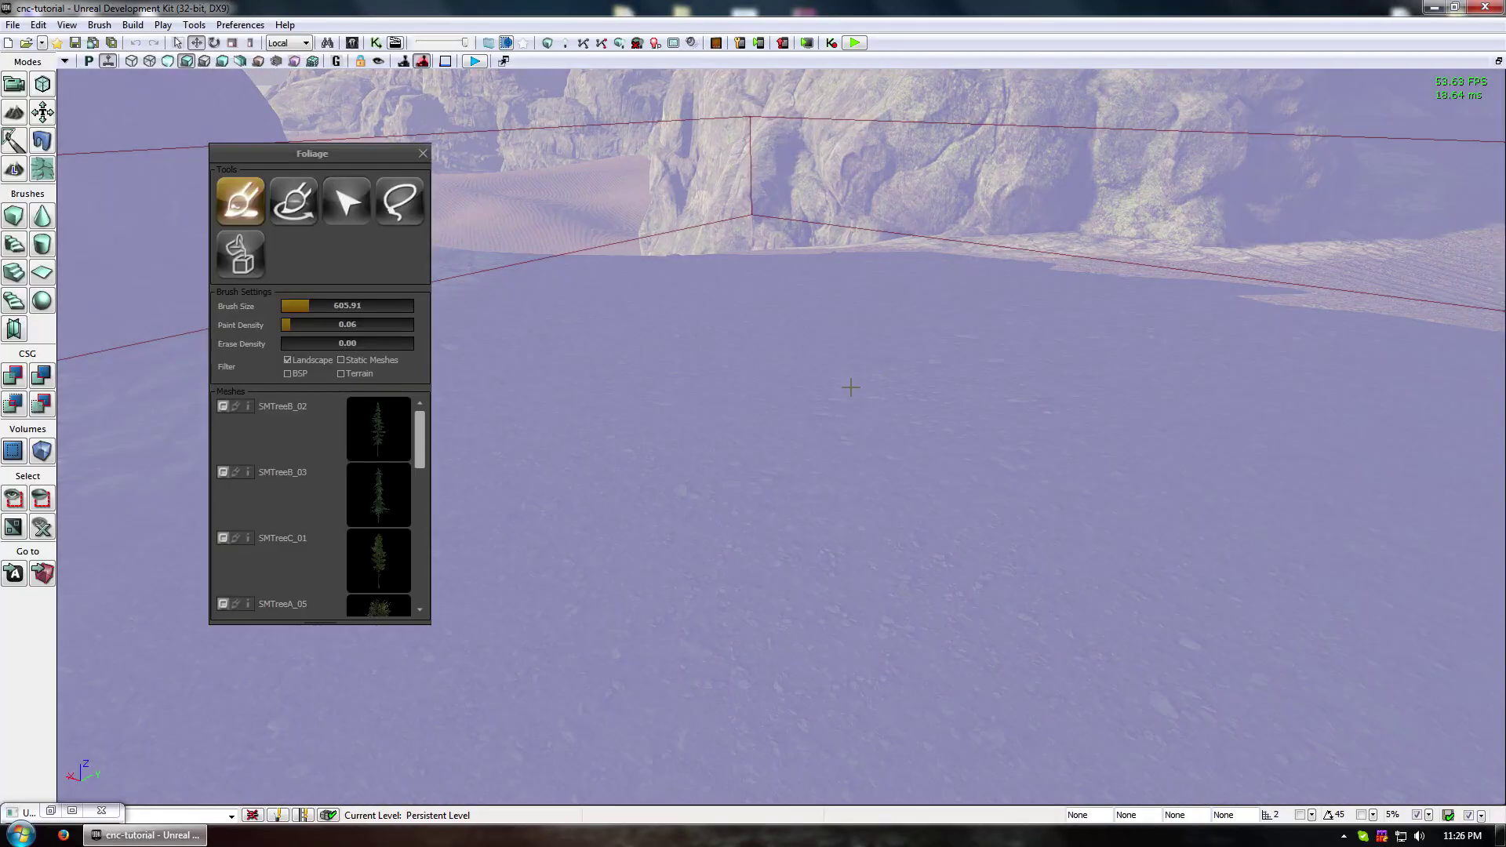
drag(855, 387, 788, 298)
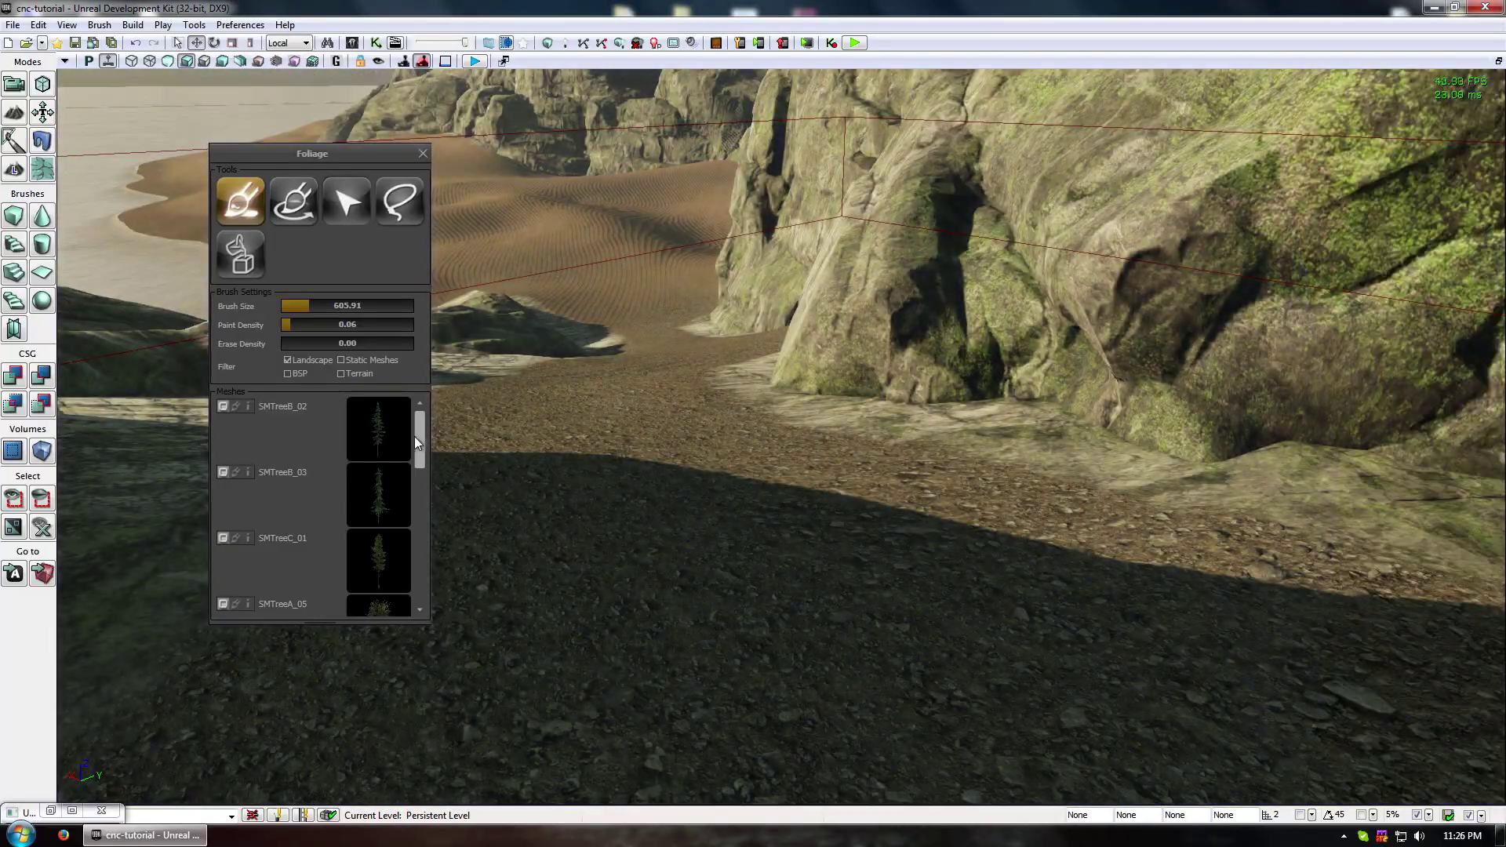
drag(419, 437, 419, 546)
- Set the paint density to 0.11 and paint pebbles over the gravel passage between the rocks
drag(596, 502, 1012, 533)
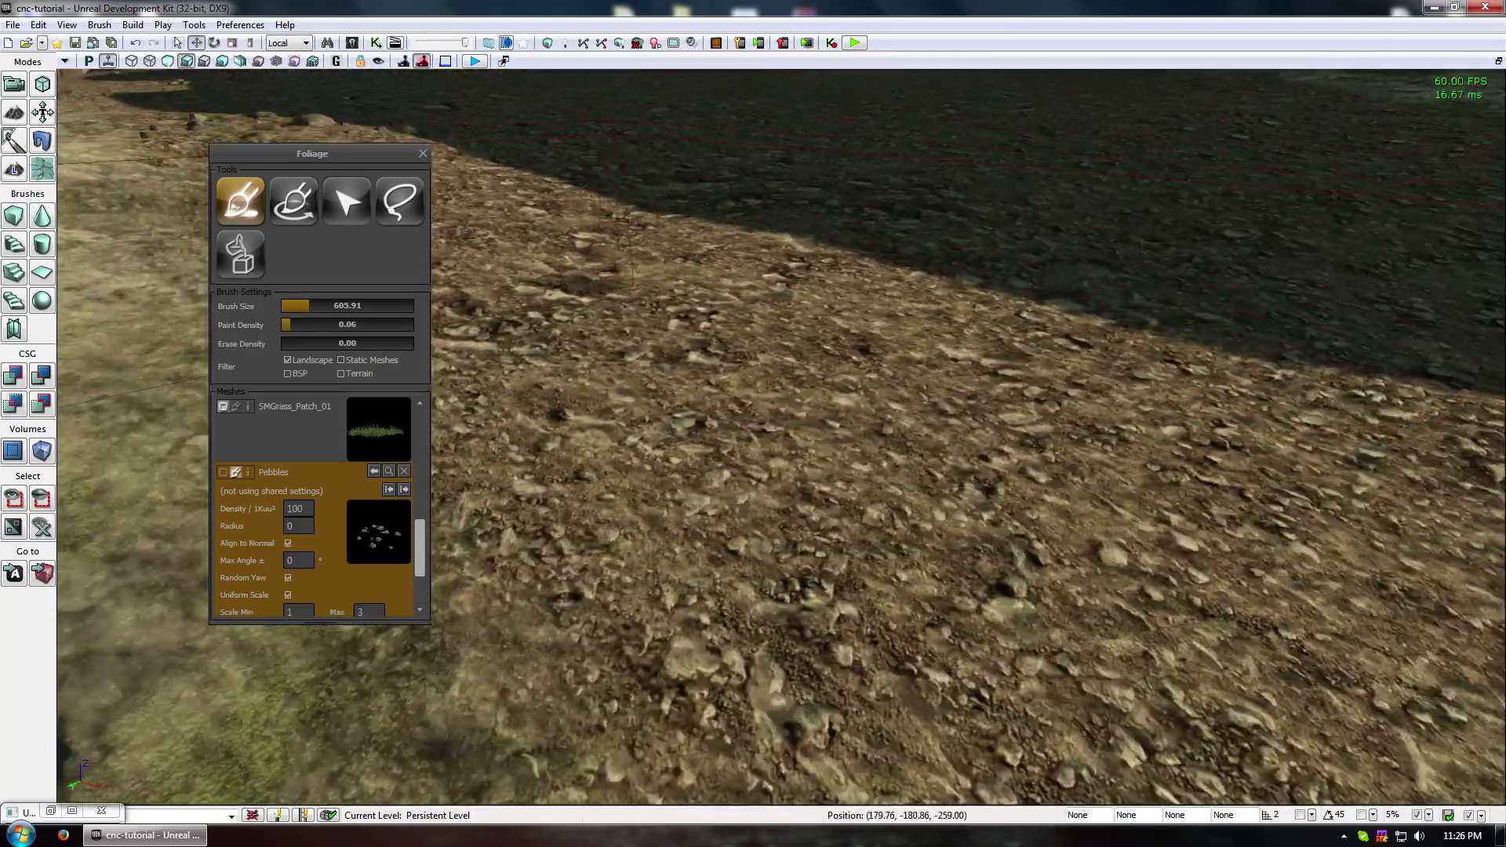
right_drag(784, 502, 803, 383)
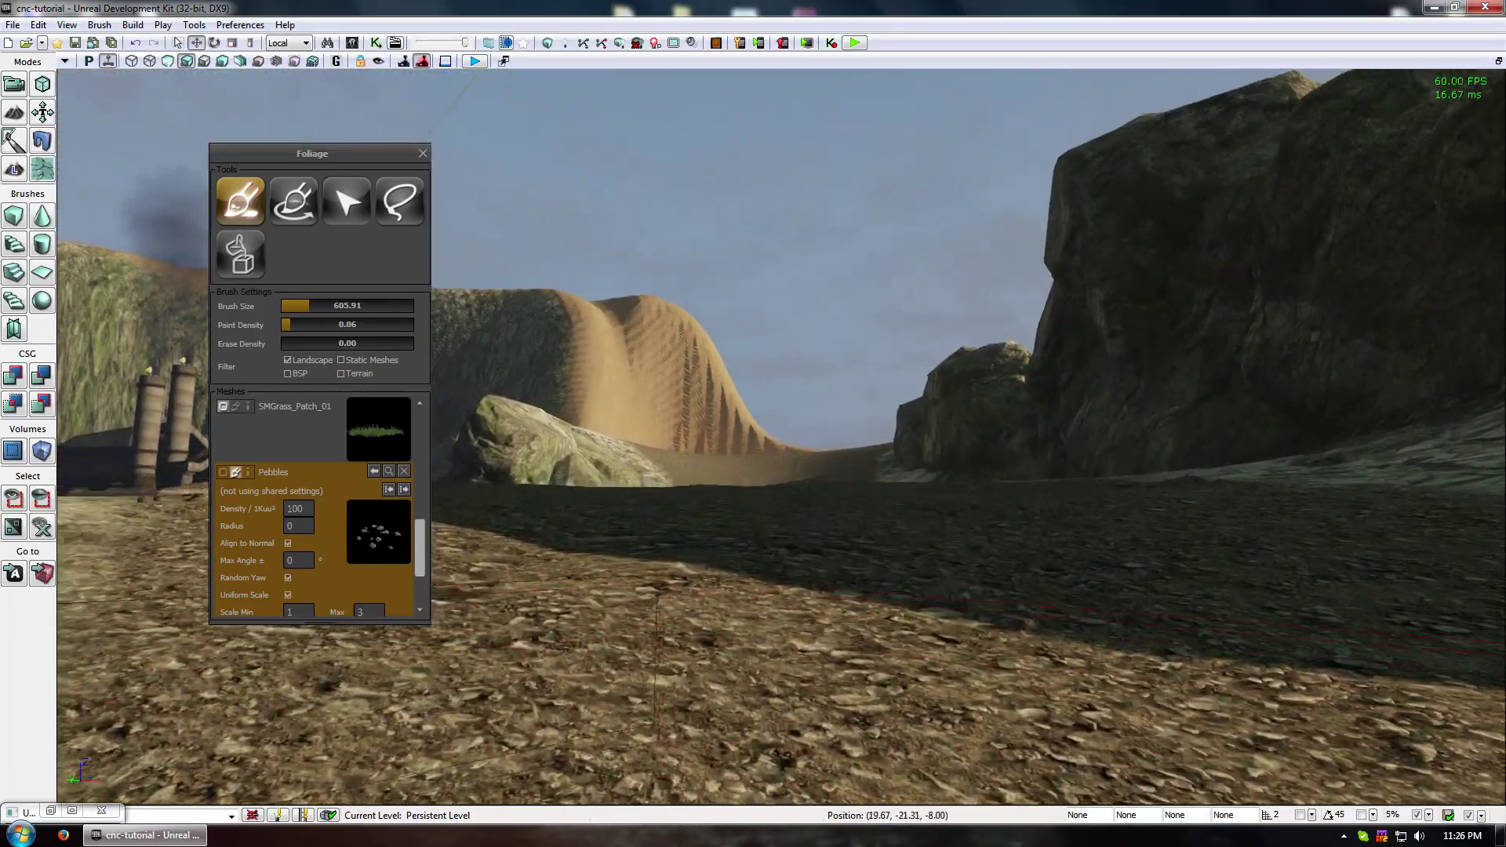
drag(785, 502, 781, 384)
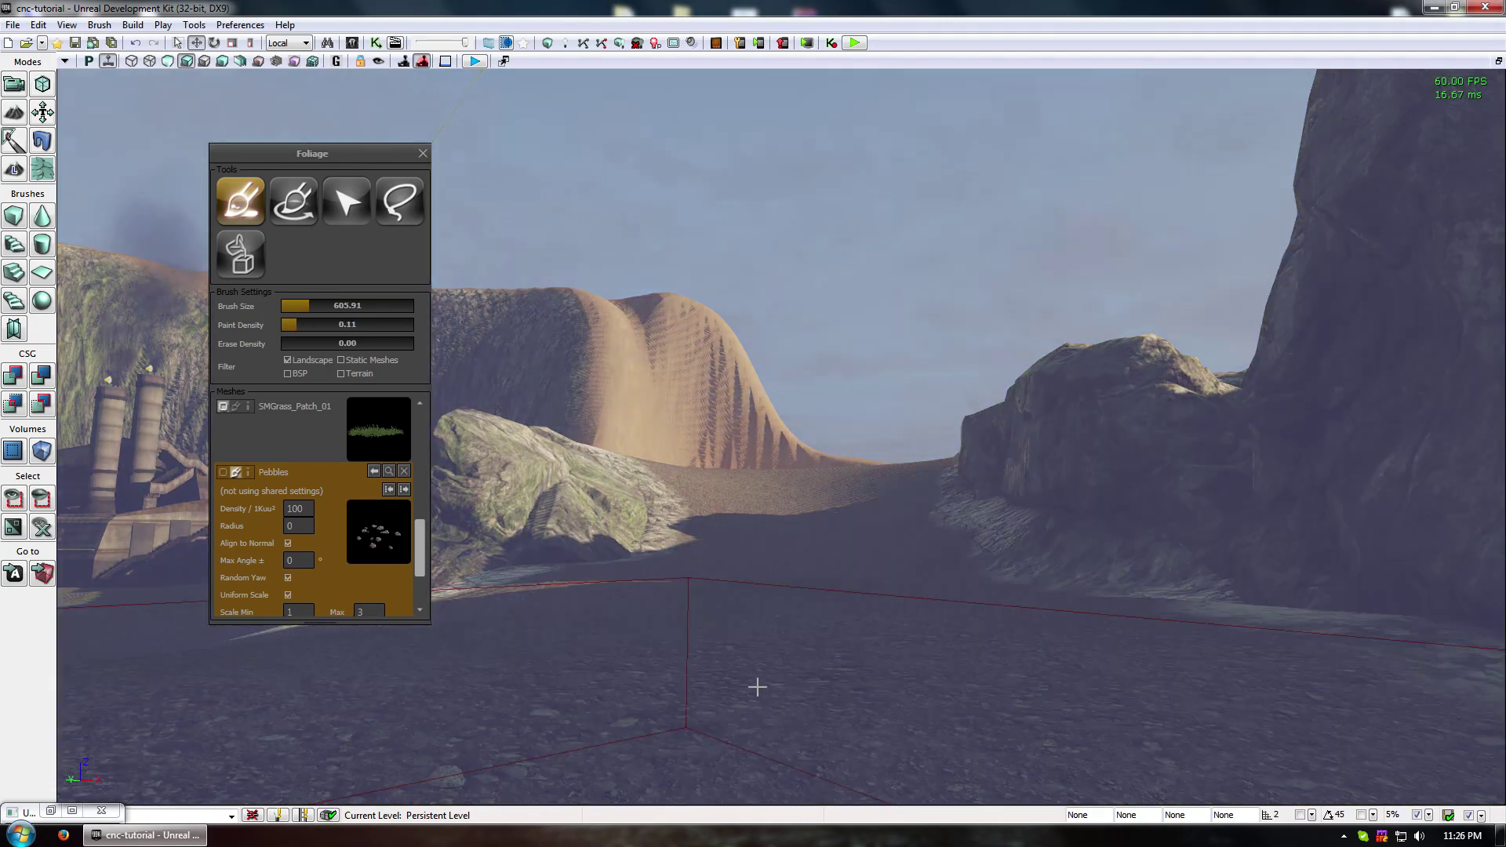
right_drag(756, 686, 758, 656)
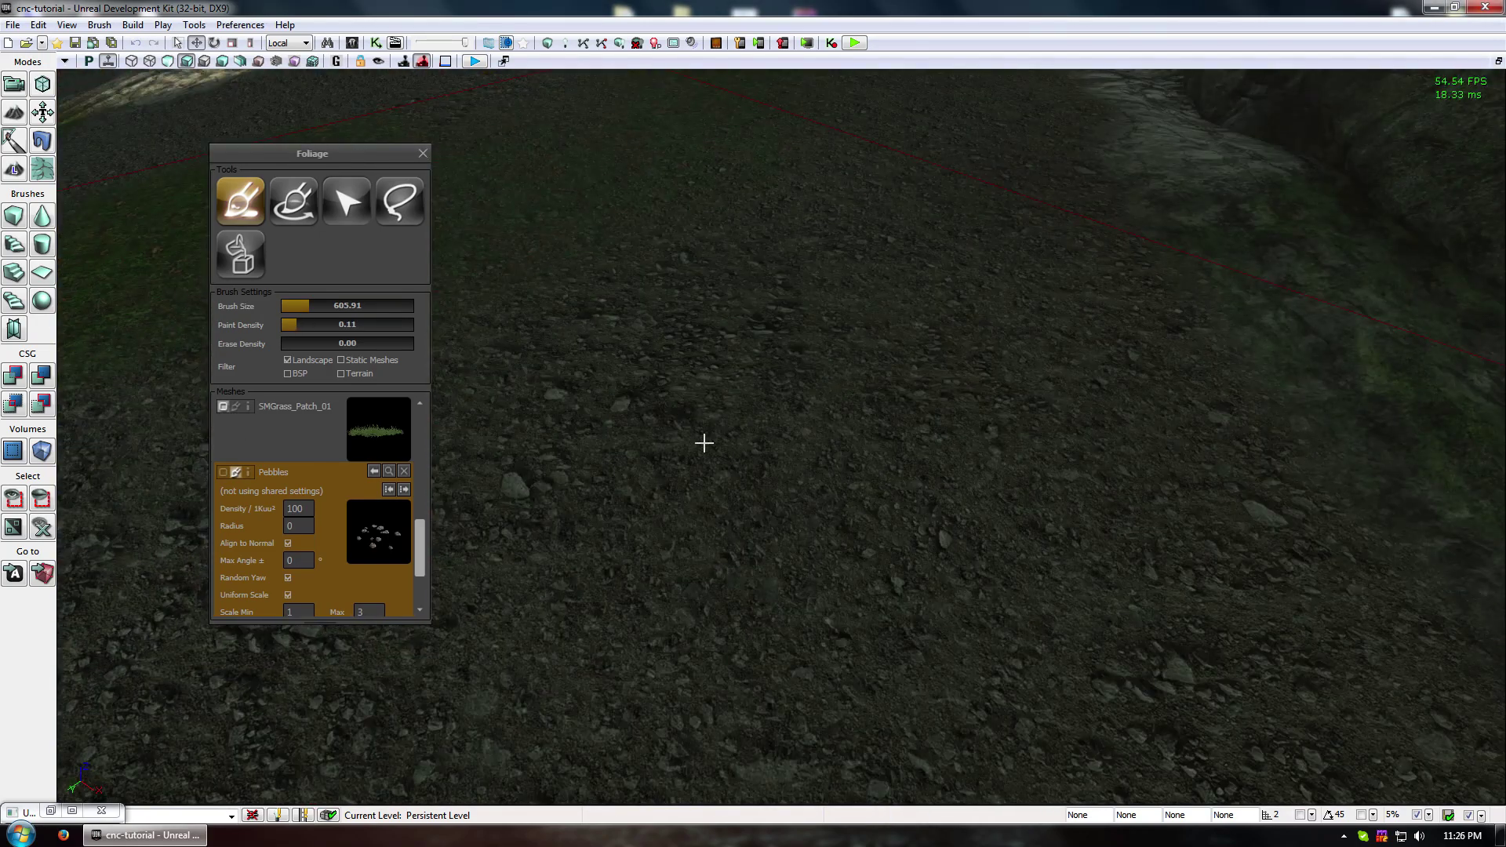
drag(704, 443, 698, 463)
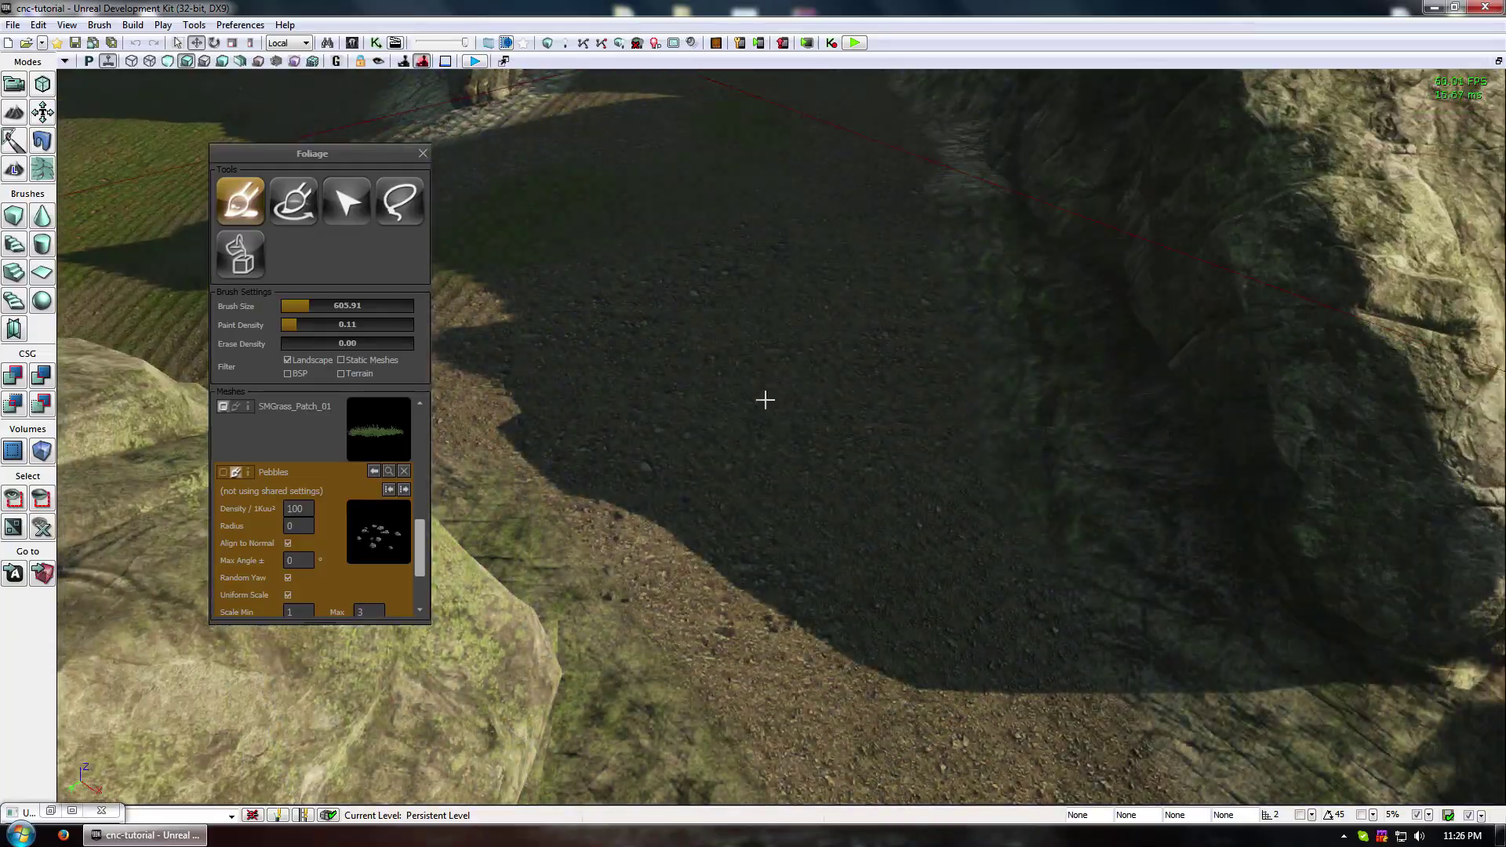
right_drag(648, 149, 640, 94)
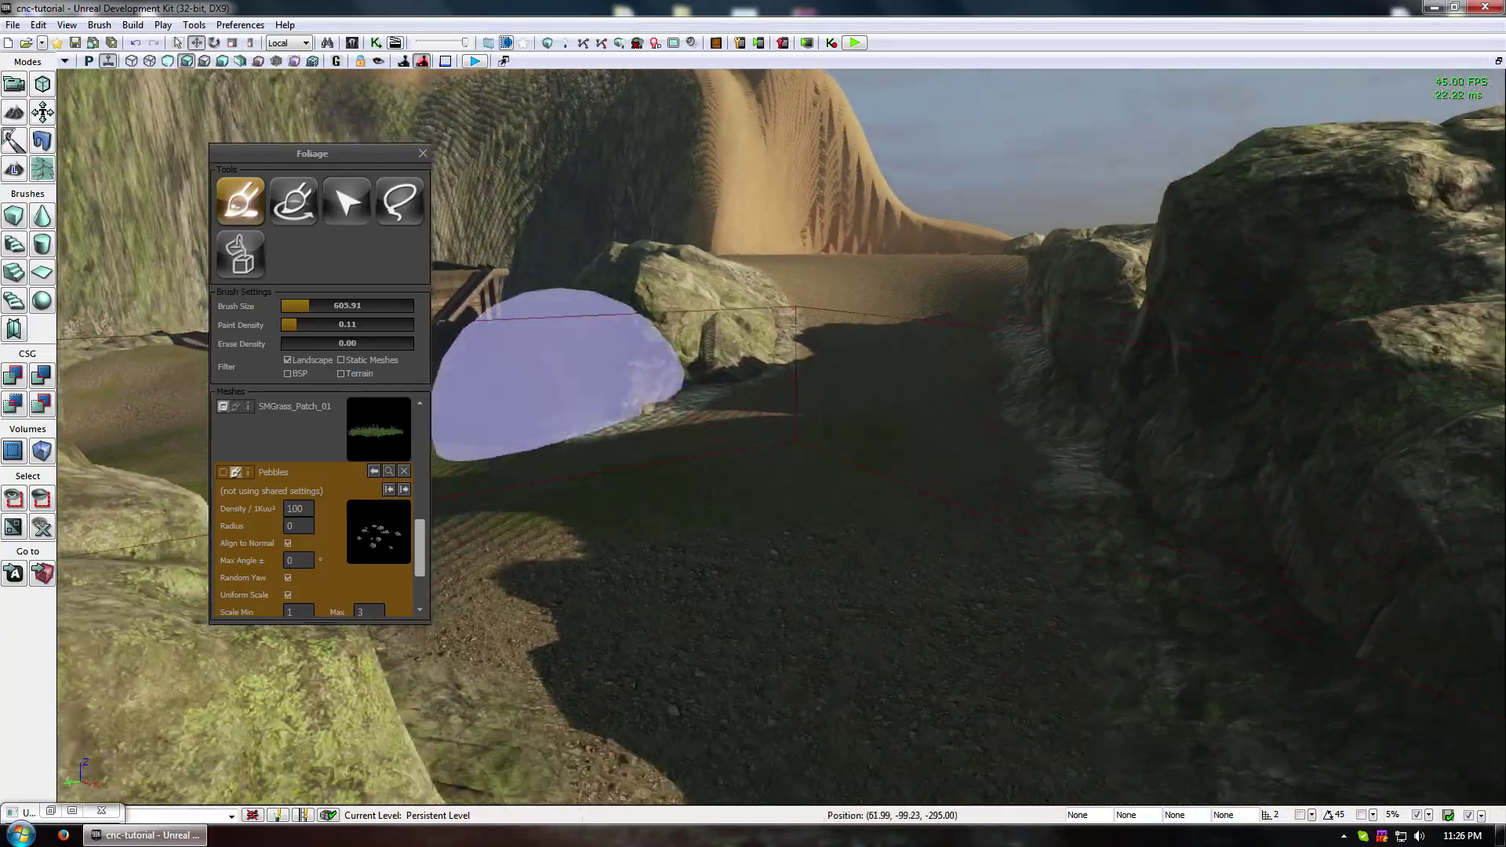
drag(554, 376, 545, 440)
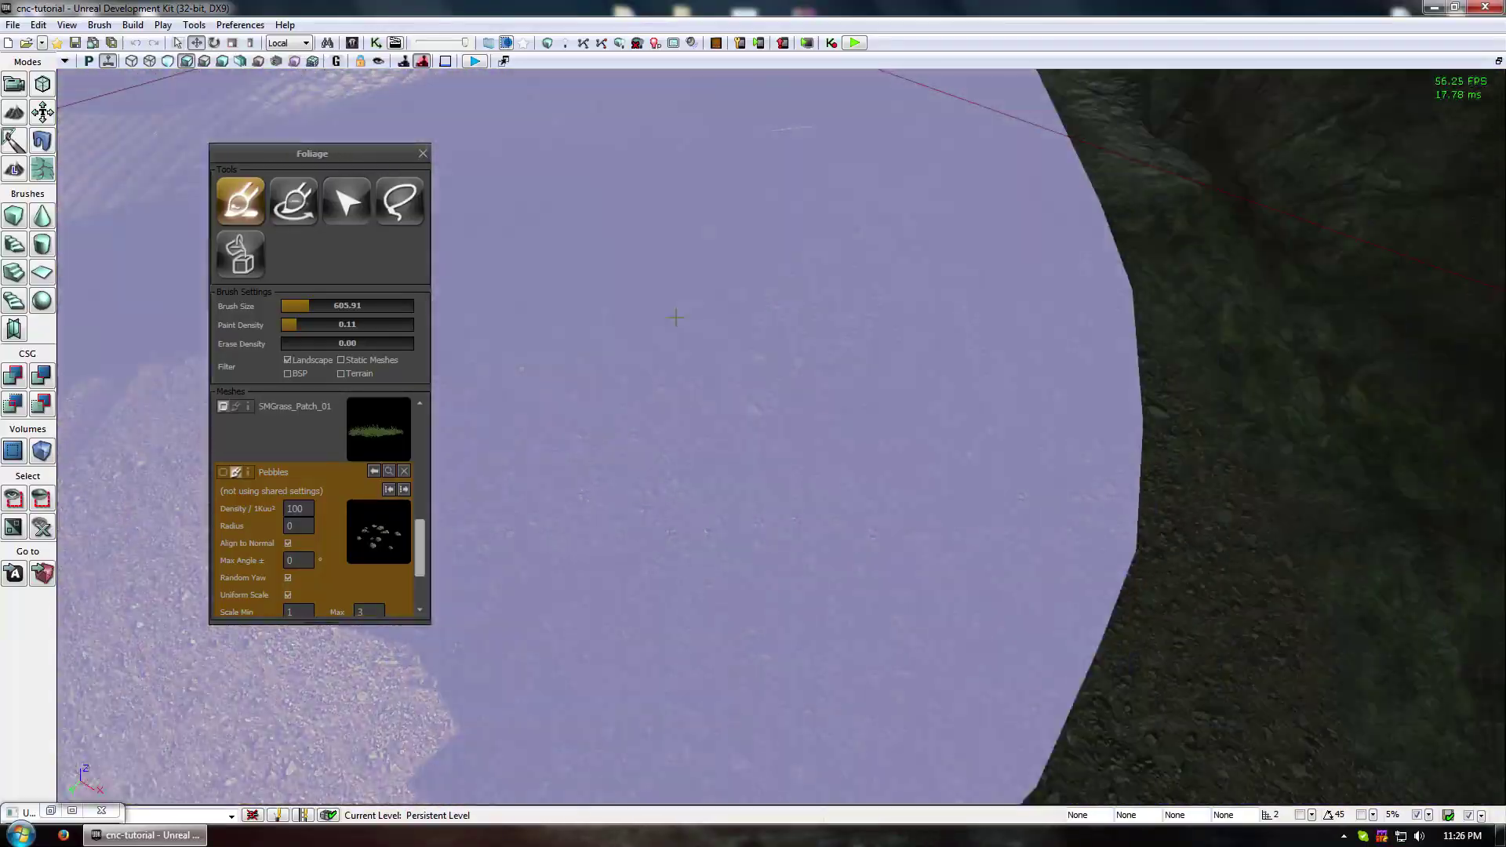
- Raise the paint density to 0.19 and scatter pebbles over the open ground around the base buildings
mouse_move(676, 317)
right_down()
mouse_move(534, 235)
mouse_move(479, 232)
right_up()
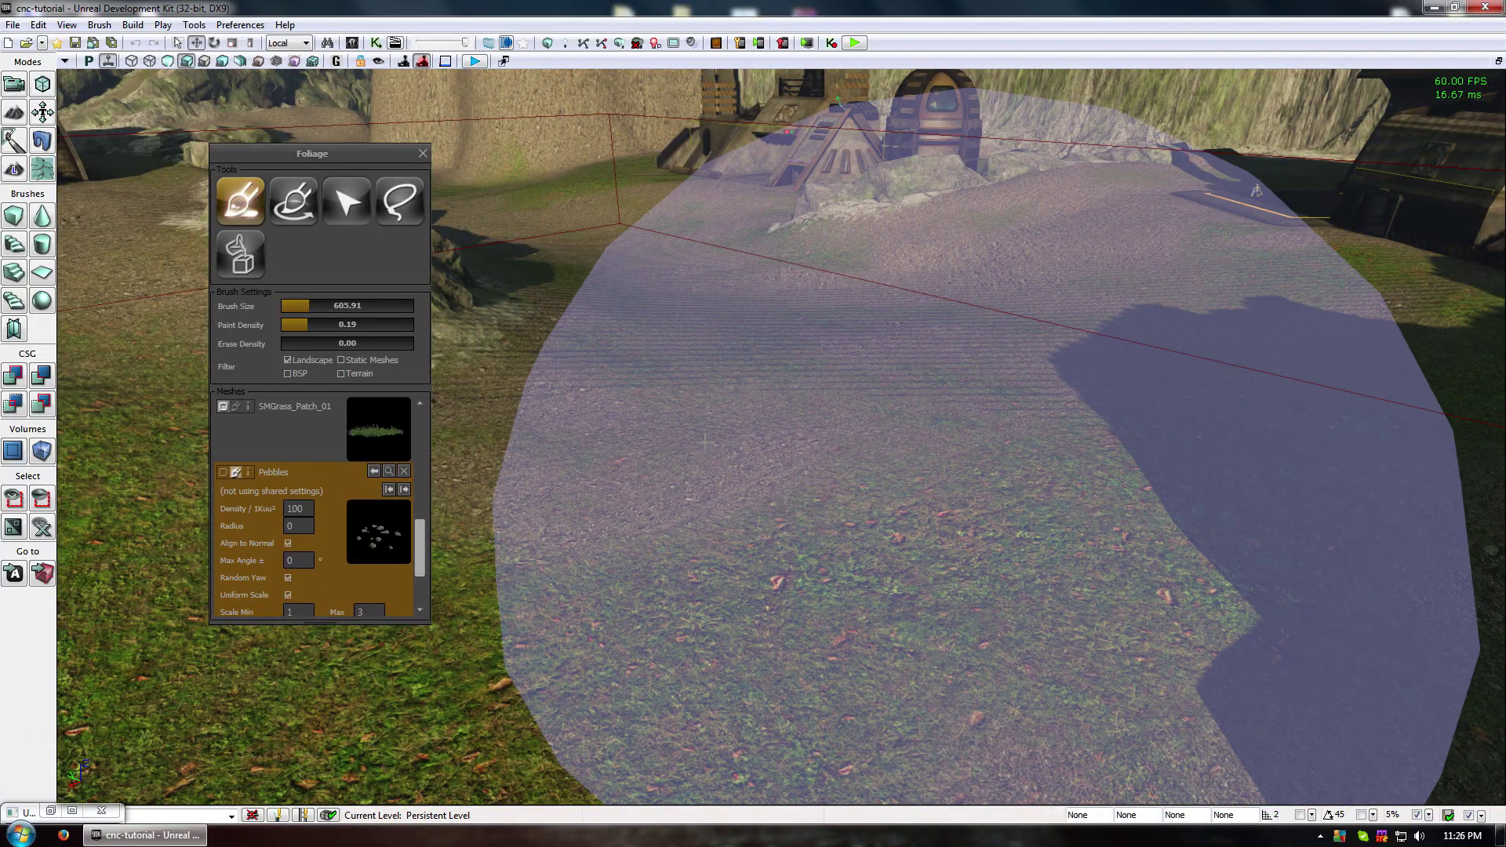
right_drag(705, 442, 635, 512)
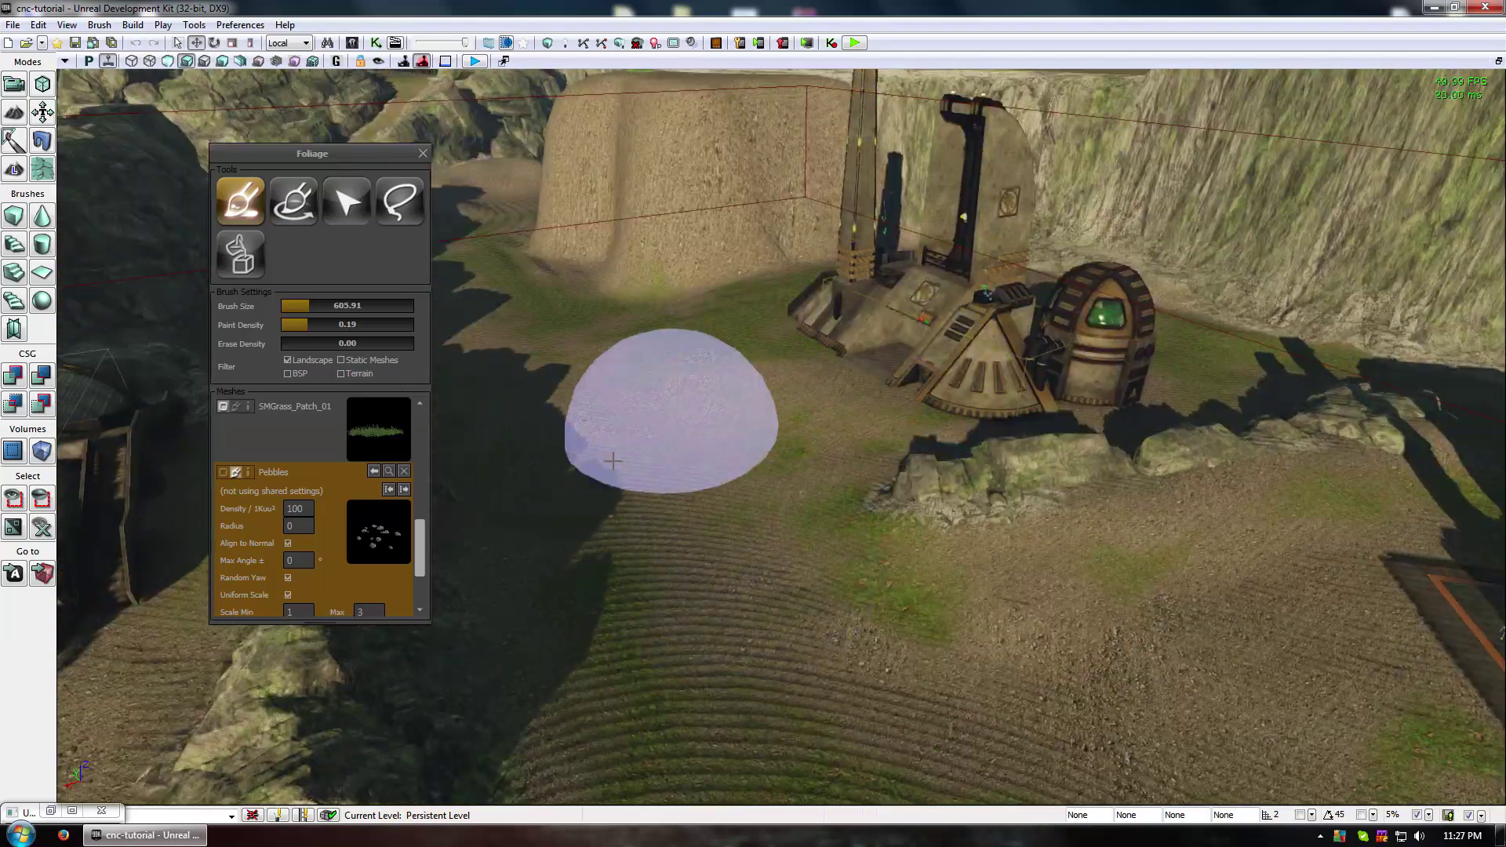
right_drag(1262, 592, 785, 549)
drag(784, 549, 541, 652)
mouse_move(542, 651)
right_down()
mouse_move(706, 596)
mouse_move(706, 439)
mouse_move(726, 411)
mouse_move(792, 486)
mouse_move(941, 581)
mouse_move(1065, 626)
mouse_move(1020, 541)
mouse_move(1157, 572)
mouse_move(1152, 608)
mouse_move(1114, 643)
mouse_move(1059, 588)
mouse_move(1018, 602)
right_up()
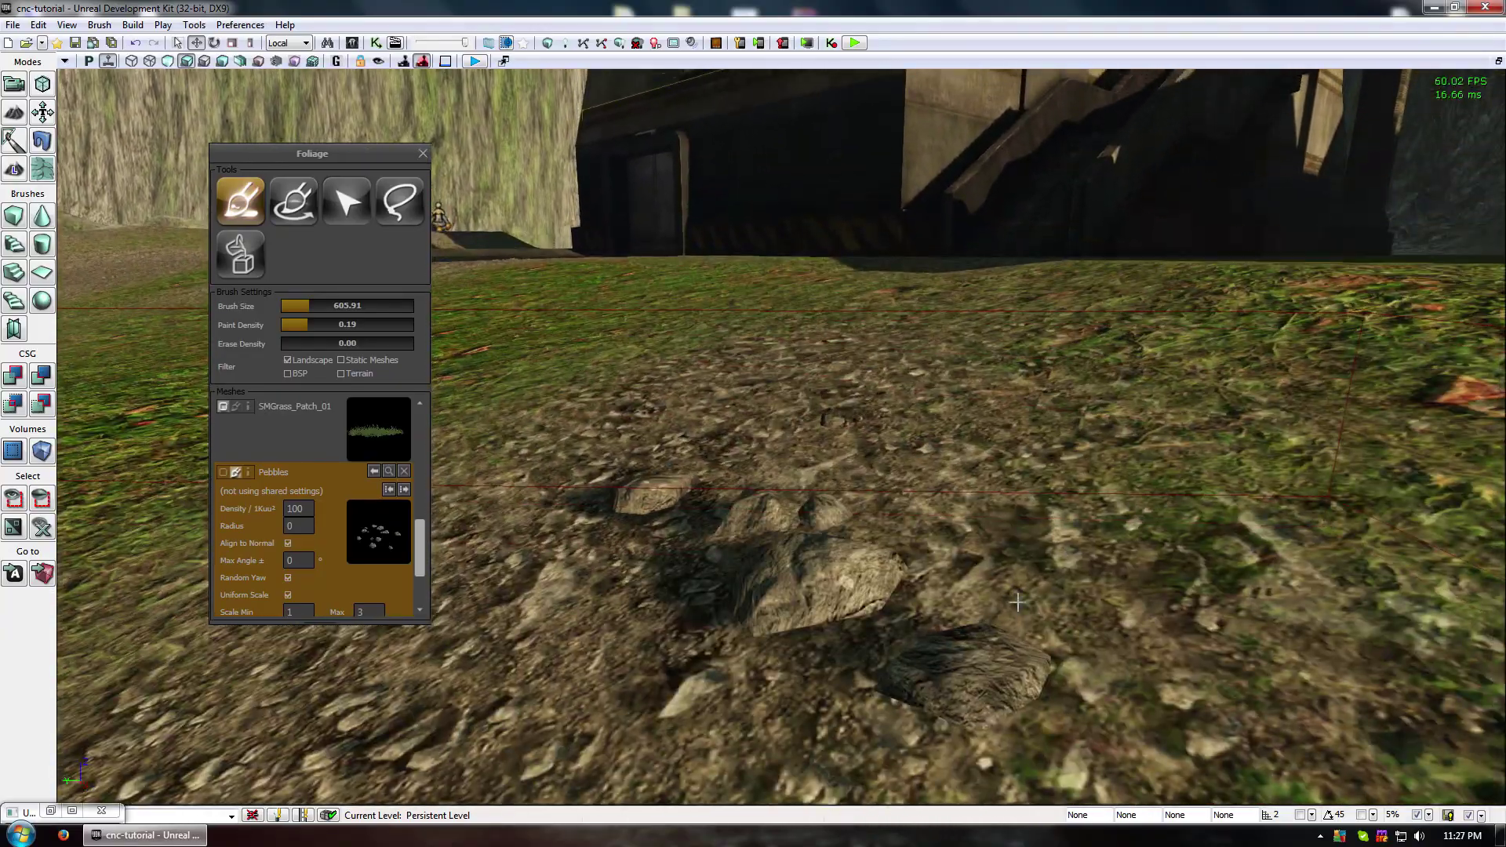
- Close the foliage editor and check the scale of the pebbled ground against the player reference figure
click(423, 154)
drag(487, 243, 431, 416)
drag(832, 345, 726, 390)
middle_drag(726, 391, 764, 514)
key(super)
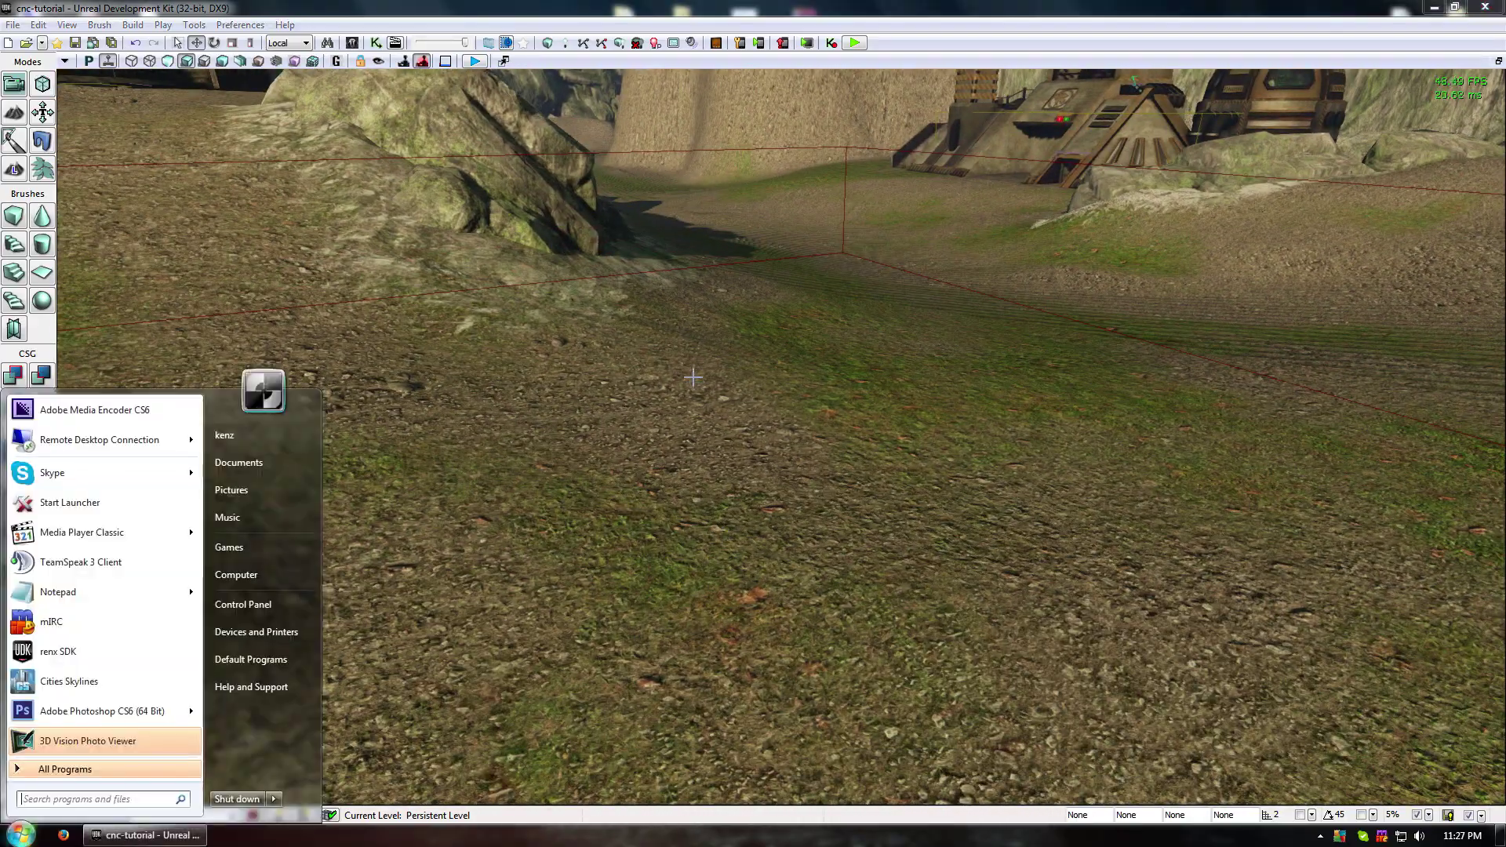
click(503, 422)
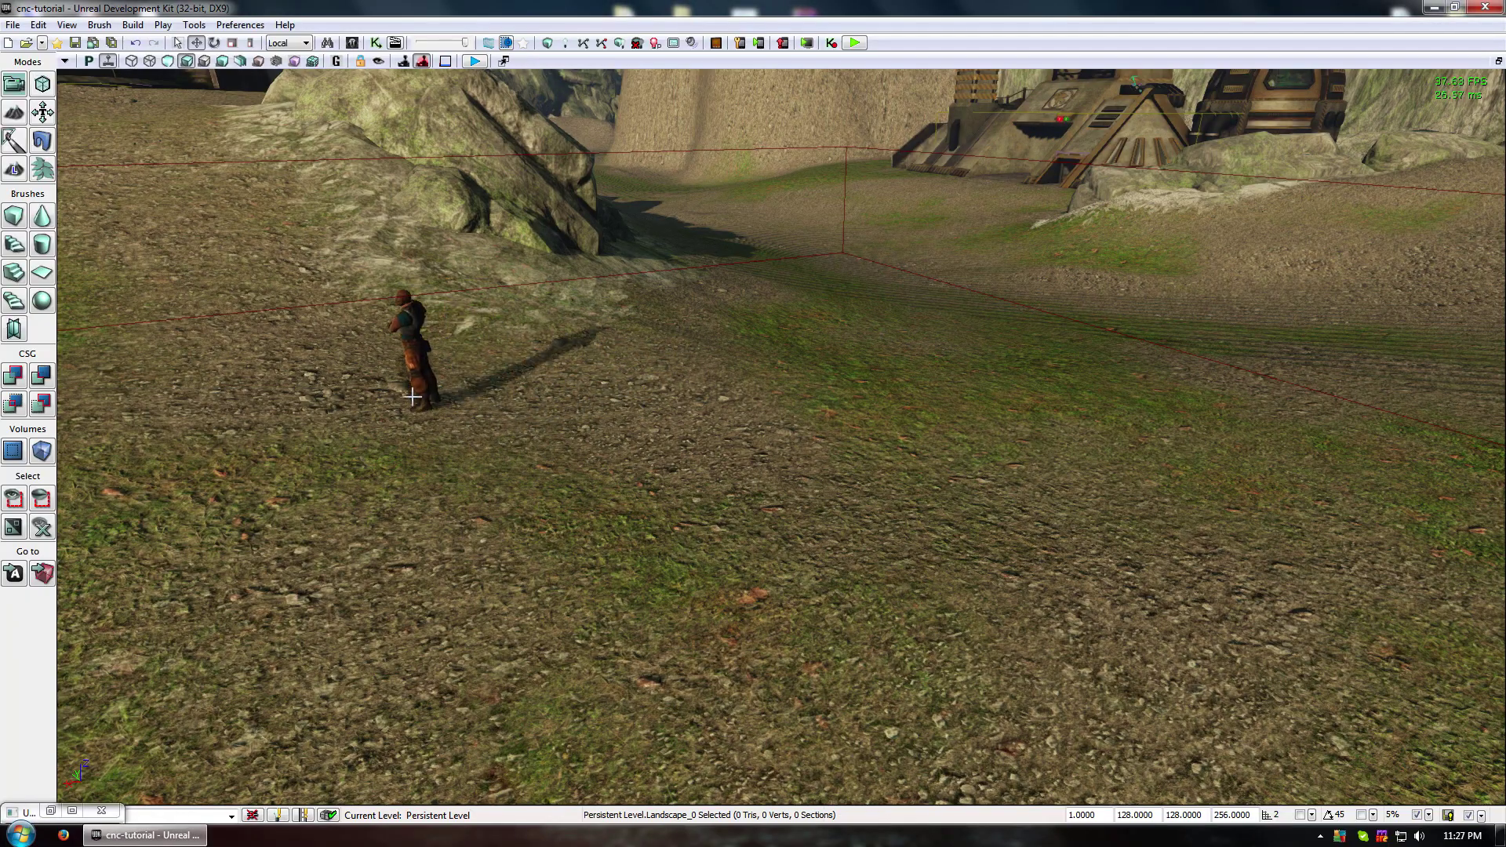
drag(335, 391, 468, 347)
key(backslash)
- Examine the gravel slope, the forest floor, the dark structure with green screens and the rocky edge above the base
drag(773, 364, 455, 502)
drag(408, 453, 431, 580)
drag(289, 381, 553, 577)
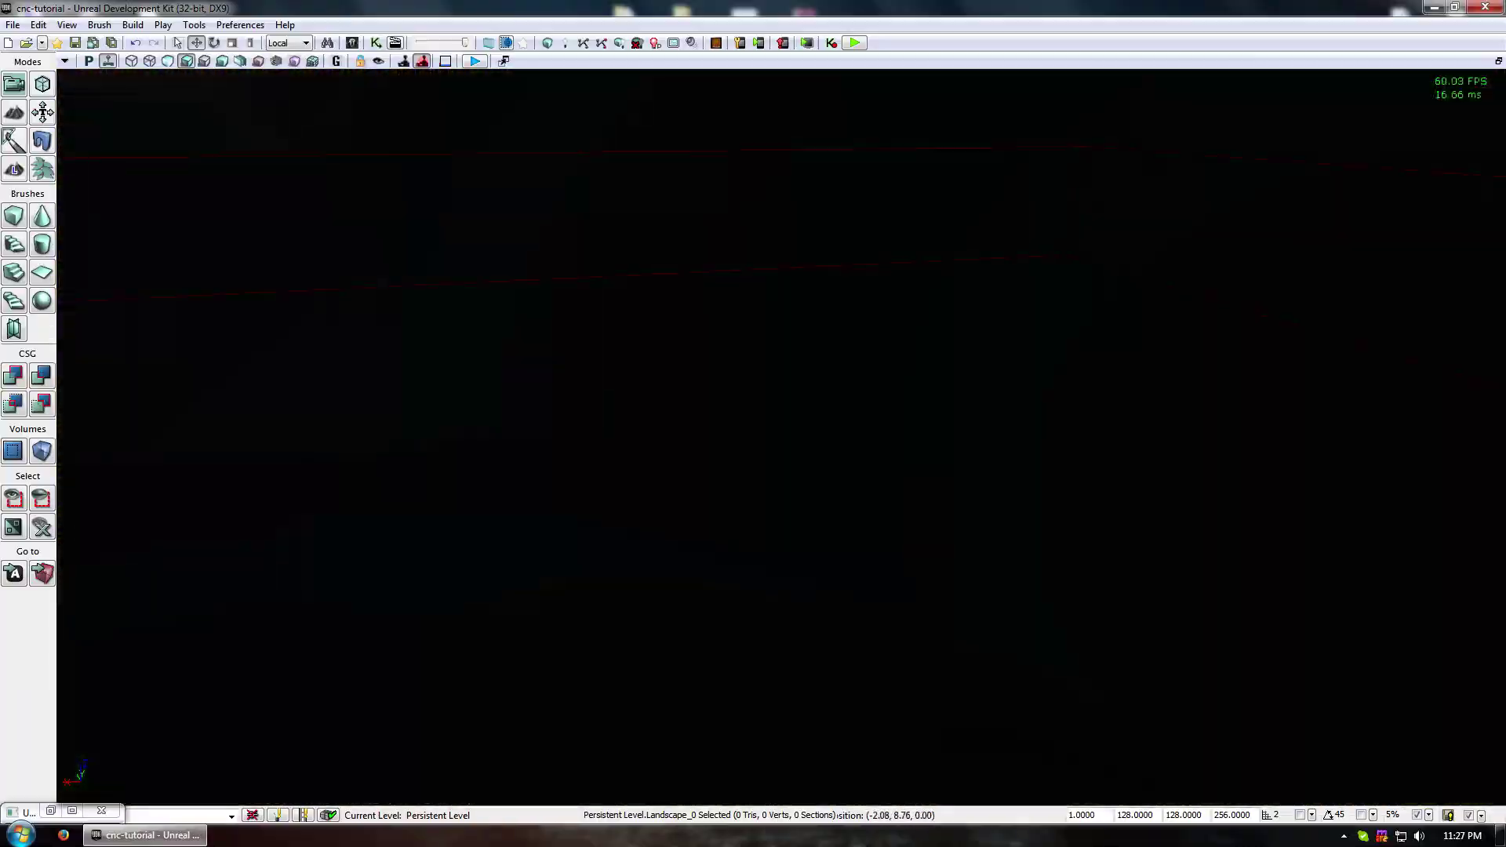
drag(553, 470, 776, 561)
right_drag(777, 561, 785, 470)
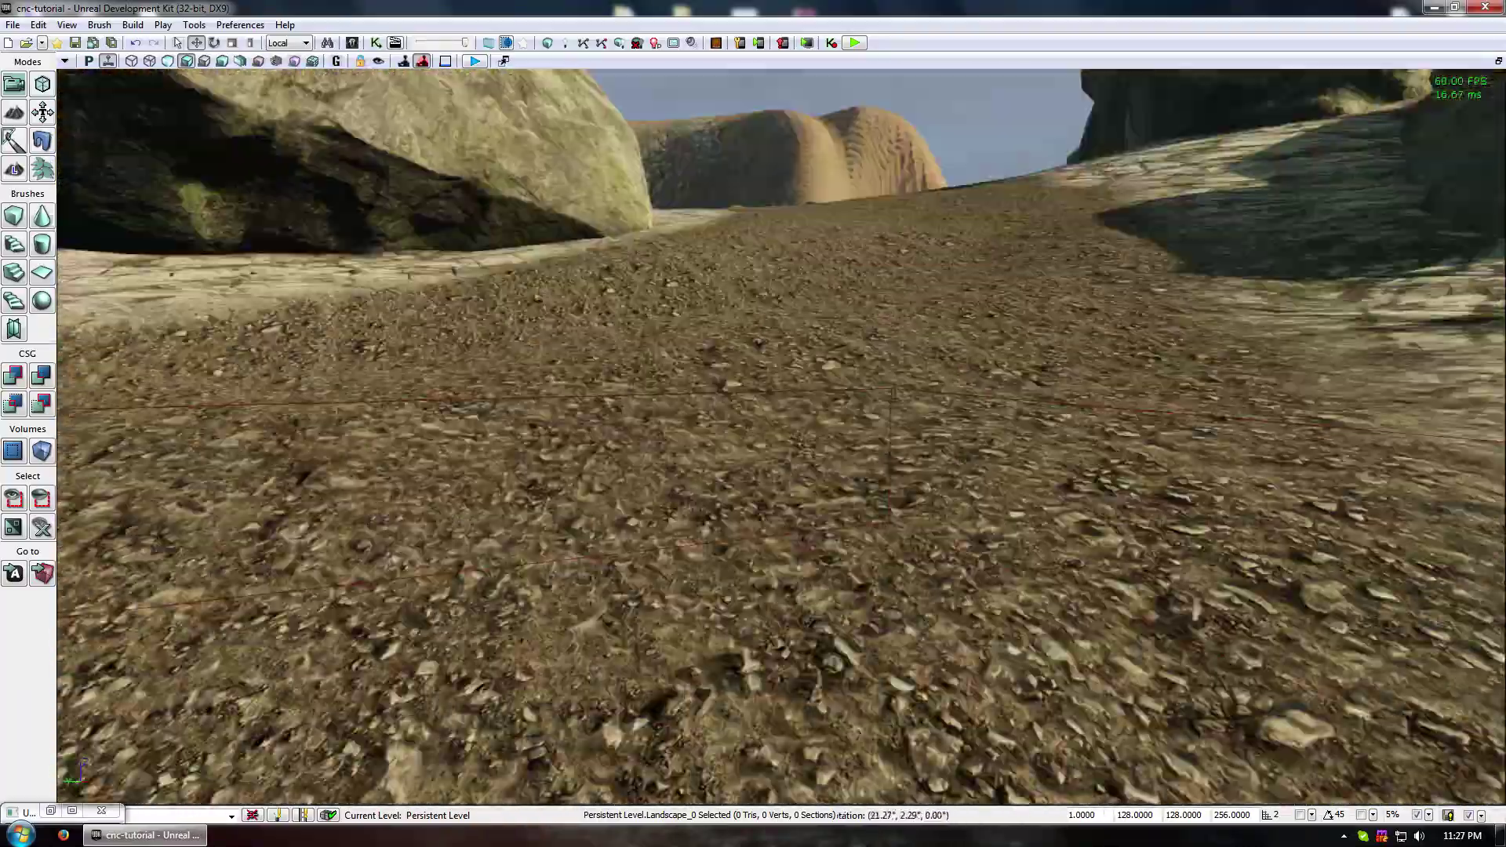
right_drag(580, 581, 577, 517)
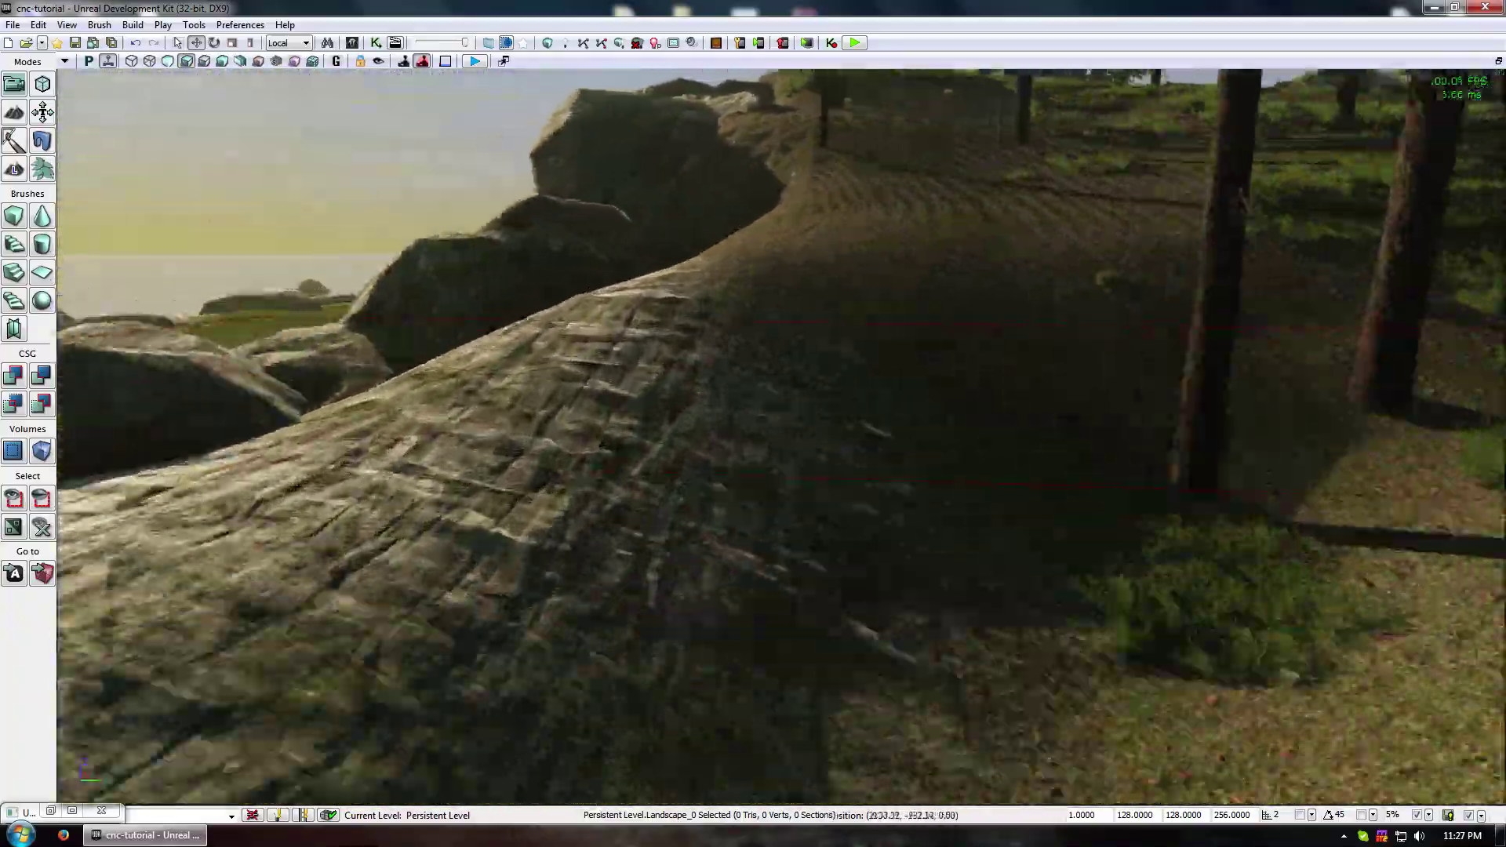
key(d)
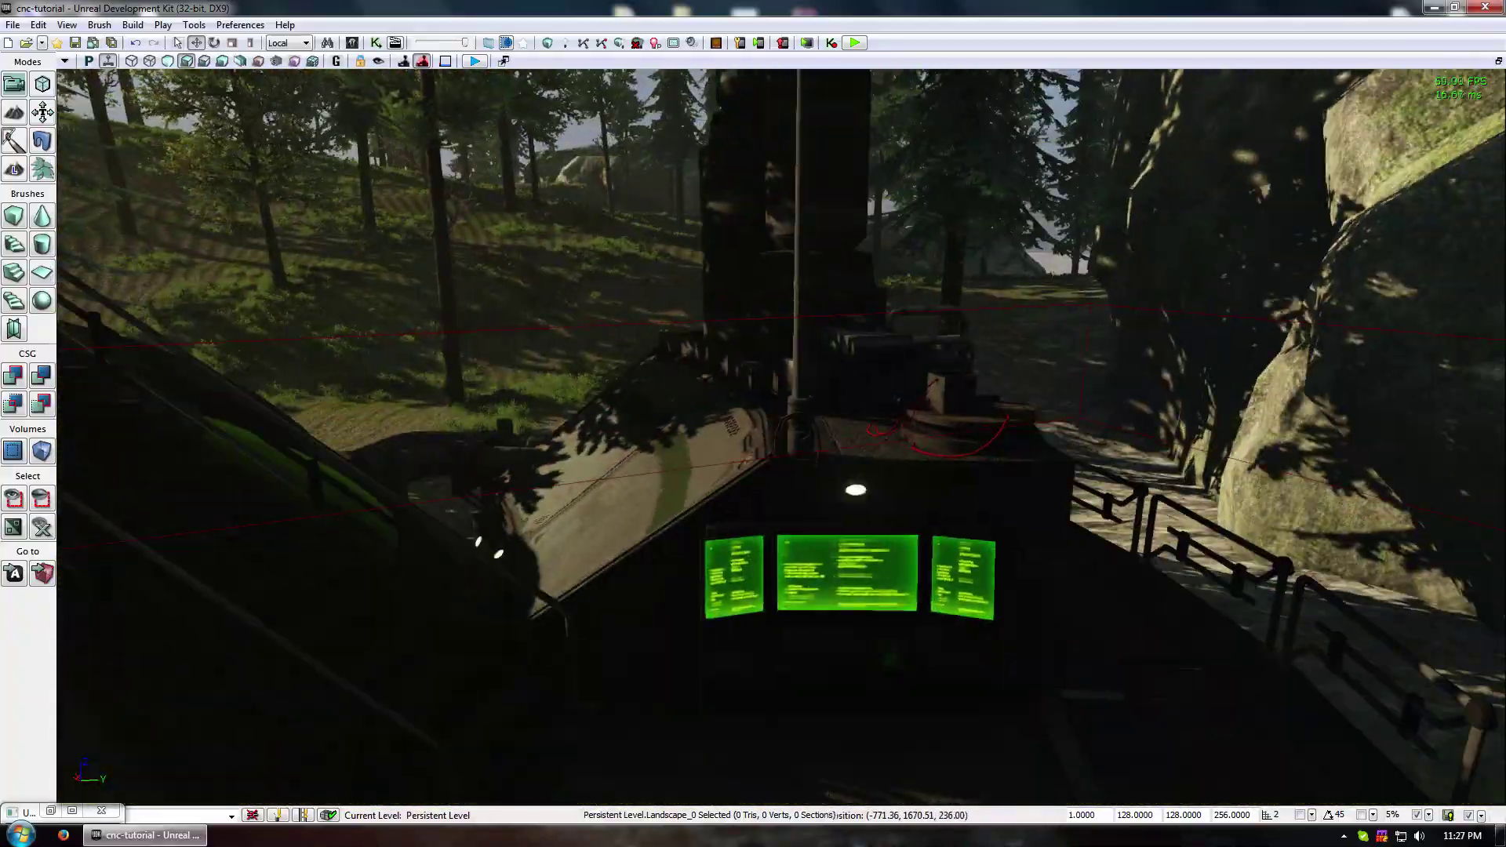
key(w)
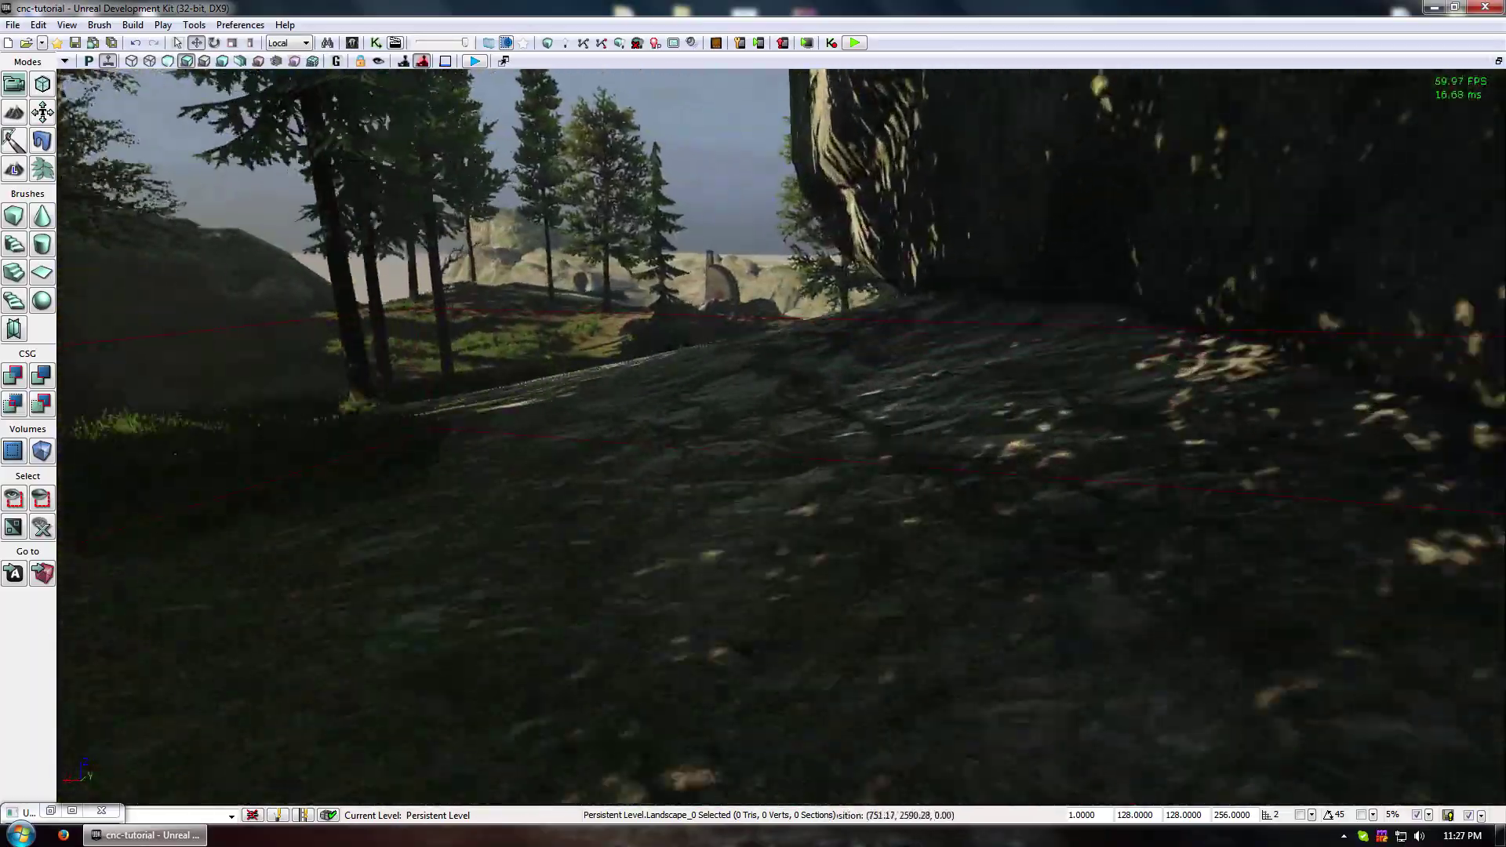
key(w)
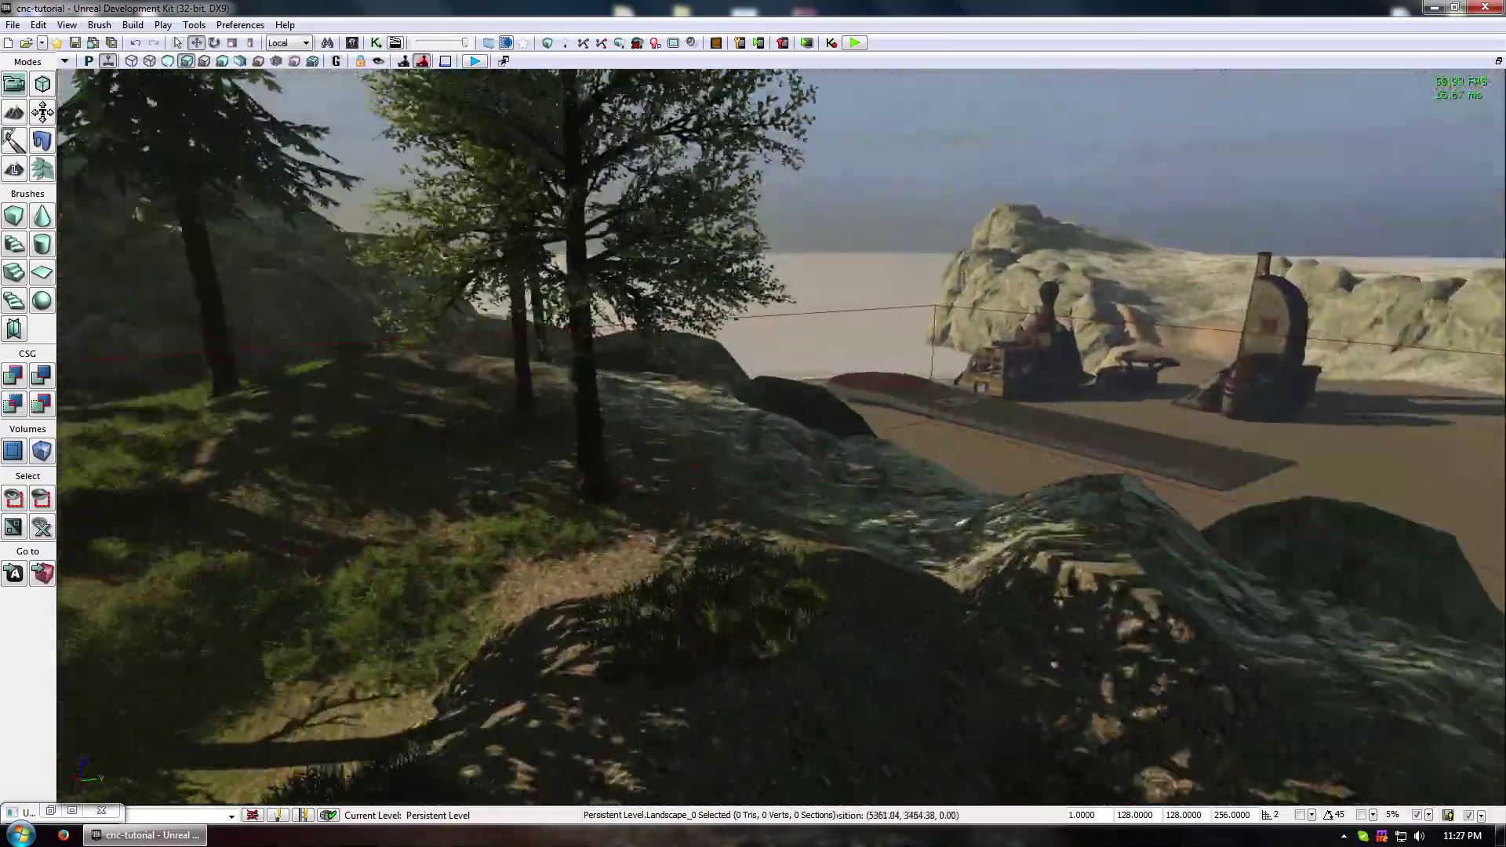
key(s)
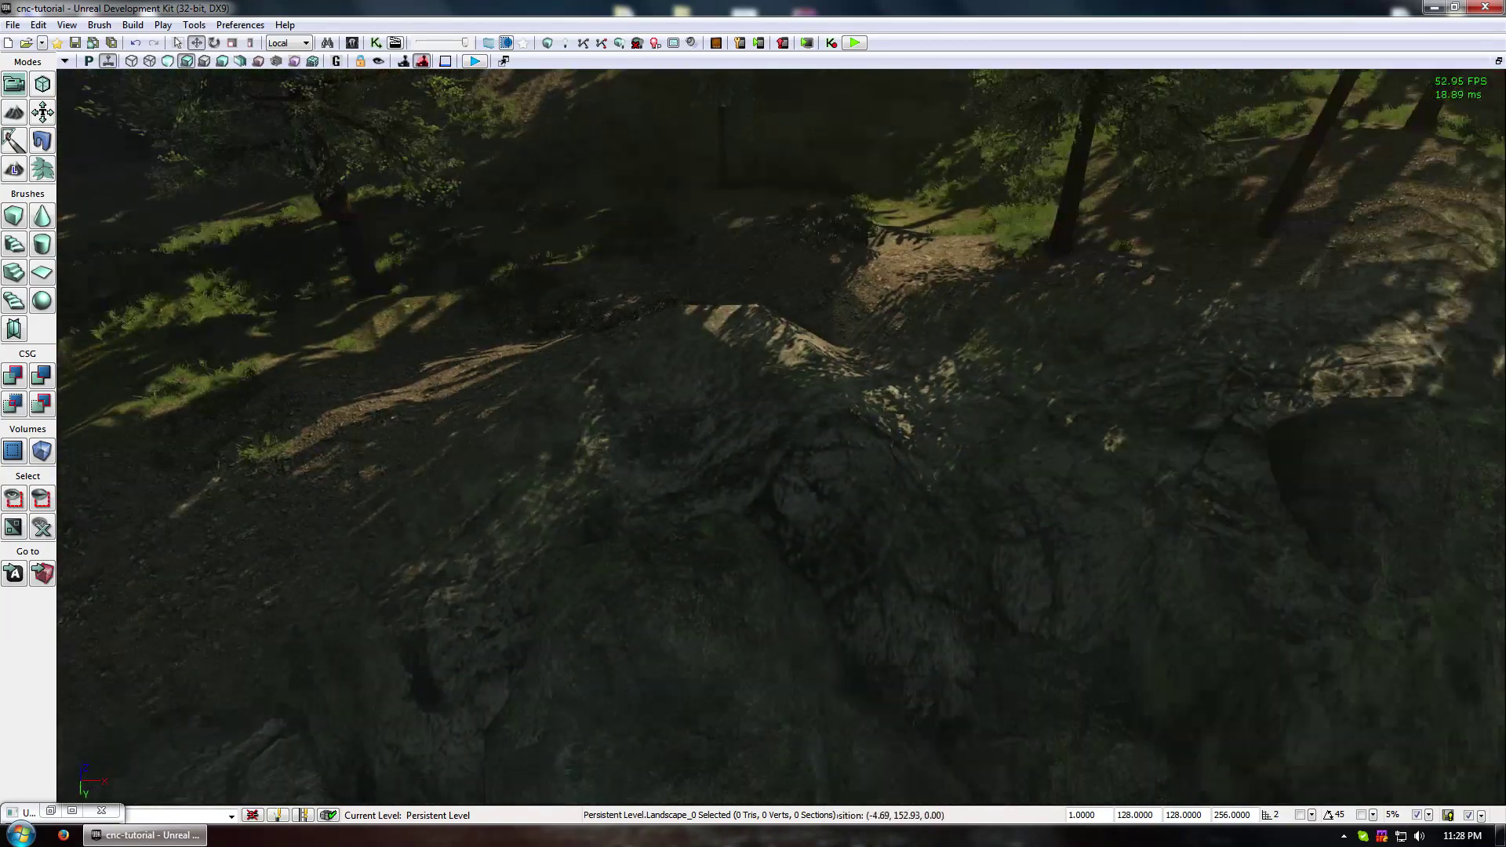
- Save the level and smooth the terrain behind the rocks at the forest edge, using brush size 270.20 and tool strength 0.08
right_drag(413, 389, 515, 483)
key(ctrl+s)
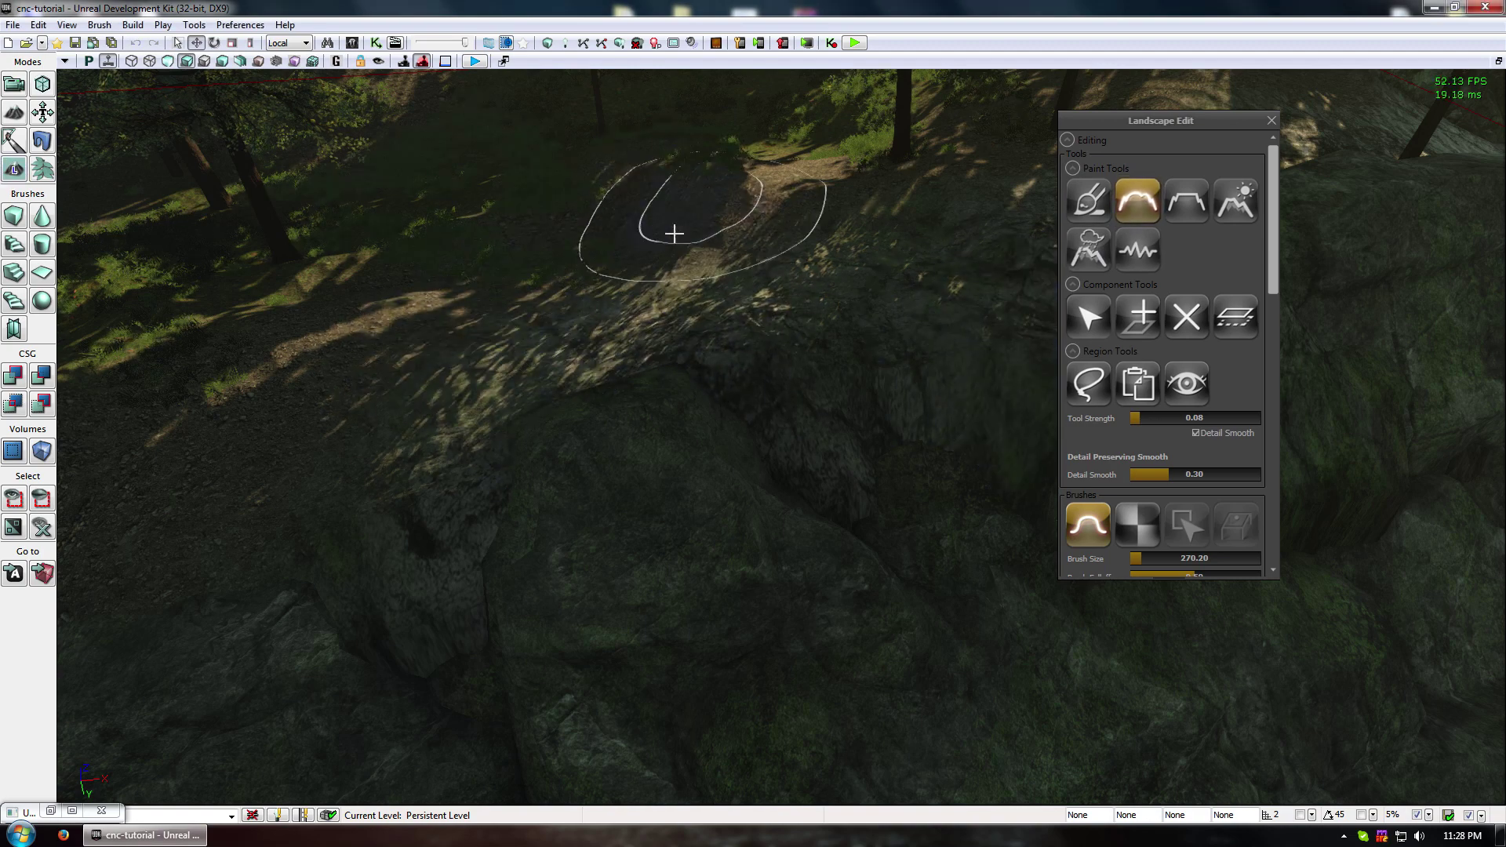
mouse_move(639, 190)
ctrl+mouse_down()
mouse_move(831, 242)
mouse_move(740, 404)
mouse_move(467, 452)
mouse_move(290, 598)
mouse_move(739, 392)
mouse_move(1056, 285)
ctrl+mouse_up()
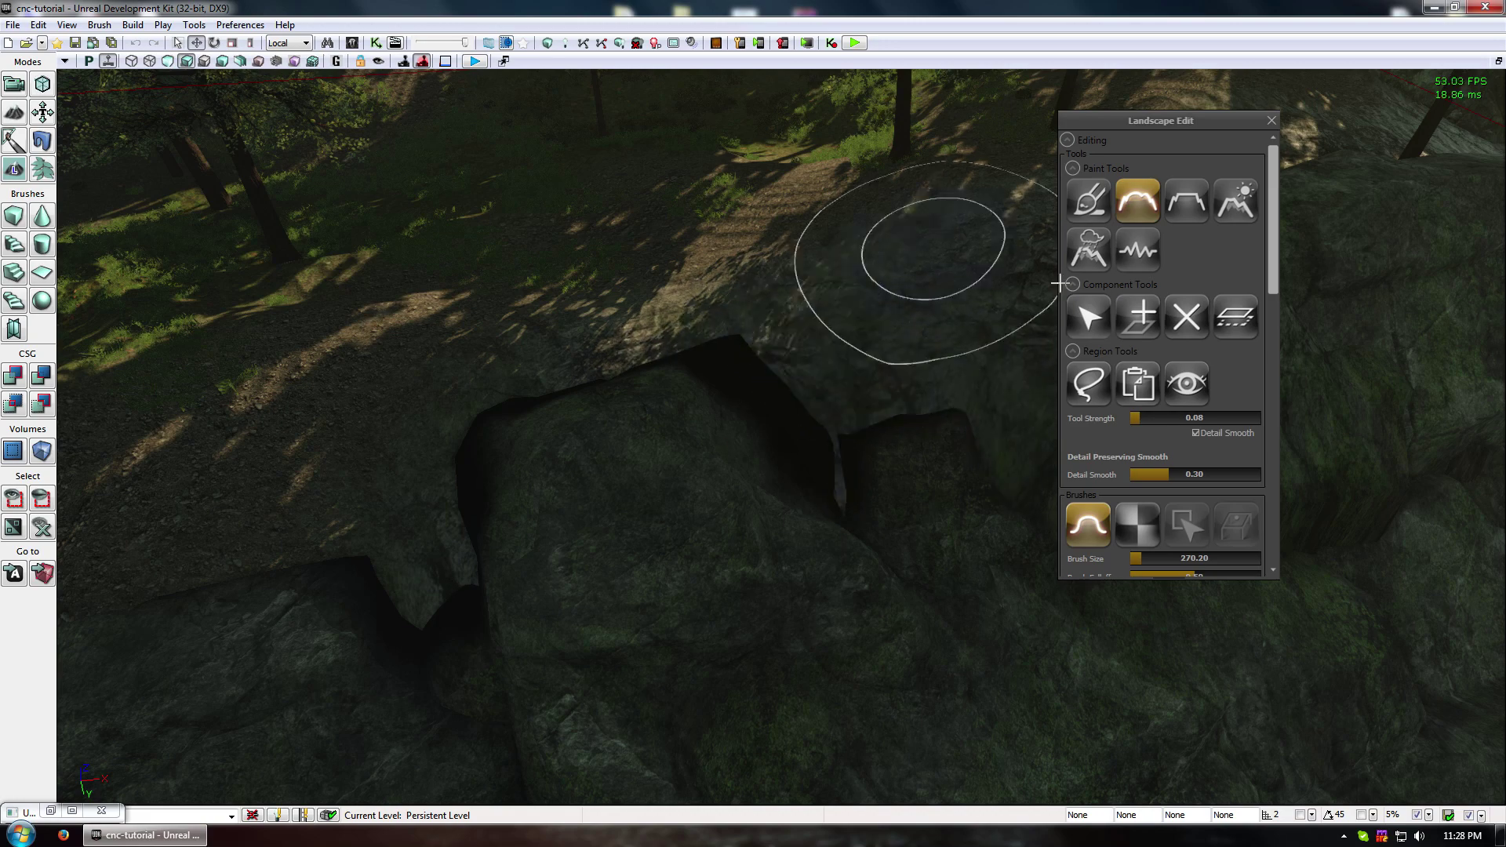
right_drag(1056, 286, 1240, 233)
right_drag(906, 482, 1008, 454)
mouse_move(980, 471)
ctrl+mouse_down()
mouse_move(656, 557)
mouse_move(1015, 464)
mouse_move(740, 545)
mouse_move(722, 480)
mouse_move(999, 531)
mouse_move(827, 669)
ctrl+mouse_up()
- Smooth the remaining stretch of terrain along the clifftop rocks beside the trees and close landscape editing
right_drag(827, 669, 727, 606)
mouse_move(727, 605)
ctrl+mouse_down()
mouse_move(366, 442)
mouse_move(612, 439)
mouse_move(407, 411)
ctrl+mouse_up()
mouse_move(542, 541)
right_down()
mouse_move(608, 558)
mouse_move(628, 604)
mouse_move(891, 749)
mouse_move(667, 90)
mouse_move(643, 780)
mouse_move(471, 581)
mouse_move(106, 353)
mouse_move(740, 387)
right_up()
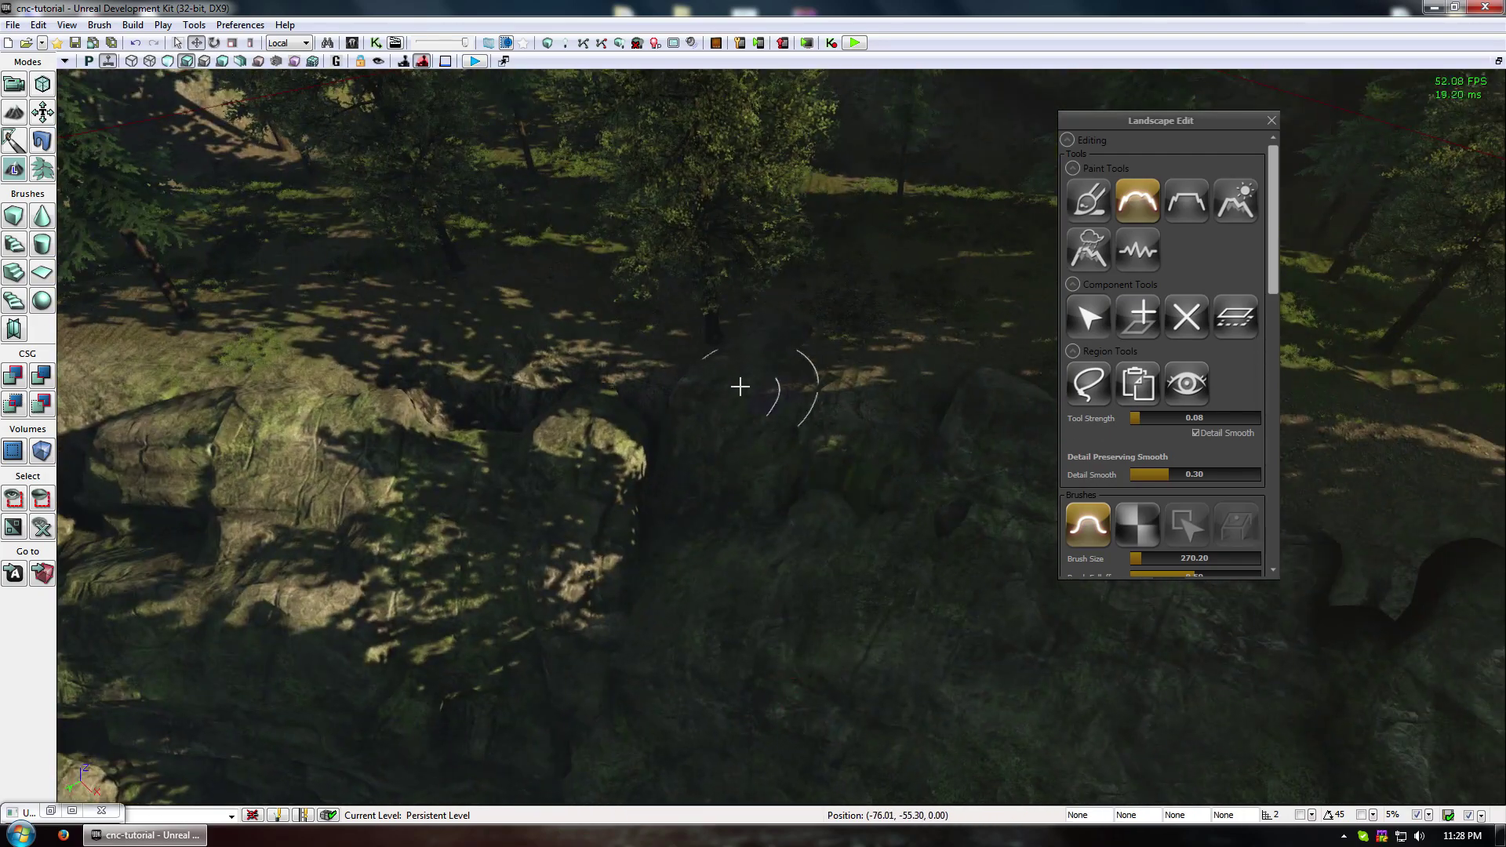
mouse_move(770, 478)
right_down()
mouse_move(86, 302)
mouse_move(621, 258)
right_up()
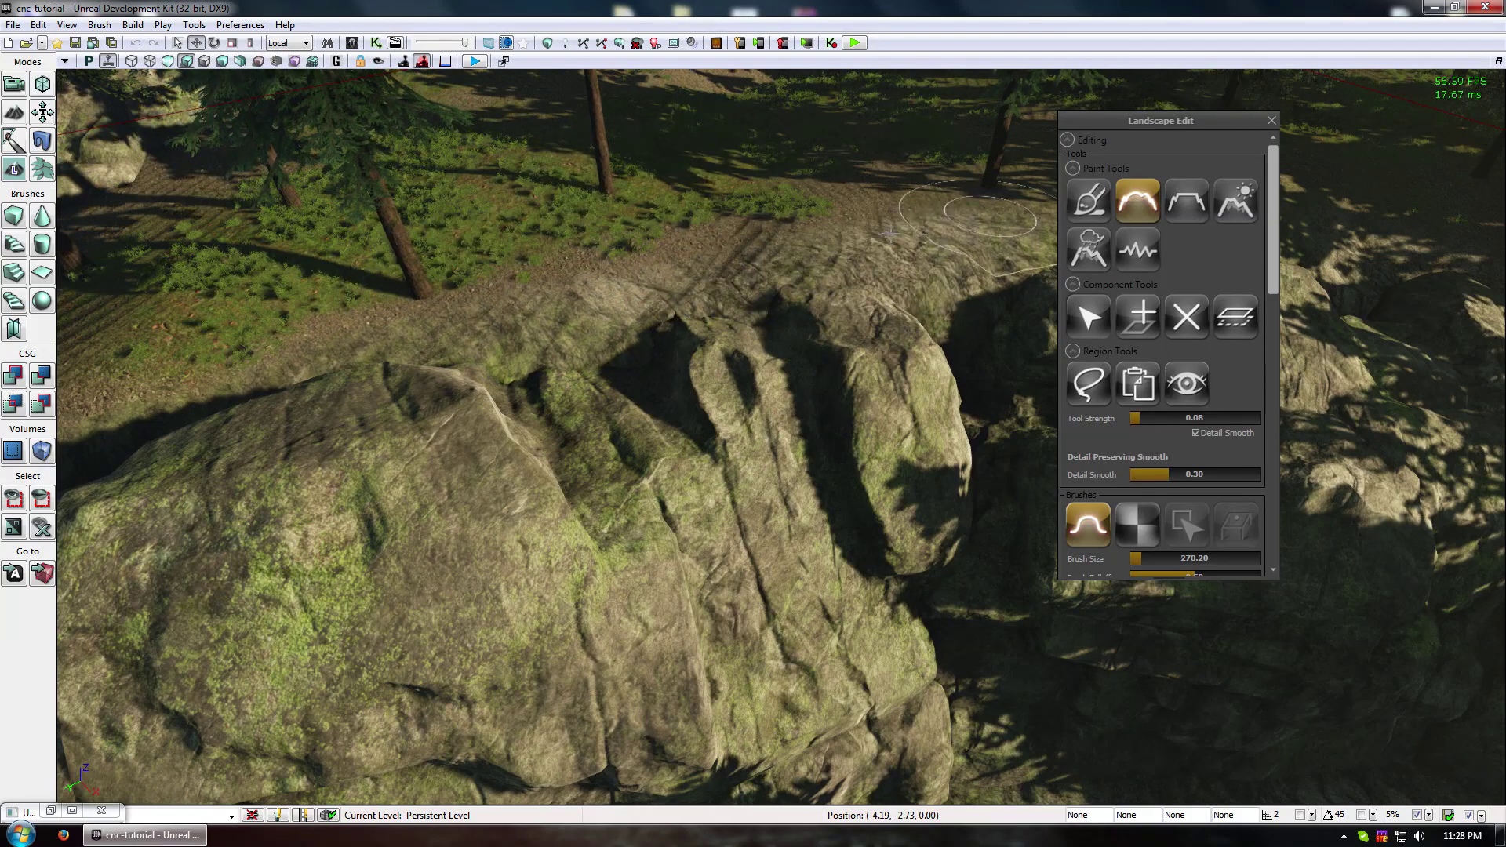
click(1272, 120)
- Examine the landscape from above and at ground level, covering the glowing green fields, cliff walls, rock passages and grassy forest
right_drag(1271, 120, 1411, 180)
right_drag(784, 436, 1047, 398)
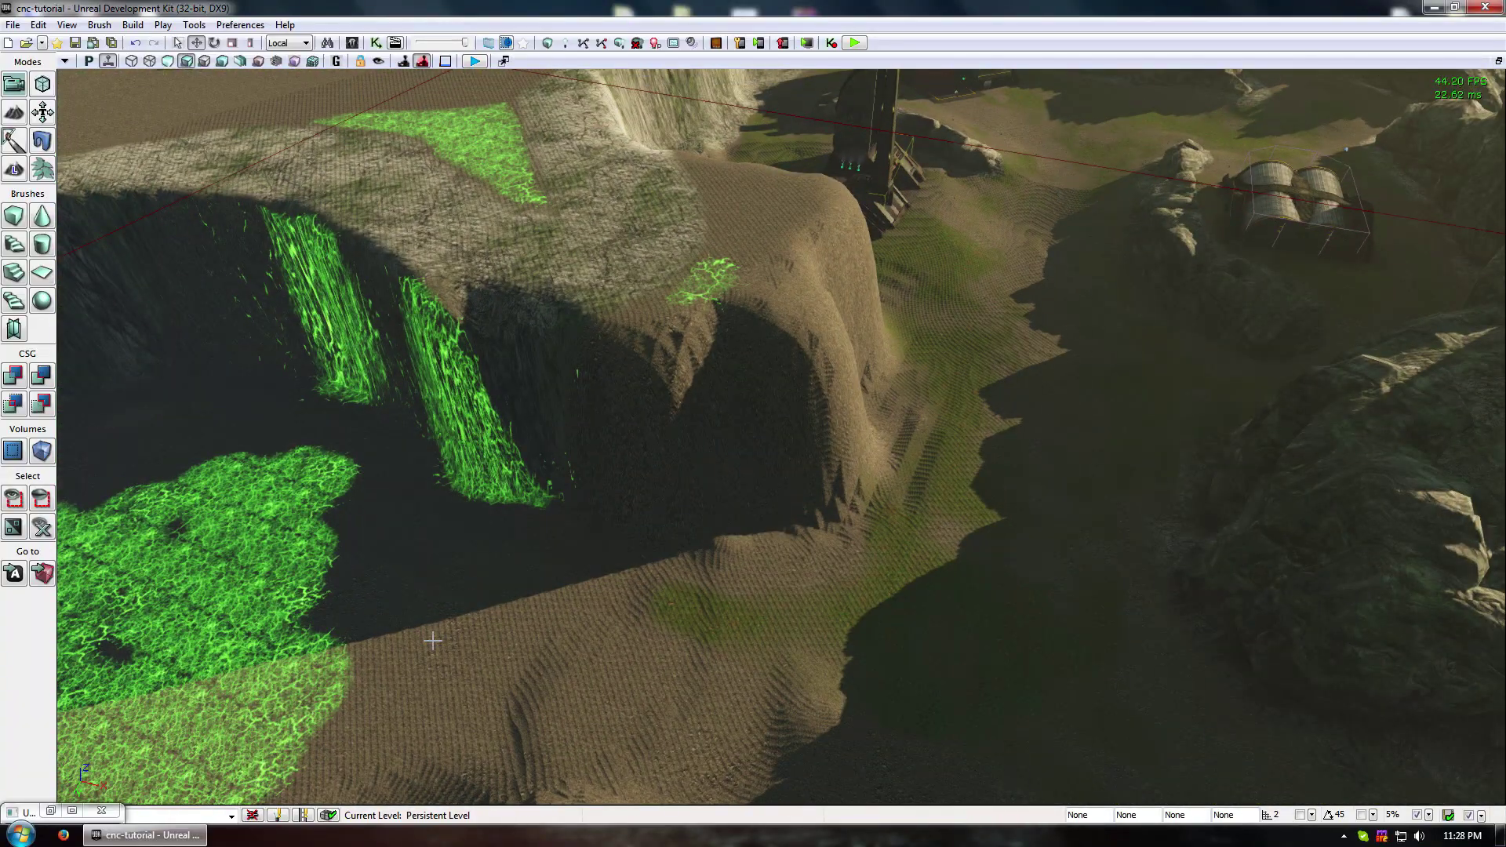
right_drag(388, 543, 504, 549)
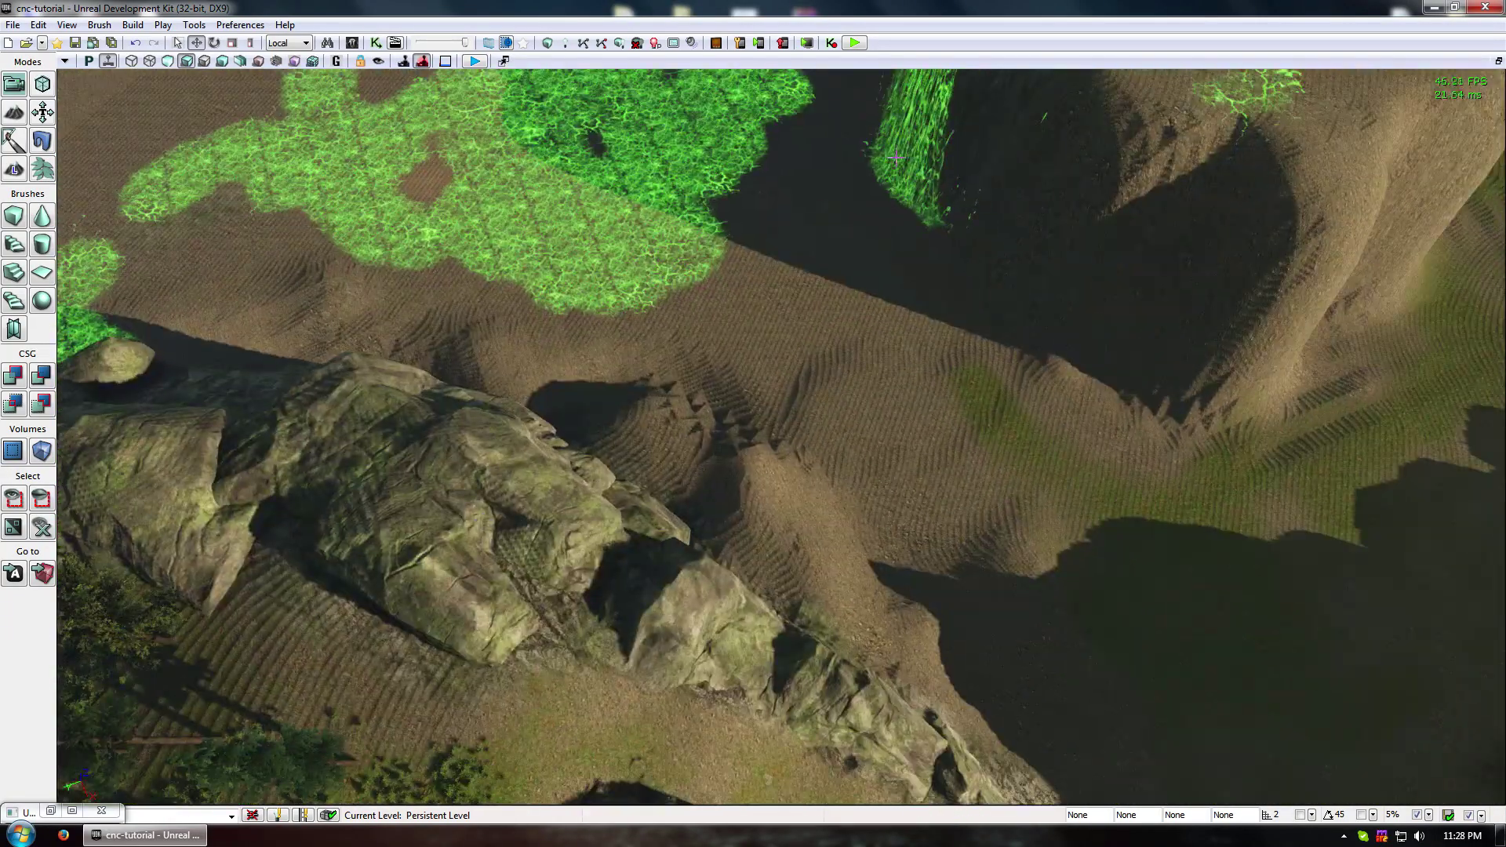
right_drag(644, 396, 629, 354)
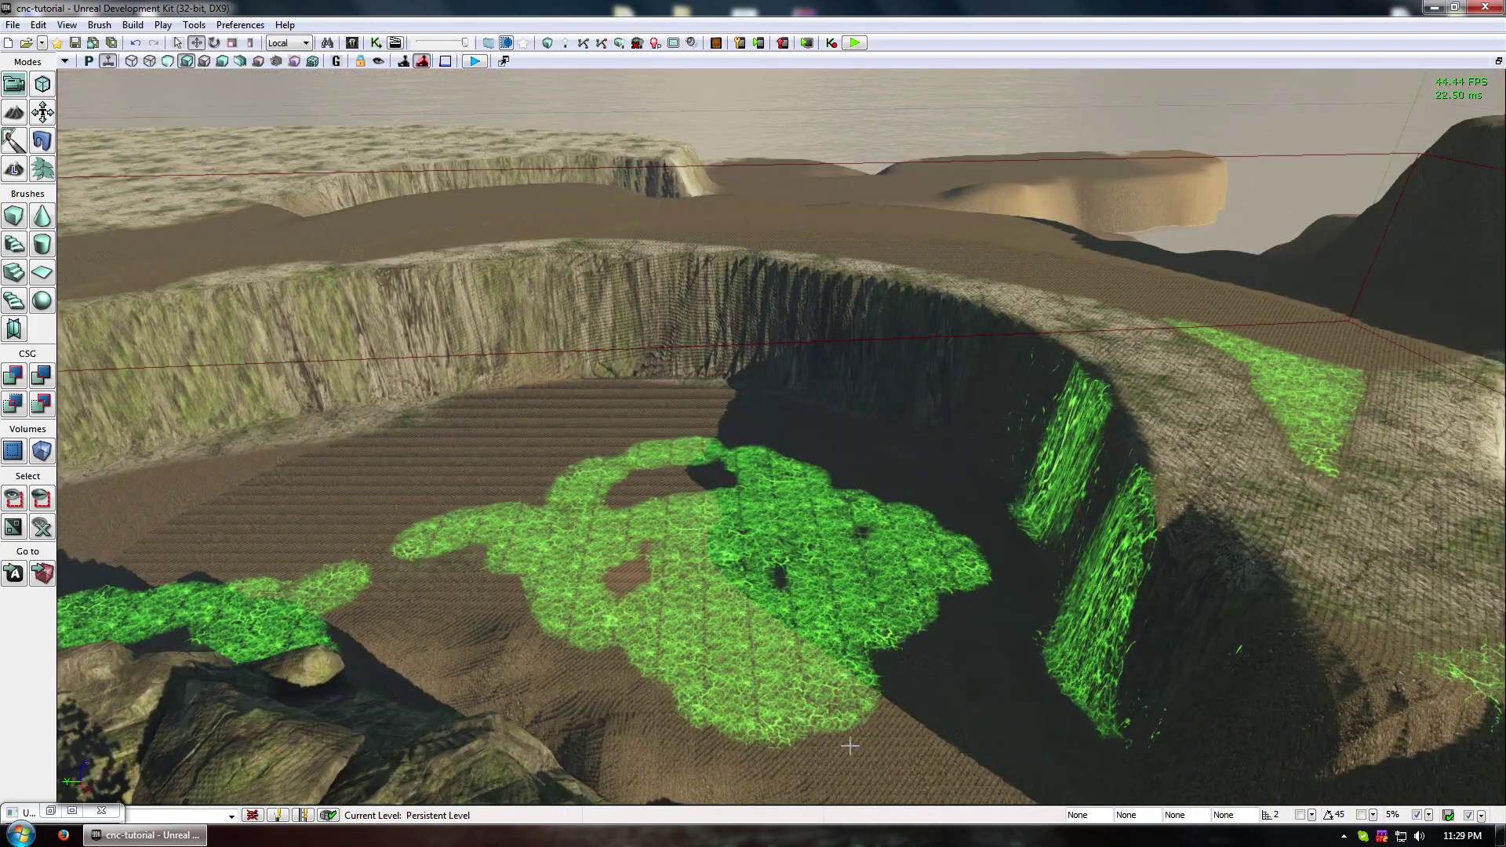
mouse_move(849, 746)
right_down()
mouse_move(792, 730)
mouse_move(828, 706)
mouse_move(824, 753)
right_up()
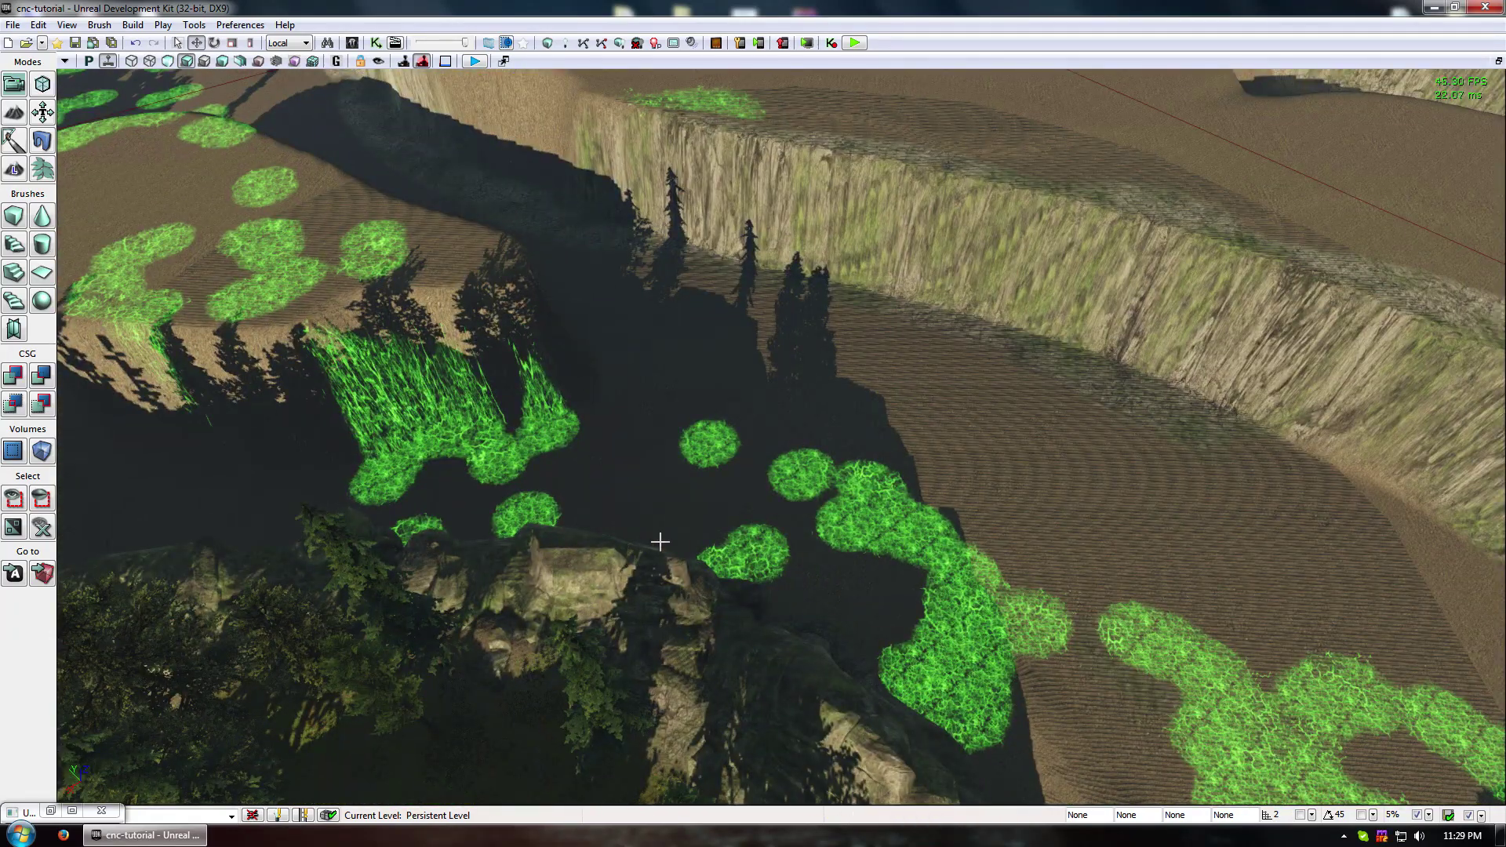
right_drag(435, 489, 596, 455)
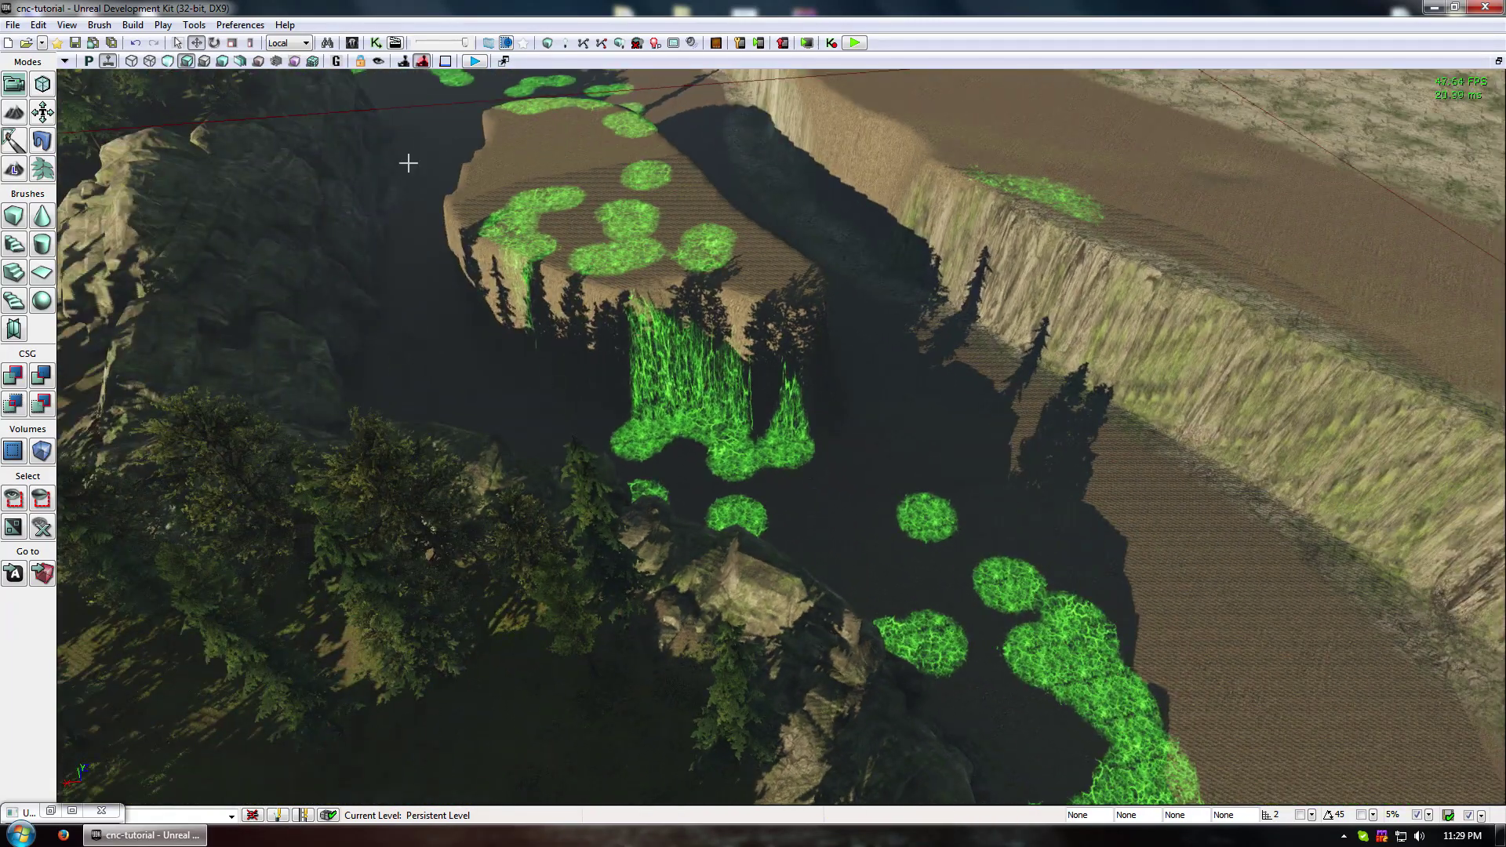
right_drag(528, 319, 663, 281)
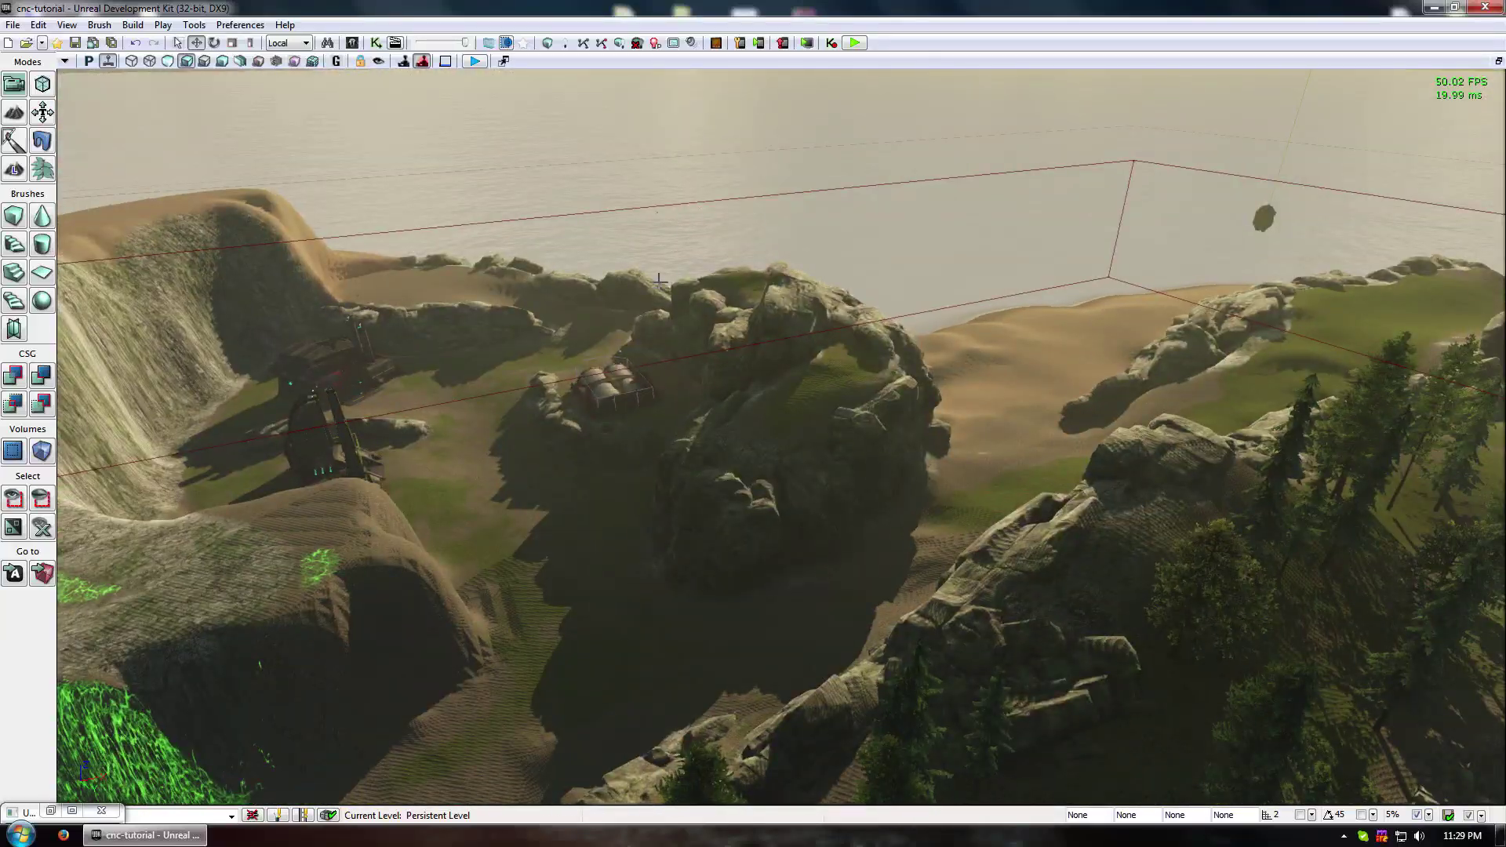
mouse_move(731, 572)
mouse_down()
mouse_move(731, 628)
mouse_move(731, 572)
mouse_up()
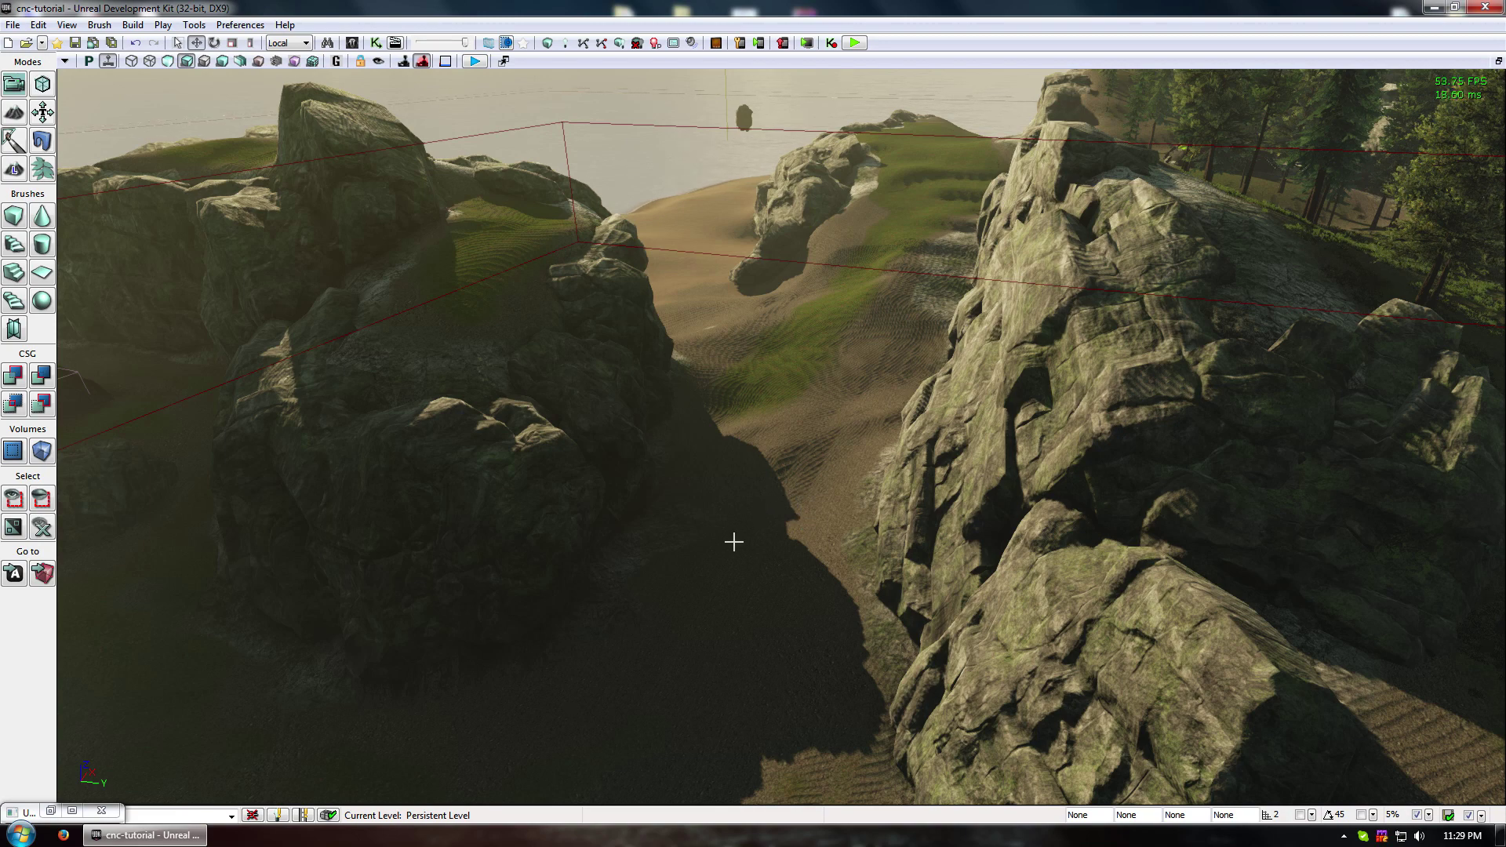
drag(731, 511, 486, 389)
drag(717, 415, 687, 382)
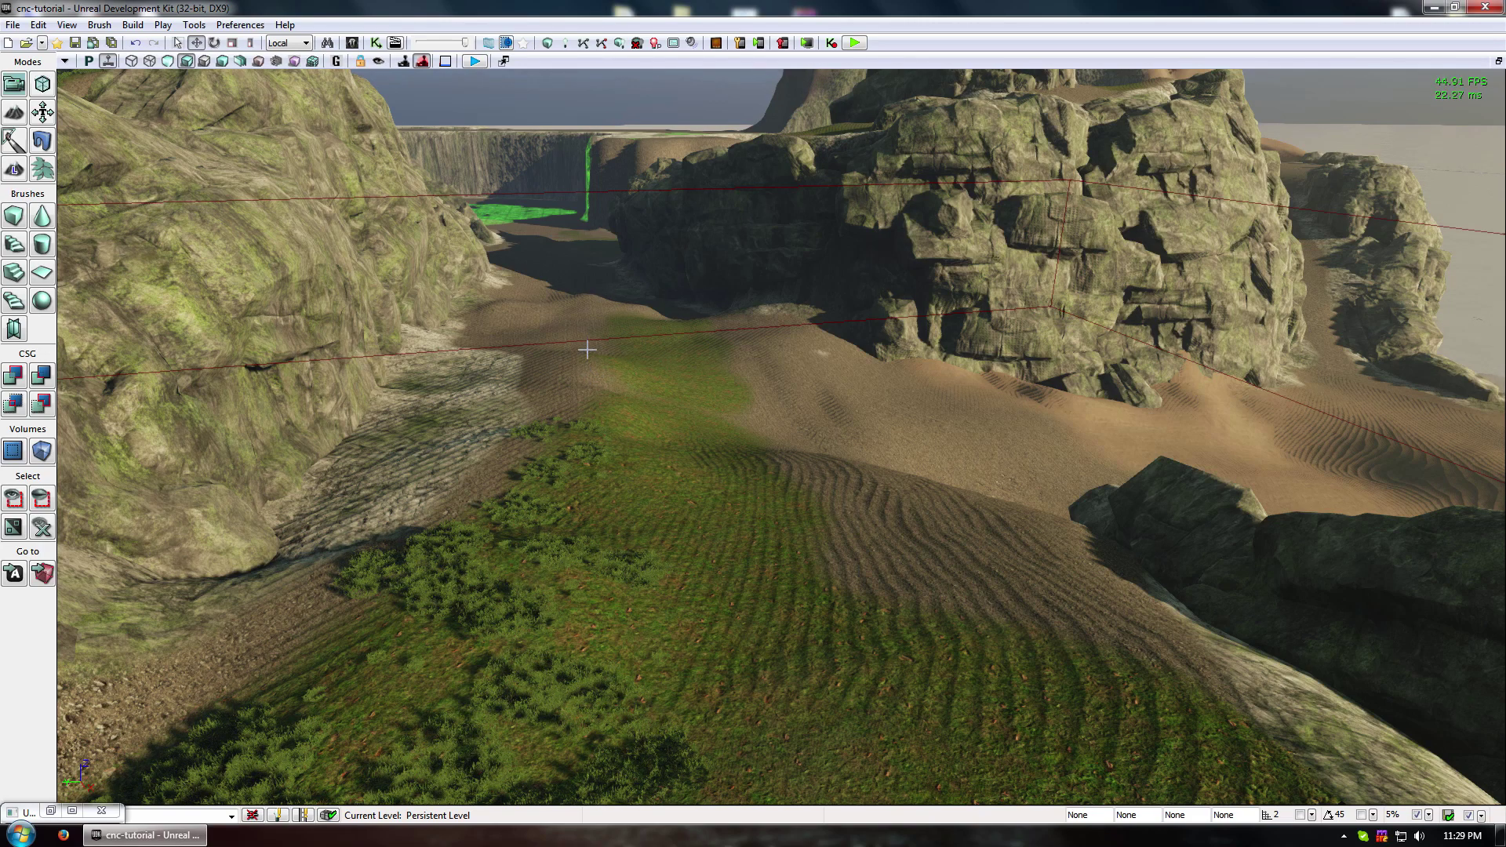
drag(577, 249, 569, 220)
right_drag(581, 368, 632, 361)
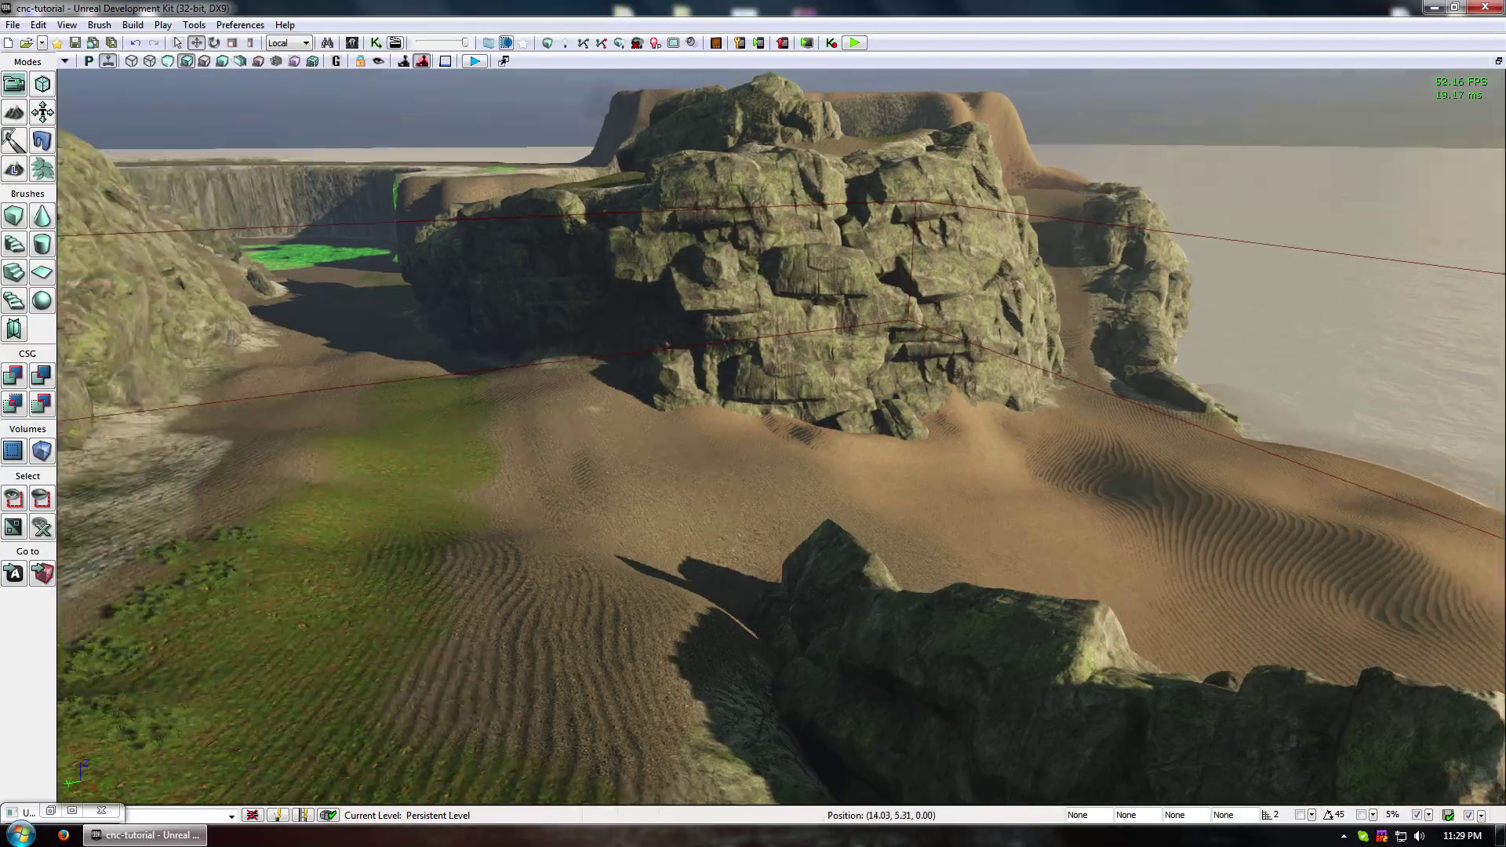
key(w)
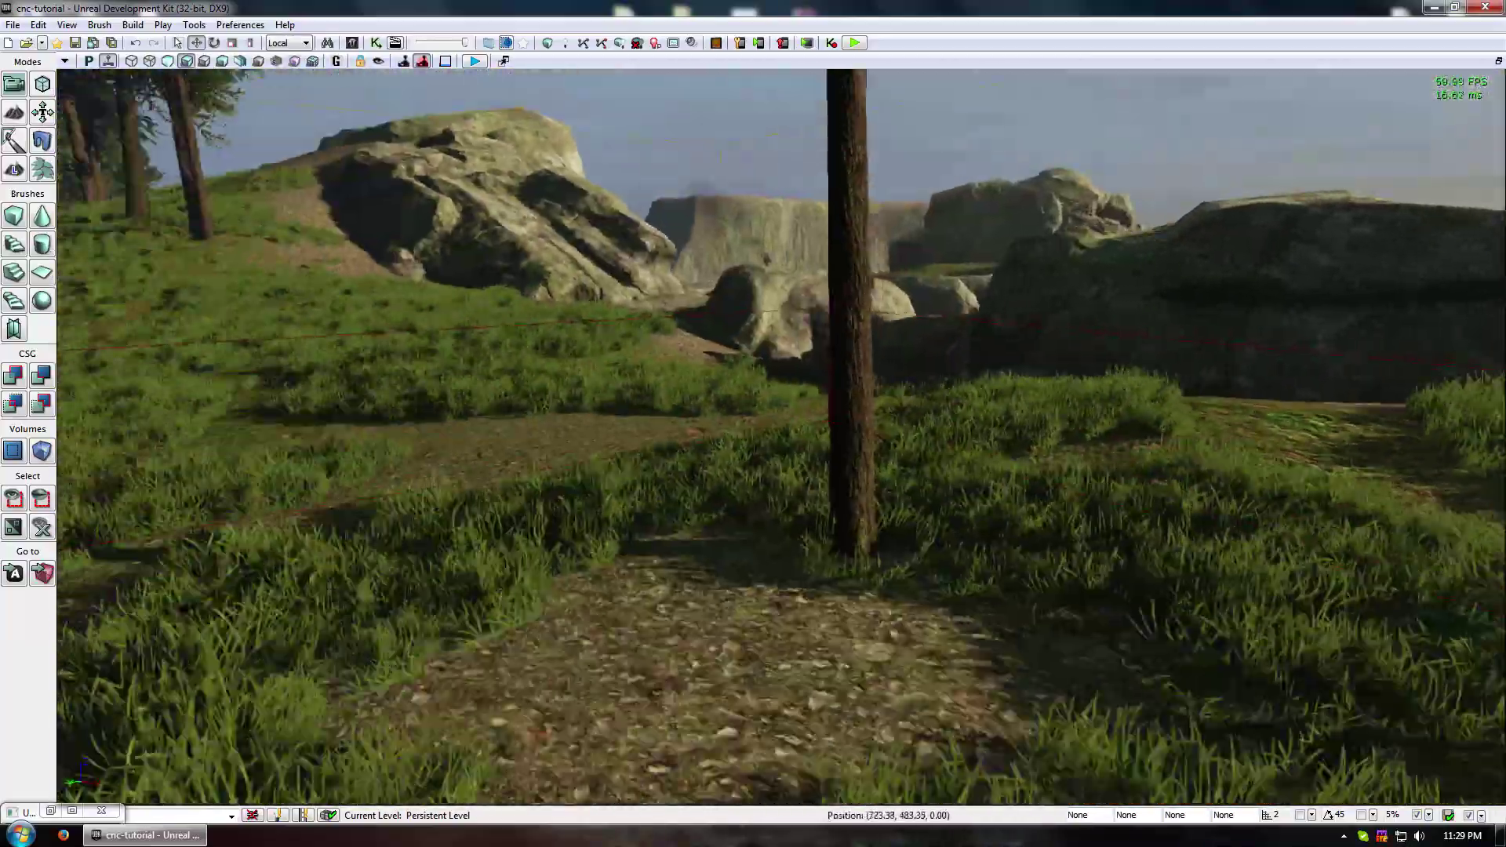
- Raise the terrain behind the ridge rocks at the forest edge with the Paint tool, using brush size 270.20 and tool strength 0.08
right_drag(781, 437, 349, 463)
right_drag(629, 324, 683, 133)
right_drag(659, 212, 400, 166)
click(14, 170)
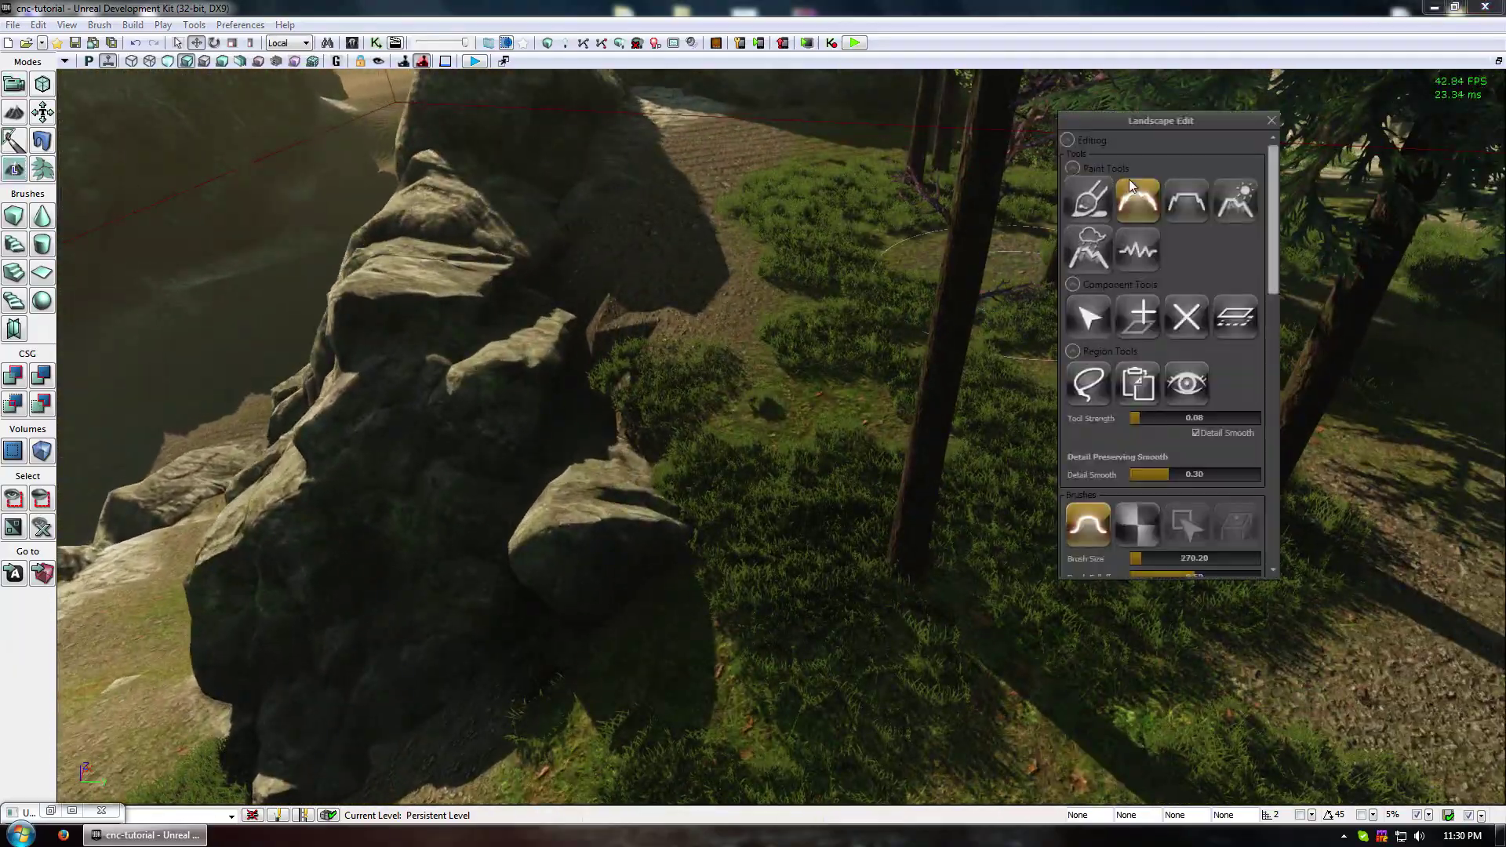
click(1183, 198)
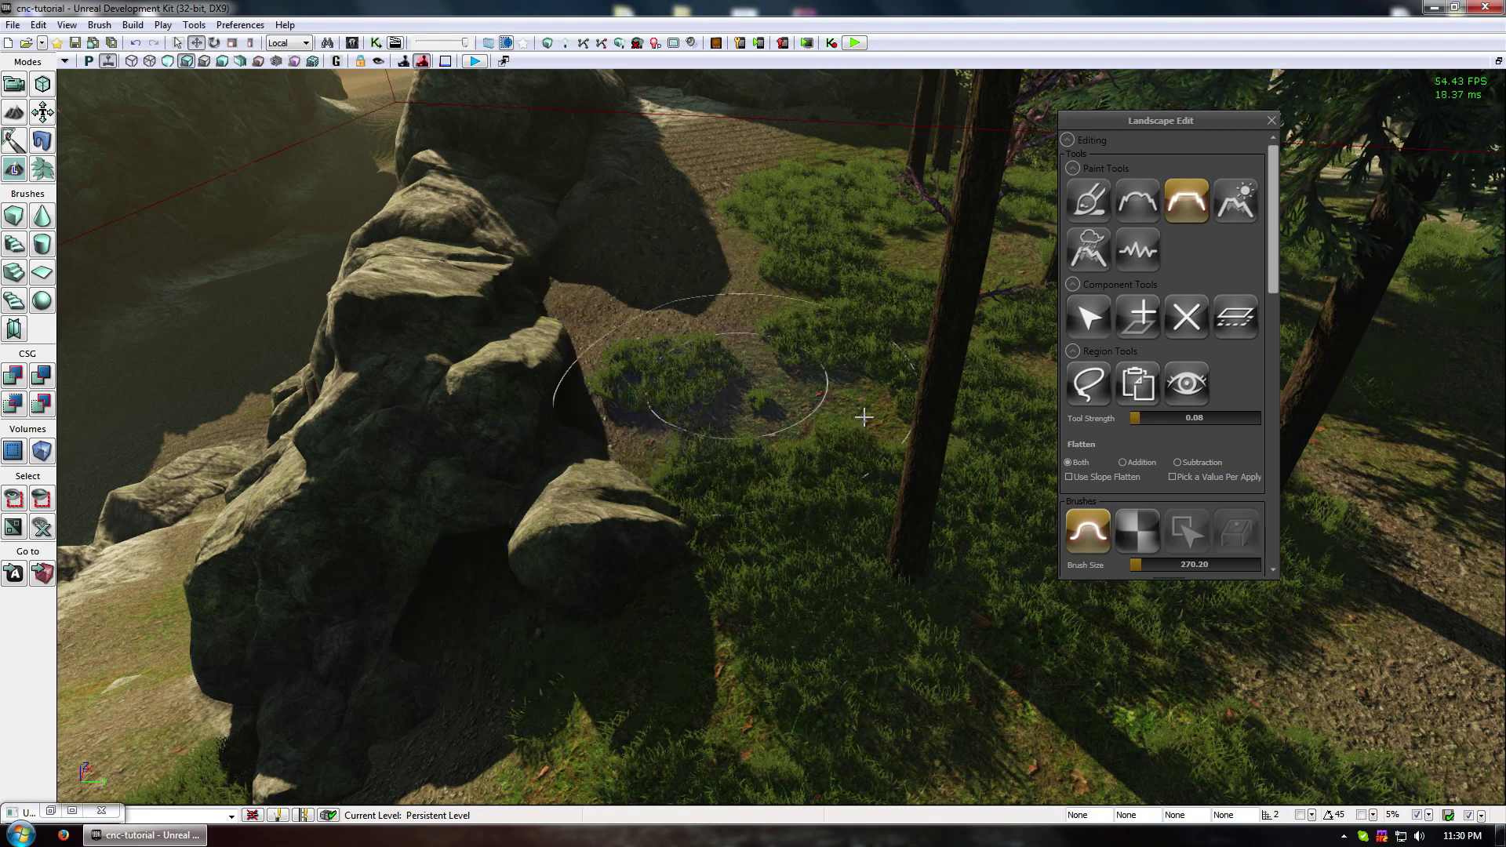
click(1088, 200)
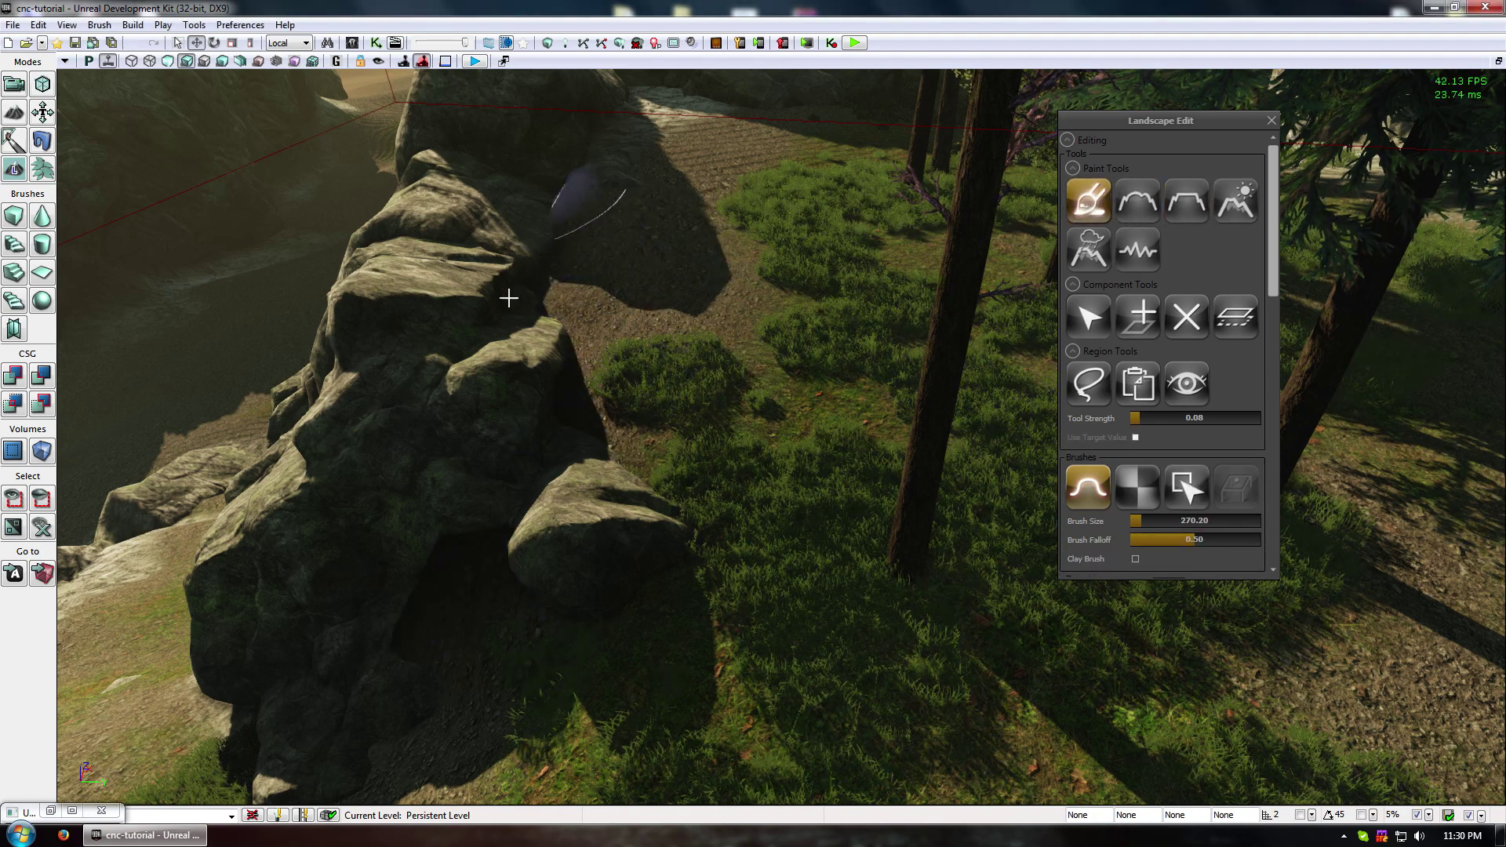
mouse_move(807, 279)
mouse_down()
mouse_move(787, 74)
mouse_move(627, 408)
mouse_up()
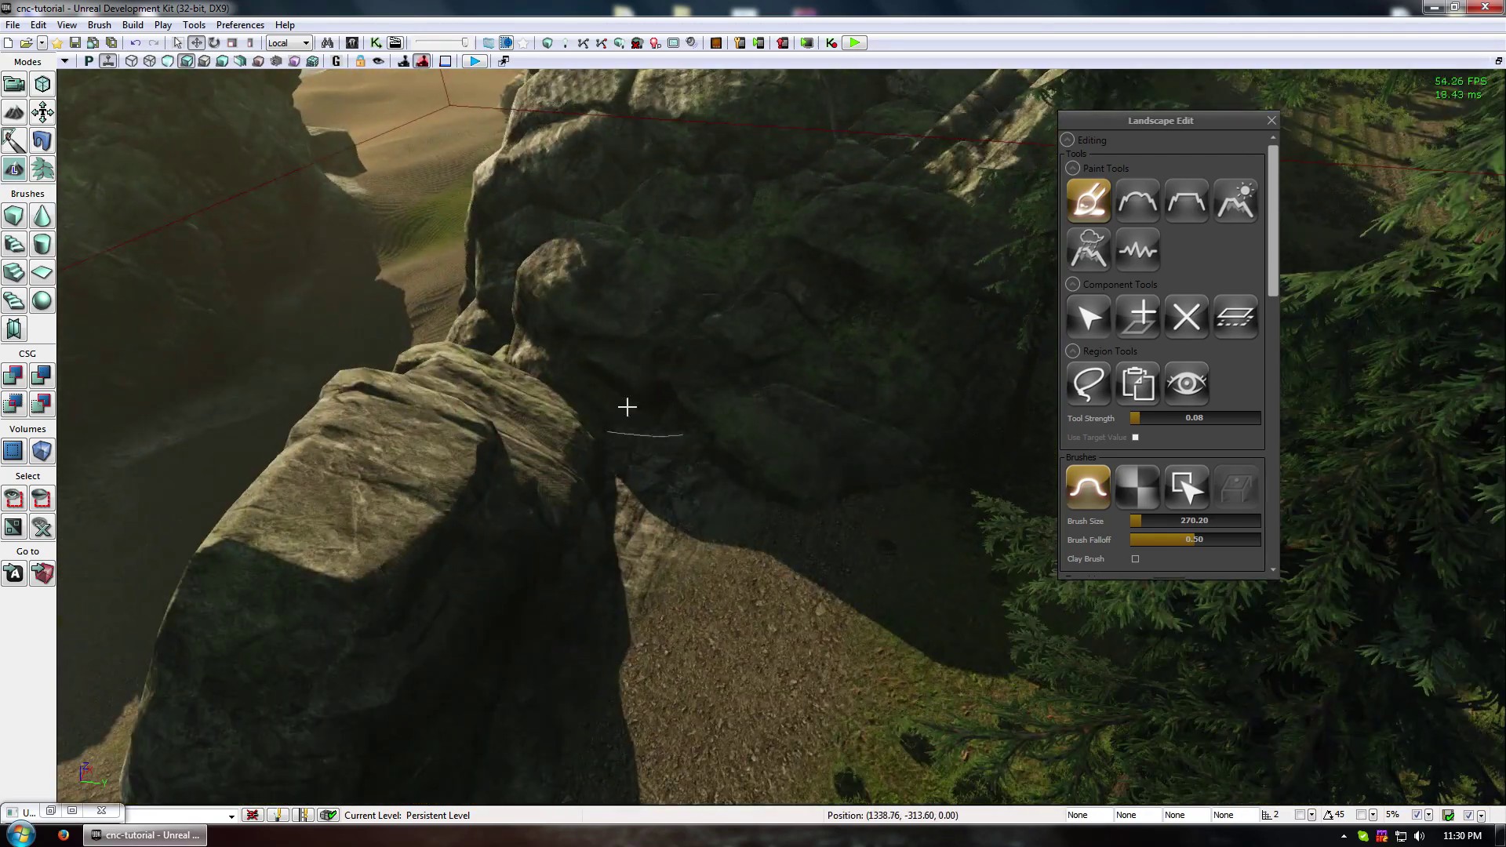
mouse_move(821, 419)
ctrl+mouse_down()
mouse_move(700, 468)
mouse_move(484, 716)
mouse_move(585, 450)
ctrl+mouse_up()
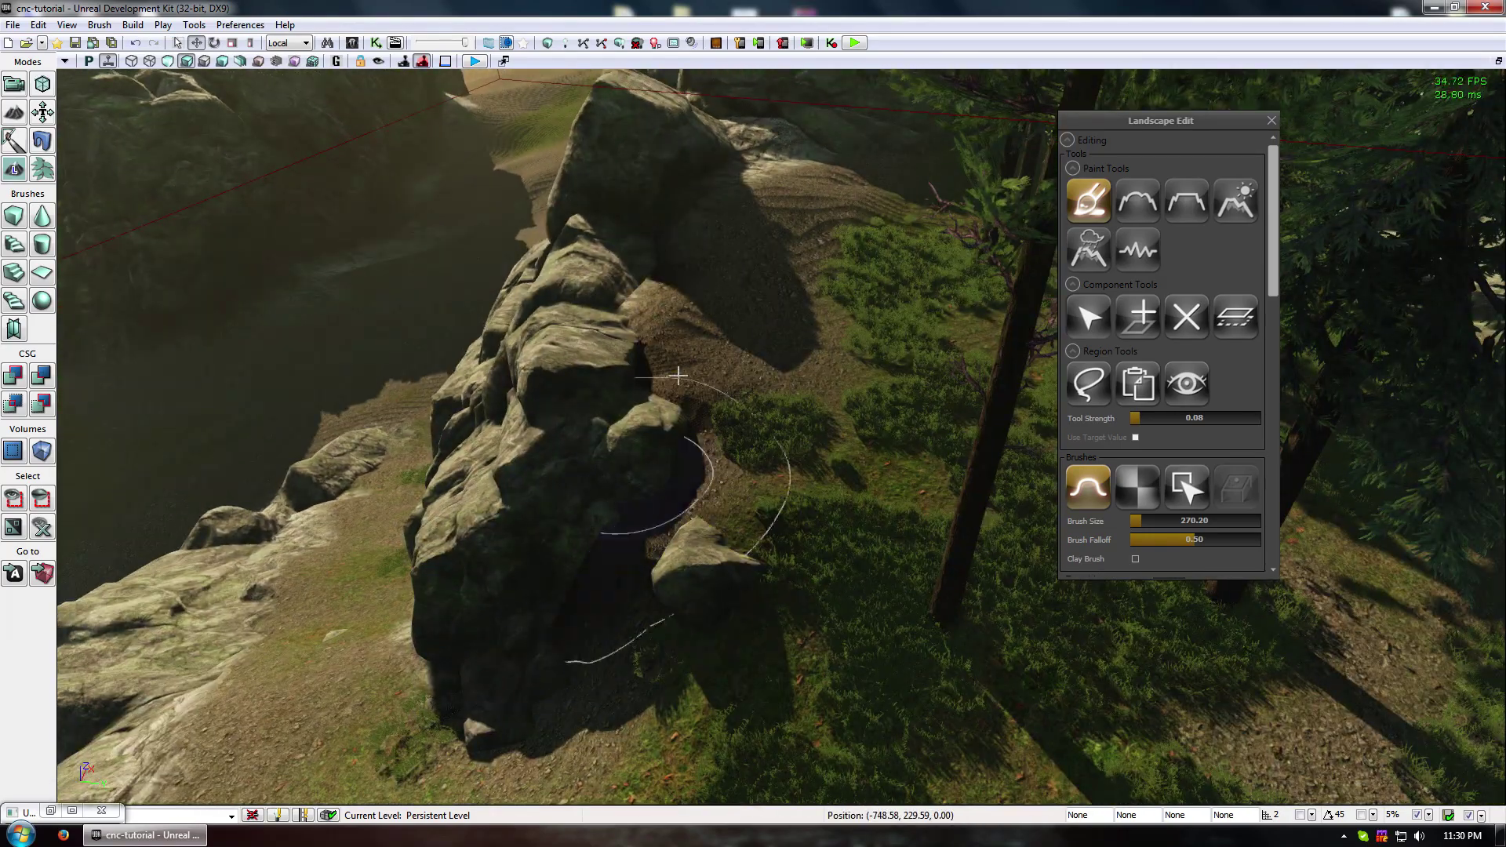
drag(677, 376, 798, 759)
mouse_move(798, 377)
right_down()
mouse_move(756, 219)
mouse_move(796, 280)
right_up()
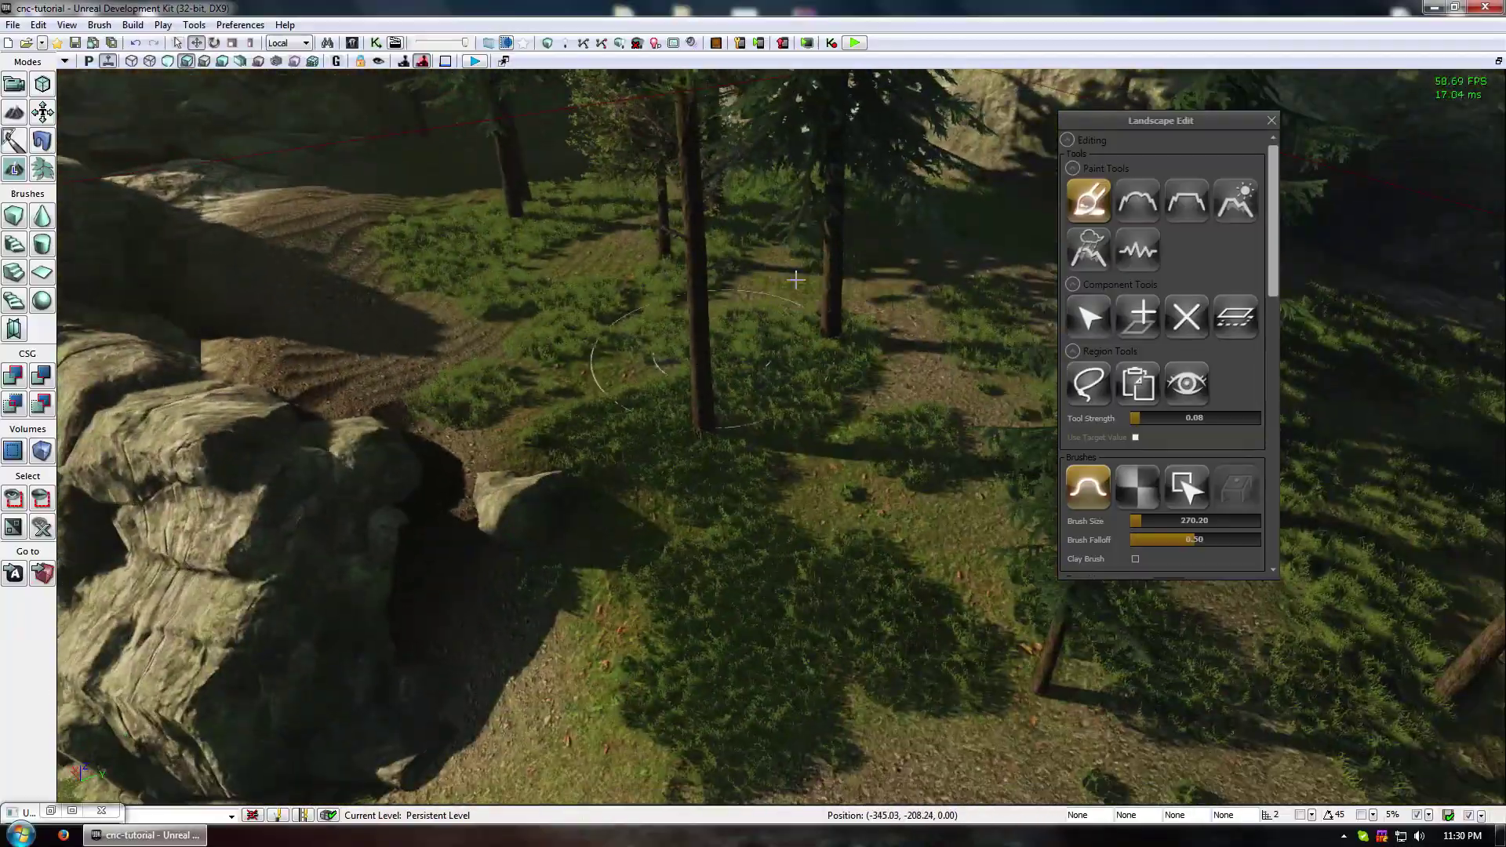
- Close landscape editing and select the static mesh that forms the sky above the map
mouse_move(902, 373)
right_down()
mouse_move(555, 659)
mouse_move(403, 719)
mouse_move(998, 280)
right_up()
mouse_move(792, 446)
right_down()
mouse_move(1020, 471)
mouse_move(1098, 439)
mouse_move(1114, 283)
mouse_move(863, 377)
mouse_move(646, 514)
mouse_move(647, 376)
mouse_move(533, 369)
mouse_move(706, 392)
mouse_move(619, 386)
mouse_move(753, 416)
mouse_move(531, 473)
right_up()
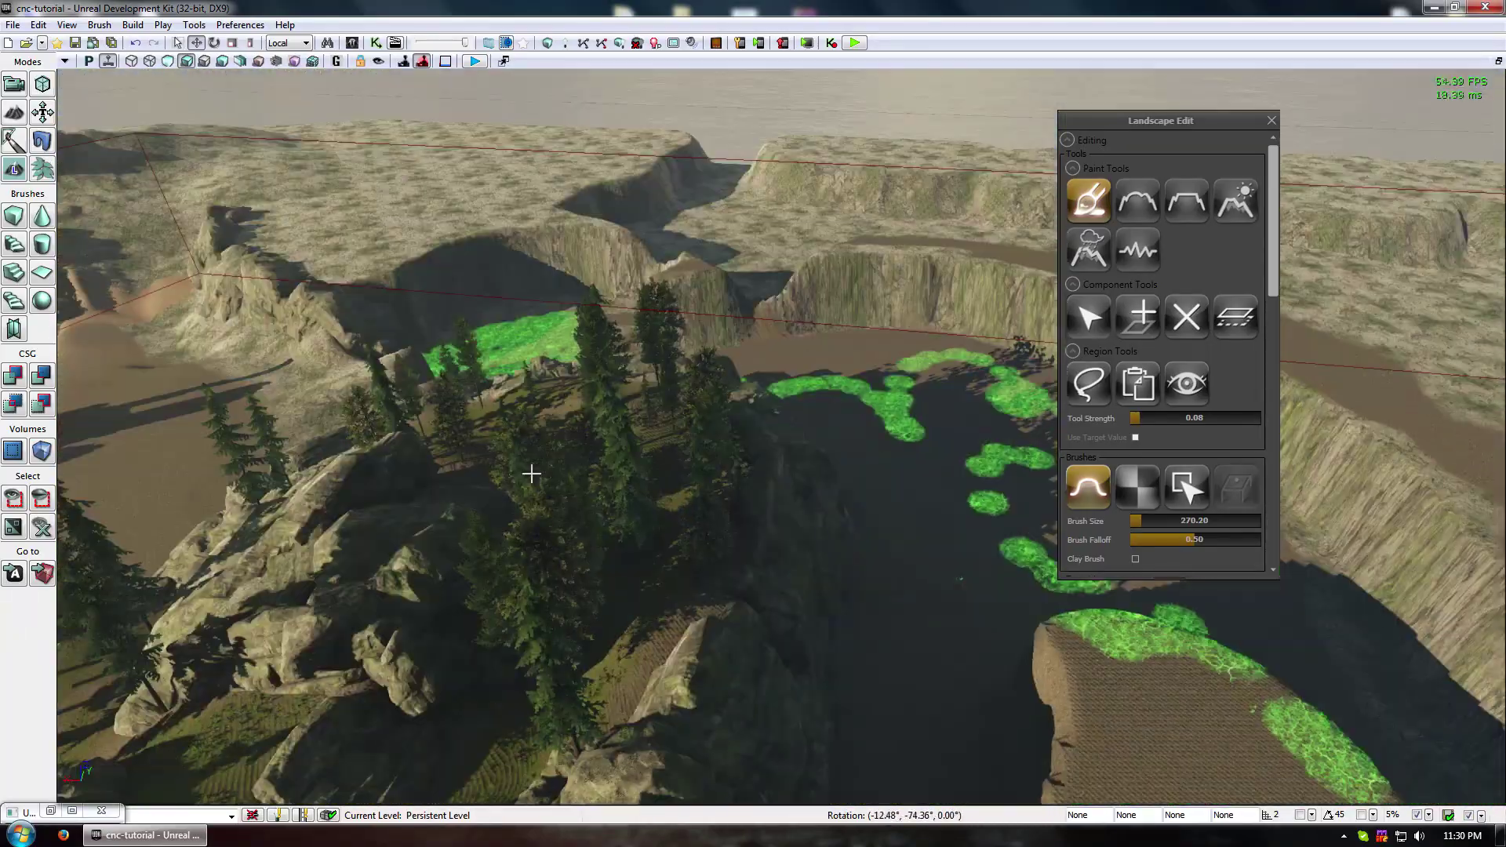
mouse_move(1046, 252)
right_down()
mouse_move(864, 501)
mouse_move(1321, 528)
mouse_move(788, 502)
mouse_move(760, 451)
right_up()
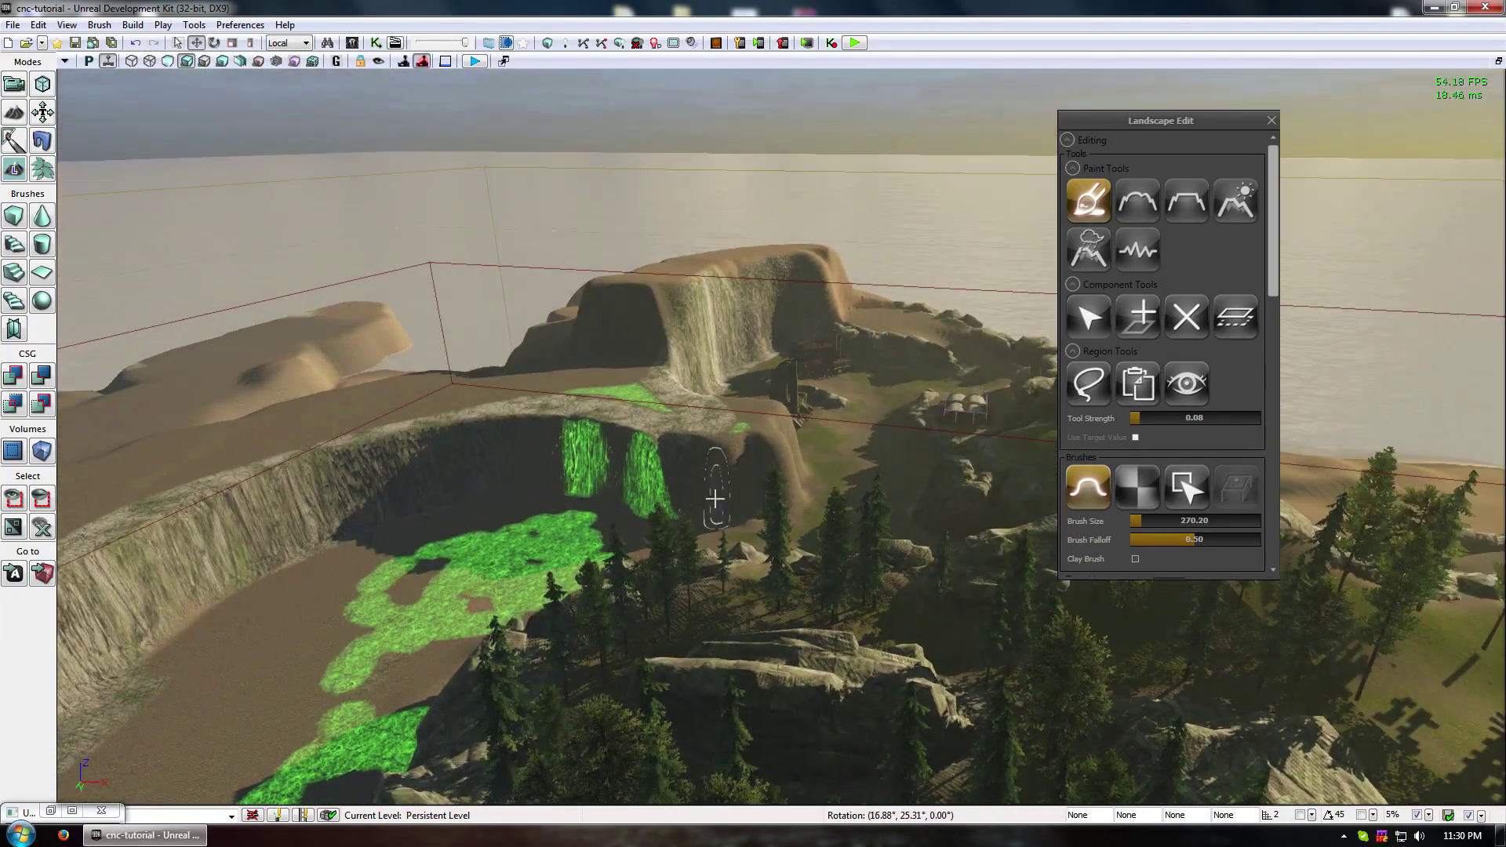
right_drag(615, 478, 494, 200)
right_drag(756, 402, 755, 334)
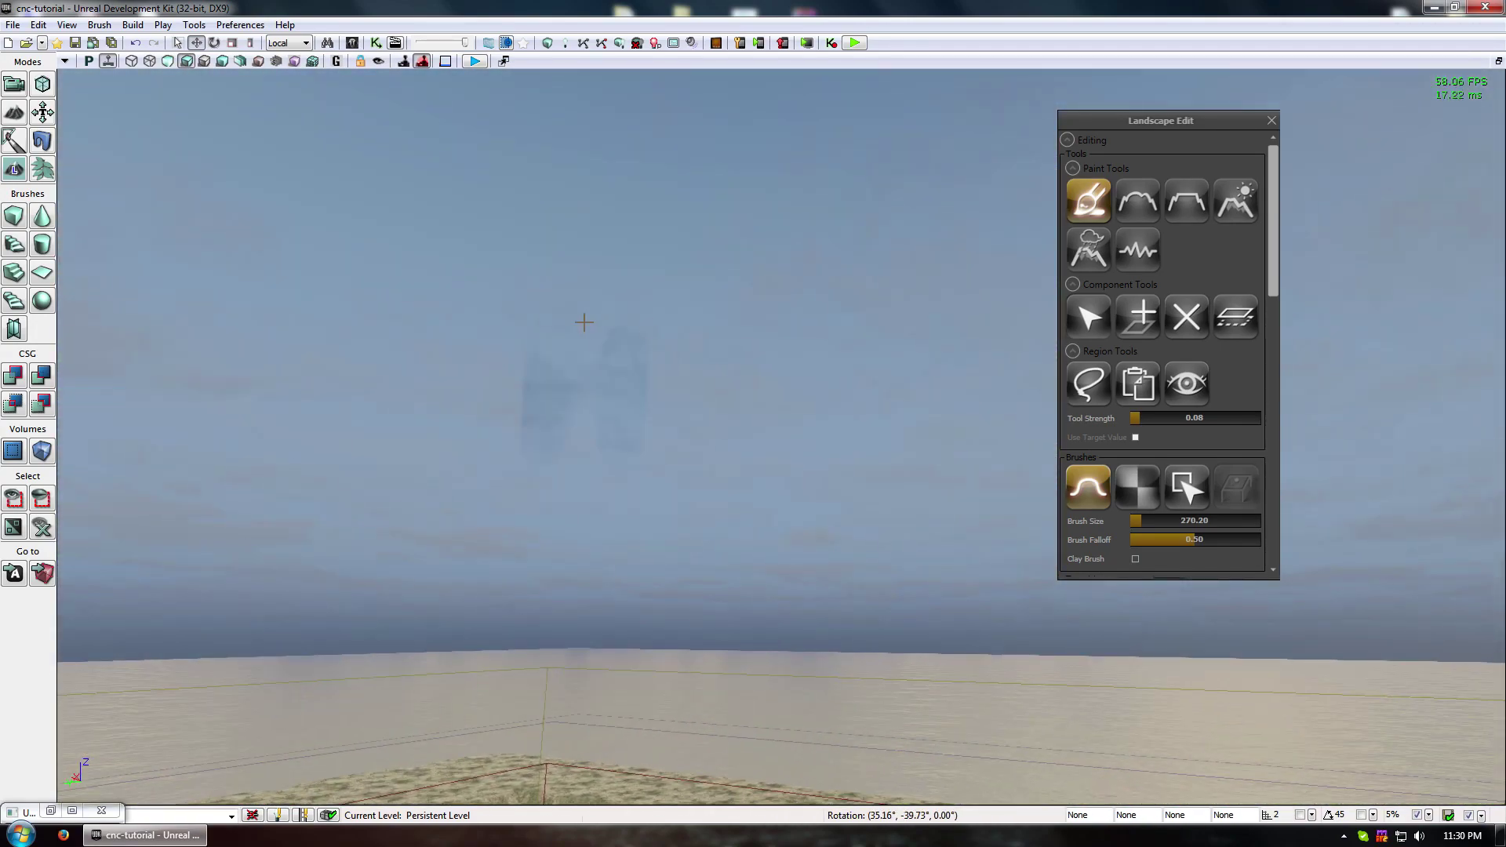
click(1271, 121)
click(894, 264)
key(Escape)
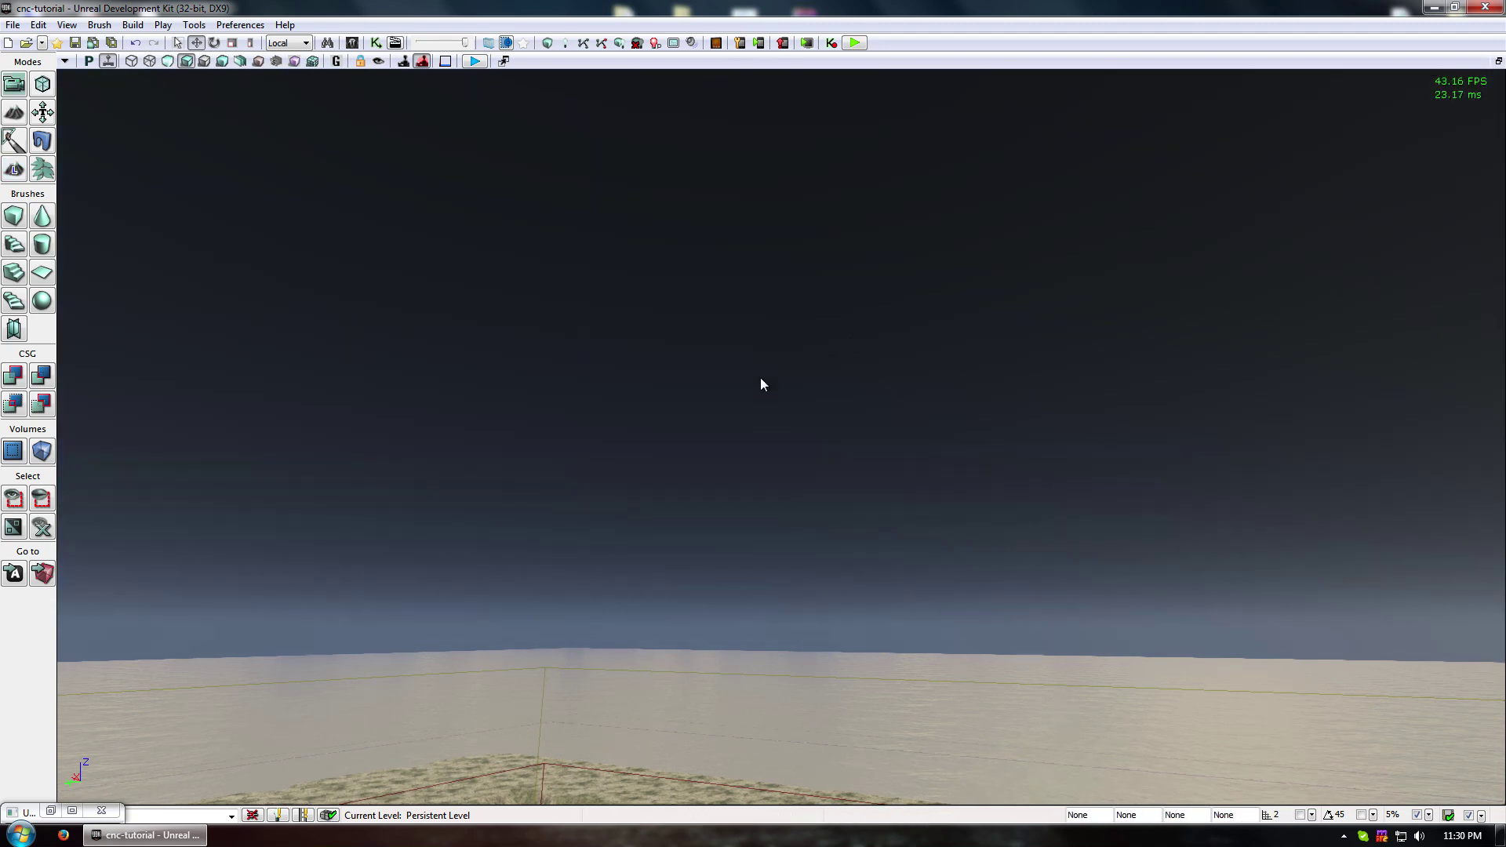
click(756, 429)
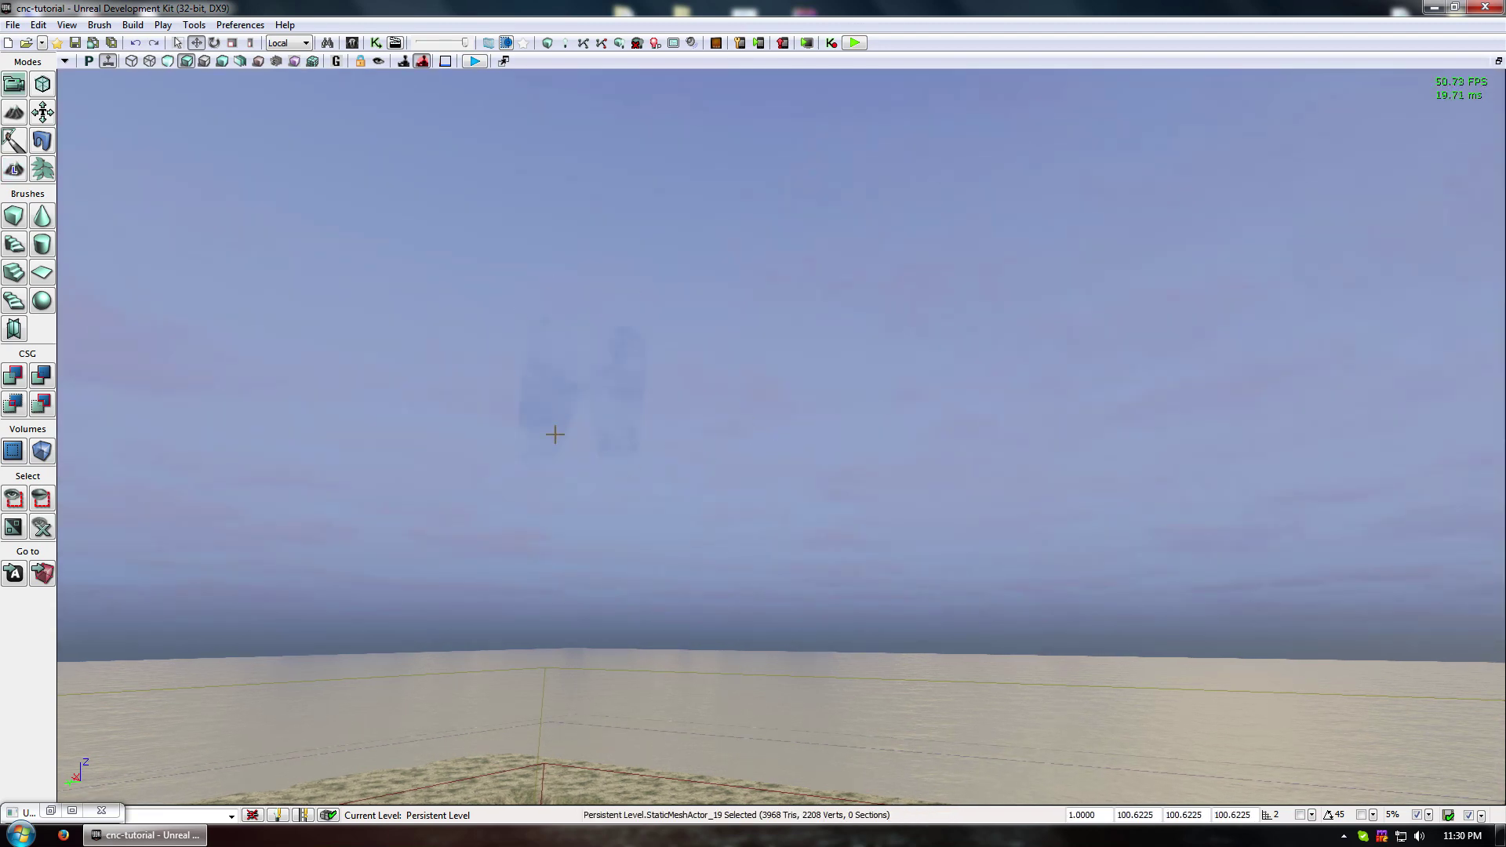
- Examine the plateau, the clifftop rocks facing the green waterfall, and the outer rock wall along the forest
right_drag(681, 393, 357, 479)
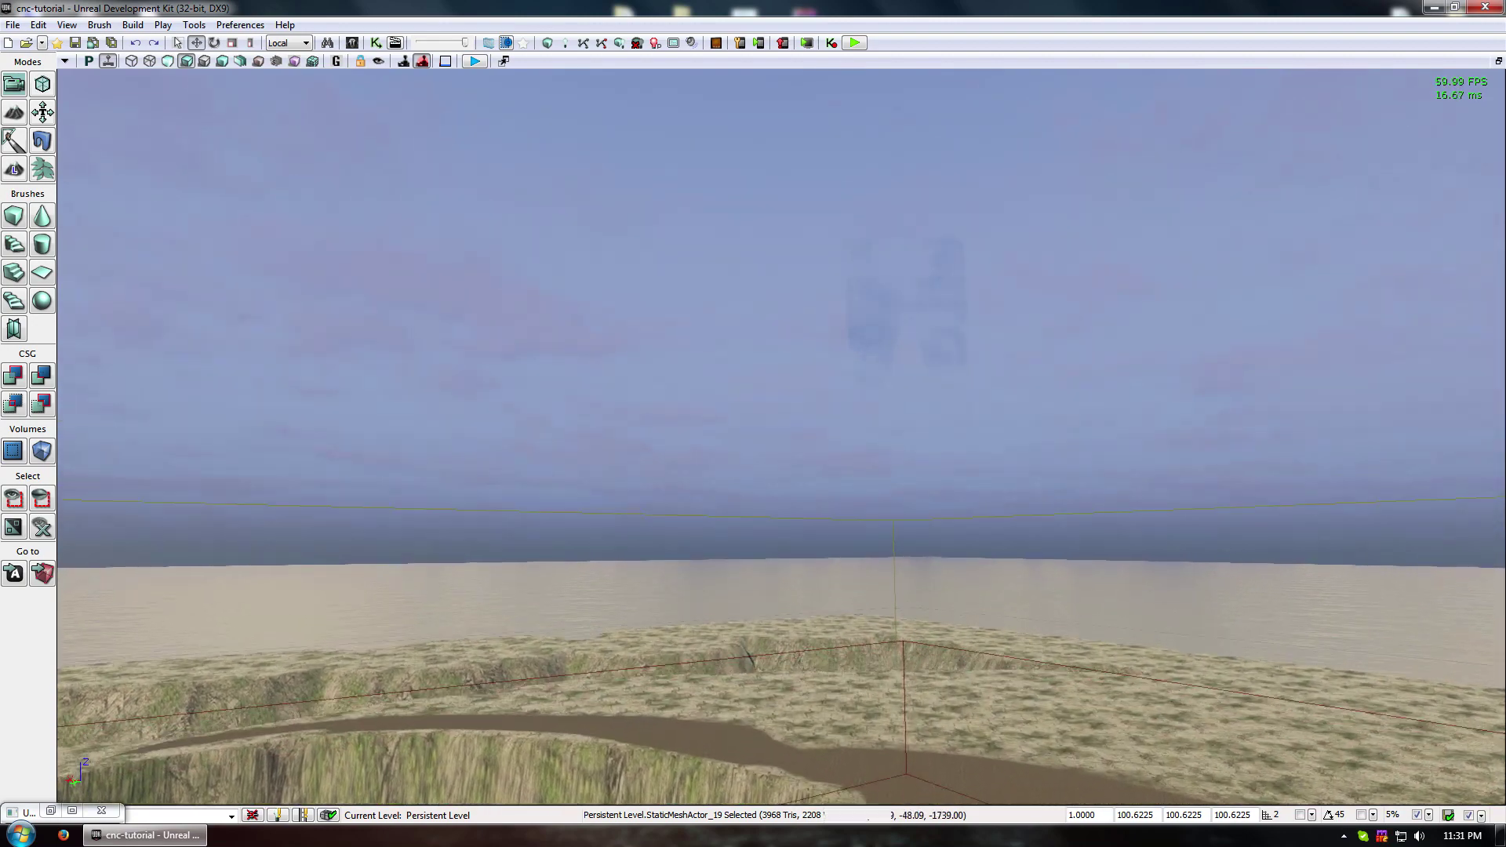
mouse_move(510, 478)
right_down()
mouse_move(514, 392)
mouse_move(667, 439)
mouse_move(839, 441)
mouse_move(858, 506)
mouse_move(934, 377)
mouse_move(832, 519)
mouse_move(815, 604)
mouse_move(867, 588)
mouse_move(868, 566)
mouse_move(337, 584)
mouse_move(377, 573)
right_up()
right_drag(749, 561, 853, 555)
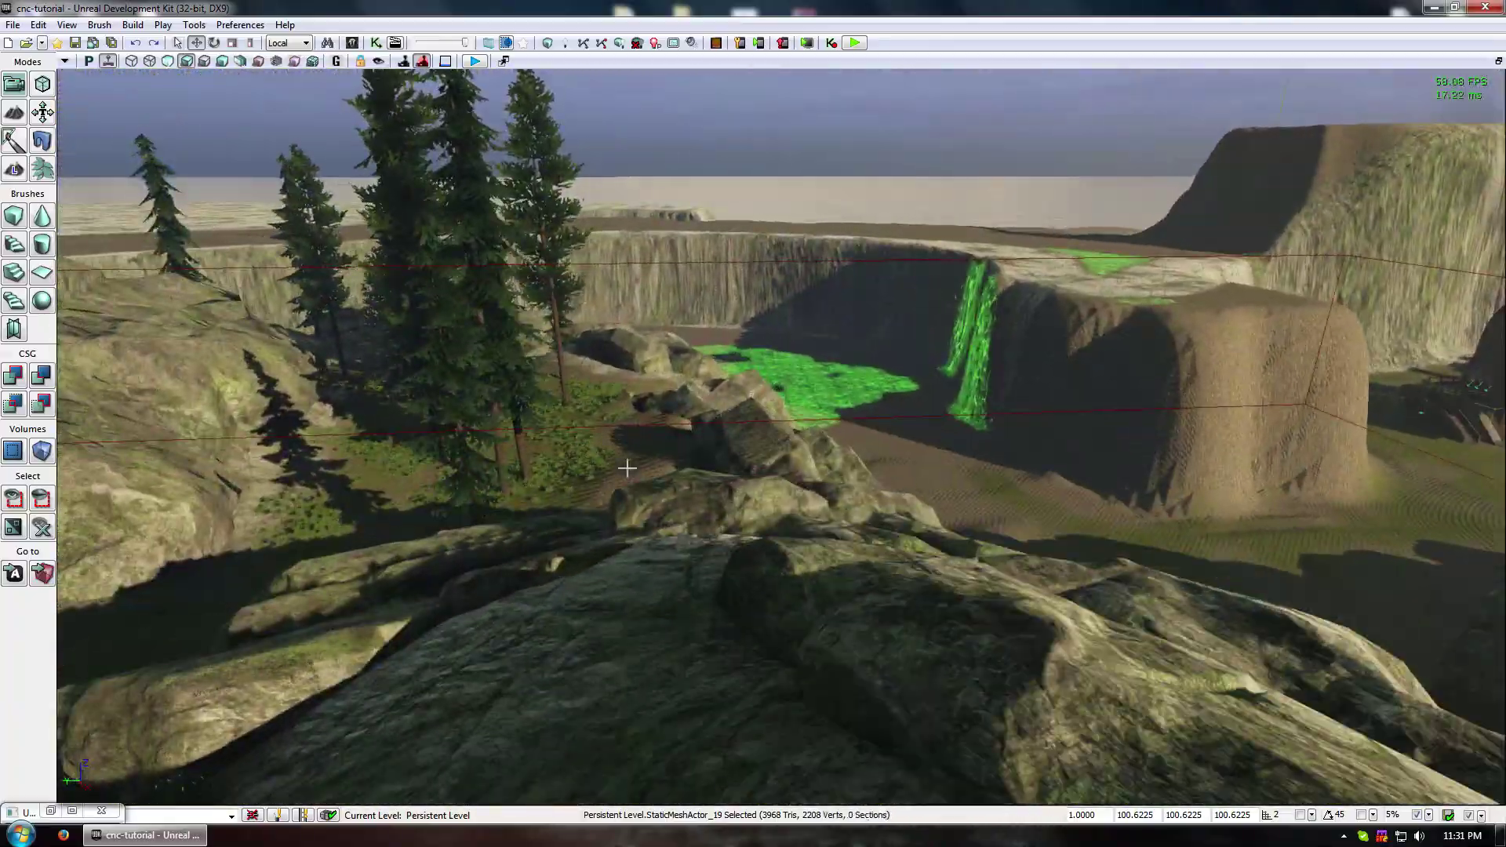
right_drag(628, 468, 751, 502)
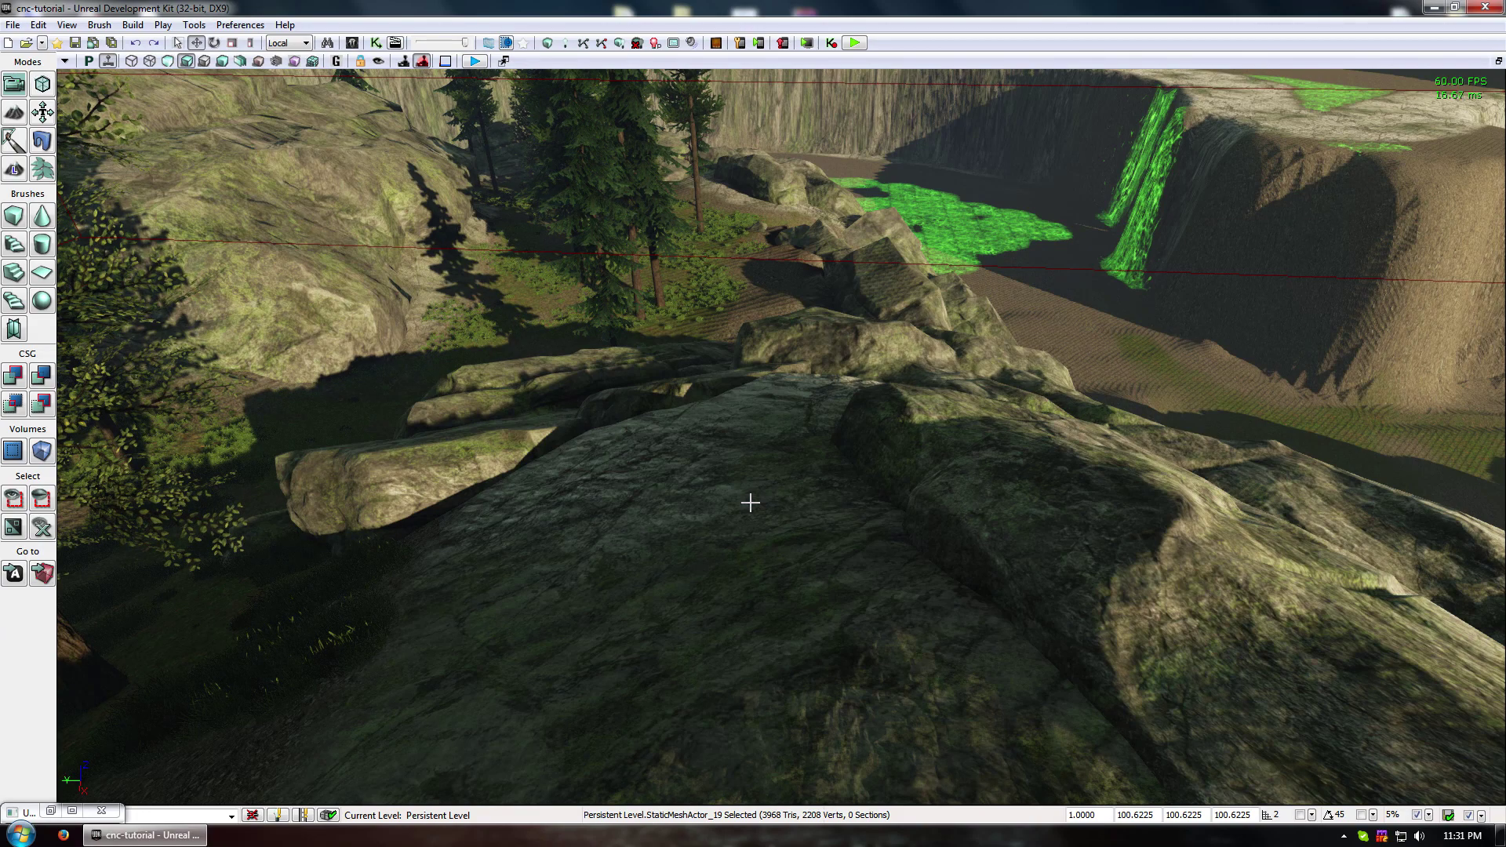
right_drag(737, 484, 423, 439)
right_drag(816, 447, 859, 369)
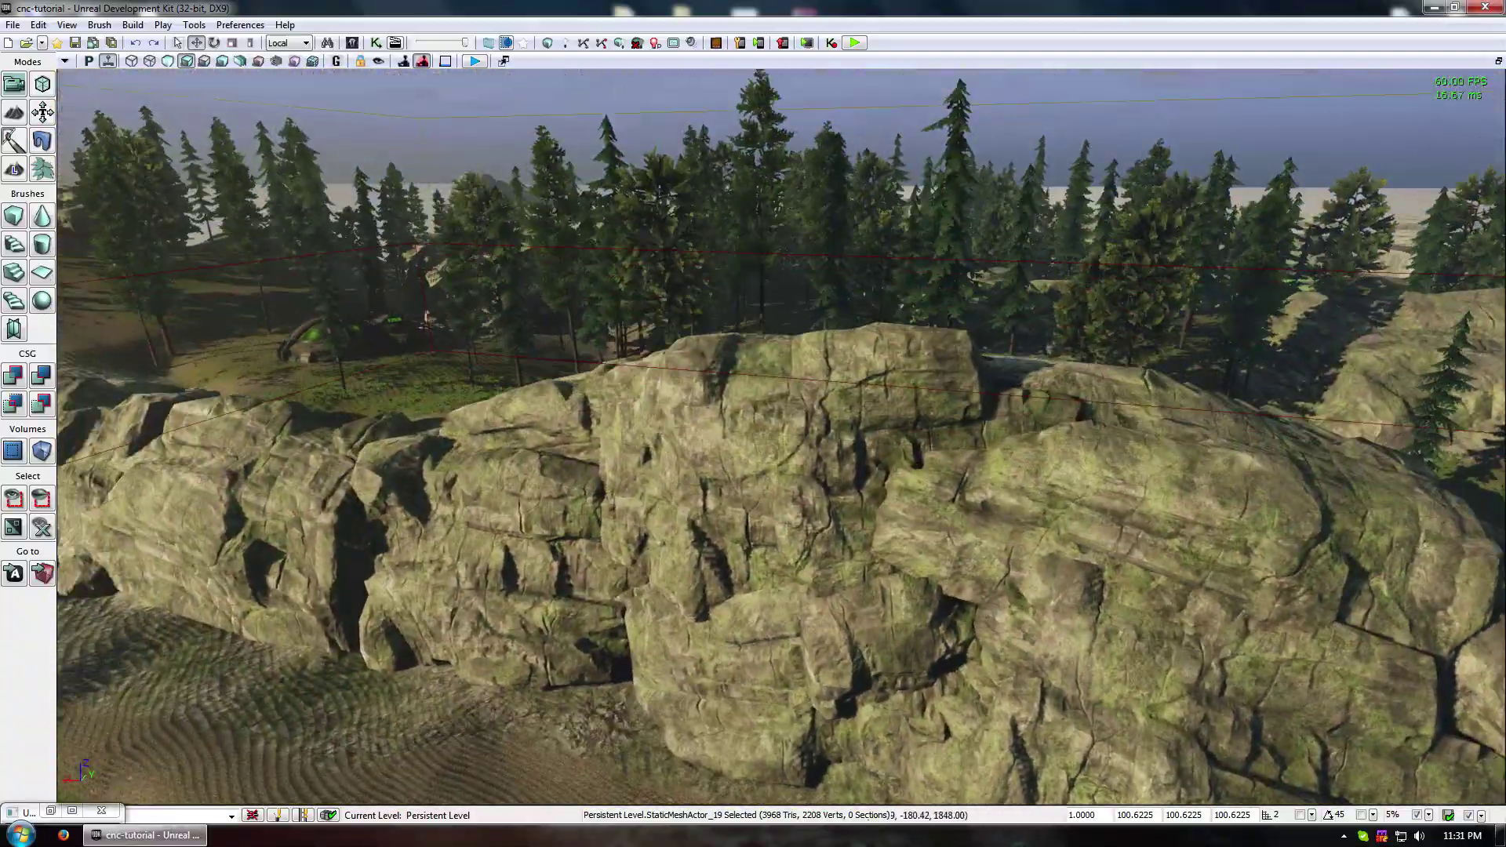
right_drag(862, 427, 773, 393)
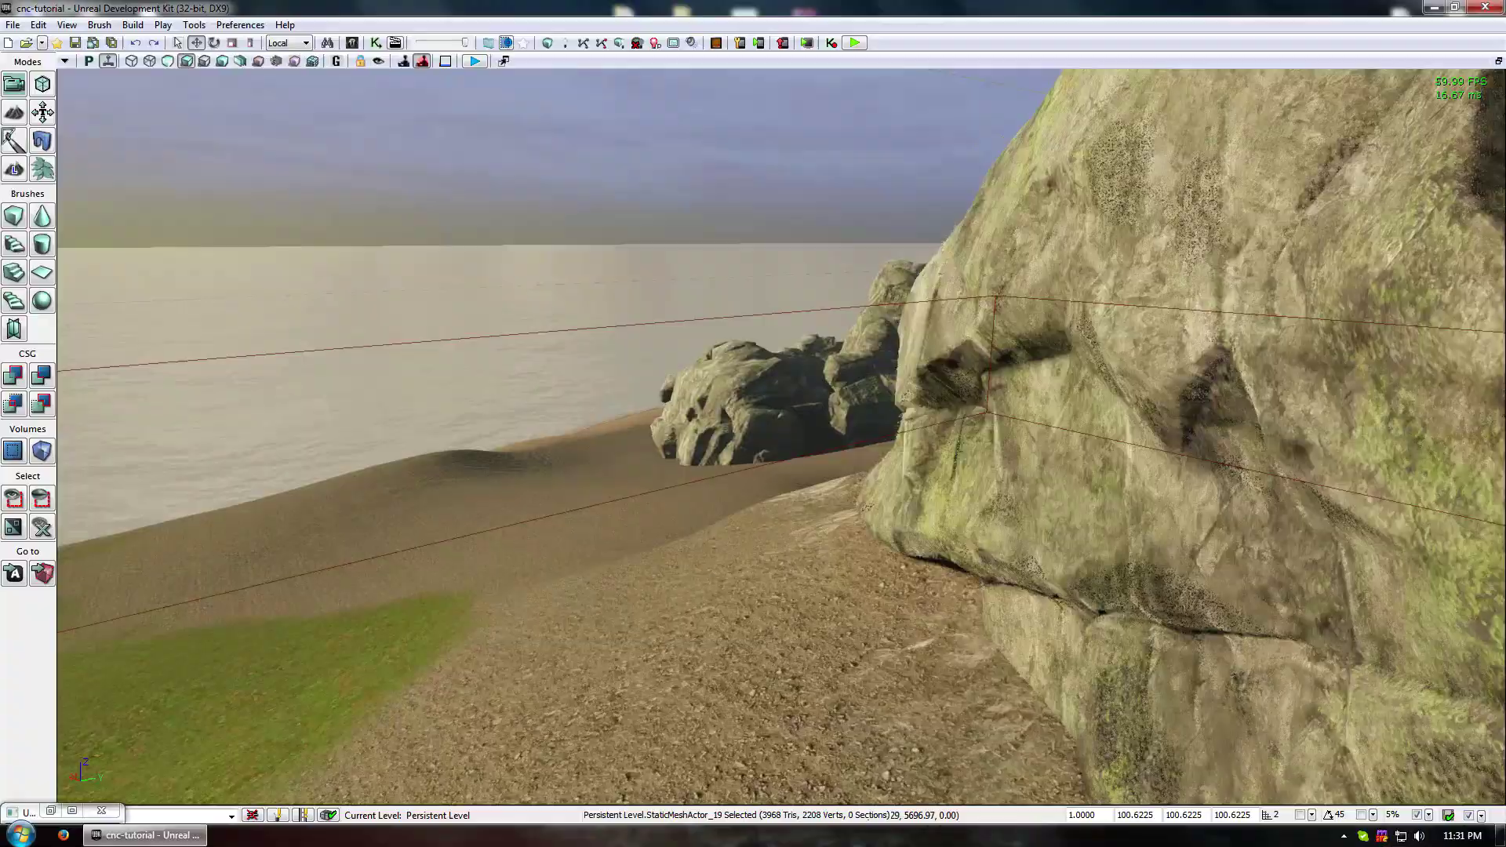
right_drag(753, 423, 930, 474)
drag(753, 423, 640, 227)
- Examine the airstrip base on the sand and the shoreline, from above and at ground level
right_drag(773, 469, 742, 353)
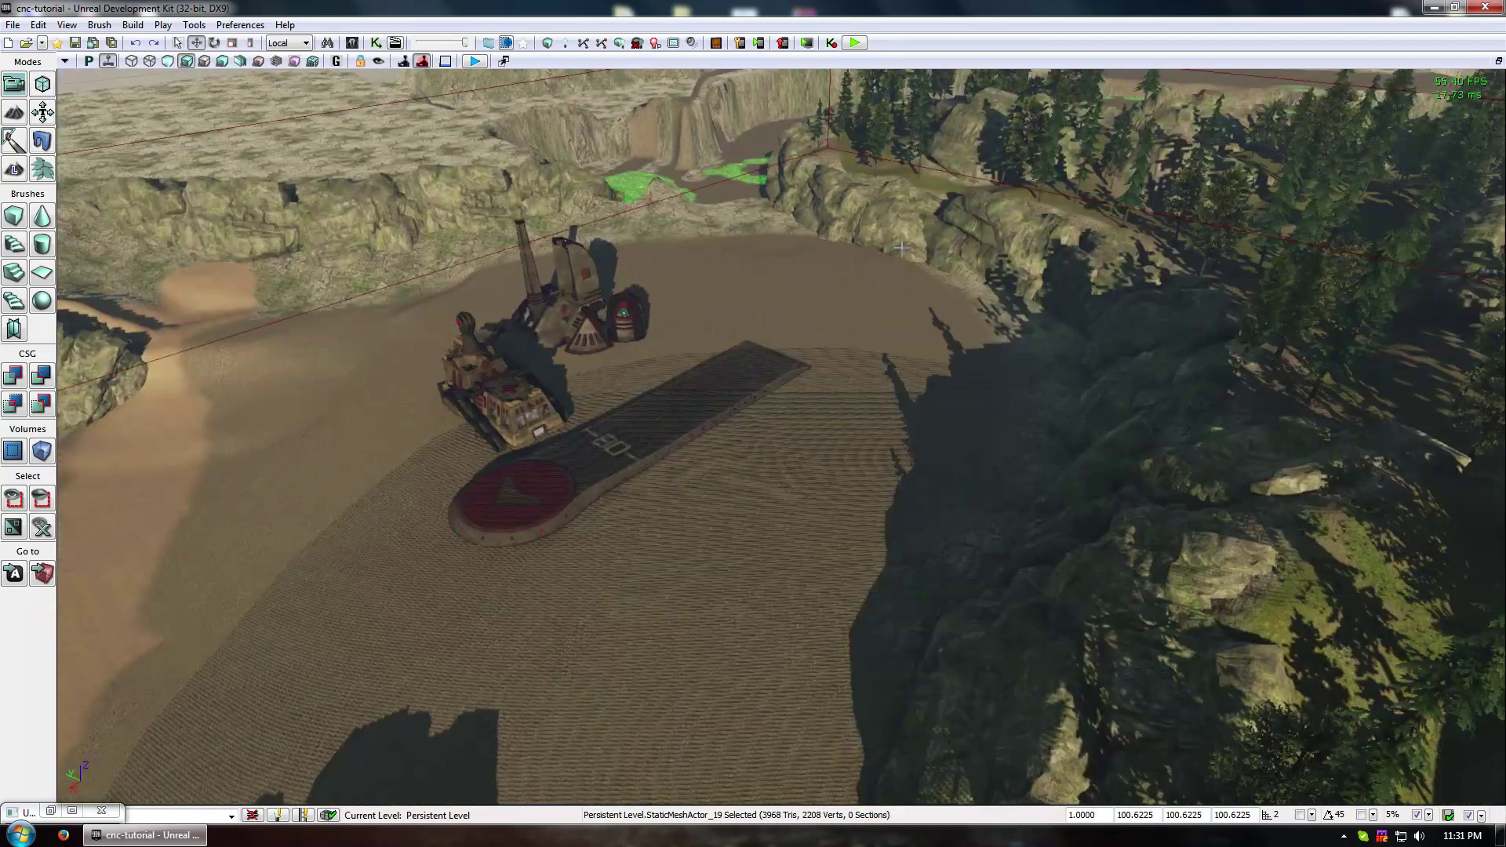
right_drag(697, 607, 673, 565)
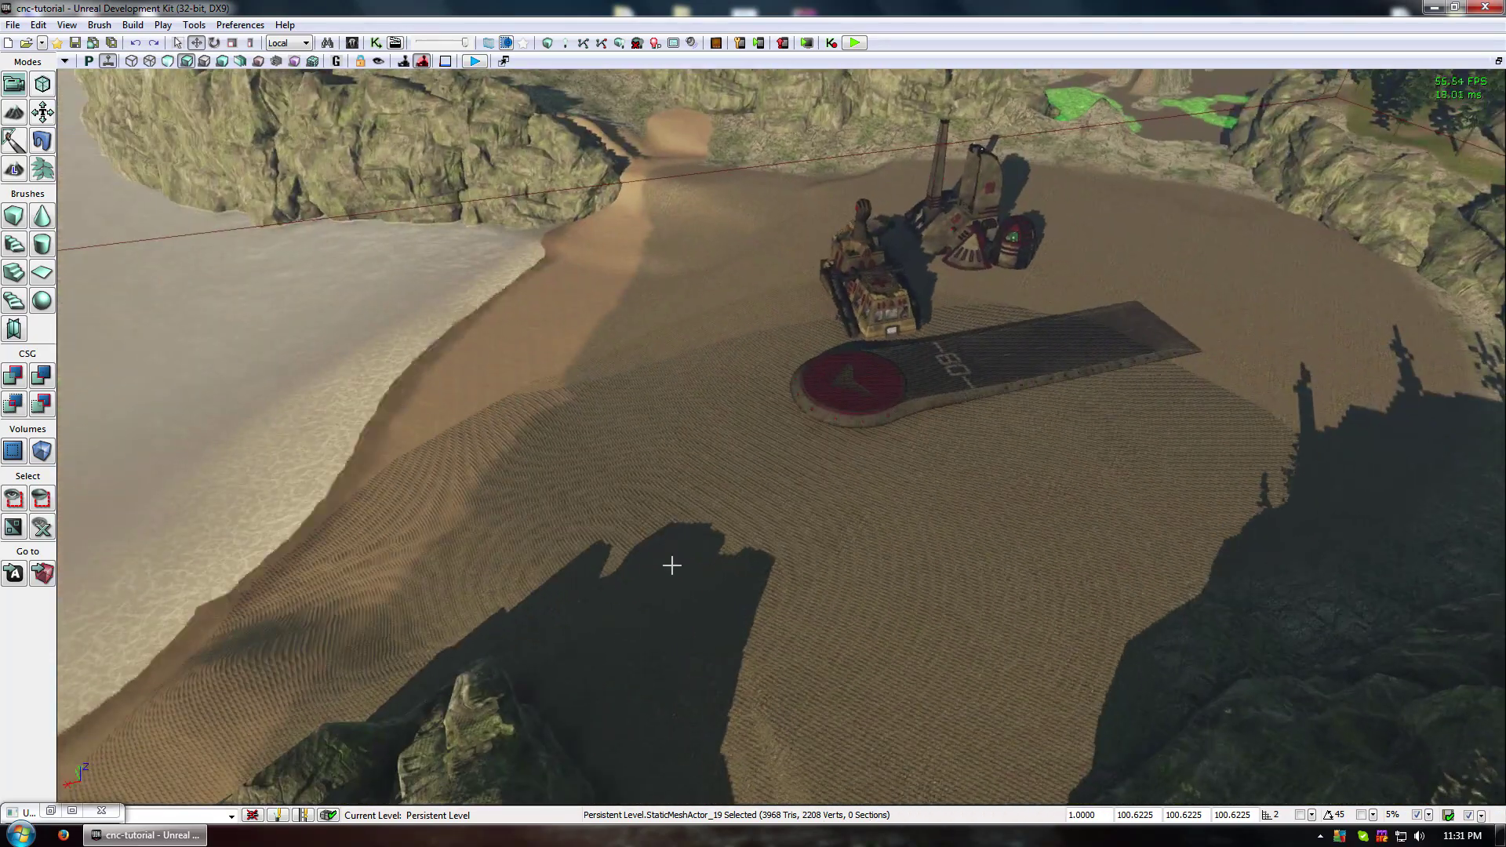
drag(673, 566, 673, 616)
right_drag(694, 553, 616, 548)
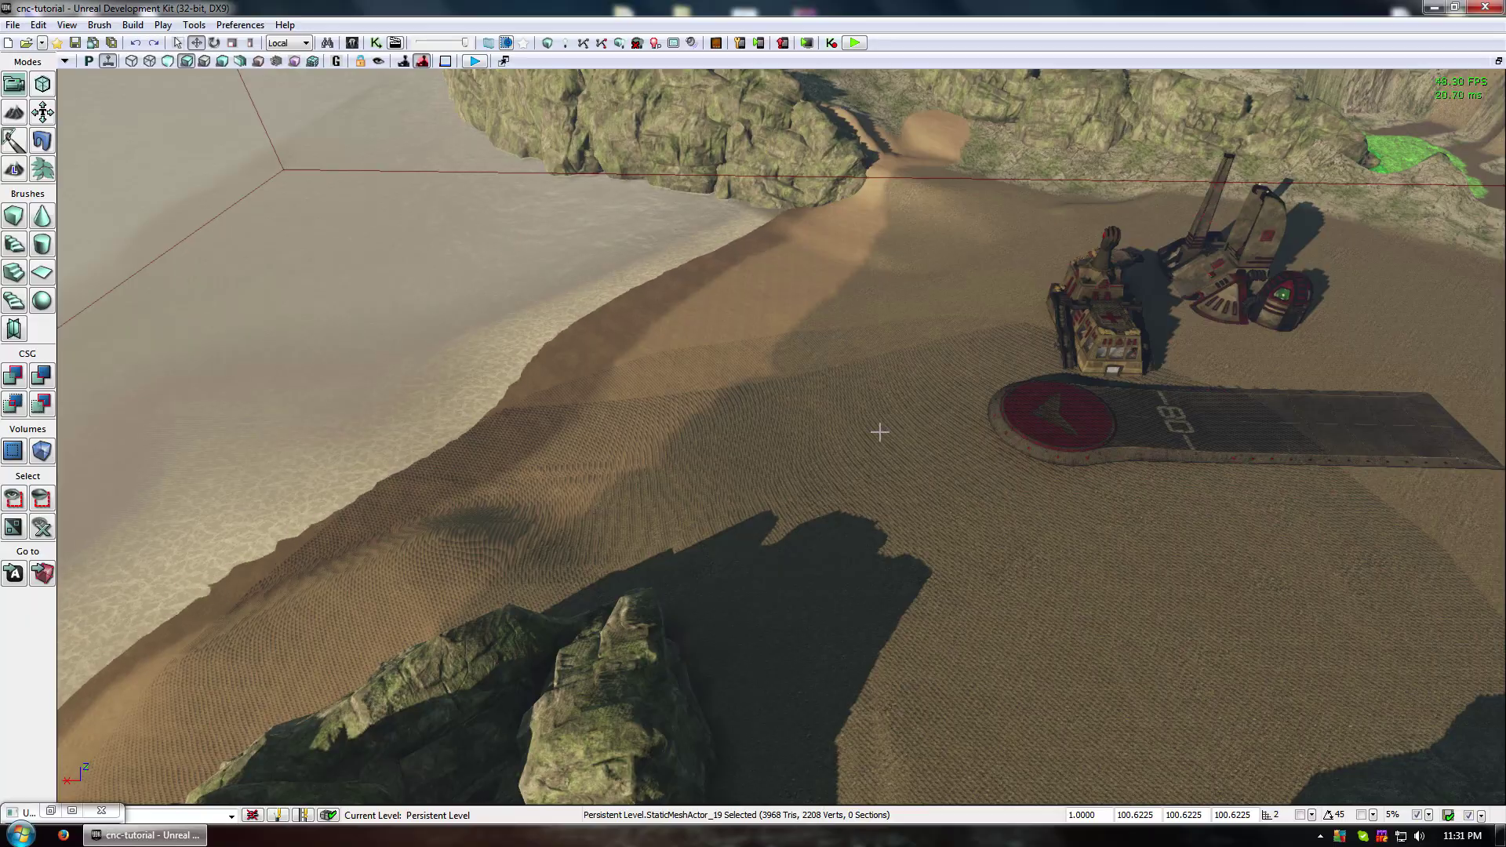
right_drag(616, 548, 683, 588)
right_drag(738, 441, 1062, 447)
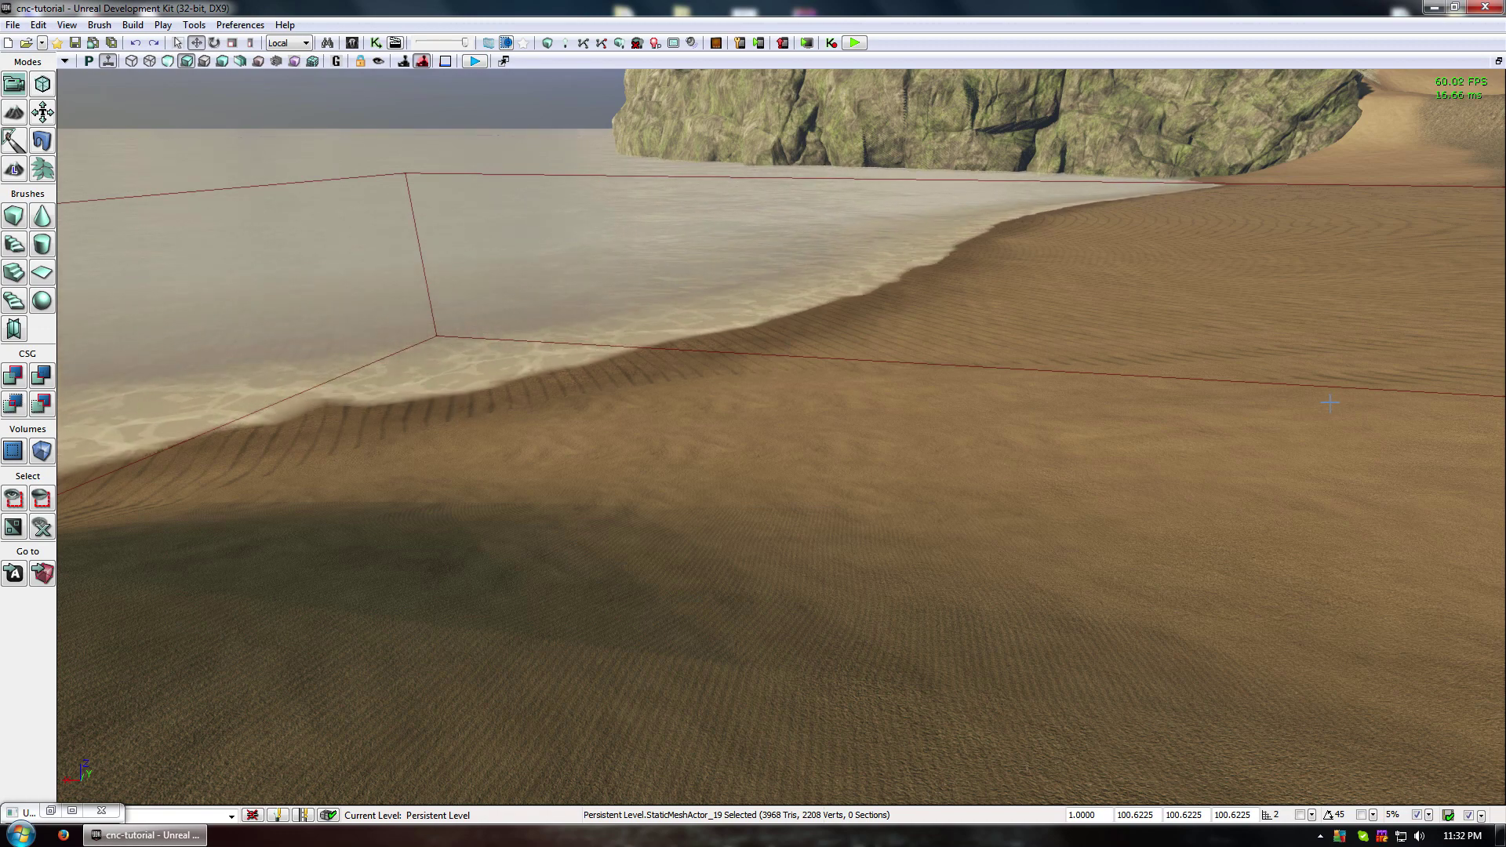
right_drag(1331, 403, 1310, 407)
right_drag(910, 371, 992, 445)
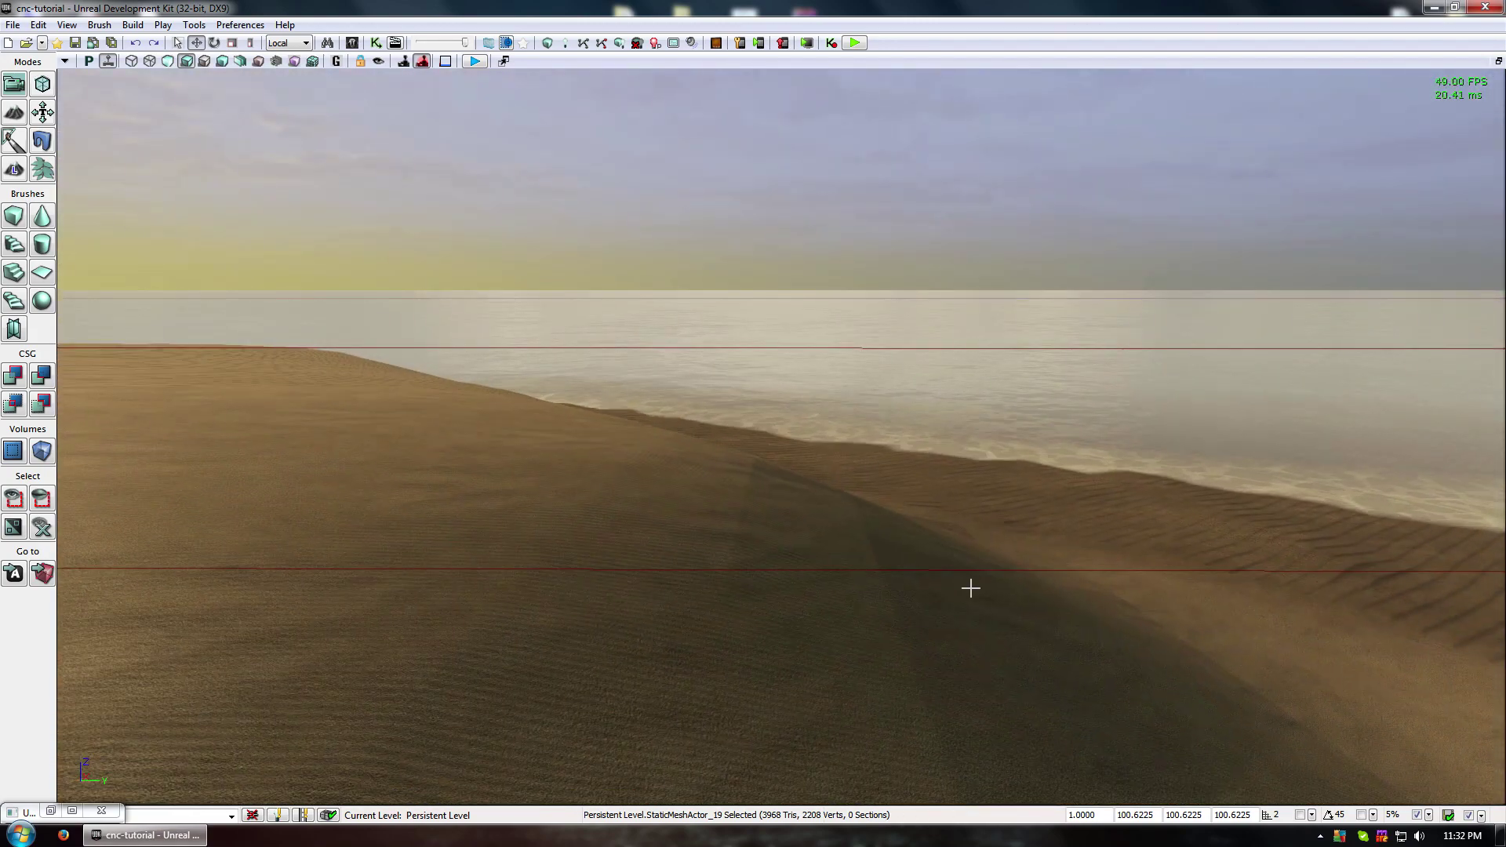
right_drag(970, 587, 1032, 568)
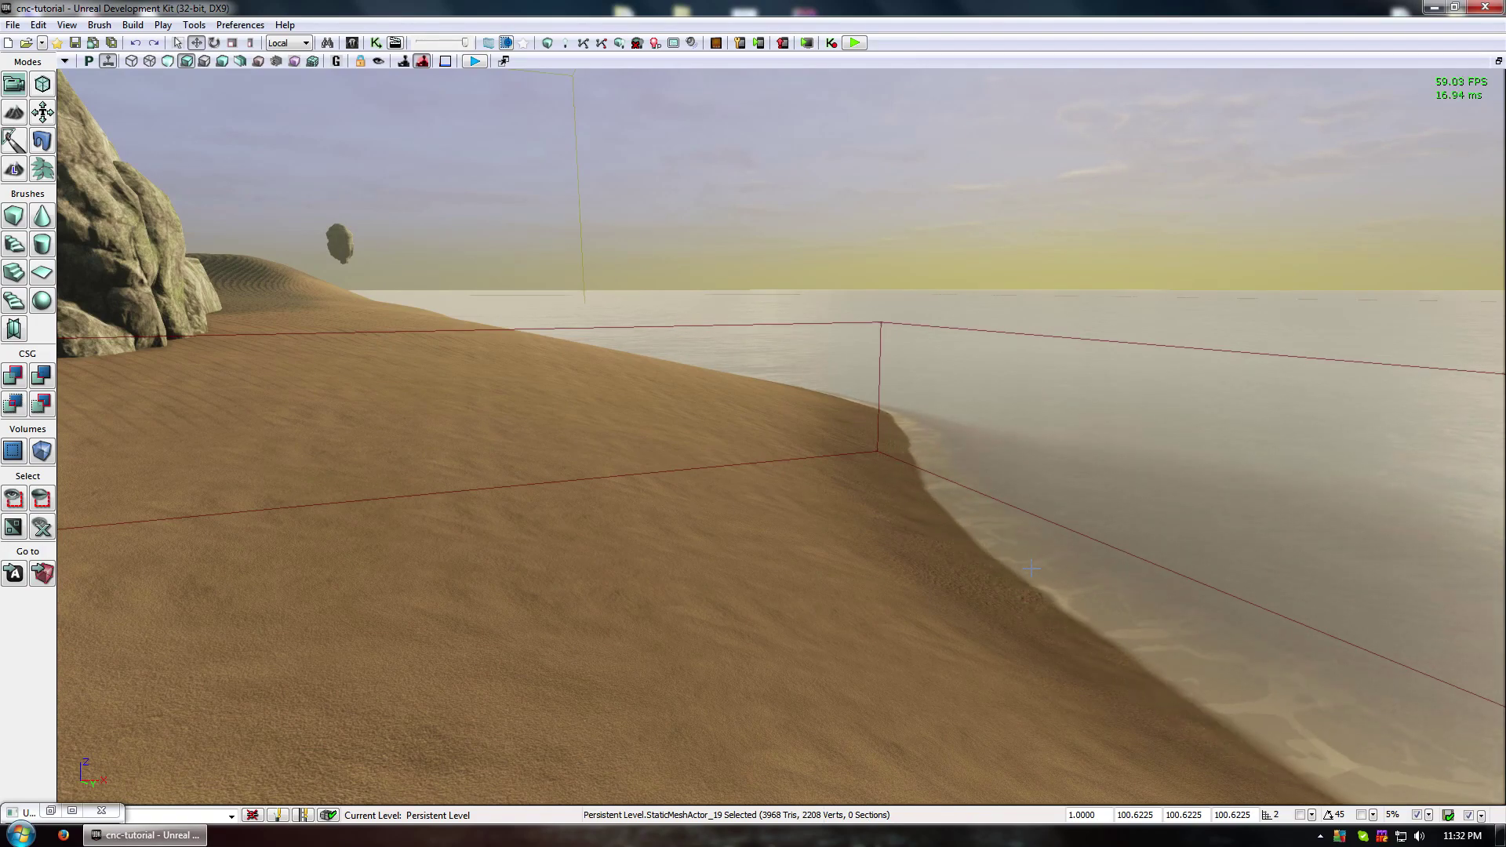
- Examine the forest from above the rocks and among the trees at grass level
drag(715, 639, 549, 78)
drag(706, 675, 706, 612)
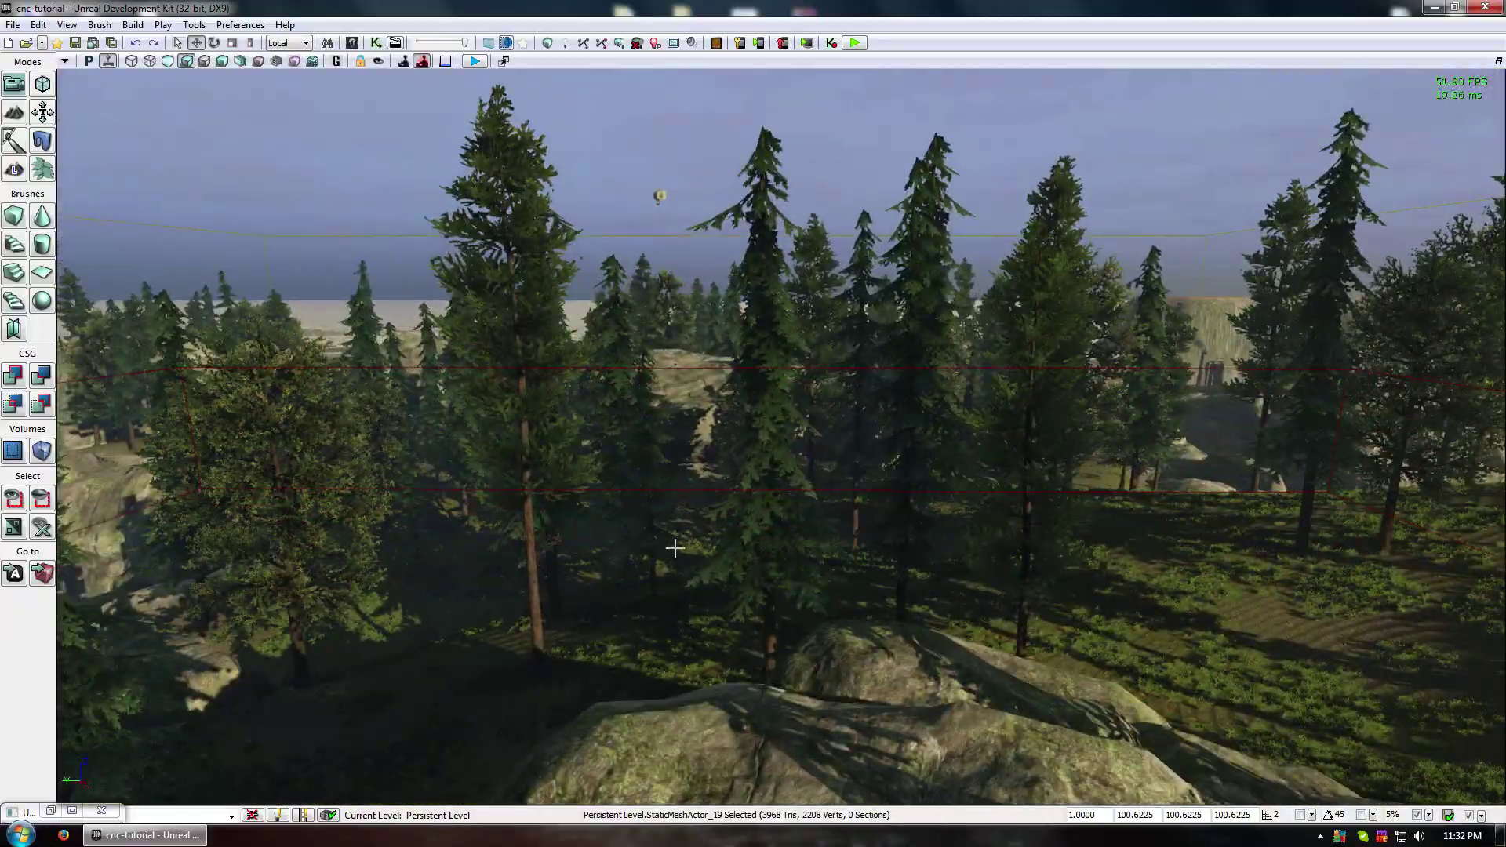
drag(675, 547, 647, 349)
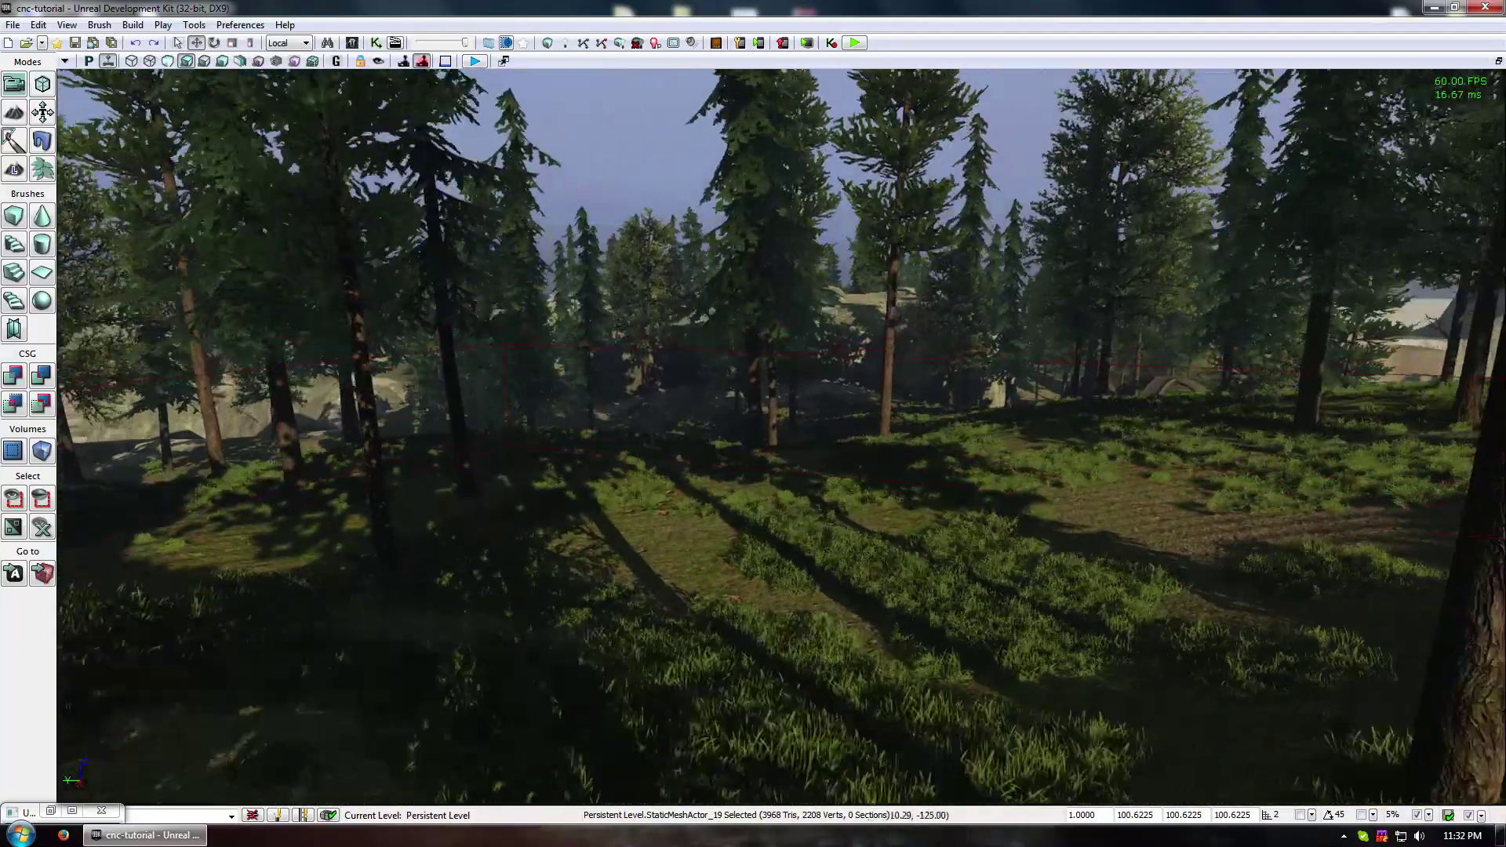
drag(746, 534, 746, 518)
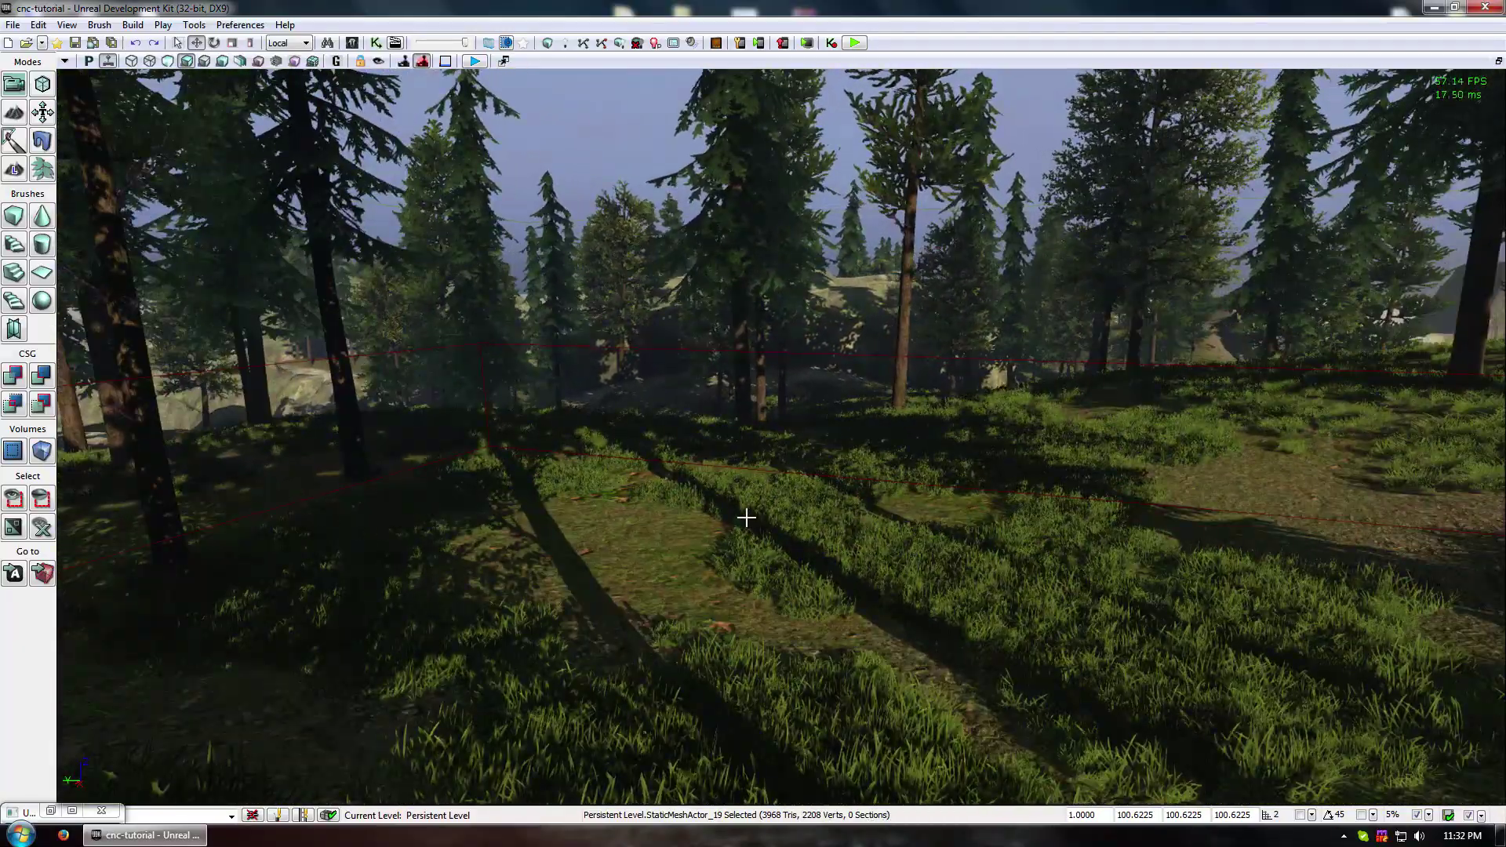
drag(746, 518, 733, 515)
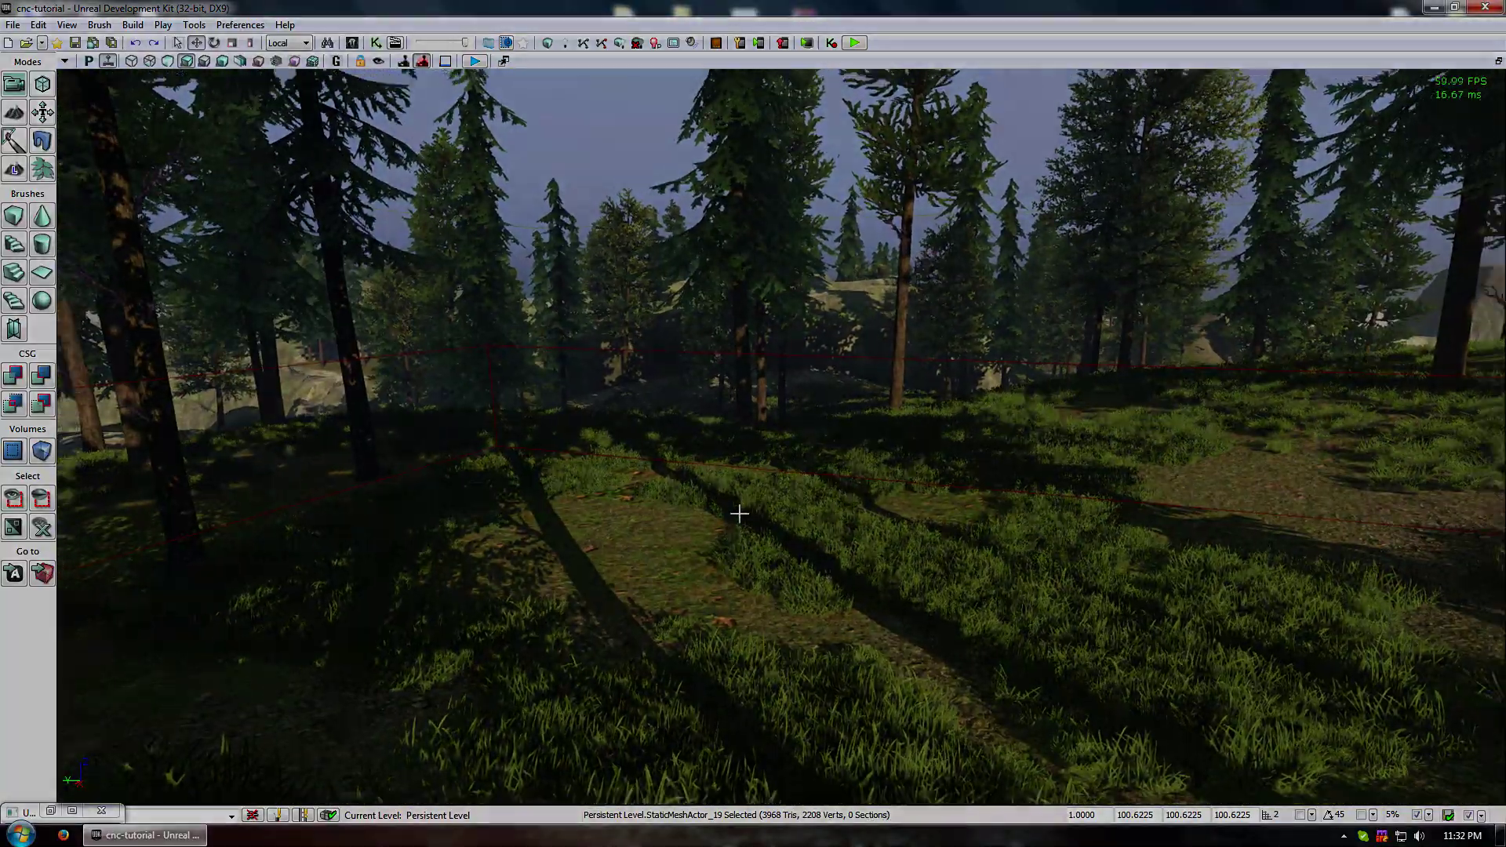